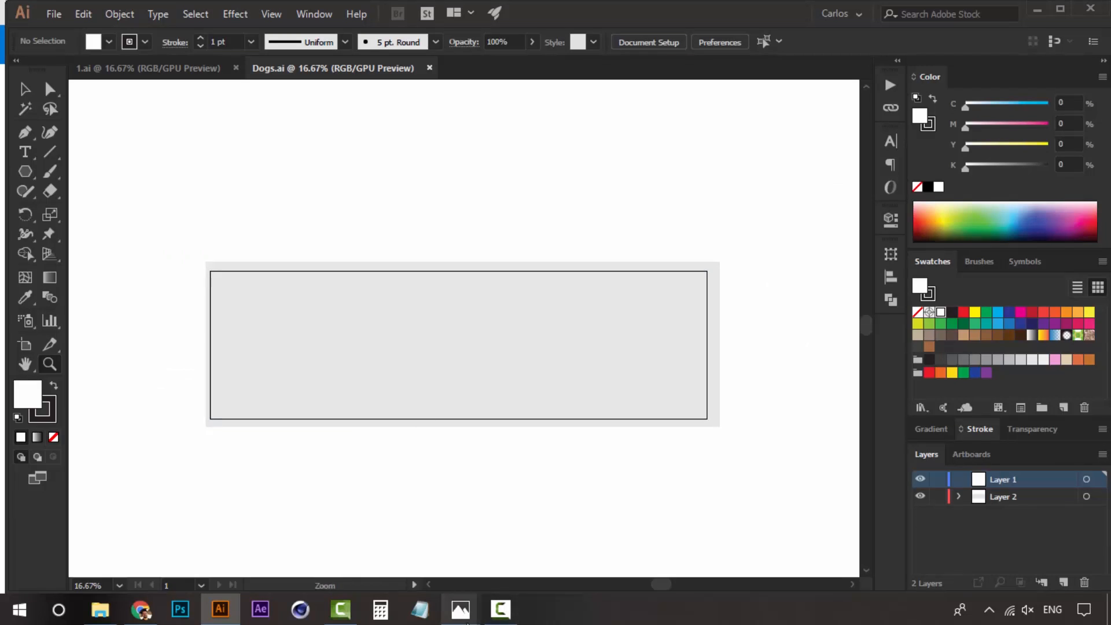
Step: Examine the corgi reference photo and the finished illustration of five sitting dogs
mouse_move(461, 610)
mouse_move(531, 538)
mouse_move(363, 544)
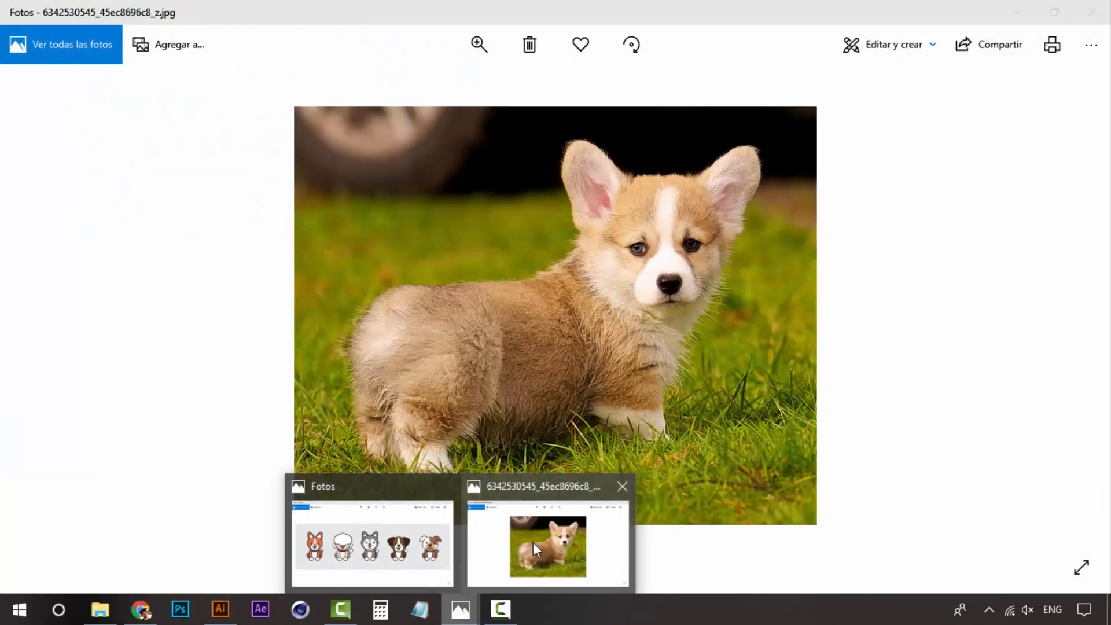
click(533, 543)
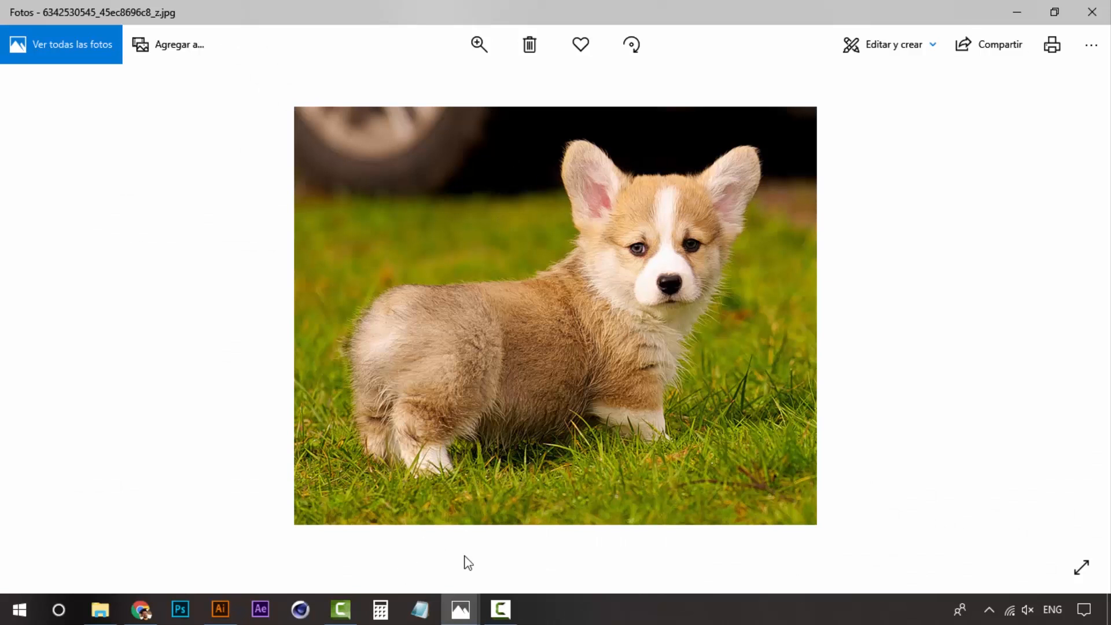
mouse_move(462, 608)
click(360, 528)
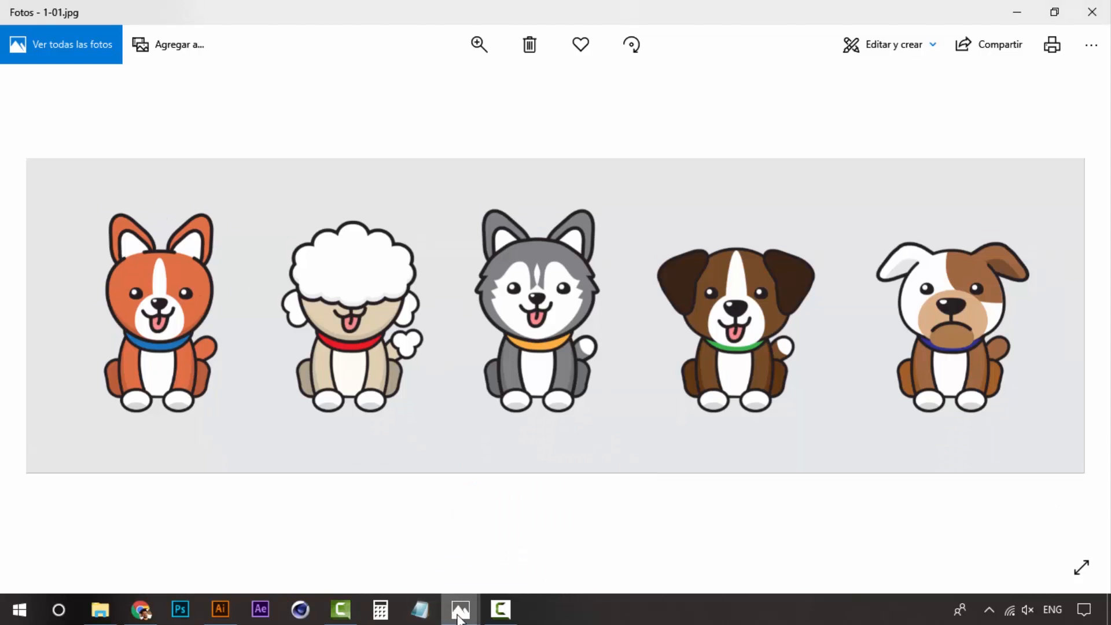
Step: Browse the bulldog, poodle, husky and Saint Bernard reference photos, ending on the corgi photo
mouse_move(460, 607)
click(545, 556)
click(1072, 317)
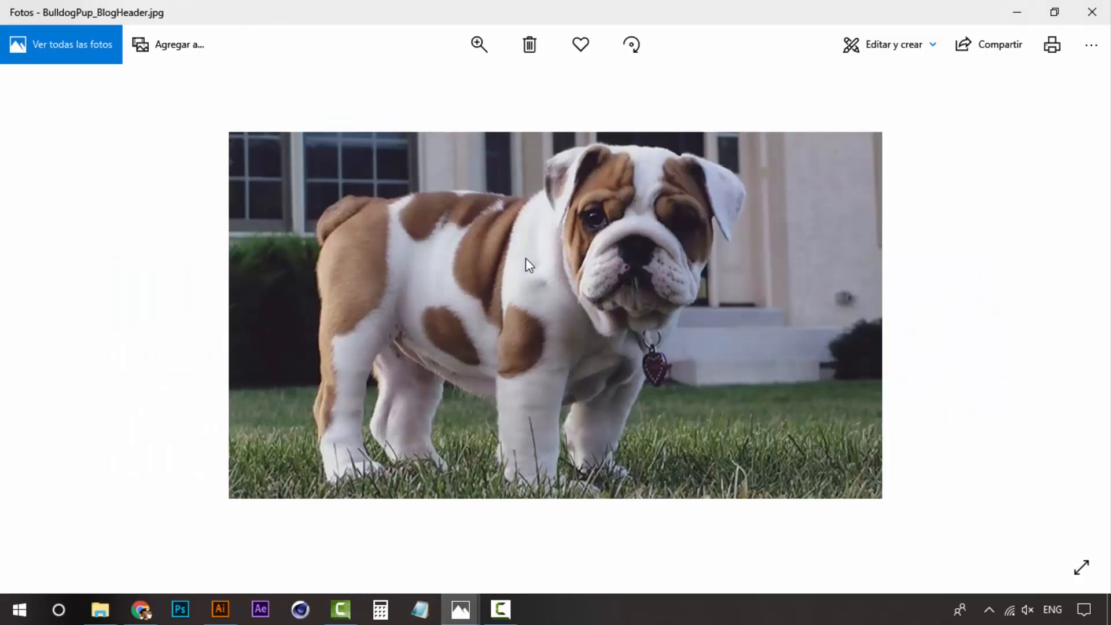
click(1071, 317)
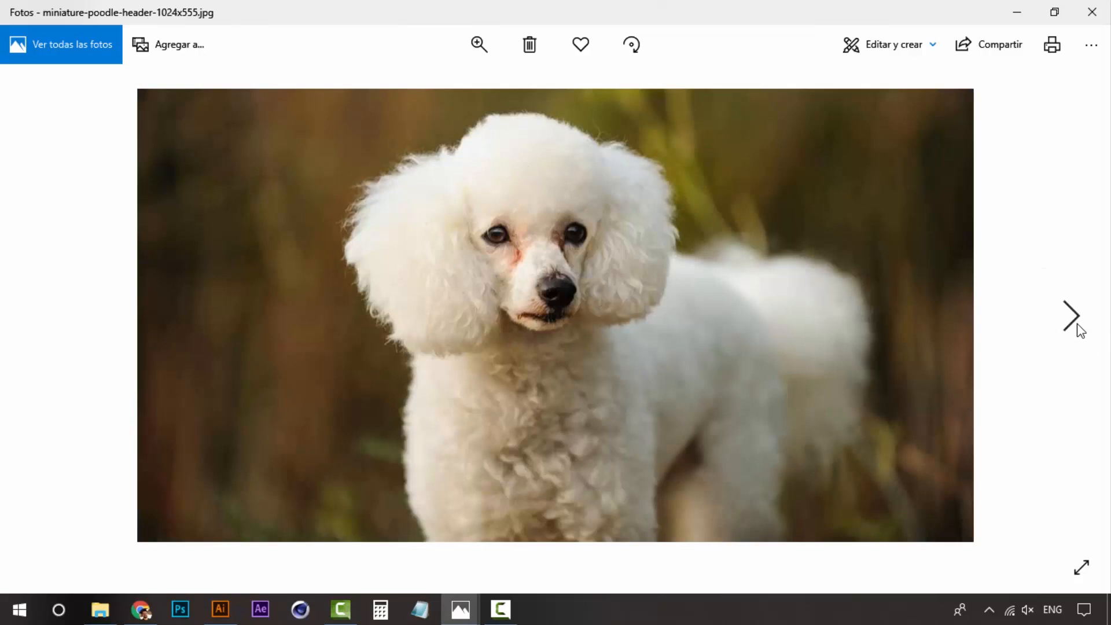
click(1074, 321)
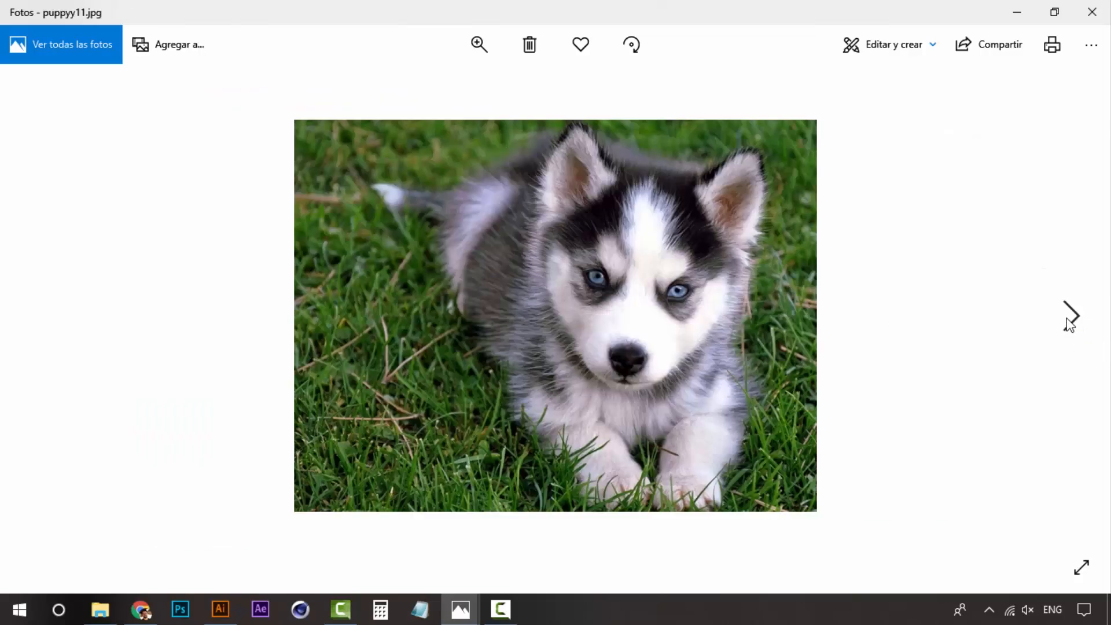
click(1072, 317)
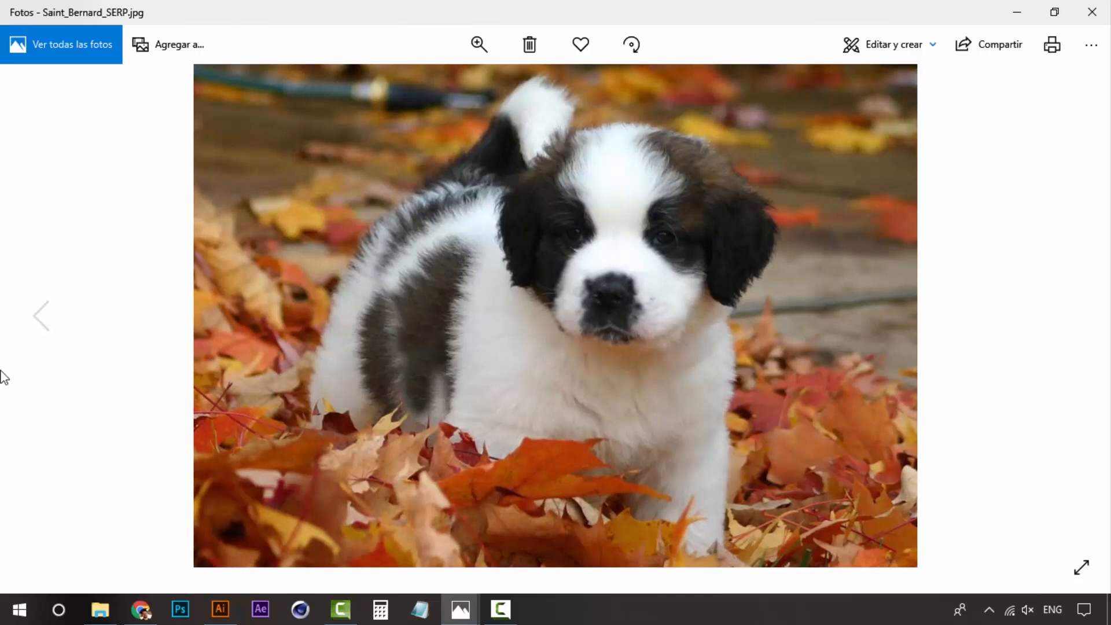
click(35, 322)
click(35, 322)
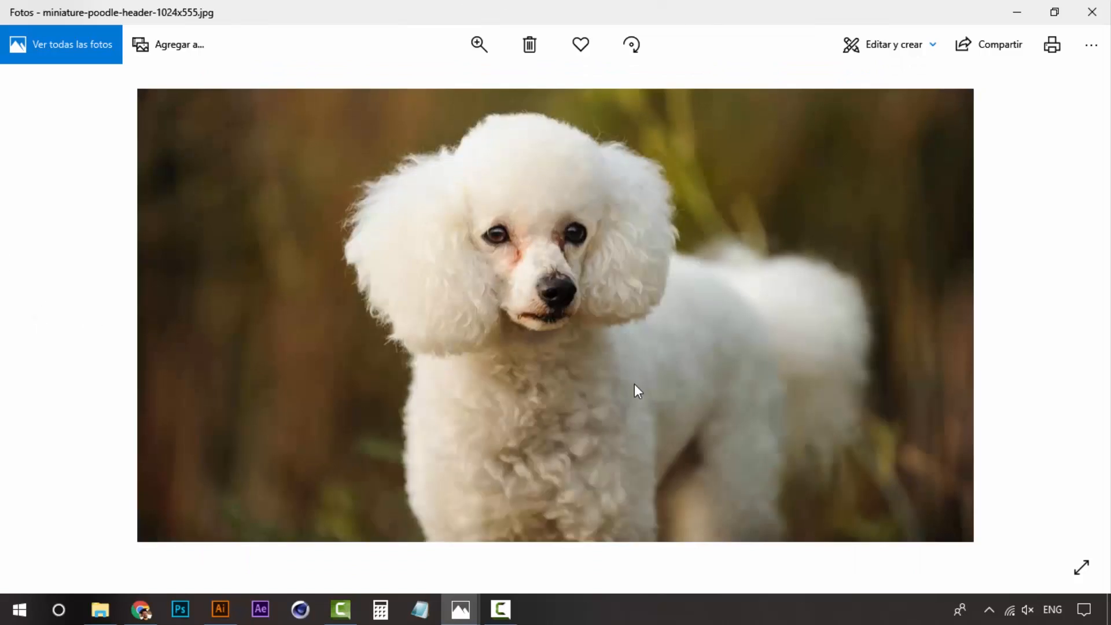
click(42, 325)
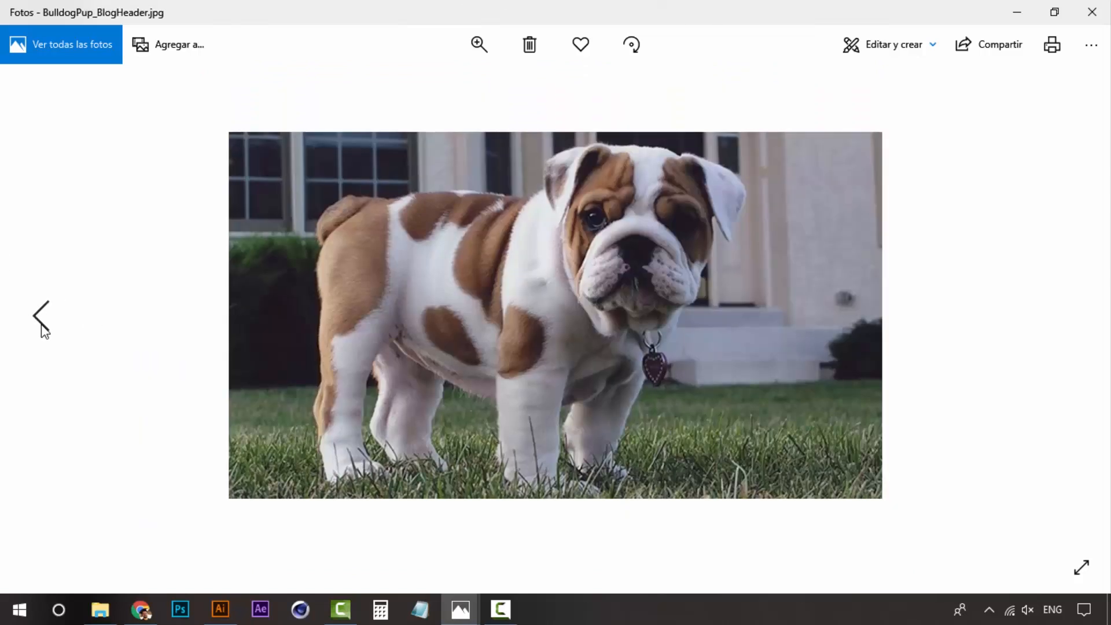
click(44, 325)
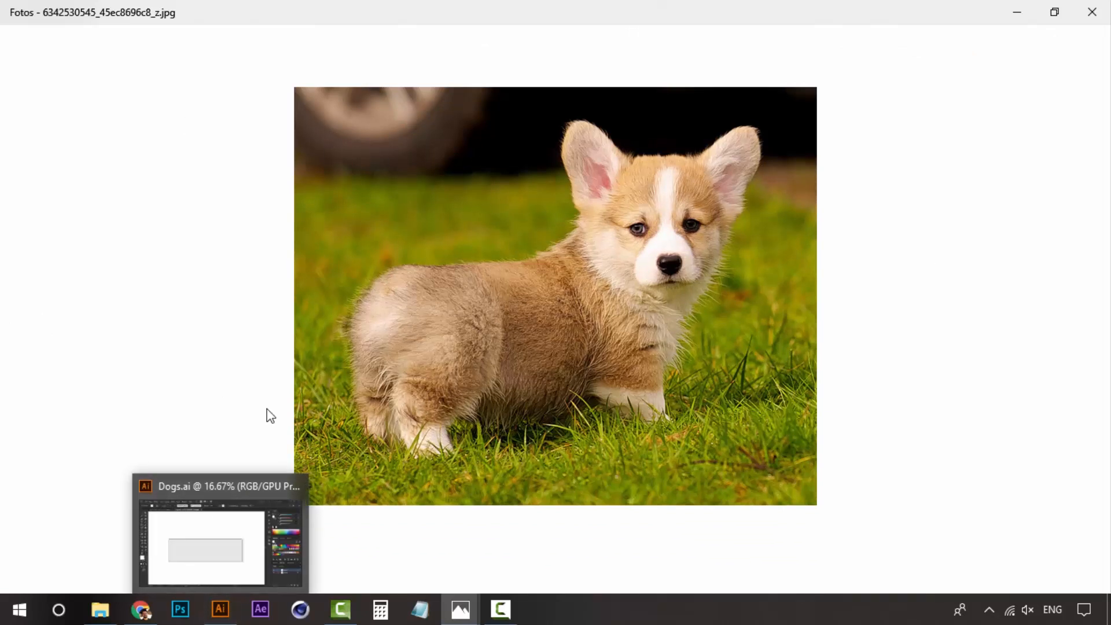
Step: Switch to the Dogs.ai document in Illustrator and bring up the blank canvas above the artboard
click(225, 616)
click(504, 198)
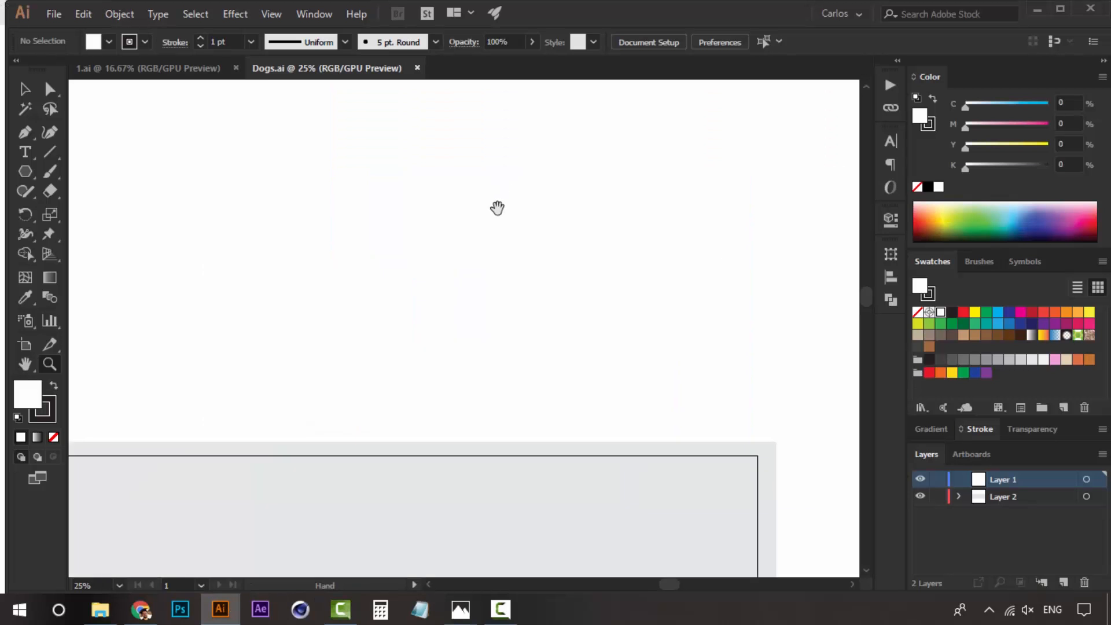
key(v)
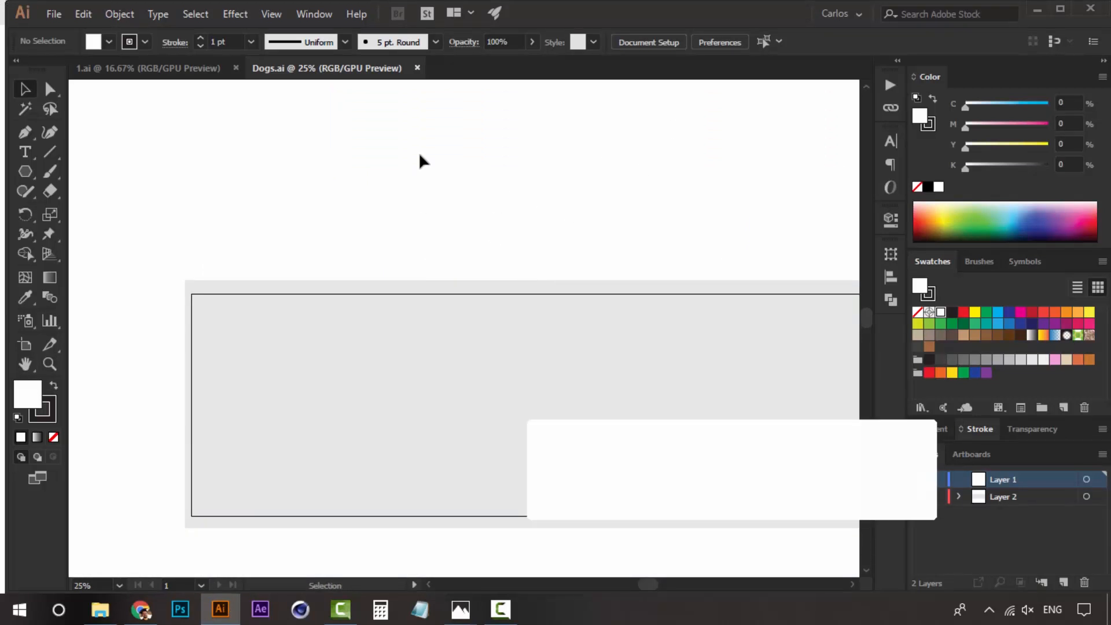
key(space)
drag(423, 200, 409, 291)
key(z)
click(372, 228)
key(space)
drag(365, 256, 315, 224)
key(v)
key(space)
drag(386, 340, 350, 349)
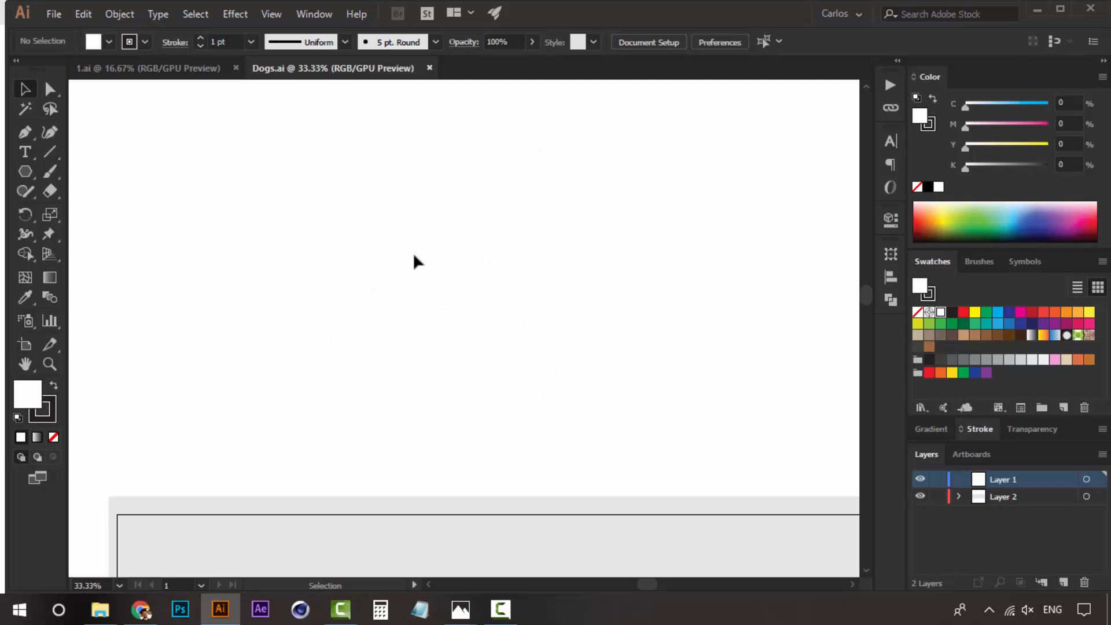
Step: Draw a wide rounded rectangle on the blank canvas above the artboard, raising its corner radius until both ends are fully round
click(25, 171)
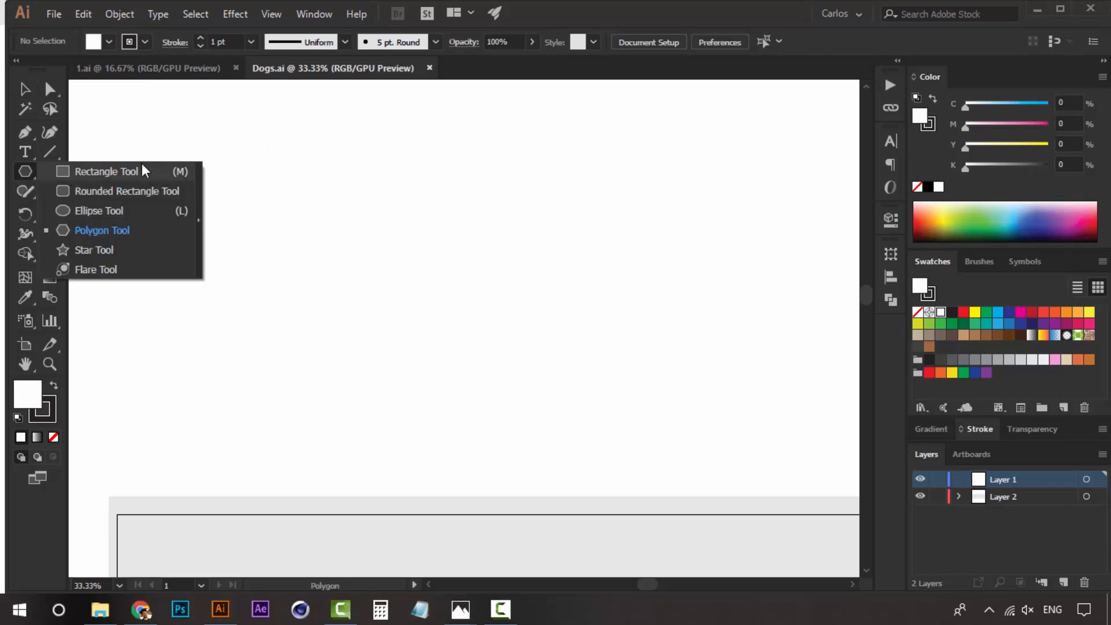
click(23, 174)
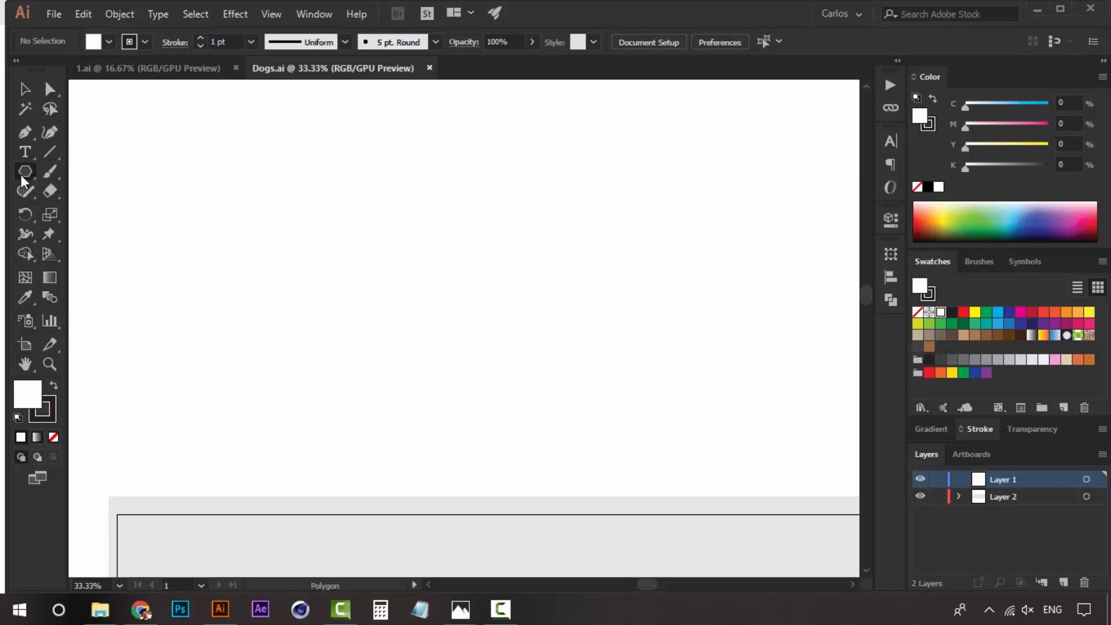
key(z)
click(332, 335)
drag(342, 350, 367, 278)
key(v)
mouse_move(297, 258)
mouse_down()
mouse_move(312, 241)
mouse_move(302, 279)
mouse_up()
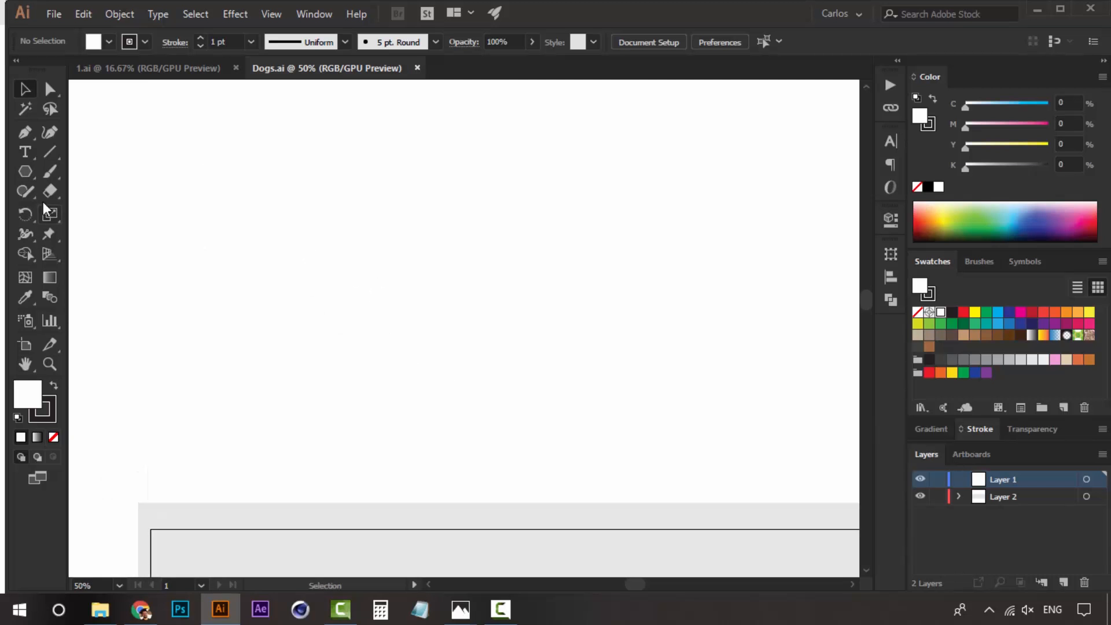
click(33, 173)
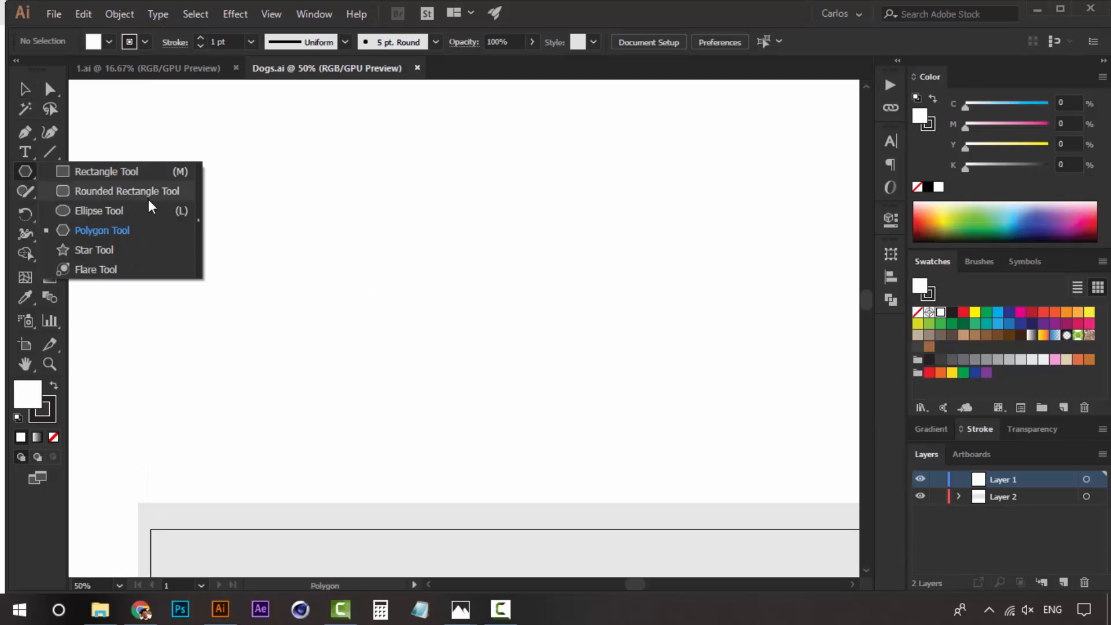
click(148, 196)
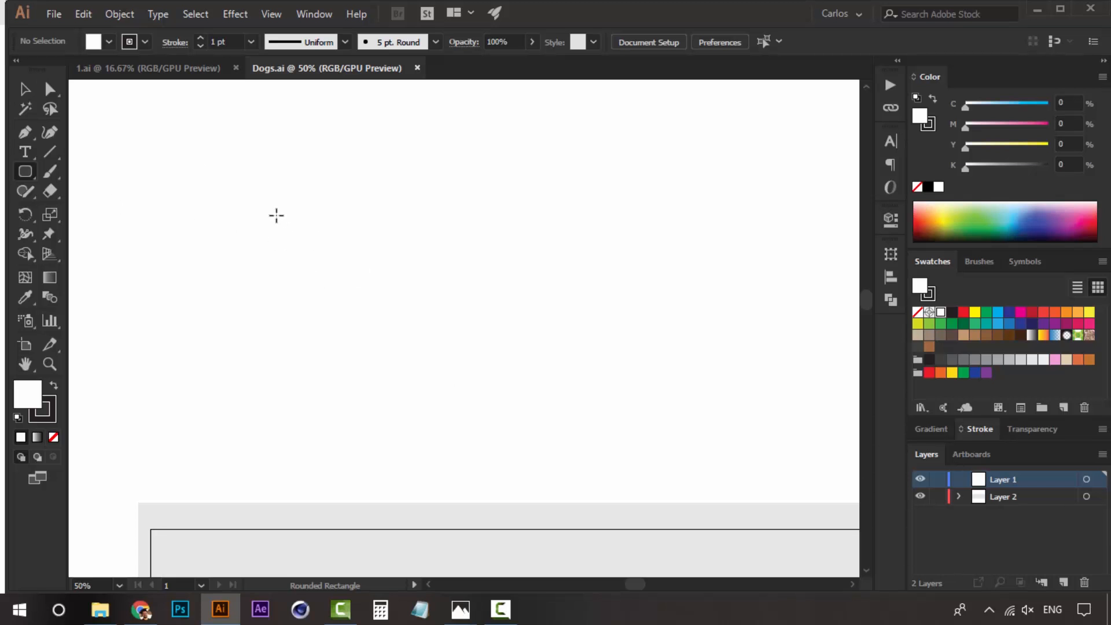
key(z)
click(347, 251)
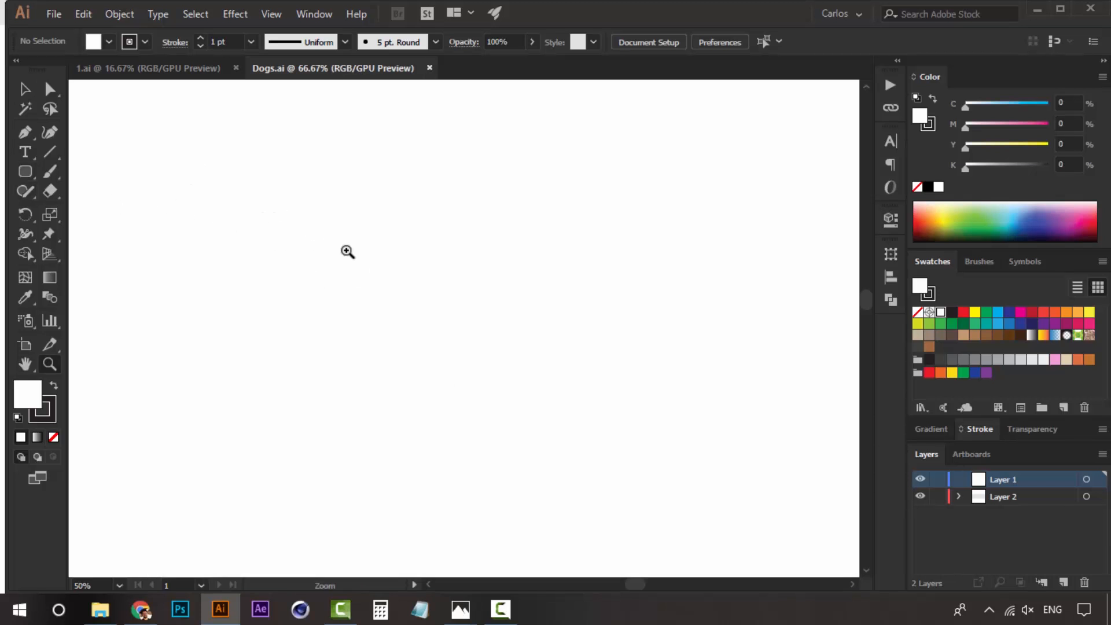
click(25, 172)
mouse_move(272, 216)
mouse_down()
mouse_move(556, 315)
mouse_move(531, 320)
mouse_move(519, 288)
mouse_move(568, 313)
mouse_move(509, 310)
mouse_move(643, 313)
mouse_move(620, 318)
mouse_move(619, 333)
mouse_move(628, 325)
mouse_move(648, 392)
mouse_move(722, 428)
mouse_move(606, 338)
mouse_move(637, 379)
mouse_move(615, 391)
mouse_move(627, 359)
mouse_move(589, 356)
mouse_up()
key(Down)
key(Down)
key(Down)
key(Down)
key(Down)
key(Down)
key(Down)
key(Down)
key(Down)
key(Up)
key(Up)
key(Up)
key(Up)
key(Up)
key(Up)
key(Up)
key(Up)
key(Up)
key(Up)
key(Up)
key(Up)
key(Up)
key(Up)
key(Up)
key(Up)
key(Up)
key(Up)
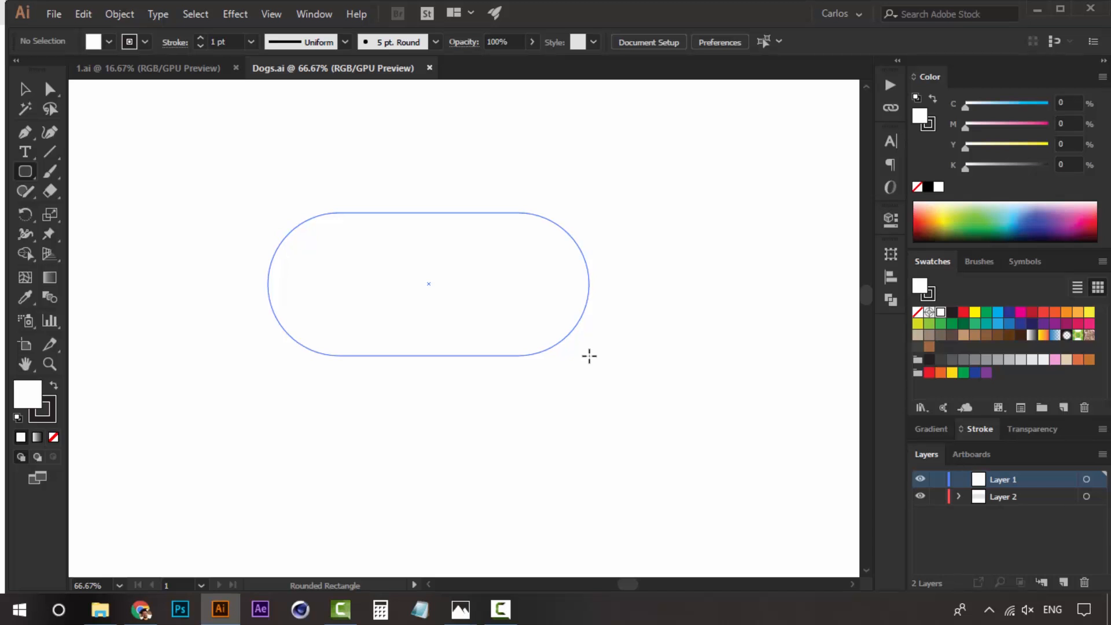
Step: Shrink the rounded rectangle being drawn to about 330 by 120 px and reduce its corner radius to 36 px
drag(589, 356, 457, 279)
key(Down)
key(Down)
key(Down)
key(Down)
key(Down)
key(Down)
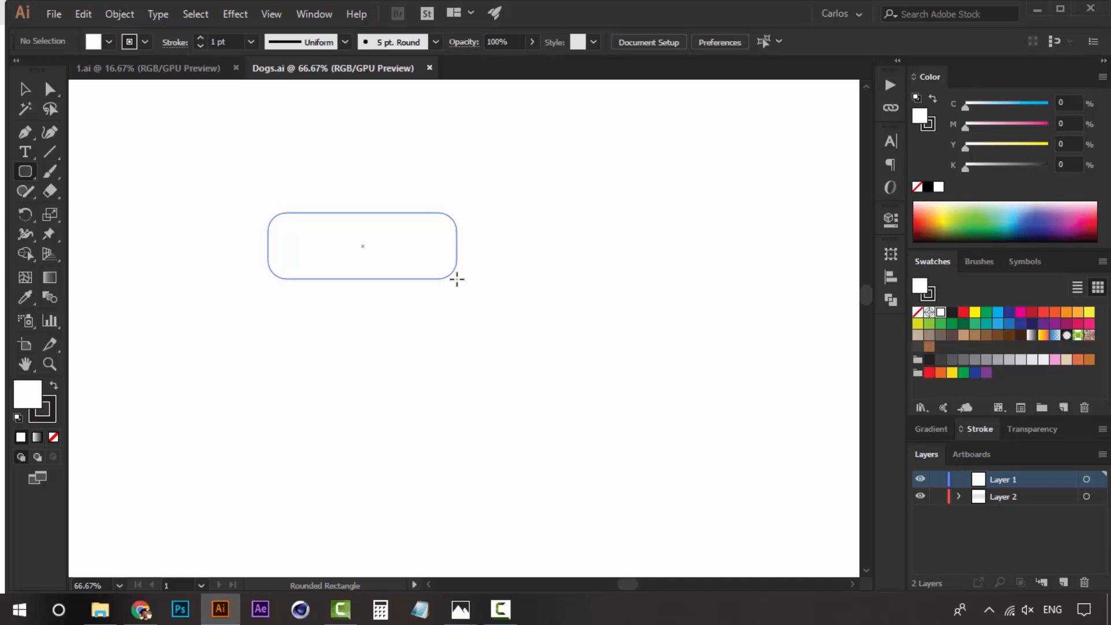
drag(460, 280, 448, 278)
Step: Create a second rounded rectangle of 329.9835 by 119.994 px with a 36 px corner radius, and delete it
click(400, 340)
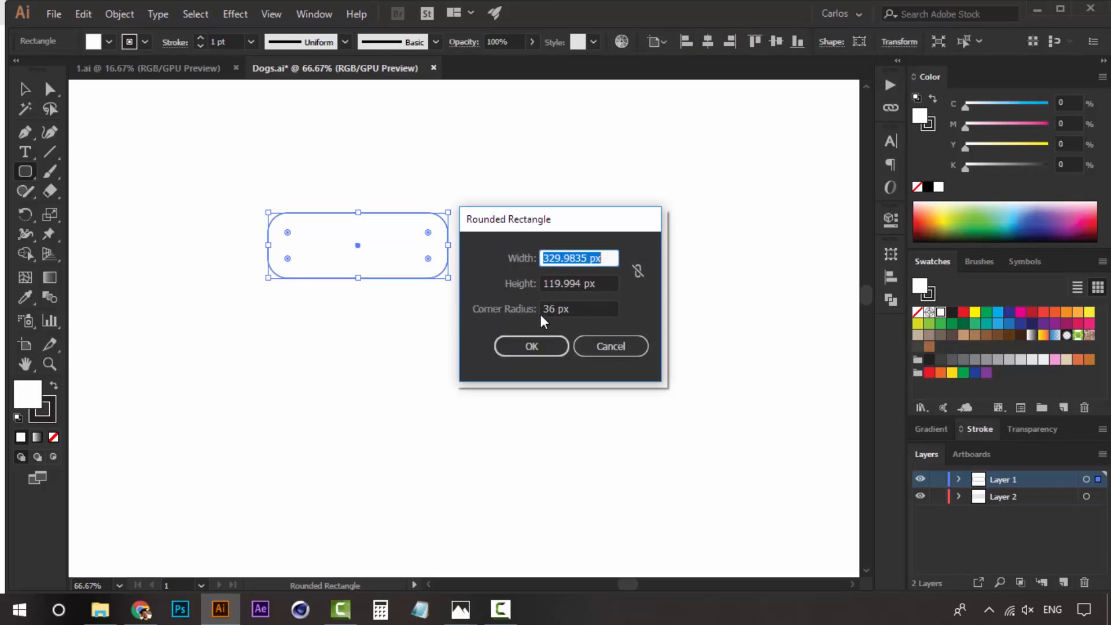
click(546, 348)
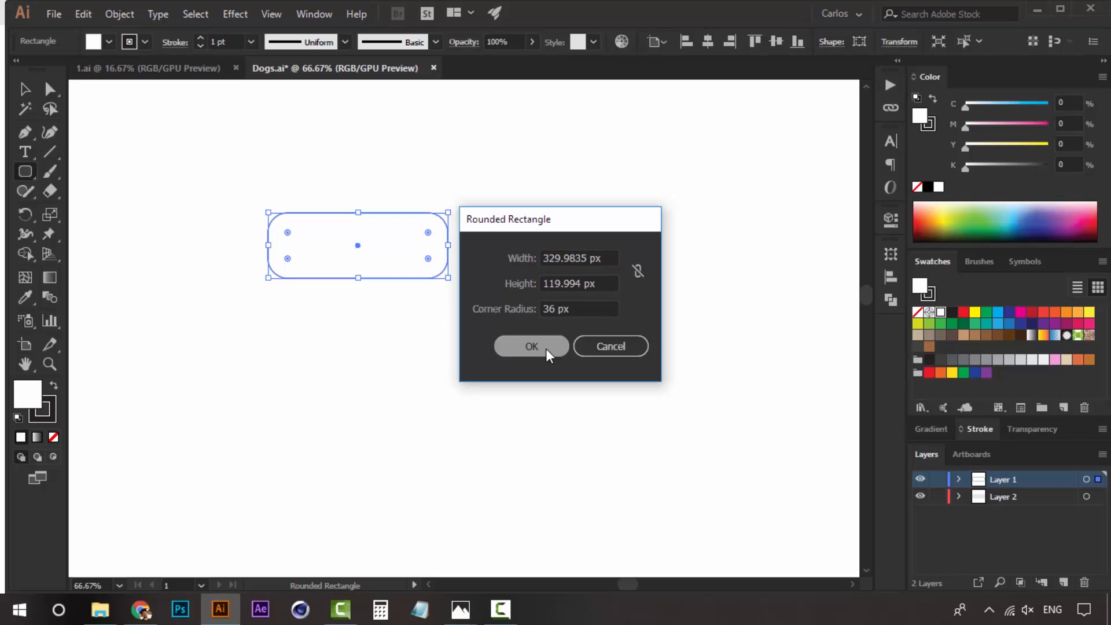
key(v)
click(561, 281)
click(546, 356)
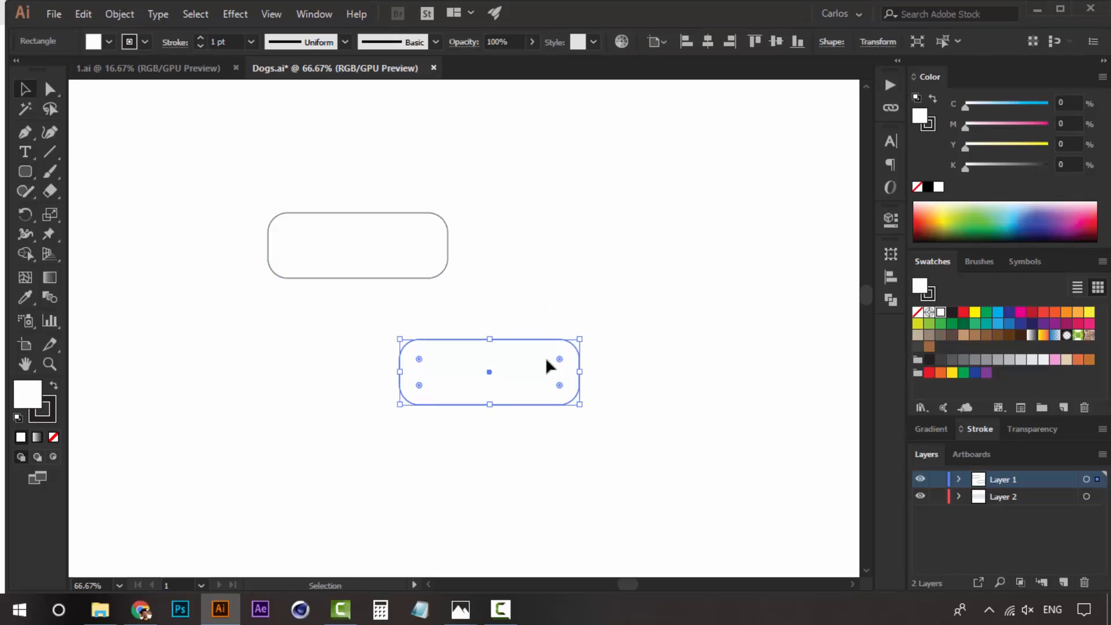
key(Delete)
Step: Align the rounded rectangle's stroke to the outside and set its weight to 5 pt
key(backslash)
key(z)
alt+click(422, 383)
alt+click(423, 384)
key(v)
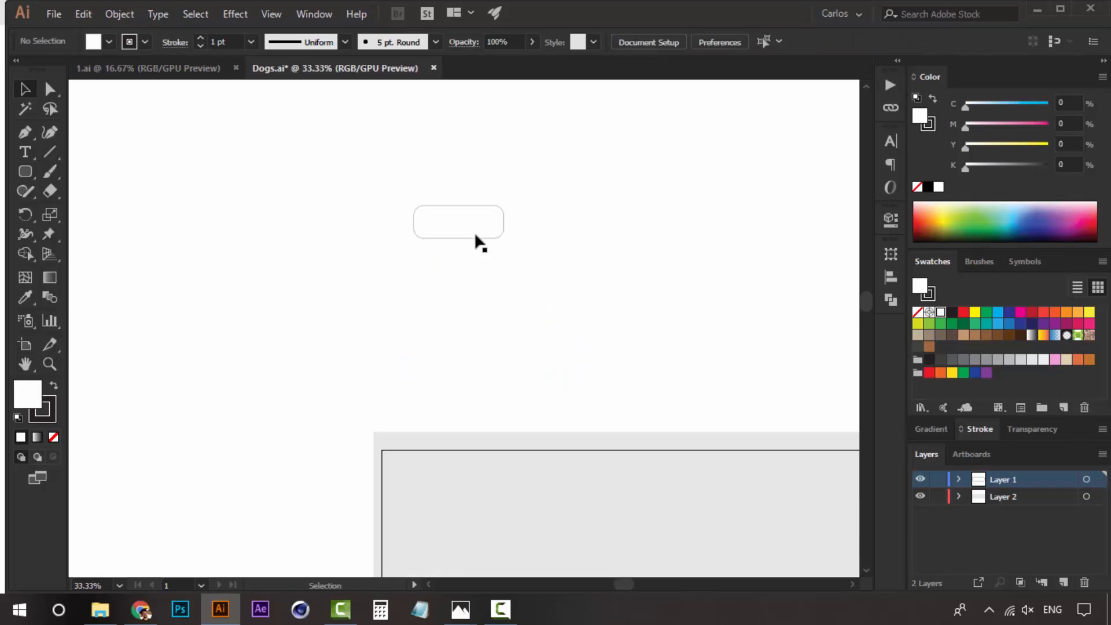
drag(478, 239, 345, 303)
key(ctrl+space)
click(487, 253)
click(472, 307)
key(space)
key(ctrl+shift+a)
click(453, 261)
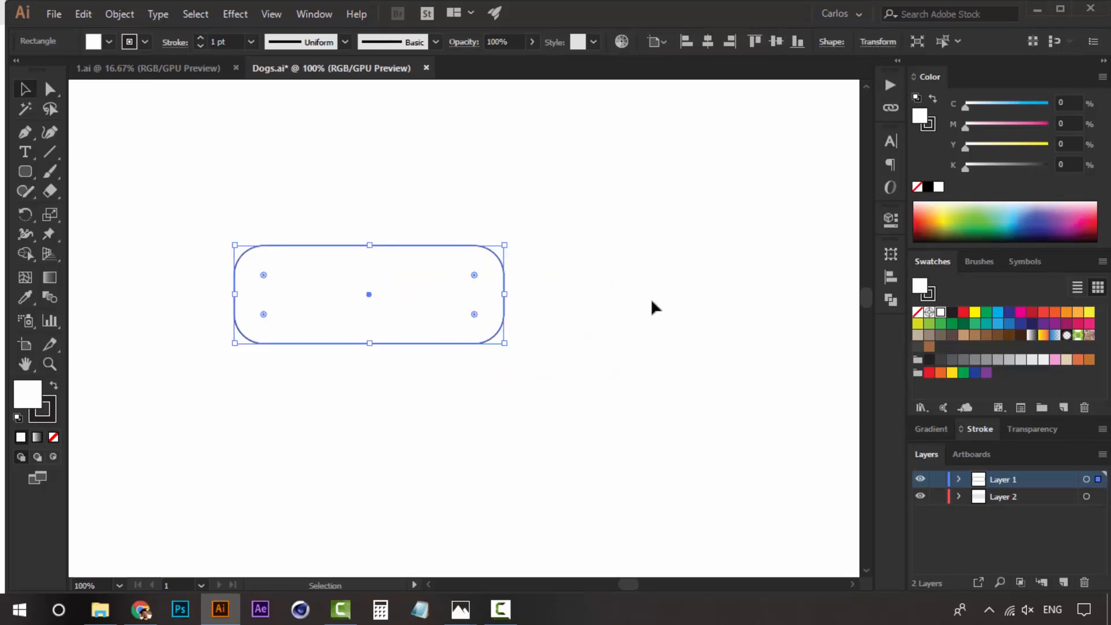
click(976, 429)
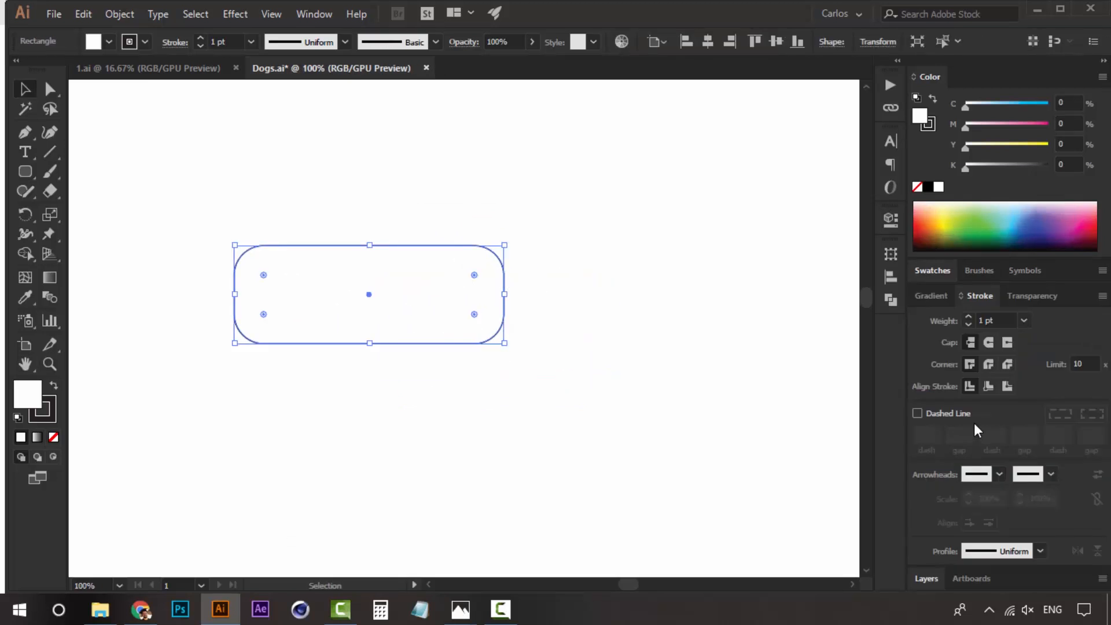
click(1006, 386)
click(965, 313)
click(965, 313)
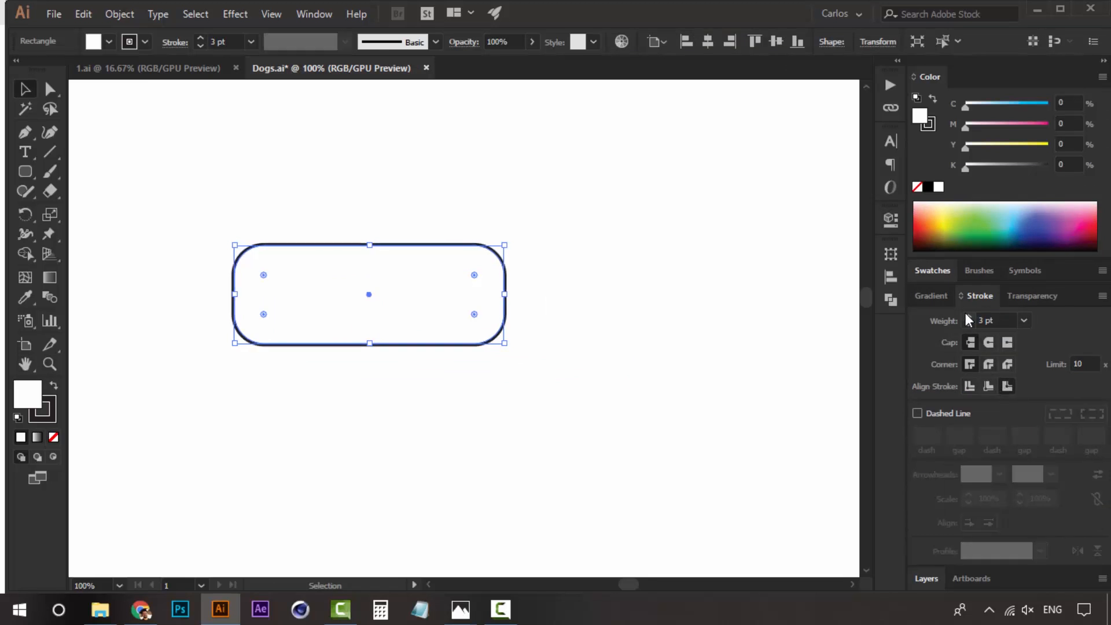
click(965, 312)
click(966, 312)
click(556, 230)
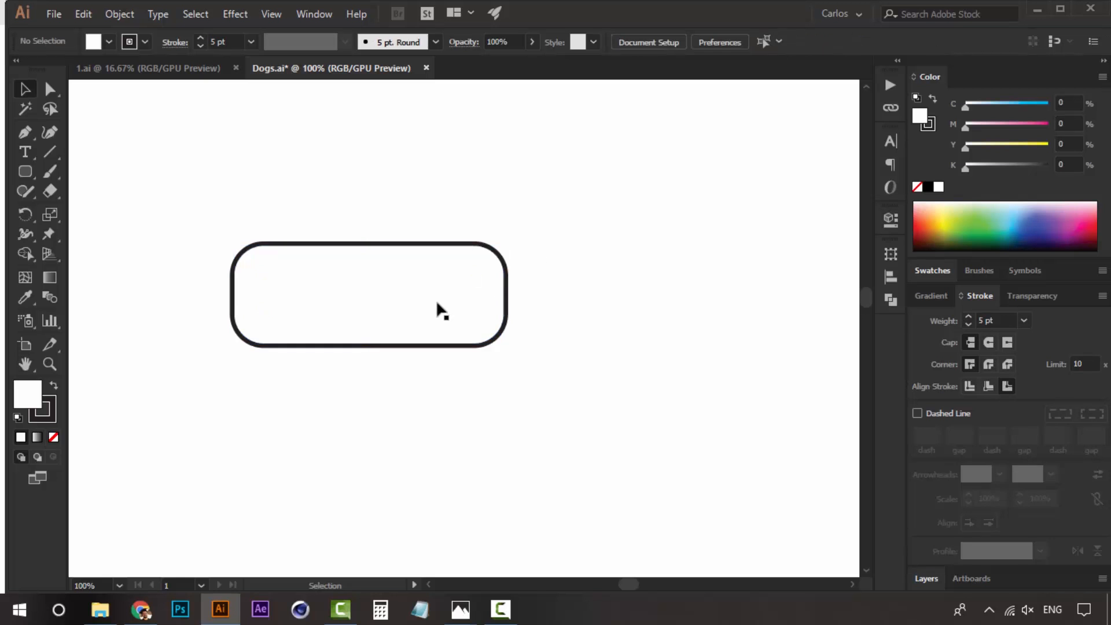
Step: Nudge the rounded rectangle slightly down and set its stroke weight to 10 pt
drag(437, 310, 445, 323)
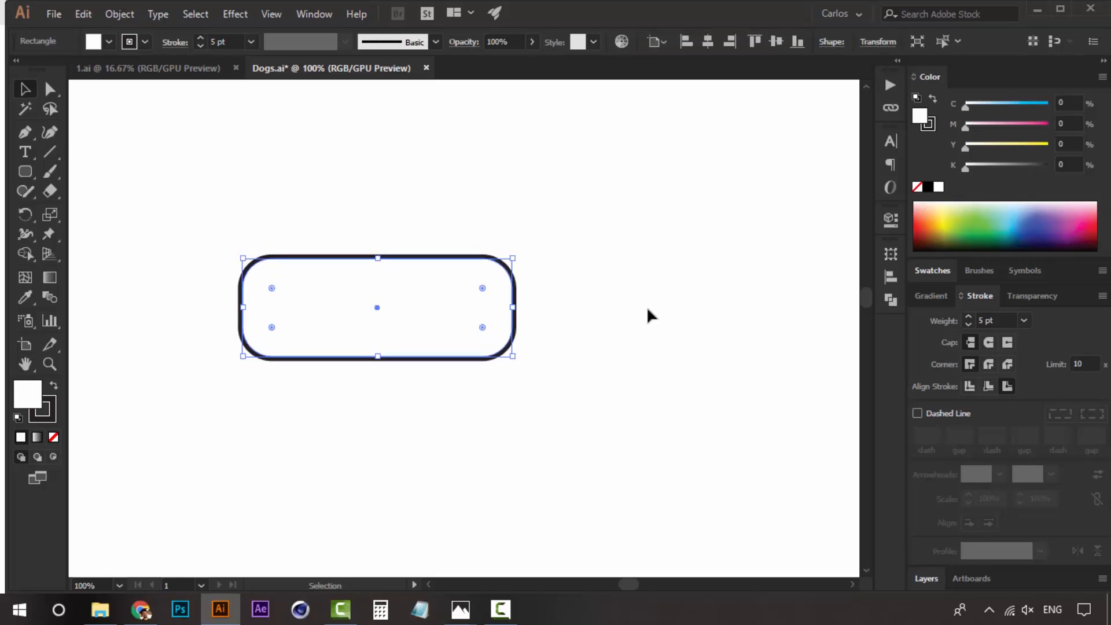
key(a)
click(1024, 320)
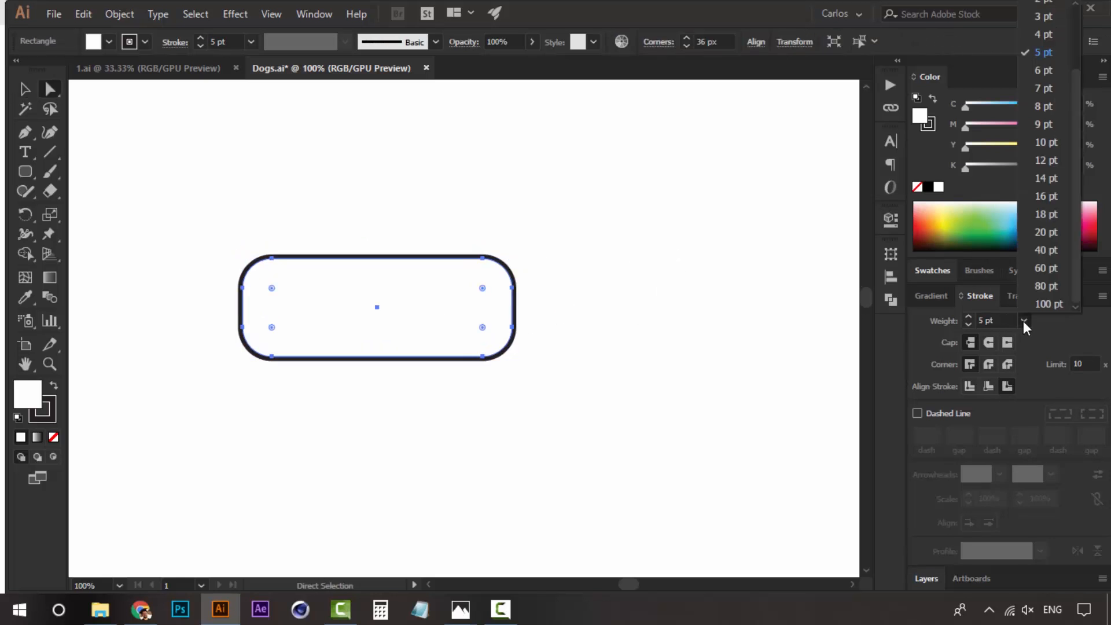
click(1042, 141)
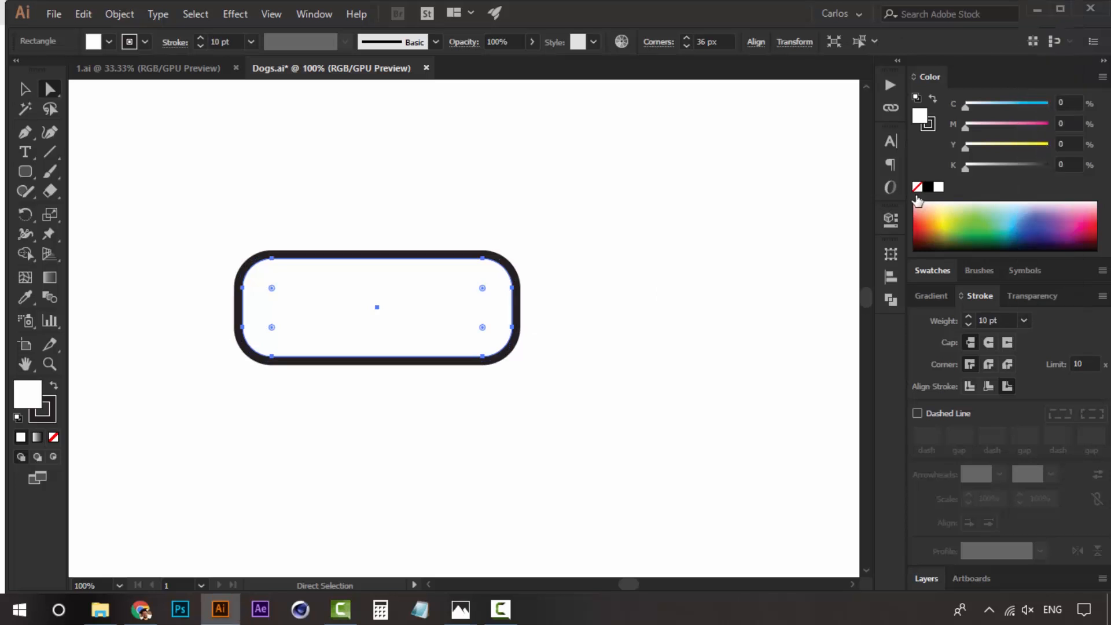
click(602, 279)
key(z)
alt+click(422, 361)
alt+click(456, 365)
drag(518, 356, 503, 394)
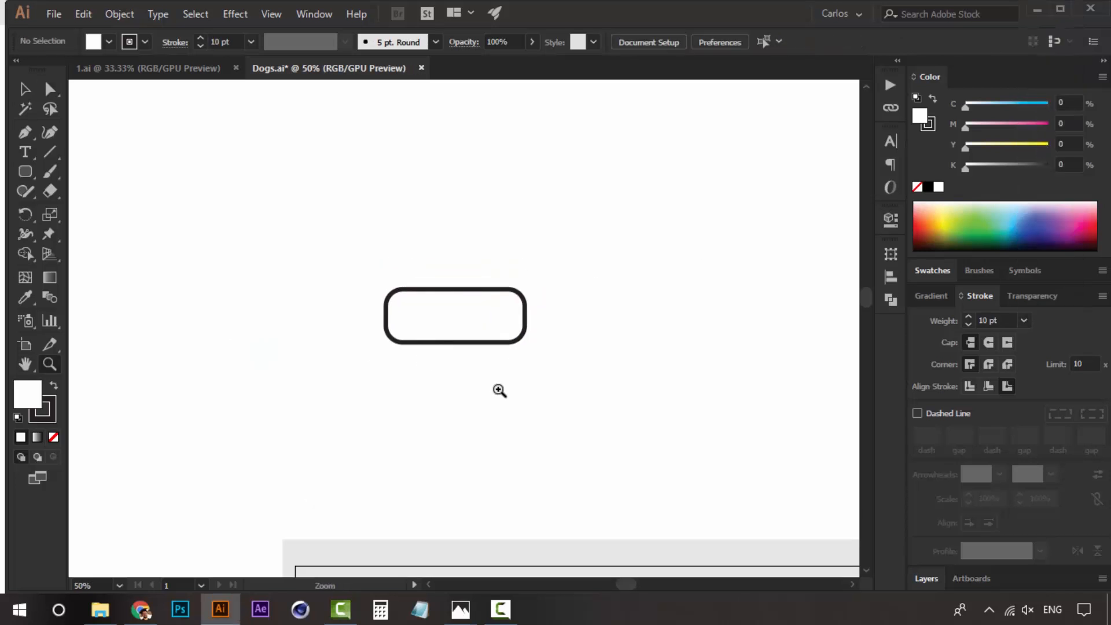
click(480, 358)
drag(469, 292, 546, 333)
key(v)
click(509, 299)
key(z)
click(516, 356)
scroll(466, 341, left, 2)
key(v)
click(547, 235)
drag(549, 289, 511, 321)
key(z)
alt+click(512, 325)
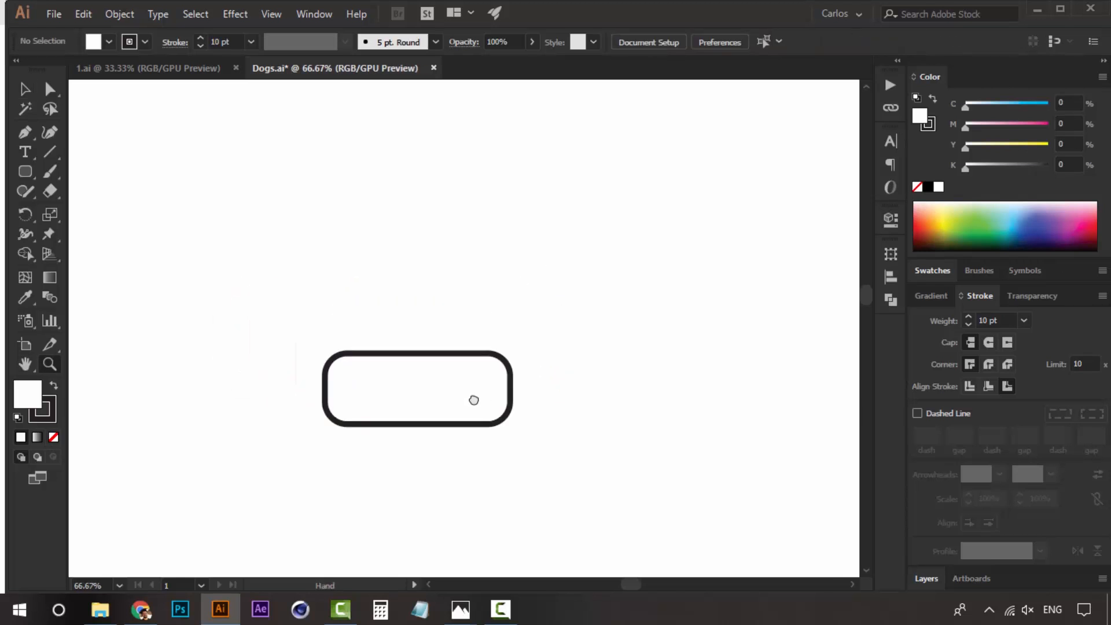
click(443, 386)
key(v)
drag(487, 373, 537, 387)
click(523, 248)
key(z)
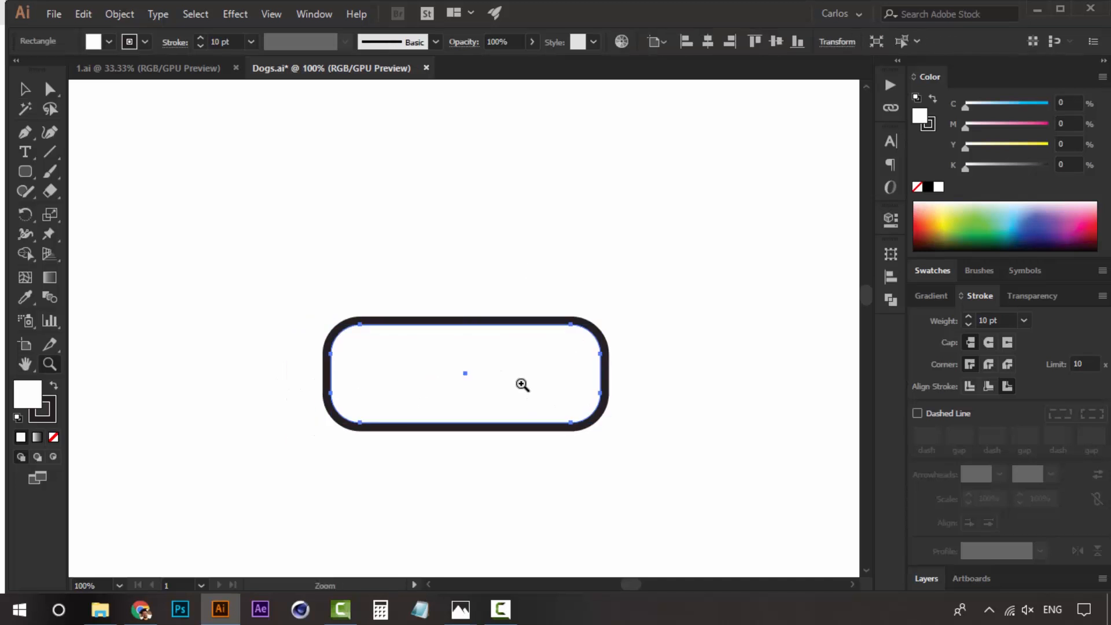
Step: Draw a tall rounded rectangle for the dog's body, centred over the wide rounded rectangle and reaching its lower edge
alt+click(522, 377)
alt+click(522, 373)
drag(428, 319, 457, 377)
click(460, 371)
key(v)
drag(463, 314, 467, 358)
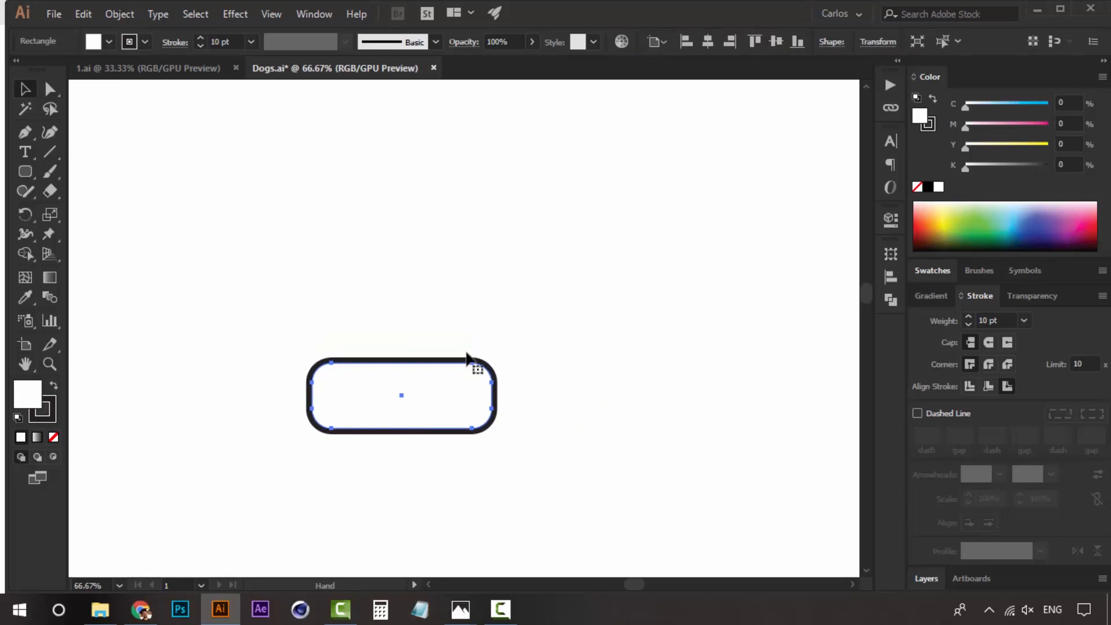
click(467, 350)
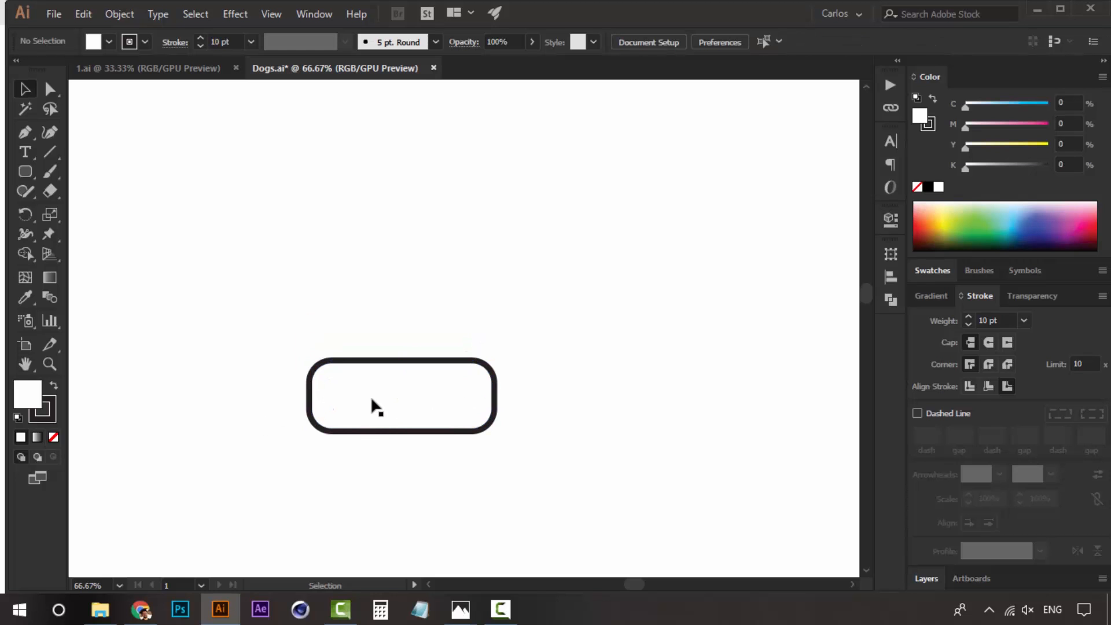
click(25, 171)
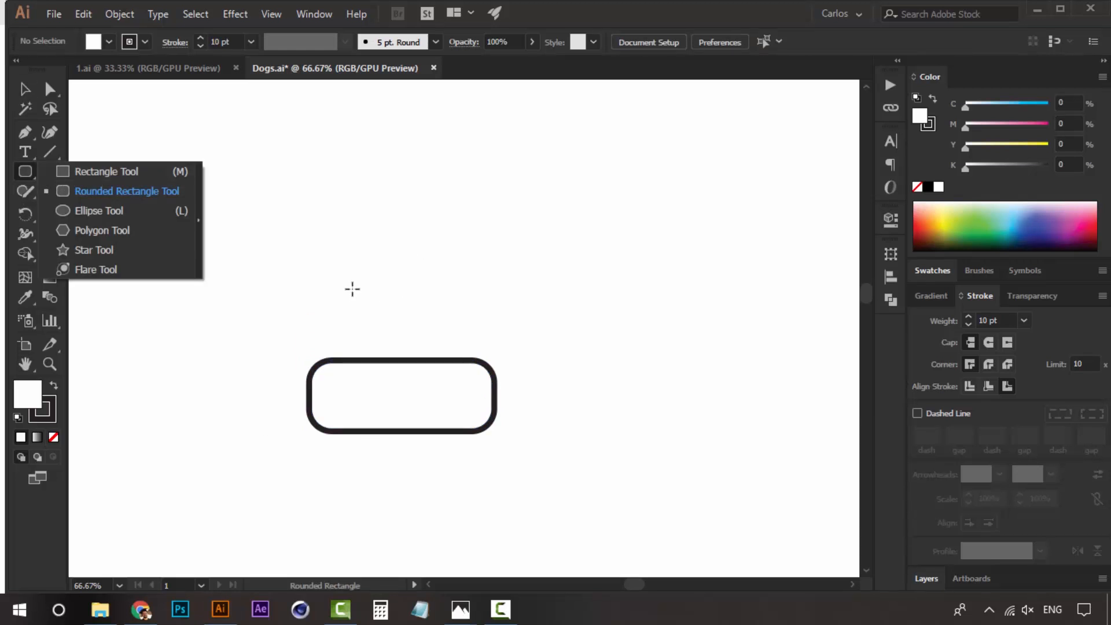
drag(352, 289, 457, 432)
key(v)
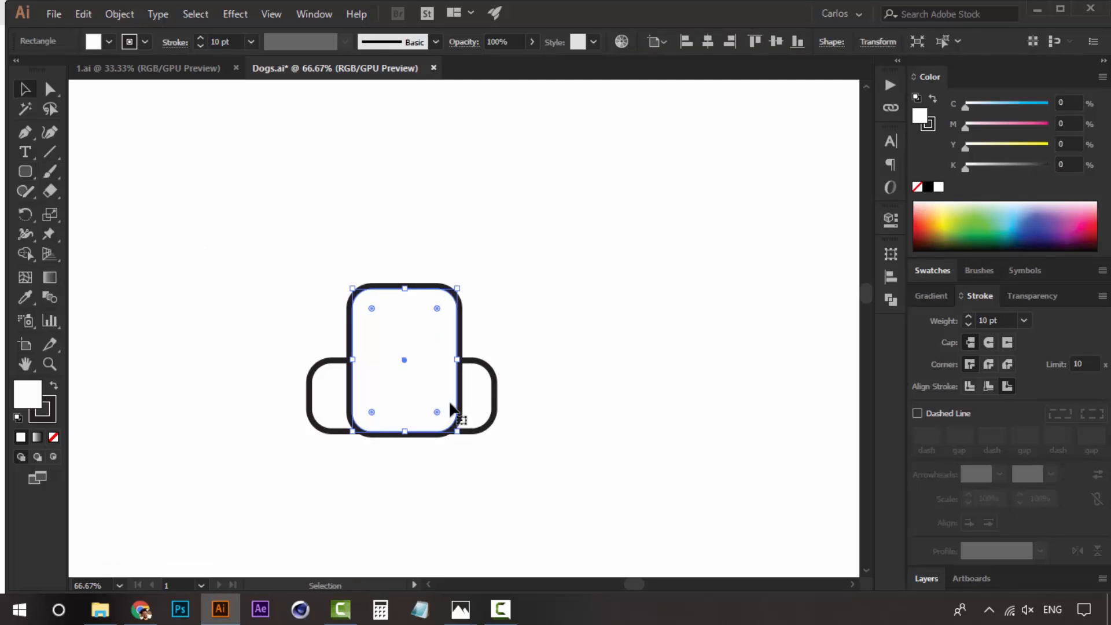
Step: Nudge the tall rounded rectangle up until its lower outline lines up with that of the wide one
key(Up)
key(Up)
key(Up)
key(Up)
key(Up)
key(Up)
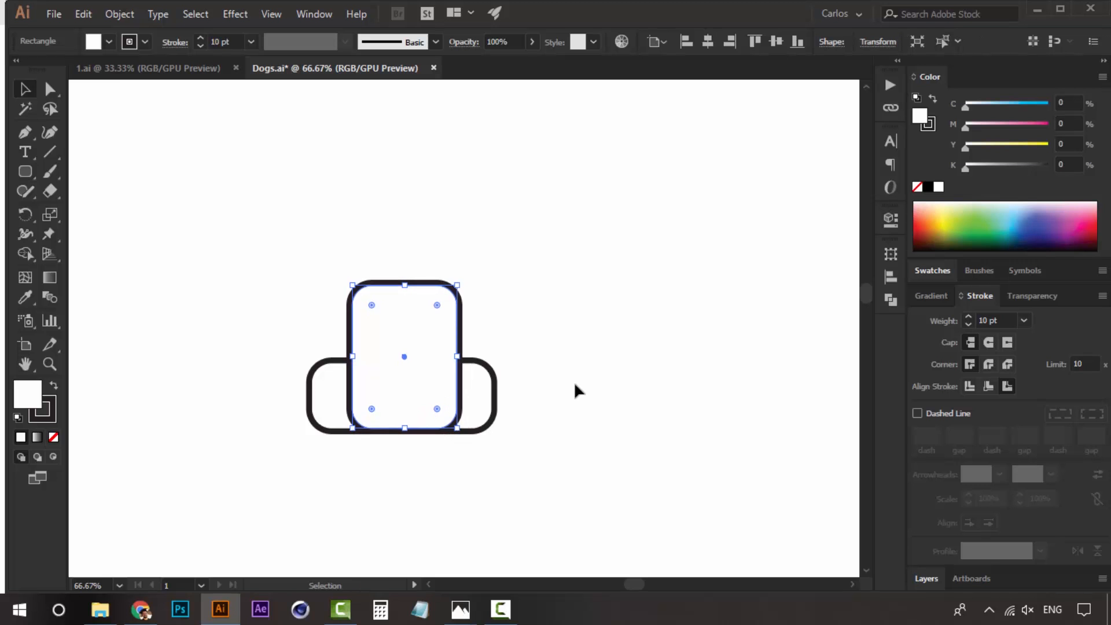
click(574, 381)
click(432, 397)
click(583, 362)
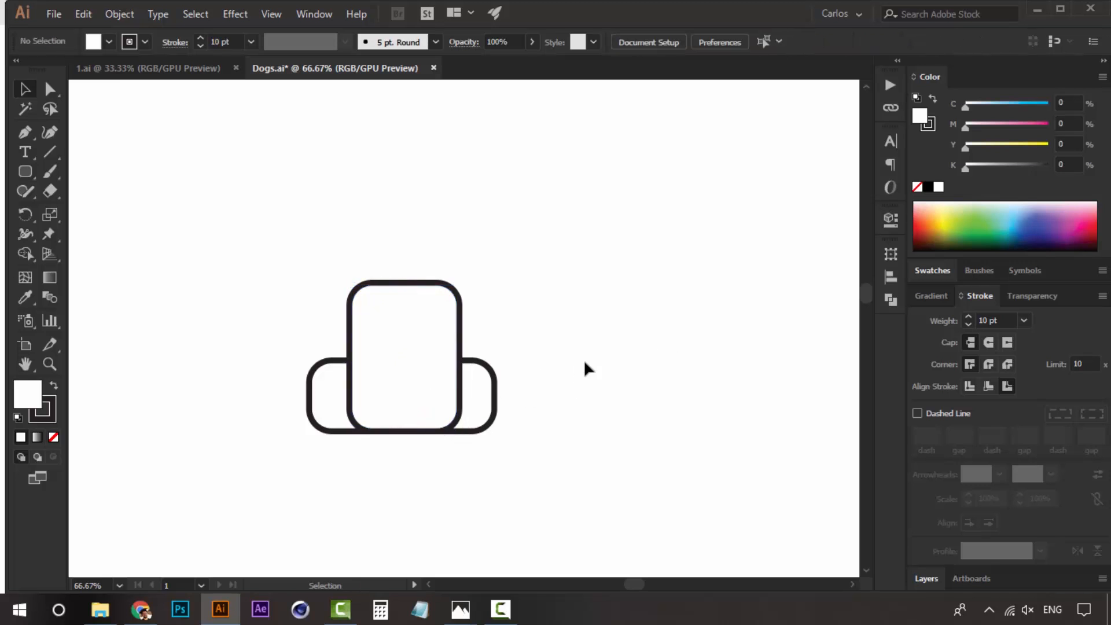
click(423, 407)
click(532, 314)
Step: Shorten the tall rounded rectangle by moving only its upper corner points down
key(a)
drag(494, 249, 320, 315)
click(514, 274)
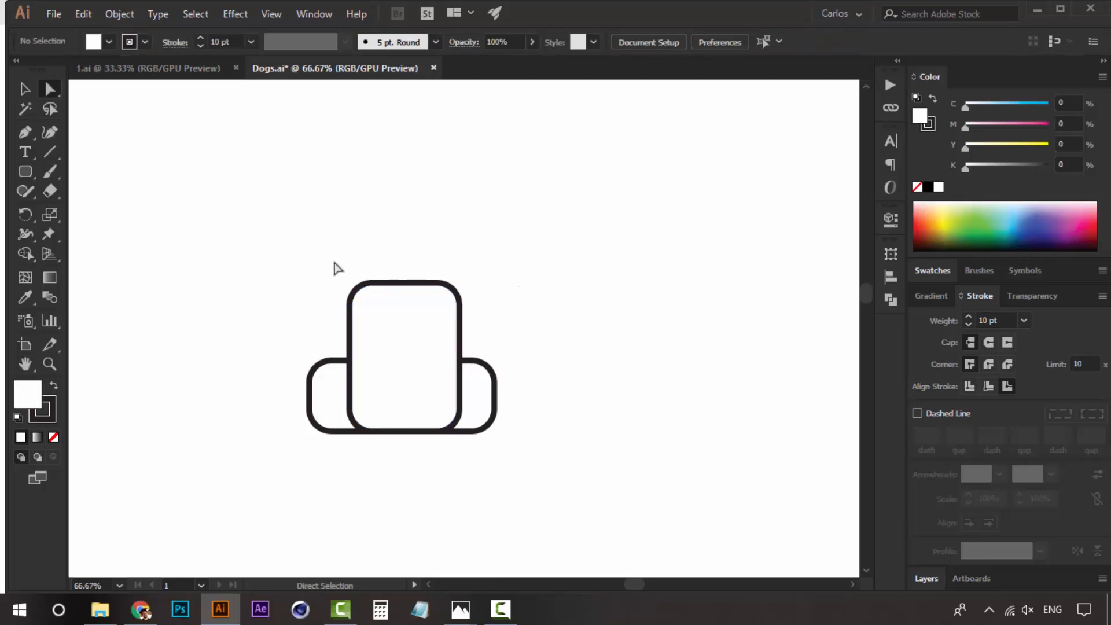
drag(238, 232, 524, 317)
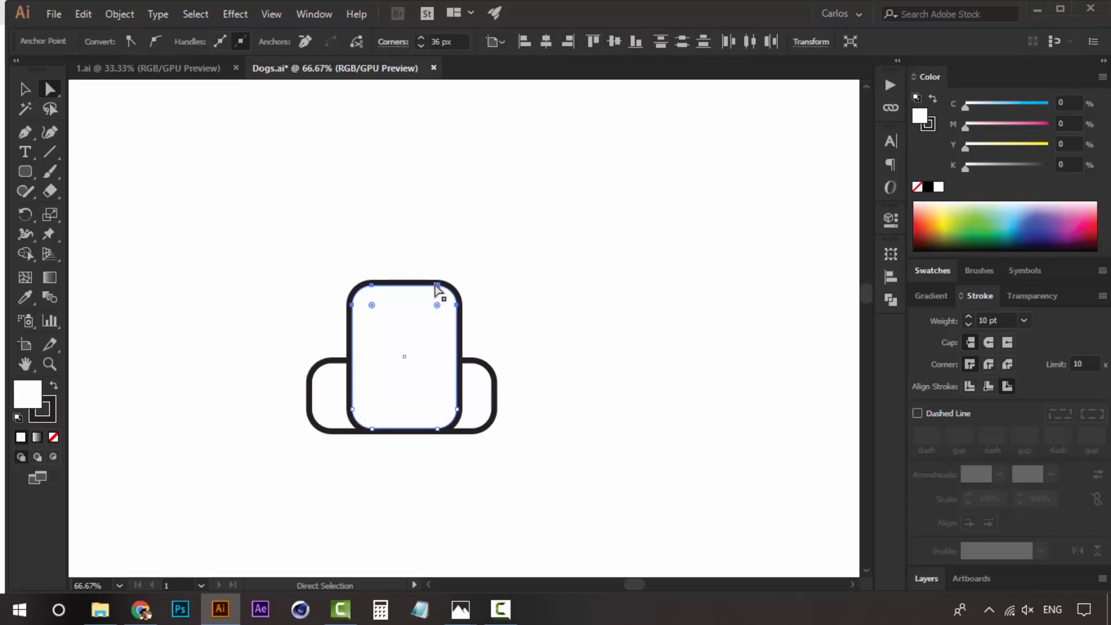
drag(437, 286, 438, 302)
click(294, 367)
key(space)
drag(476, 338, 436, 354)
key(v)
key(space)
drag(481, 268, 526, 251)
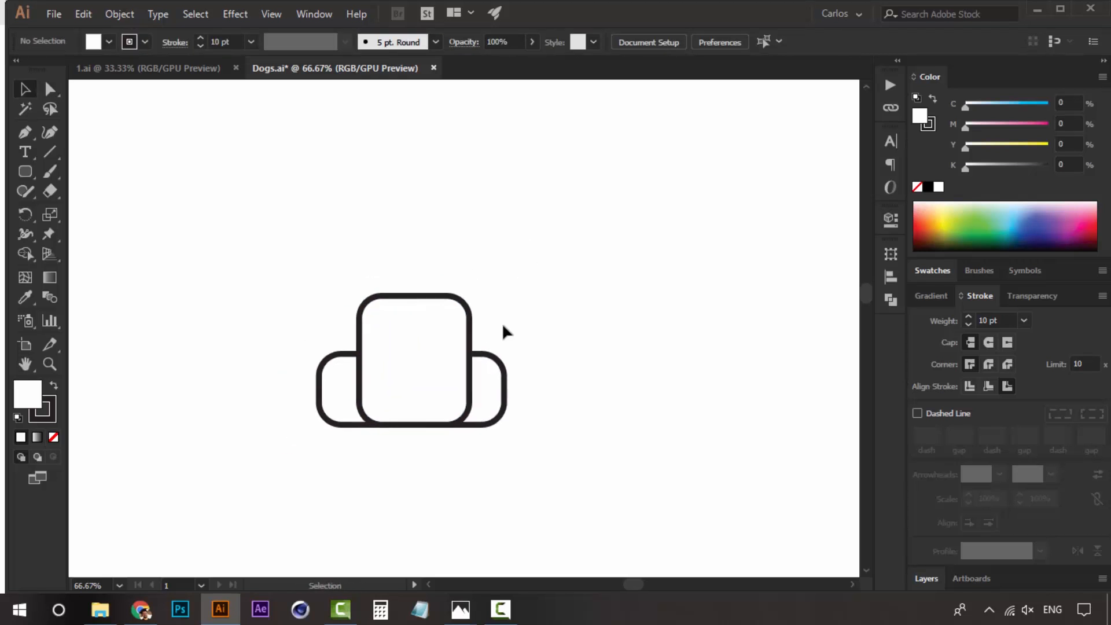
drag(495, 365, 487, 357)
click(429, 328)
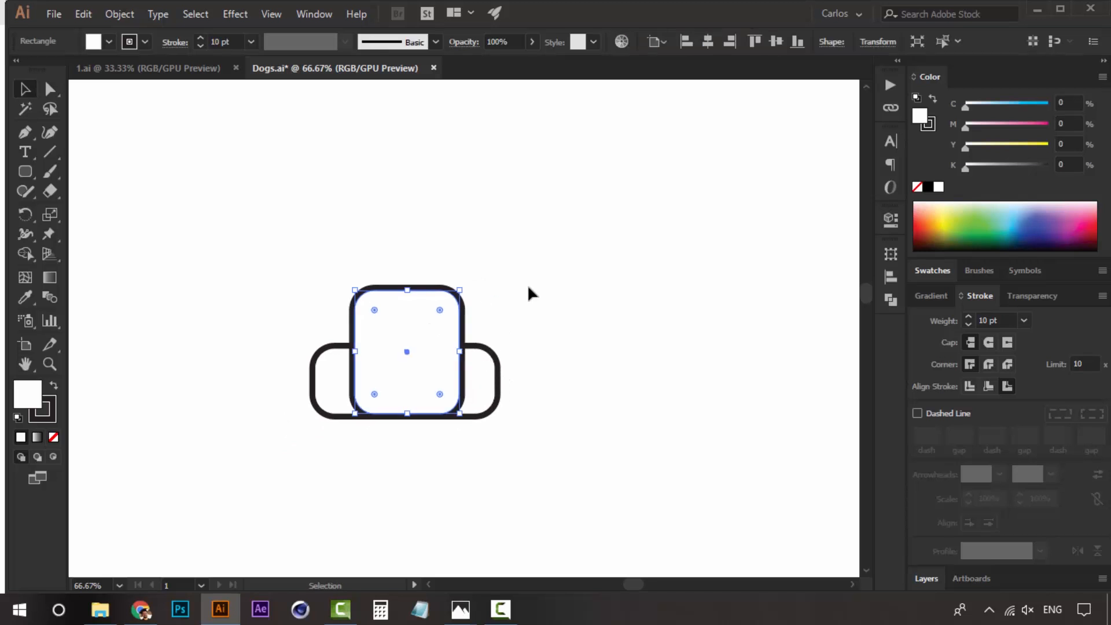
click(533, 277)
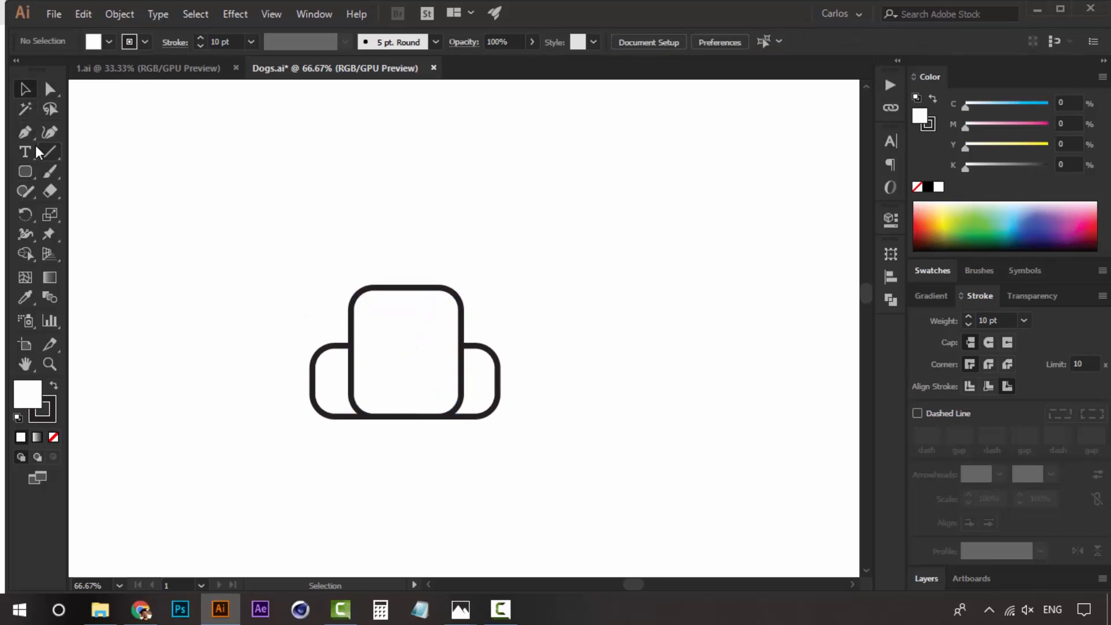
Step: Draw an open, outward-bowed vertical curve with the Pen tool in the empty area beside the body
key(space)
drag(417, 291, 374, 287)
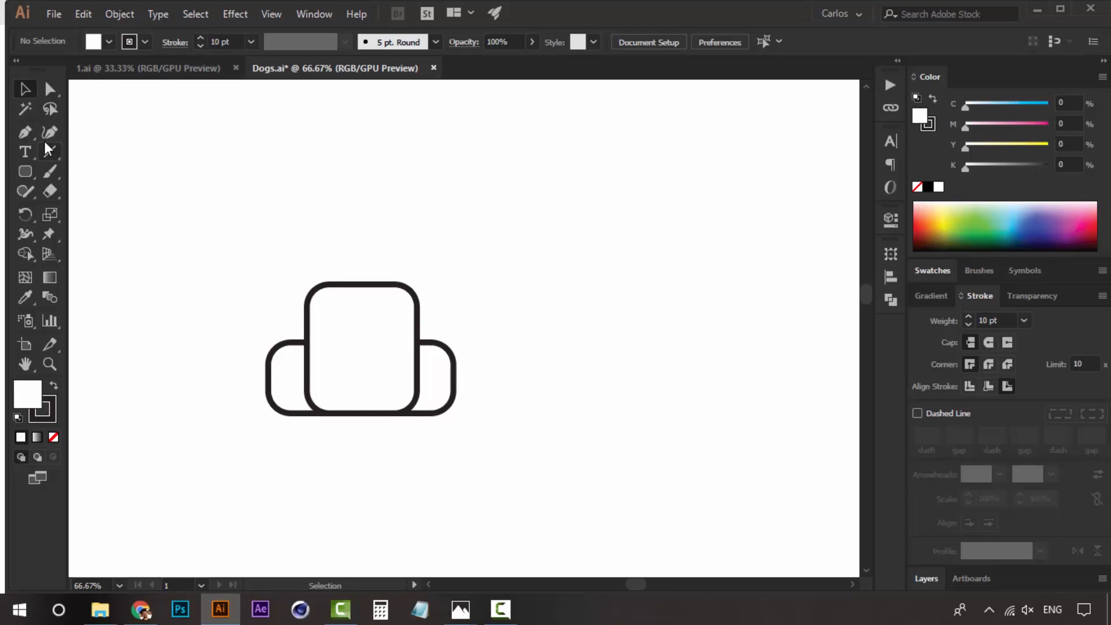
click(25, 133)
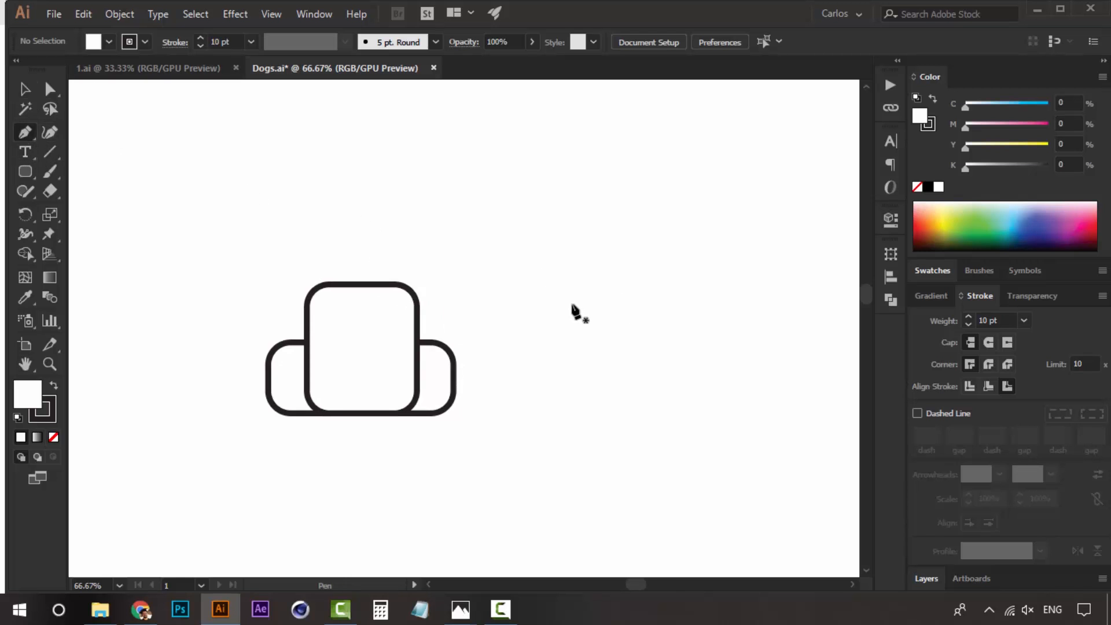
key(space)
drag(523, 318, 536, 289)
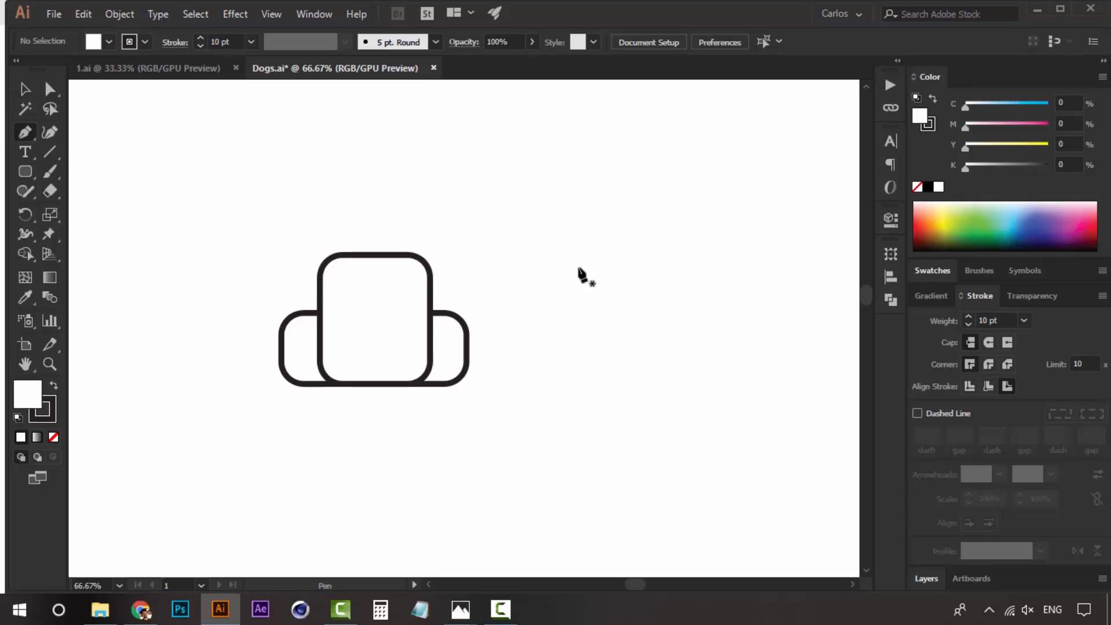
click(581, 267)
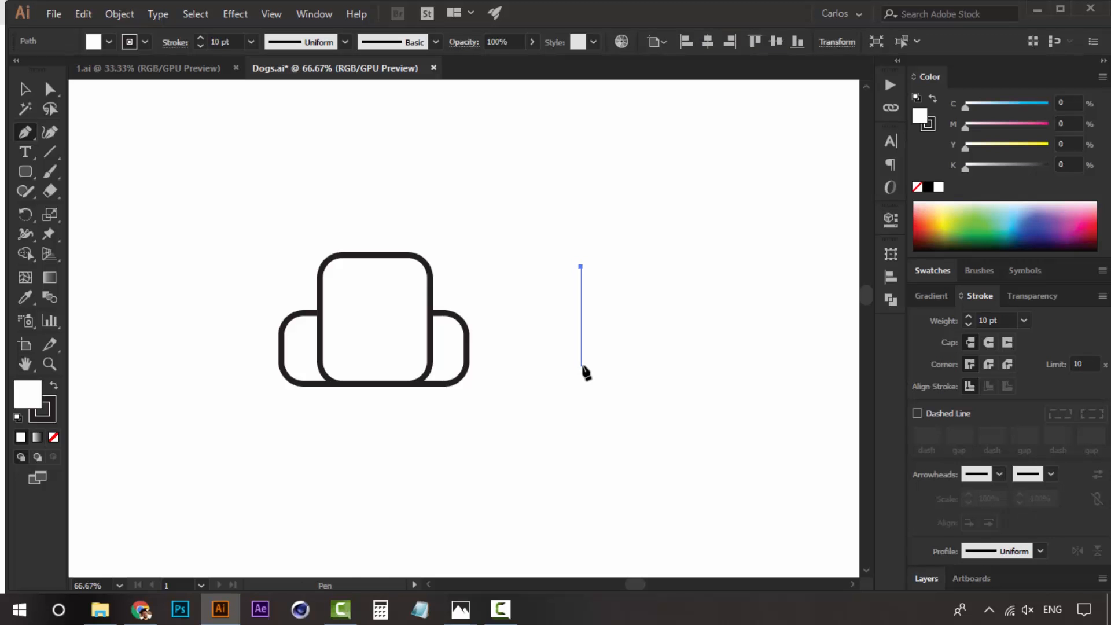
mouse_move(581, 366)
mouse_down()
mouse_move(555, 398)
mouse_move(550, 437)
mouse_move(554, 417)
mouse_up()
click(28, 91)
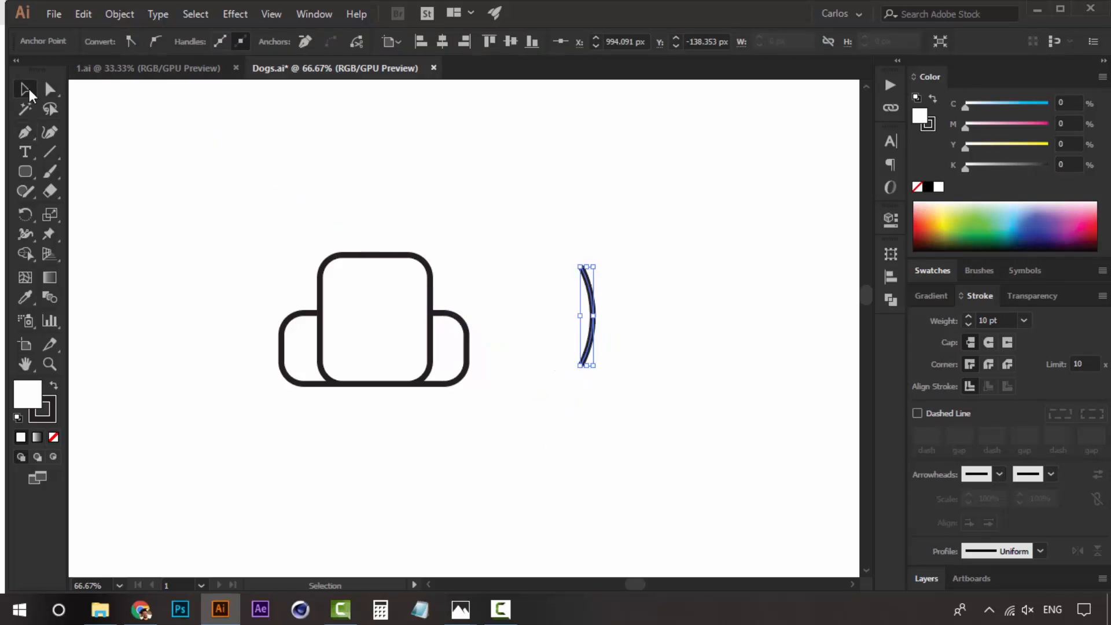
Step: Give the curved path round caps and a 65 pt stroke weight
mouse_move(644, 231)
mouse_down()
mouse_move(553, 383)
mouse_move(560, 376)
mouse_up()
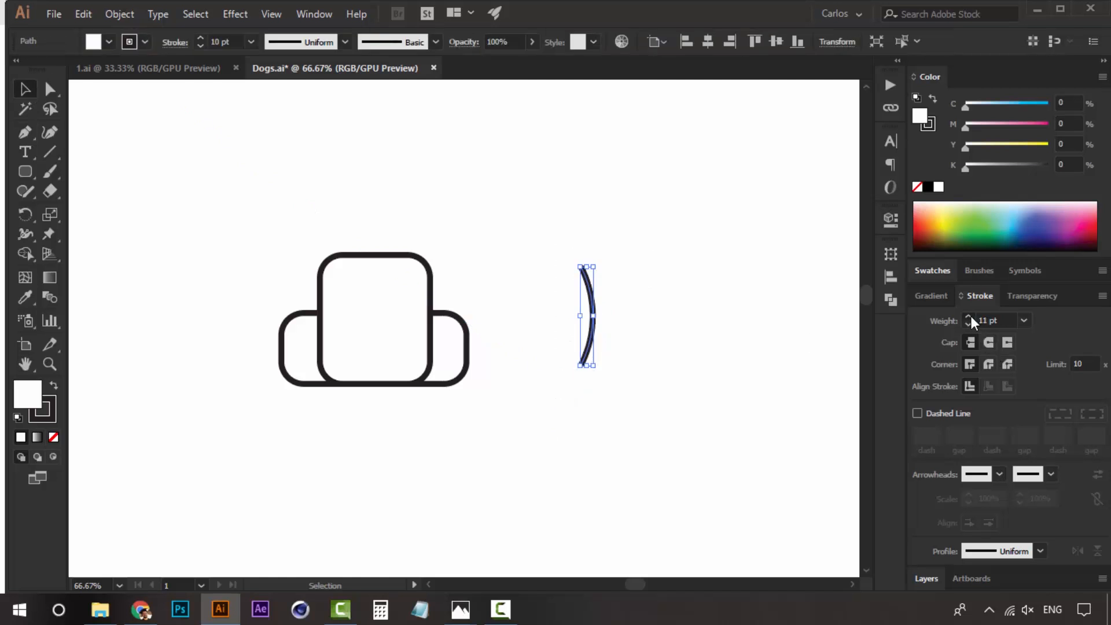
drag(971, 316, 972, 317)
click(991, 343)
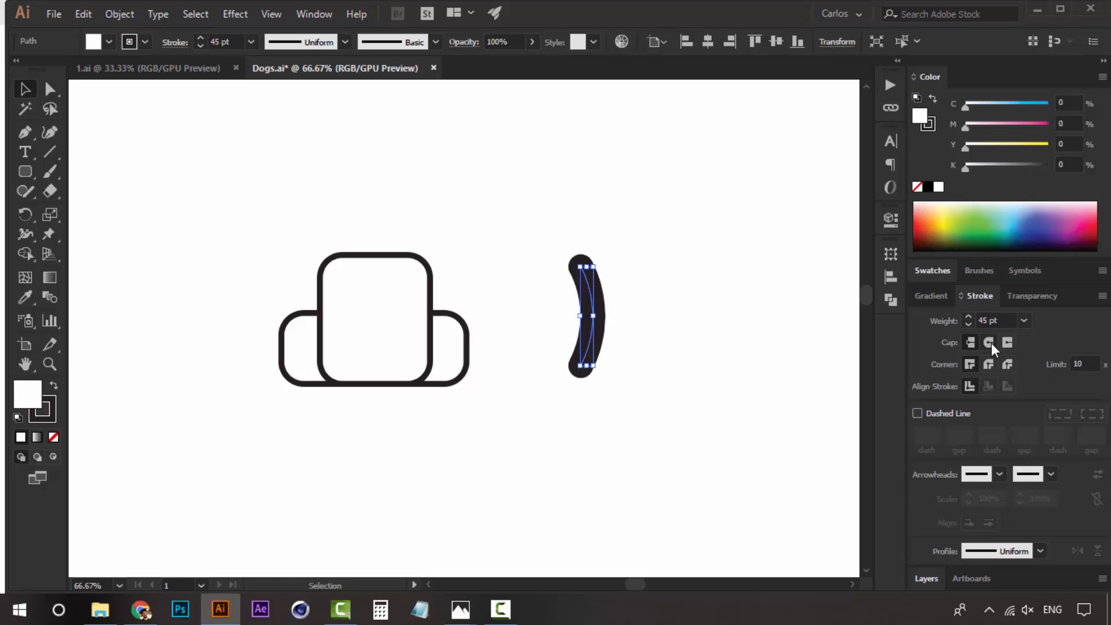
click(680, 292)
click(585, 299)
drag(968, 318, 968, 318)
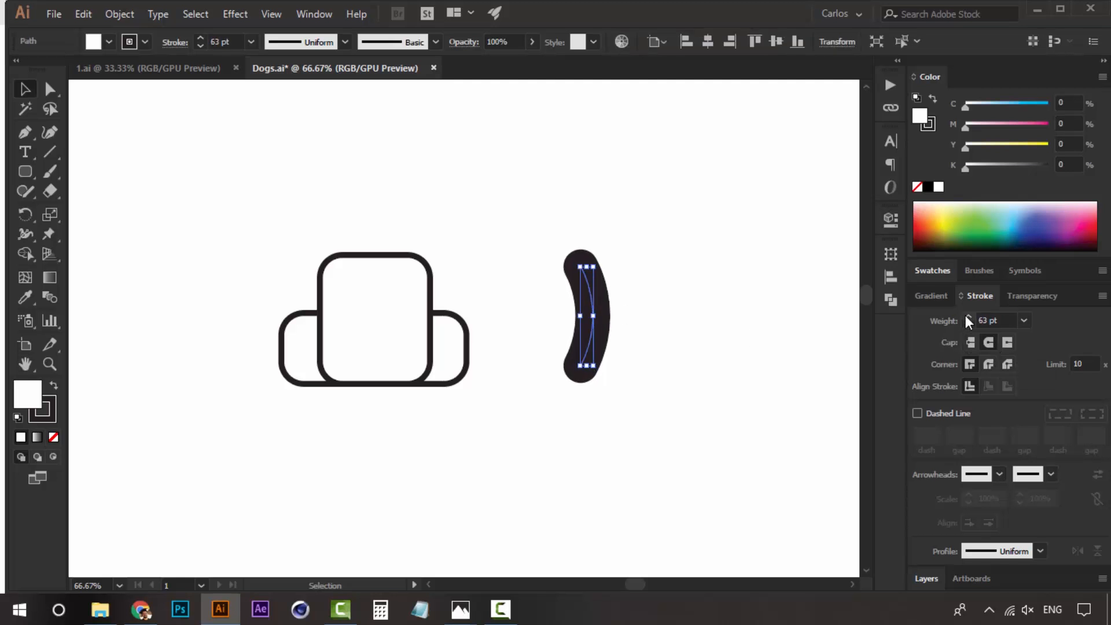
click(1012, 323)
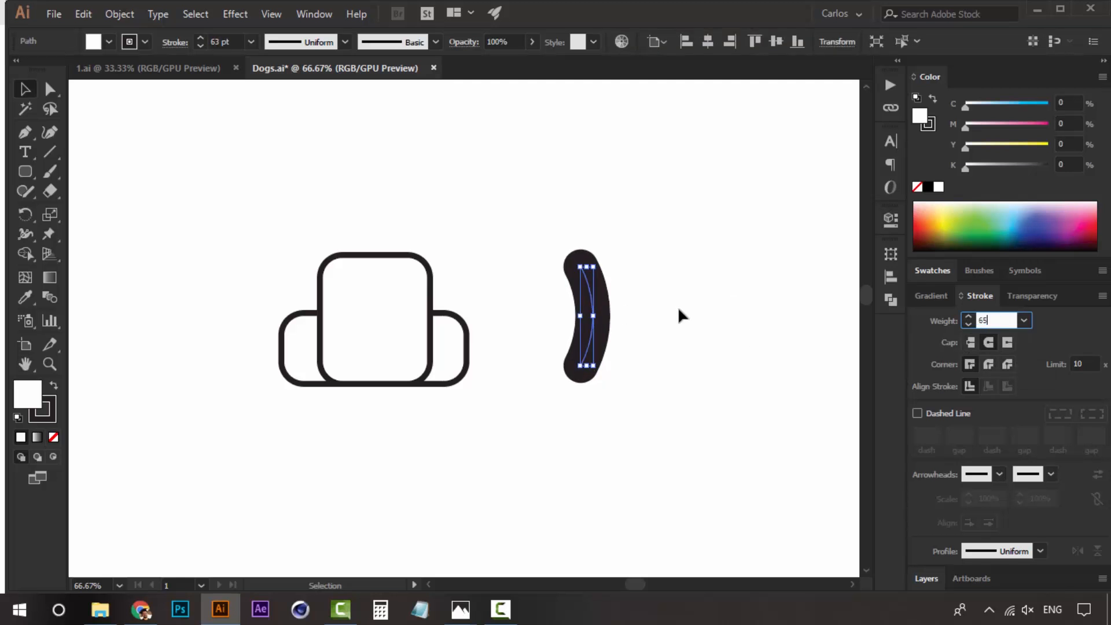
text(65)
click(683, 324)
Step: Try the thick curved stroke over the side of the body and return it to the empty area beside it
mouse_move(585, 311)
mouse_down()
mouse_move(408, 307)
mouse_move(448, 302)
mouse_up()
click(568, 263)
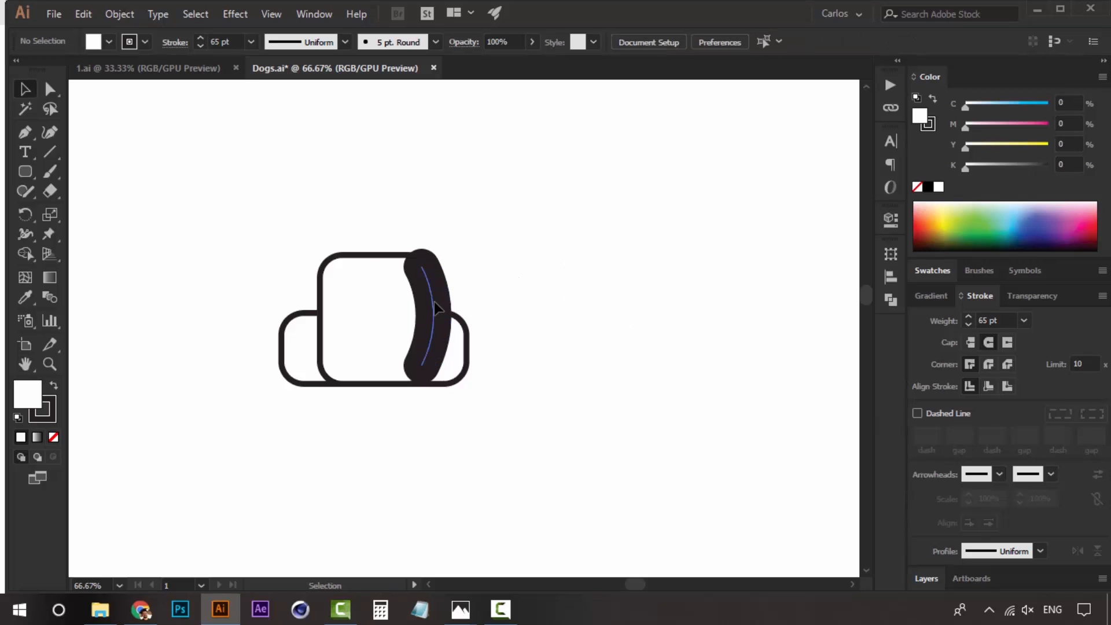
drag(434, 301, 512, 299)
key(ctrl+z)
click(588, 301)
double_click(439, 293)
double_click(591, 298)
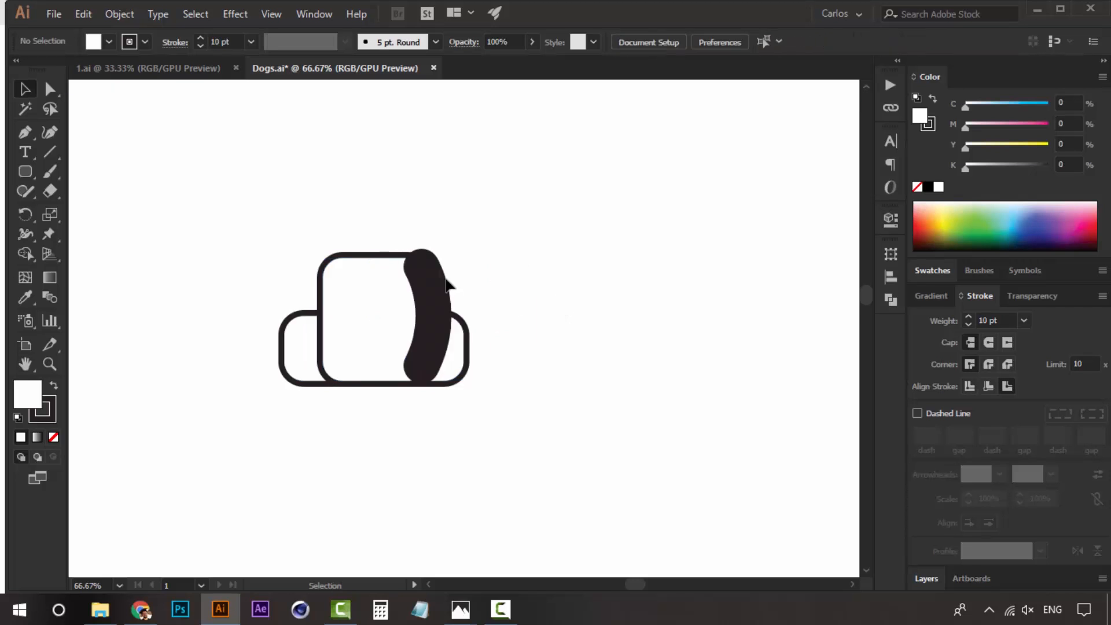
drag(447, 284, 601, 284)
click(623, 297)
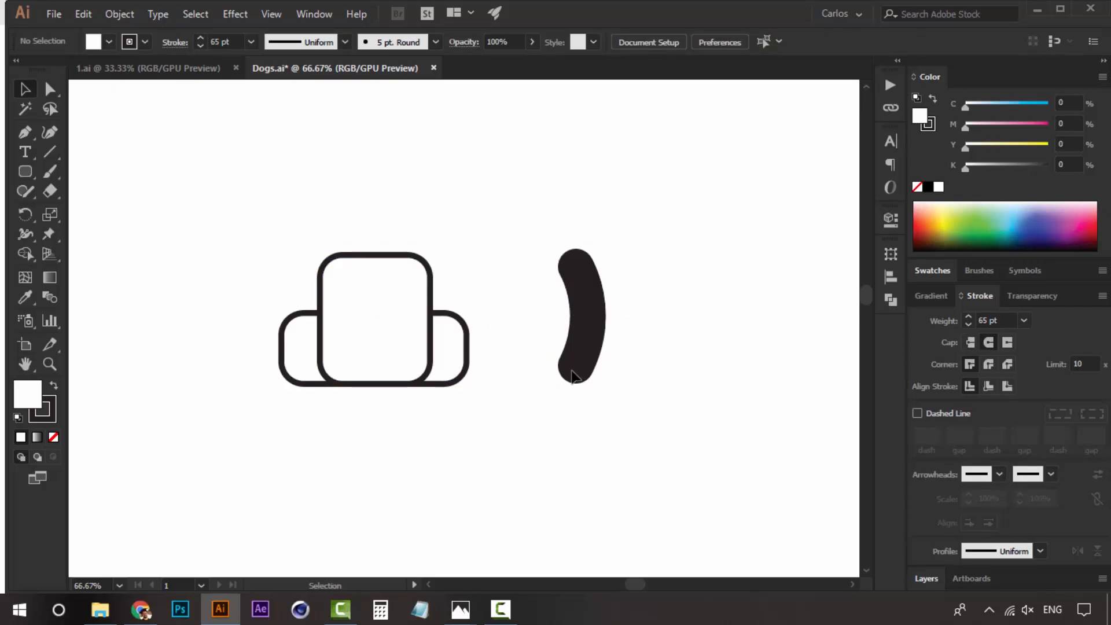
Step: Widen the lower end of the thick curved stroke with the Width tool so it tapers toward the upper end
key(a)
click(576, 365)
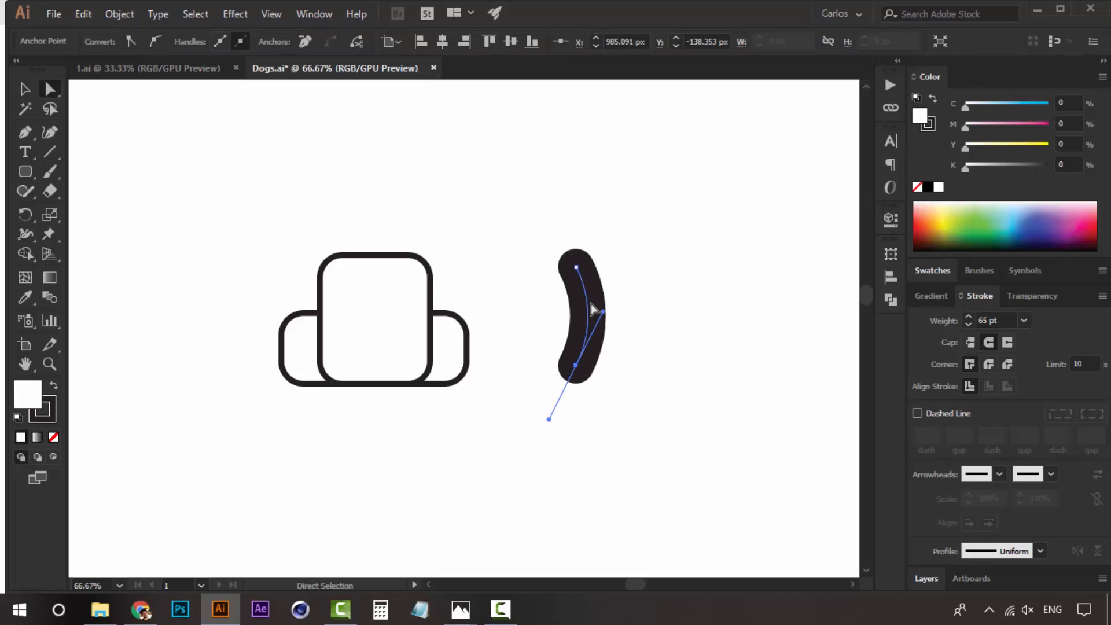
click(670, 298)
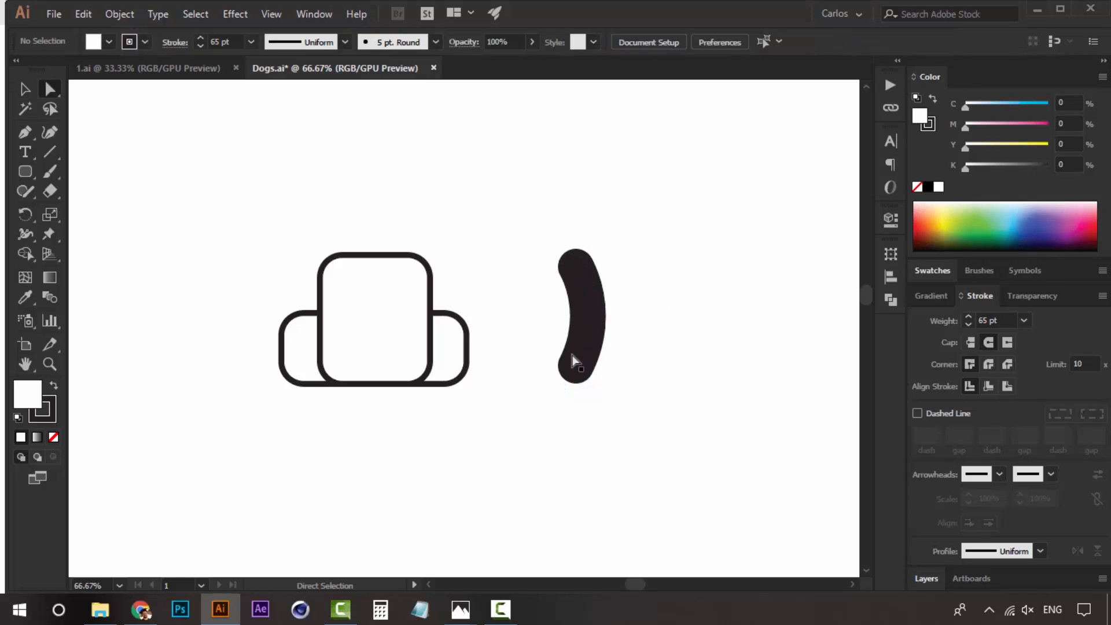
click(25, 235)
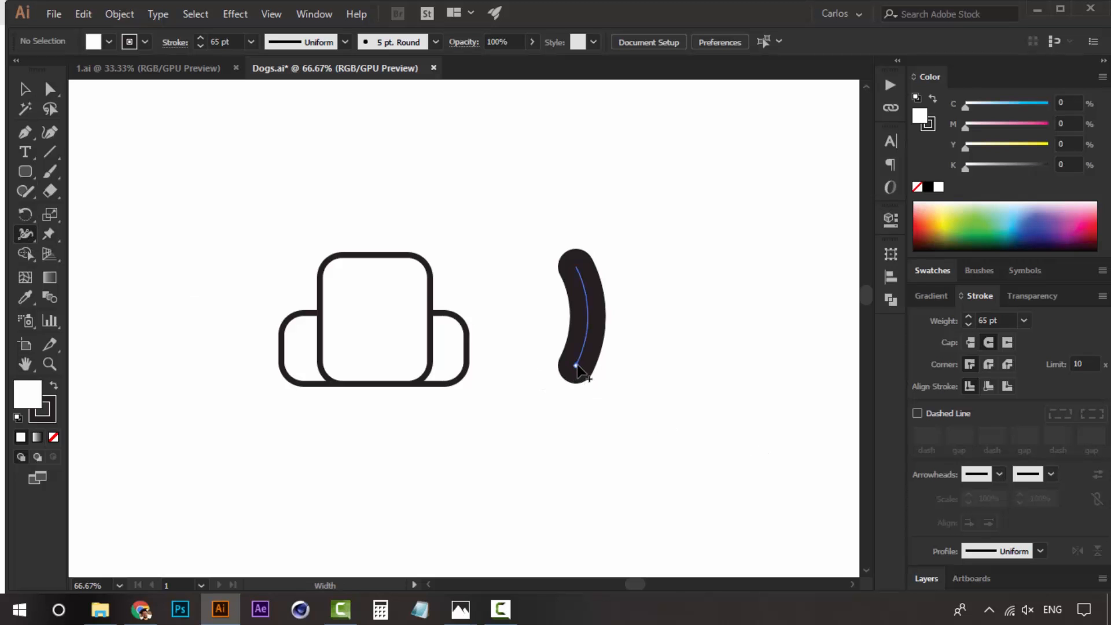
mouse_move(578, 364)
mouse_down()
mouse_move(609, 362)
mouse_move(584, 372)
mouse_move(609, 376)
mouse_move(577, 373)
mouse_move(595, 374)
mouse_up()
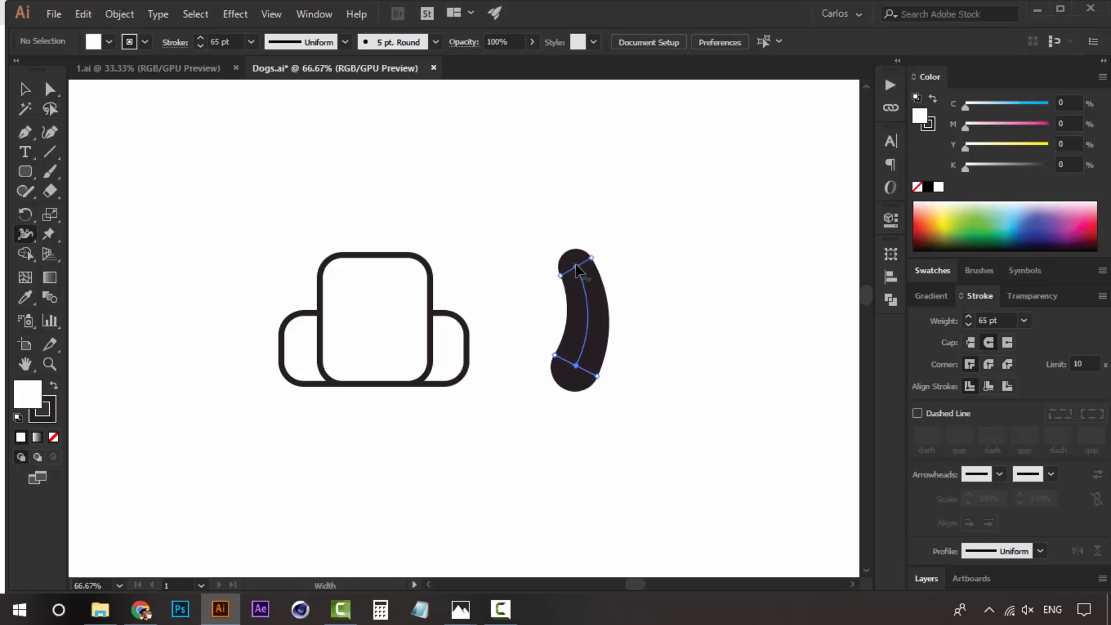
click(25, 89)
click(285, 139)
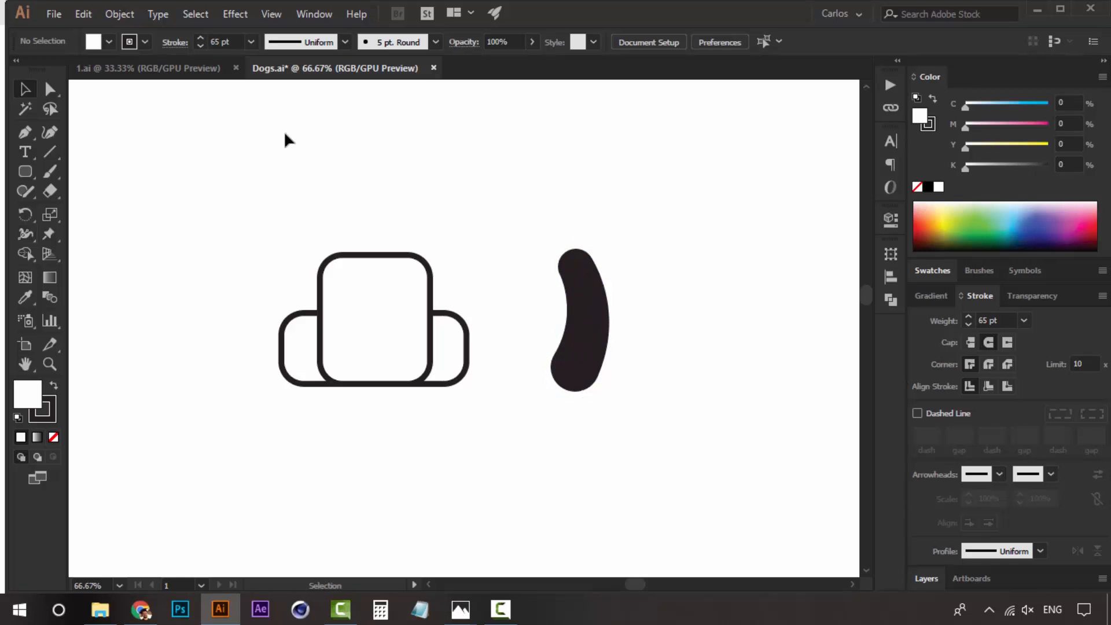
Step: Convert the tapered curved stroke into a filled shape with Outline Stroke
click(595, 337)
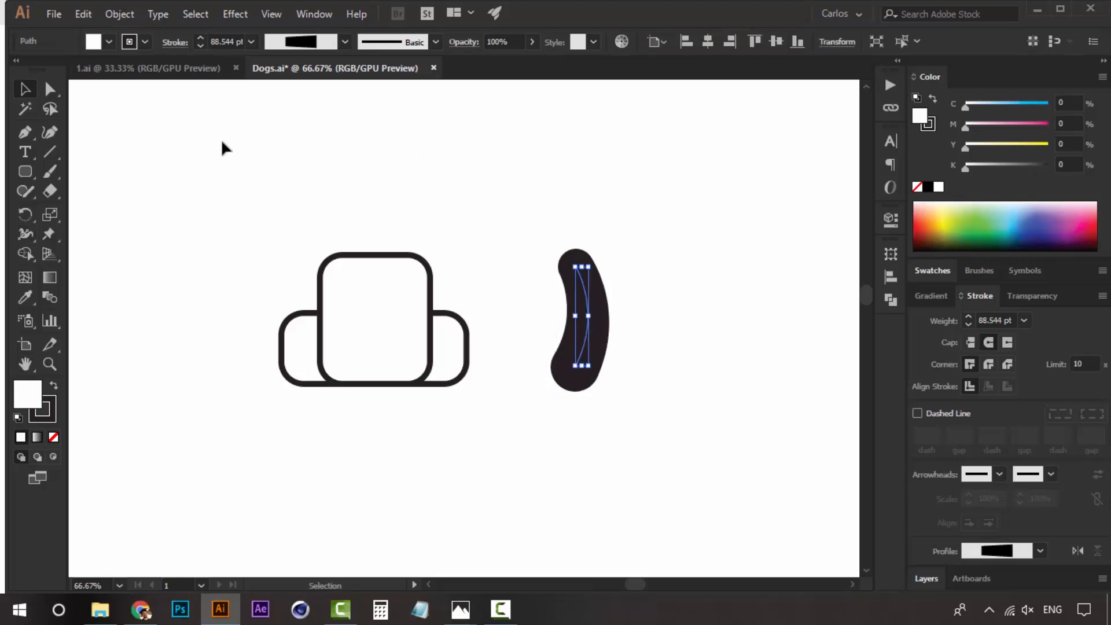
click(119, 14)
mouse_move(281, 370)
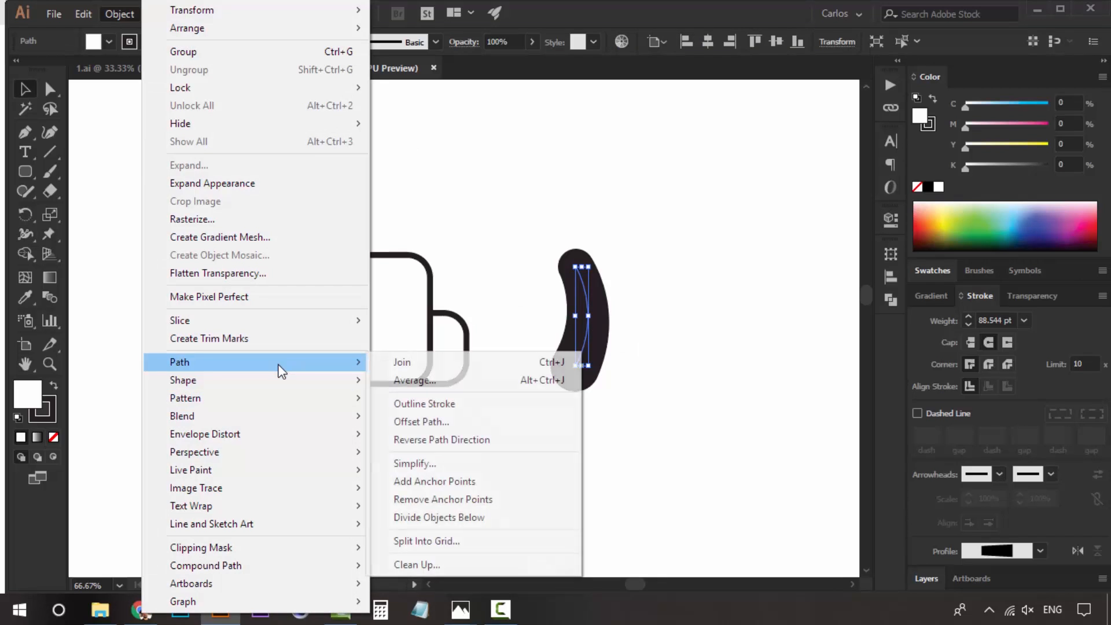
click(449, 403)
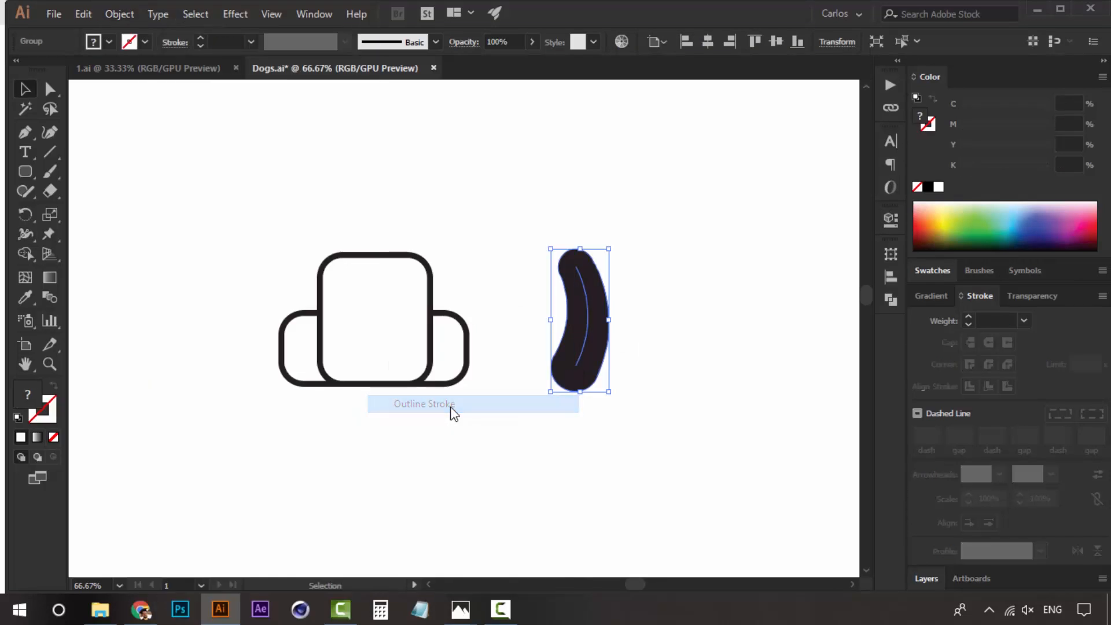
click(684, 267)
Step: Separate the outlined leg shape from its leftover centre path, delete that path, and return the shape beside the body
key(a)
click(590, 339)
click(612, 314)
drag(590, 310, 573, 175)
drag(602, 291, 549, 381)
key(Delete)
key(Delete)
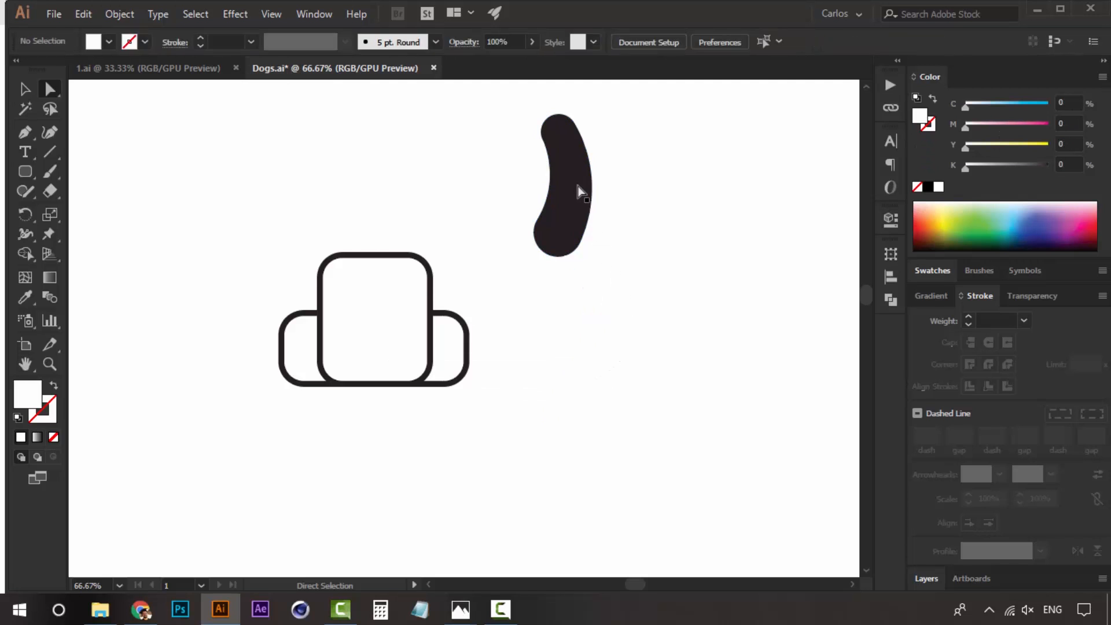
drag(579, 191, 557, 316)
click(640, 291)
Step: Copy the body's white fill and 10 pt outline onto the leg shape with the Eyedropper and apply round corner joins
key(v)
key(i)
click(393, 304)
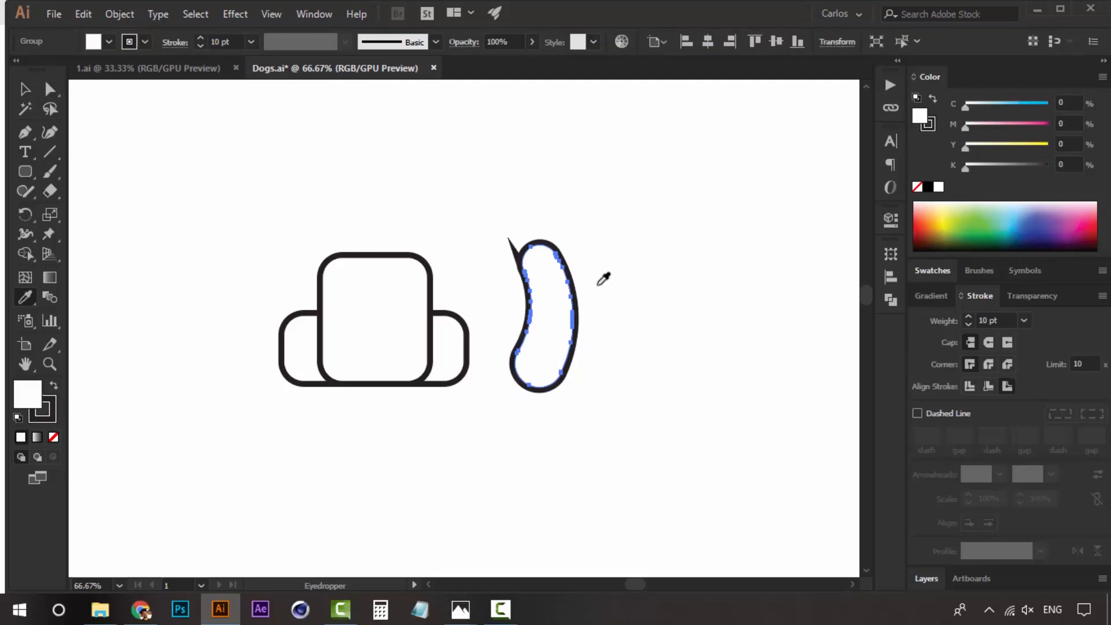
click(989, 364)
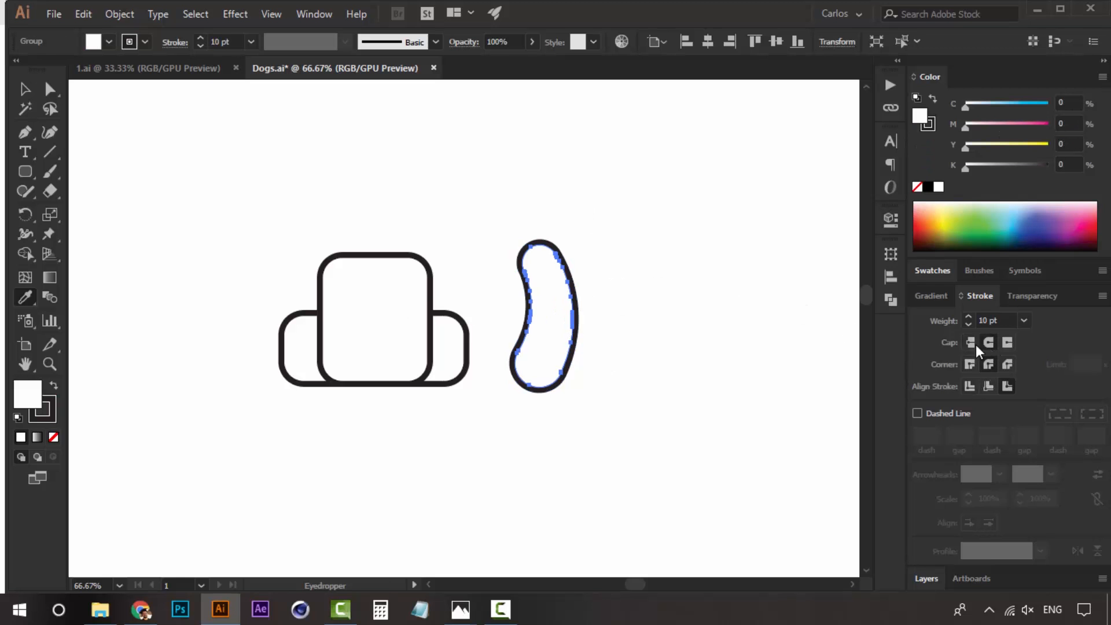
Step: Move the outlined leg shape onto the body's right side, overlapping its edge
key(v)
click(698, 353)
drag(546, 317, 413, 318)
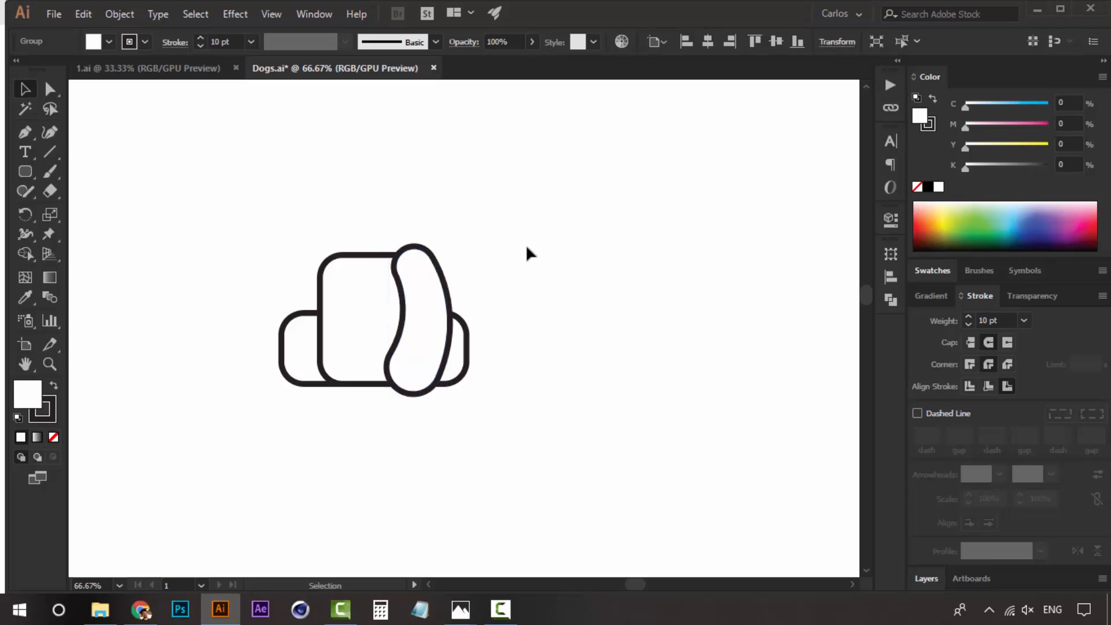
Step: Make the outlined leg shape slightly shorter and narrower, and nudge it into line with the body's right edge
click(422, 297)
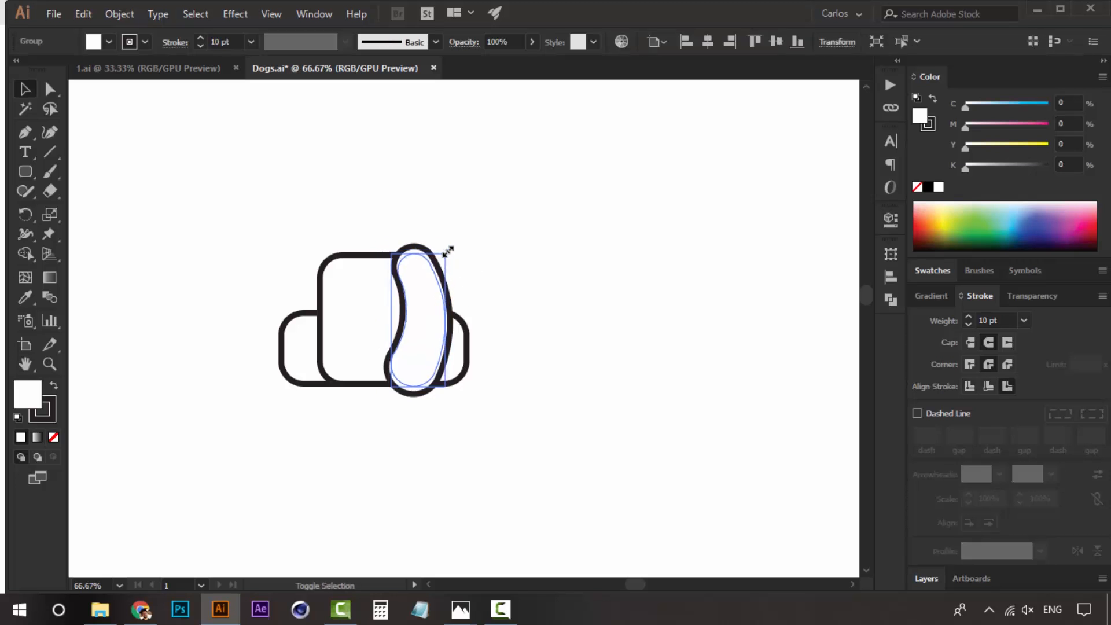
click(452, 304)
click(432, 298)
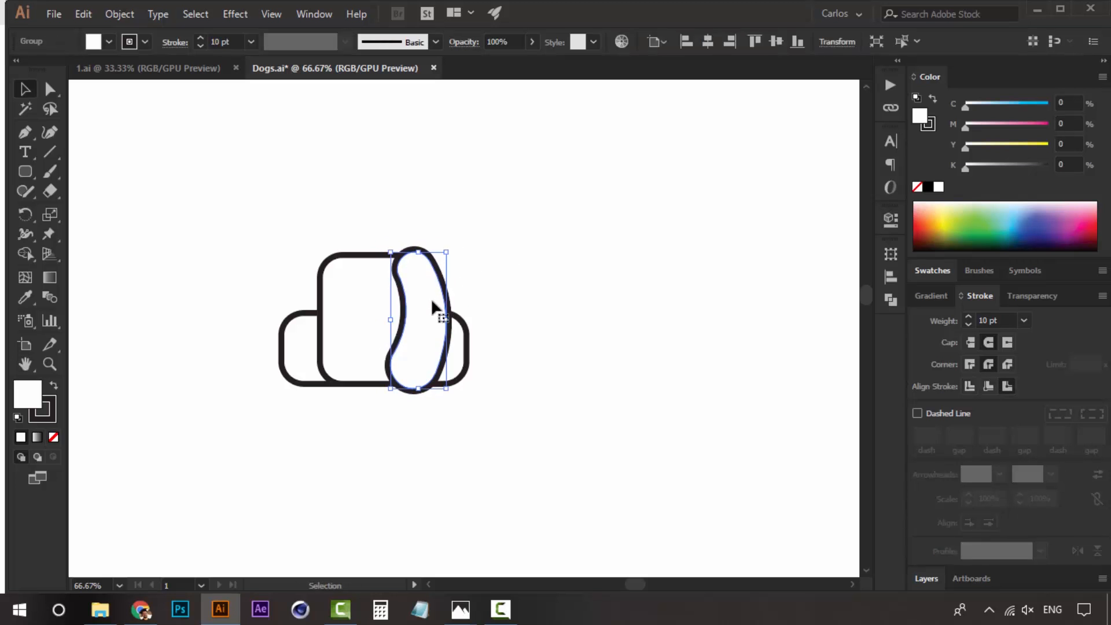
drag(446, 319, 439, 318)
click(478, 306)
click(425, 301)
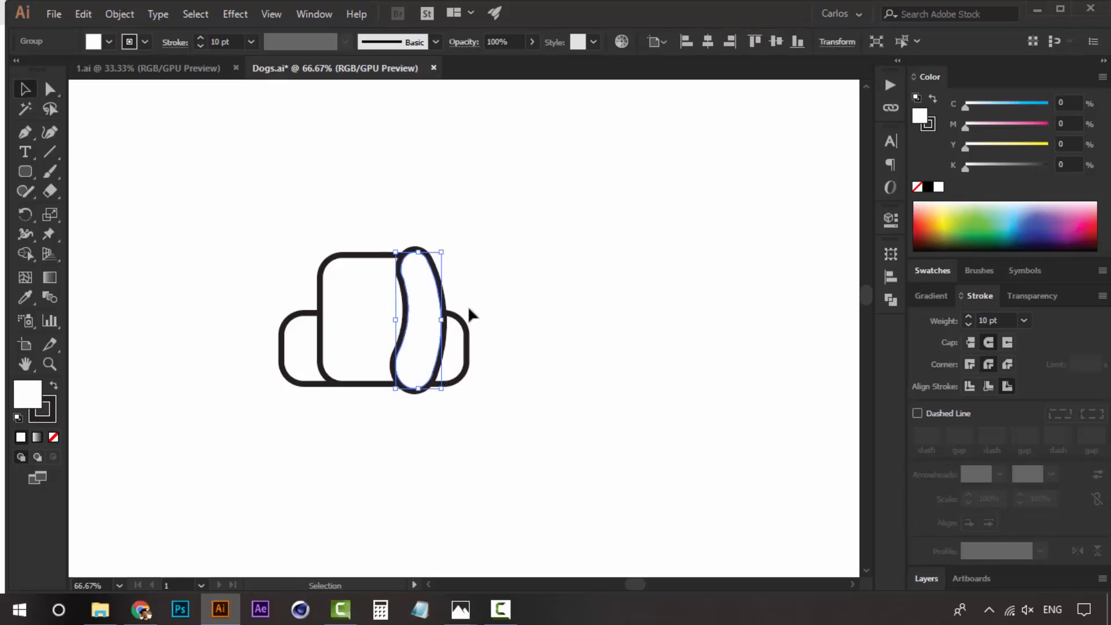
click(468, 306)
click(425, 280)
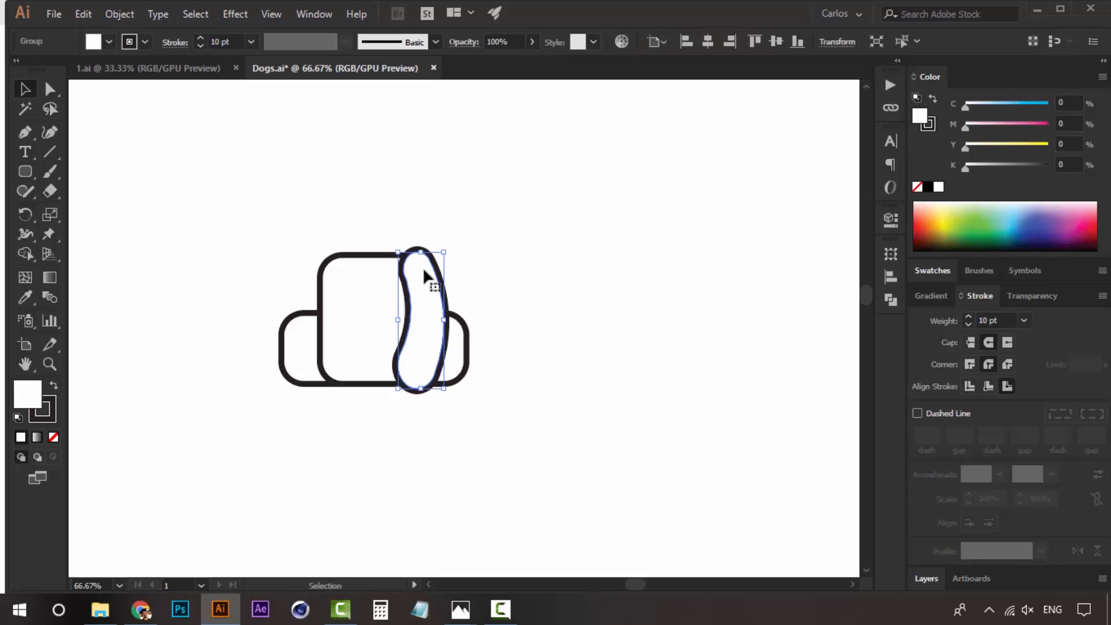
click(502, 285)
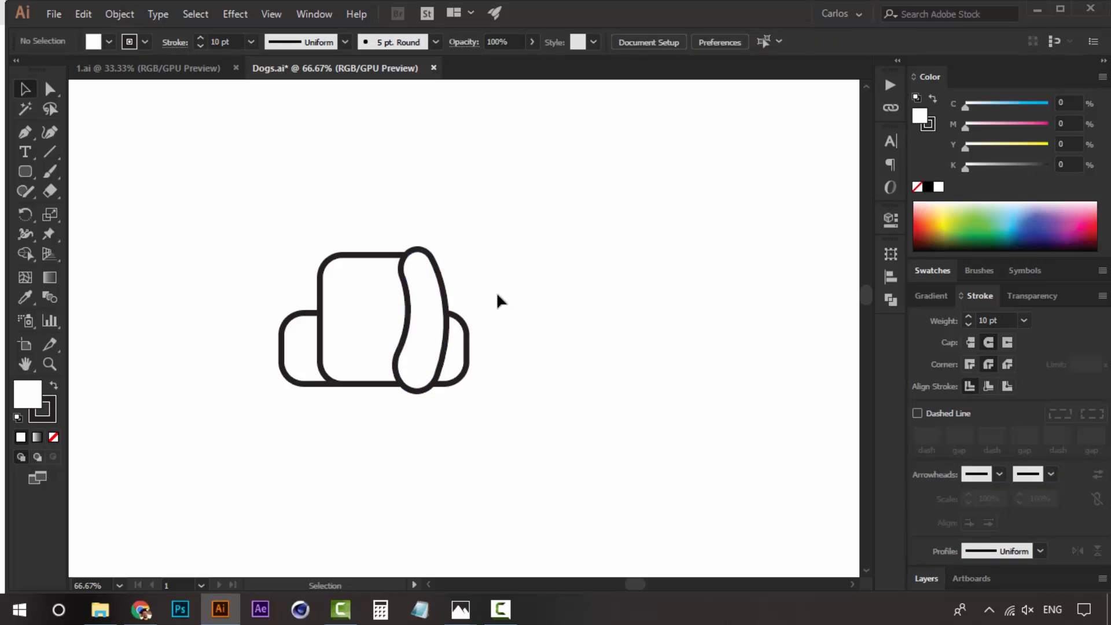
click(432, 307)
click(550, 302)
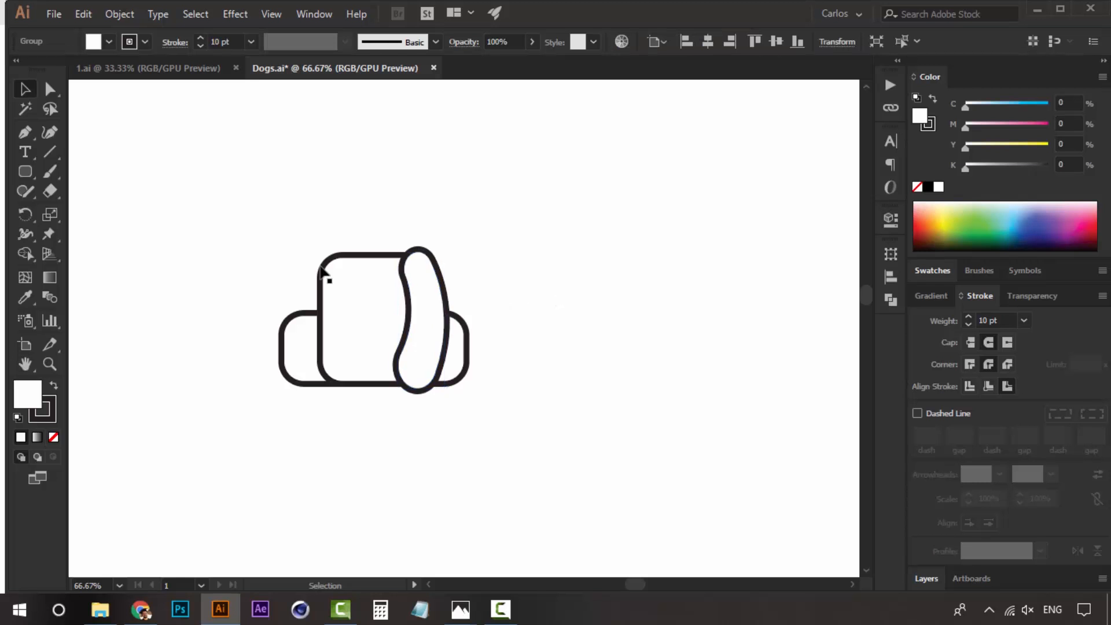
Step: Draw a small horizontal ellipse as a paw over the lower end of the right front leg
click(17, 177)
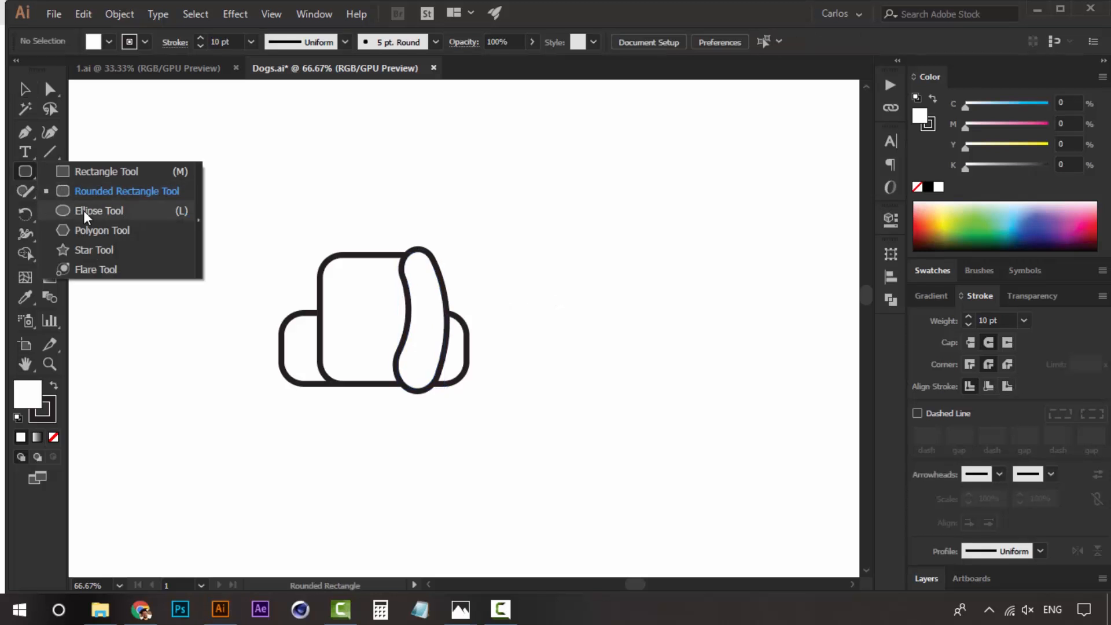
click(67, 211)
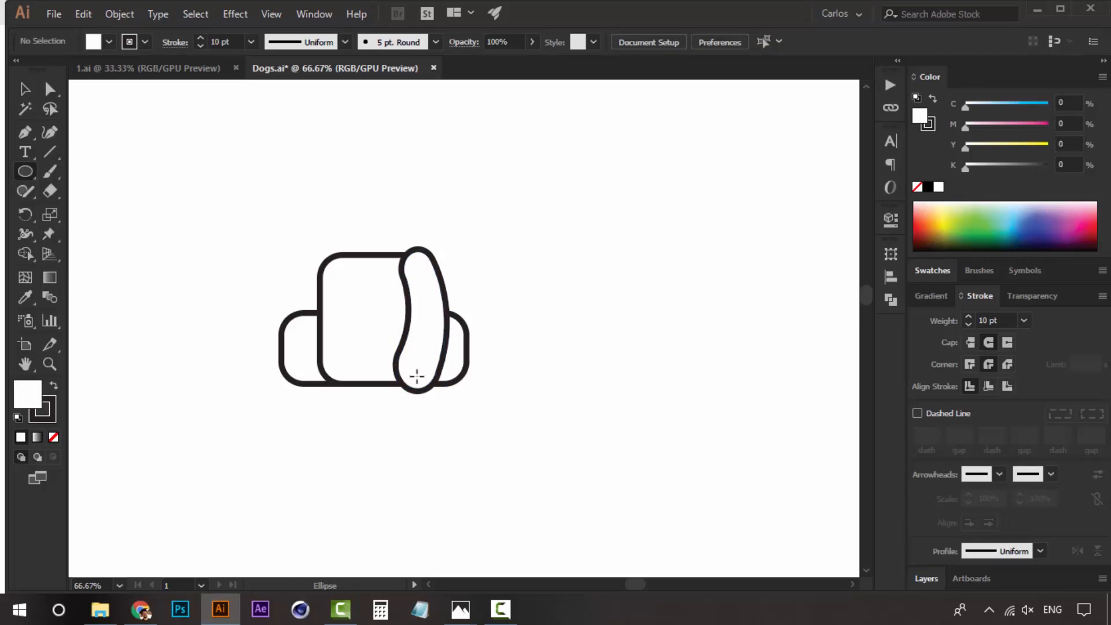
drag(400, 364, 388, 354)
key(v)
click(539, 267)
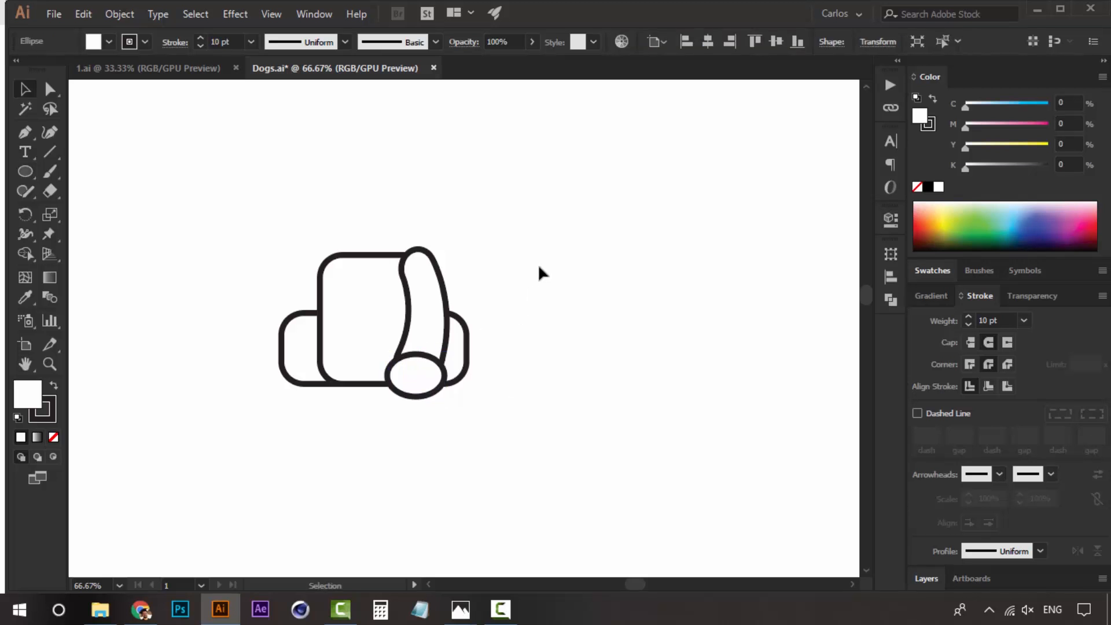
click(430, 380)
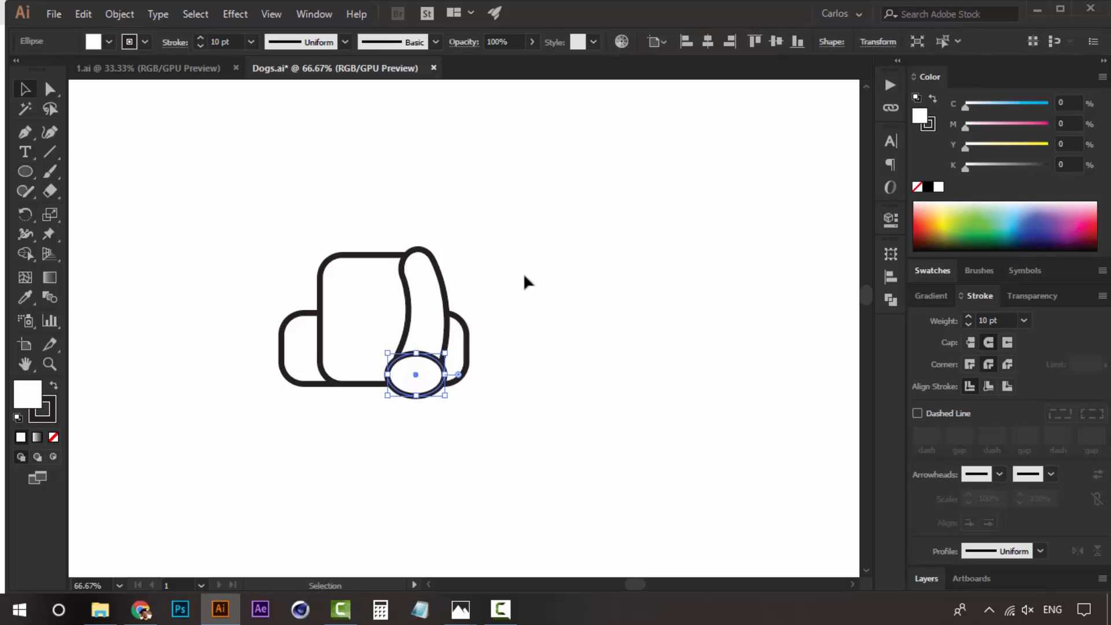
click(523, 276)
Step: Nudge the paw ellipse and front leg slightly right together and group them
click(433, 378)
shift+click(437, 312)
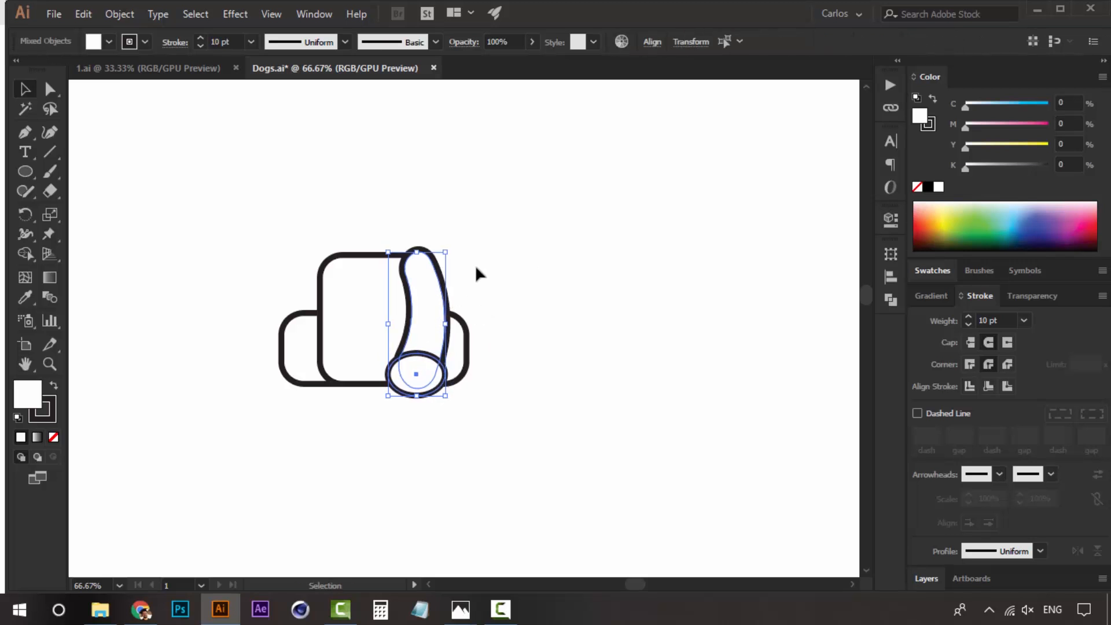
click(499, 283)
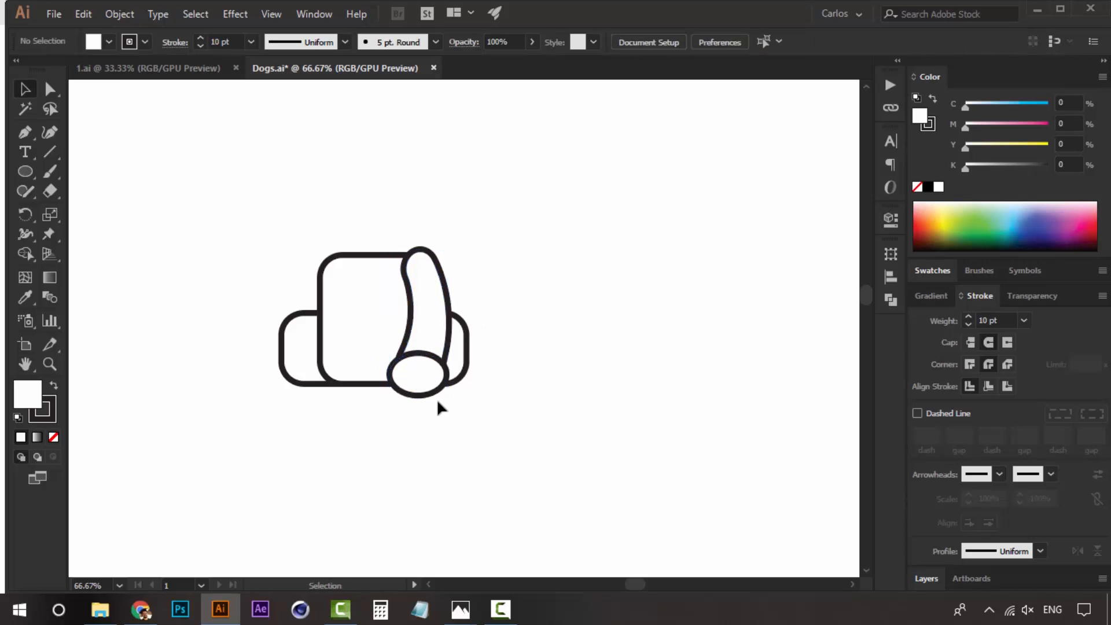
click(435, 382)
shift+click(426, 276)
click(564, 267)
click(408, 369)
shift+click(429, 308)
key(ctrl+g)
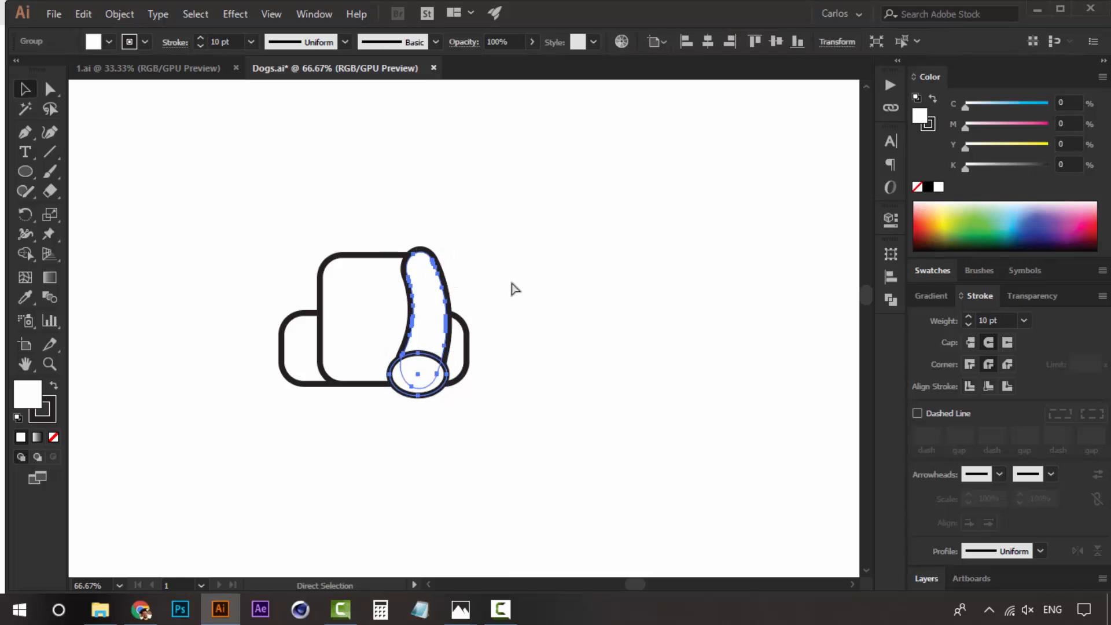
click(515, 287)
Step: Duplicate the grouped leg and paw onto the body's left side
click(436, 280)
drag(436, 284, 325, 276)
right_click(314, 272)
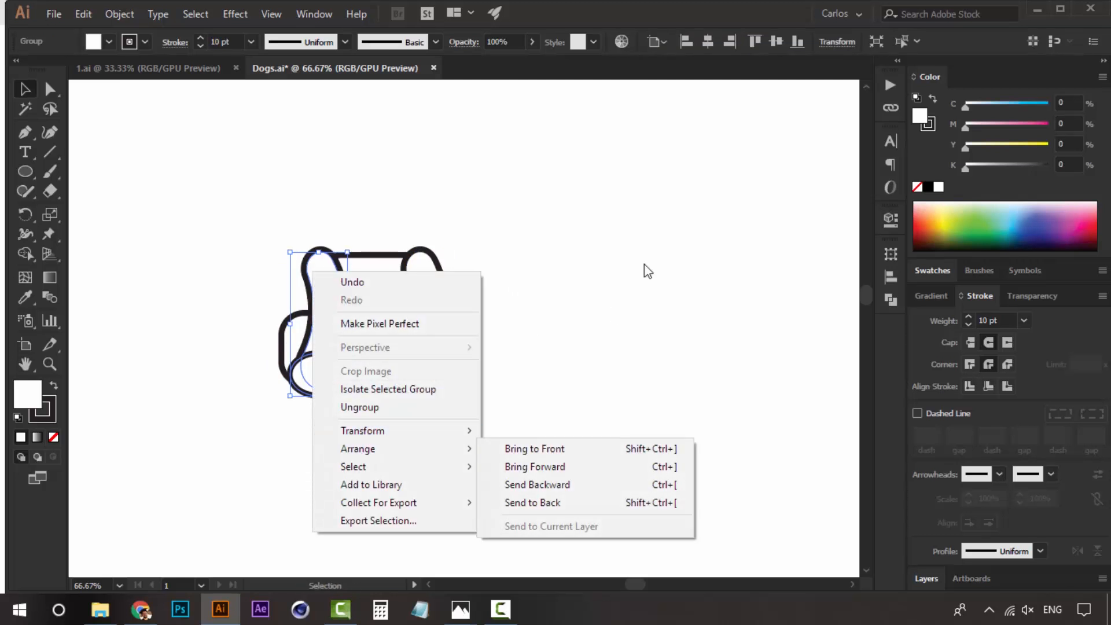
click(645, 268)
Step: Reflect the copied left leg group across the vertical axis
click(332, 287)
right_click(322, 271)
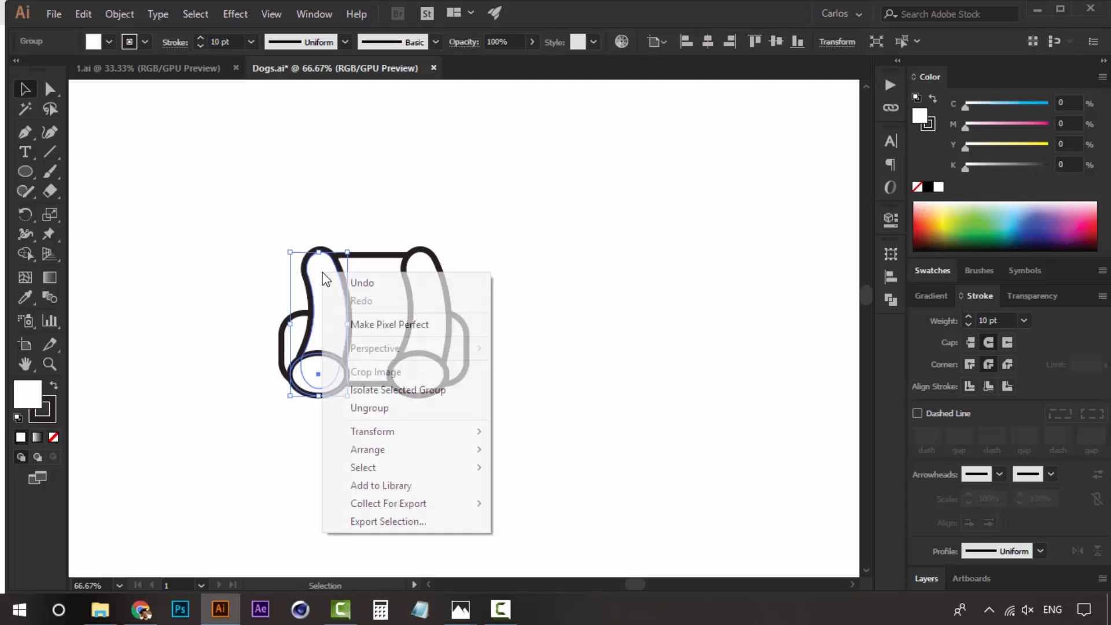
mouse_move(429, 433)
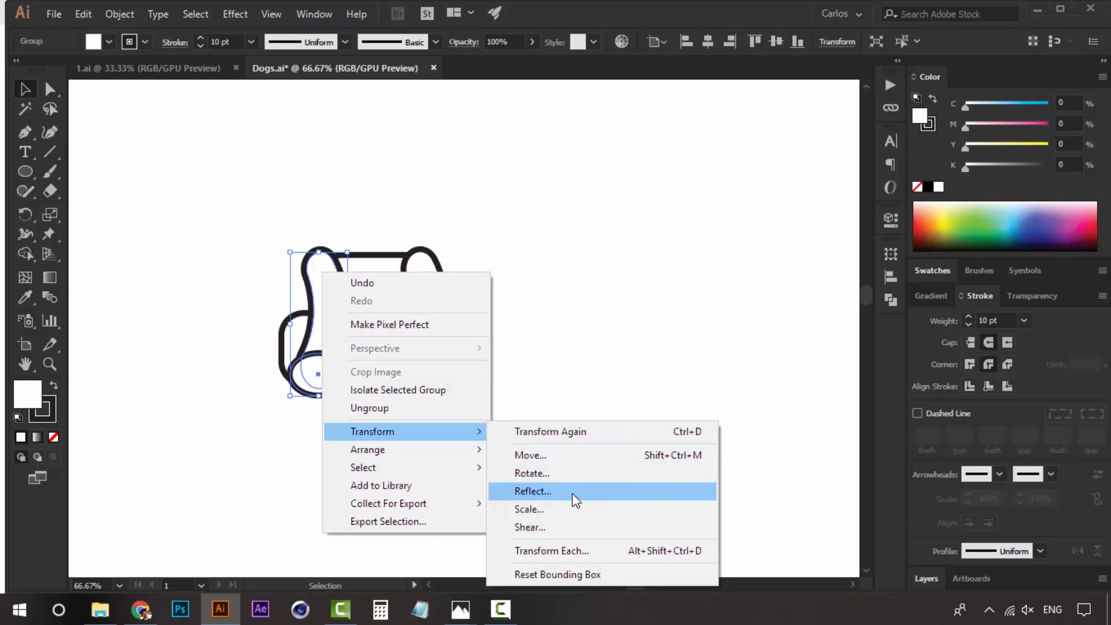
click(524, 491)
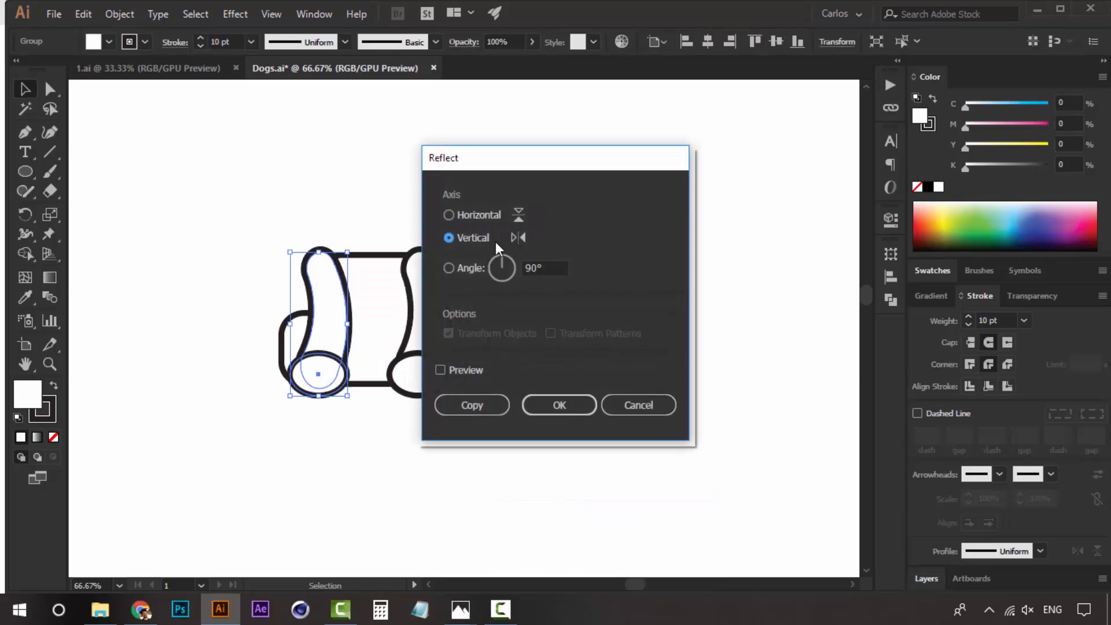
click(545, 404)
click(528, 273)
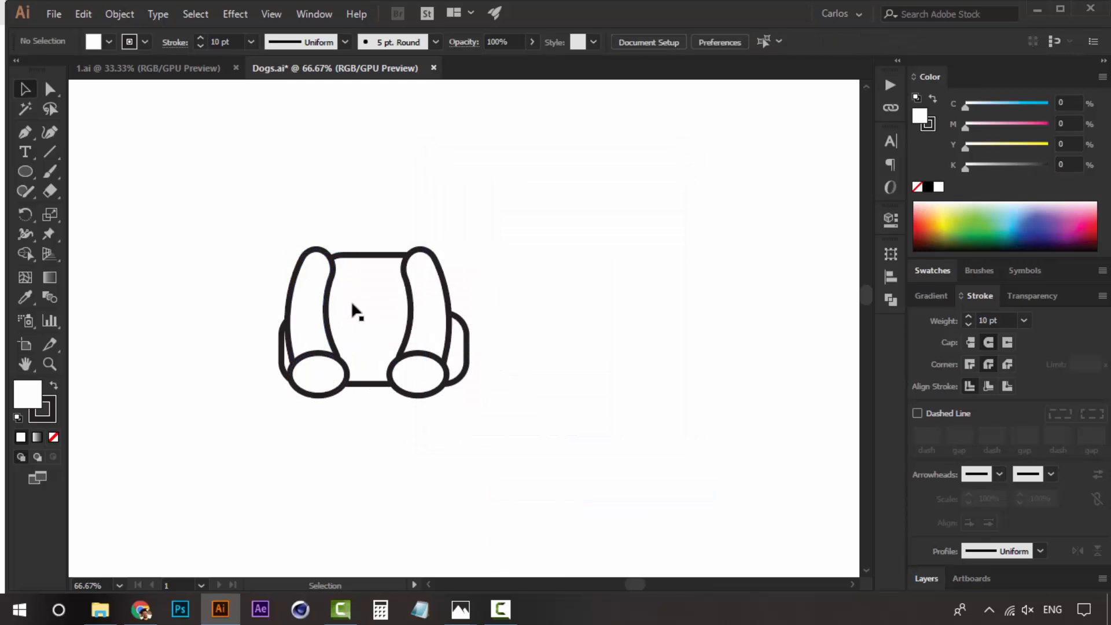
Step: Move the two front legs closer together so they sit evenly over the body's left and right edges
drag(327, 298, 331, 280)
click(573, 229)
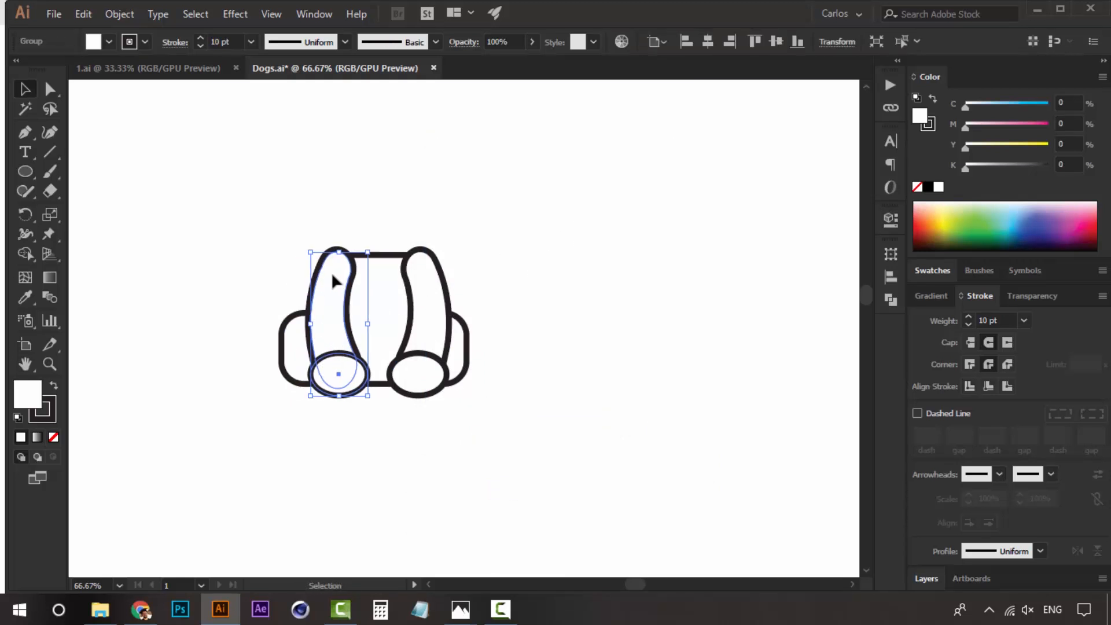
click(469, 191)
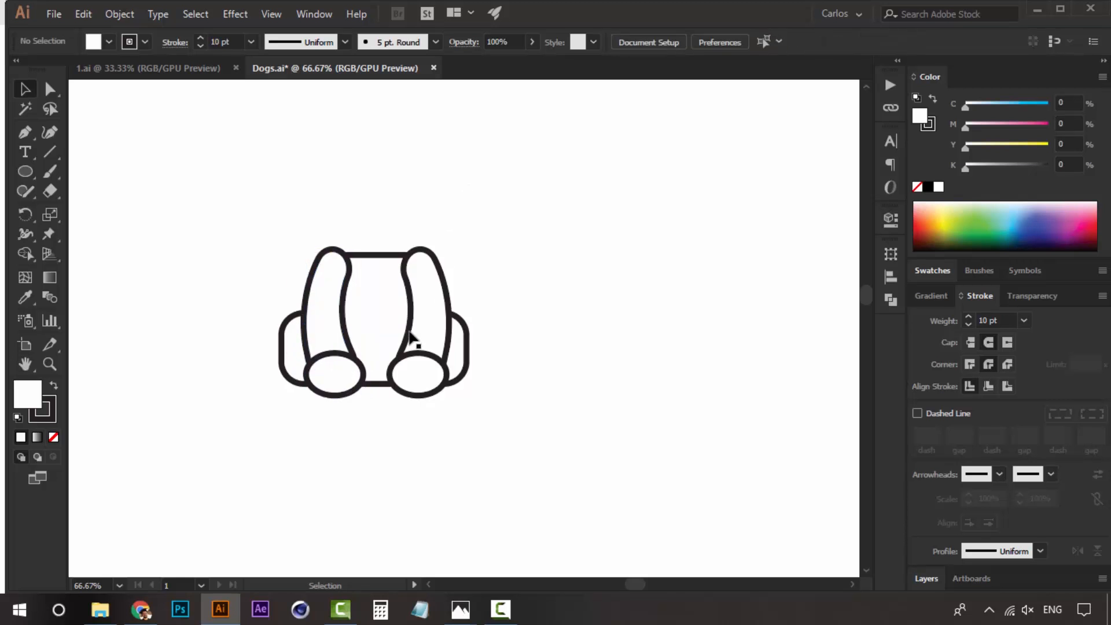
click(411, 340)
drag(462, 326, 458, 325)
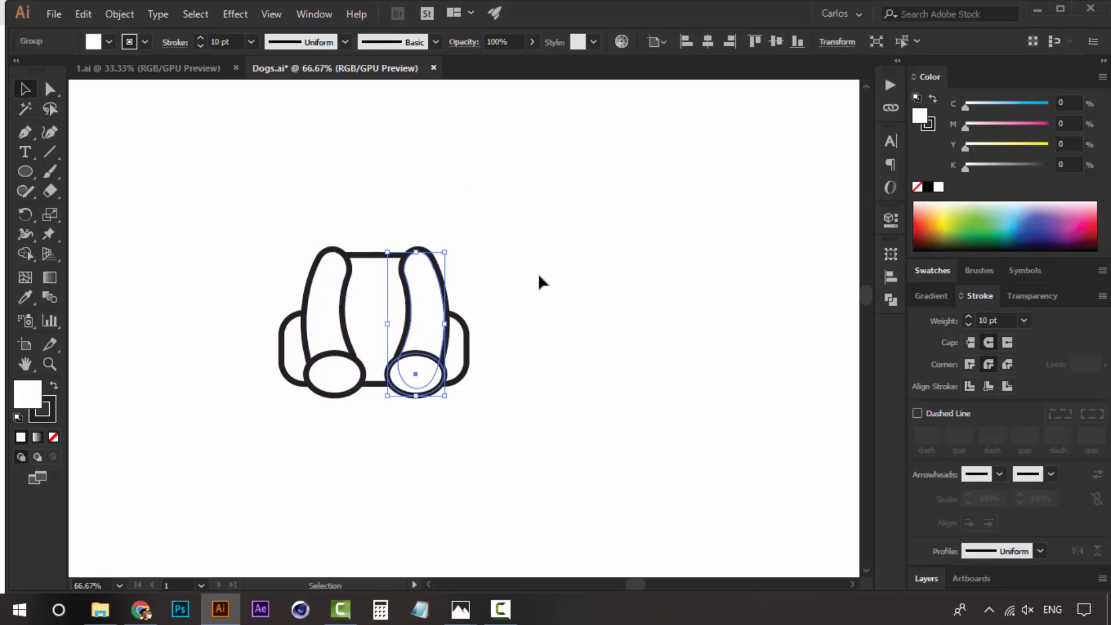
click(537, 272)
click(351, 294)
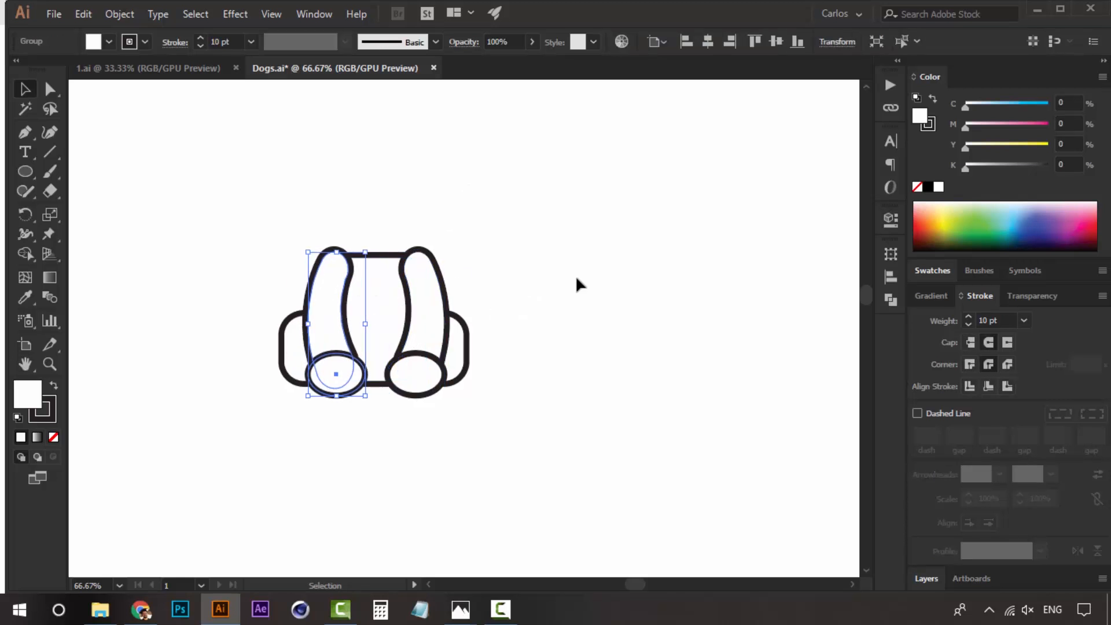
click(576, 276)
click(446, 306)
click(520, 293)
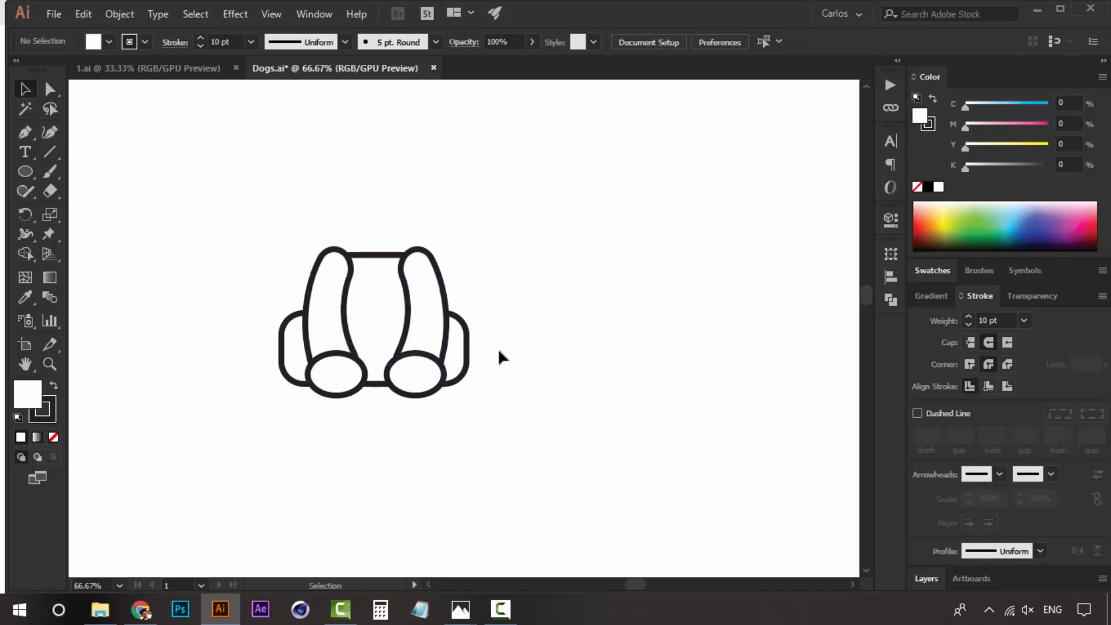
Step: Pull the upper right and upper left corner anchors of the wide rear-leg rectangle inward so its sides slope
key(a)
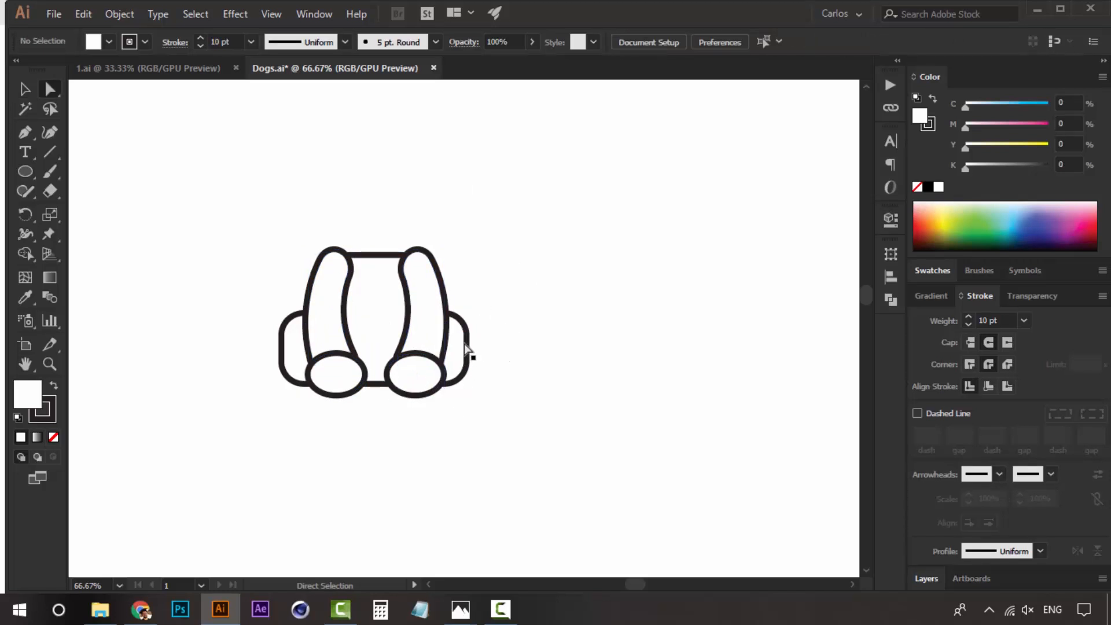
click(465, 342)
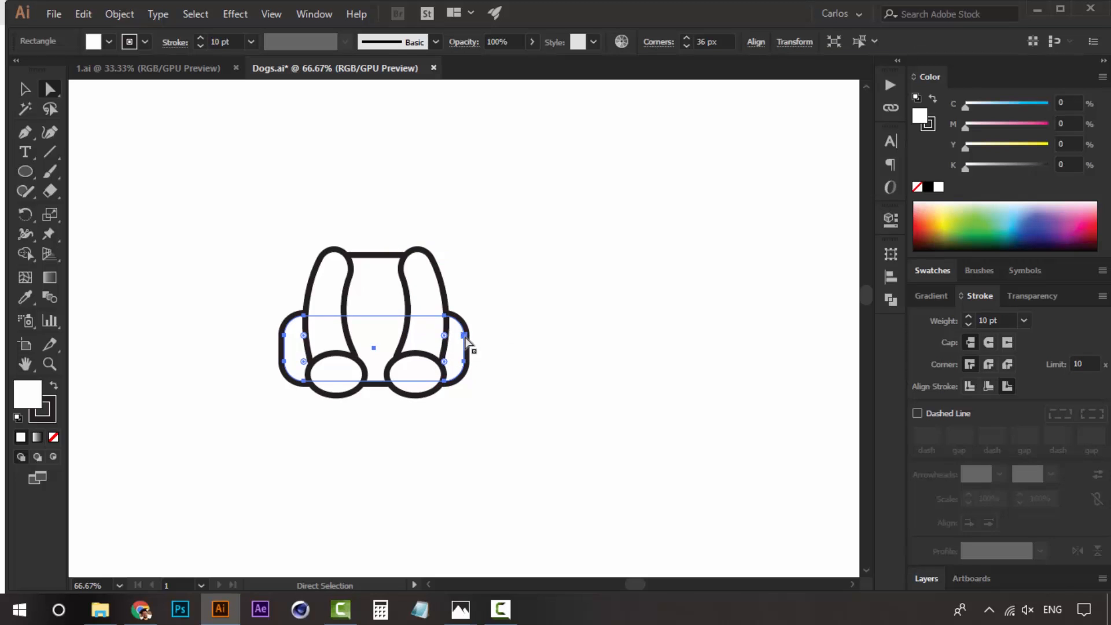
click(465, 336)
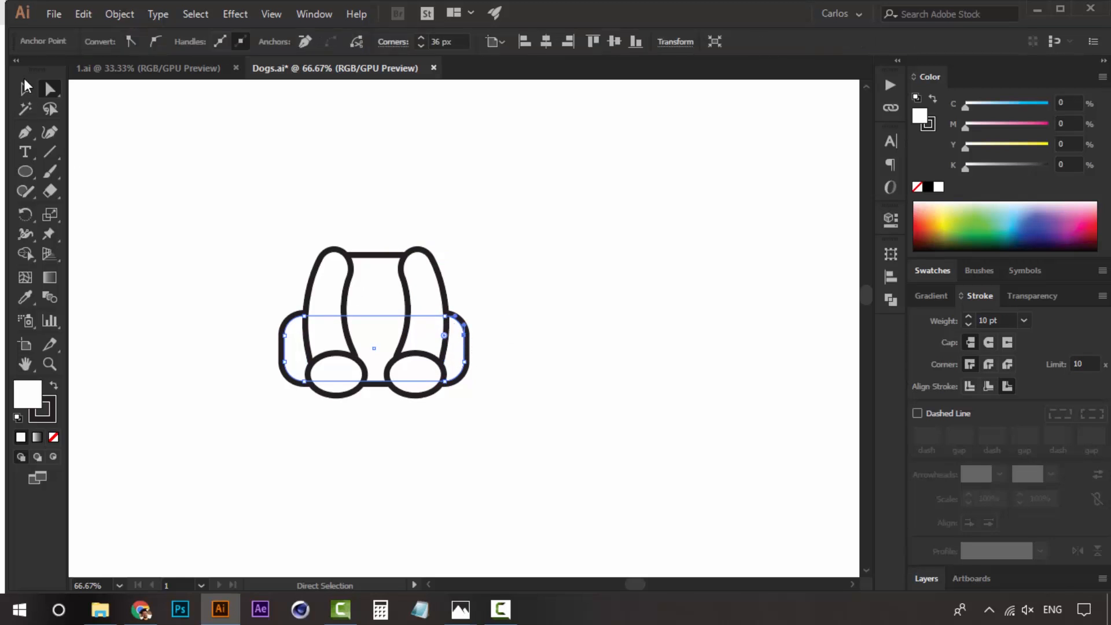
shift+click(445, 317)
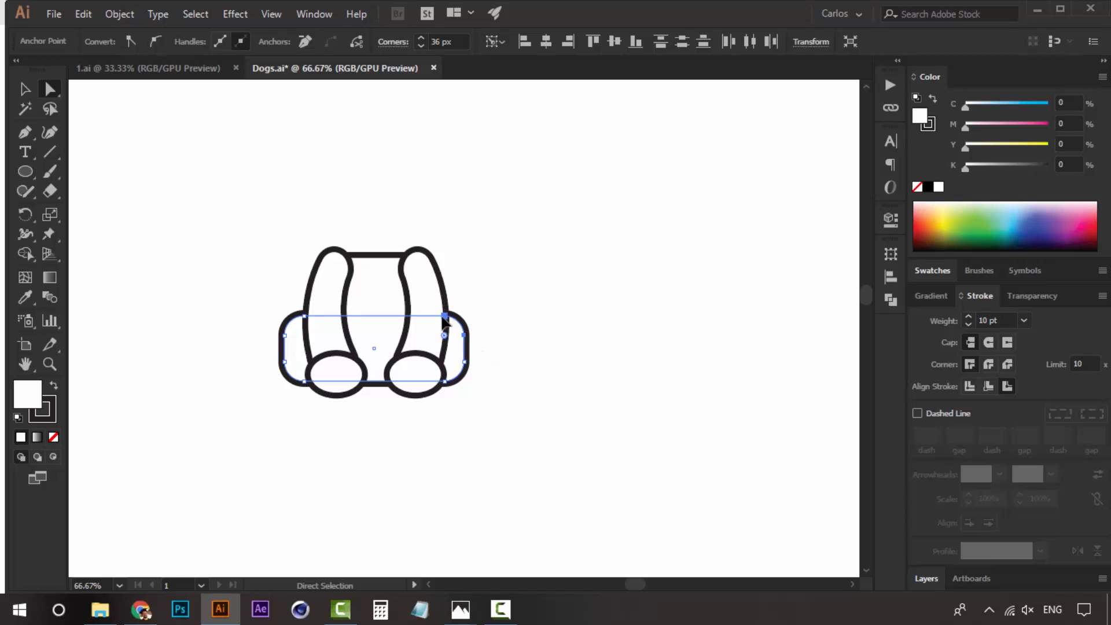
drag(445, 318, 438, 316)
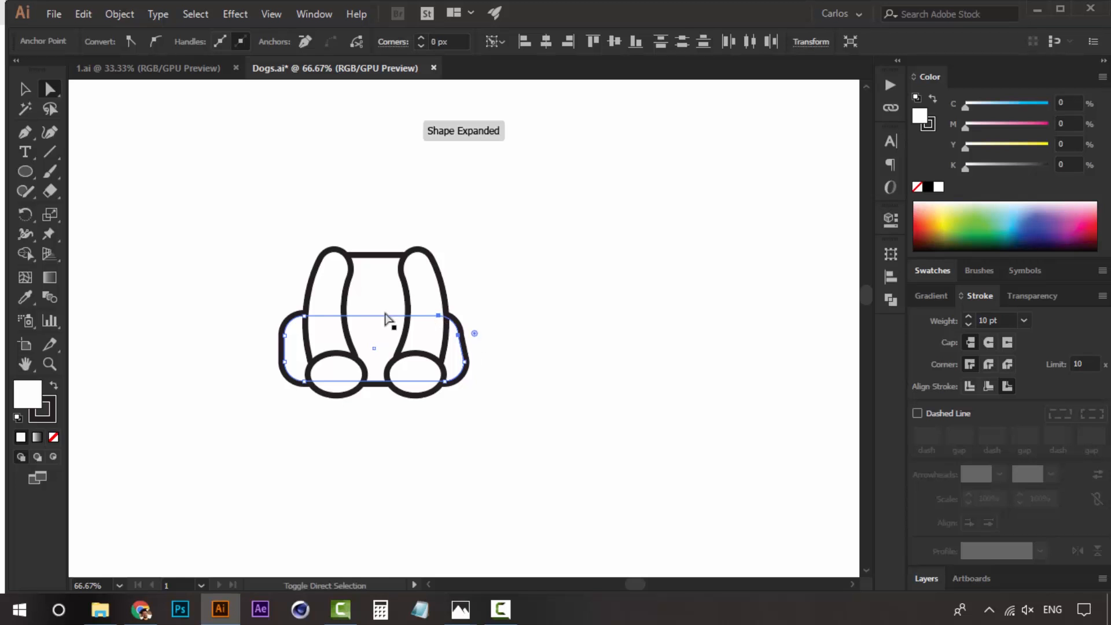
click(304, 316)
shift+click(284, 335)
drag(285, 336, 292, 340)
click(564, 289)
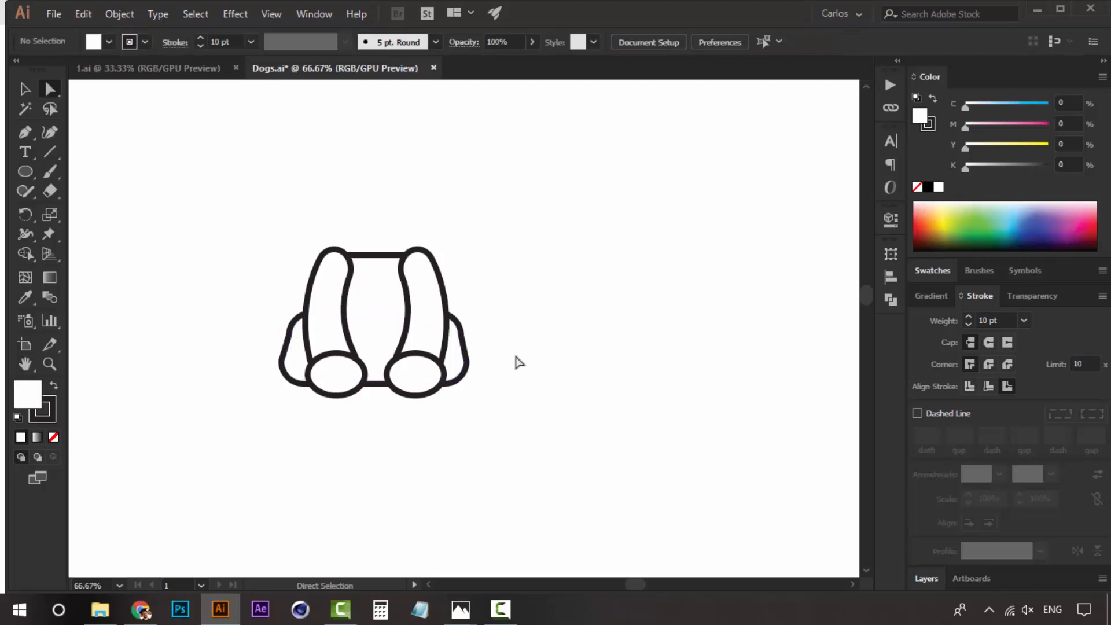
Step: Draw a wide horizontal ellipse above the body and lower it over the tops of the front legs
key(space)
drag(399, 352, 413, 376)
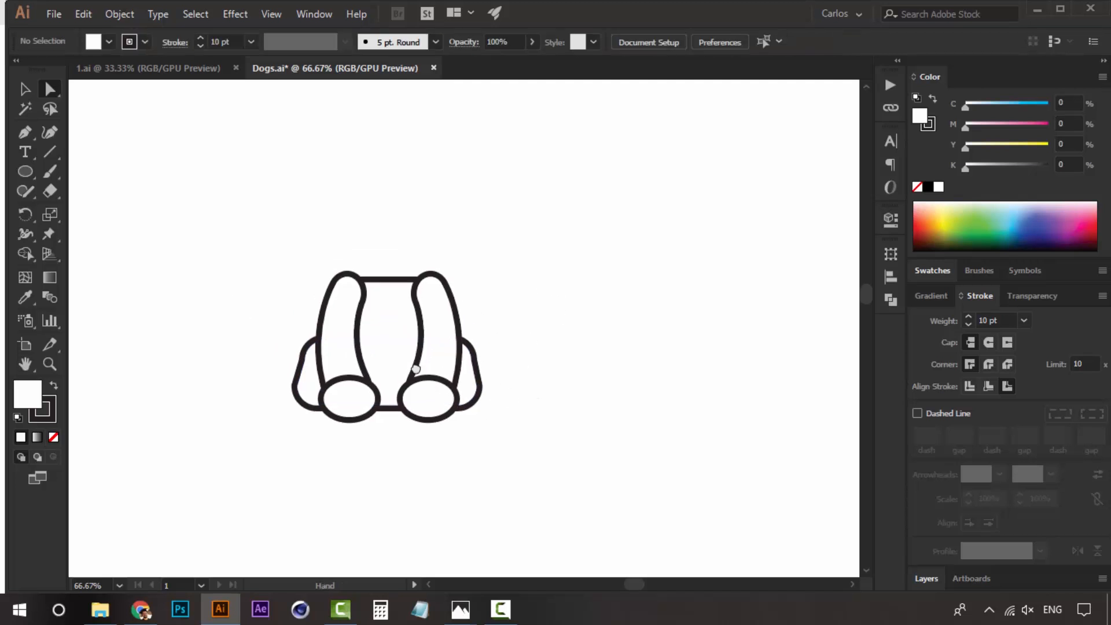
key(v)
key(space)
drag(434, 214, 392, 238)
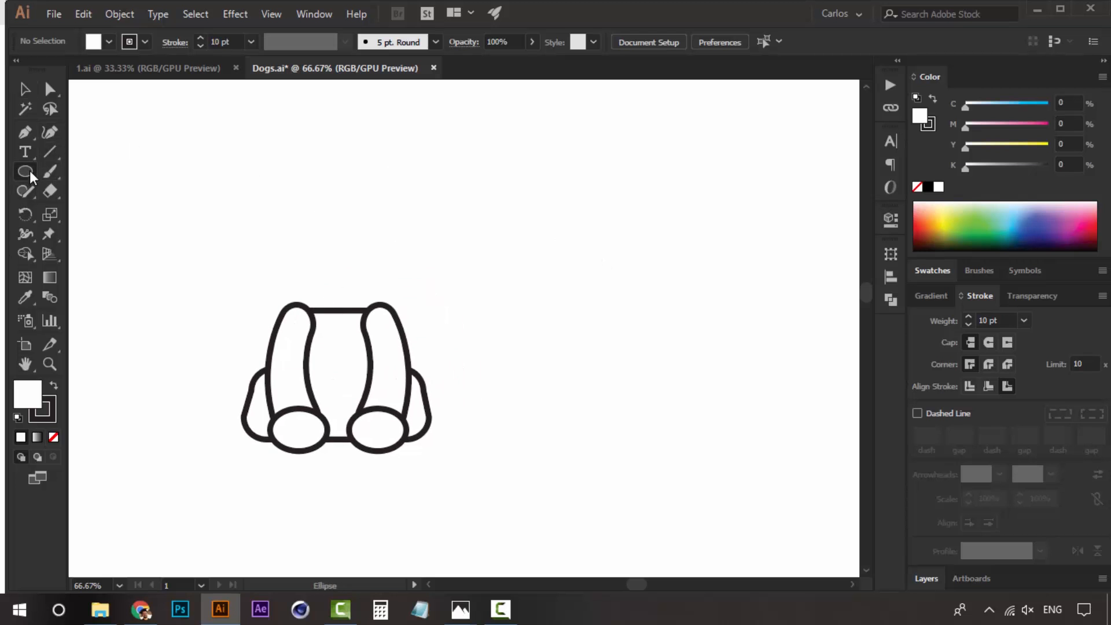
drag(30, 170, 97, 208)
mouse_move(345, 256)
mouse_down()
mouse_move(286, 199)
mouse_move(279, 217)
mouse_up()
key(v)
drag(386, 244, 378, 328)
click(416, 279)
click(373, 287)
key(Delete)
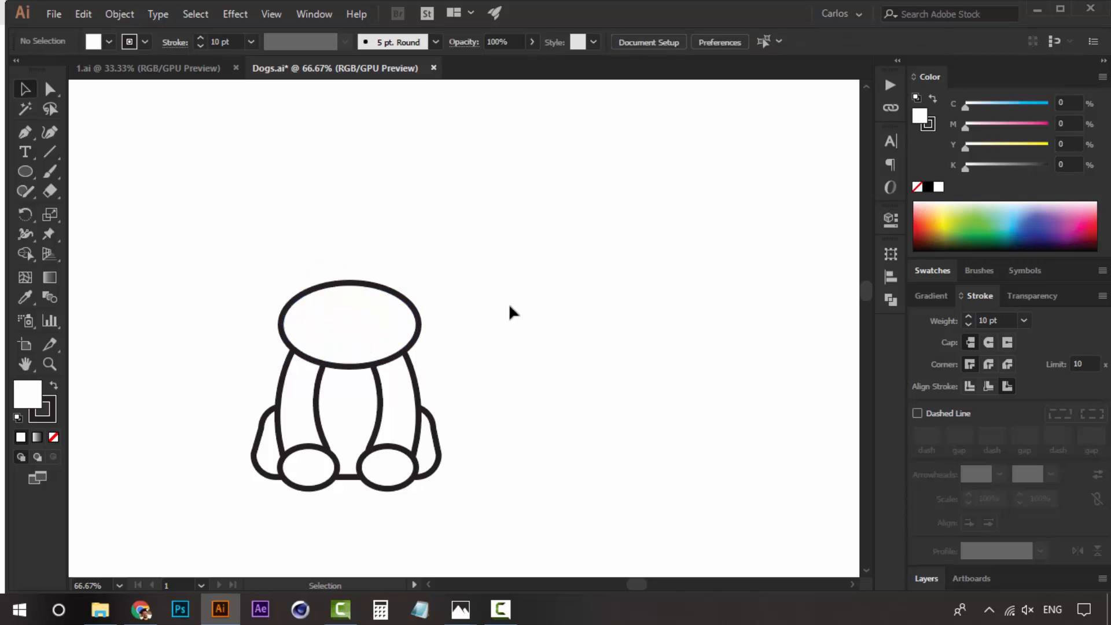
Step: Draw a large circle for the head above the body, overlapping the top of the wide ellipse
drag(422, 241, 425, 276)
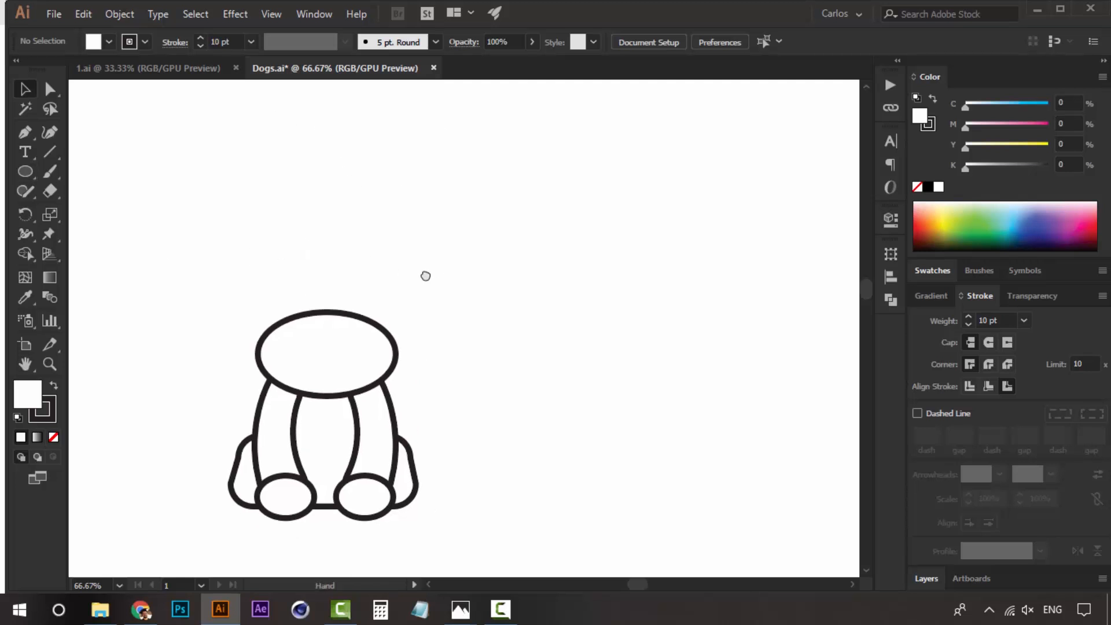
click(27, 178)
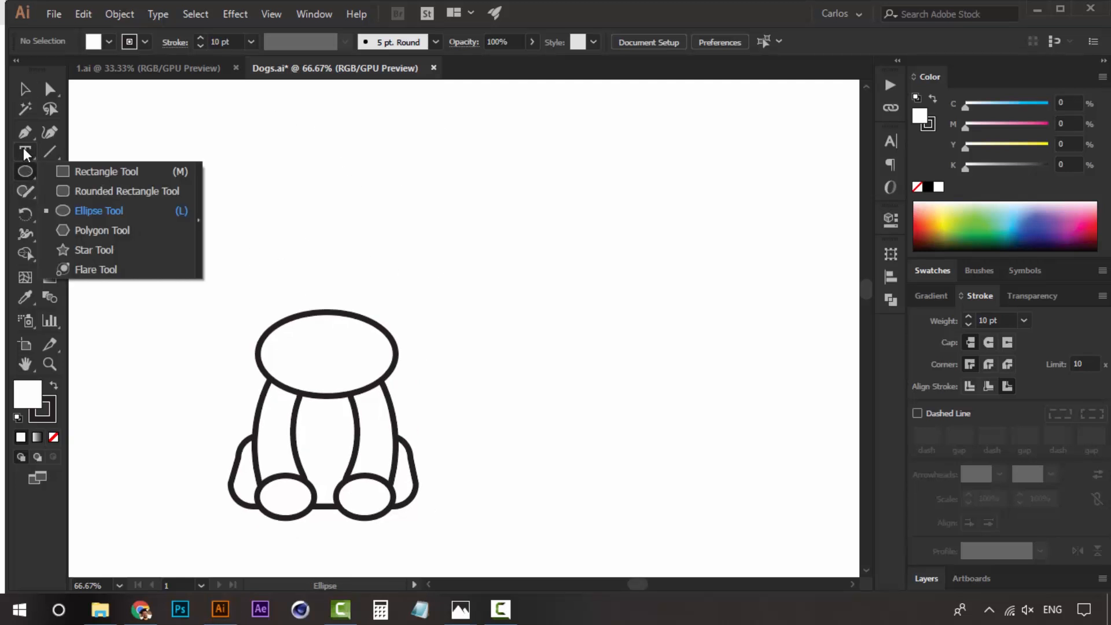
click(97, 209)
drag(346, 254, 408, 278)
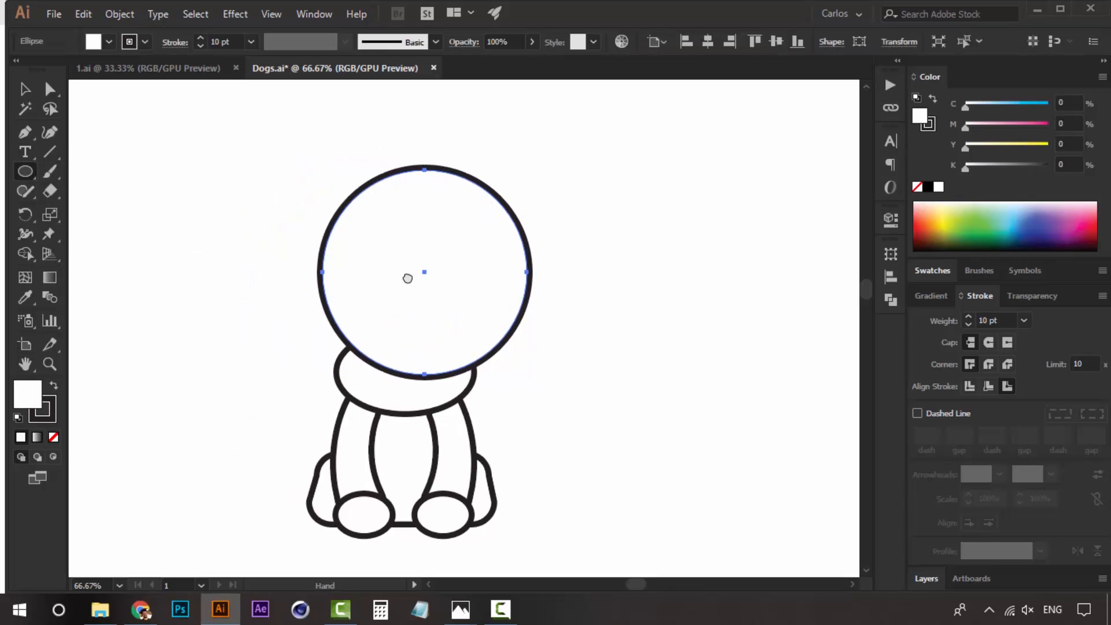
Step: Lower the head circle onto the wide neck ellipse and scale it down slightly, leaving the ellipse's lower edge exposed
key(v)
drag(473, 250, 464, 269)
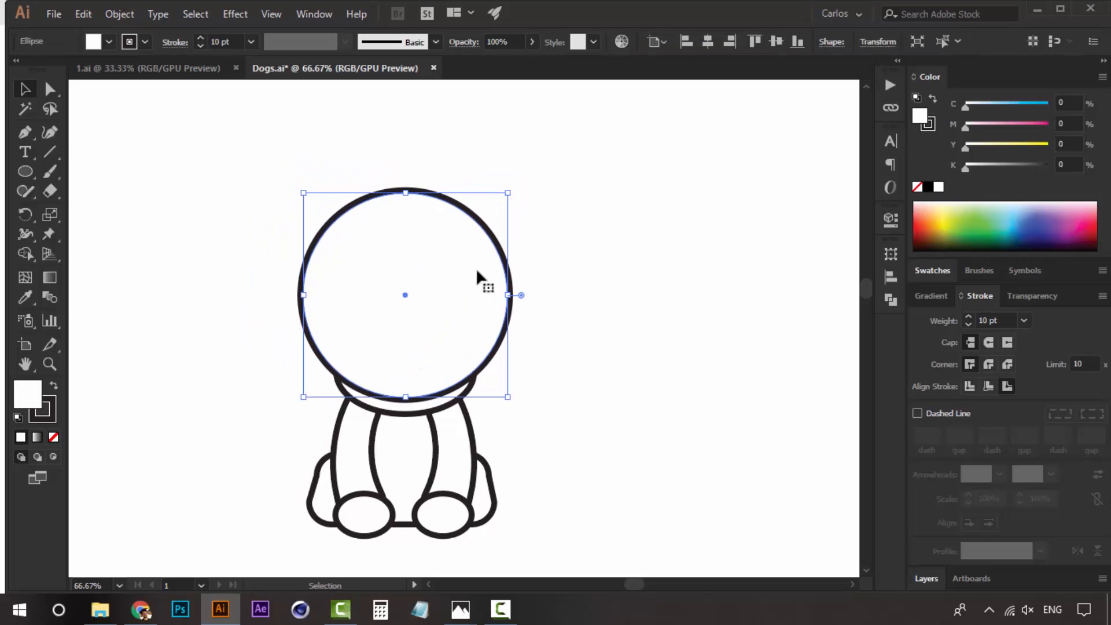
click(566, 325)
click(432, 236)
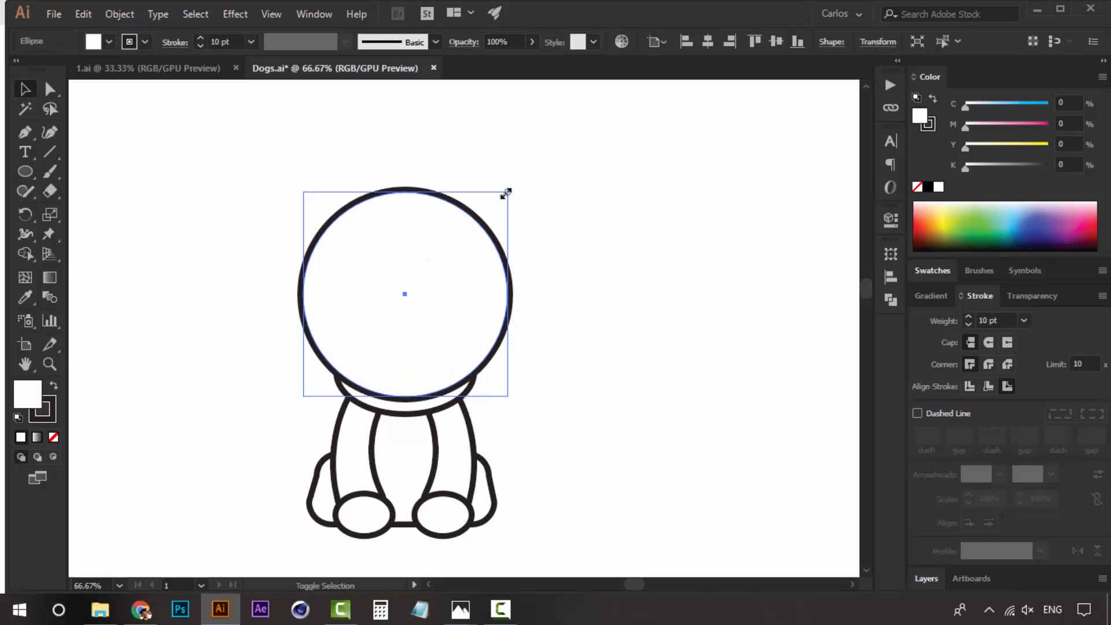
drag(503, 191, 494, 207)
mouse_move(447, 272)
mouse_down()
mouse_move(449, 294)
mouse_move(461, 283)
mouse_up()
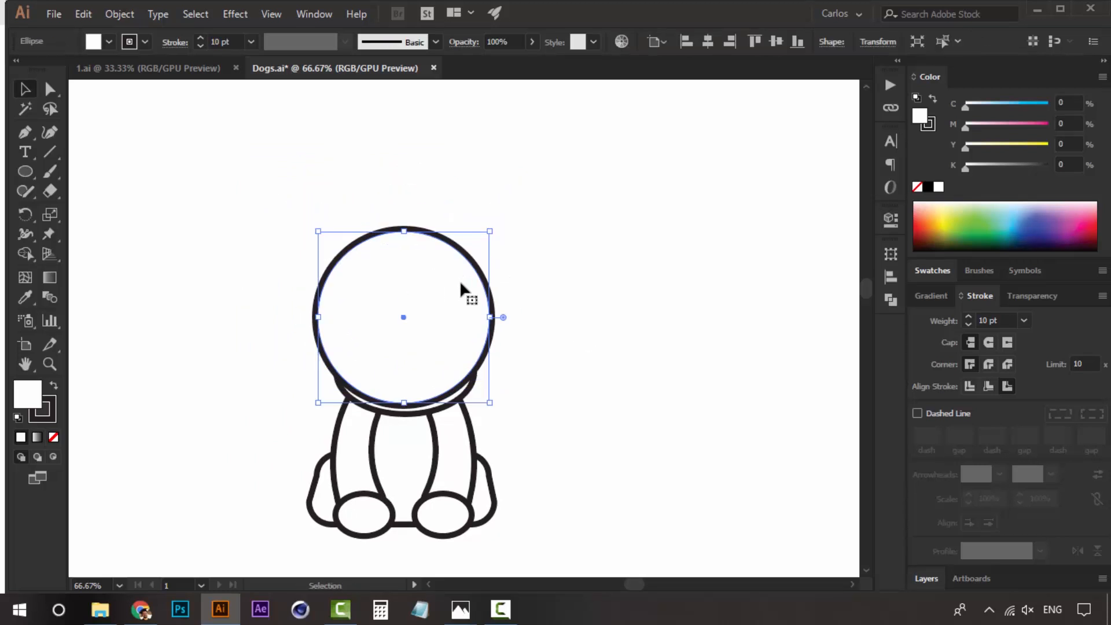
Step: Nudge the head circle slightly up and to the right so it sits evenly over the neck ellipse
key(Up)
key(Up)
key(Up)
key(Up)
key(Up)
key(Up)
key(Up)
key(Right)
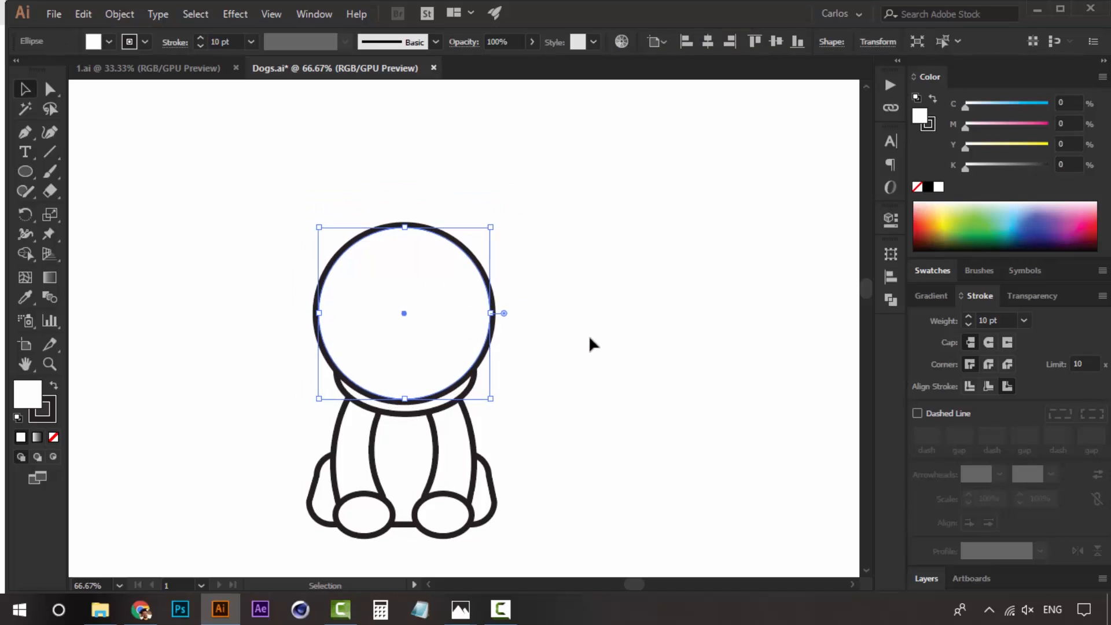
key(Up)
key(Up)
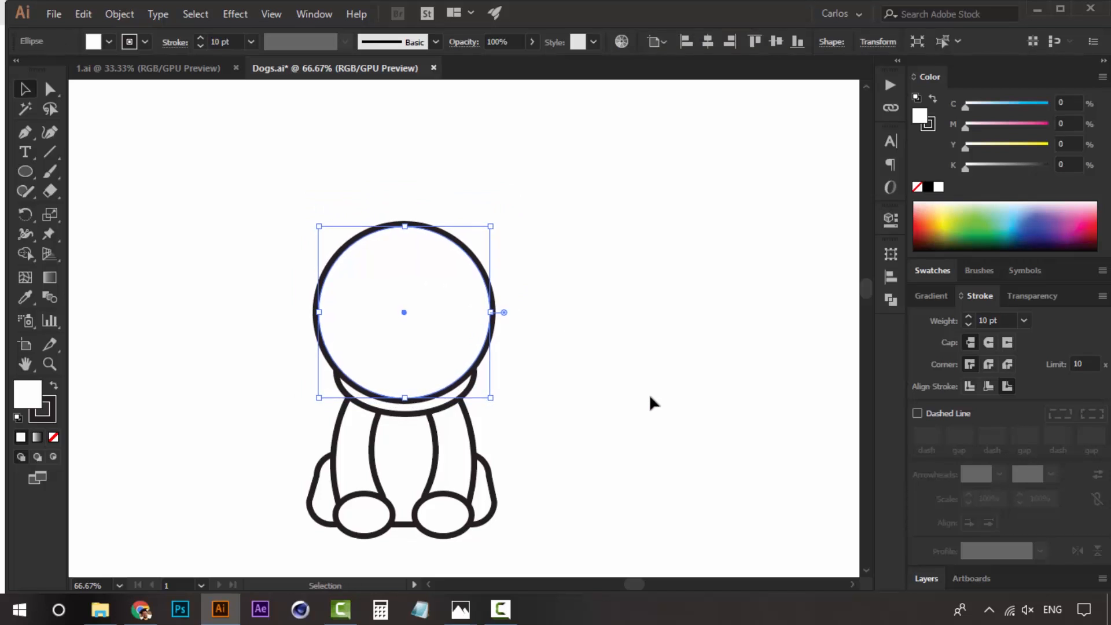
click(652, 402)
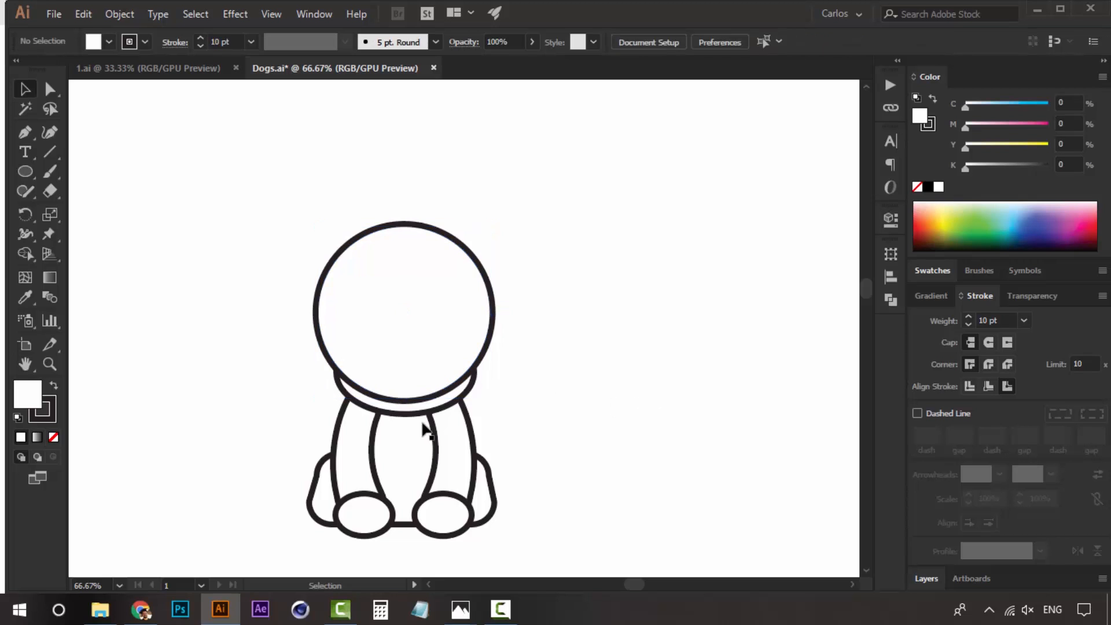
Step: Scale down the head circle and neck ellipse together and lower them back over the tops of the front legs
click(441, 408)
shift+click(466, 303)
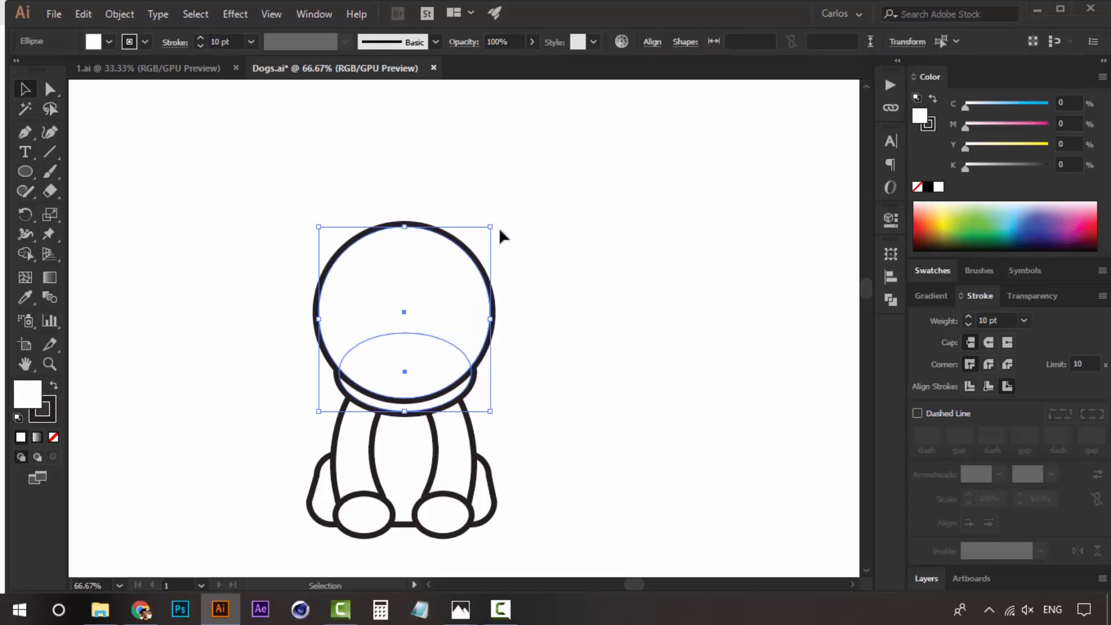
drag(489, 223, 482, 229)
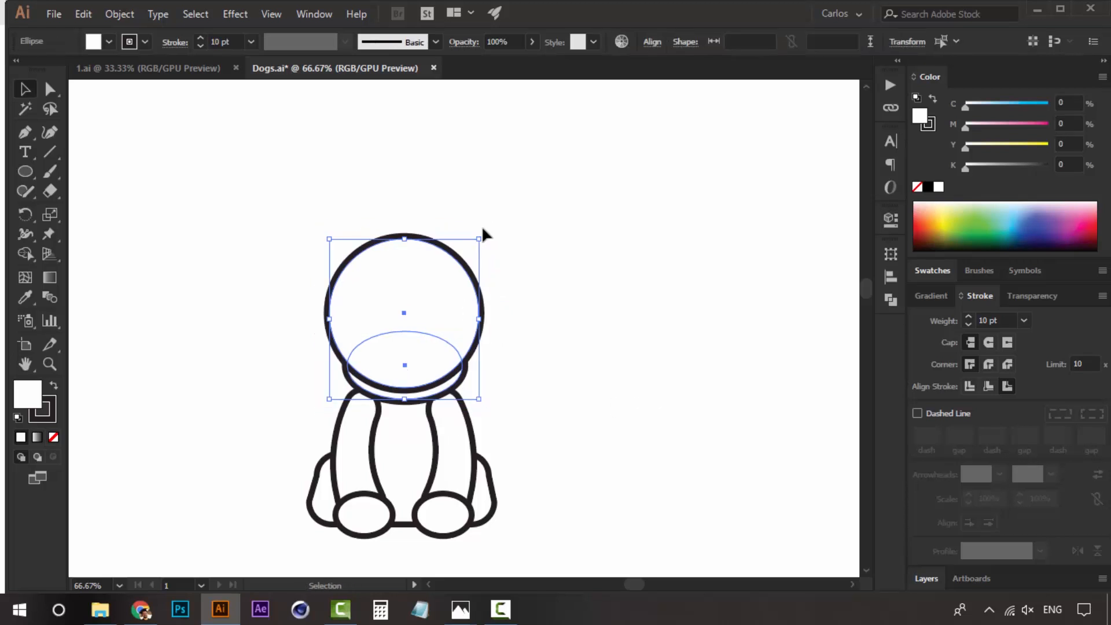
key(Down)
key(Down)
key(Down)
key(Down)
key(Down)
key(Down)
key(Down)
key(Down)
key(Down)
key(Down)
key(Down)
key(Down)
key(Down)
key(Down)
key(Down)
key(Down)
key(Down)
key(Down)
key(Down)
key(Down)
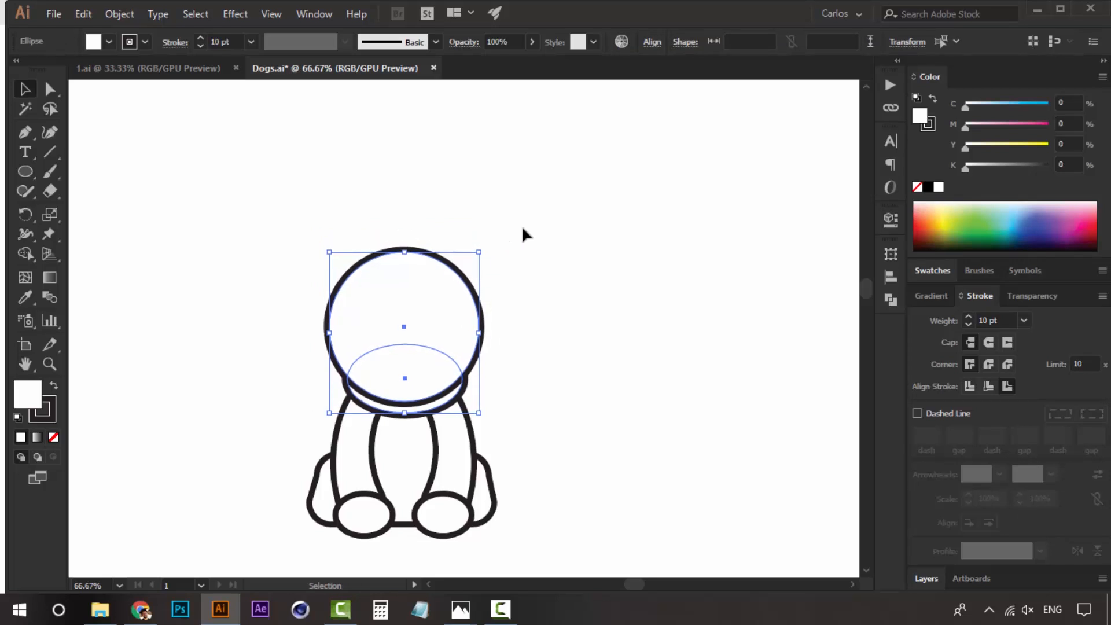
click(576, 245)
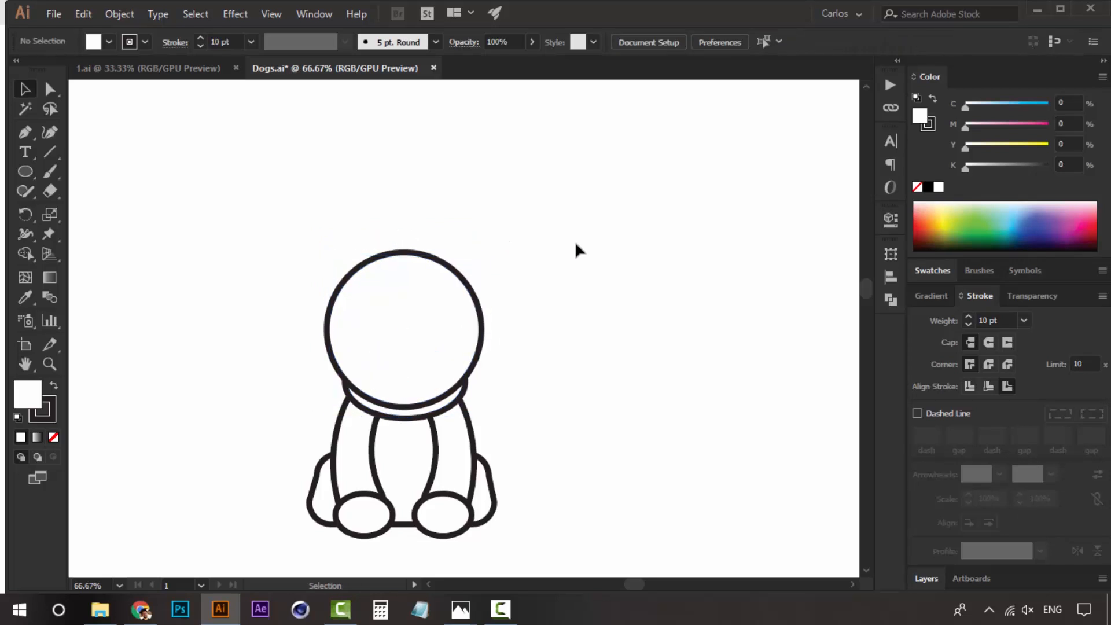
Step: Flatten the top of the head by pulling the circle's top anchor point straight down a little
click(427, 273)
click(685, 322)
click(466, 320)
click(600, 328)
click(50, 90)
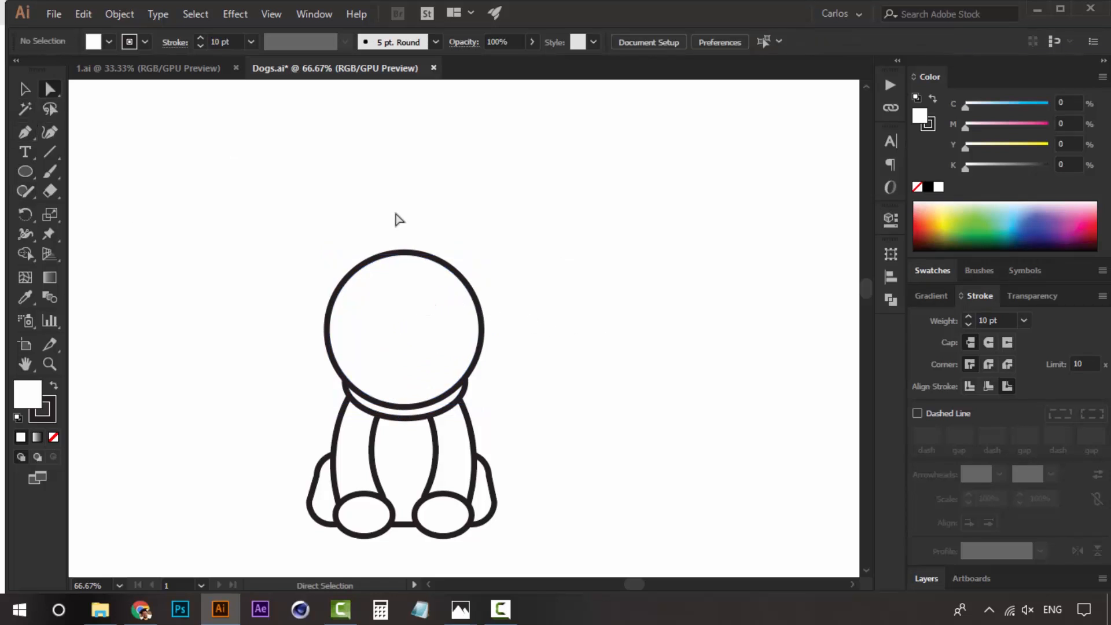
click(422, 307)
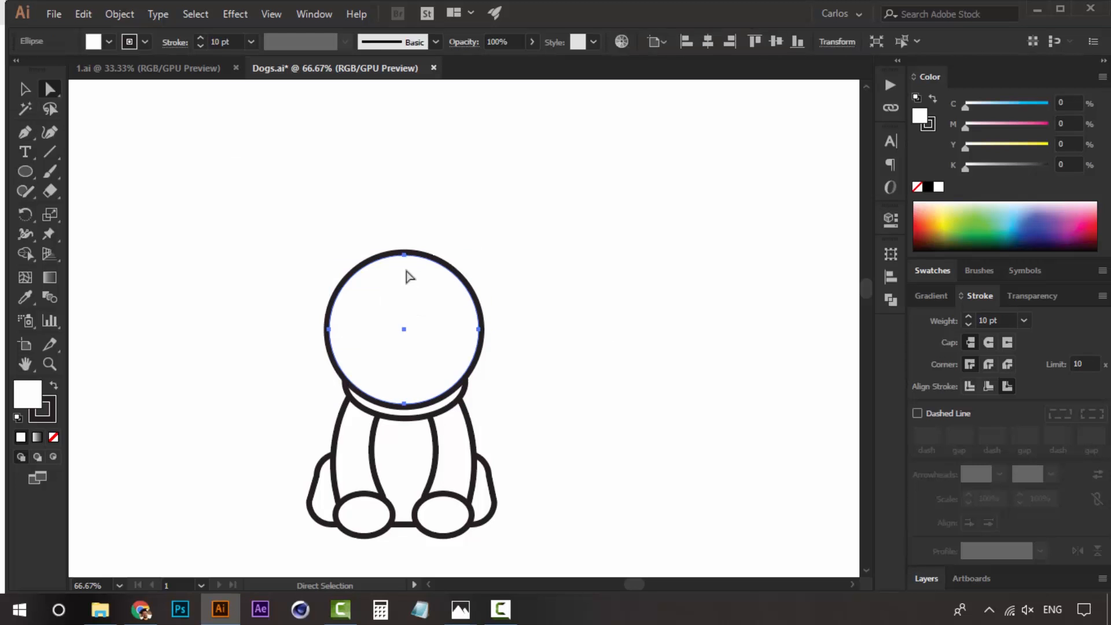
click(405, 255)
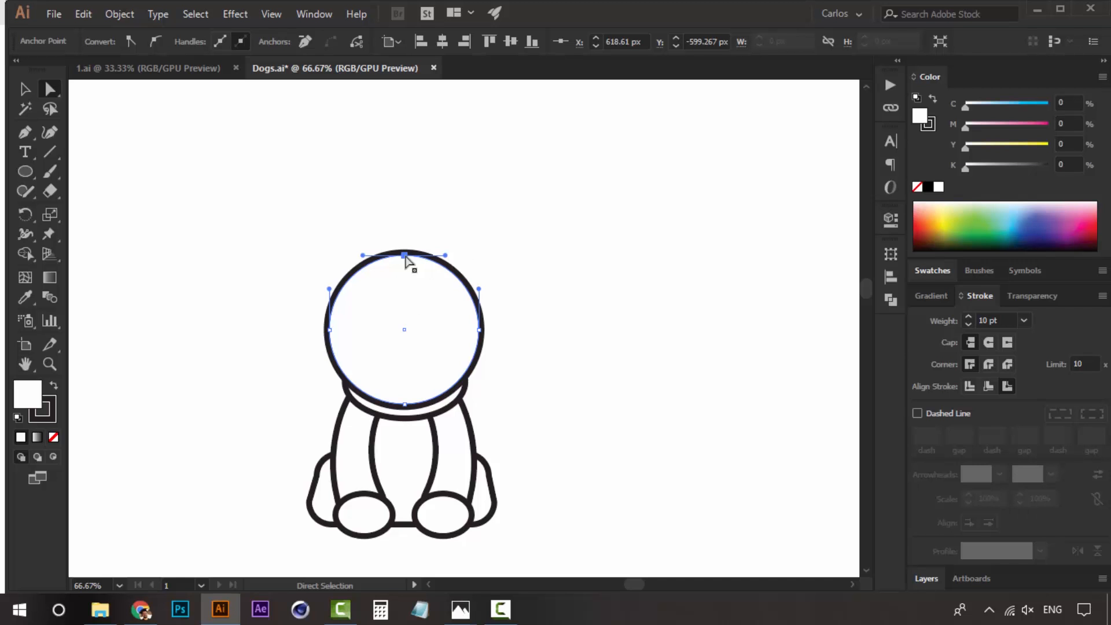
mouse_move(405, 257)
mouse_down()
mouse_move(403, 285)
mouse_move(404, 274)
mouse_up()
click(471, 226)
key(v)
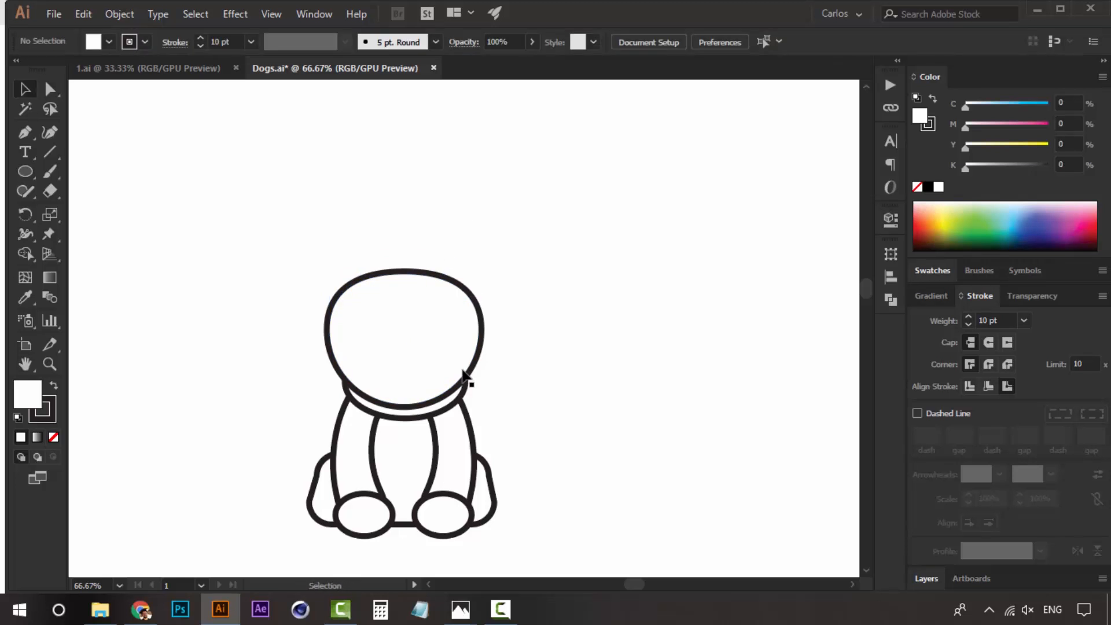
Step: Examine the head outline and how it sits over the neck and front legs, up close and from farther away
drag(463, 370, 463, 392)
ctrl+click(447, 386)
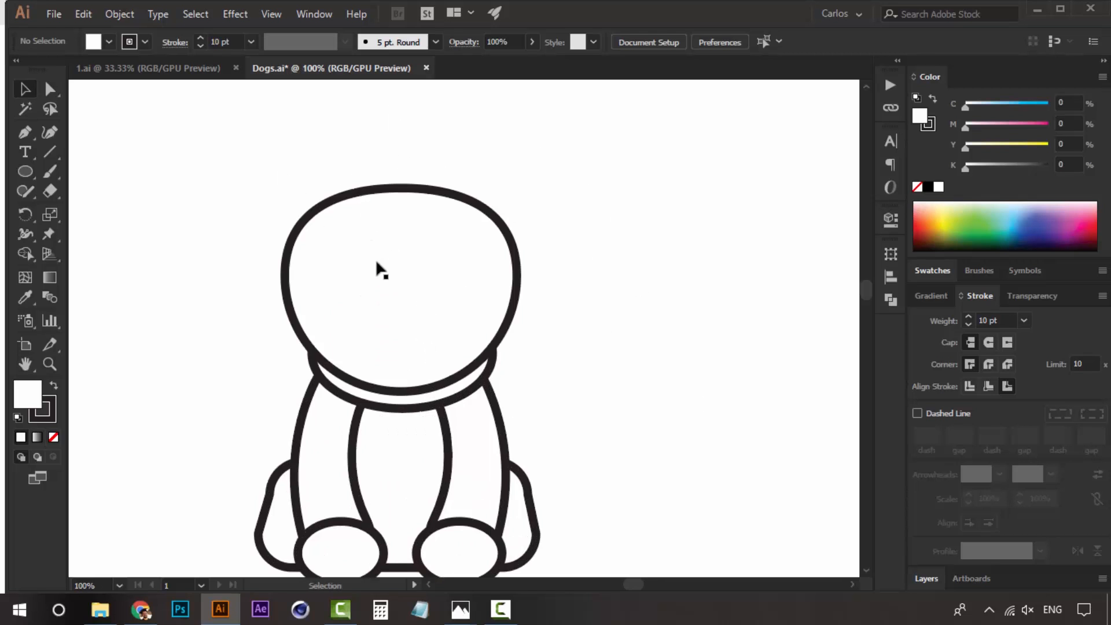
click(449, 268)
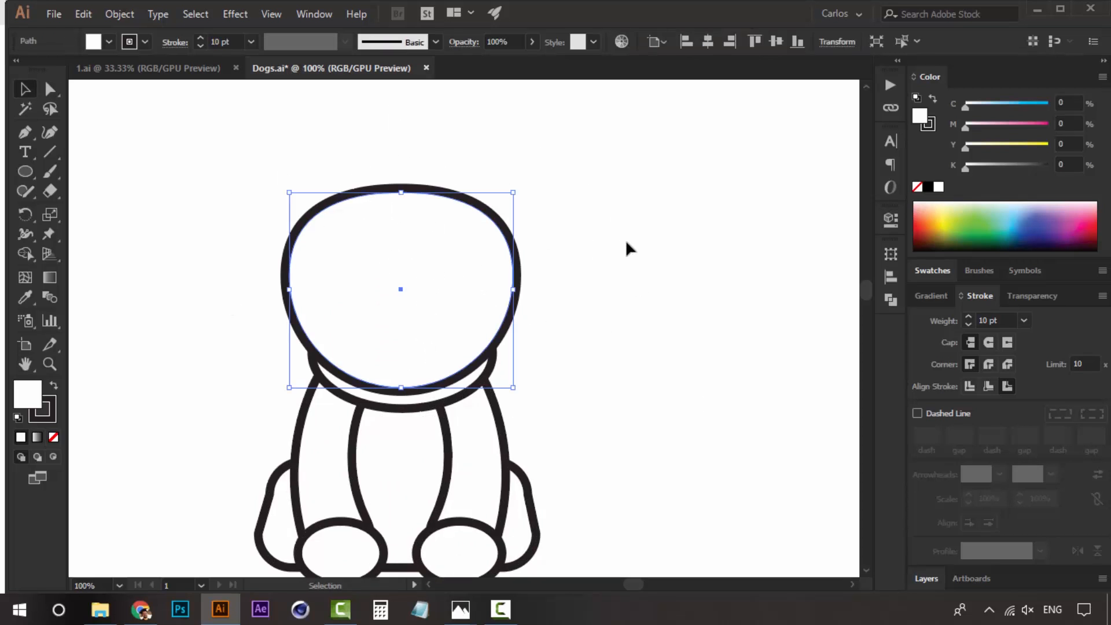
click(628, 247)
click(417, 259)
click(620, 288)
drag(478, 316, 508, 384)
key(z)
alt+click(455, 375)
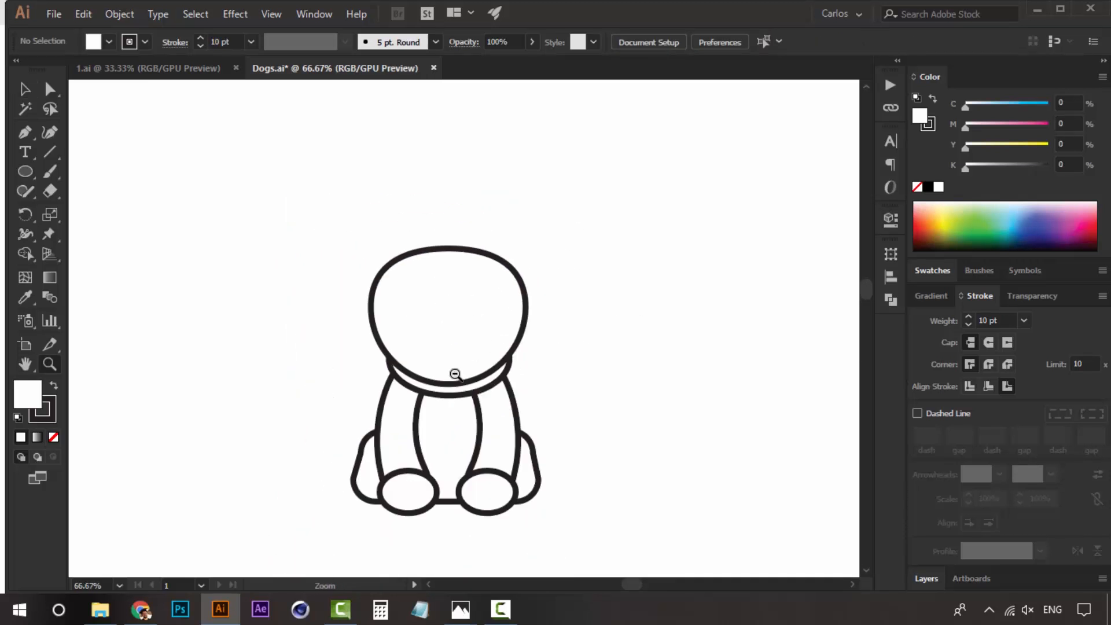
alt+click(455, 375)
alt+click(455, 376)
drag(489, 338, 437, 412)
click(452, 357)
click(444, 358)
key(v)
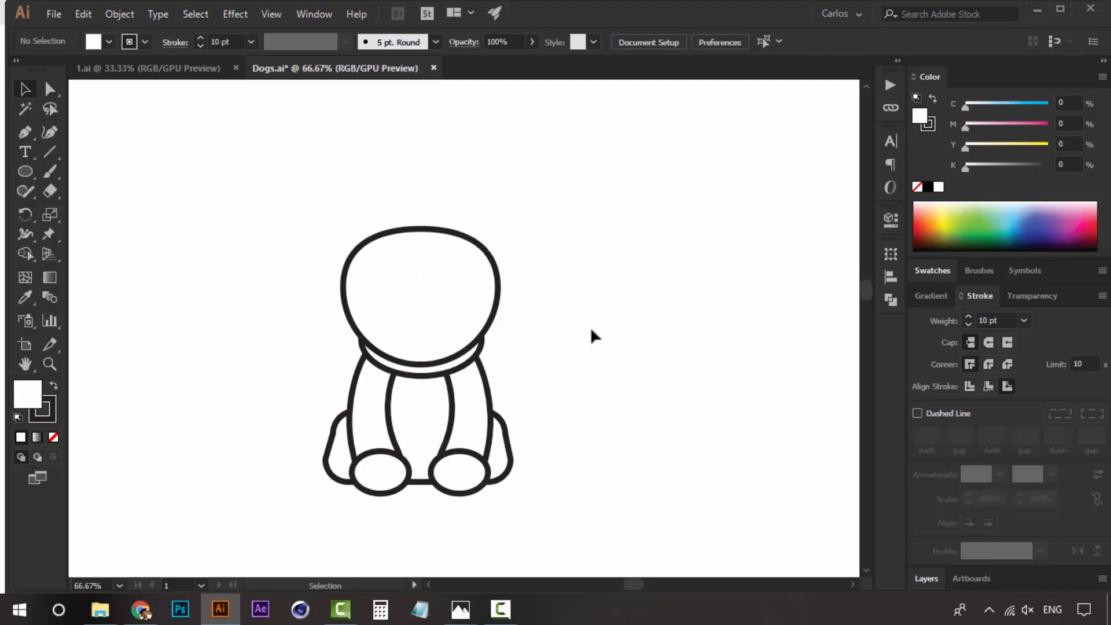
key(ctrl+z)
Step: Rotate the rear-leg shape behind the body by 180 degrees so its wider side faces up
click(625, 318)
click(504, 465)
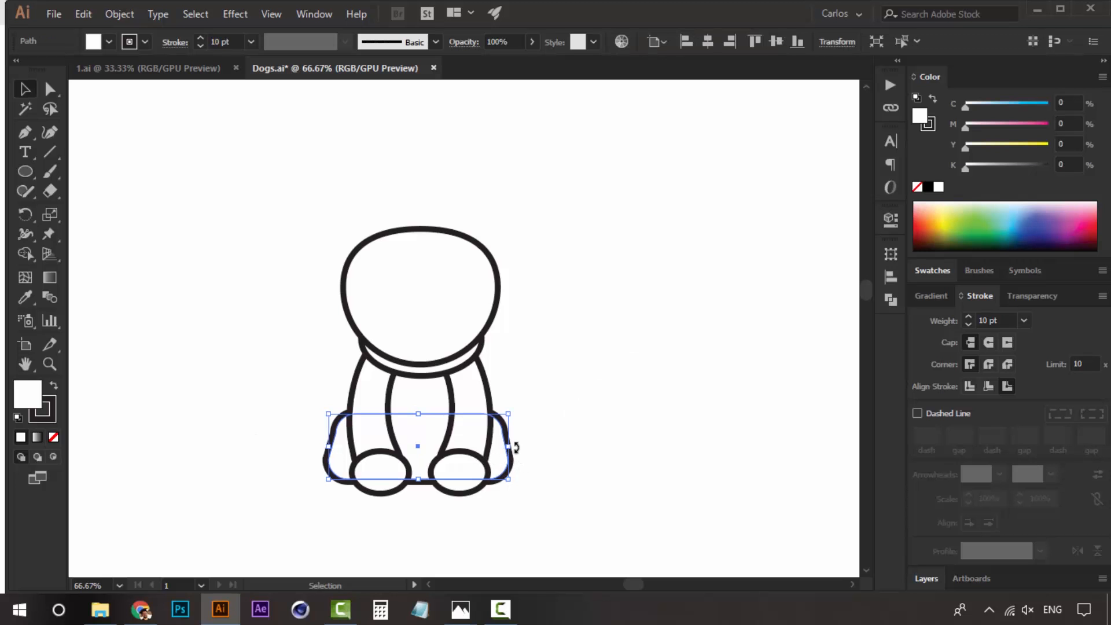
drag(517, 447, 238, 444)
click(568, 368)
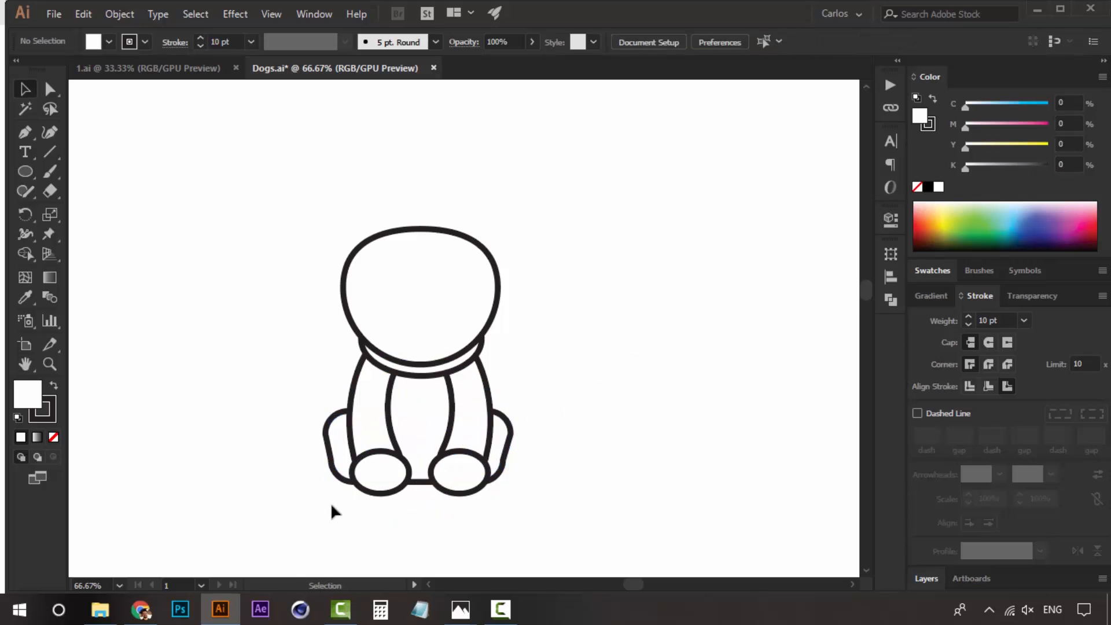
Step: Nudge the rear-leg shape slightly to the right so it shows evenly on both sides of the front legs
click(506, 441)
key(Right)
key(Right)
key(Right)
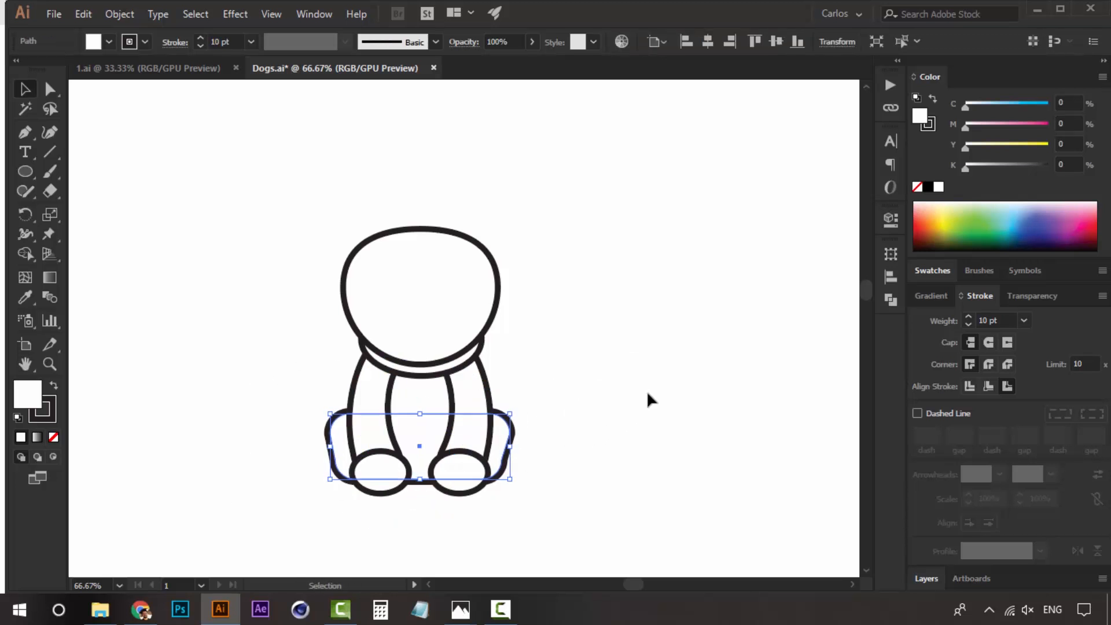
click(647, 392)
click(501, 438)
click(609, 413)
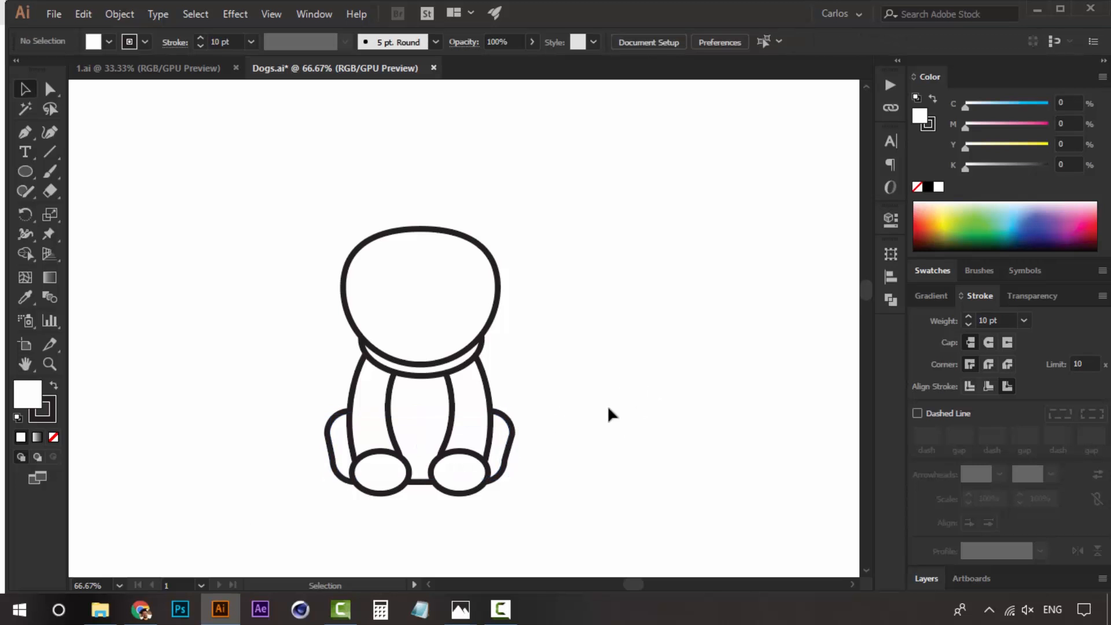
Step: Review the whole dog's silhouette and proportions at several magnifications
key(z)
alt+click(427, 392)
alt+click(427, 392)
click(486, 356)
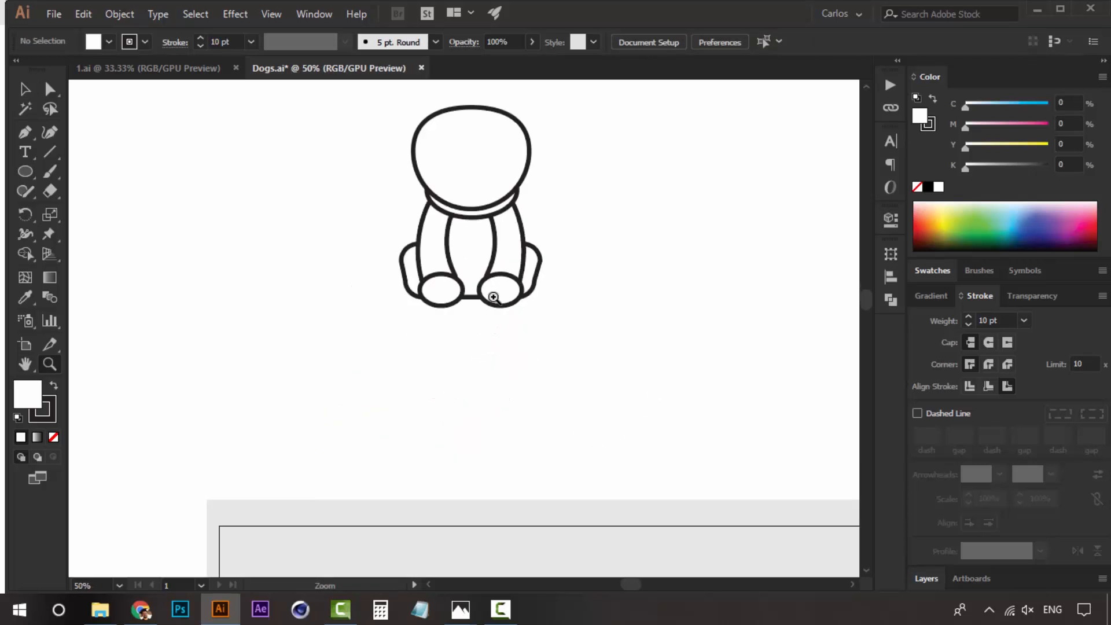
alt+click(490, 289)
alt+click(491, 289)
drag(495, 338, 445, 264)
key(v)
key(z)
alt+click(430, 292)
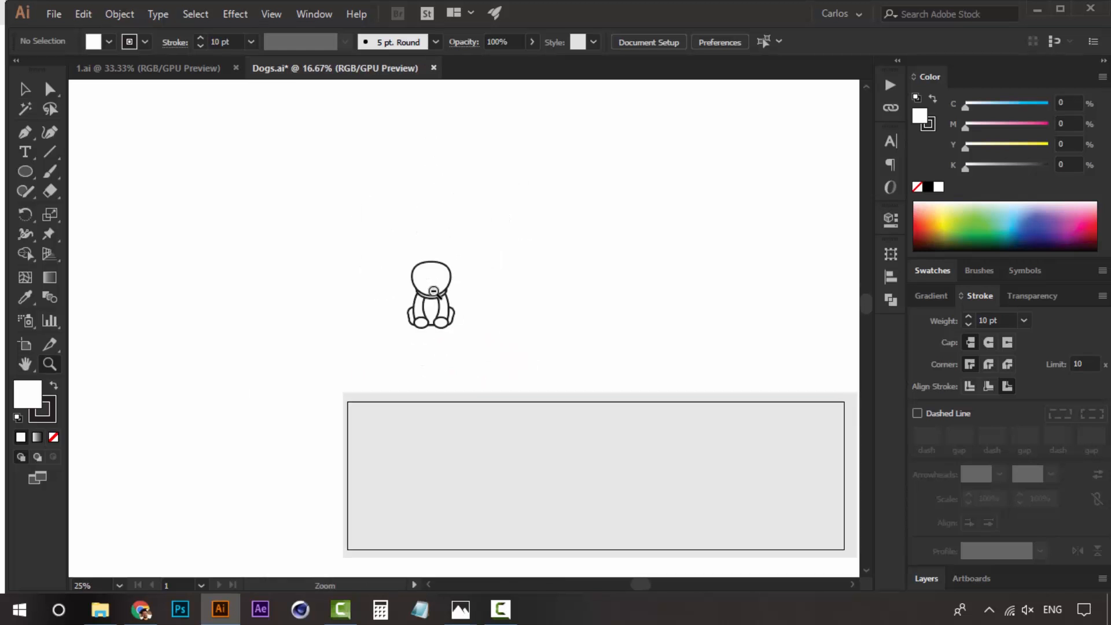
alt+click(434, 292)
click(481, 354)
click(434, 326)
key(v)
drag(486, 337, 439, 338)
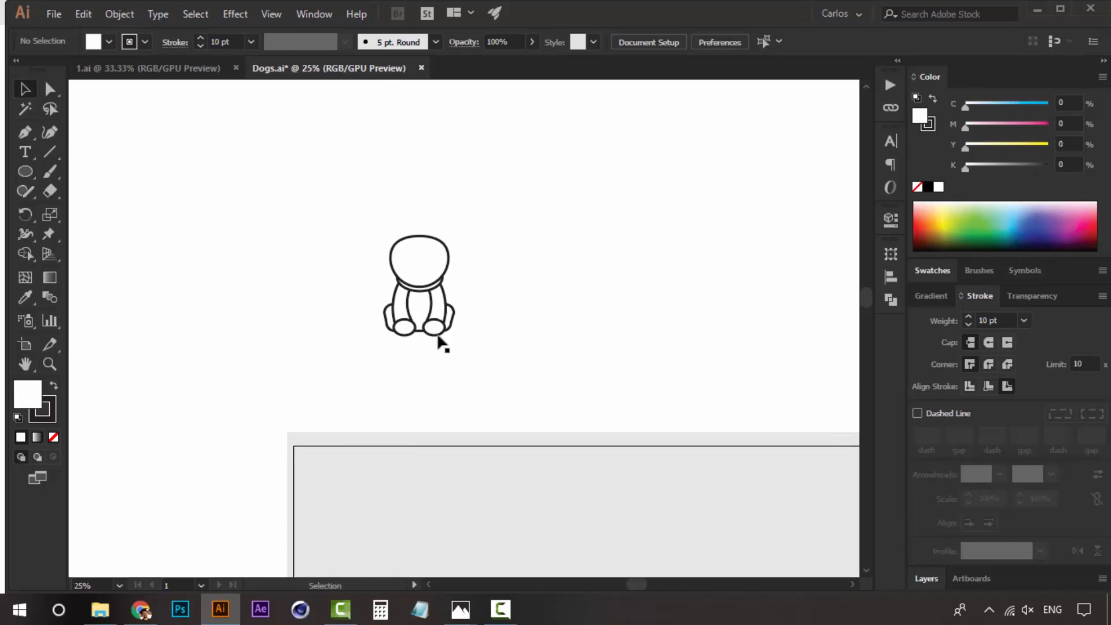
key(z)
click(440, 337)
key(v)
drag(502, 254, 446, 302)
key(z)
click(421, 361)
key(v)
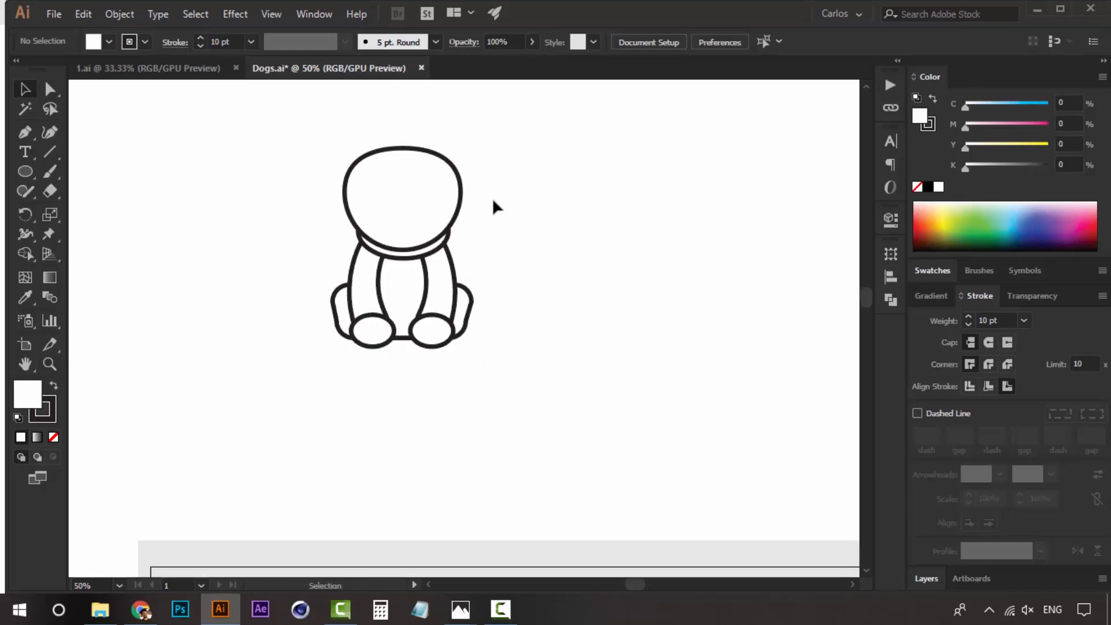
Step: Duplicate the complete dog and place the copy to the lower right of the original
drag(491, 183, 376, 347)
mouse_move(406, 210)
mouse_down()
mouse_move(242, 183)
mouse_move(246, 144)
mouse_move(583, 251)
mouse_move(523, 270)
mouse_move(550, 298)
mouse_move(524, 325)
mouse_move(403, 315)
mouse_up()
key(space)
drag(402, 318, 467, 313)
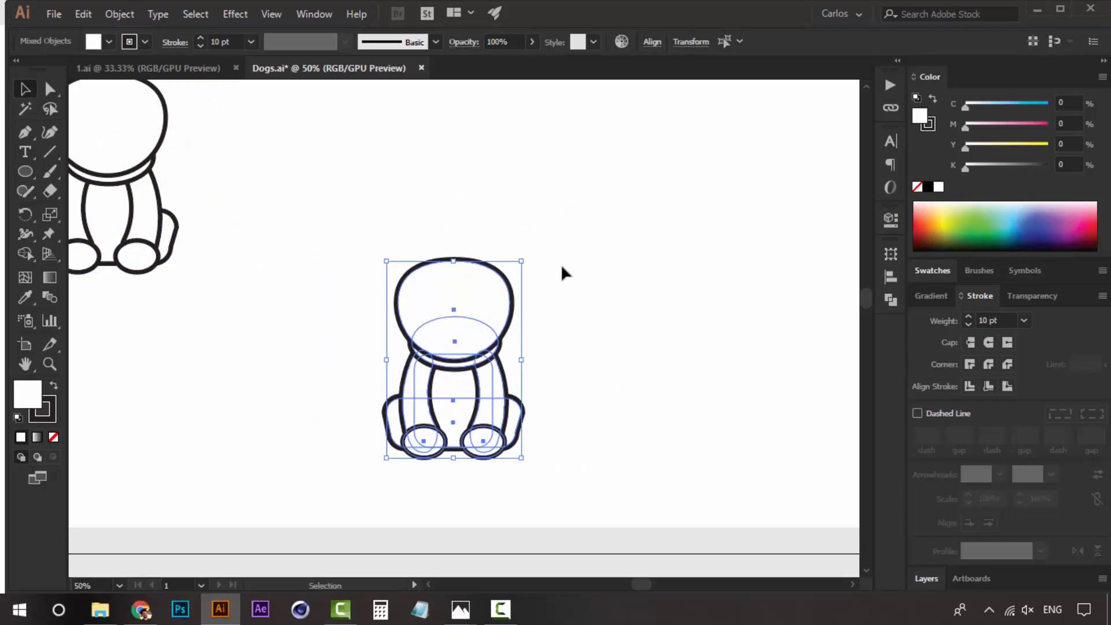
click(561, 264)
key(z)
click(487, 343)
key(v)
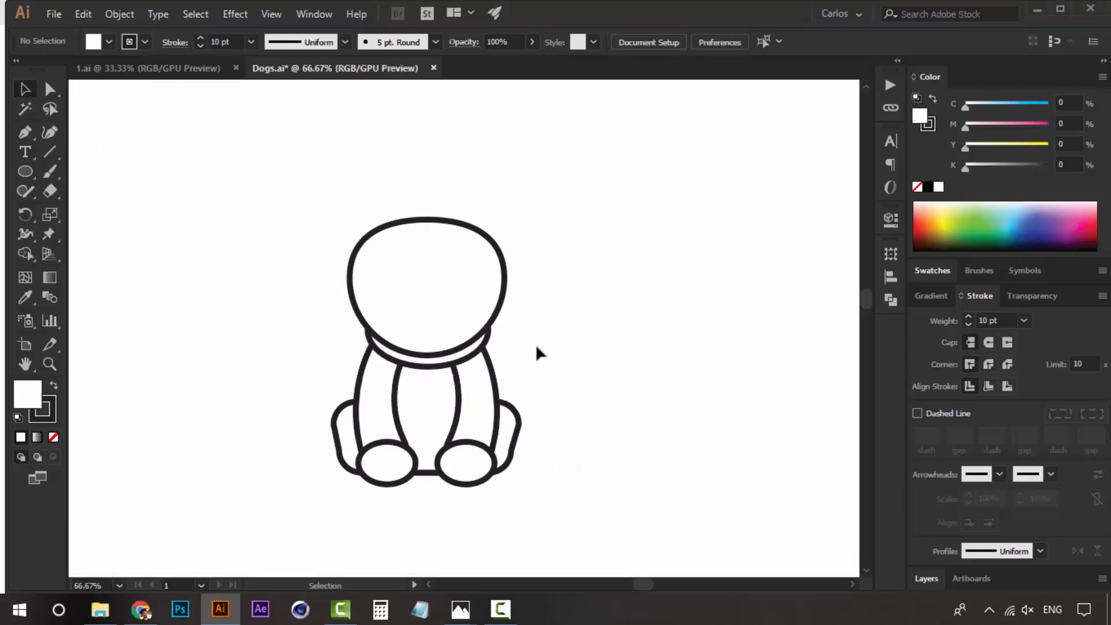
Step: Duplicate the copied dog's head outline in place and shrink it about its centre to roughly one fifth for the nose
key(z)
click(457, 277)
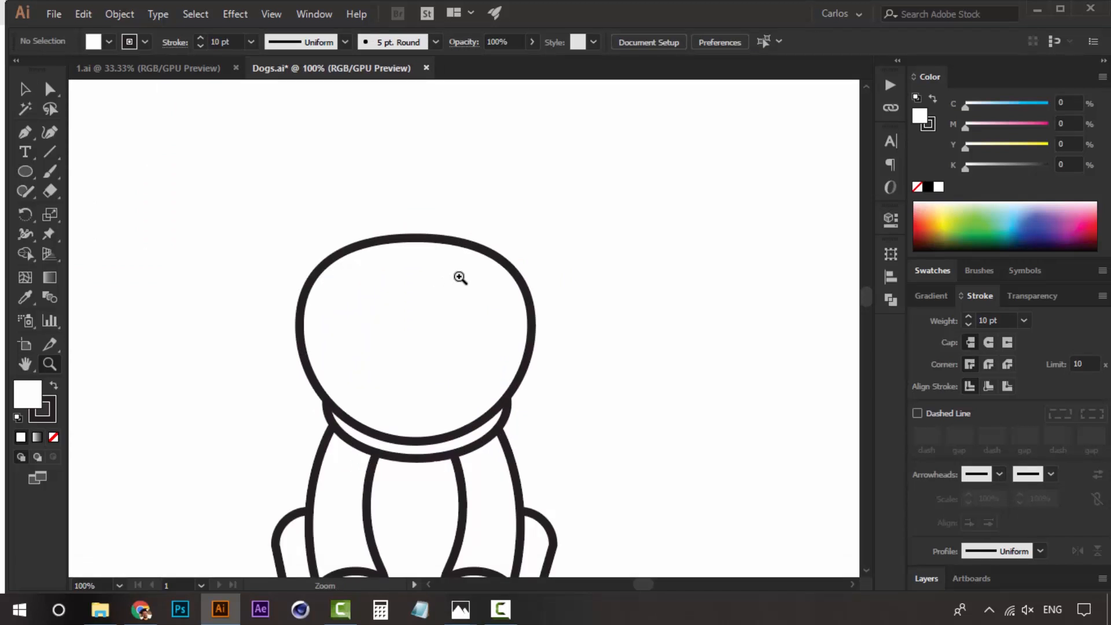
click(450, 253)
key(space)
drag(450, 262, 488, 169)
key(v)
key(space)
drag(573, 391, 572, 309)
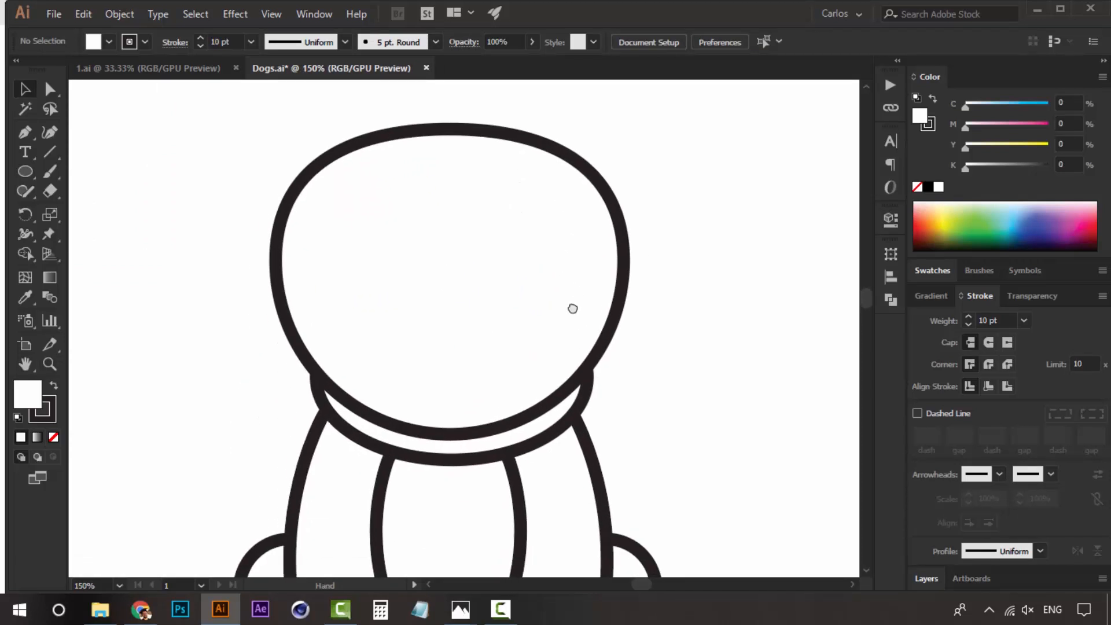
key(space)
drag(436, 300, 454, 315)
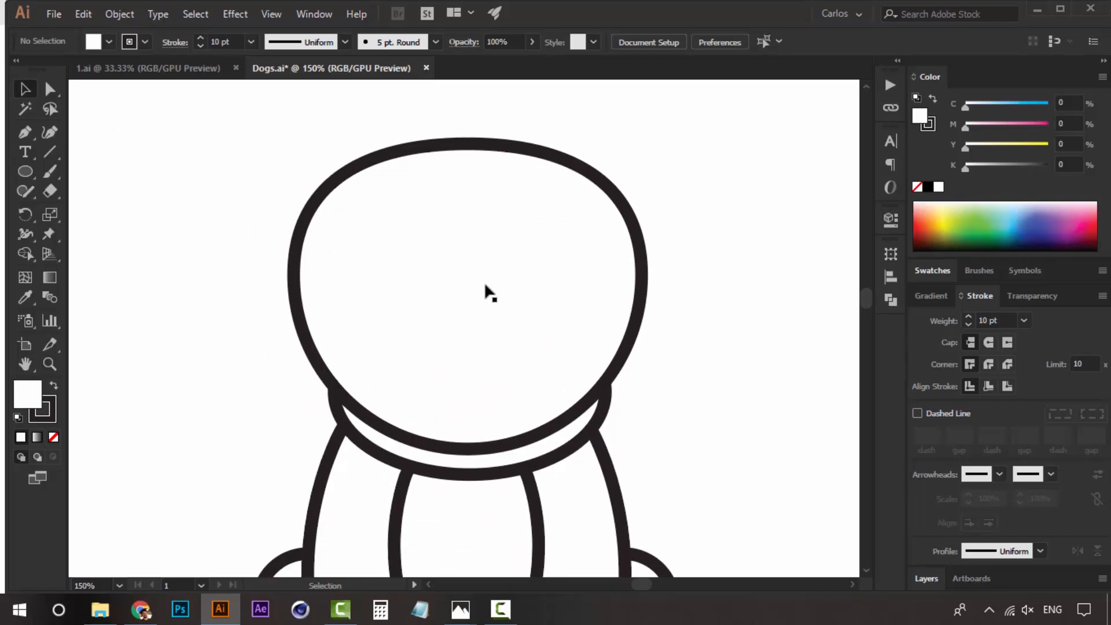
click(308, 285)
key(space)
drag(770, 323, 751, 385)
click(751, 384)
click(509, 345)
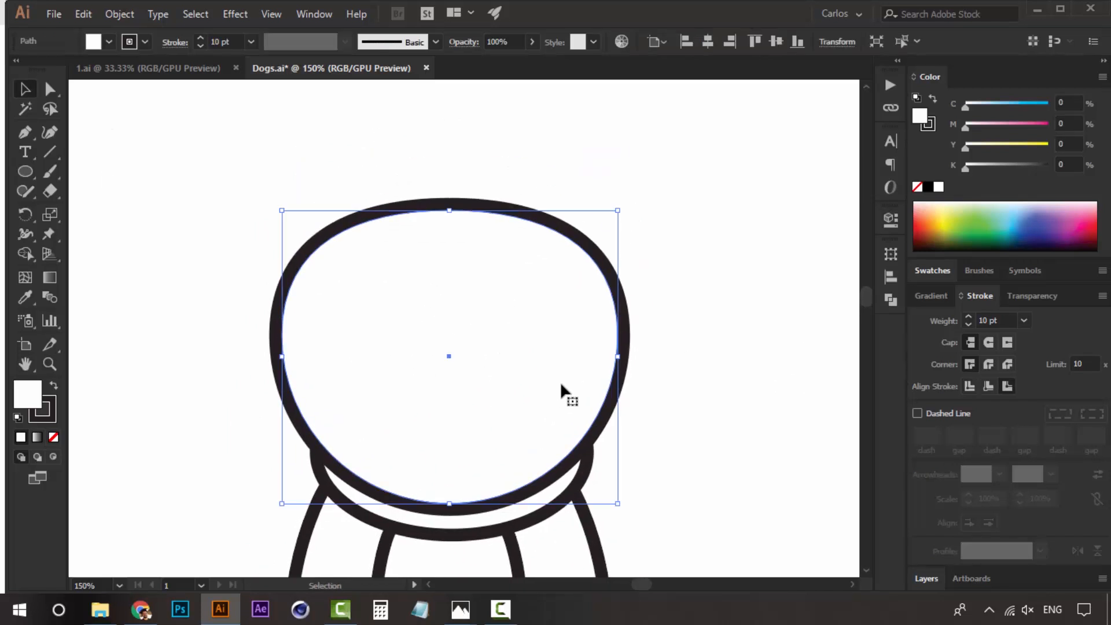
key(a)
key(ctrl)
drag(618, 212, 485, 269)
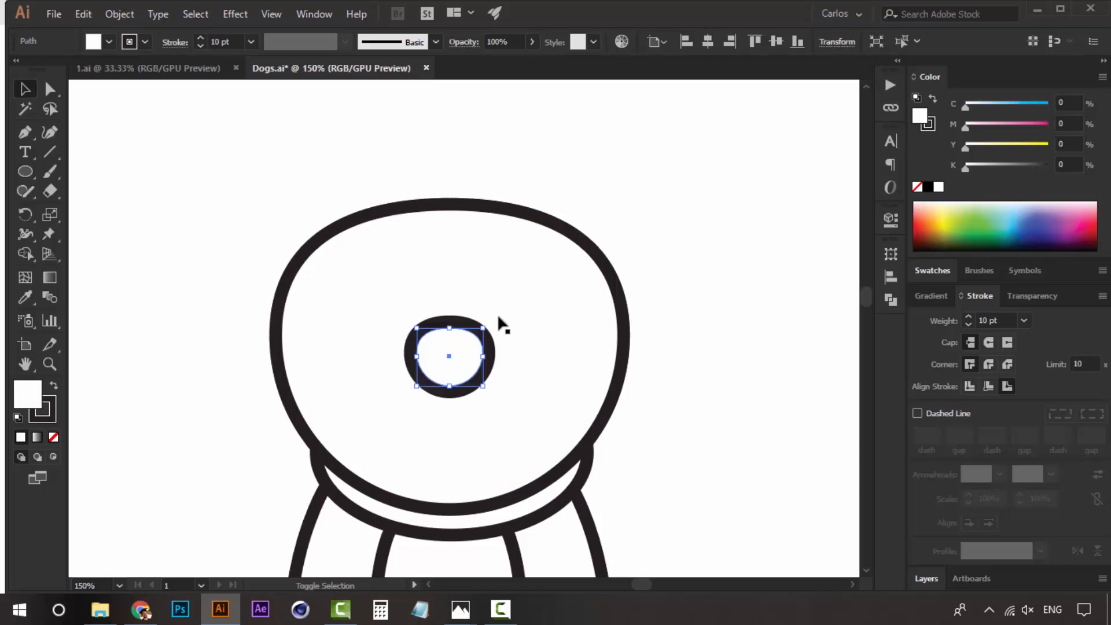
Step: Rotate the small nose shape by 180 degrees so its wider side faces down, and keep it selected
drag(494, 358, 353, 347)
scroll(496, 402, down, 5)
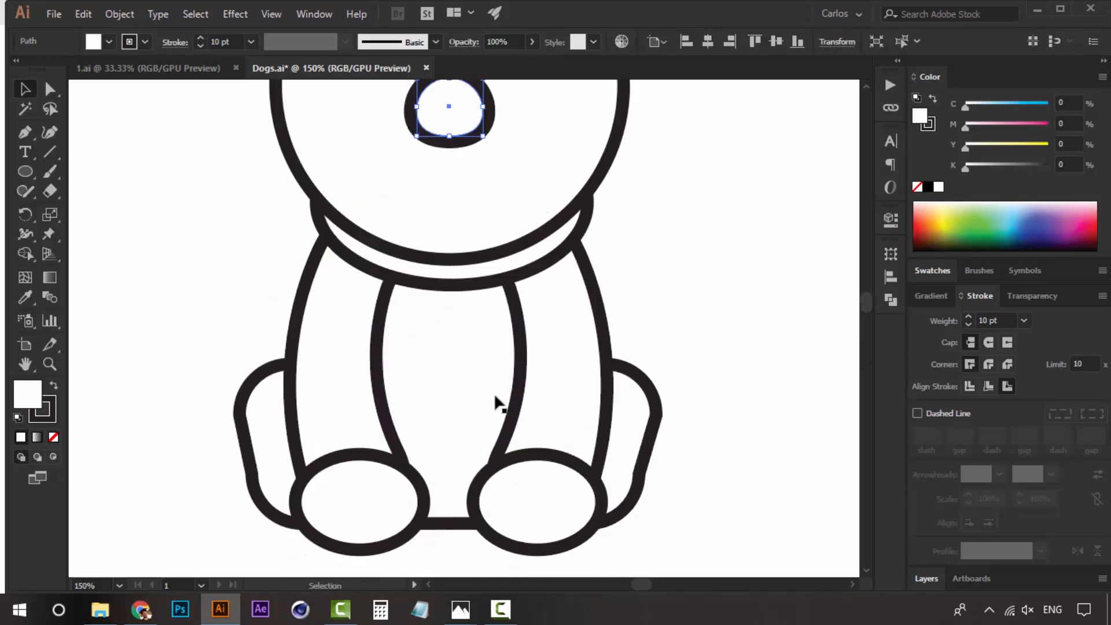
scroll(600, 266, up, 4)
click(650, 399)
click(486, 295)
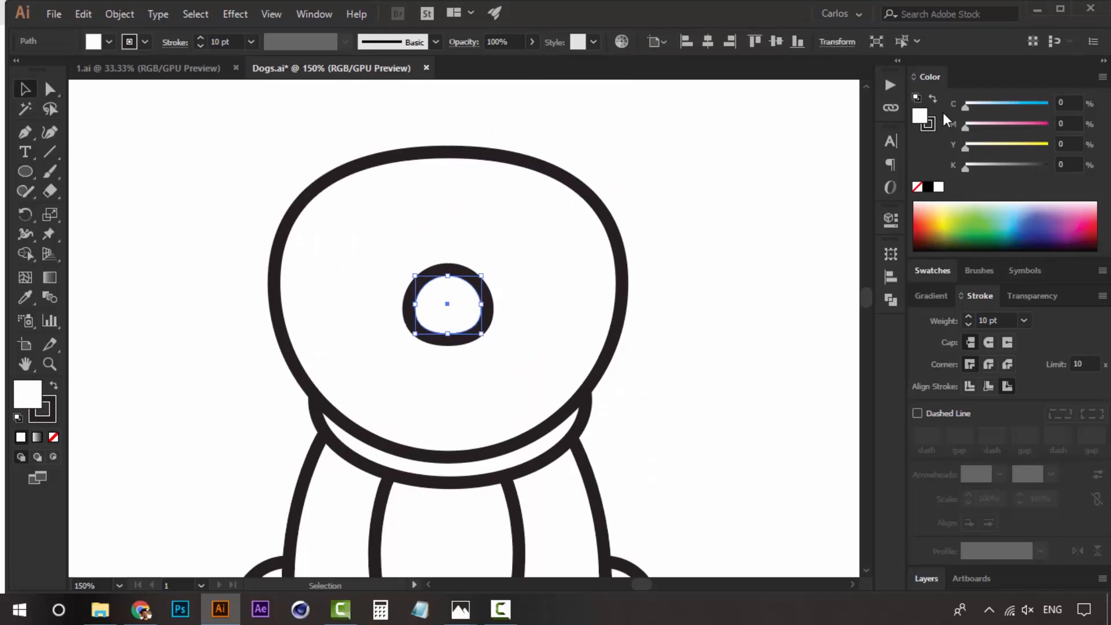
Step: Swap the small shape's fill and stroke colours so it is filled dark, and remove its stroke
click(931, 126)
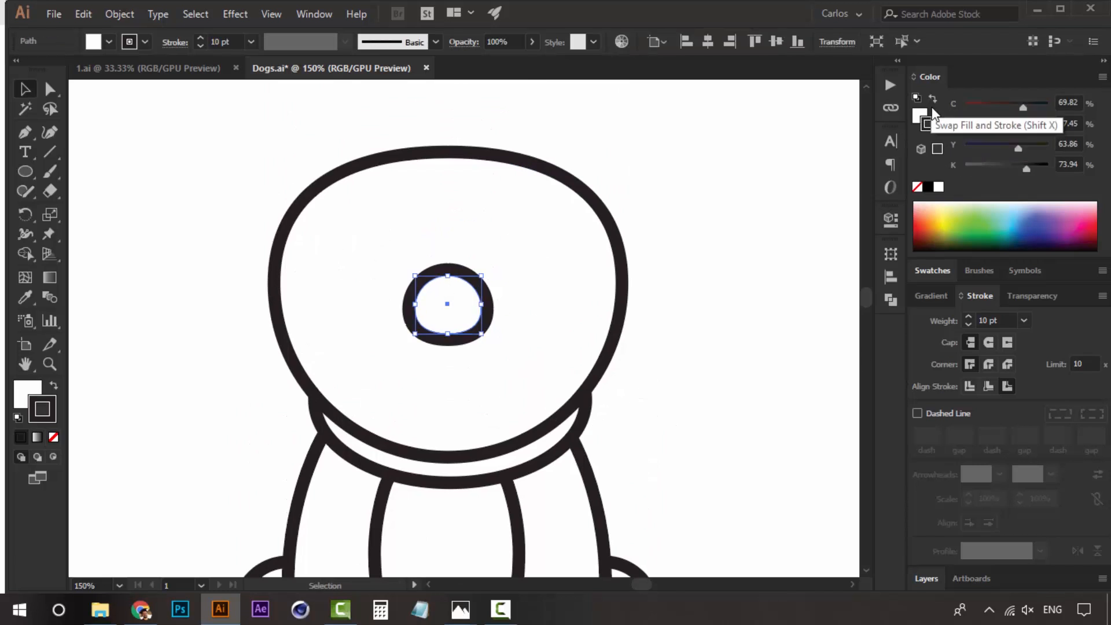
click(934, 99)
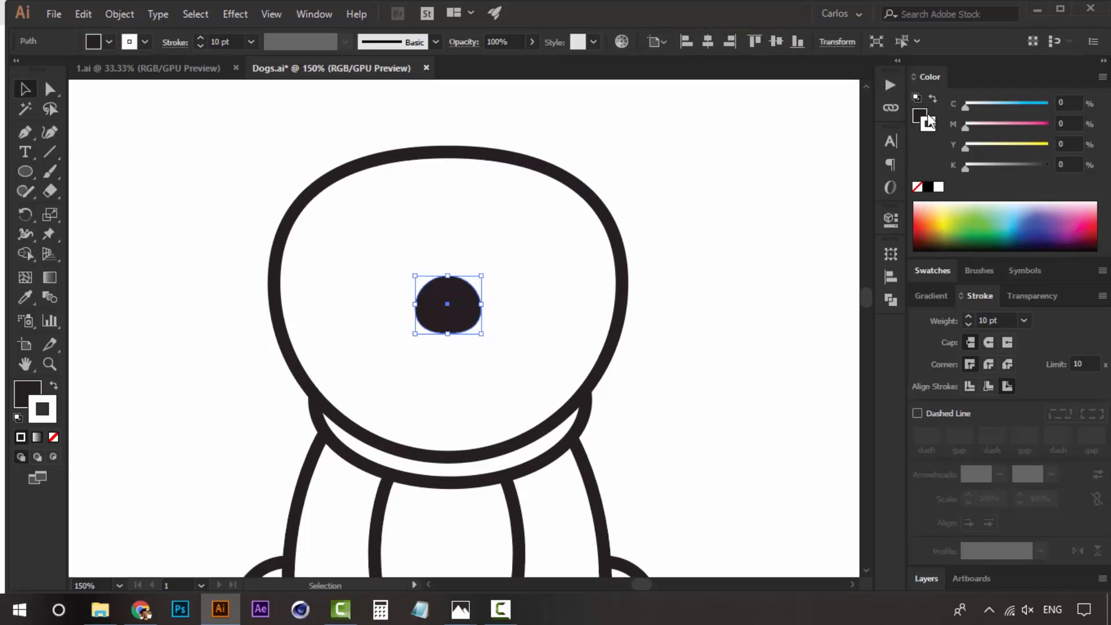
click(919, 187)
click(380, 335)
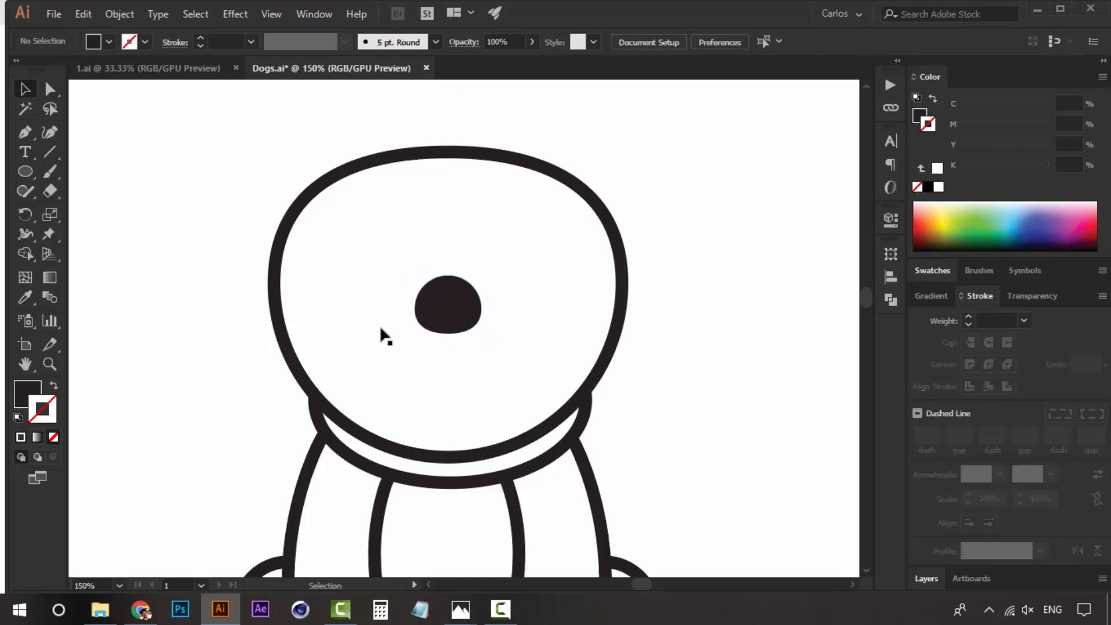
Step: Shrink the dark shape to roughly half and place it on the left half of the face as an eye
mouse_move(453, 304)
mouse_down()
mouse_move(359, 268)
mouse_move(385, 275)
mouse_move(389, 251)
mouse_up()
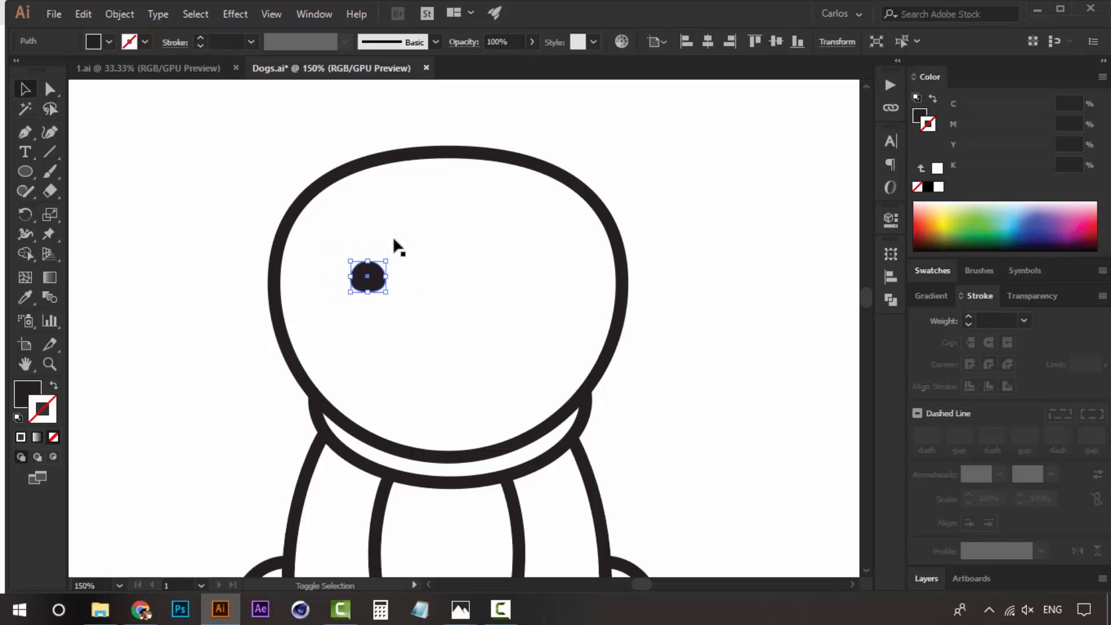
click(449, 144)
scroll(475, 159, up, 1)
drag(362, 316, 370, 324)
click(471, 352)
Step: Draw a small circle from its centre in the upper left part of the eye for a highlight
key(z)
click(444, 325)
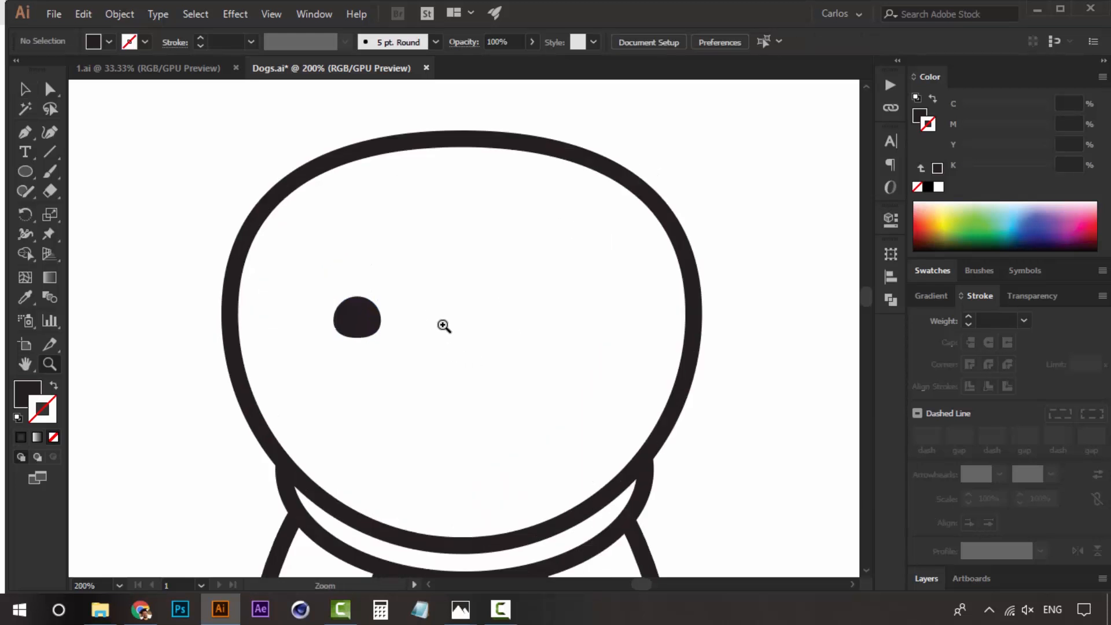
click(445, 327)
drag(471, 346, 467, 269)
key(v)
drag(360, 266, 383, 300)
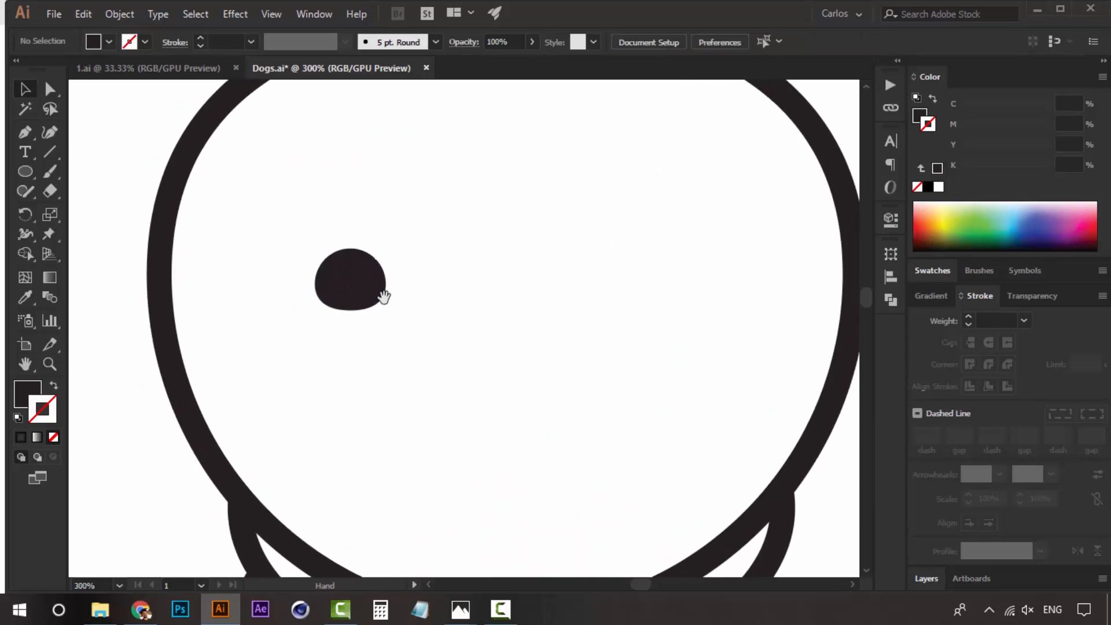
click(349, 275)
click(26, 169)
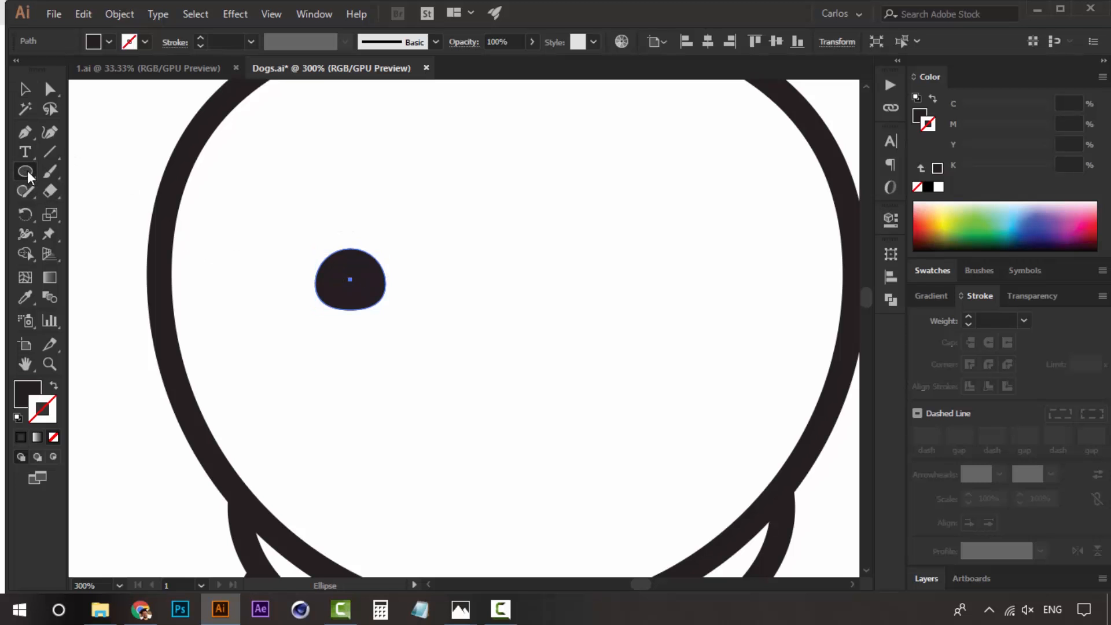
drag(344, 273, 335, 267)
Step: Fill the eye's highlight circle white, shift it slightly left and group it with the eye
key(z)
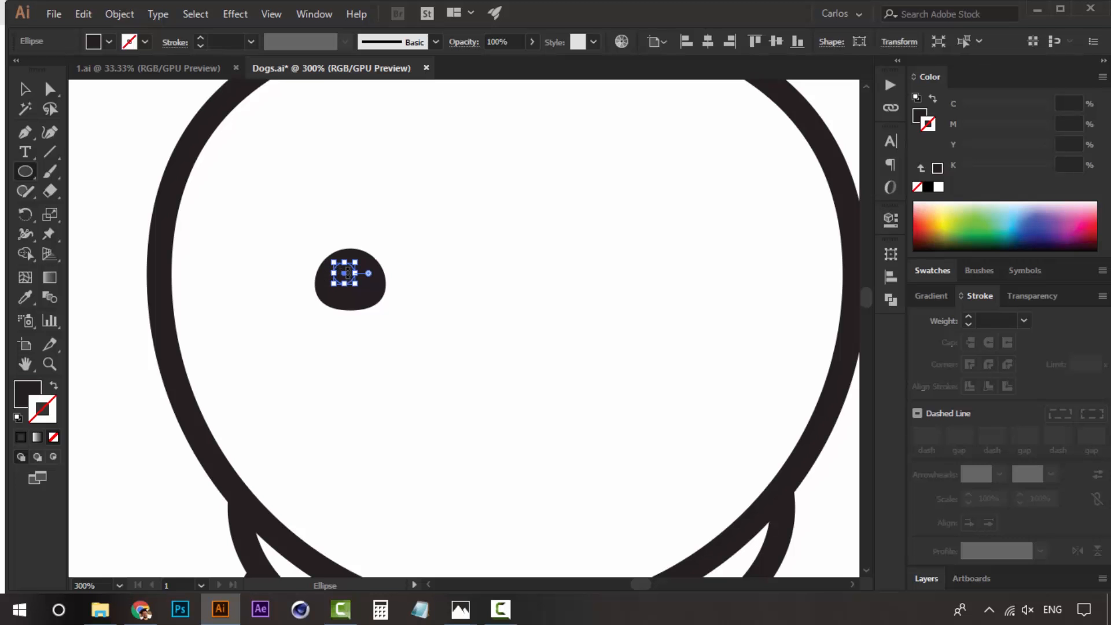
click(365, 280)
key(v)
click(925, 118)
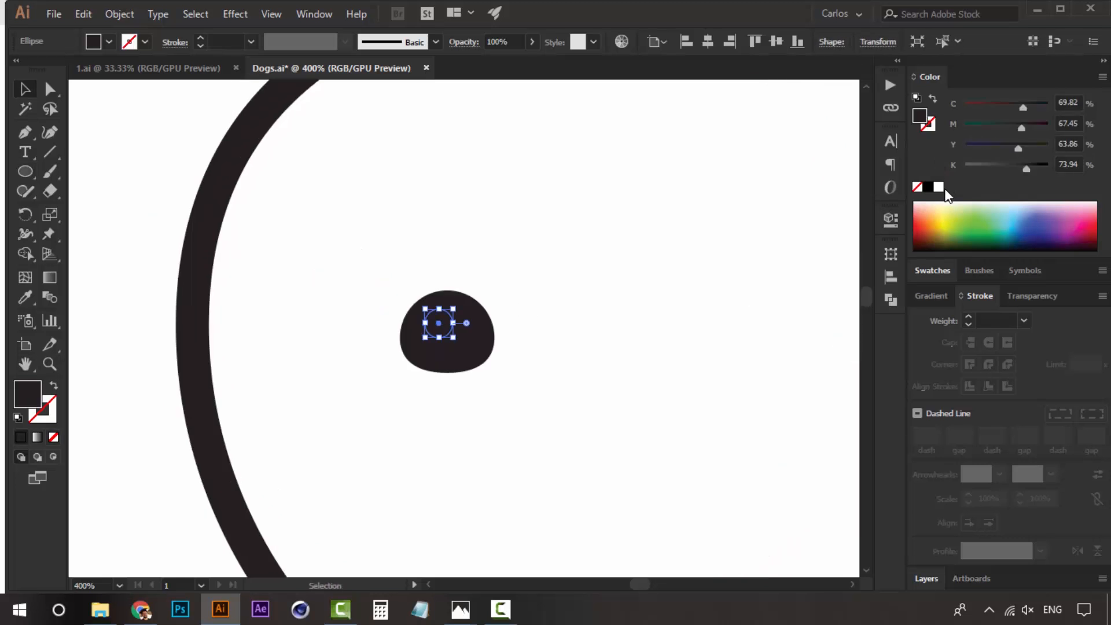
click(939, 187)
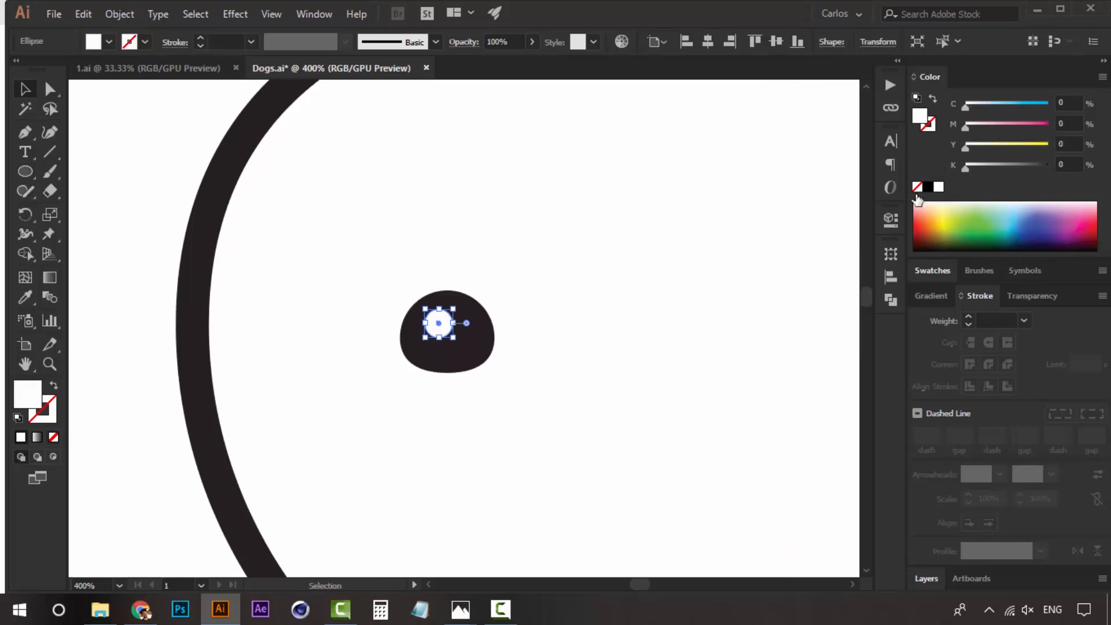
shift+click(474, 317)
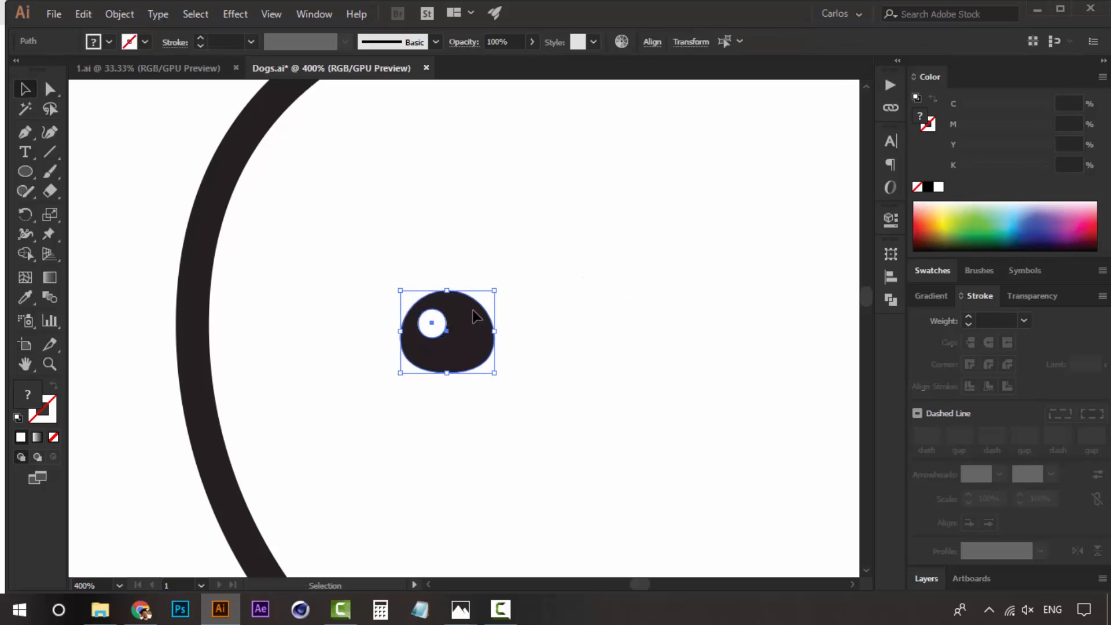
key(ctrl+g)
Step: Duplicate the eye group horizontally onto the right half of the face, level with the first eye
ctrl+alt+click(523, 348)
ctrl+alt+click(523, 346)
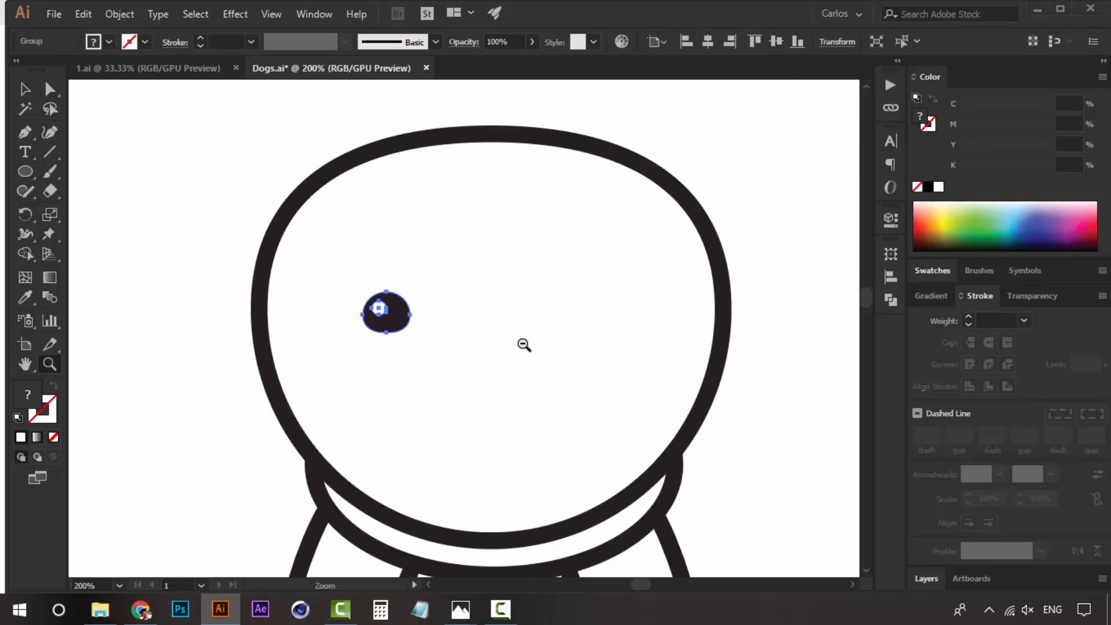
ctrl+alt+click(523, 345)
ctrl+alt+click(523, 344)
click(637, 308)
ctrl+click(457, 358)
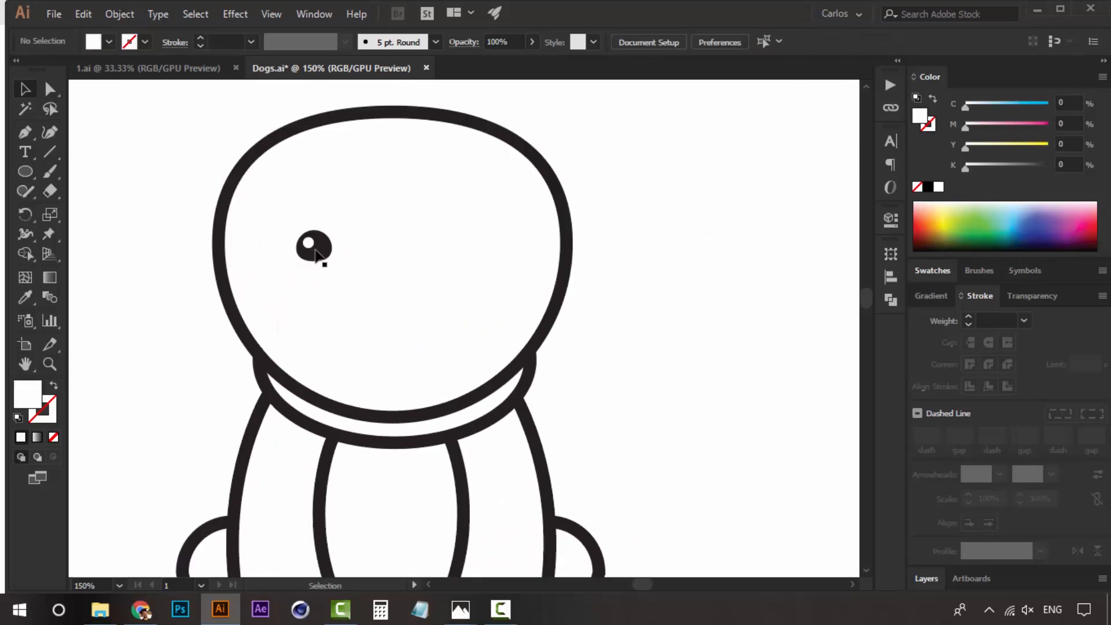
drag(320, 265, 468, 276)
click(348, 277)
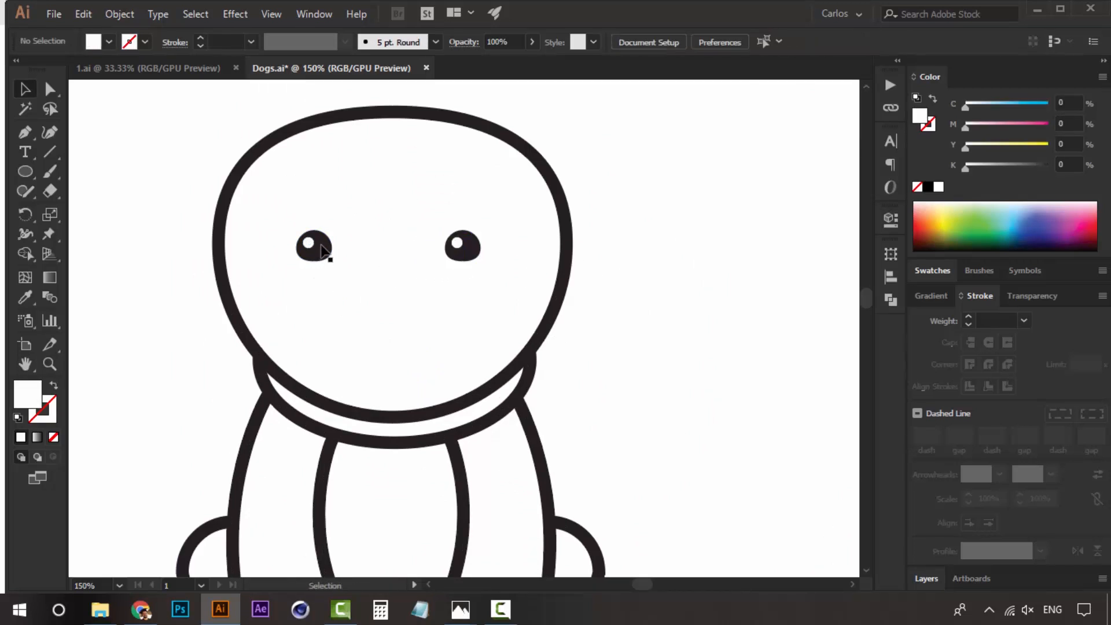
Step: Select both eyes and nudge them slightly right so they are centred on the head
click(328, 249)
shift+click(463, 246)
key(Right)
key(Right)
key(Right)
key(Right)
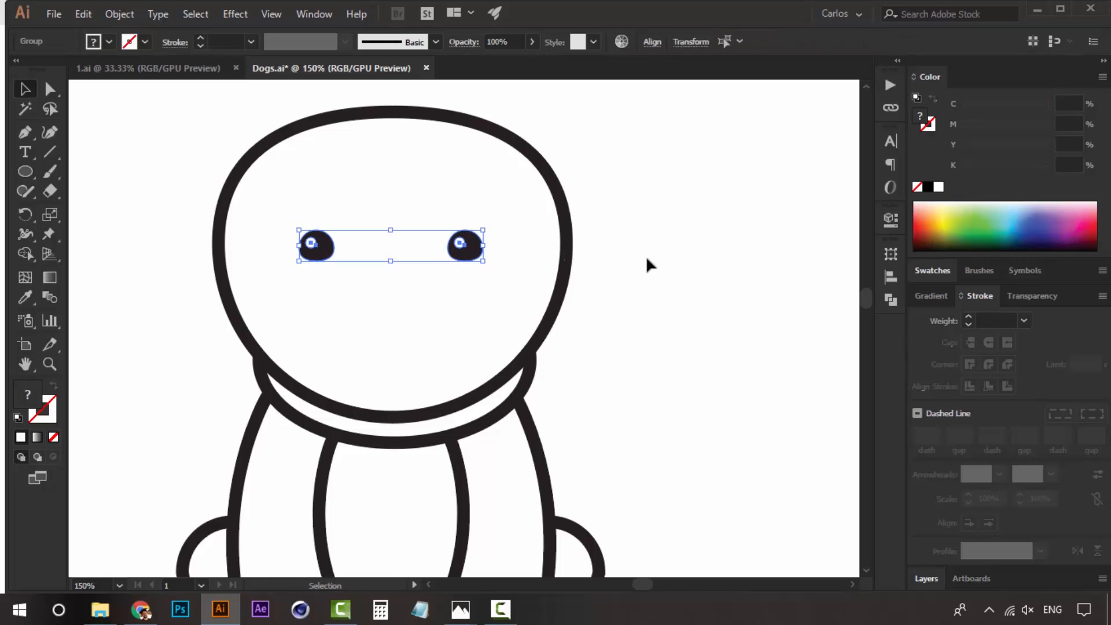
click(647, 259)
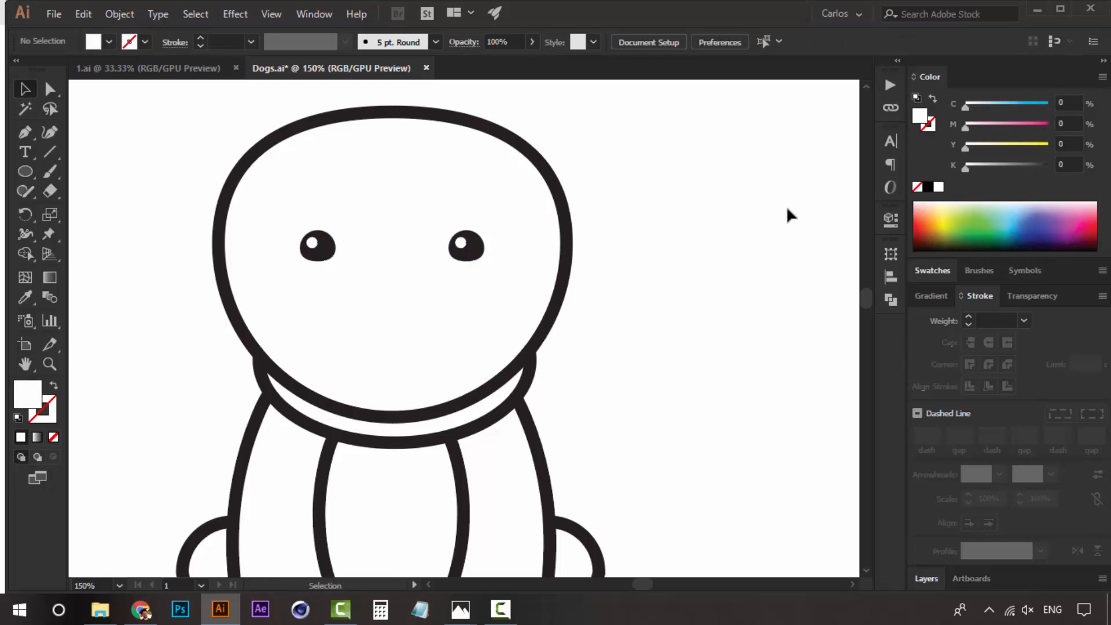
Step: Duplicate the left eye, rotate the copy 180 degrees and centre it below the eyes as the nose
click(323, 255)
drag(320, 243, 271, 288)
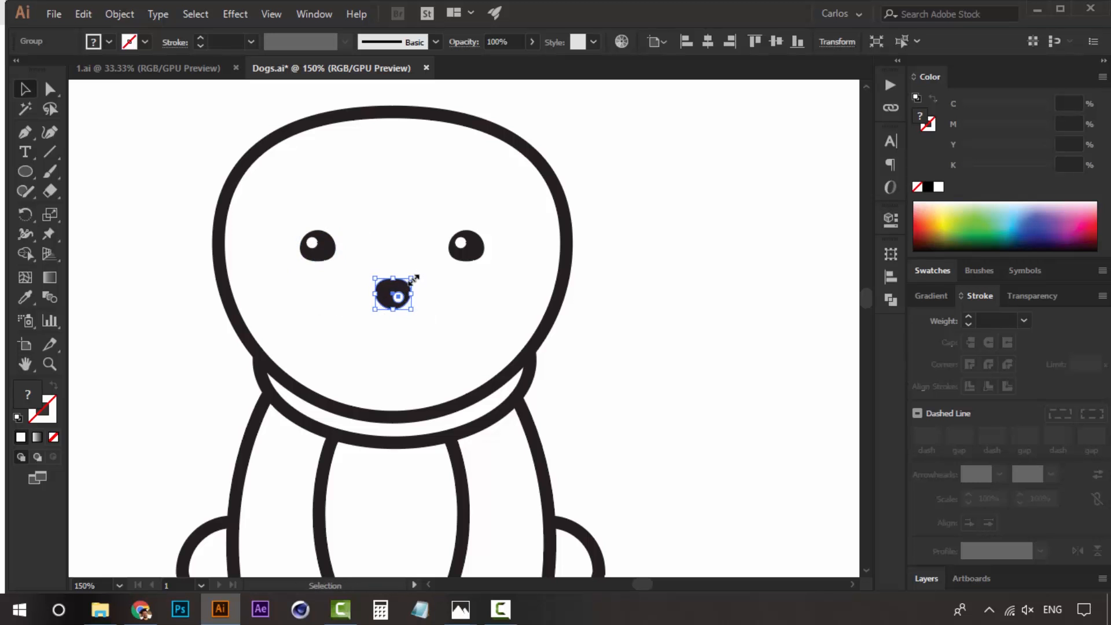
click(634, 349)
Step: Widen the nose horizontally about its centre, keeping its height
key(z)
click(356, 299)
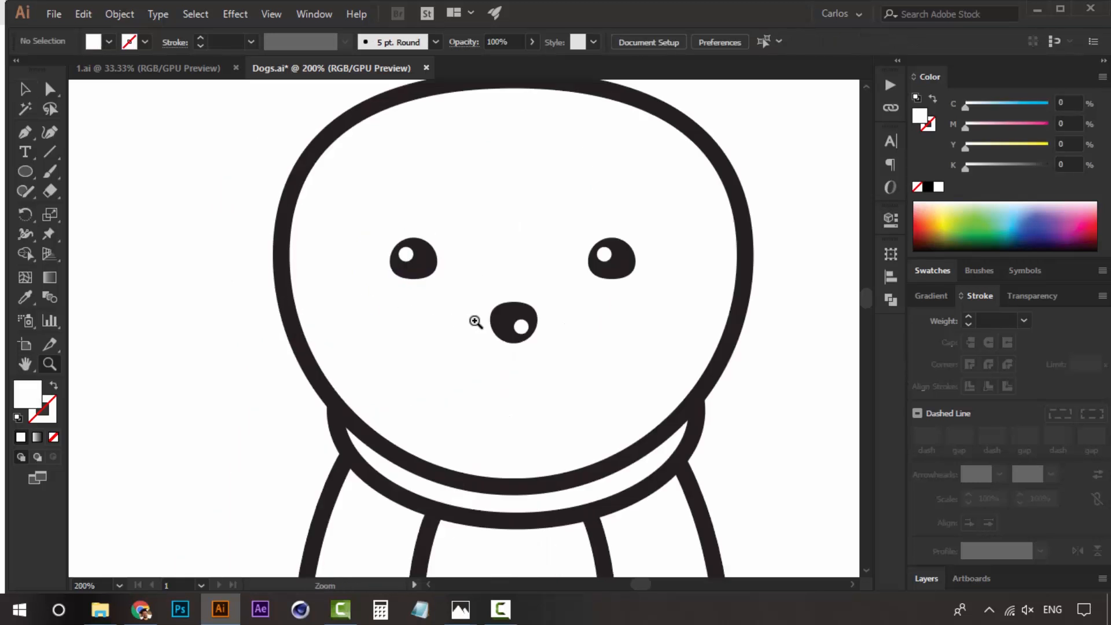
key(v)
click(529, 323)
key(space)
drag(522, 333, 492, 323)
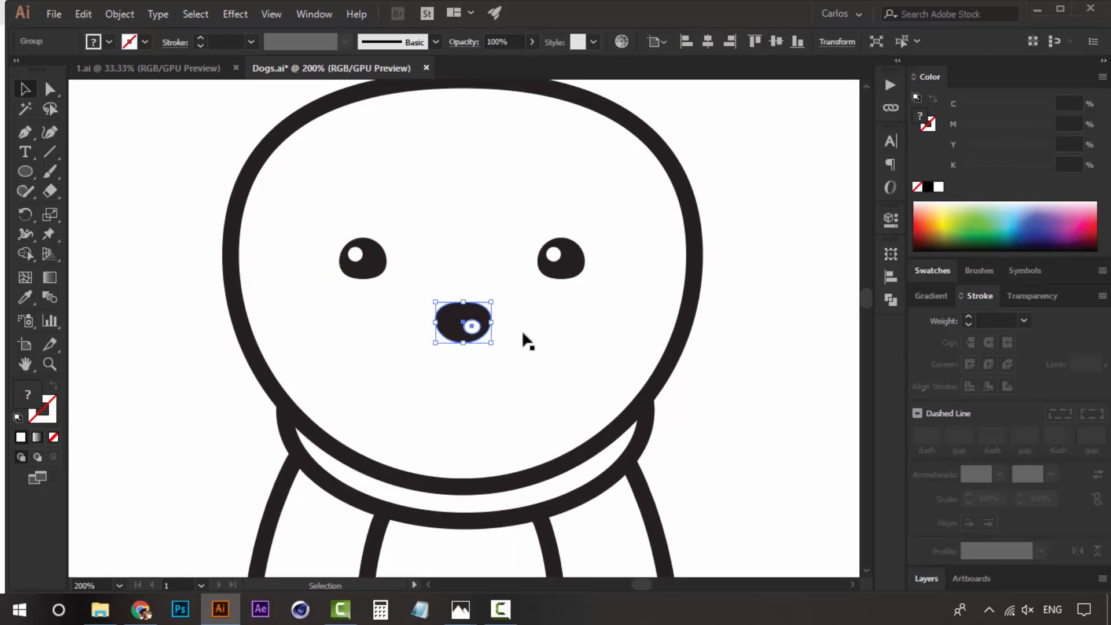
click(741, 403)
Step: Move only the nose's white highlight to the upper left part of the nose
key(z)
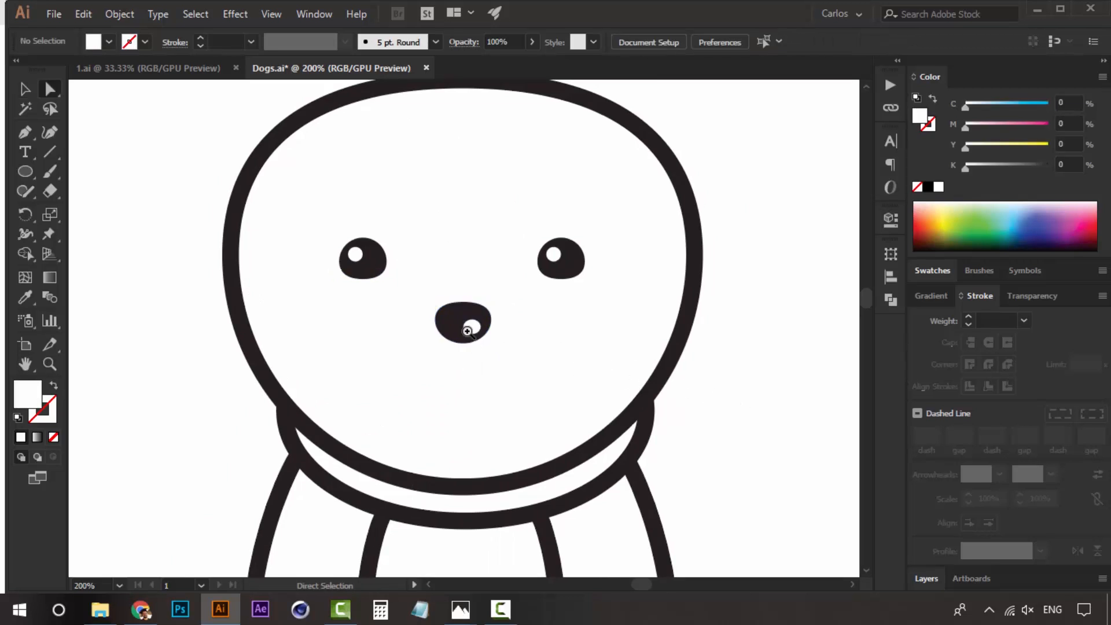
click(467, 318)
click(467, 317)
key(a)
drag(471, 332, 393, 283)
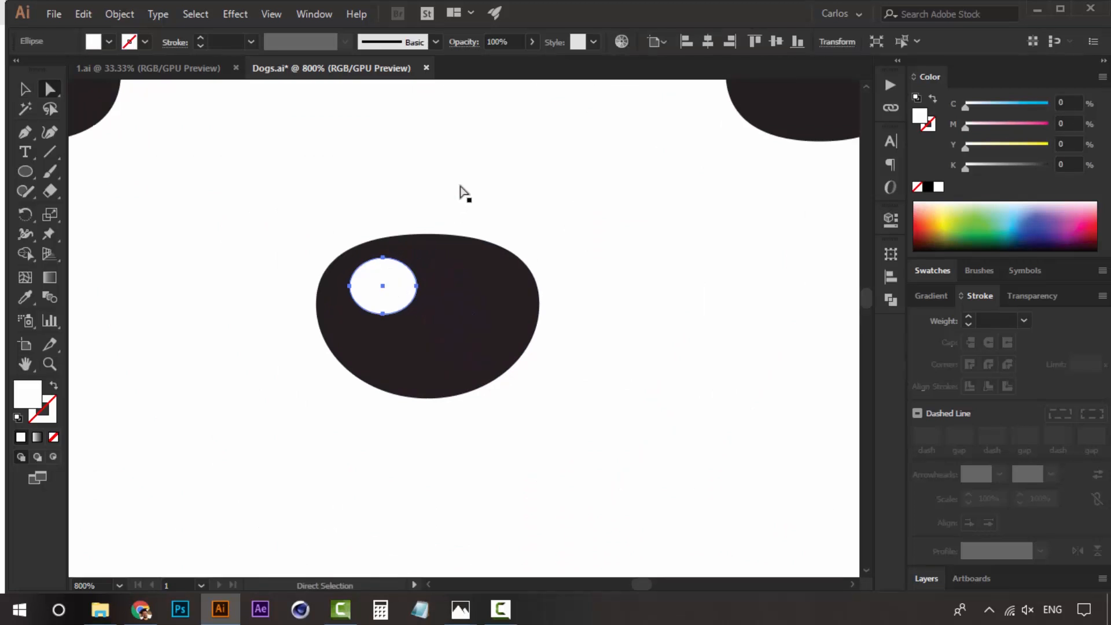
click(465, 176)
Step: Examine the placement and proportions of the eyes and nose on the head at several magnifications
key(z)
alt+click(474, 312)
alt+click(474, 313)
alt+click(474, 312)
alt+click(474, 313)
alt+click(475, 312)
key(v)
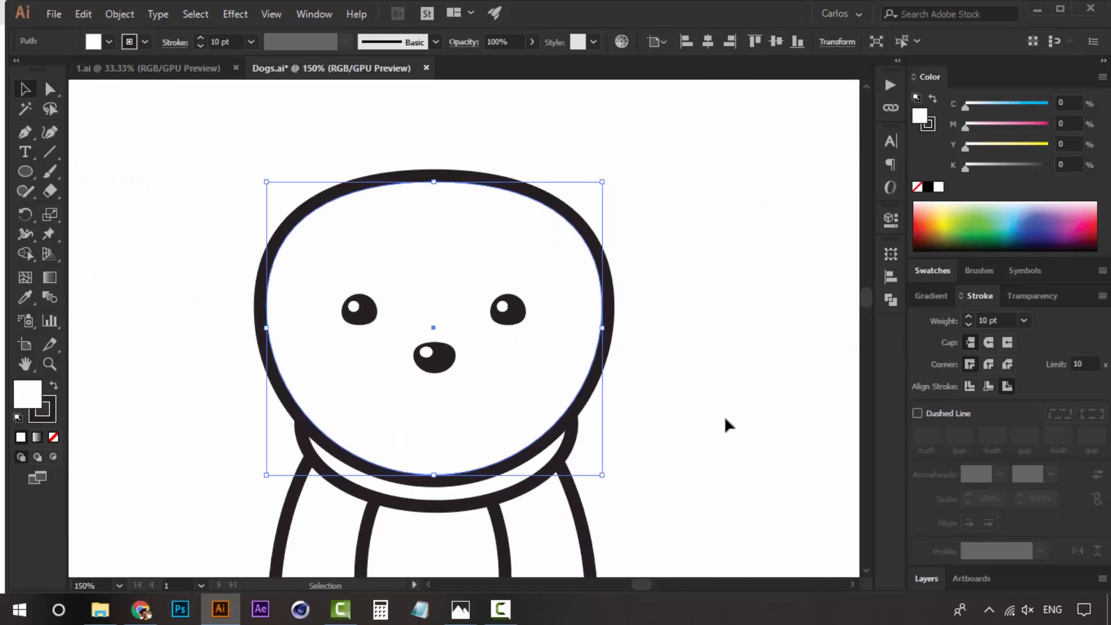
click(726, 421)
drag(672, 402, 656, 350)
key(z)
click(503, 326)
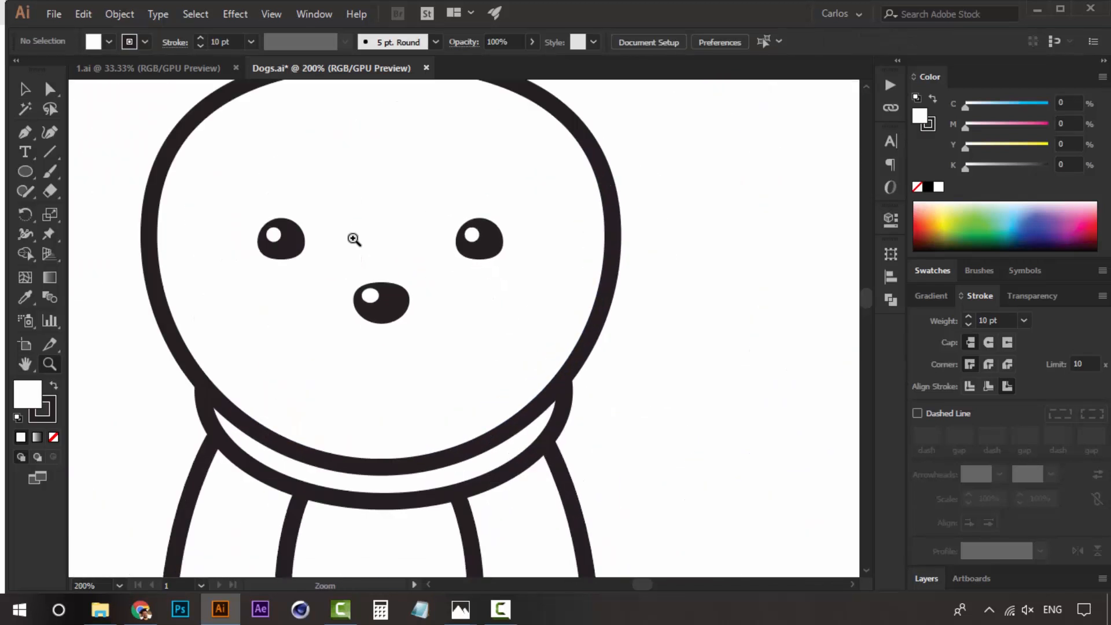
drag(385, 266, 414, 308)
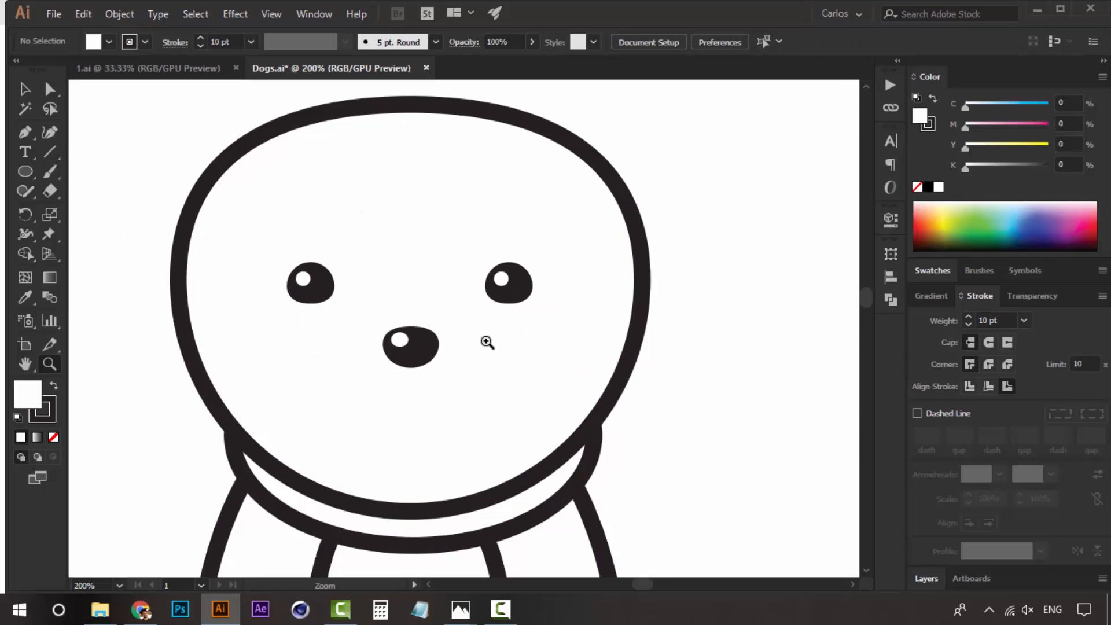
click(481, 320)
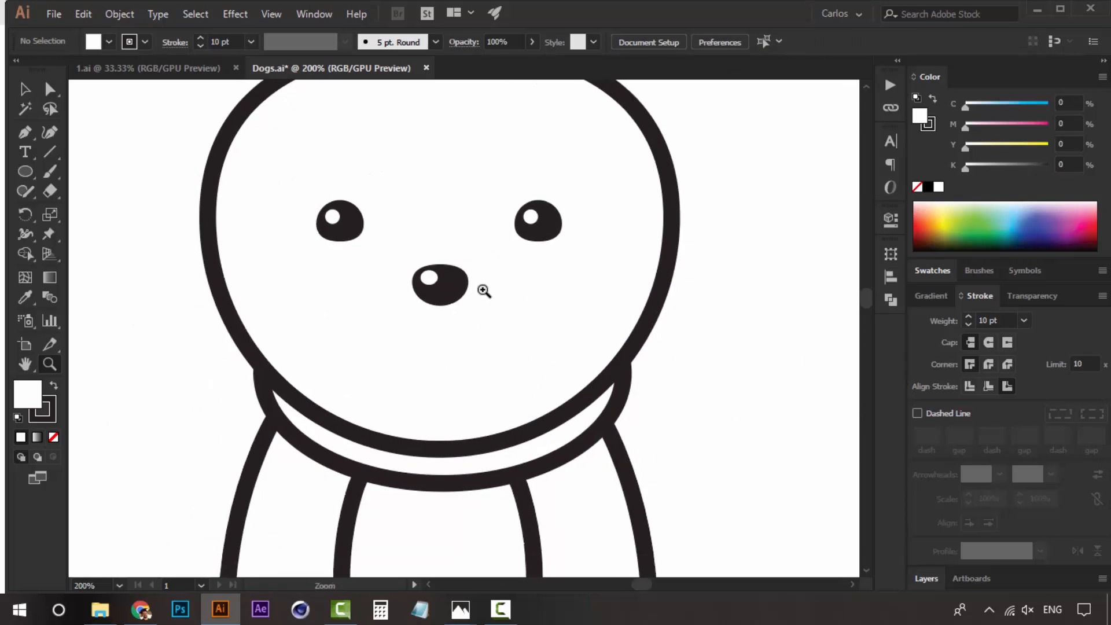
drag(483, 290, 471, 310)
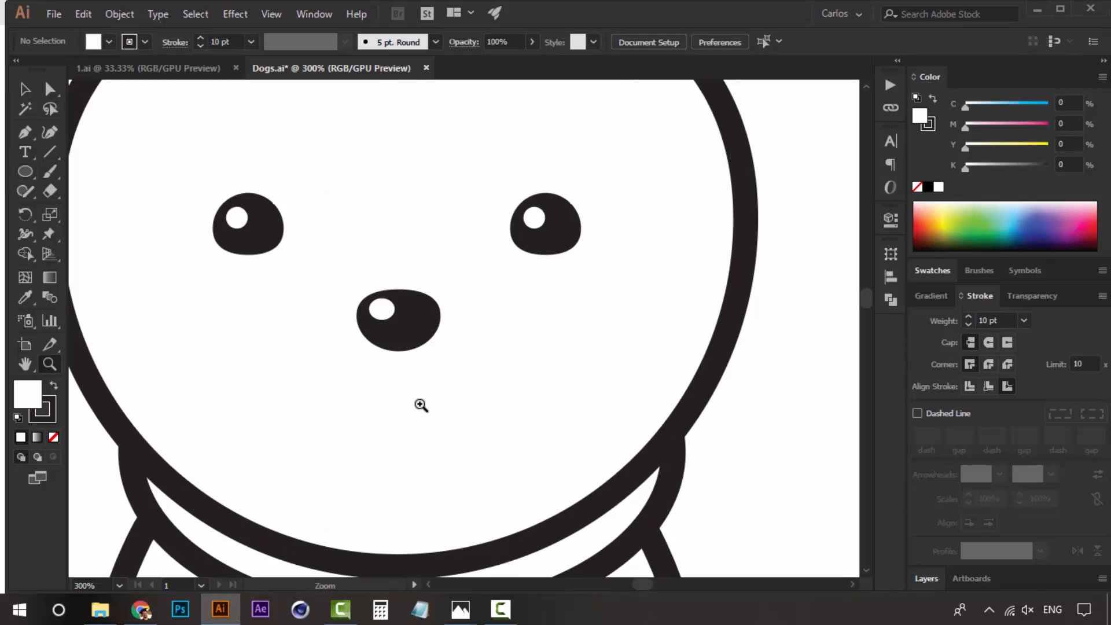
Step: Draw a circle with a 10 pt outline just below and to the right of the nose, nudging it slightly up
drag(30, 176, 164, 208)
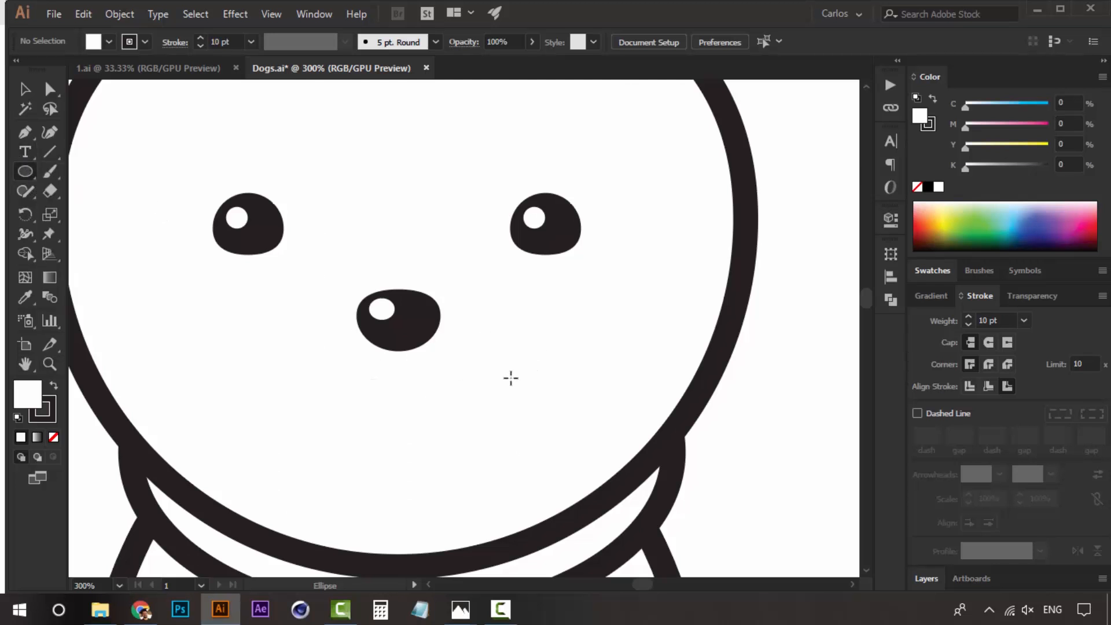
drag(511, 378, 458, 324)
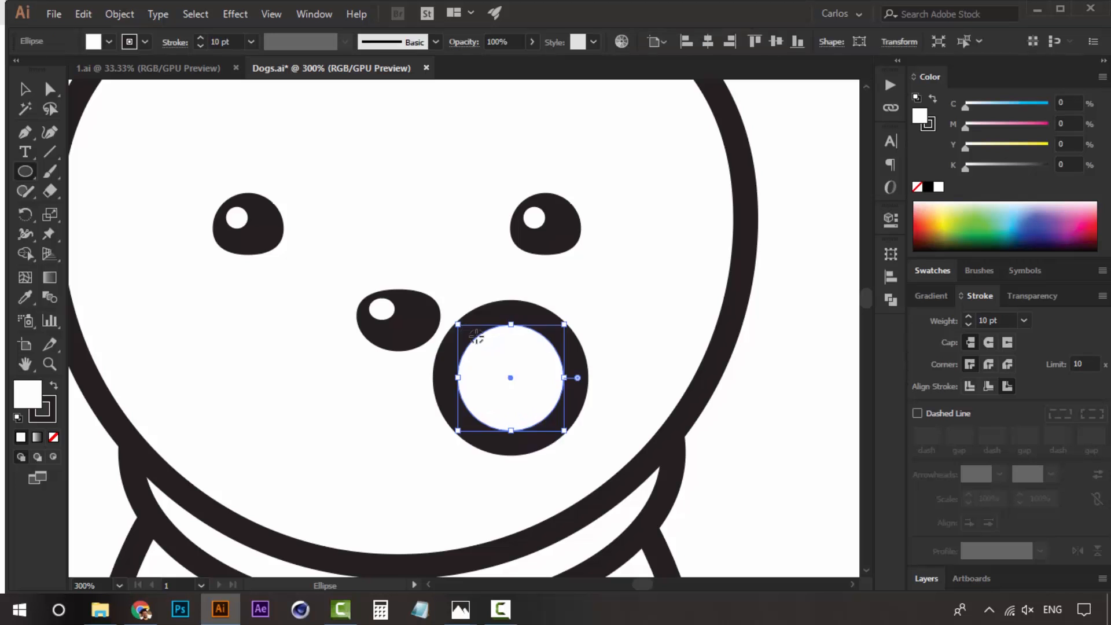
key(v)
mouse_move(541, 341)
mouse_down()
mouse_move(498, 309)
mouse_move(543, 327)
mouse_up()
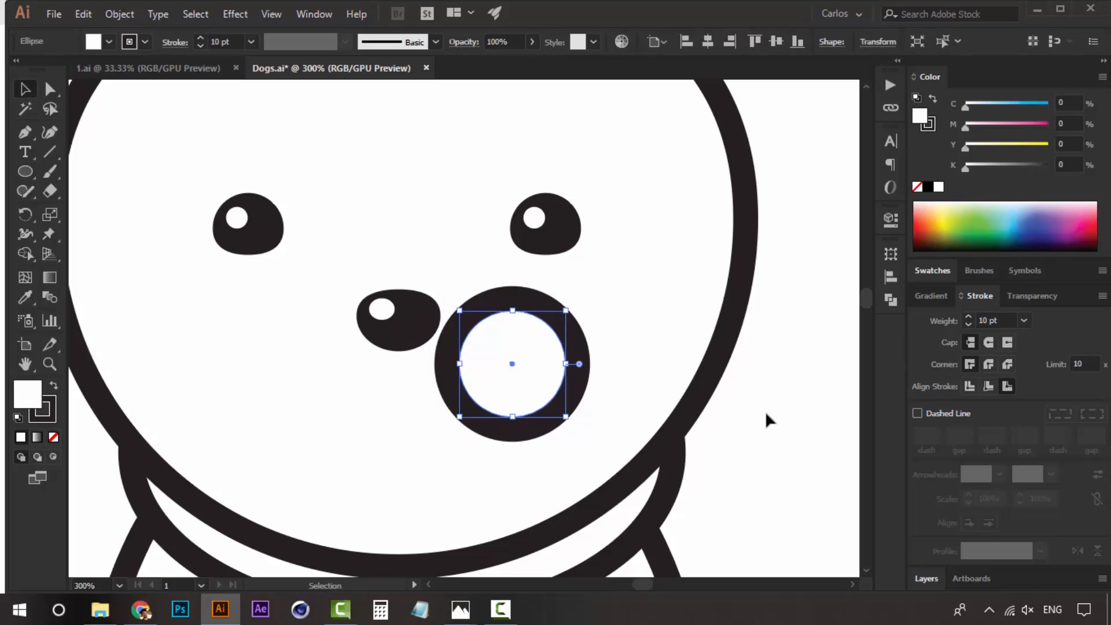
Step: Delete the circle's top anchor point so only the lower semicircular arc remains
click(790, 443)
key(a)
click(512, 311)
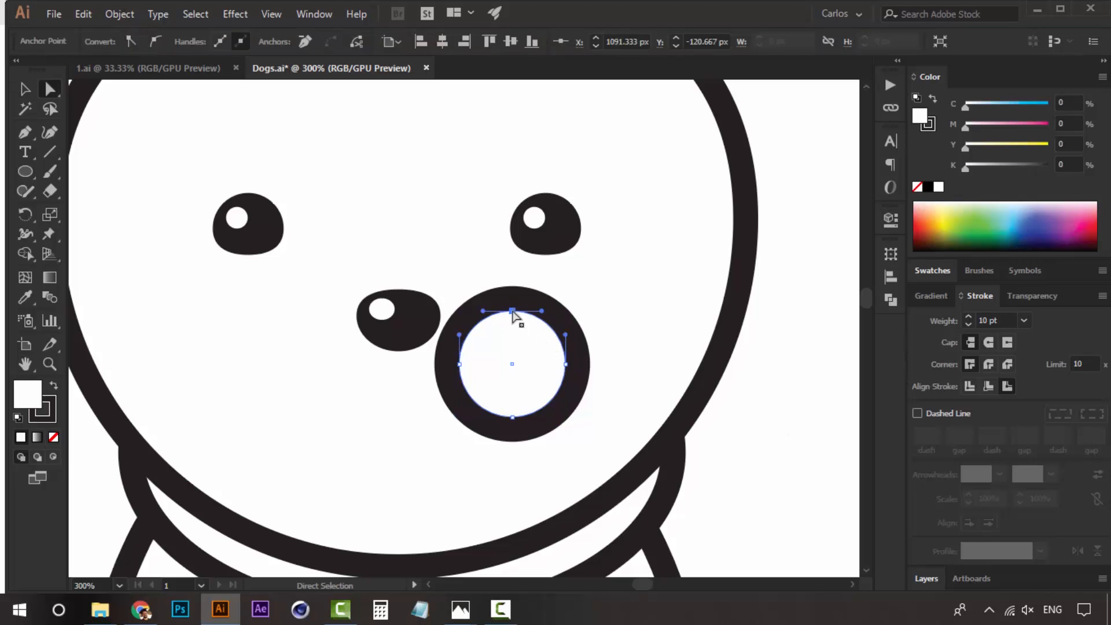
key(Delete)
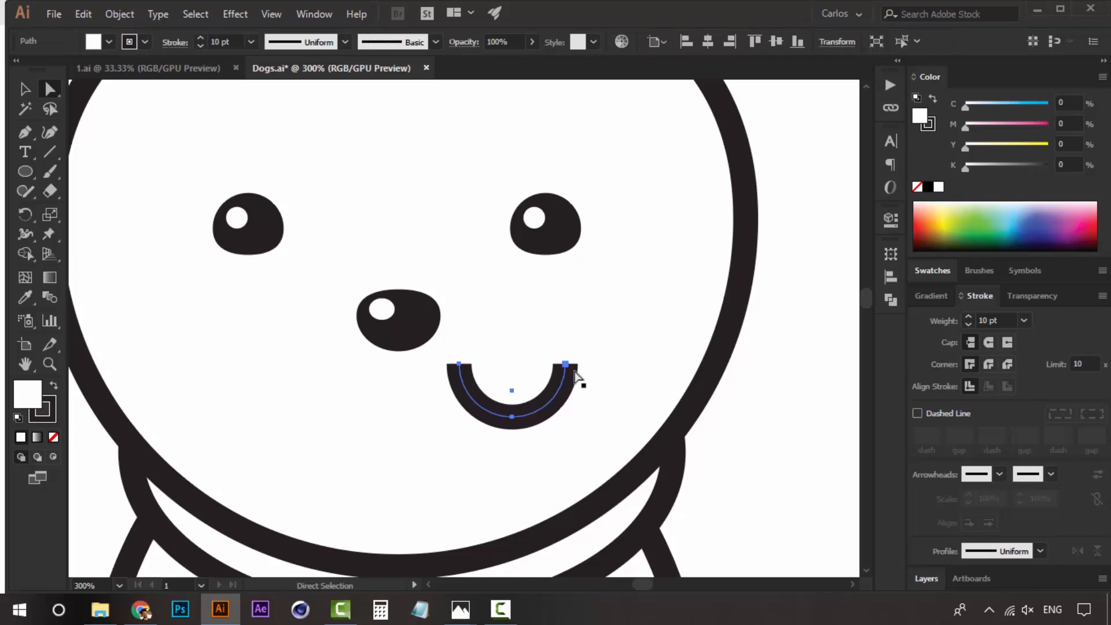
click(786, 459)
Step: Give the semicircular arc's stroke round caps
key(v)
click(560, 397)
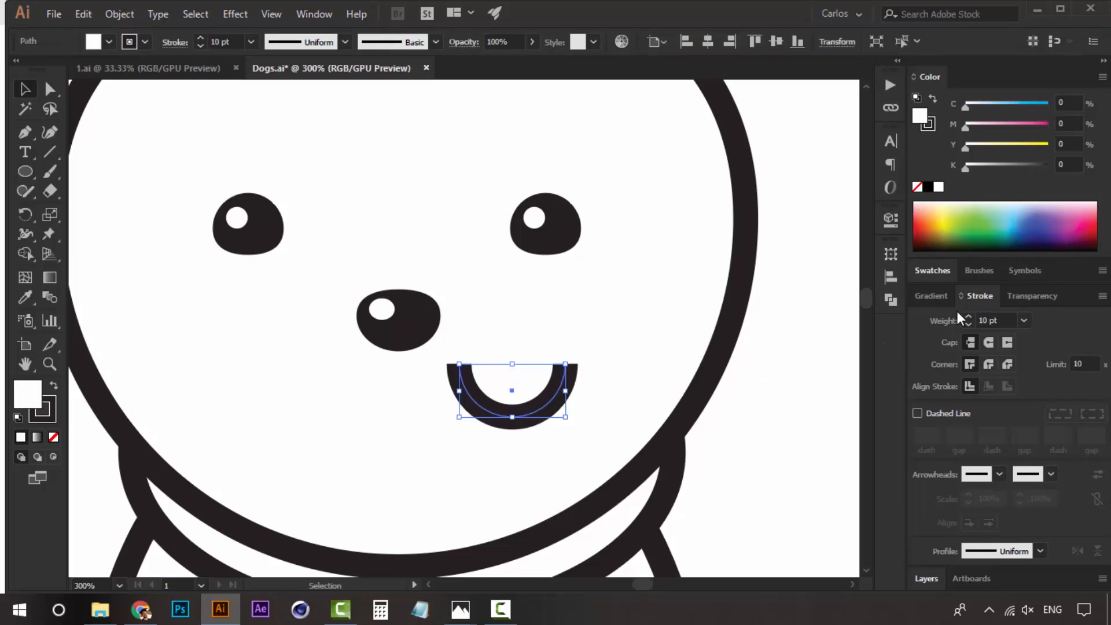
click(991, 342)
click(812, 411)
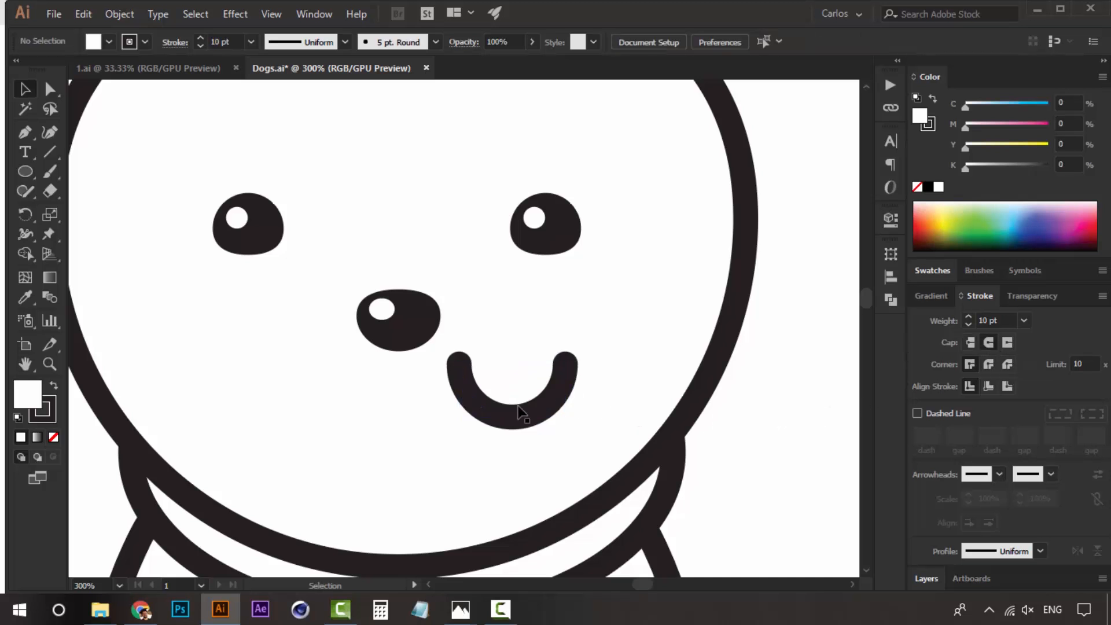
Step: Move the arc so its left end meets the bottom of the nose, and remove its fill
click(533, 413)
drag(533, 413, 471, 386)
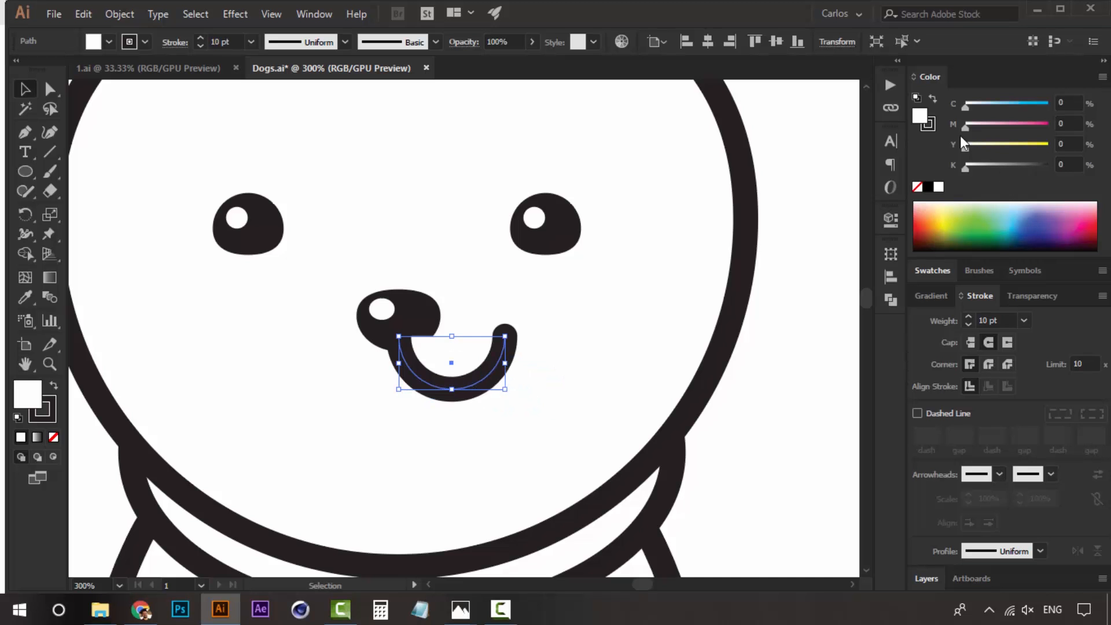
click(919, 188)
click(780, 407)
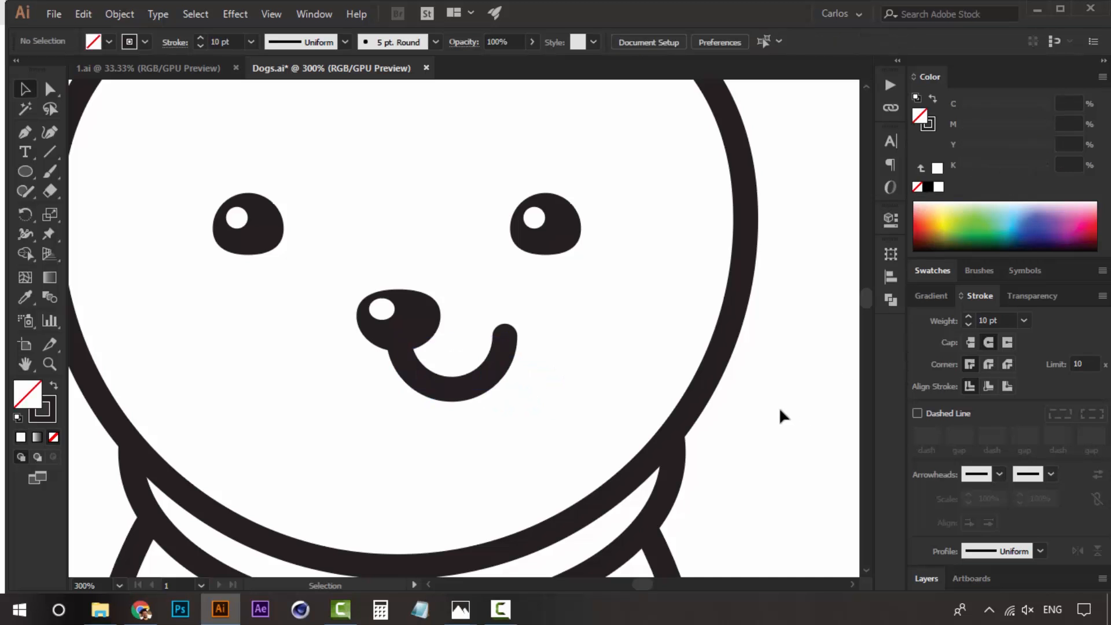
Step: Shorten the mouth arc by adding an anchor point on its right curve and deleting the right end anchor
click(487, 395)
click(821, 464)
key(a)
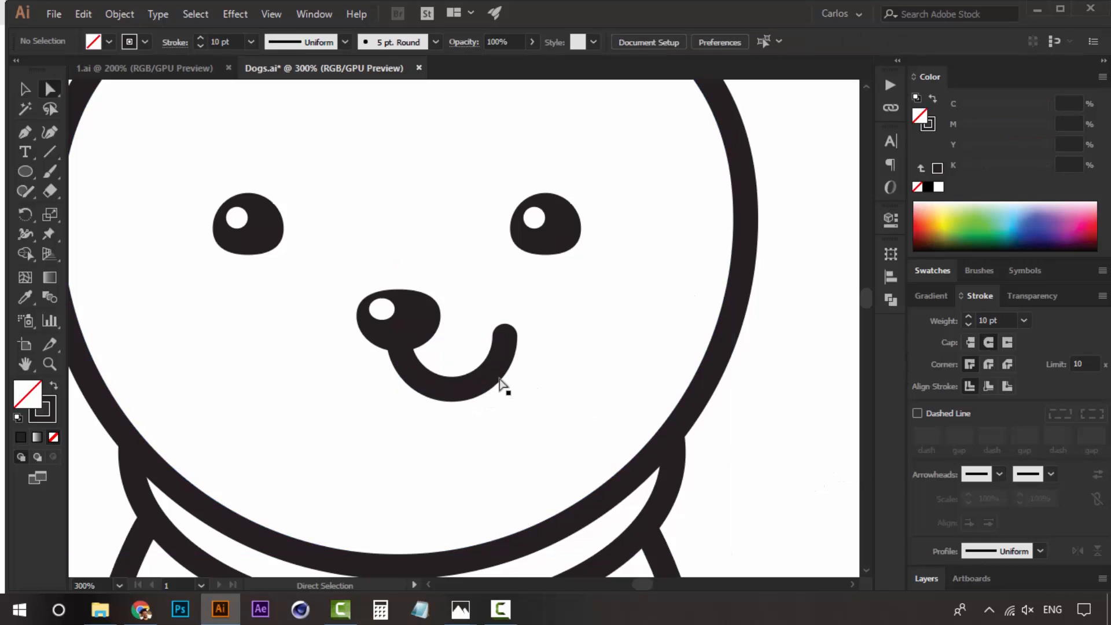
click(491, 380)
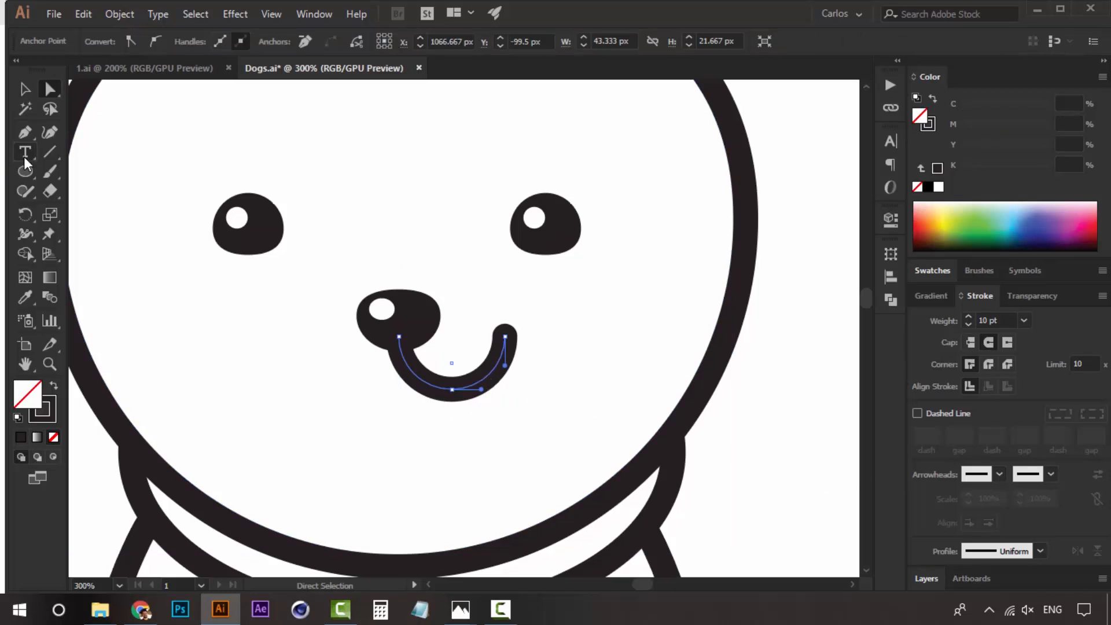
click(26, 133)
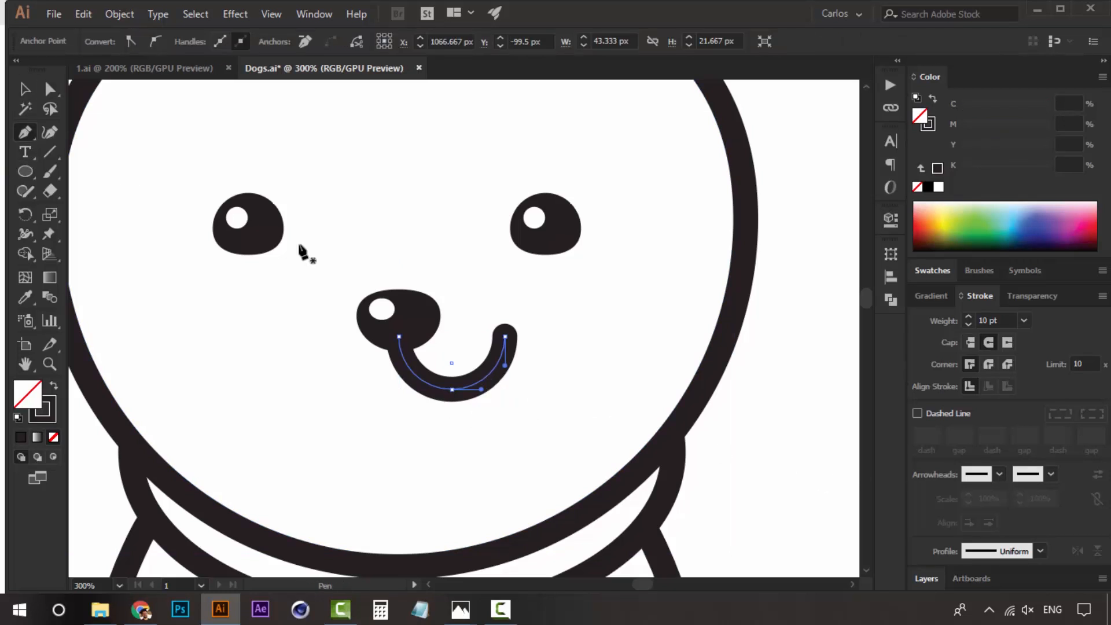
click(493, 370)
key(a)
click(505, 336)
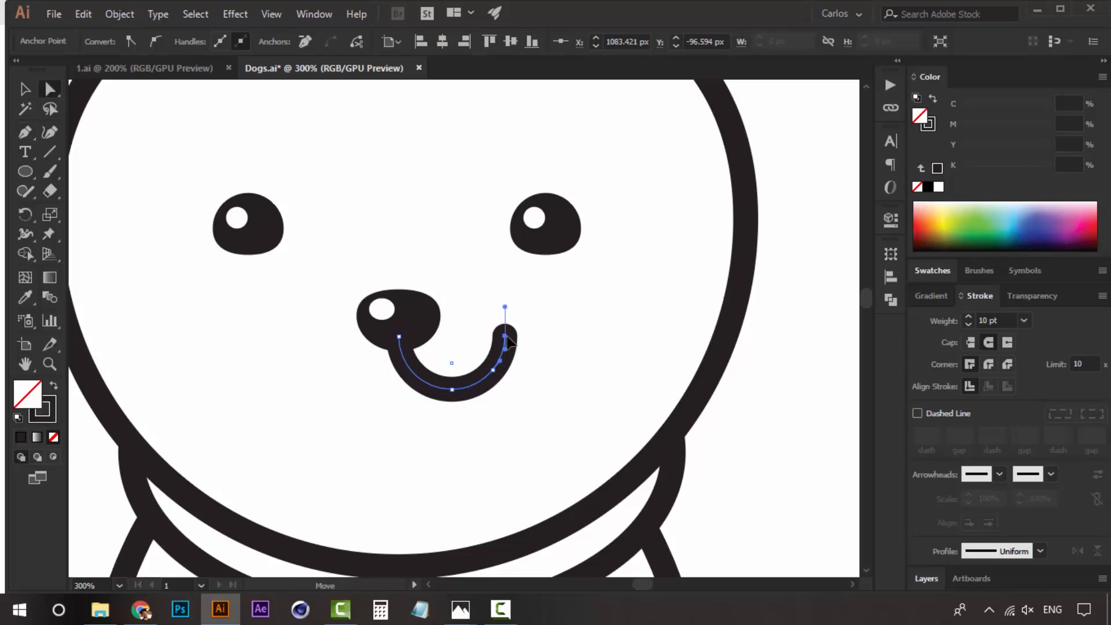
key(Delete)
click(759, 453)
drag(435, 382, 481, 399)
Step: Reduce the mouth arc's stroke weight to 8 pt and nudge the arc slightly right under the nose
key(v)
click(482, 414)
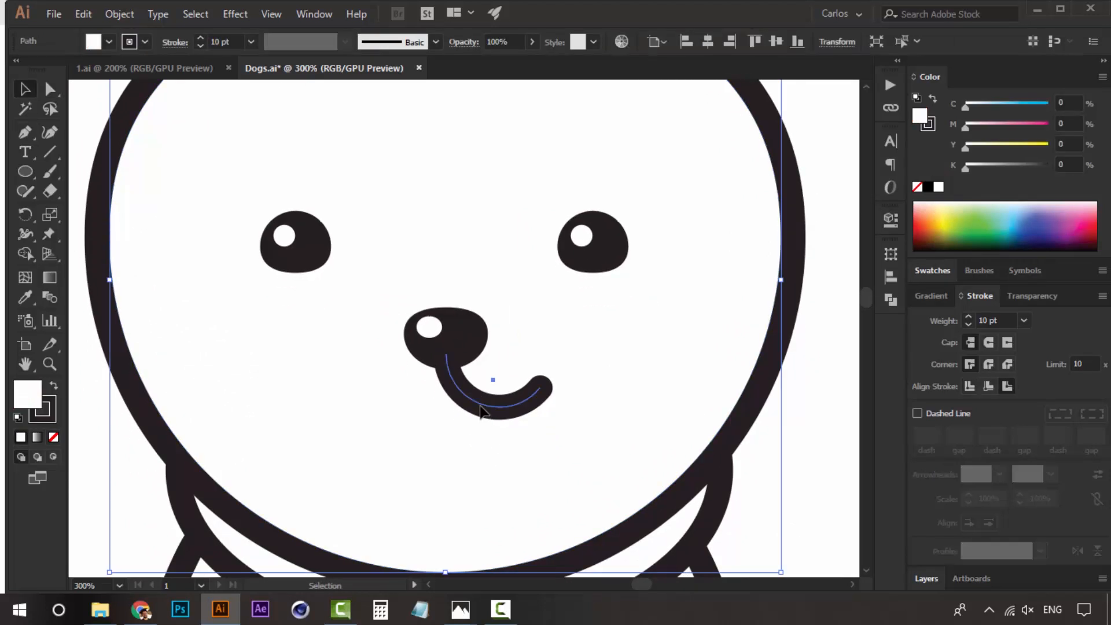
click(484, 407)
key(Right)
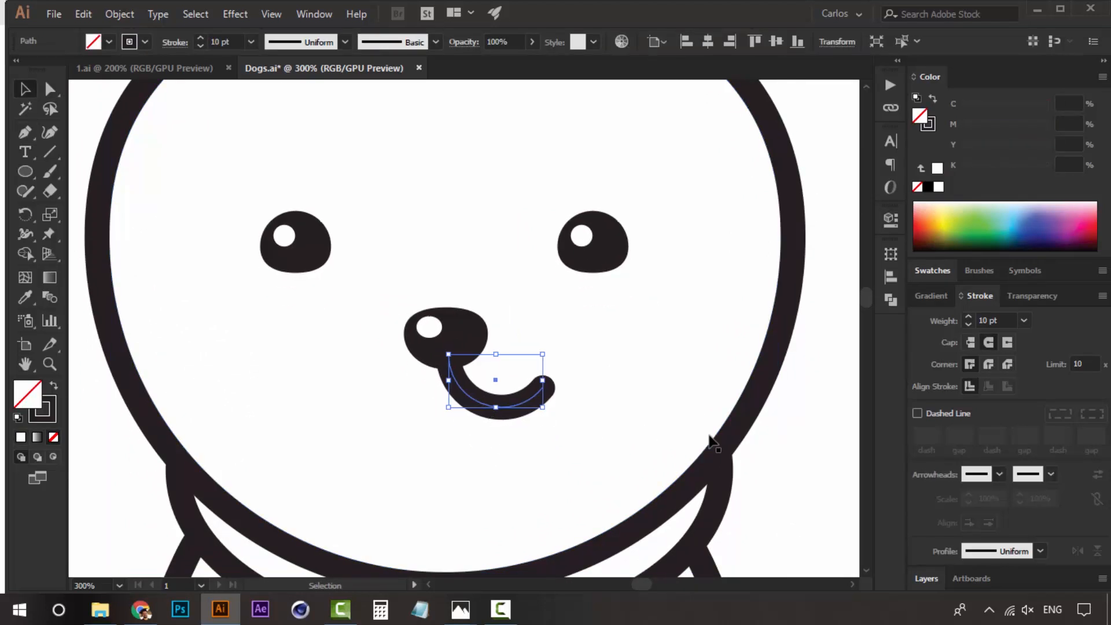
click(967, 324)
click(968, 324)
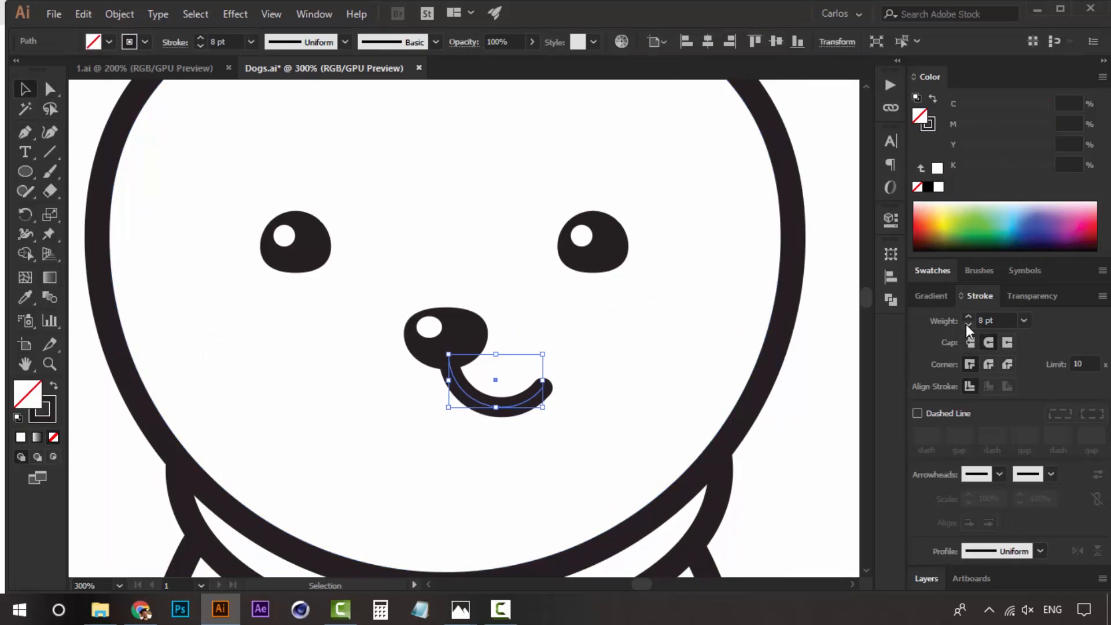
click(823, 434)
click(501, 422)
click(504, 409)
key(Right)
Step: Paste a copy of the mouth arc in front, reflect it horizontally, and move it left to form the mouth's left half
key(a)
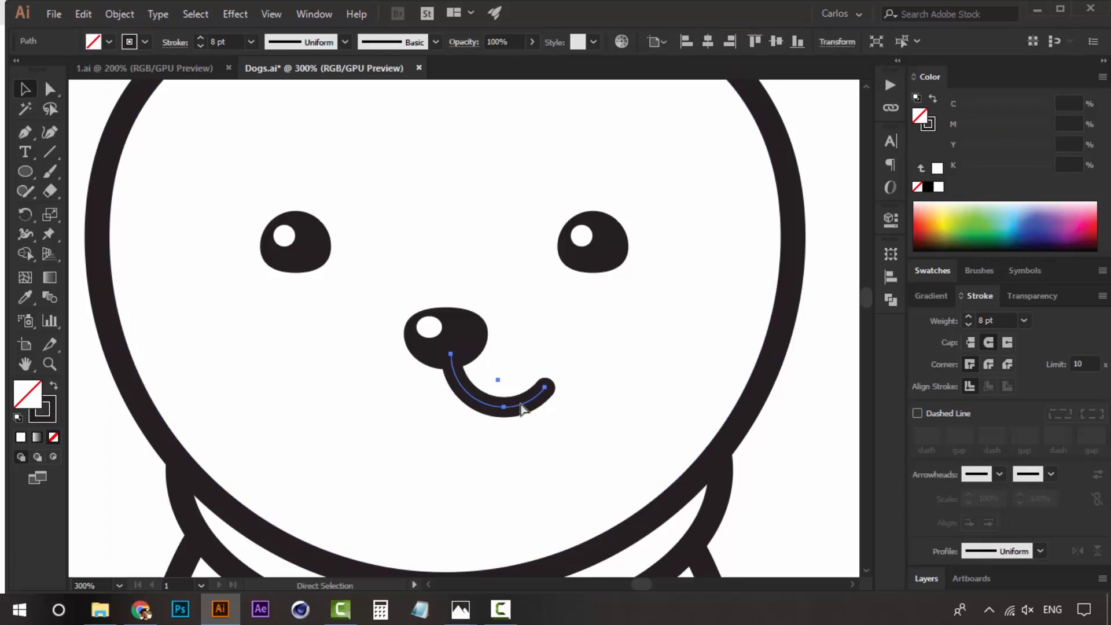
key(v)
right_click(508, 387)
mouse_move(573, 287)
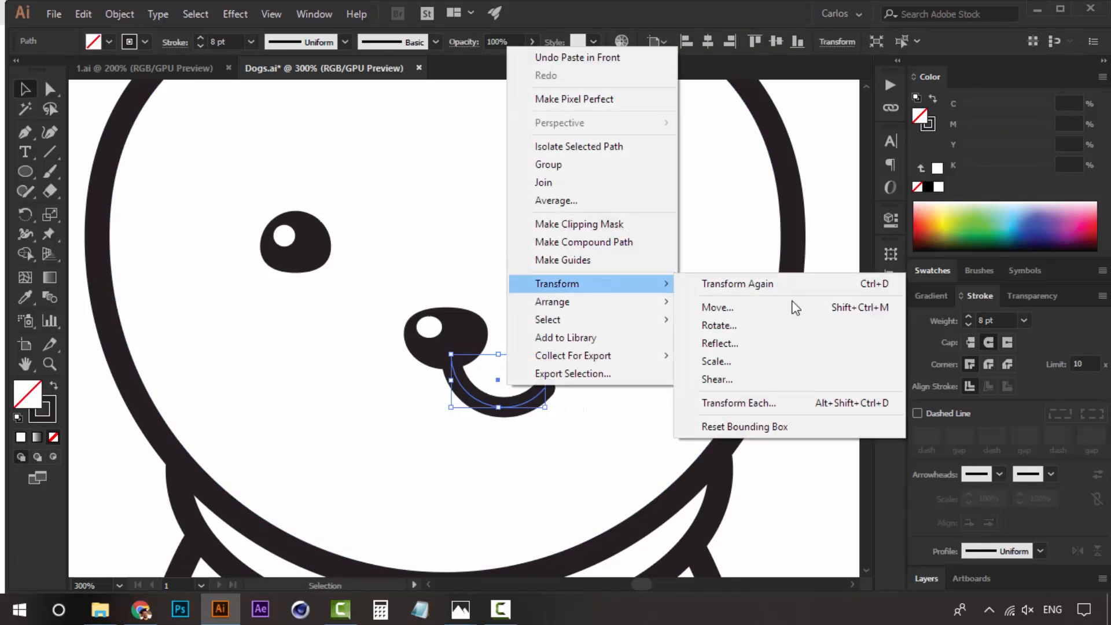
click(768, 343)
click(557, 404)
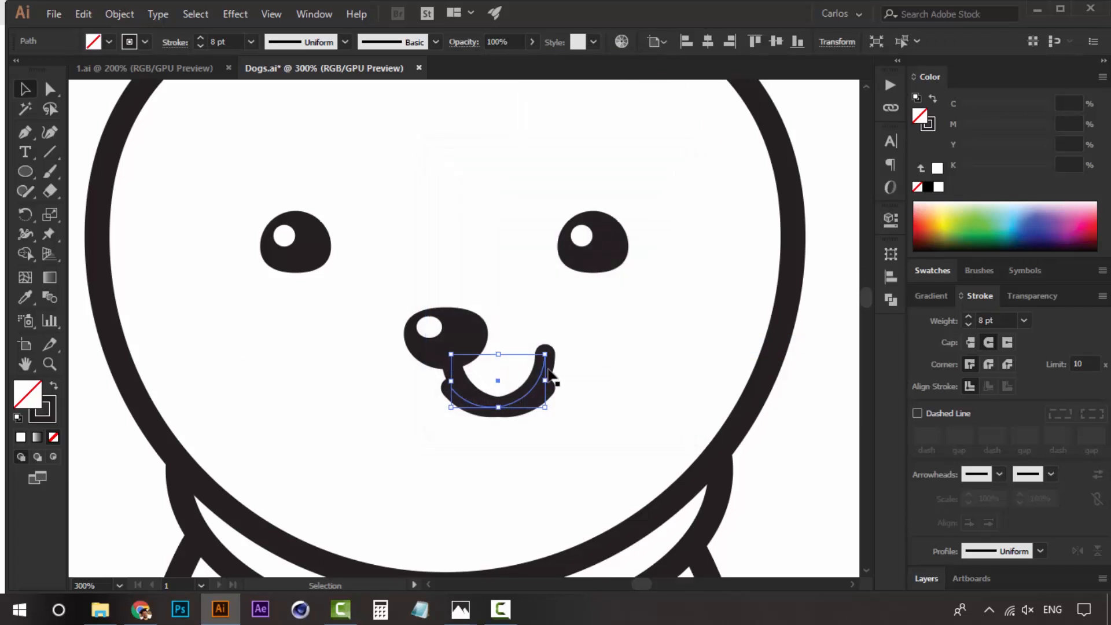
drag(544, 370, 446, 371)
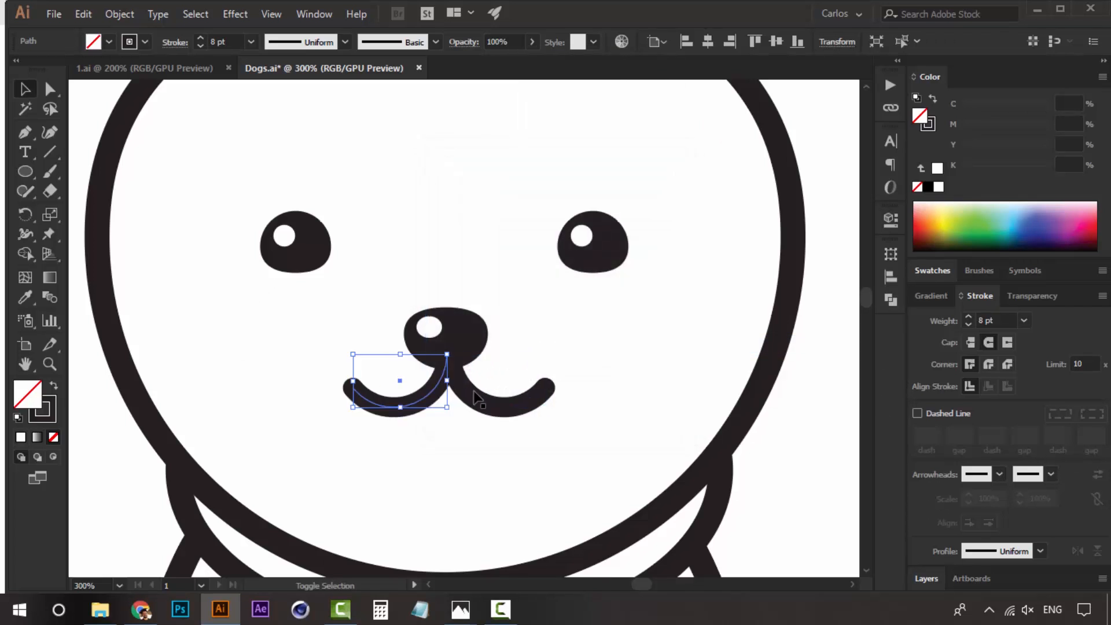
key(Left)
key(Left)
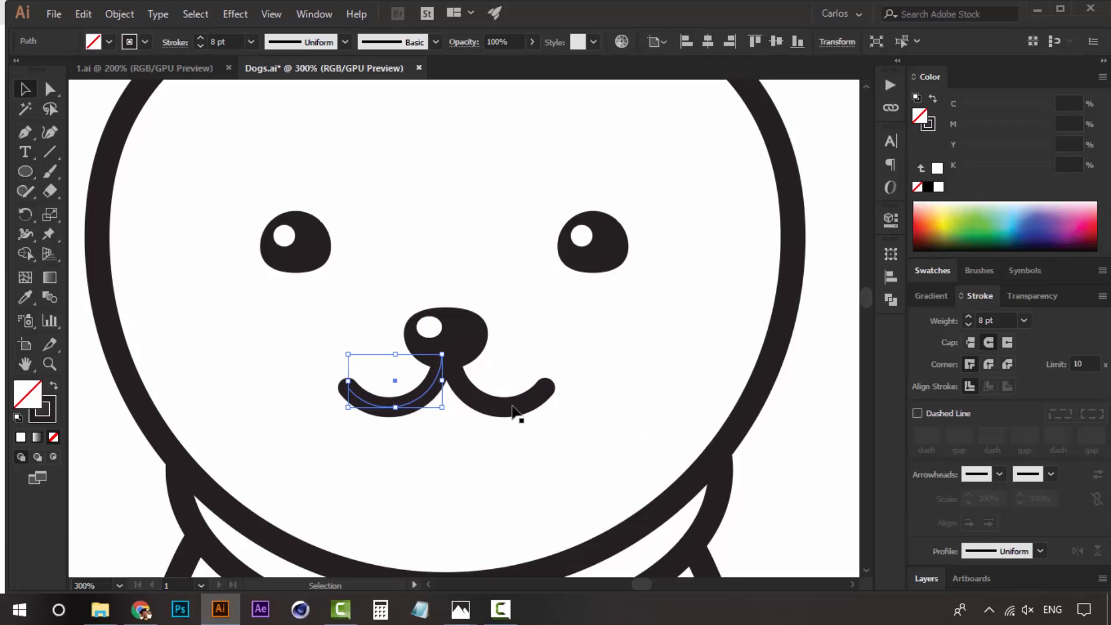
Step: Adjust the right mouth arc horizontally so both arcs sit evenly beneath the nose
click(498, 413)
click(479, 413)
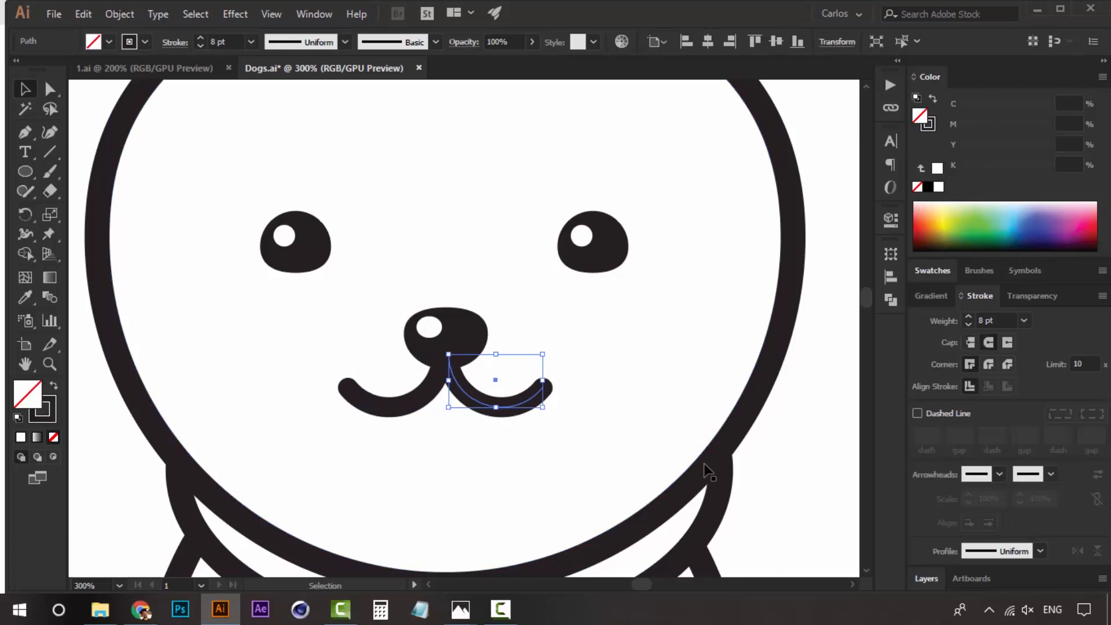
key(Right)
click(806, 495)
key(space)
drag(434, 394, 449, 393)
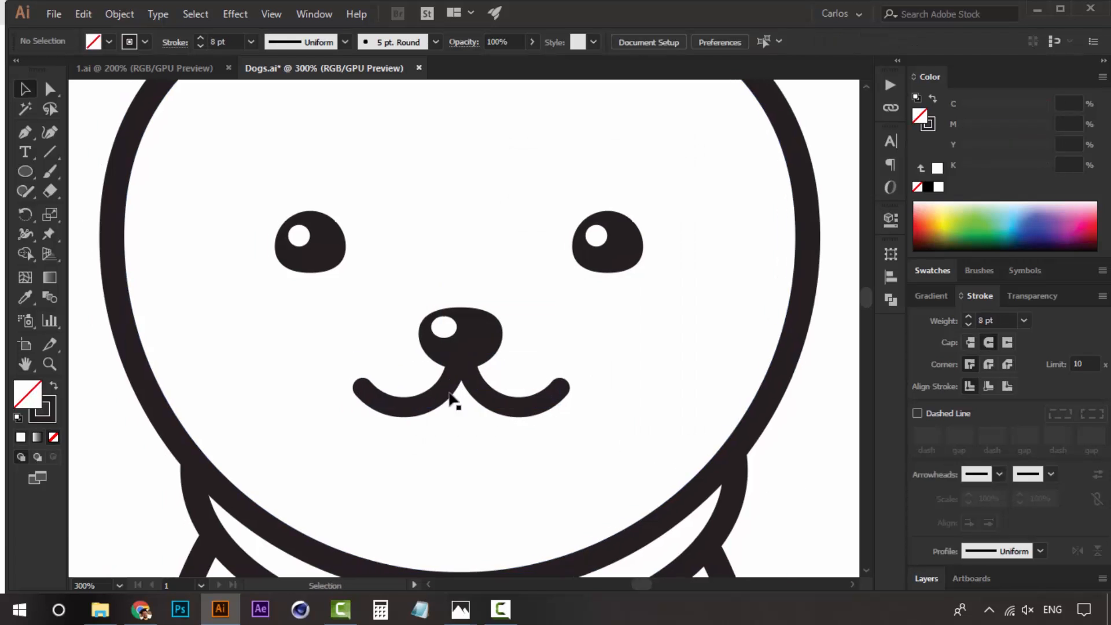
Step: Select both mouth arcs and nudge them down so their upper ends meet the nose's lower edge
click(520, 418)
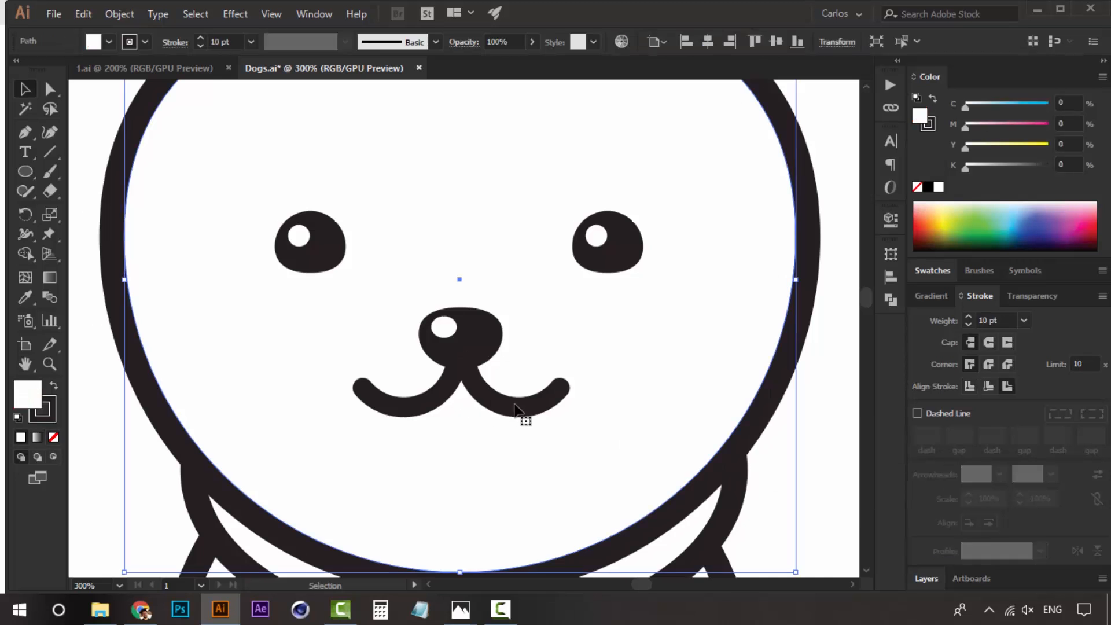
click(509, 407)
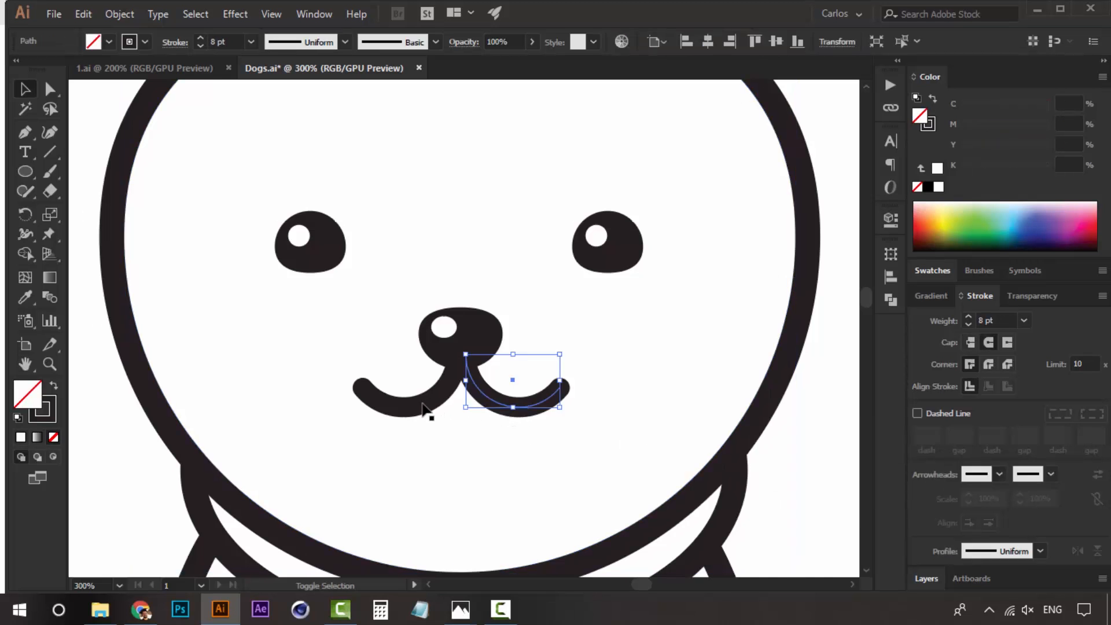
shift+click(434, 415)
key(Down)
key(Down)
key(Down)
key(Down)
key(Down)
key(Down)
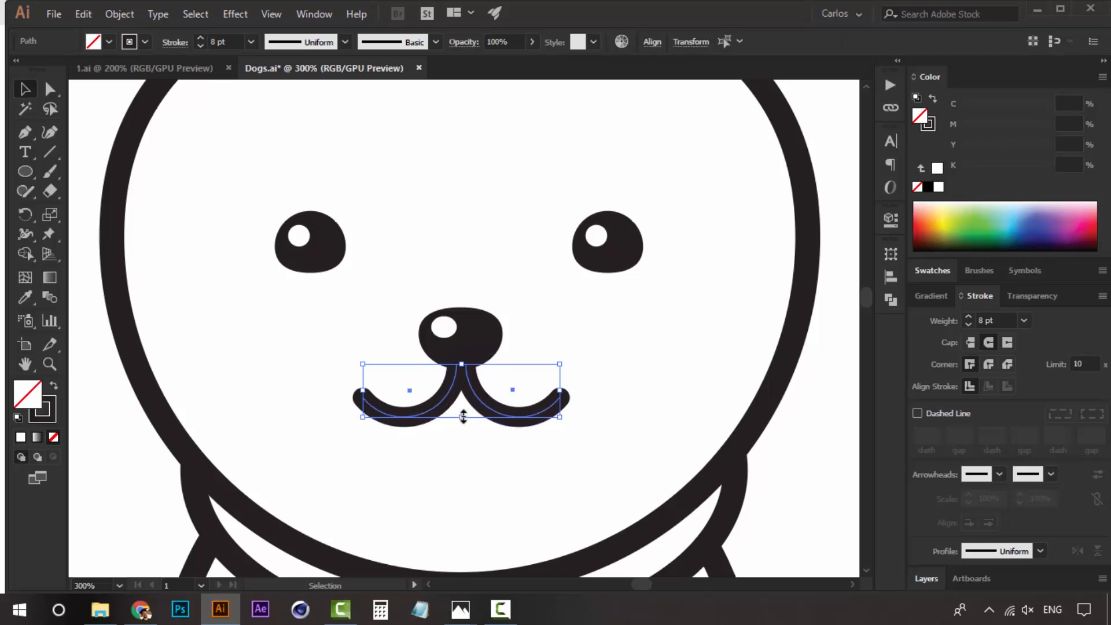
Step: Stretch both mouth arcs downward to make them taller, and nudge them up slightly into the nose
drag(463, 417, 462, 438)
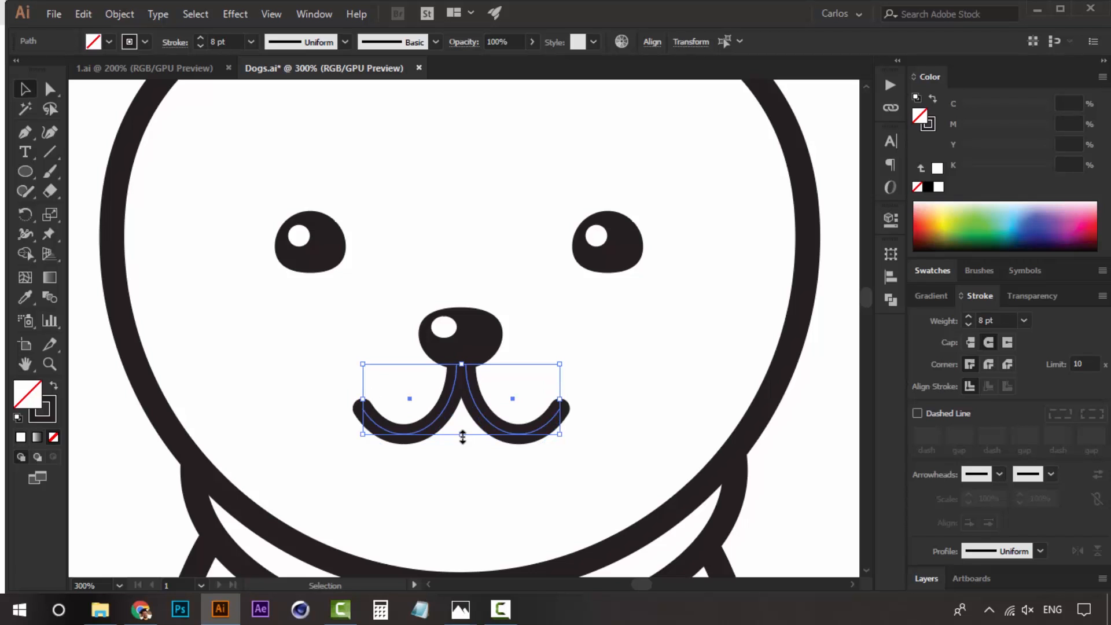
key(Up)
key(Up)
key(Up)
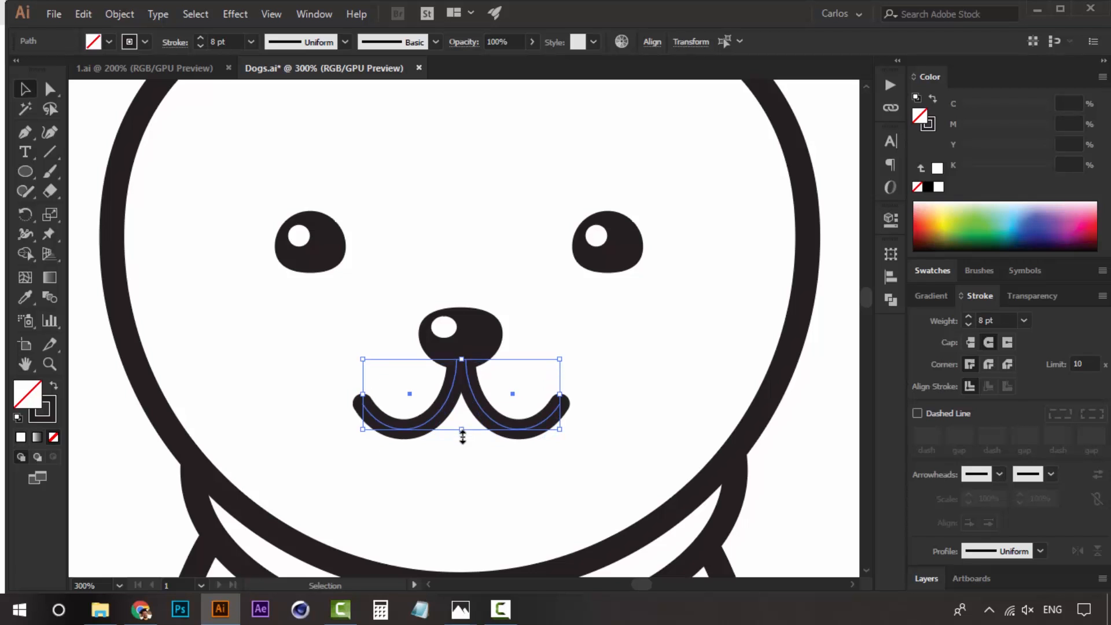
click(819, 496)
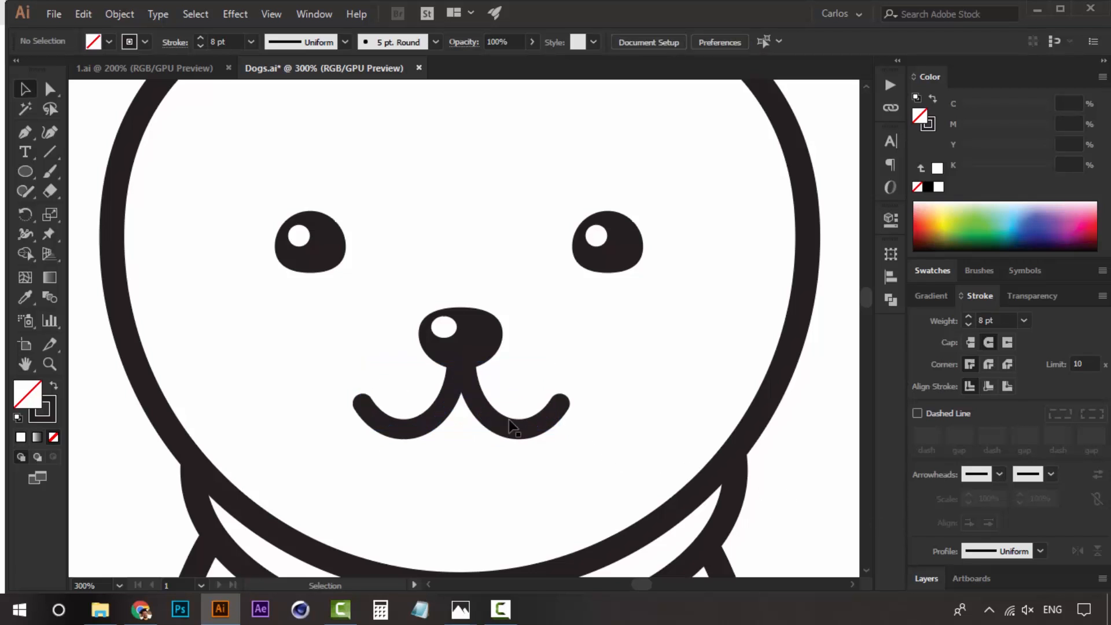
Step: Widen both mouth arcs evenly to each side and nudge them slightly left to centre them under the nose
key(z)
alt+click(454, 380)
alt+click(454, 380)
alt+click(454, 380)
click(479, 314)
click(478, 314)
click(478, 313)
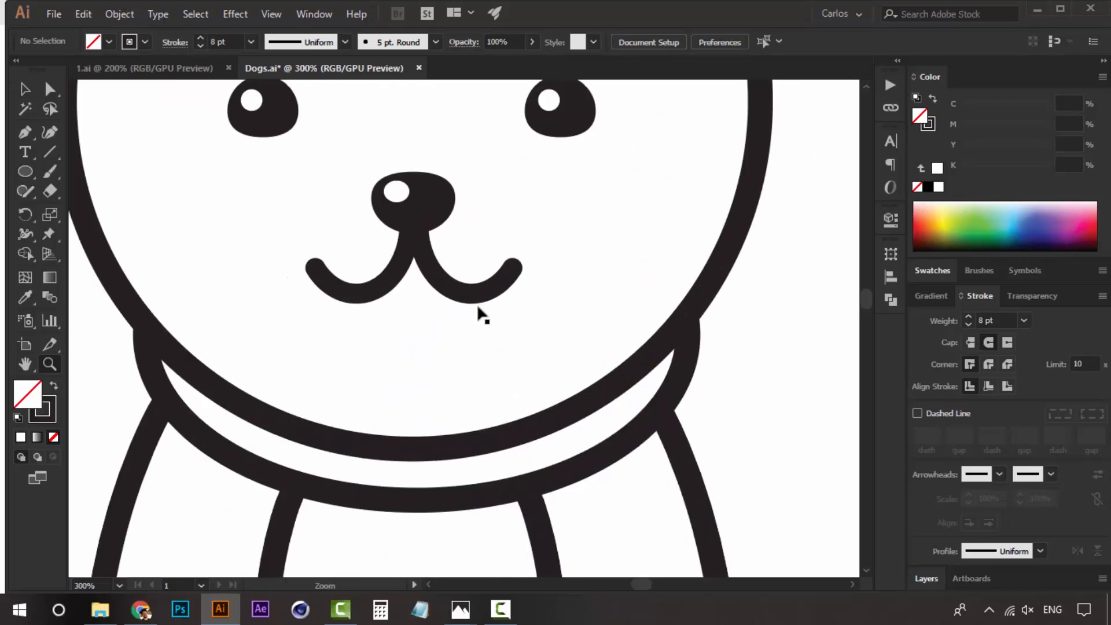
key(v)
click(472, 322)
click(472, 322)
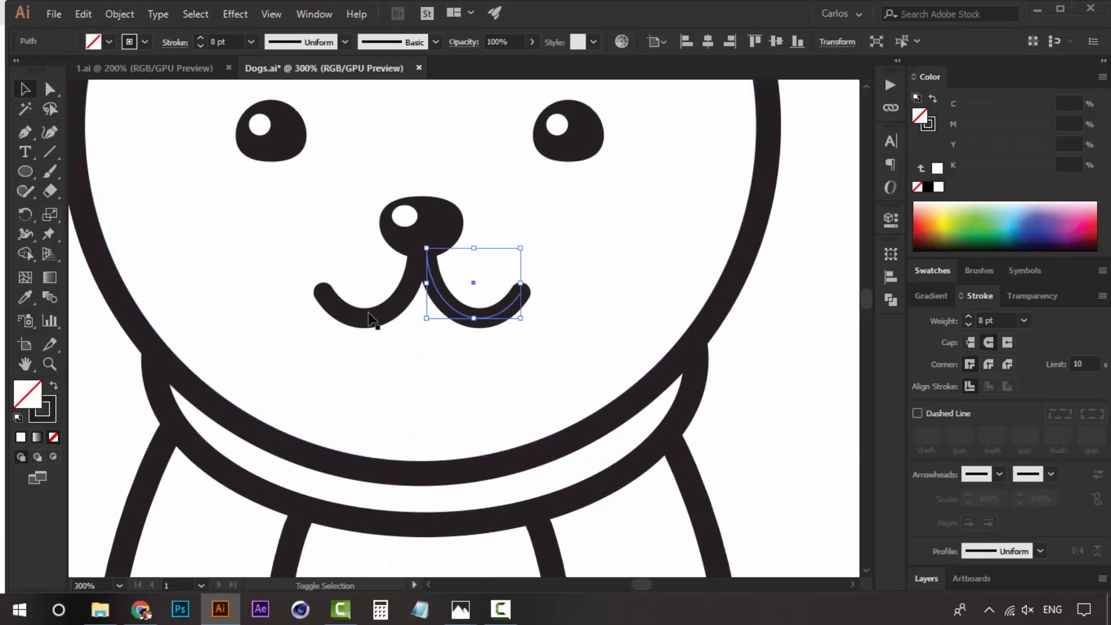
shift+click(372, 319)
drag(524, 283, 537, 287)
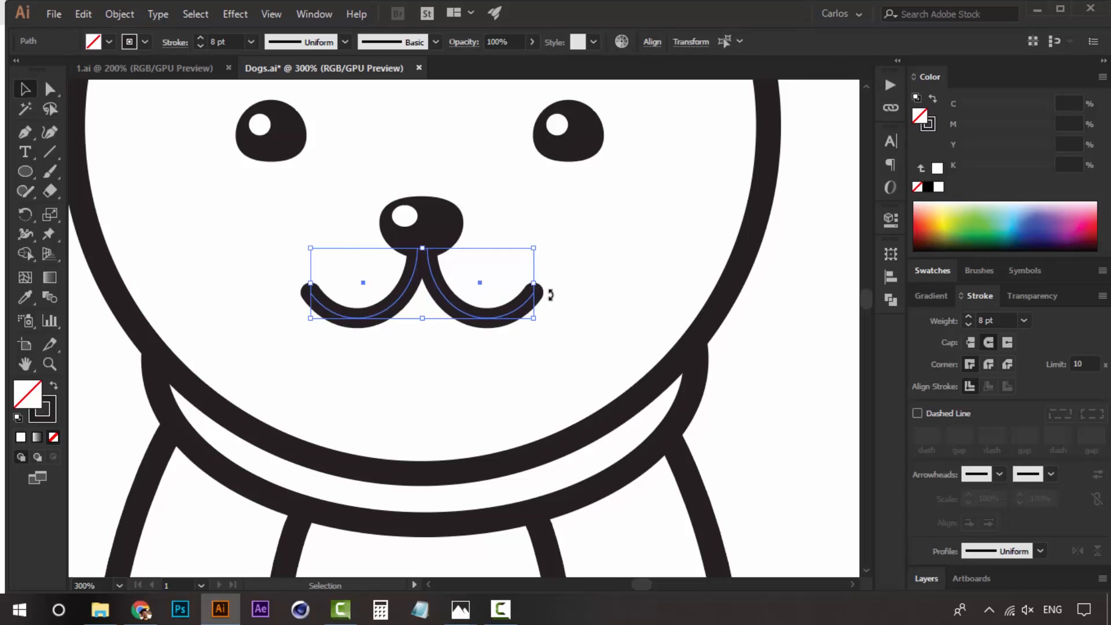
key(Left)
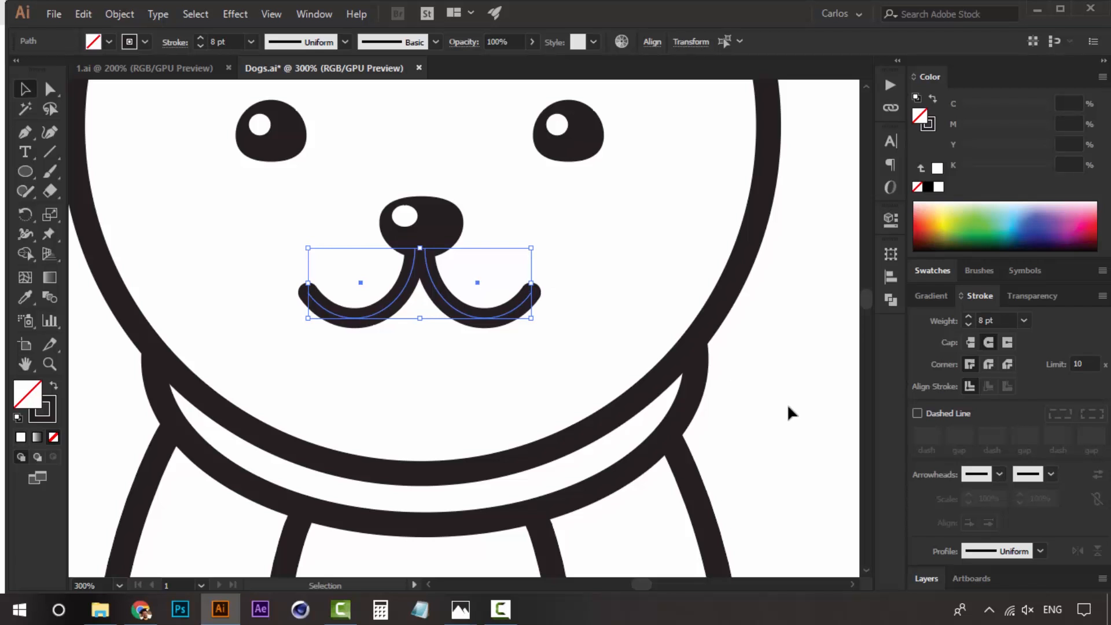
click(789, 407)
Step: Draw a tall, fully rounded rectangle with white fill and 10 pt outline as the tongue, centred below the nose
key(z)
click(443, 333)
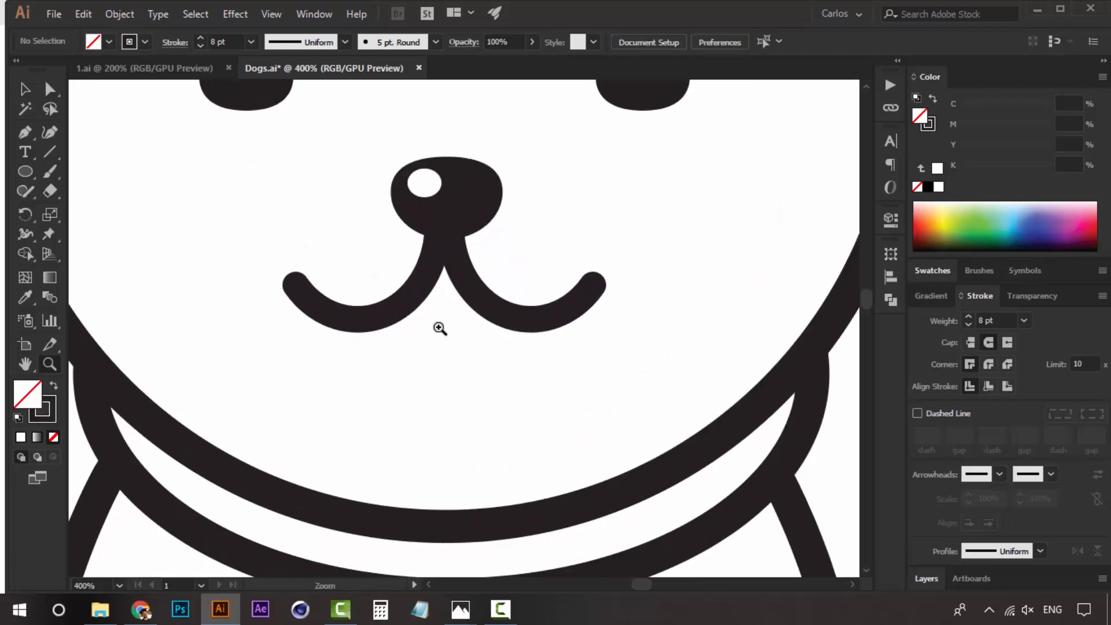
drag(458, 317, 447, 350)
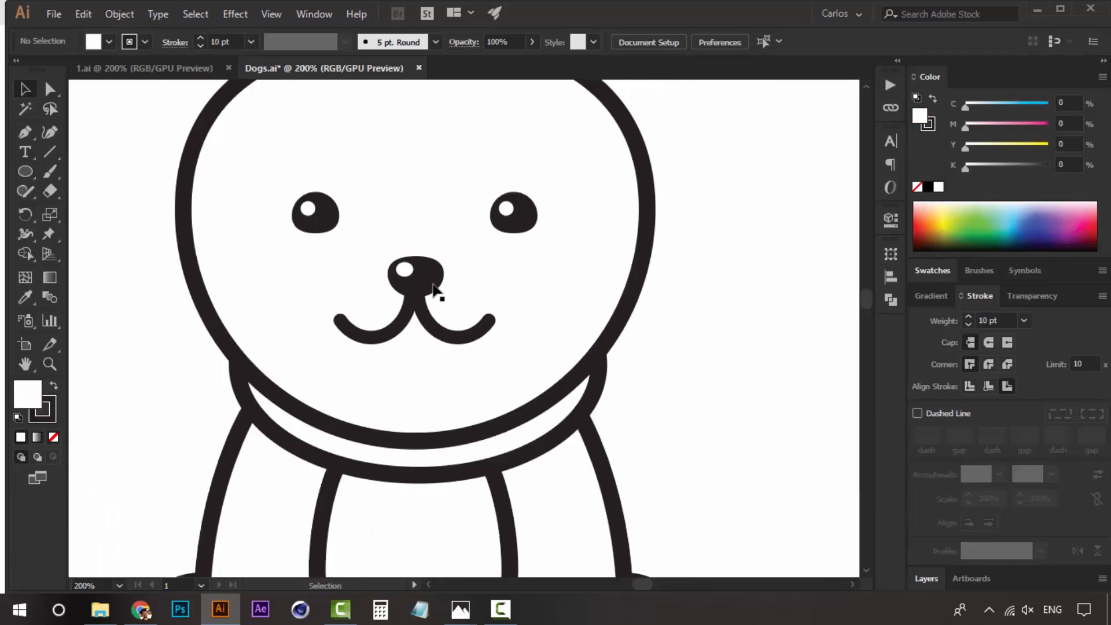
key(x)
key(z)
click(421, 302)
drag(481, 392, 460, 353)
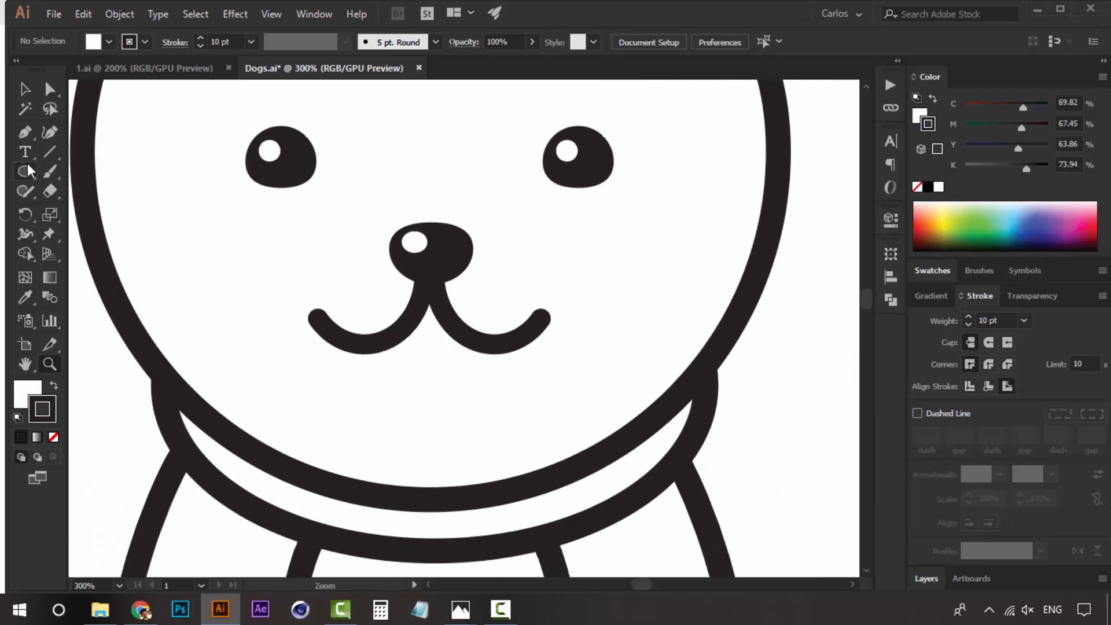
drag(26, 164, 145, 186)
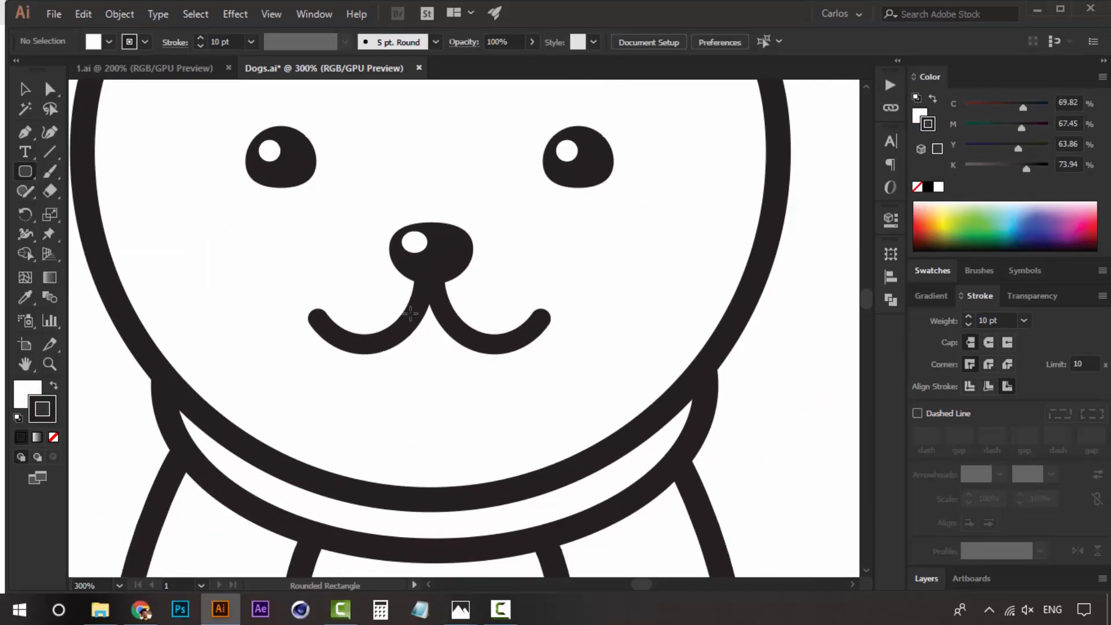
mouse_move(410, 290)
mouse_down()
mouse_move(462, 425)
mouse_move(474, 429)
mouse_move(455, 390)
mouse_up()
key(Left)
key(Right)
key(v)
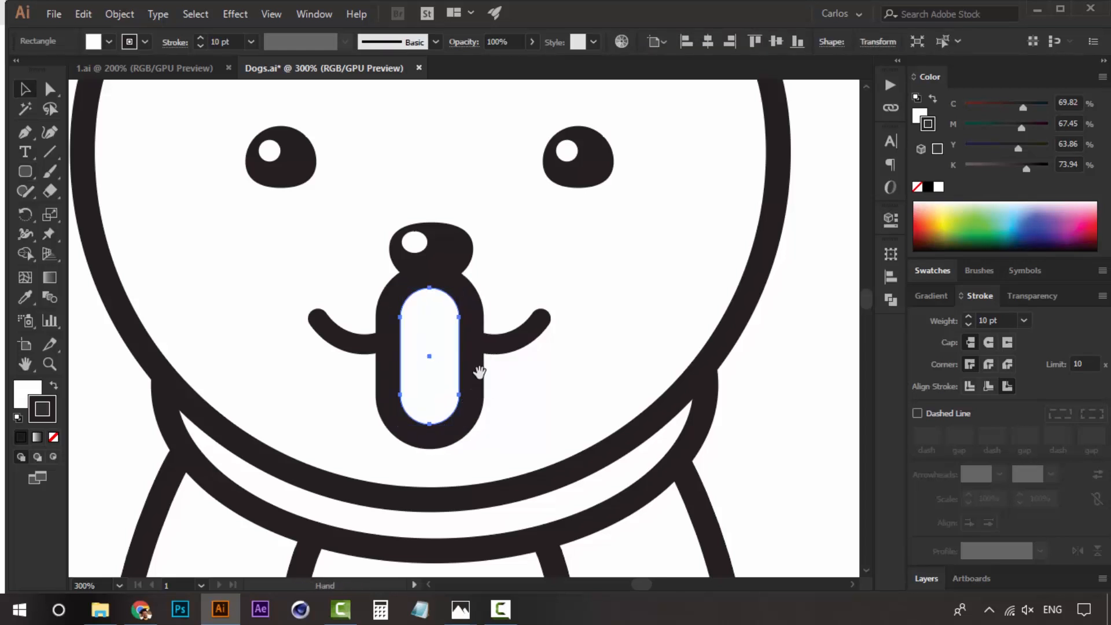
Step: Bring both mouth arcs to the front of the tongue shape
scroll(492, 379, up, 1)
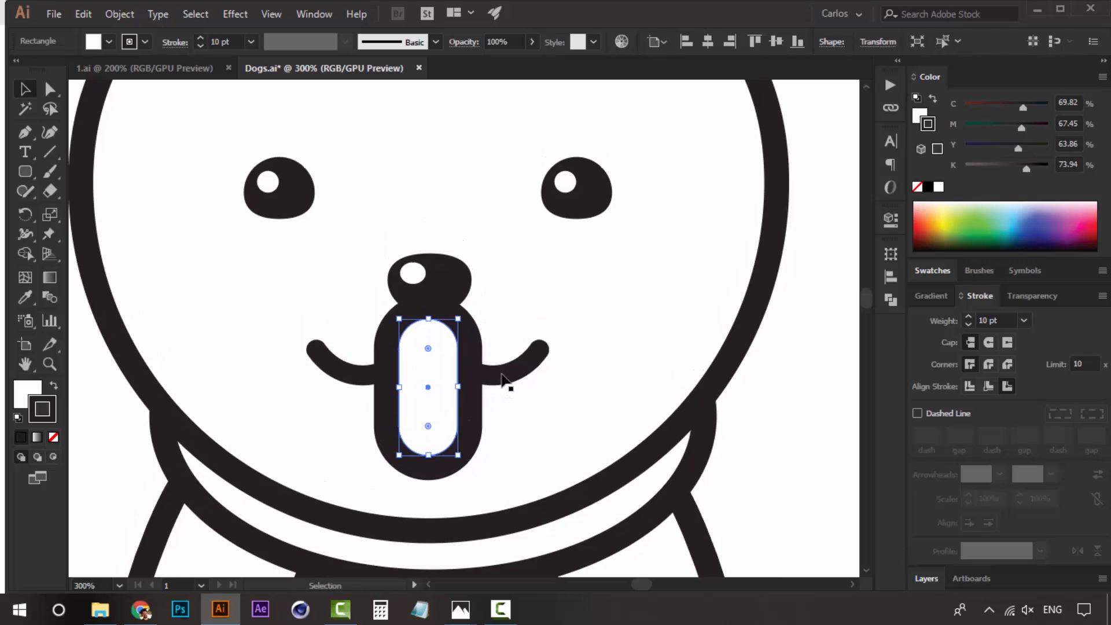
click(355, 376)
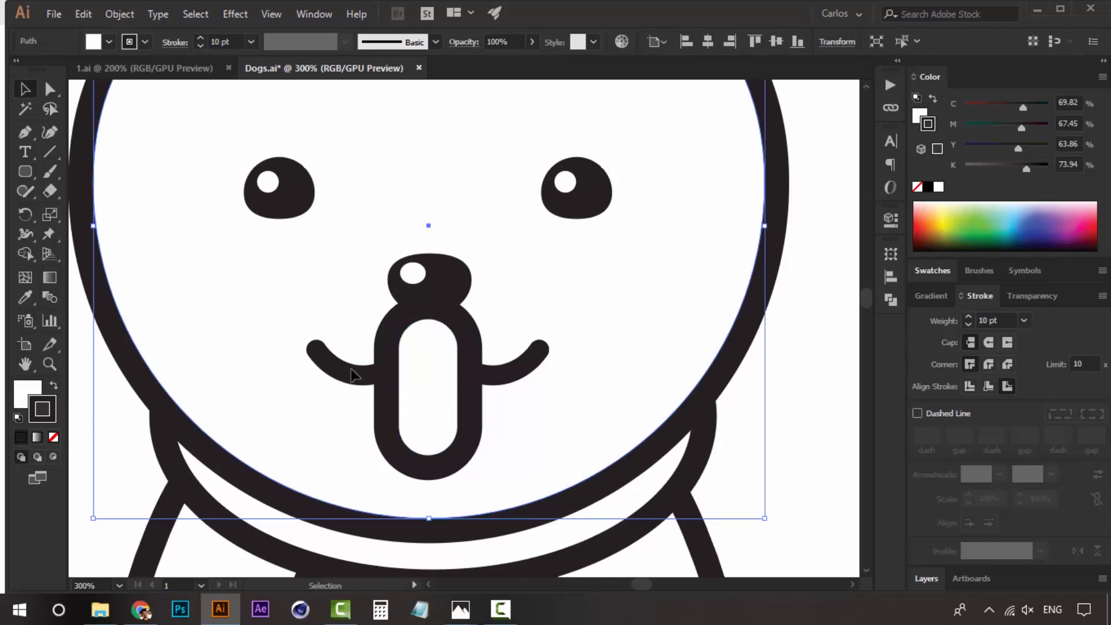
click(364, 380)
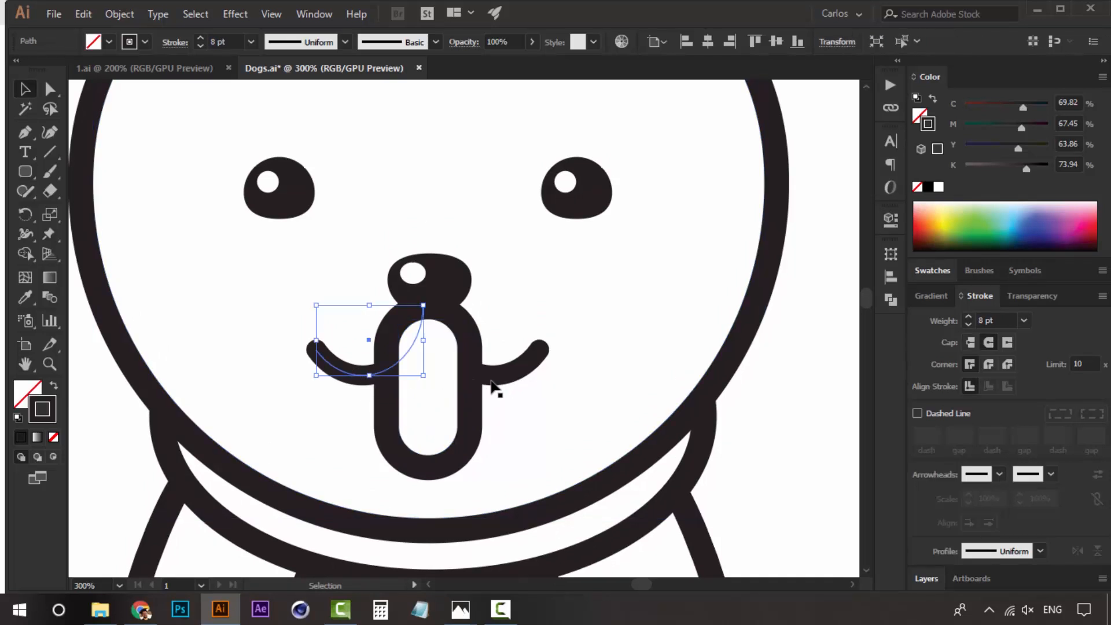
shift+click(511, 380)
right_click(512, 382)
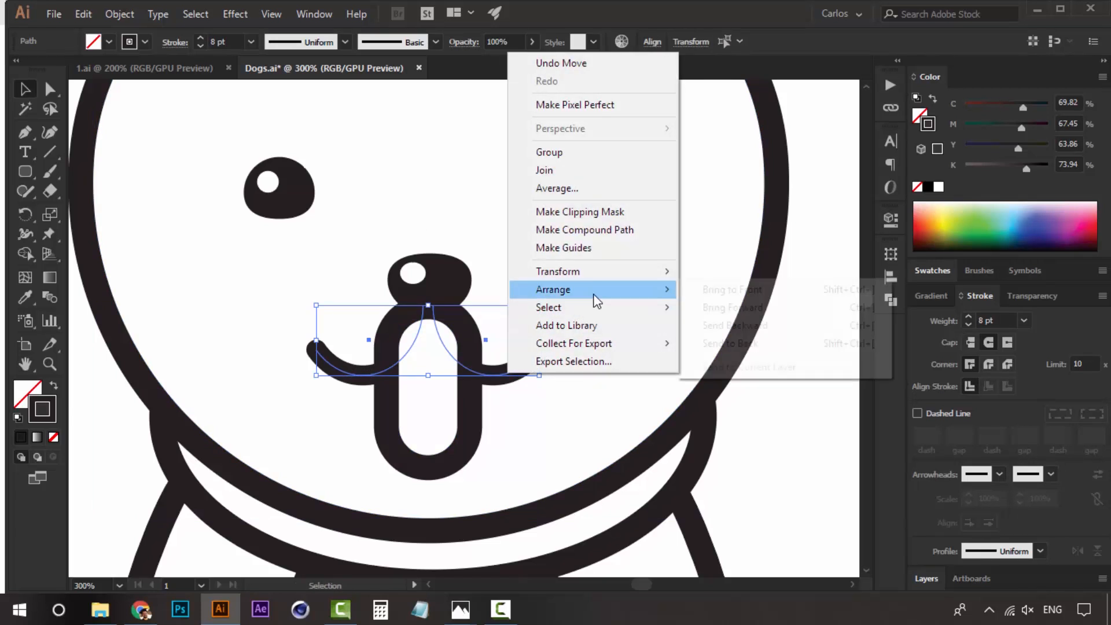
mouse_move(595, 296)
click(711, 291)
click(746, 451)
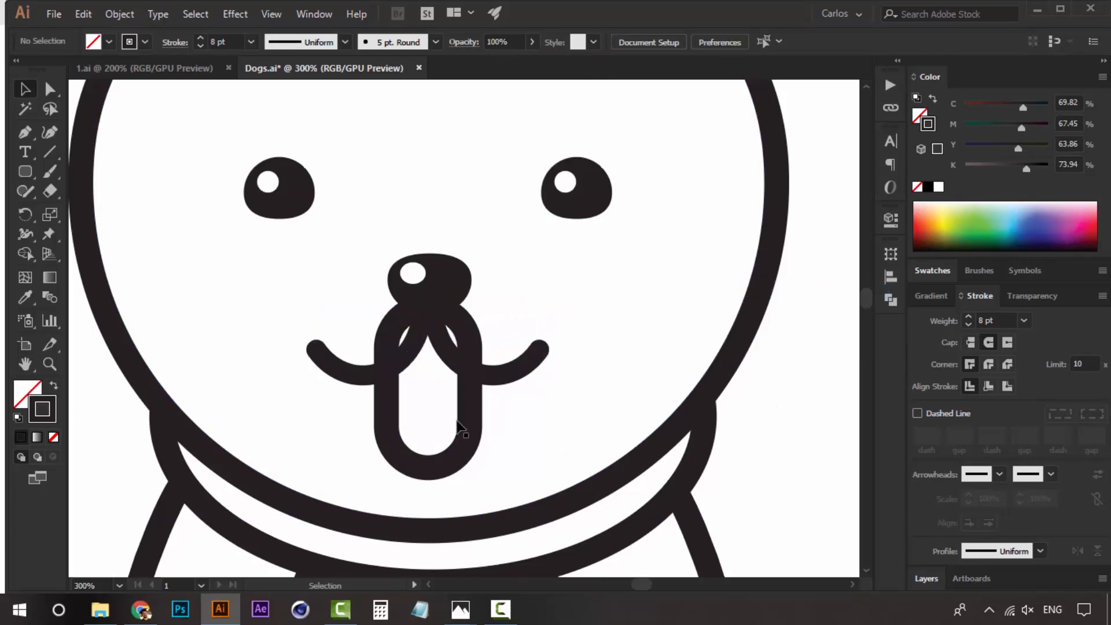
Step: Set the outline weight of the tongue shape below the nose to 7 pt
click(442, 411)
ctrl+click(443, 410)
drag(436, 357, 424, 407)
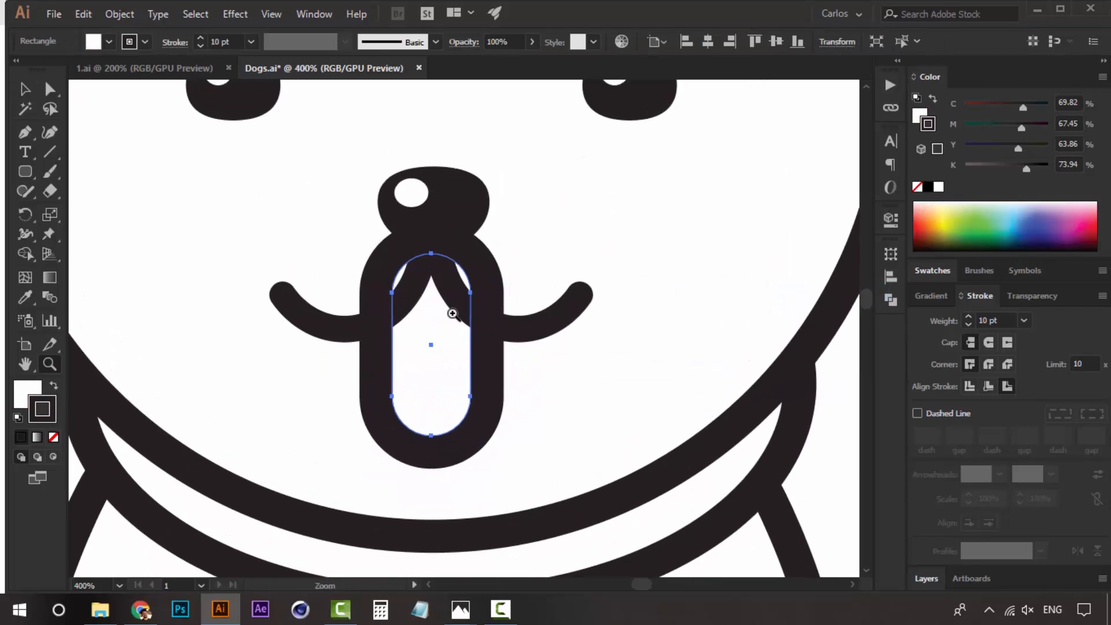
click(458, 301)
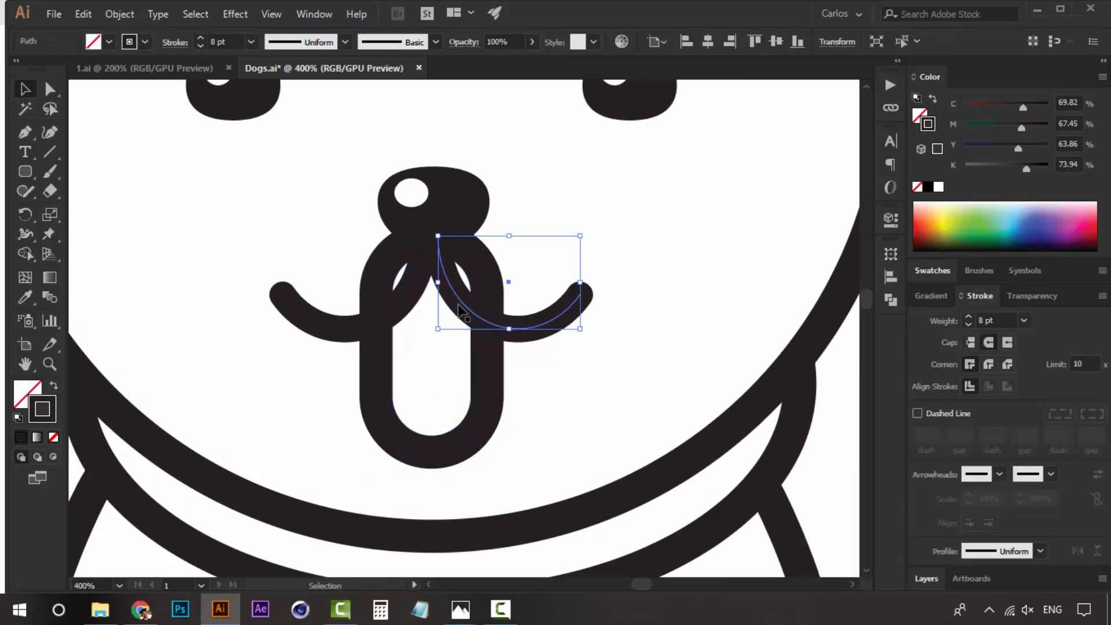
click(470, 418)
click(969, 324)
click(968, 325)
click(968, 325)
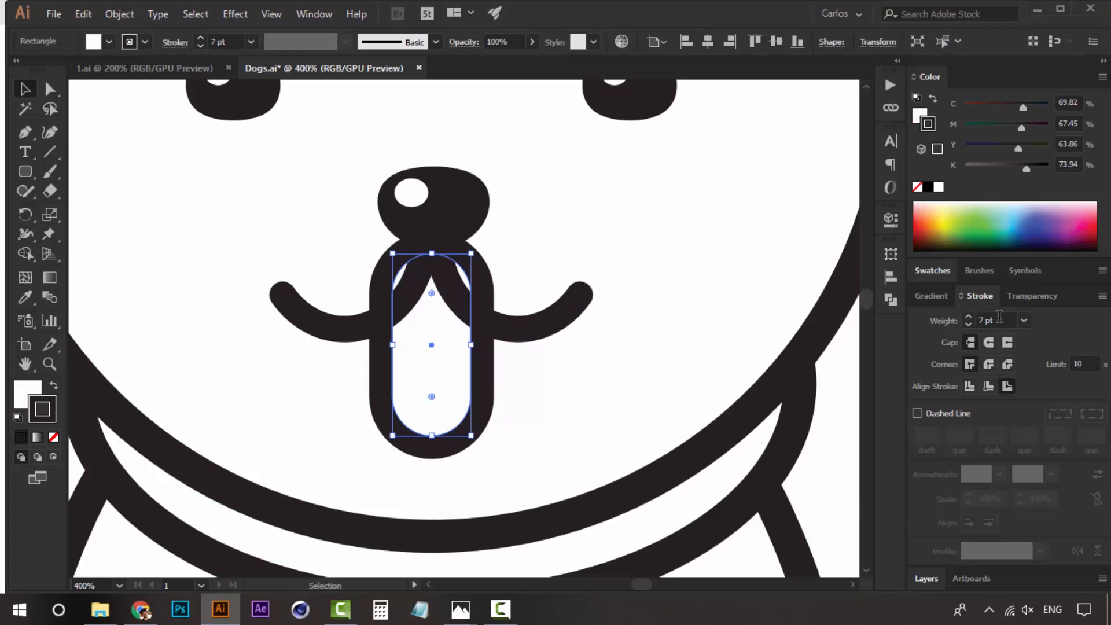
Step: Fill both mouth arcs with white and move the tongue slightly down so its upper end hides beneath them
click(516, 332)
key(shift+ctrl+F9)
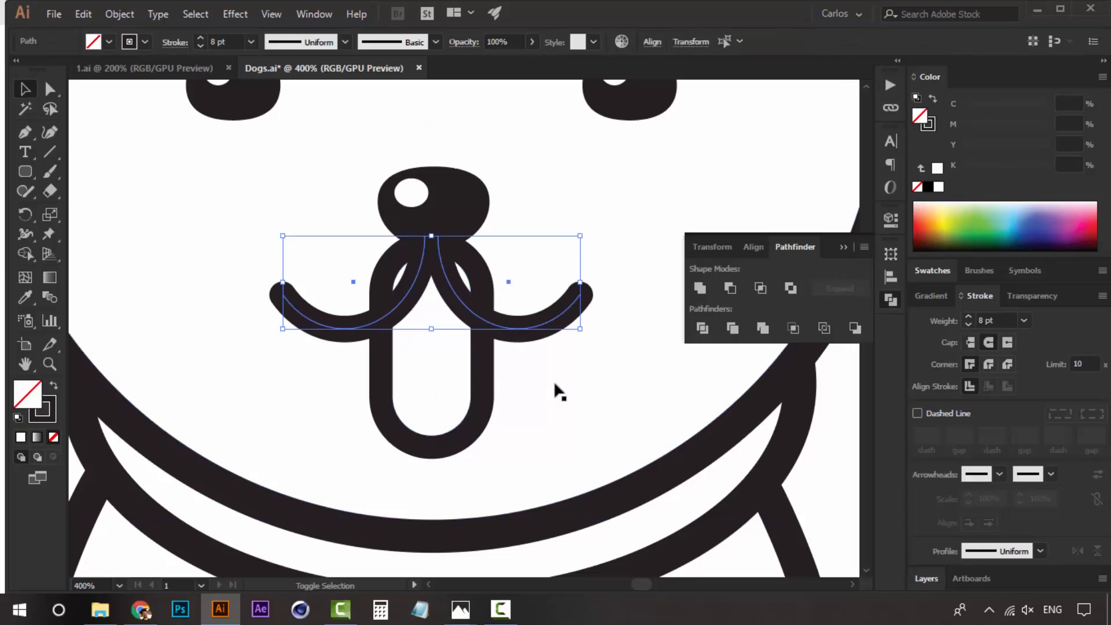
click(937, 168)
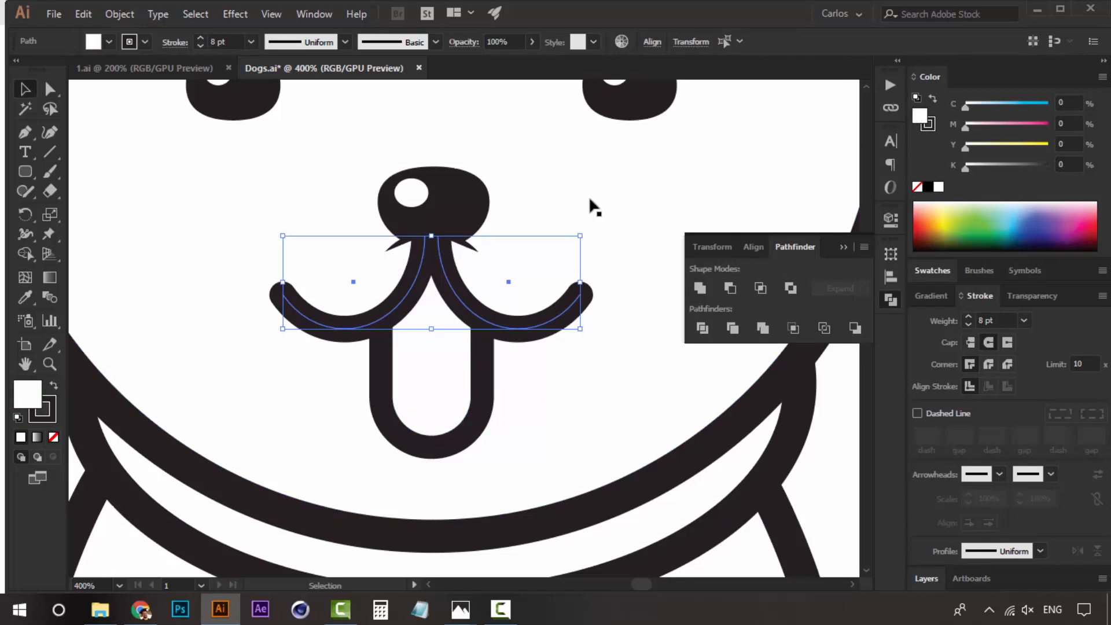
click(516, 229)
click(431, 372)
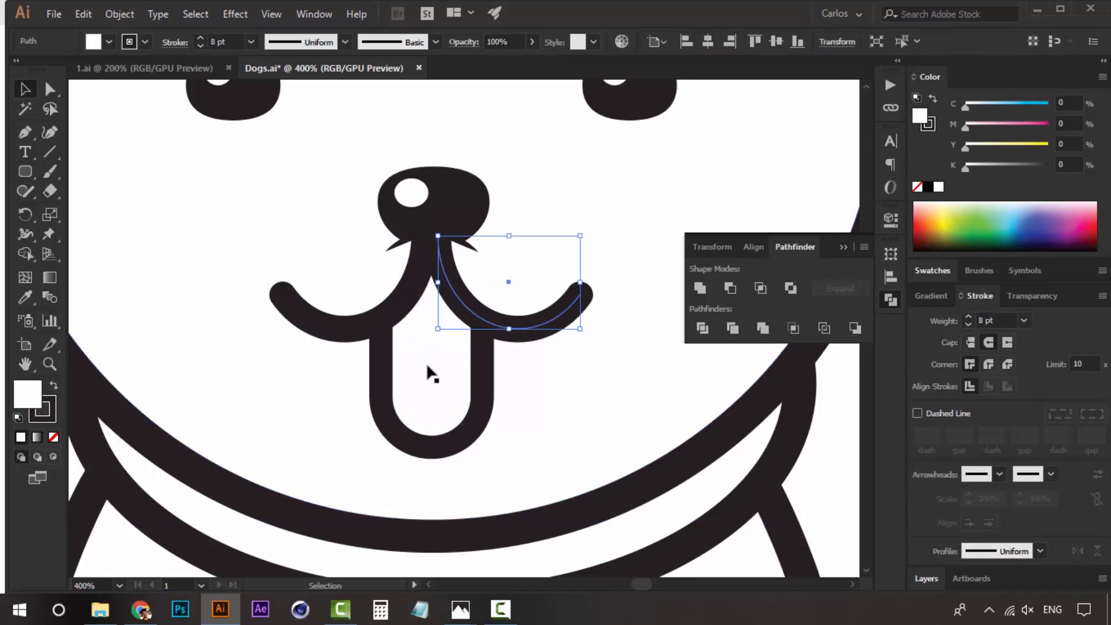
drag(438, 374, 442, 375)
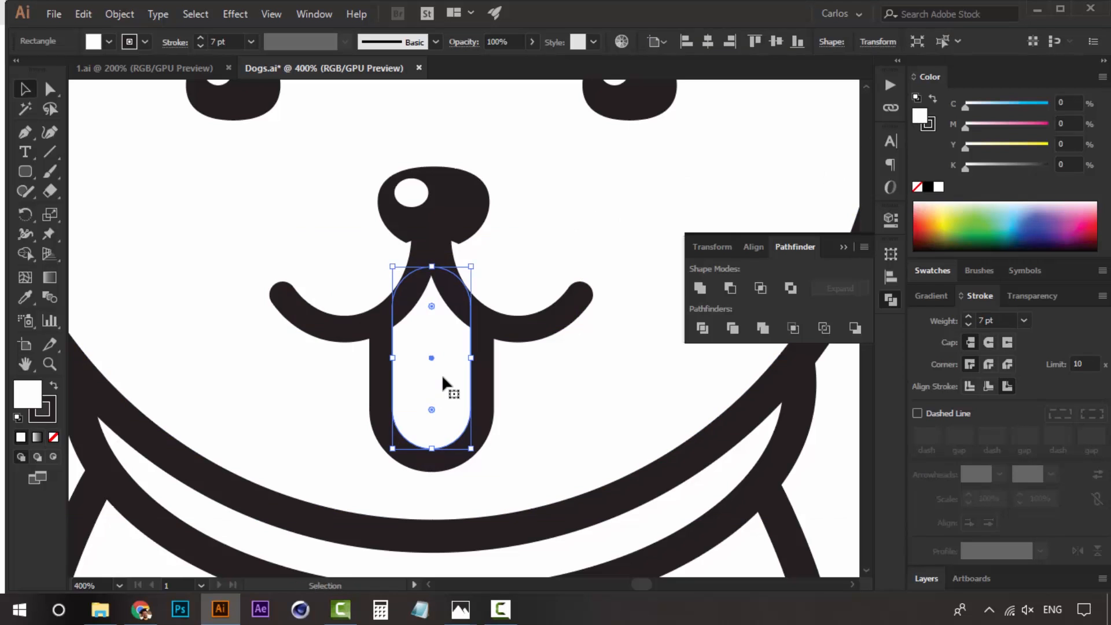
click(444, 239)
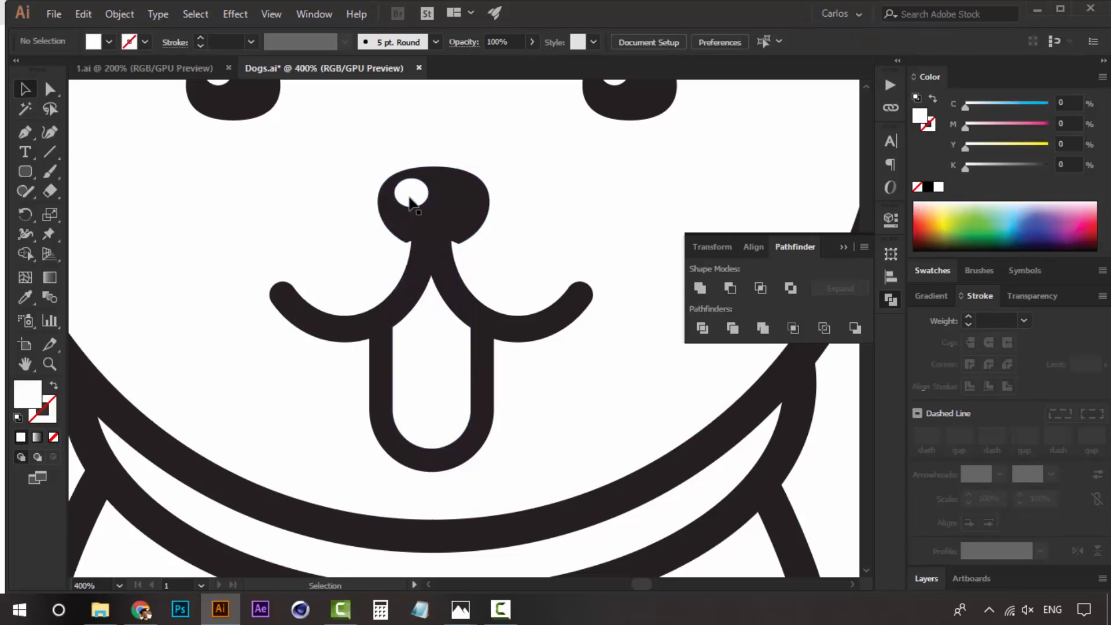
Step: Bring the nose group to the front, above the mouth arcs
right_click(410, 199)
mouse_move(559, 378)
click(631, 375)
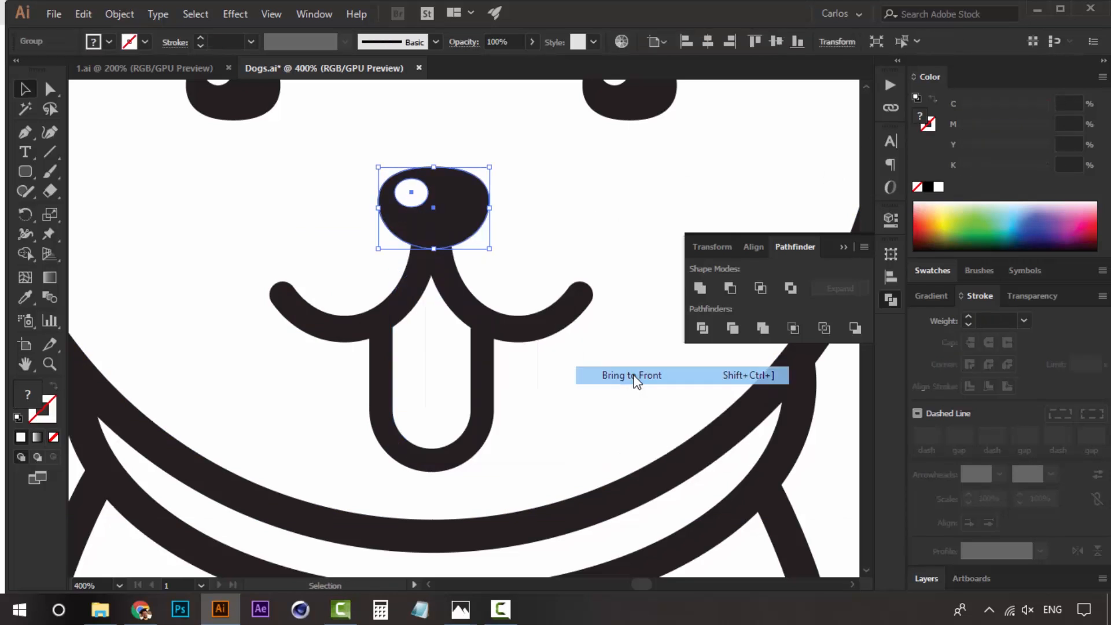
click(526, 199)
click(474, 394)
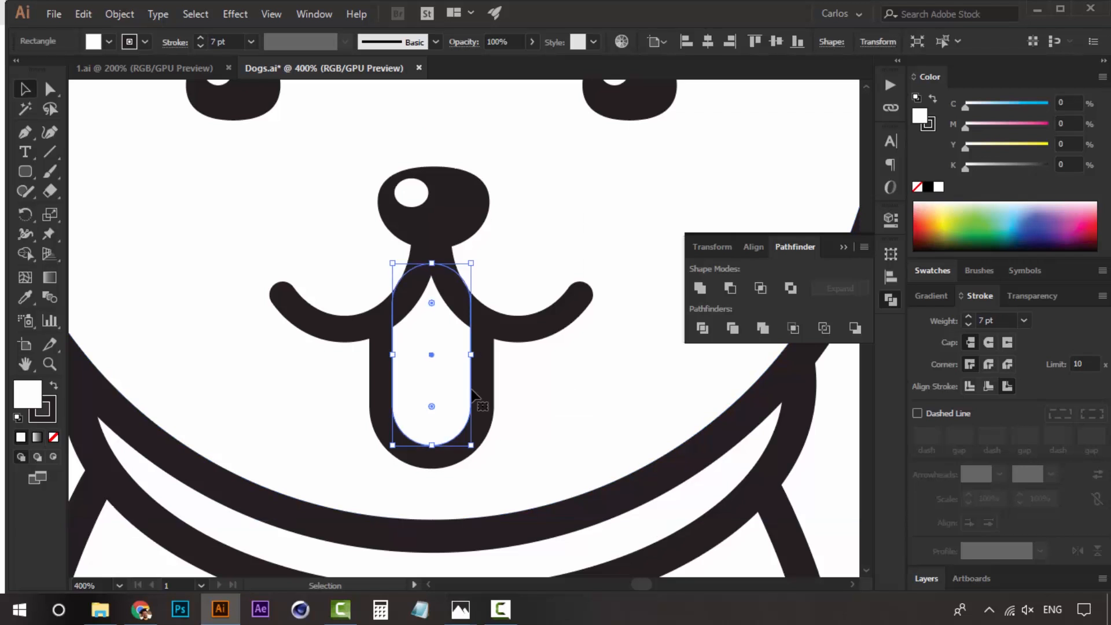
click(496, 444)
key(a)
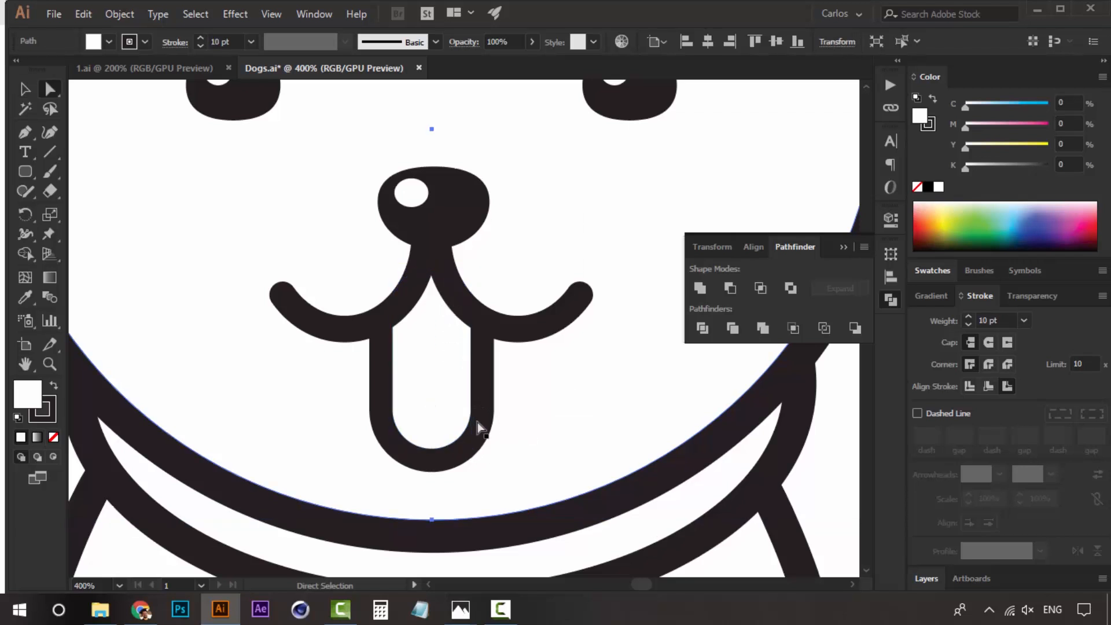
click(471, 409)
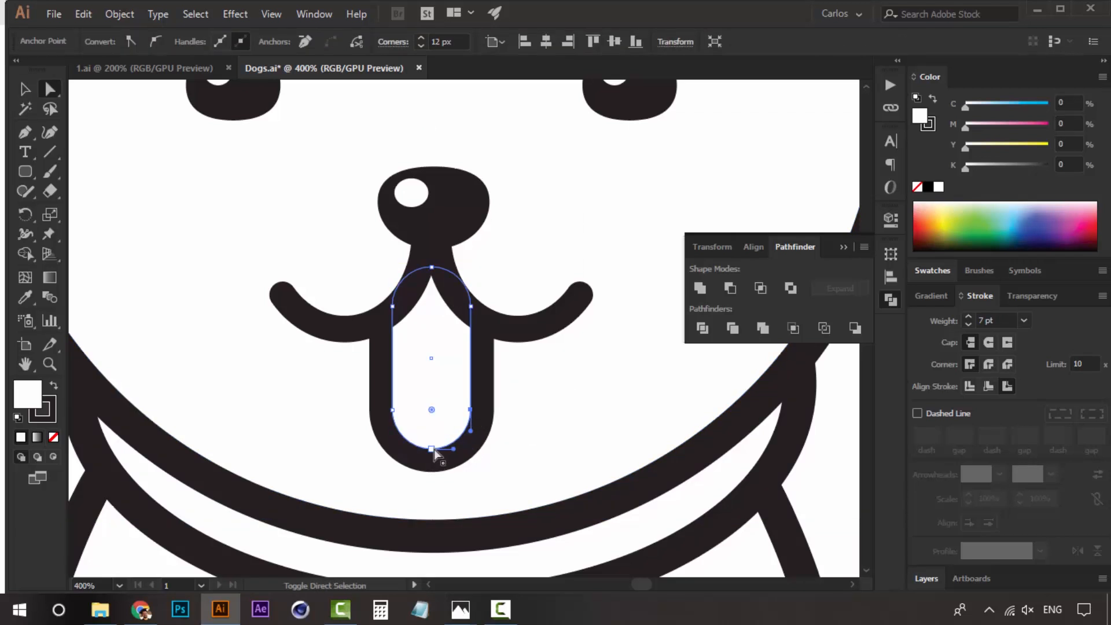
shift+click(432, 449)
shift+click(392, 410)
mouse_move(391, 410)
mouse_down()
mouse_move(392, 385)
mouse_move(410, 417)
mouse_up()
key(ctrl+z)
click(507, 457)
key(ctrl+y)
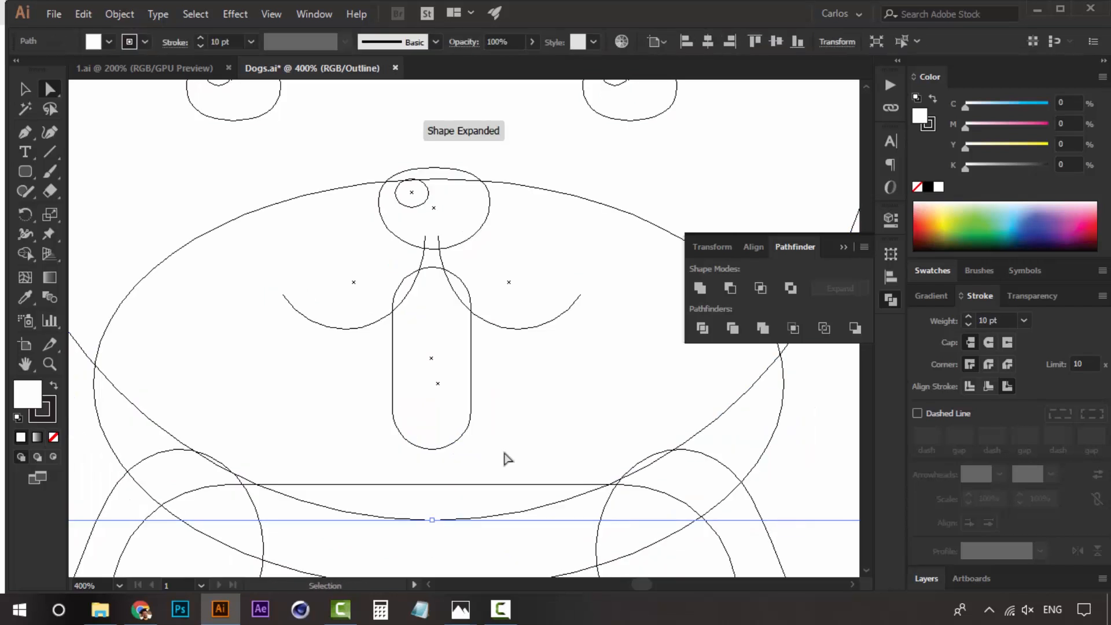
drag(493, 411, 429, 415)
key(ctrl+y)
key(ctrl+z)
click(515, 430)
Step: Shorten the tongue by raising only its lower anchor points, keeping the rounded end, using outline view to select them
key(ctrl+y)
click(500, 418)
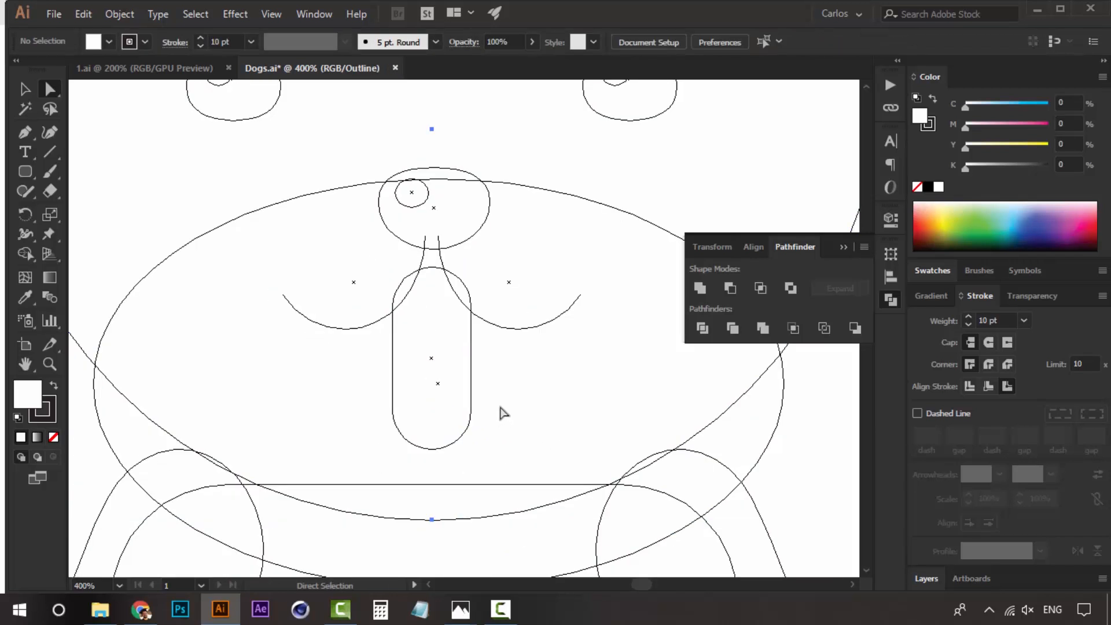
drag(504, 400, 367, 475)
click(431, 446)
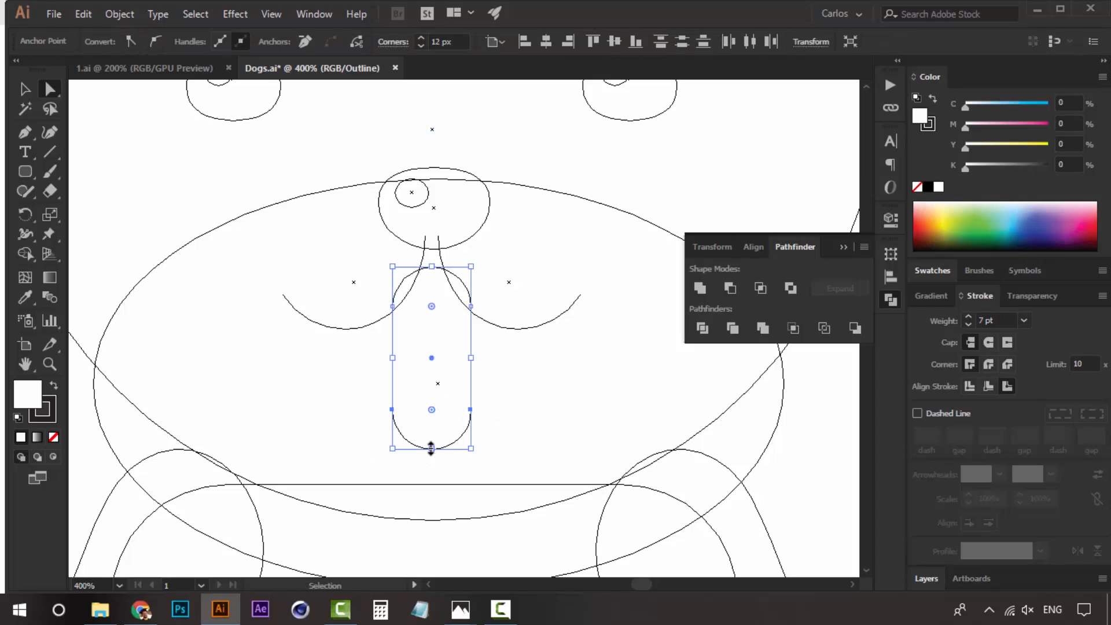
key(ctrl+y)
drag(432, 448, 433, 415)
click(539, 416)
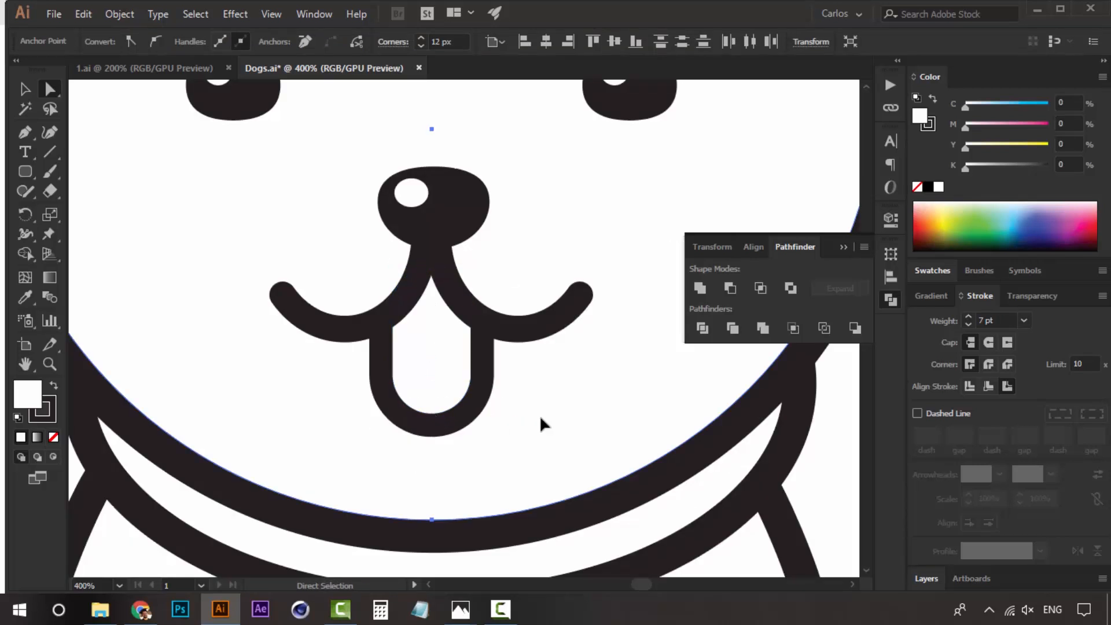
Step: Draw a vertical centre line from the mouth down into the tongue, with a round cap and a 4 pt stroke
click(50, 152)
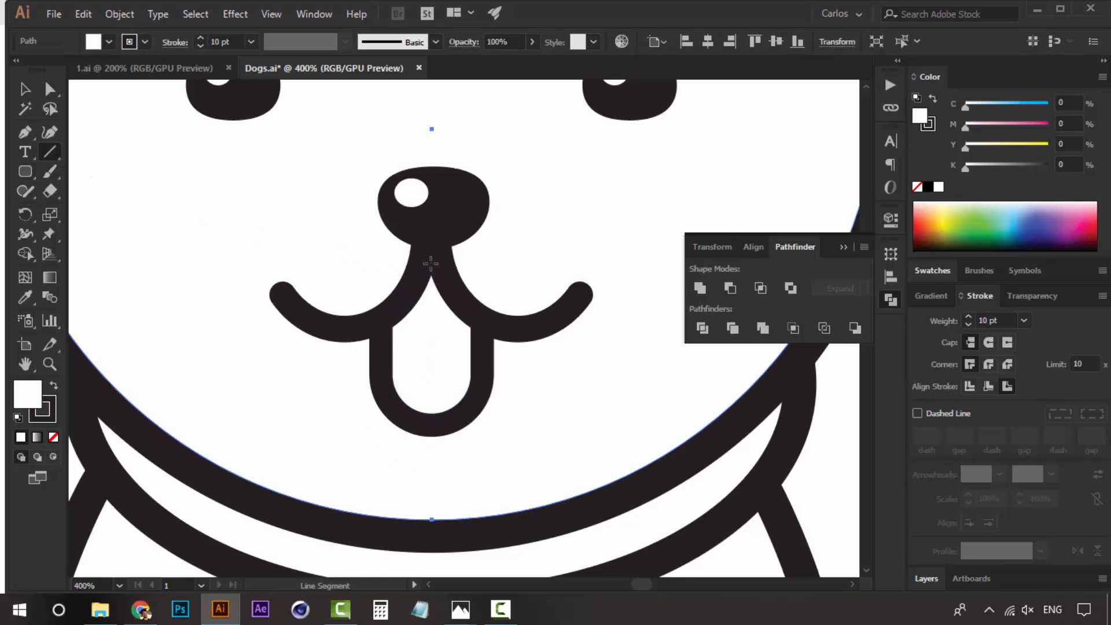
drag(432, 265, 425, 354)
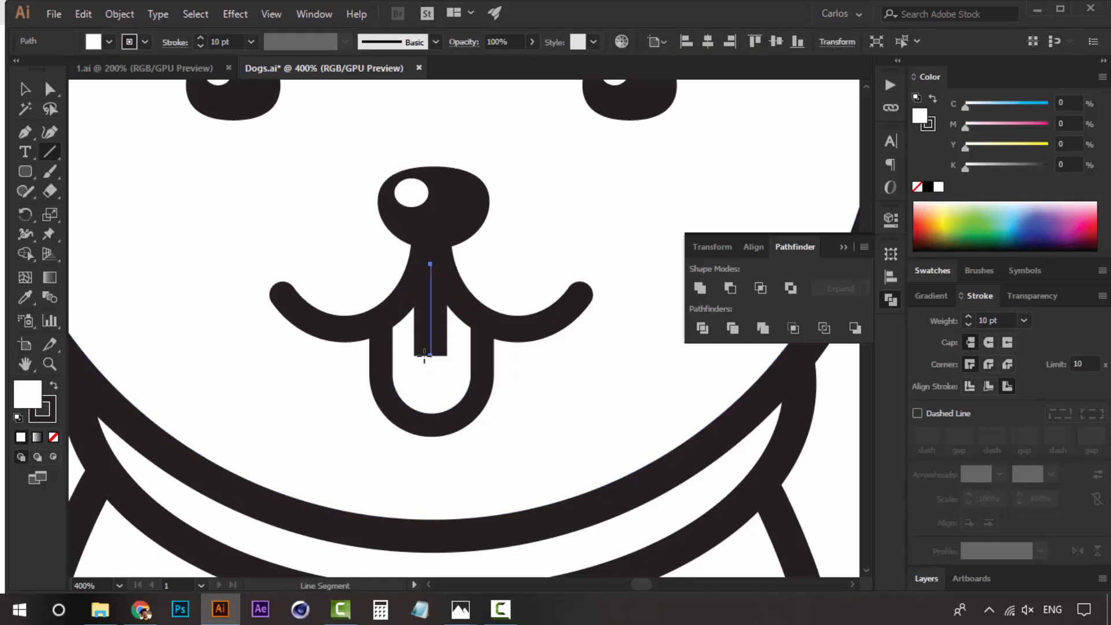
click(988, 343)
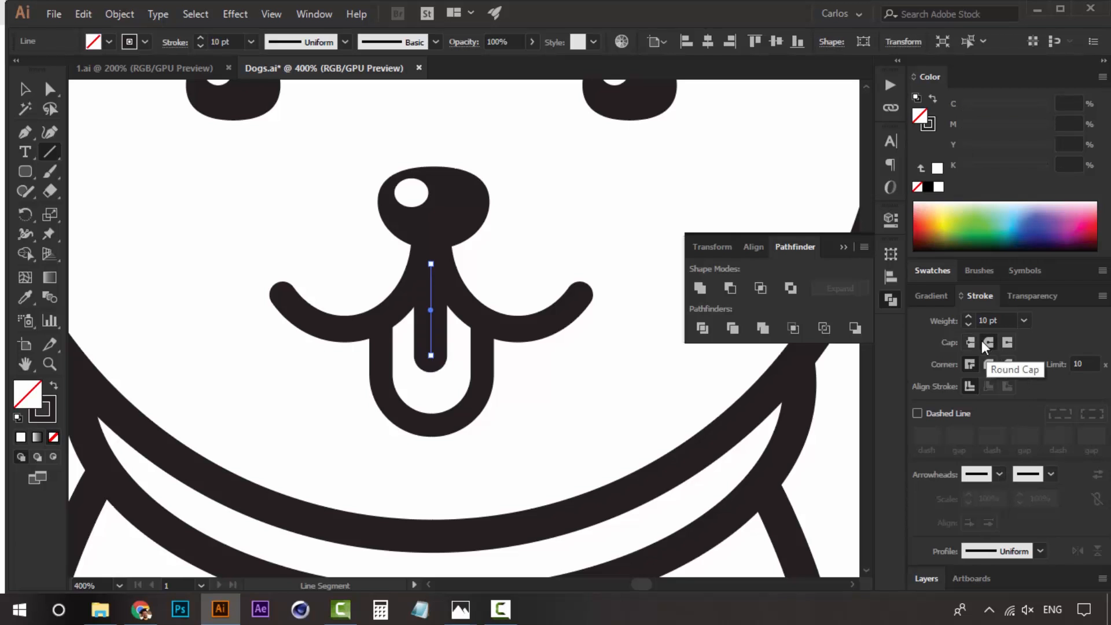
click(969, 324)
click(969, 324)
click(968, 324)
click(969, 324)
click(969, 324)
click(969, 324)
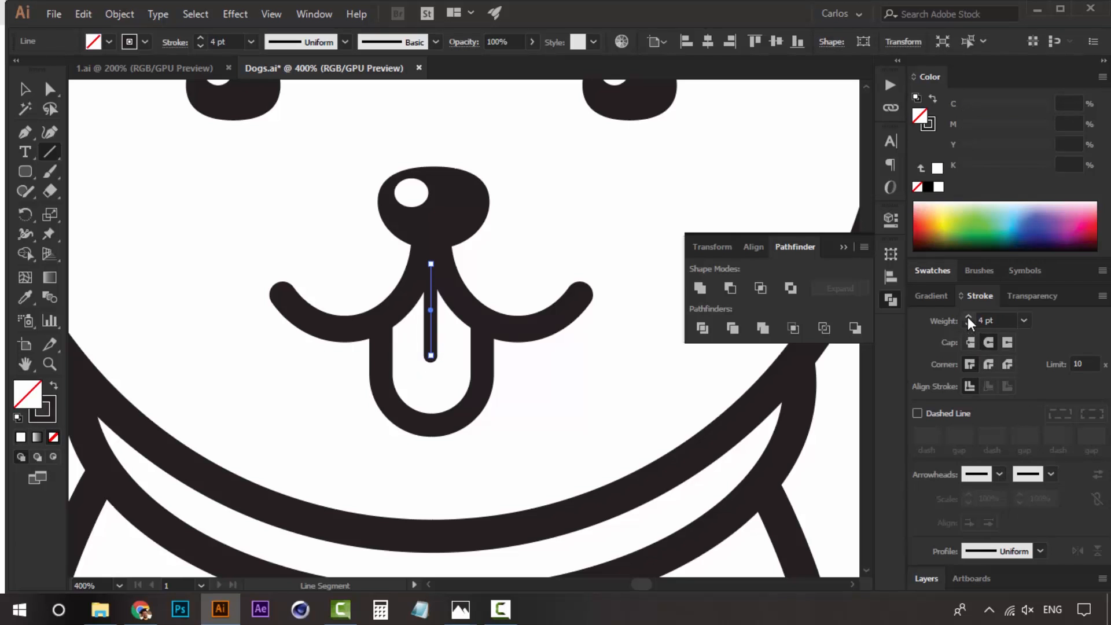
click(25, 89)
click(218, 161)
Step: Examine the finished face against the whole dog's body at 100% zoom
key(z)
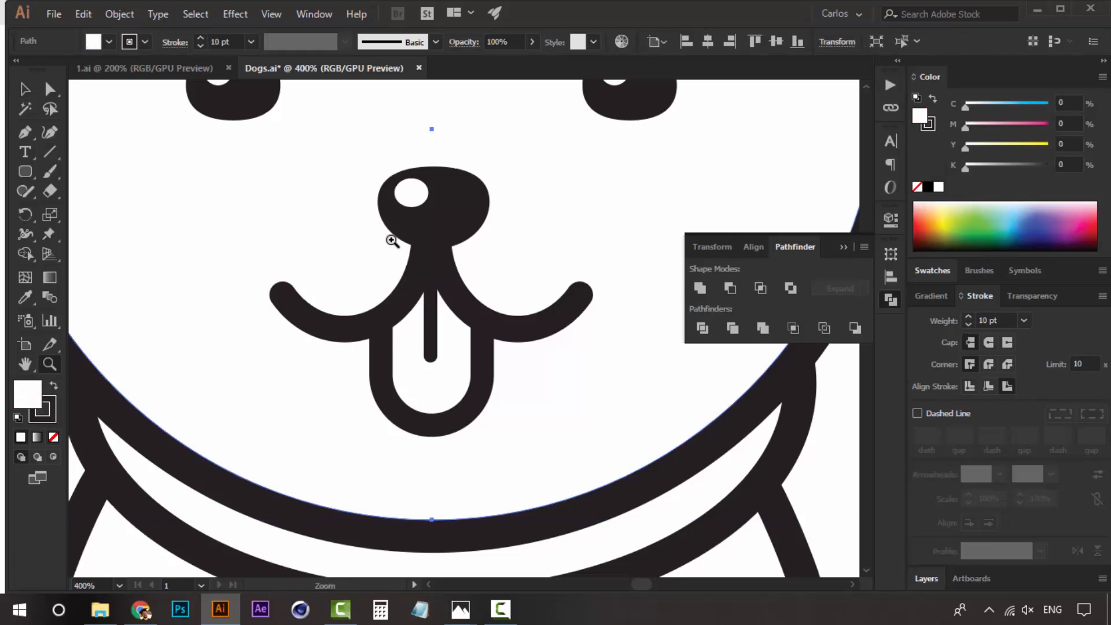
alt+click(449, 268)
alt+click(449, 268)
alt+click(449, 268)
alt+click(449, 268)
drag(493, 290, 445, 268)
key(v)
click(498, 199)
drag(515, 341, 485, 287)
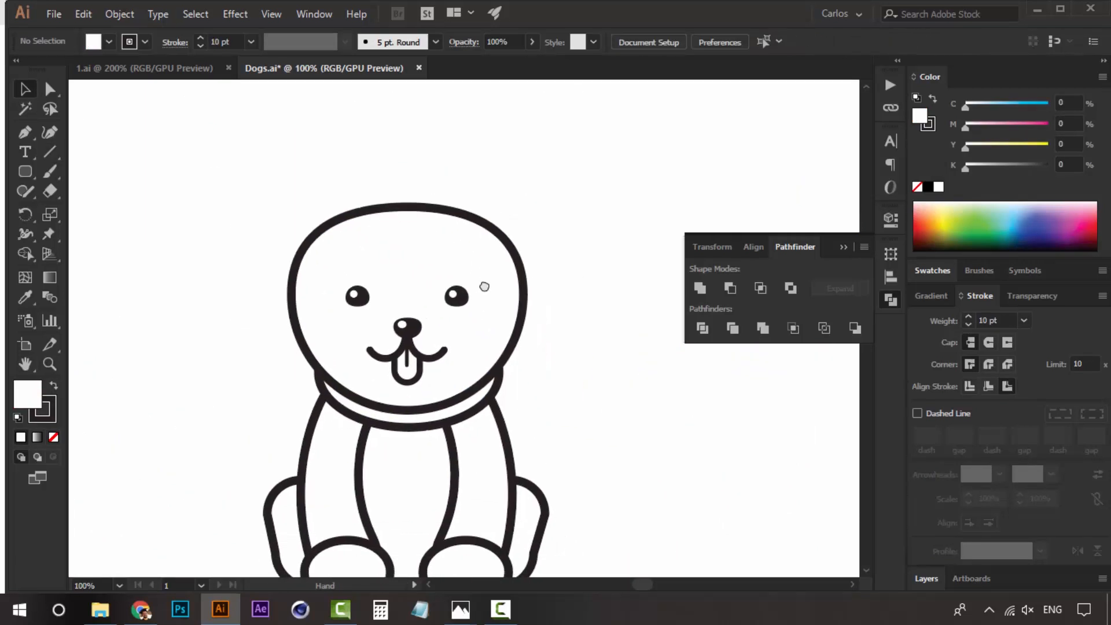
drag(502, 334, 423, 278)
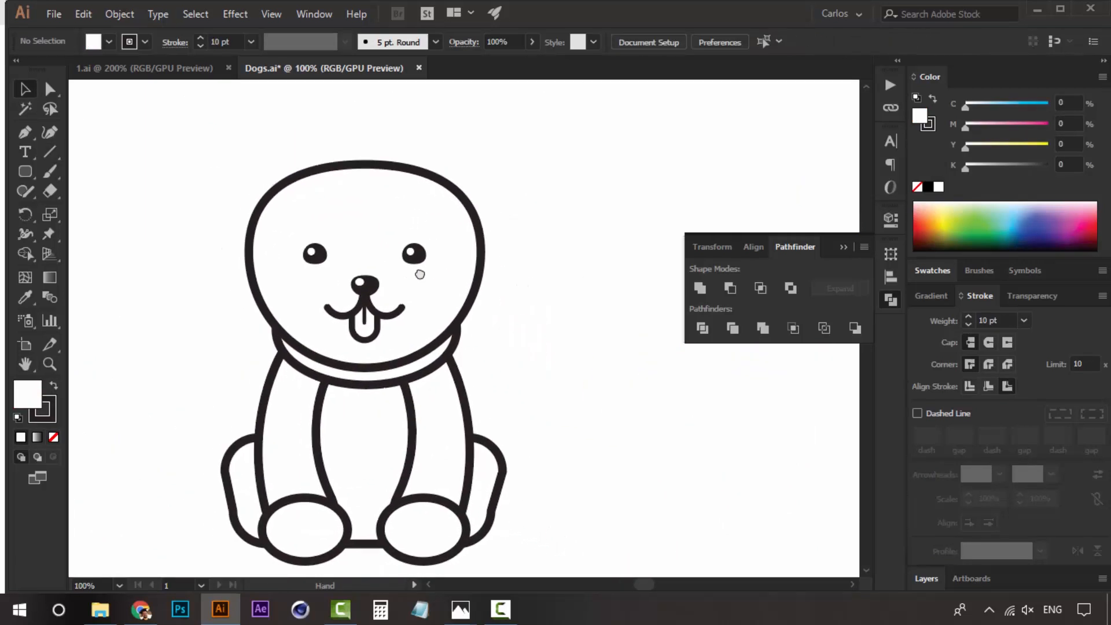
Step: Enlarge the nose group slightly and evenly around its centre, above the mouth
key(z)
click(368, 304)
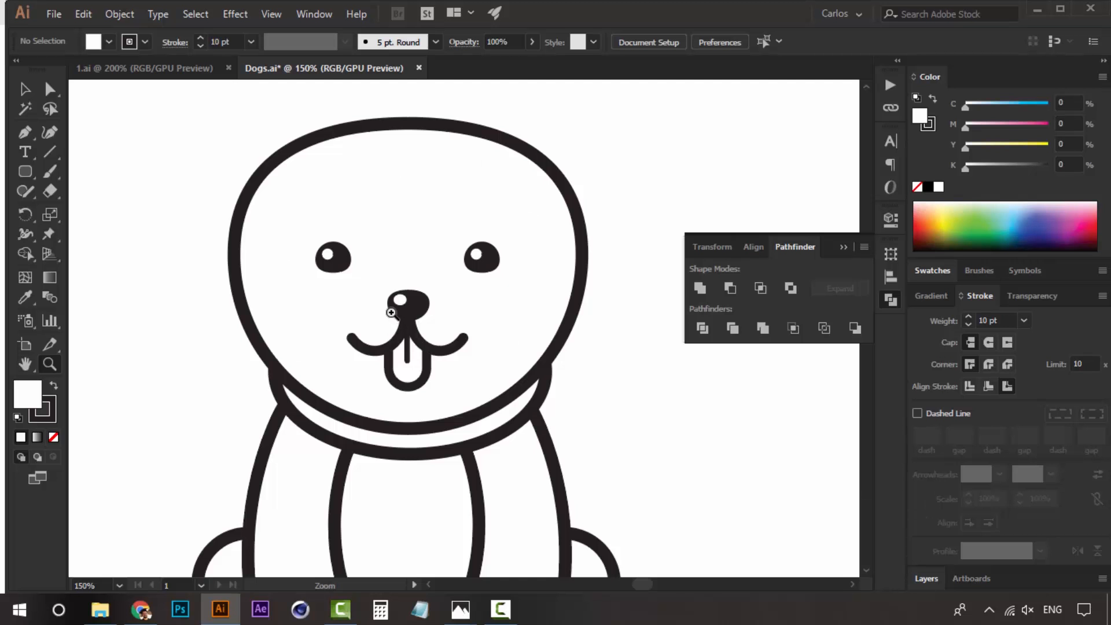
key(v)
click(405, 306)
drag(430, 289, 436, 285)
click(615, 370)
Step: Select the whole dog with the finished face and move it to clear canvas space away from the other dogs
key(z)
alt+click(519, 363)
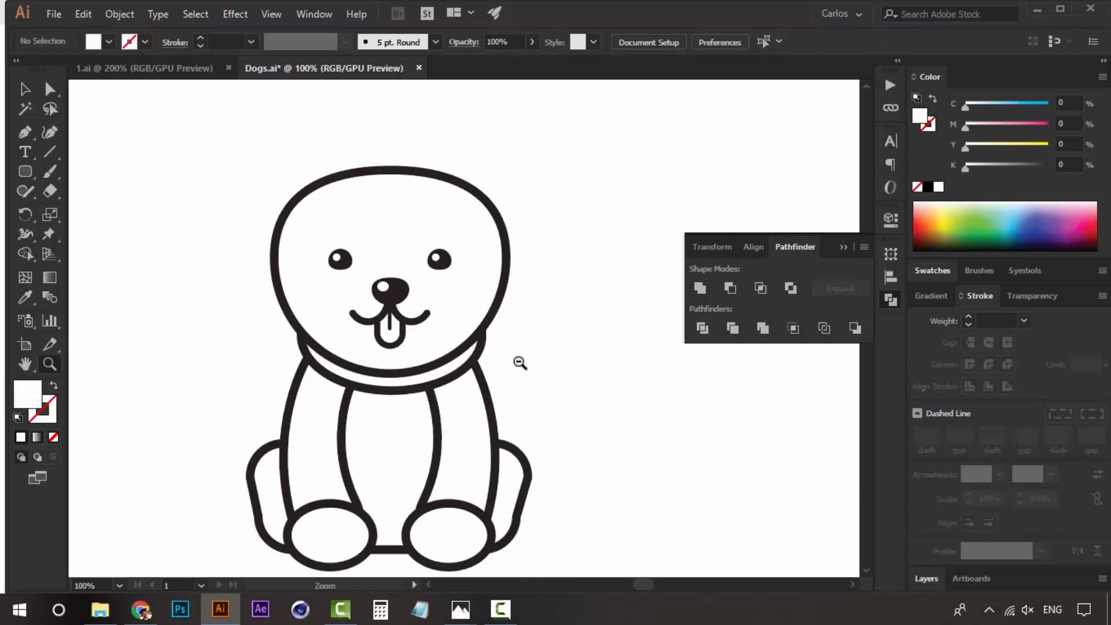
alt+click(518, 362)
alt+click(518, 362)
alt+click(519, 361)
alt+click(421, 354)
click(425, 355)
click(427, 345)
key(v)
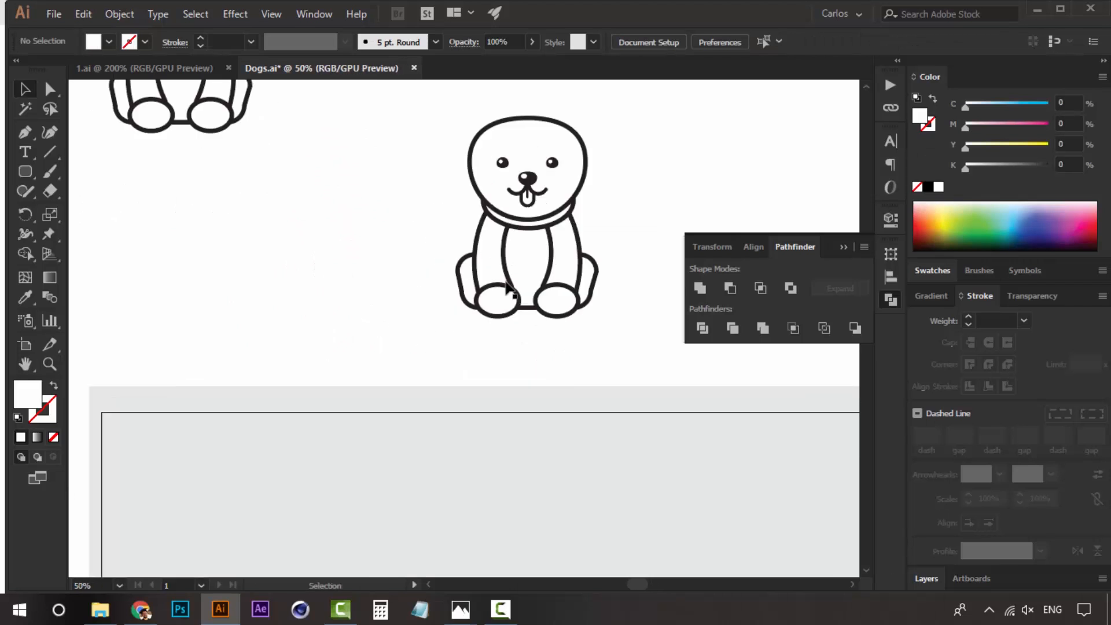
drag(508, 290, 410, 431)
drag(544, 233, 323, 504)
scroll(362, 333, up, 4)
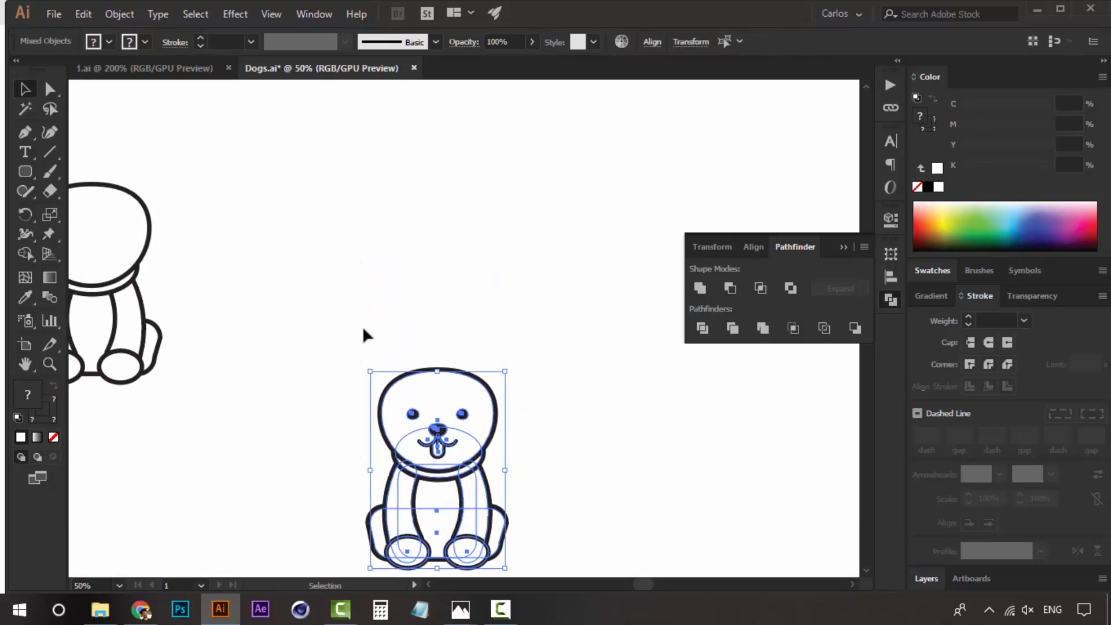
drag(433, 452, 279, 162)
drag(495, 363, 439, 210)
drag(516, 216, 225, 433)
drag(342, 320, 432, 334)
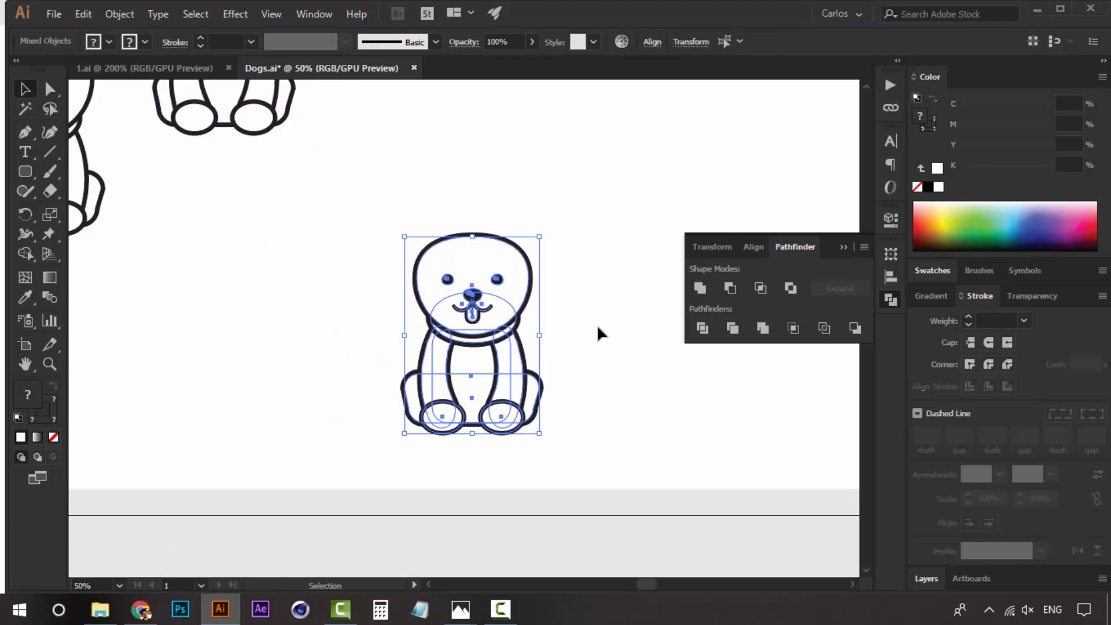
click(596, 325)
Step: Draw a short curved tail path with the Pen tool, rising outward from the front leg past the hind leg
drag(595, 388, 505, 358)
key(ctrl+space)
ctrl+click(447, 351)
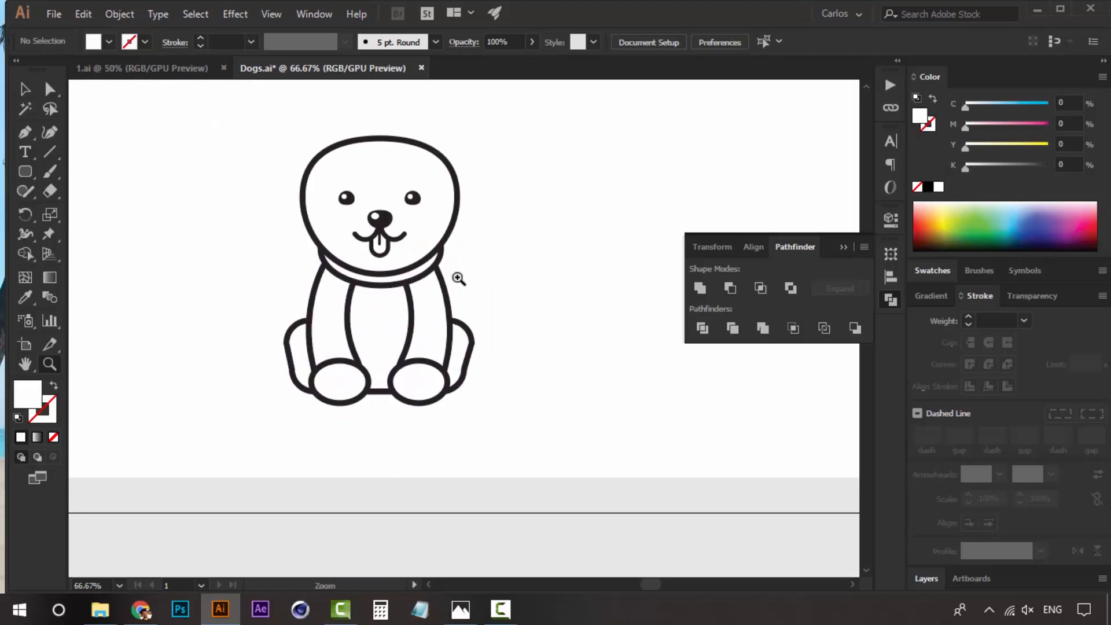
ctrl+click(442, 293)
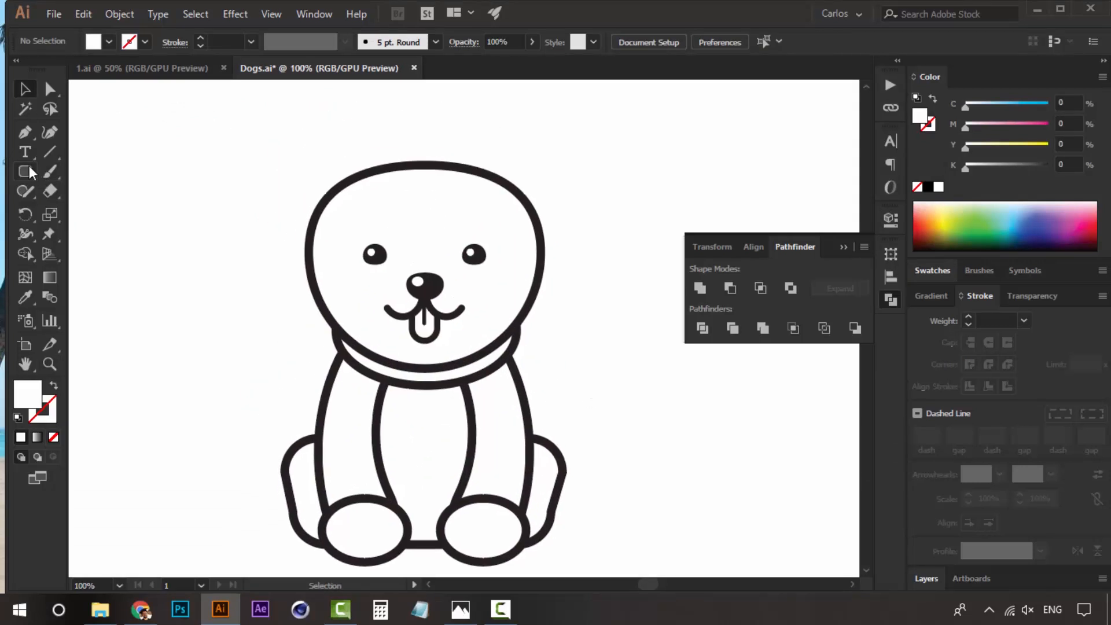
drag(29, 166, 54, 185)
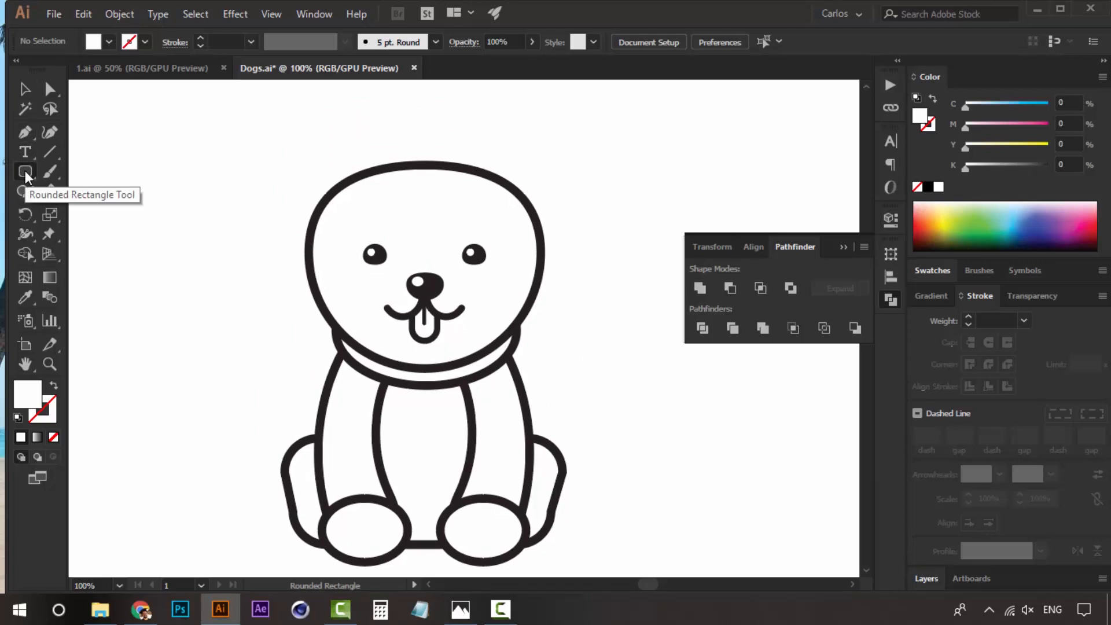
click(27, 135)
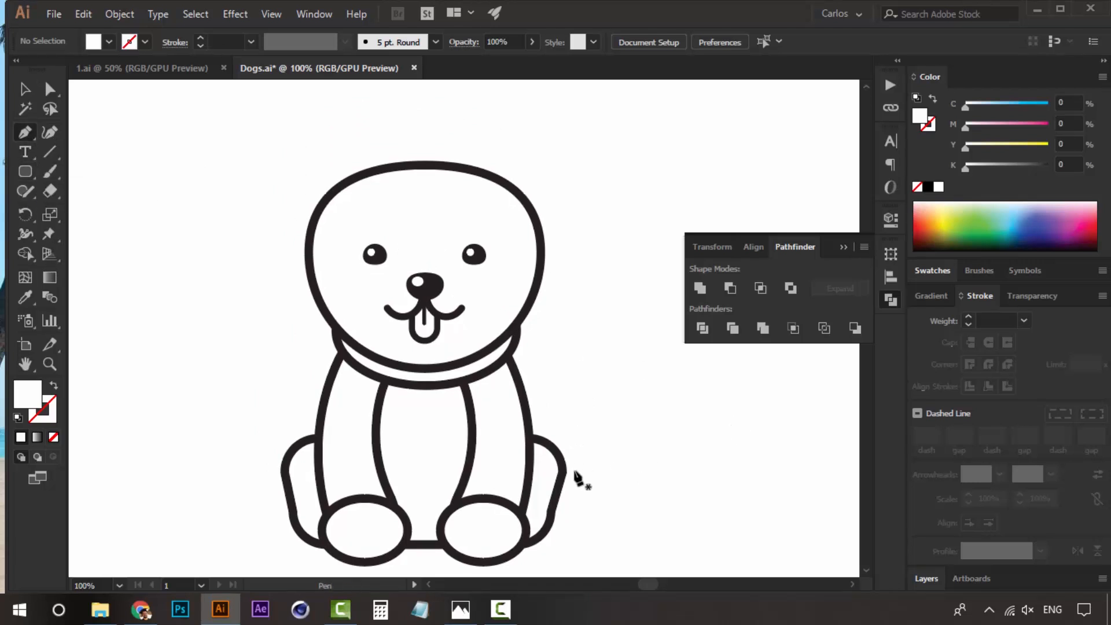
click(507, 455)
drag(571, 395, 591, 375)
key(v)
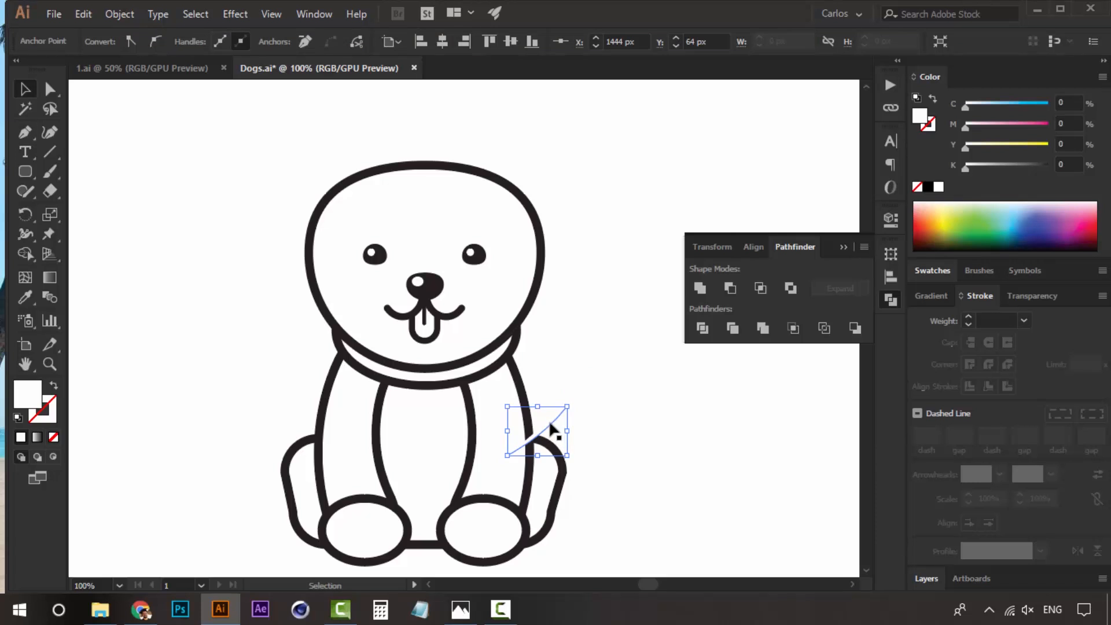
Step: Swap the tail path's fill and stroke, and give it a 45 pt stroke with round caps
click(934, 98)
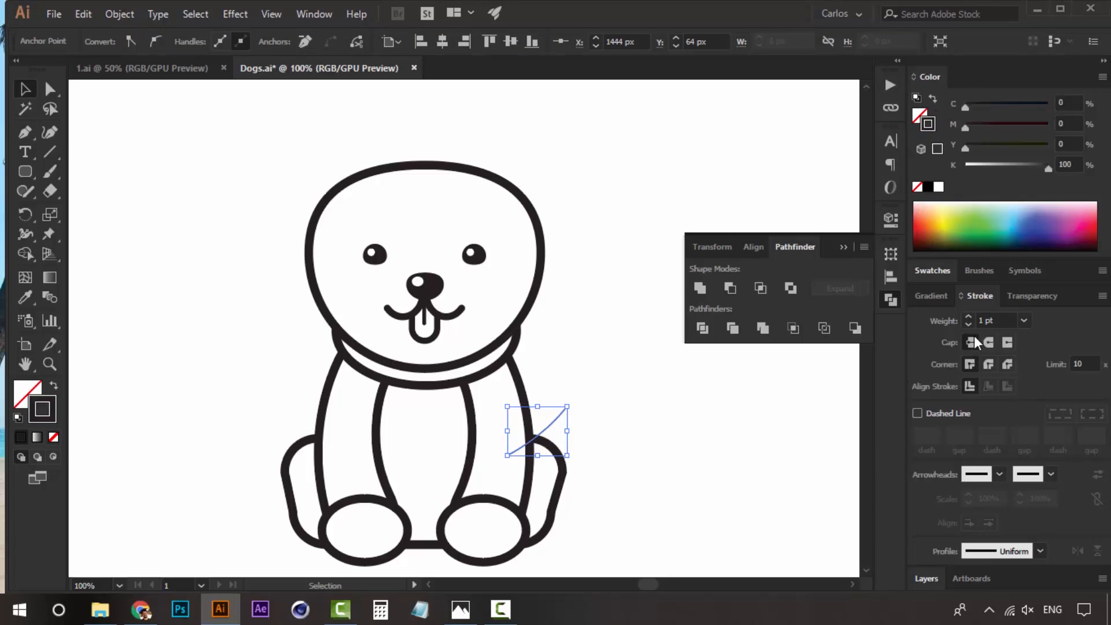
drag(973, 316, 974, 320)
click(989, 343)
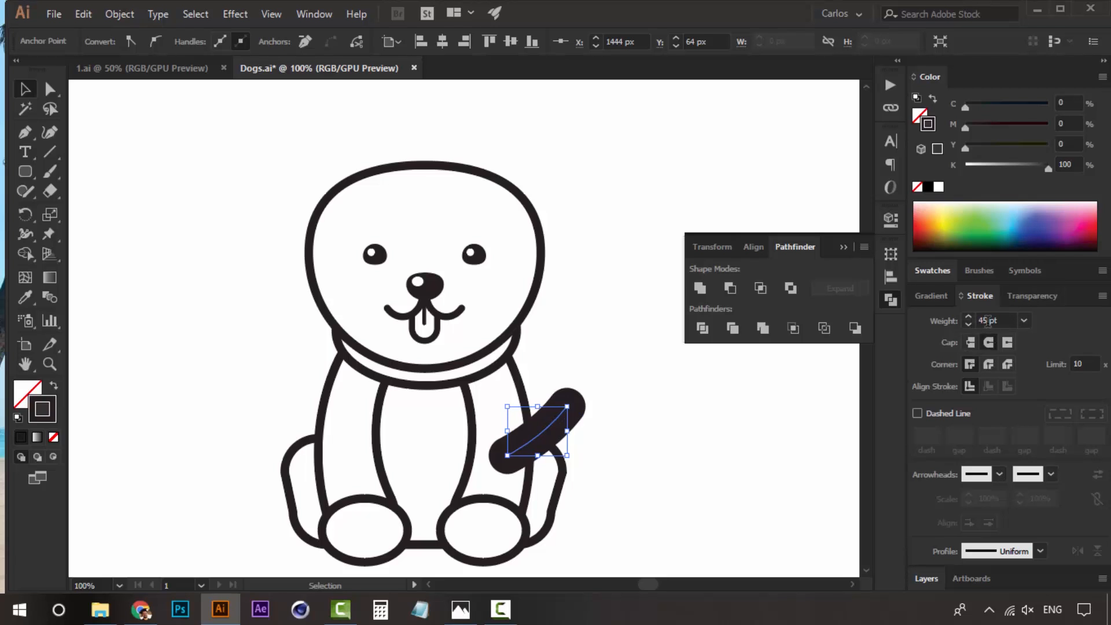
Step: Nudge the tail path slightly upward and convert its thick stroke into a shape with Outline Stroke
click(672, 411)
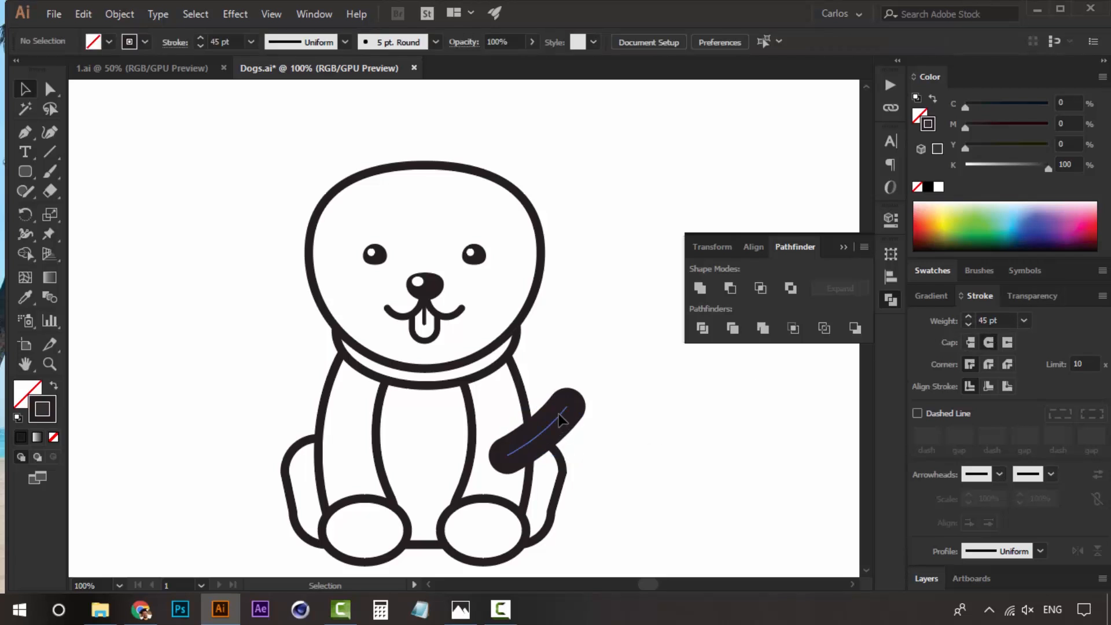
click(562, 425)
drag(560, 419, 559, 413)
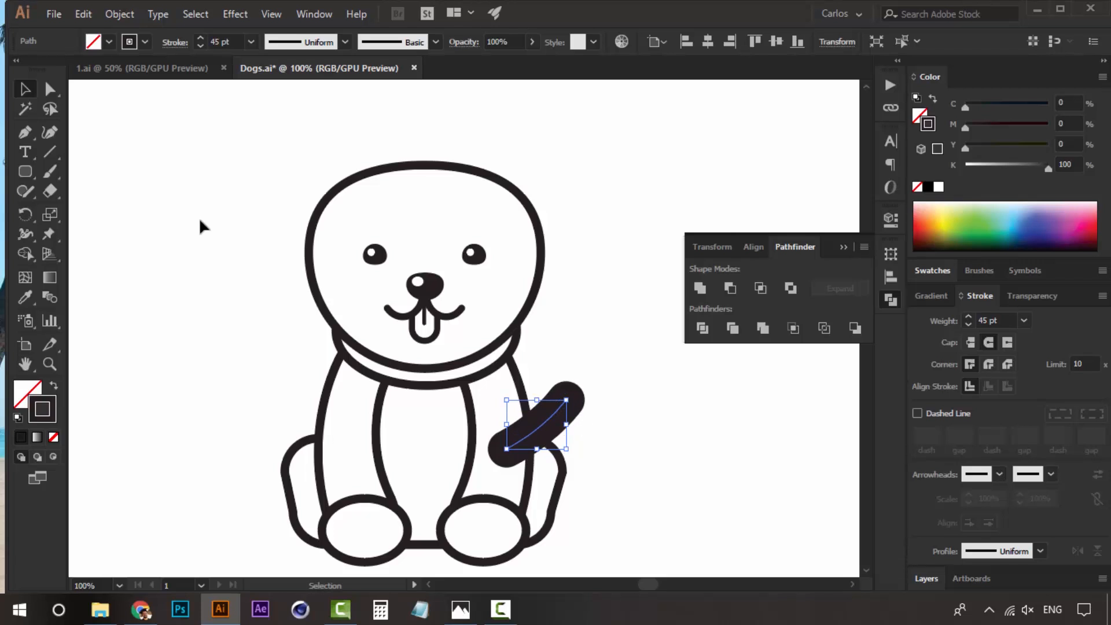
click(104, 12)
mouse_move(273, 363)
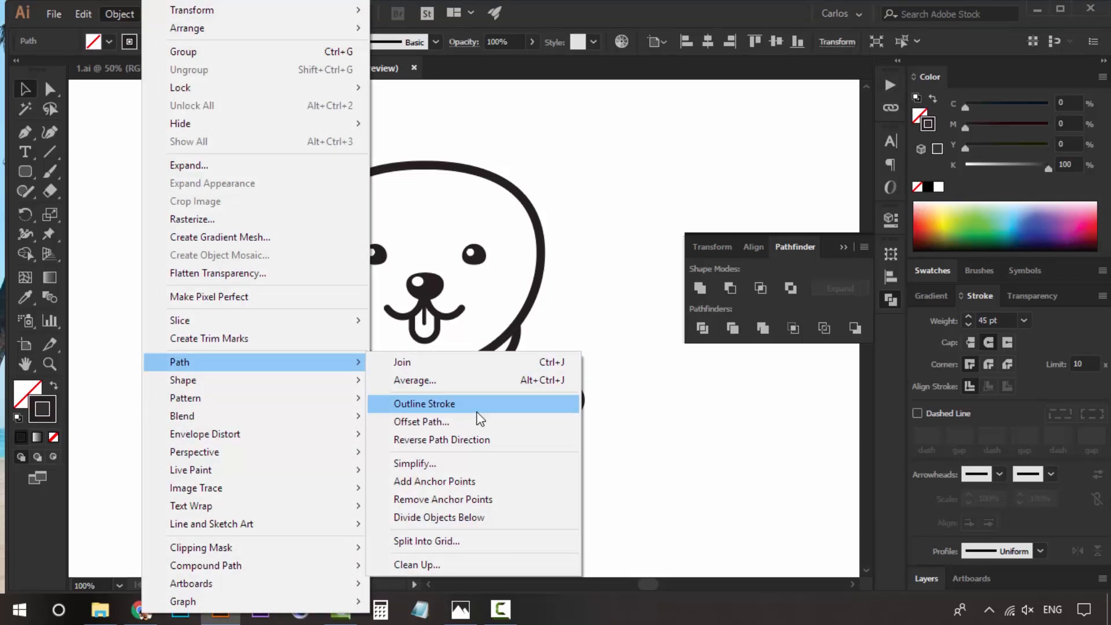
click(477, 410)
Step: Give the outlined tail the front leg's white fill and 10 pt dark stroke with the Eyedropper
click(648, 394)
click(550, 415)
key(i)
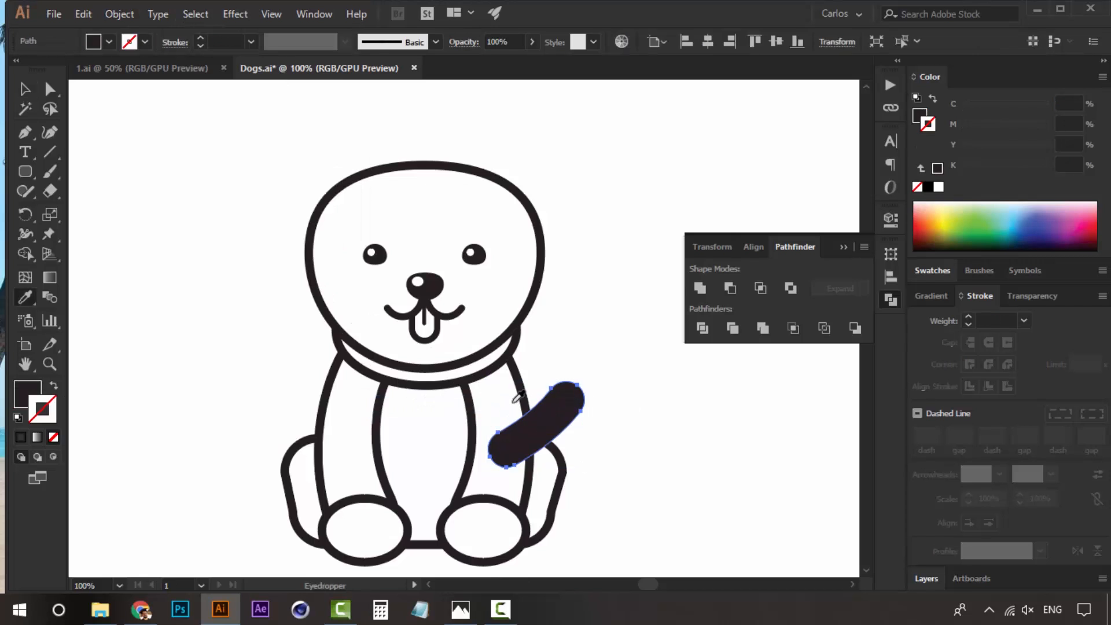
click(514, 401)
key(v)
Step: Send the tail to the back behind the body and shift it slightly inward toward the front leg
right_click(543, 403)
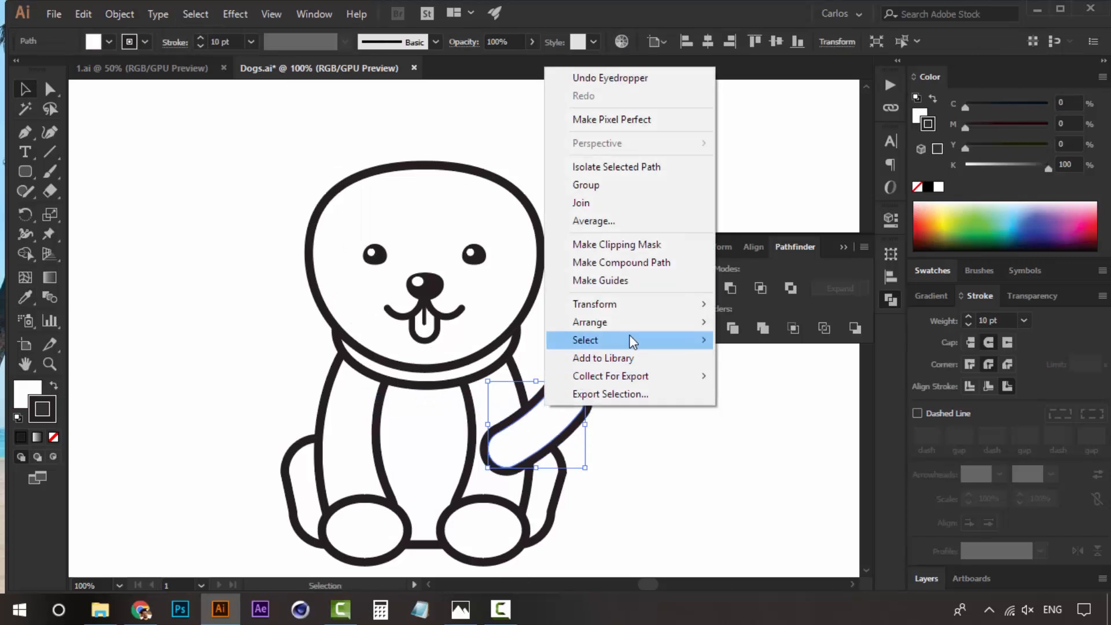
mouse_move(637, 323)
click(811, 374)
click(682, 460)
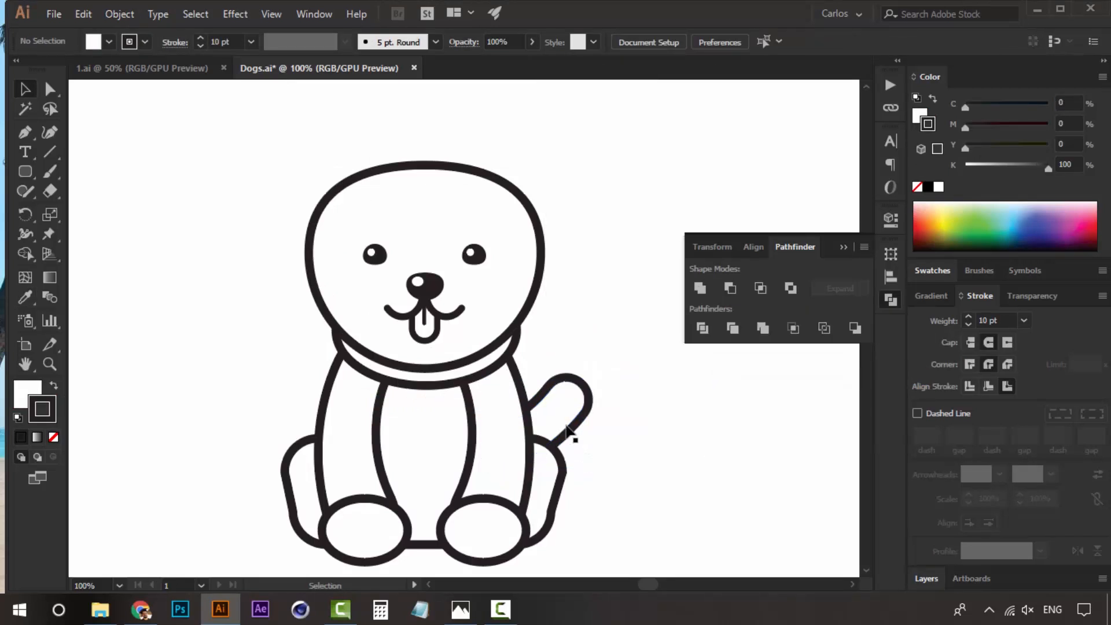
mouse_move(564, 419)
mouse_down()
mouse_move(562, 406)
mouse_move(550, 413)
mouse_up()
click(647, 428)
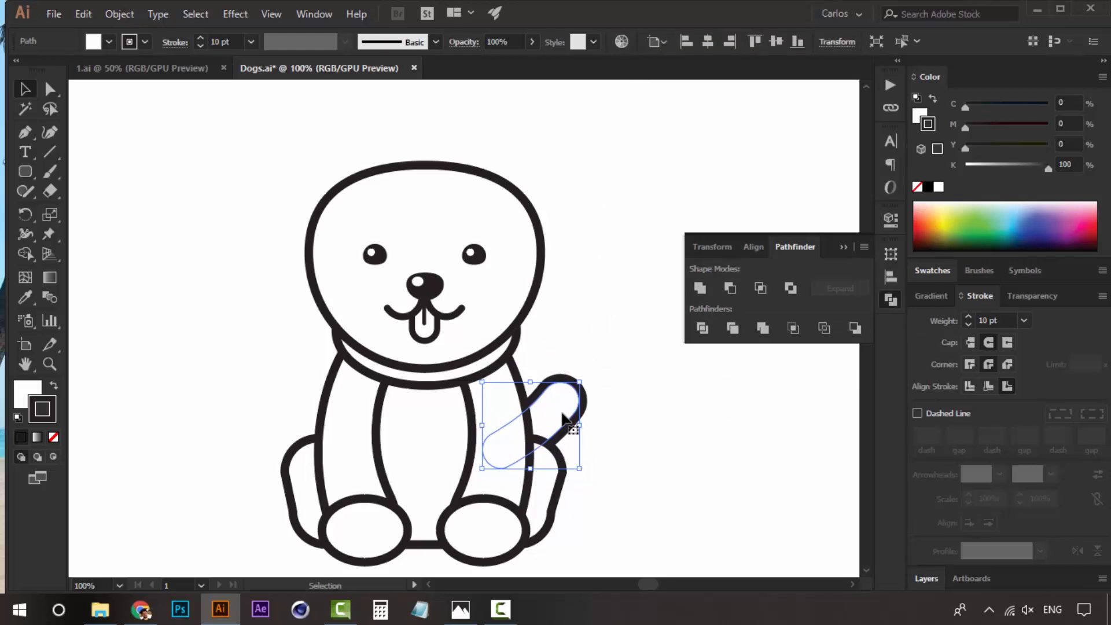
click(615, 423)
Step: Review the whole dog with its tail at reduced zoom, and examine the corgi and bulldog reference photos
key(z)
alt+click(485, 408)
alt+click(478, 404)
drag(495, 399, 545, 505)
key(v)
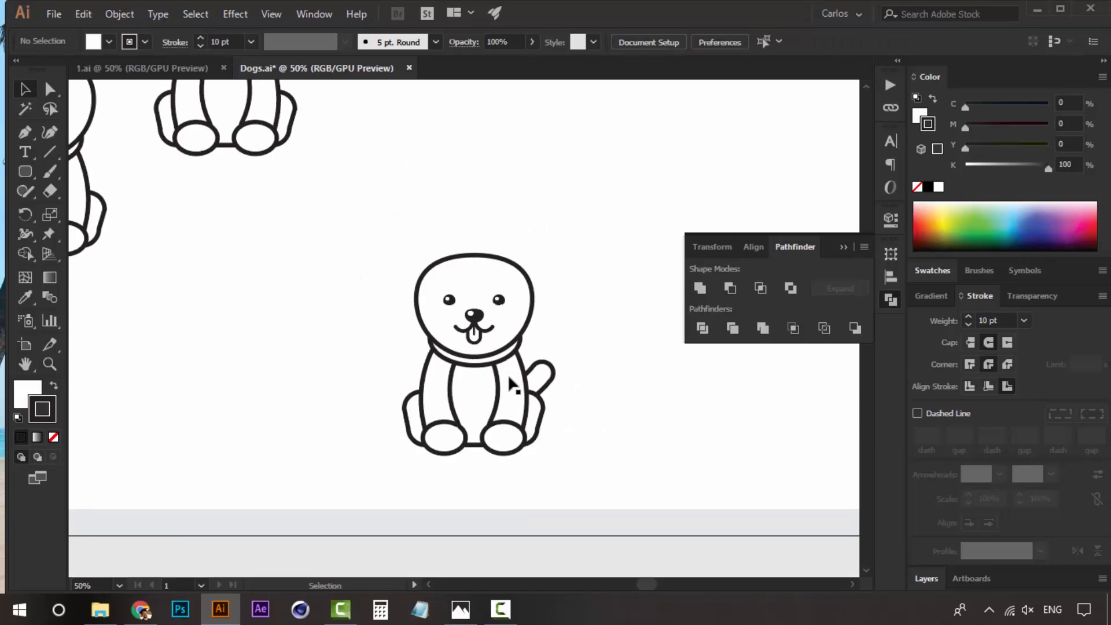
key(z)
click(531, 388)
key(v)
drag(479, 348, 454, 415)
drag(469, 375, 437, 367)
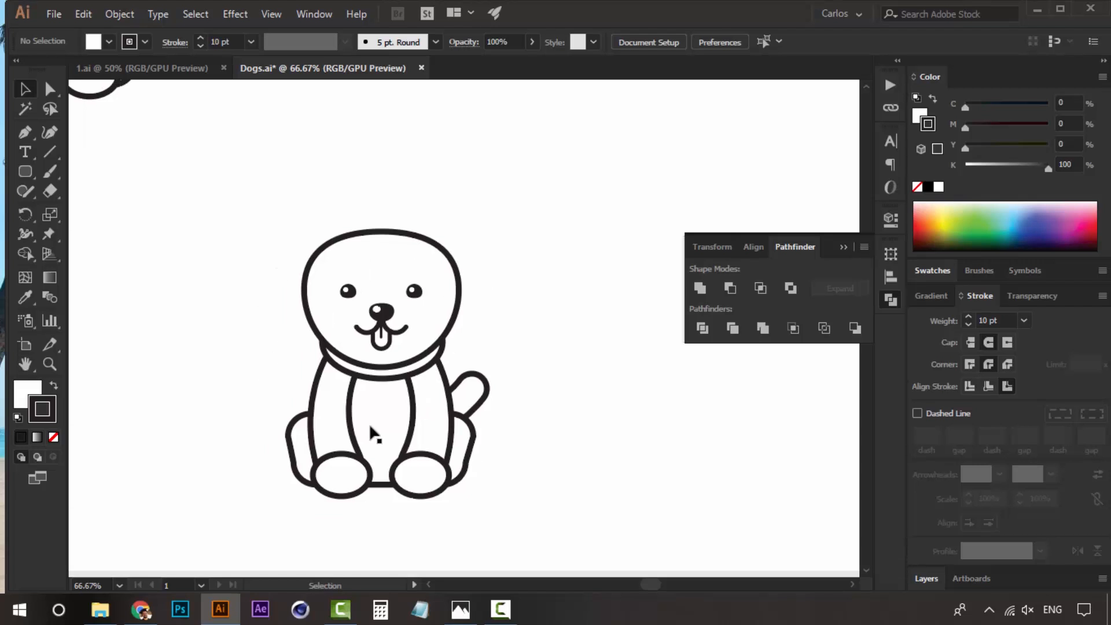
drag(382, 243, 389, 274)
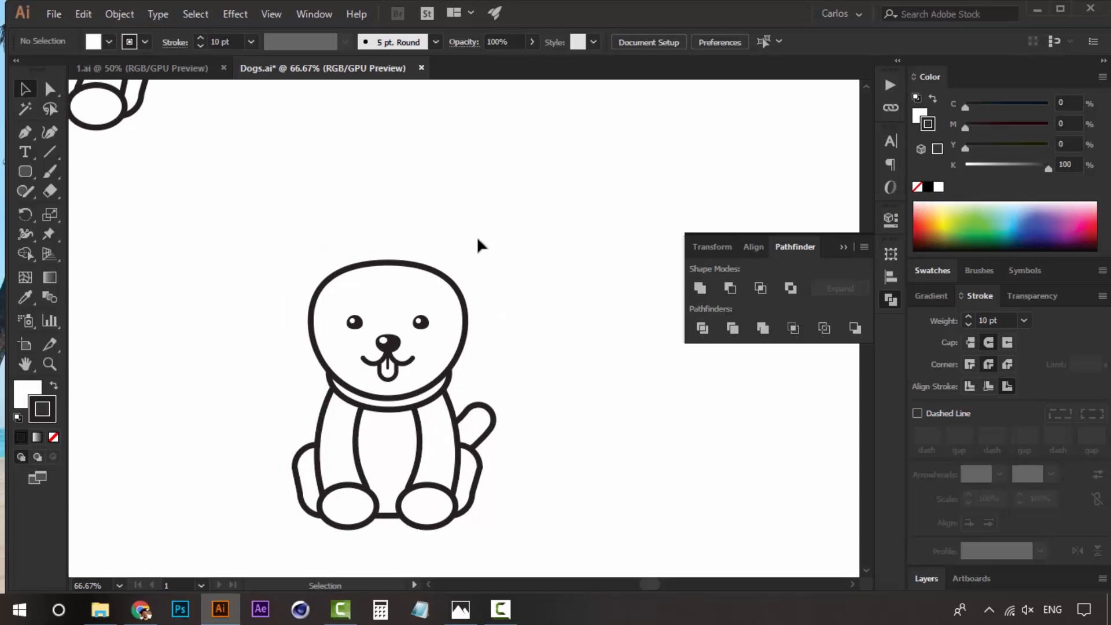
click(460, 609)
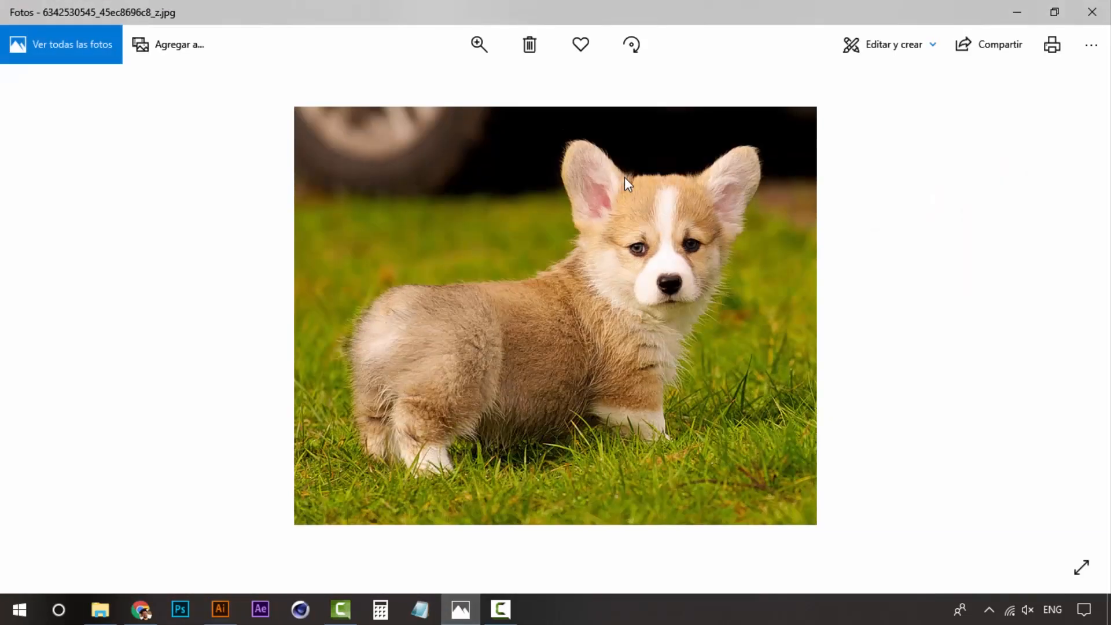
click(1073, 317)
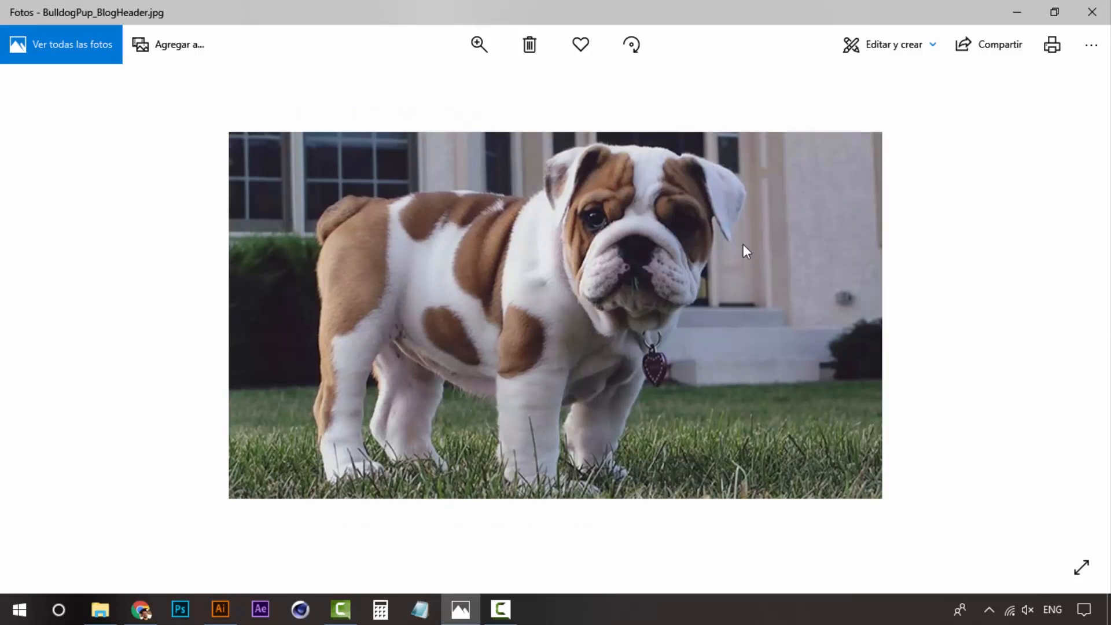
click(38, 314)
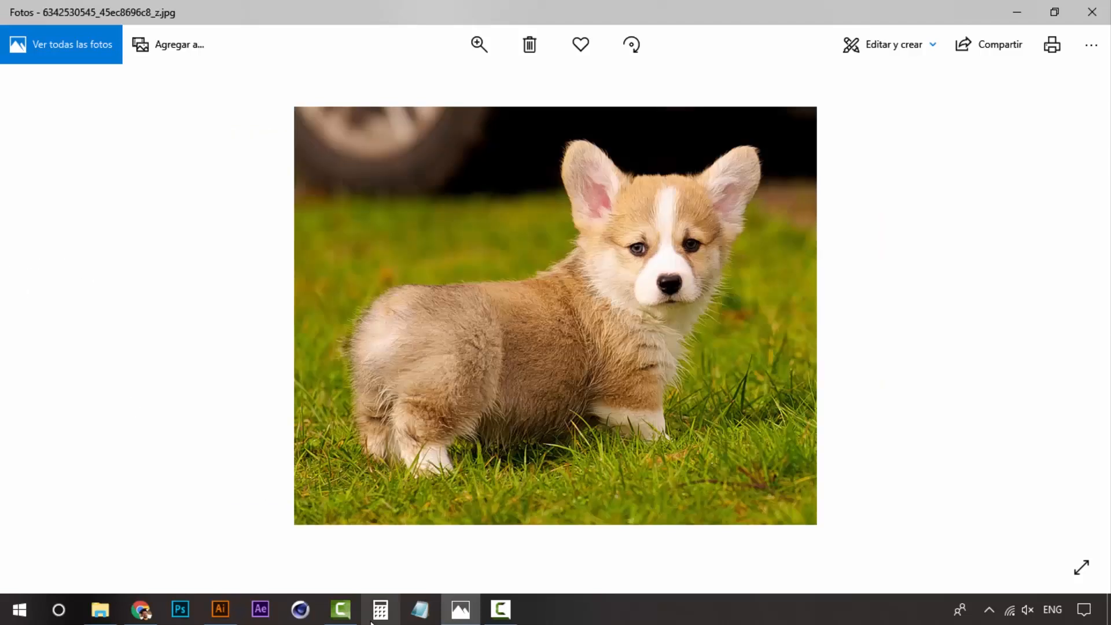
click(221, 609)
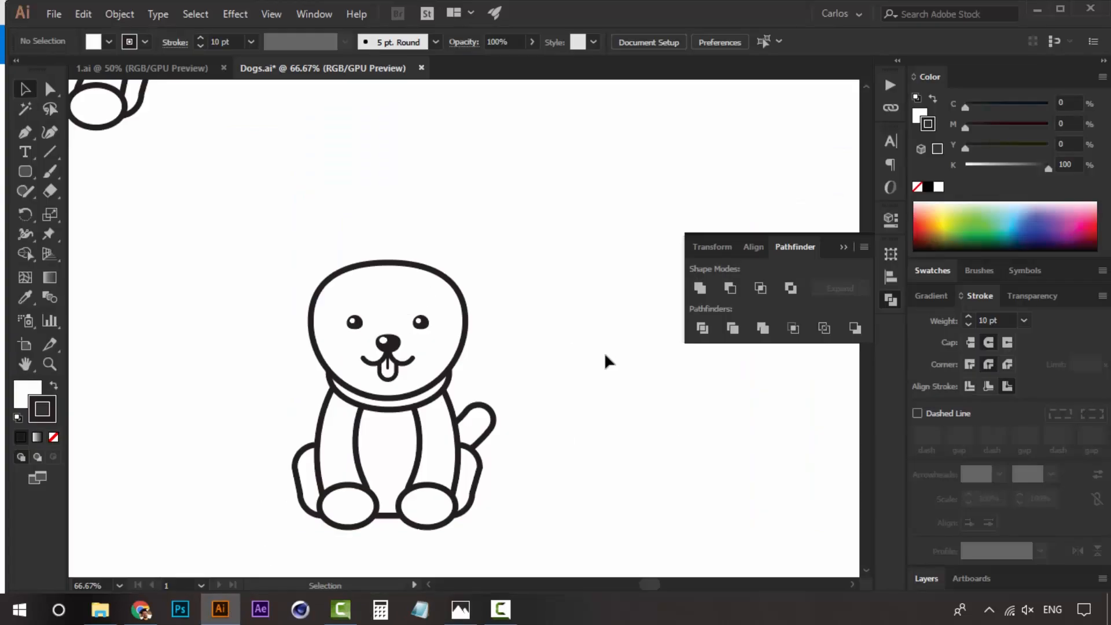
Step: Select the hind leg shape and nudge it slightly sideways behind the body
drag(474, 342, 490, 340)
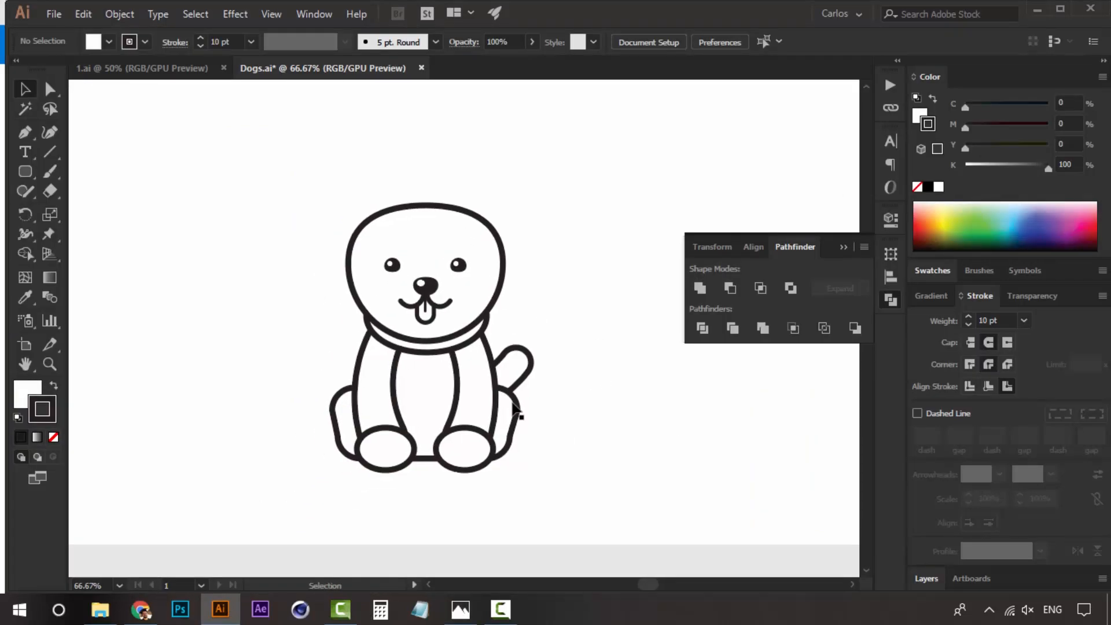
click(510, 415)
click(631, 400)
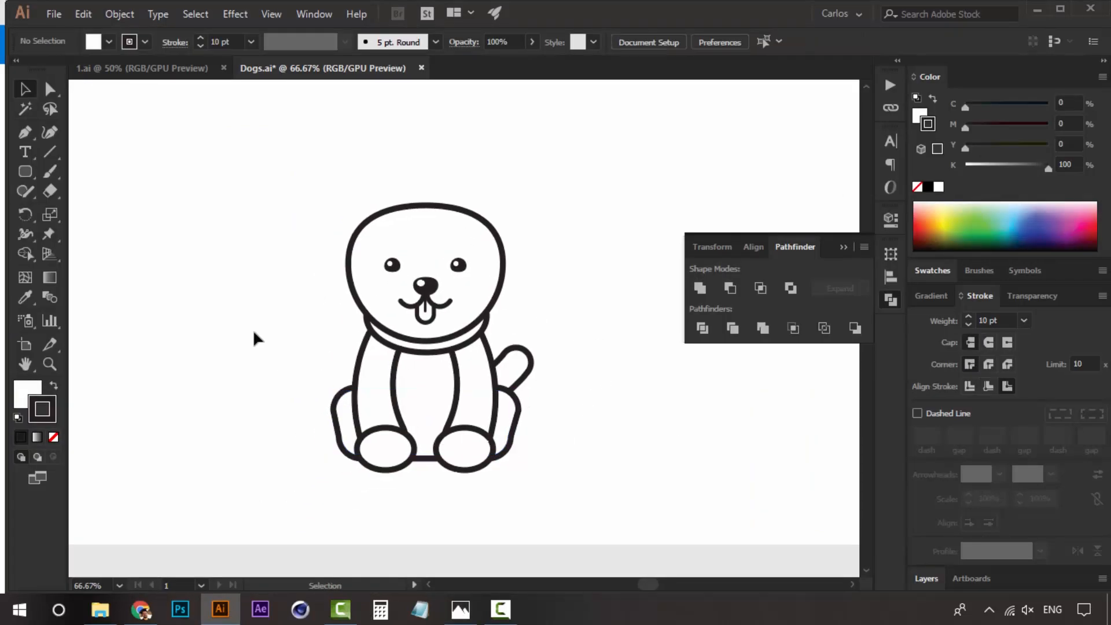
drag(560, 354, 570, 389)
drag(458, 358, 449, 340)
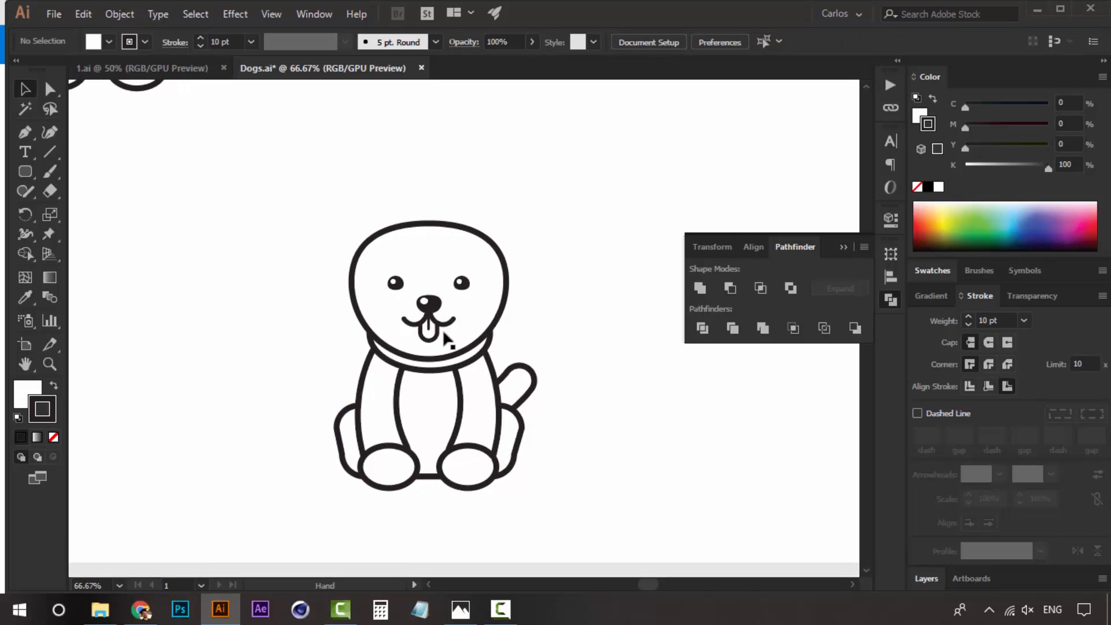
Step: Compare the corgi reference photo's markings and colours with the drawn dog at several zoom levels
click(472, 619)
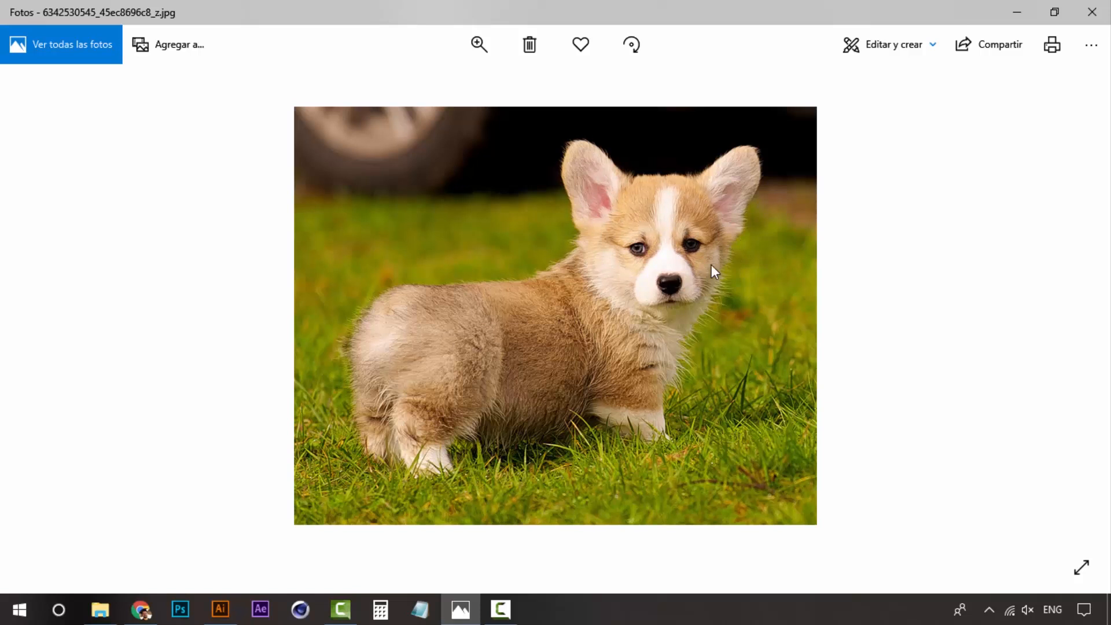
click(220, 610)
key(z)
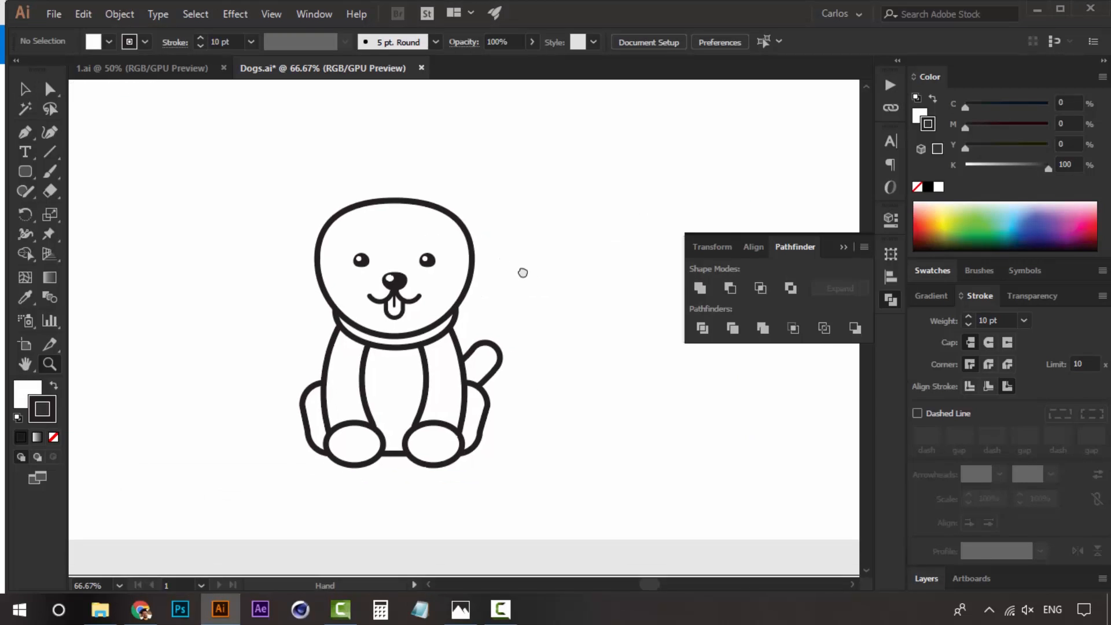
click(471, 253)
key(a)
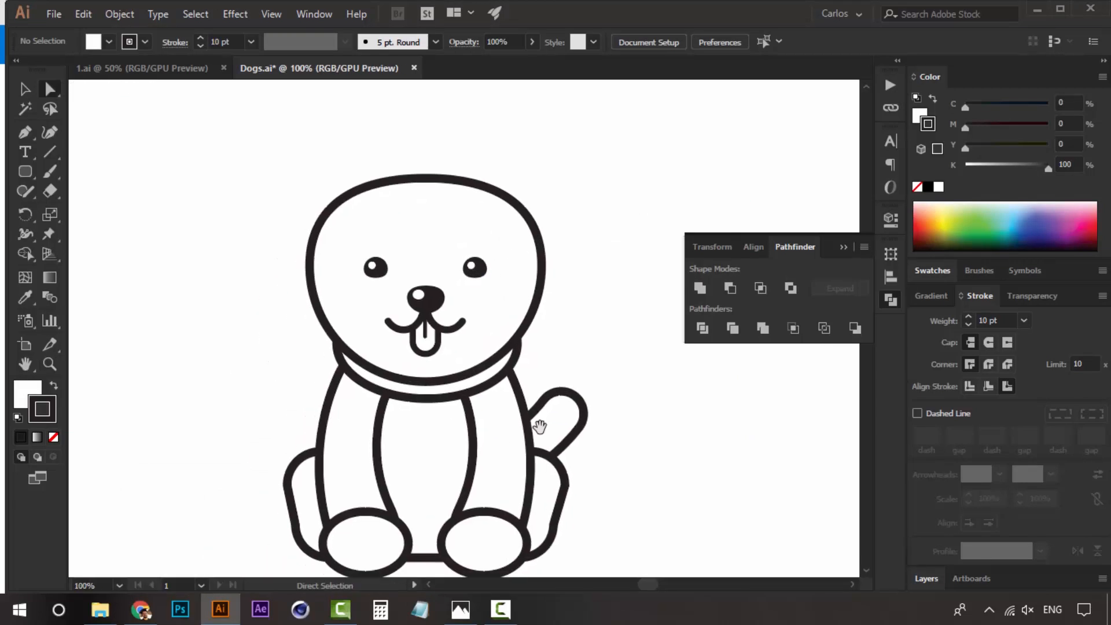
scroll(521, 411, down, 1)
click(463, 609)
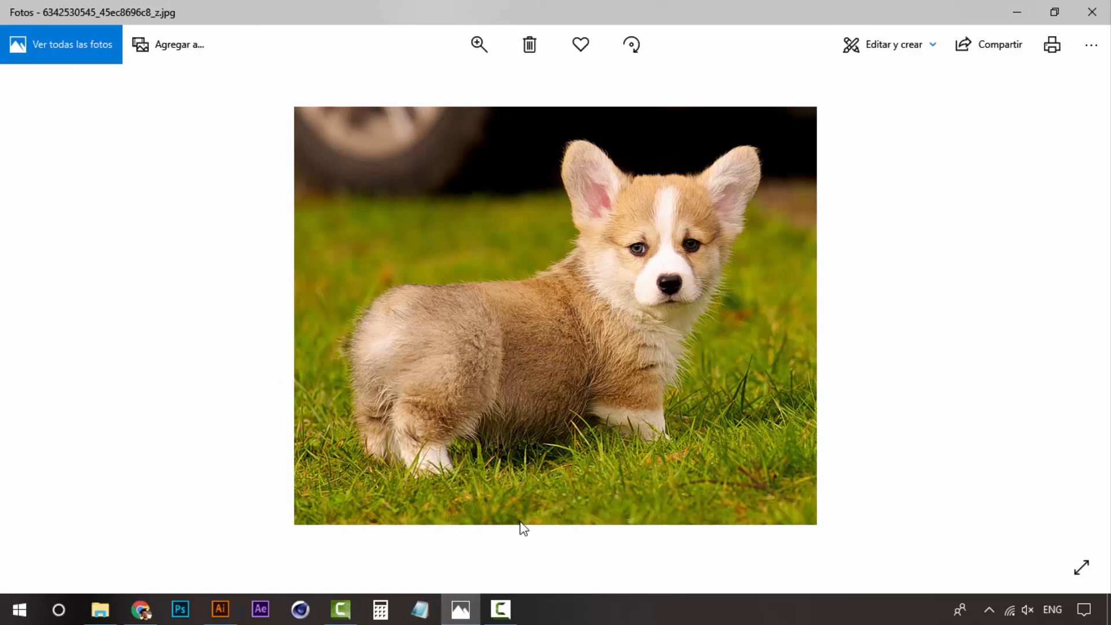
click(474, 609)
drag(609, 313, 583, 303)
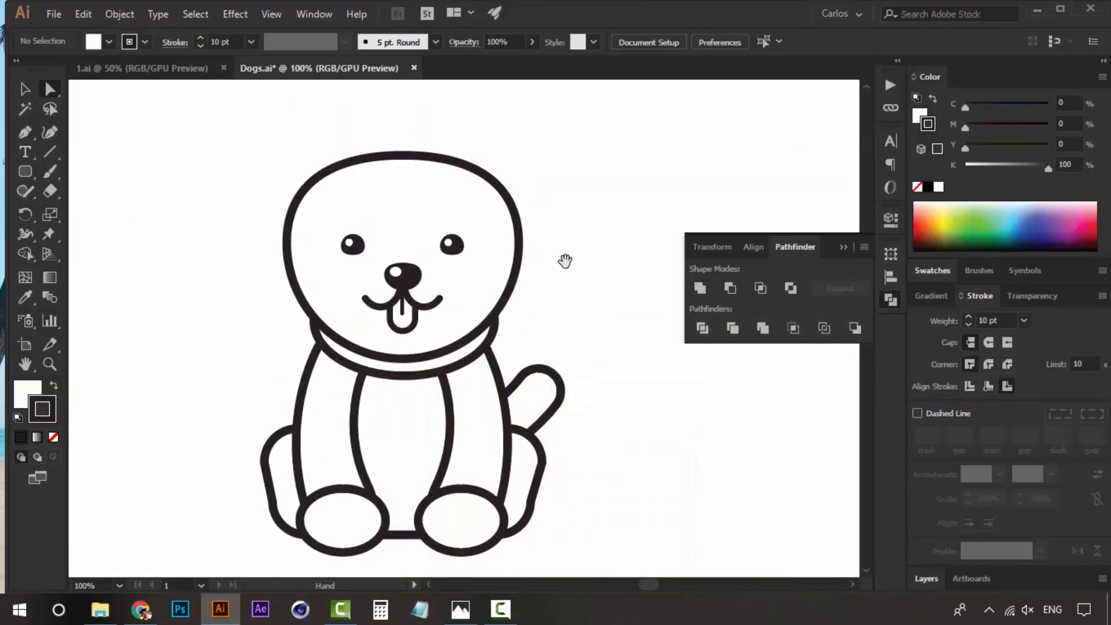
drag(566, 262, 578, 310)
key(z)
alt+click(525, 343)
drag(472, 408, 510, 389)
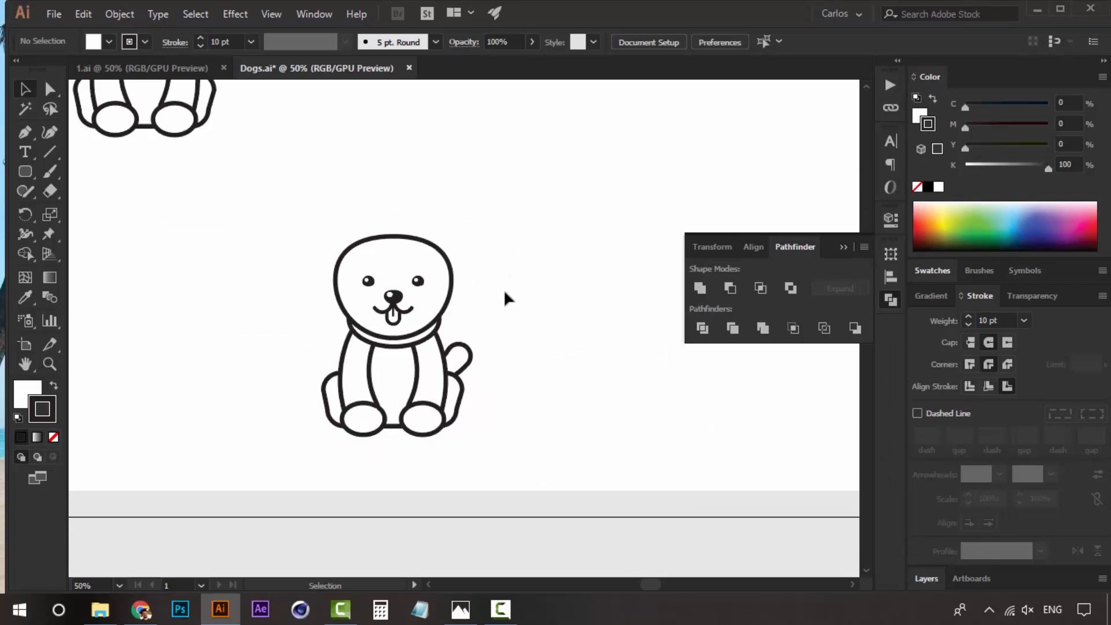
key(z)
click(465, 363)
drag(451, 353, 477, 402)
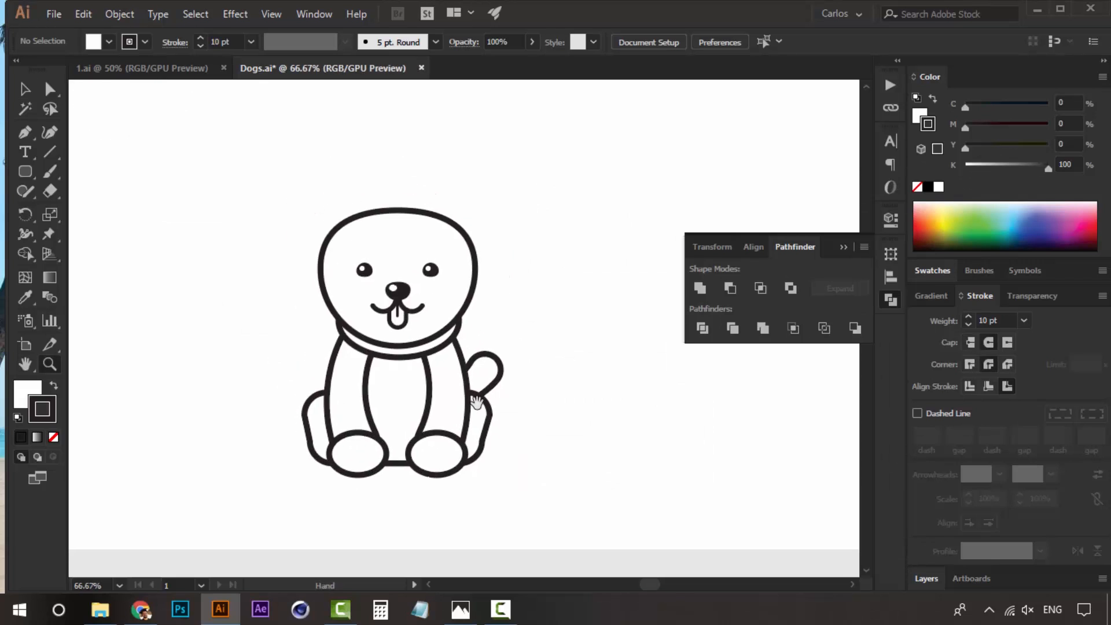
click(461, 610)
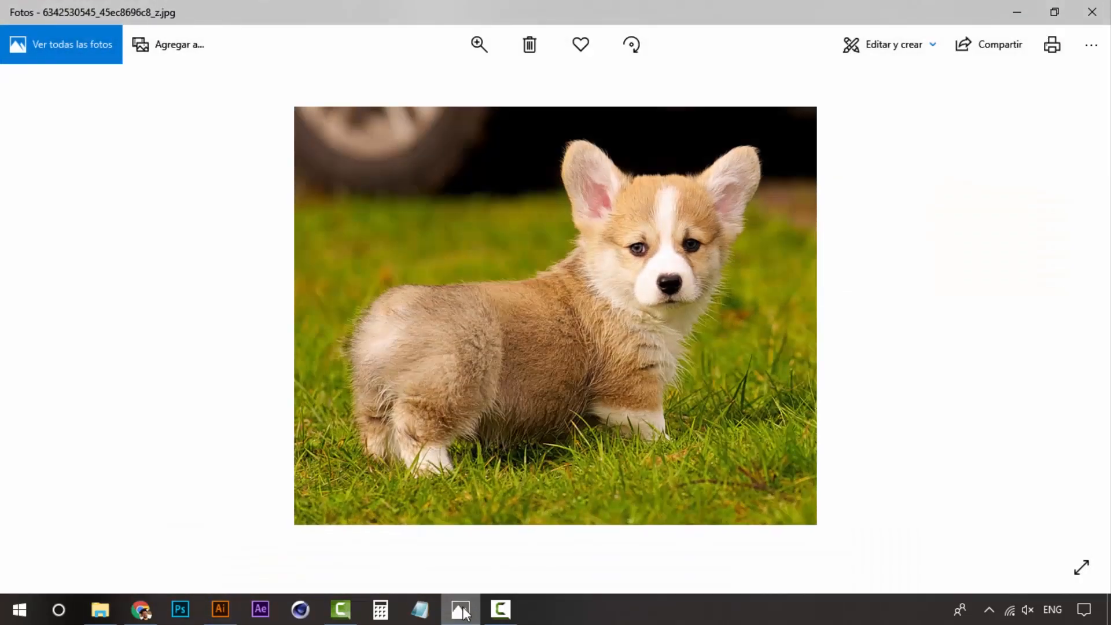
click(462, 610)
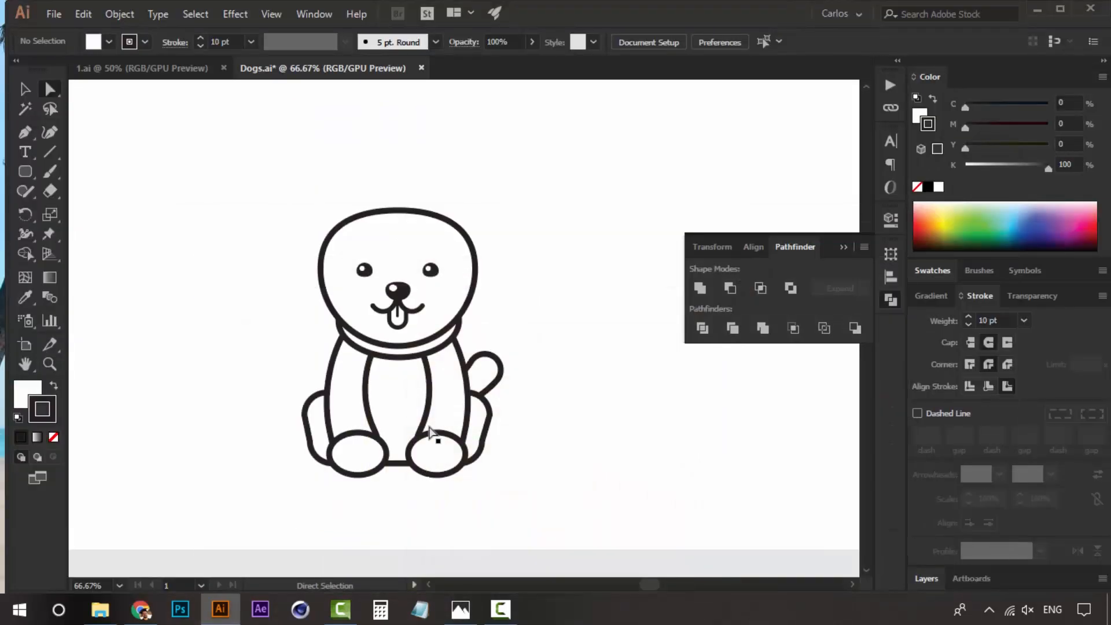
Step: Select the head shape and fill it with the orange C=0 M=50 Y=100 K=0 swatch, leaving its stroke dark
click(405, 389)
key(z)
click(421, 415)
key(a)
click(624, 359)
drag(626, 358, 601, 442)
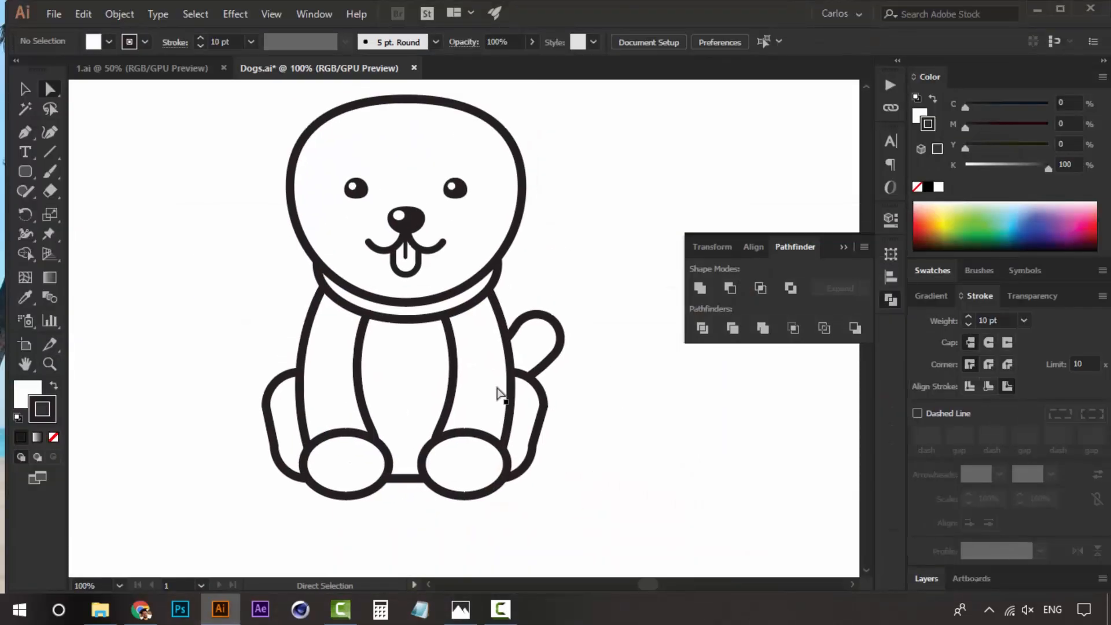
click(498, 389)
click(482, 230)
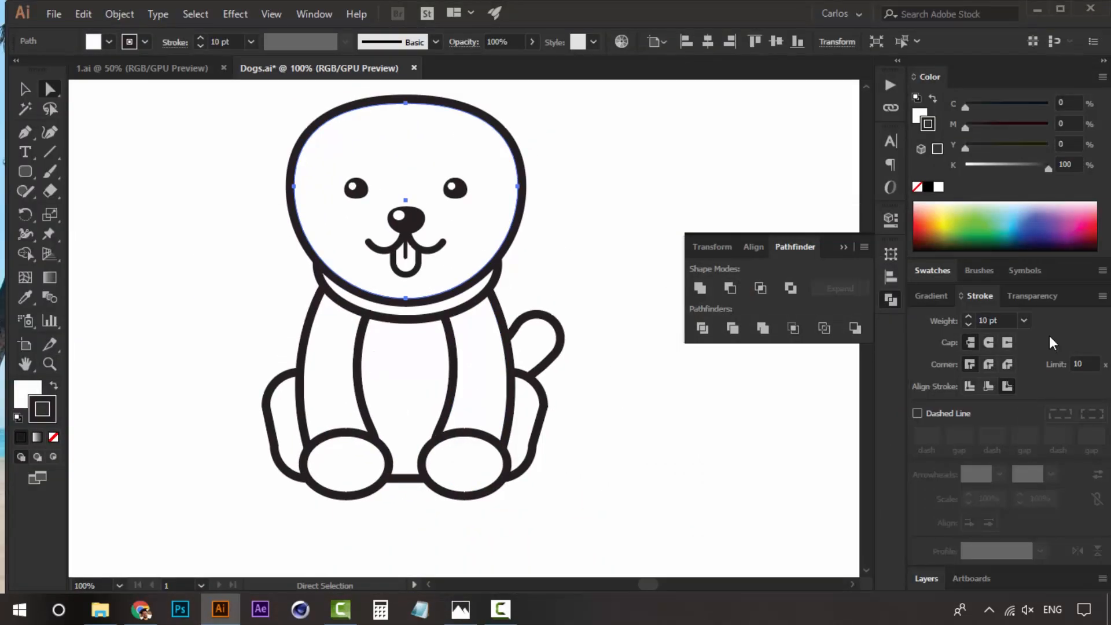
click(933, 271)
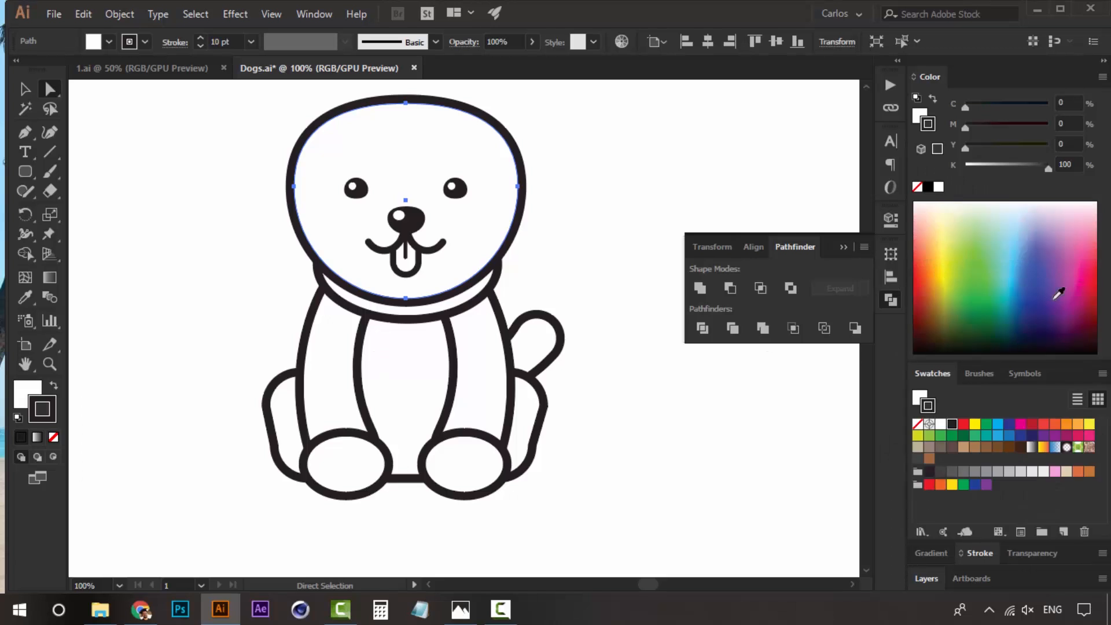
click(1069, 429)
key(ctrl+z)
key(x)
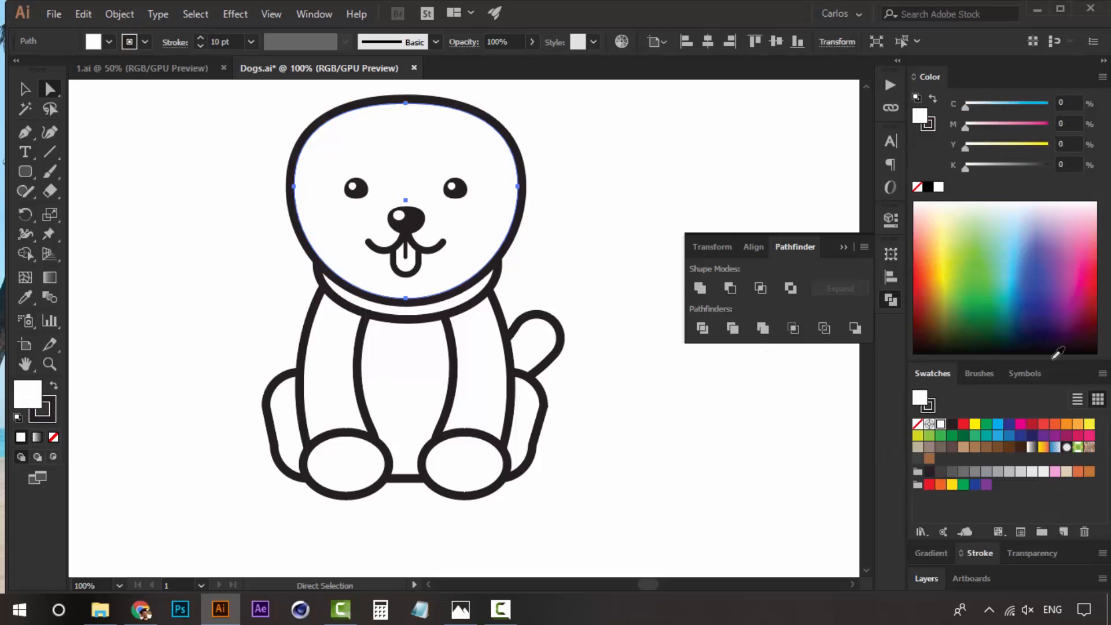
click(1056, 426)
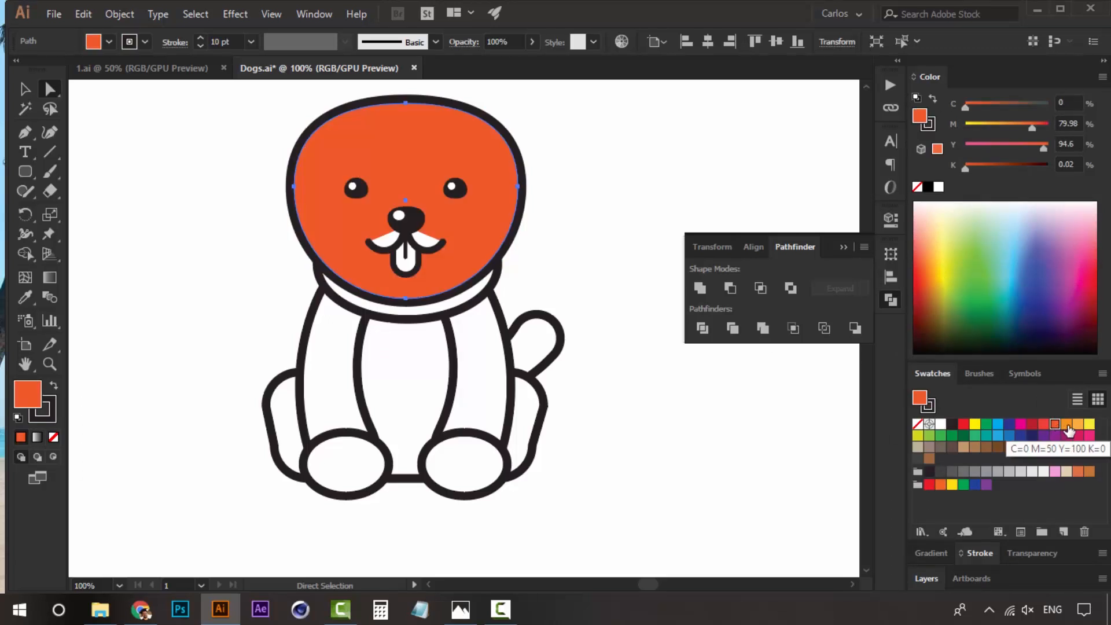
click(1068, 426)
scroll(637, 200, up, 1)
click(568, 262)
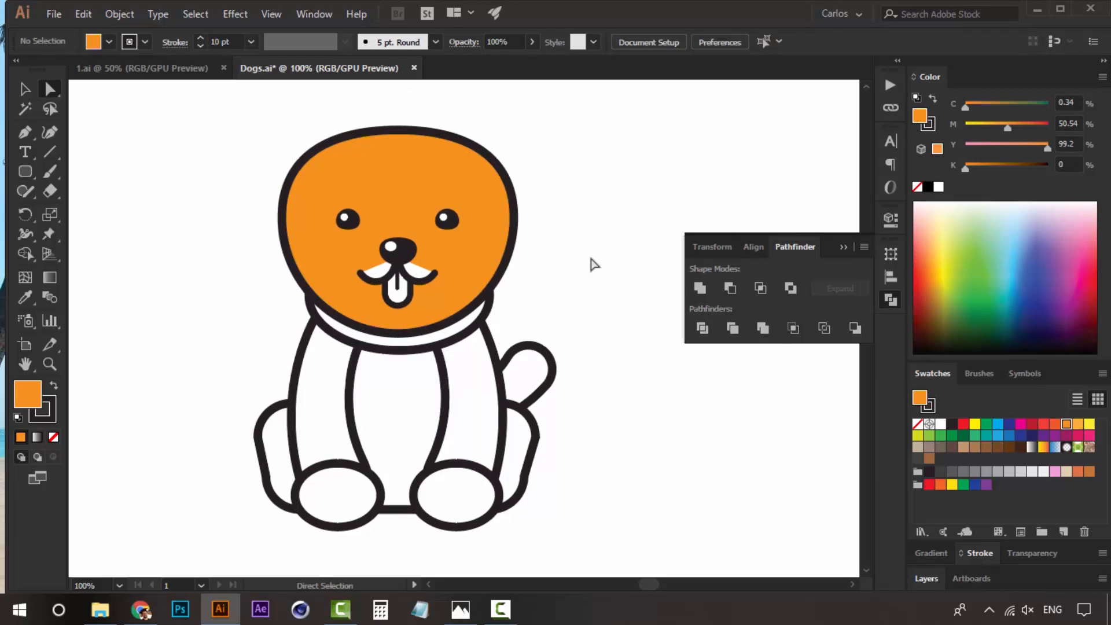
Step: Set the magenta value of the head's orange fill to 62% and save the adjusted colour as a new swatch
click(476, 265)
click(1020, 127)
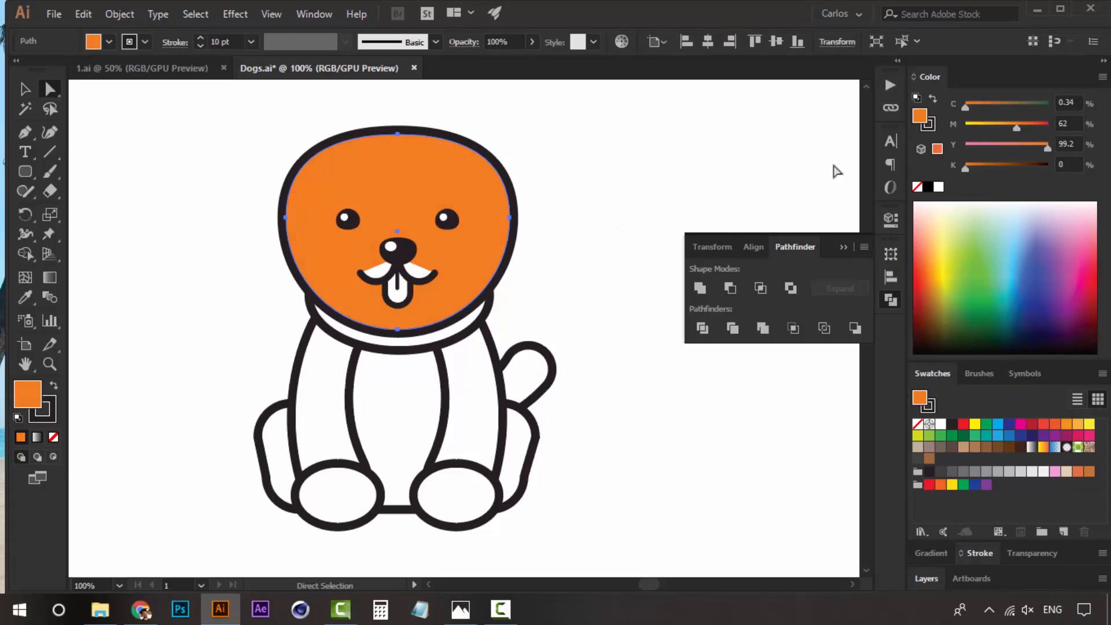
click(642, 160)
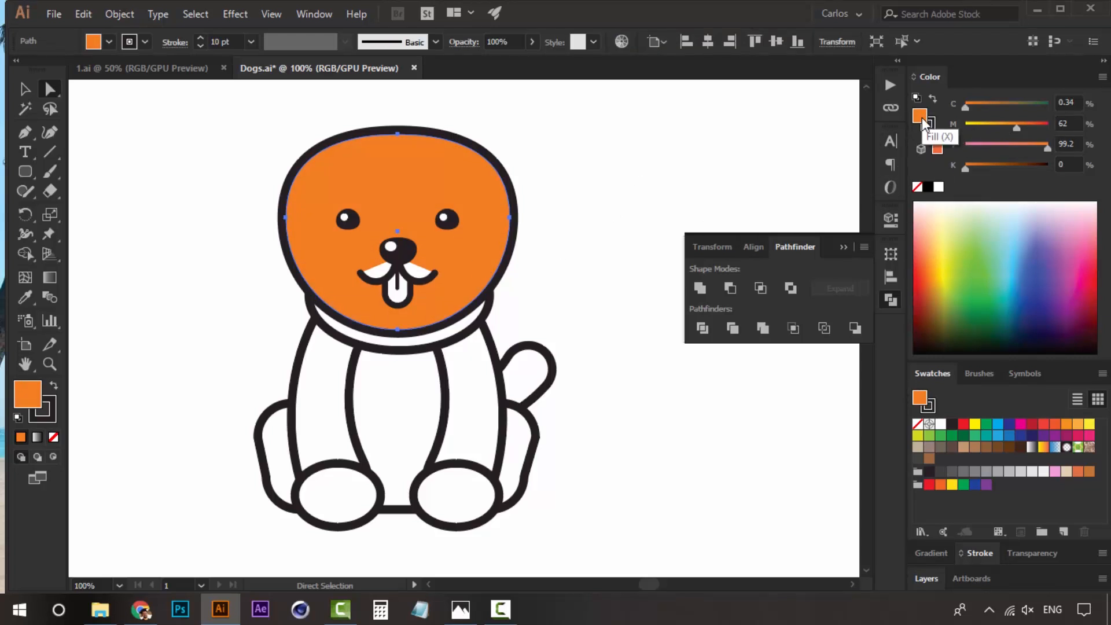
drag(924, 123, 950, 460)
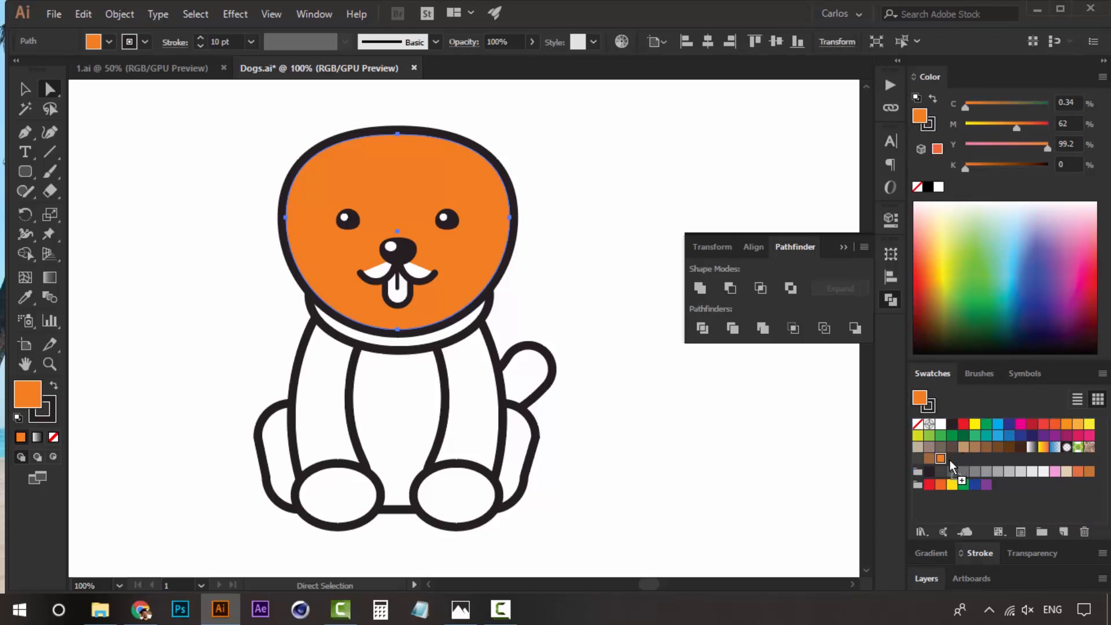
Step: Fill the white areas of the mouth shape with the saved orange swatch, matching the head
click(583, 218)
click(415, 275)
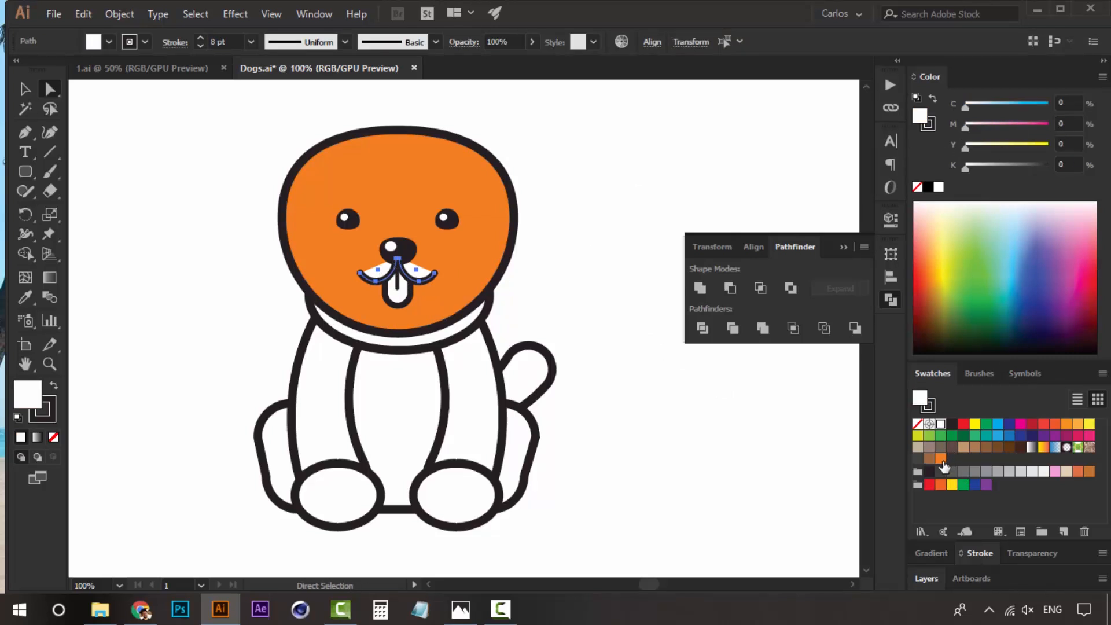
click(941, 459)
click(583, 181)
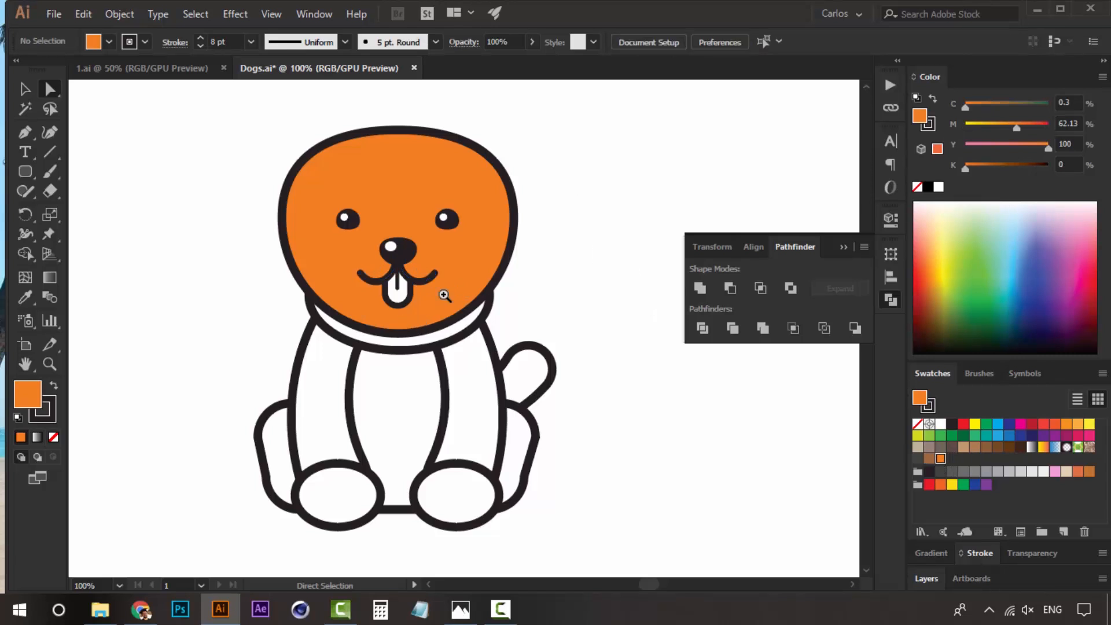
Step: Fill the tongue with a pink swatch and set its magenta value to 34%
click(444, 295)
click(444, 325)
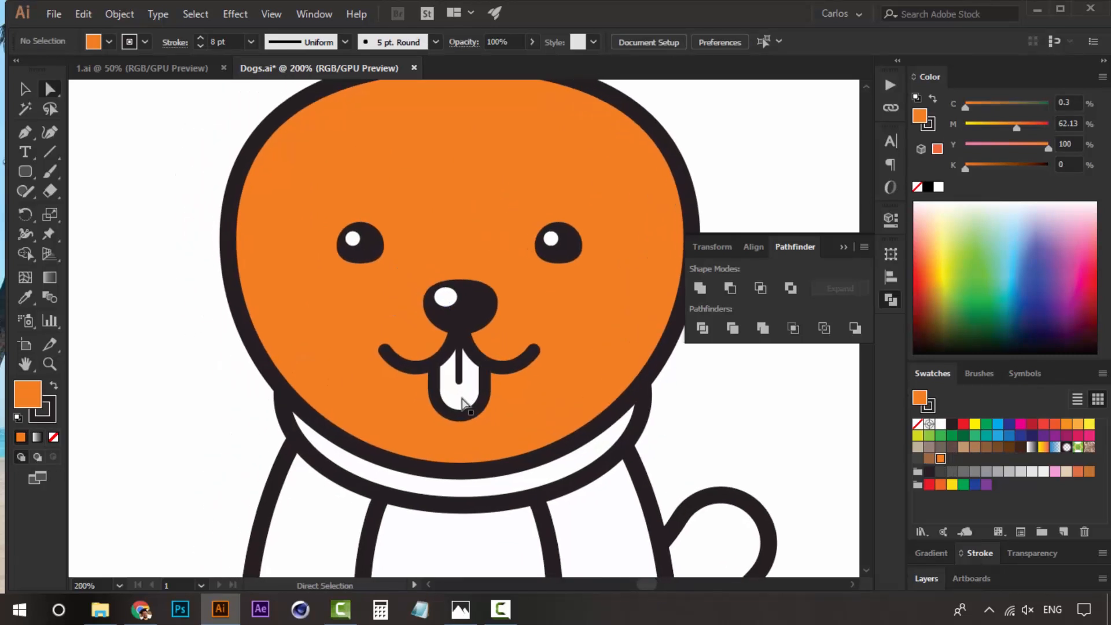
click(463, 403)
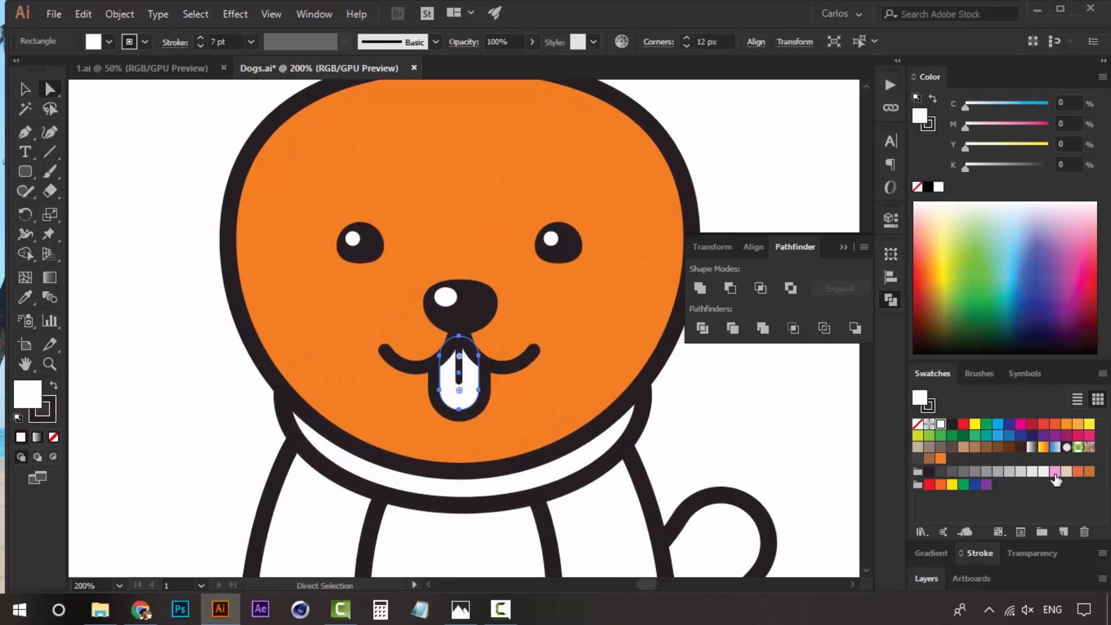
click(1089, 435)
click(1008, 124)
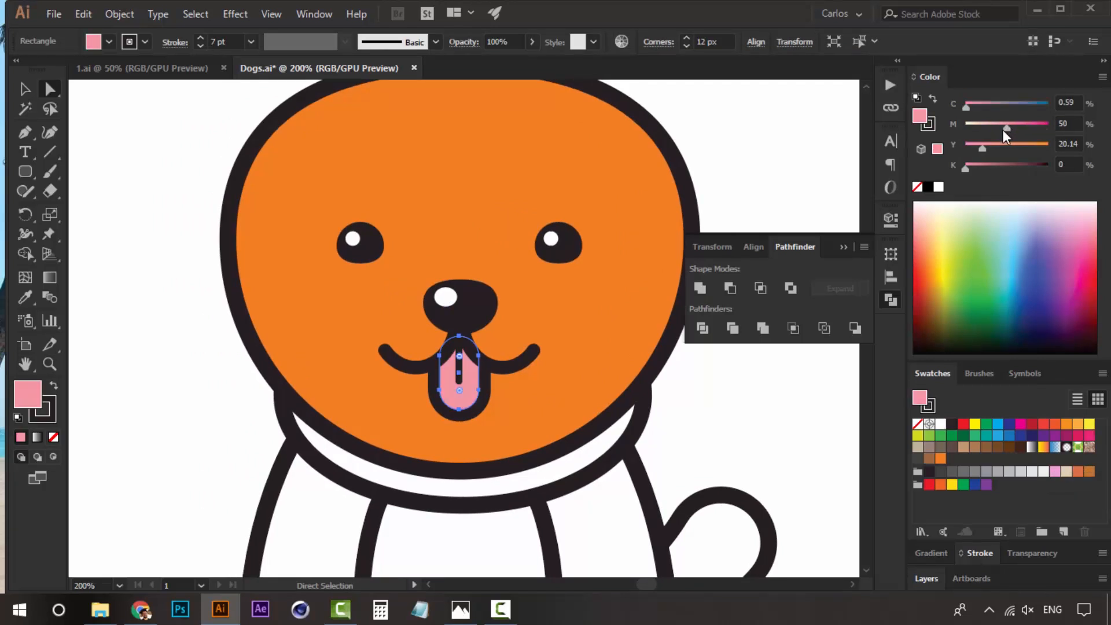
click(1001, 125)
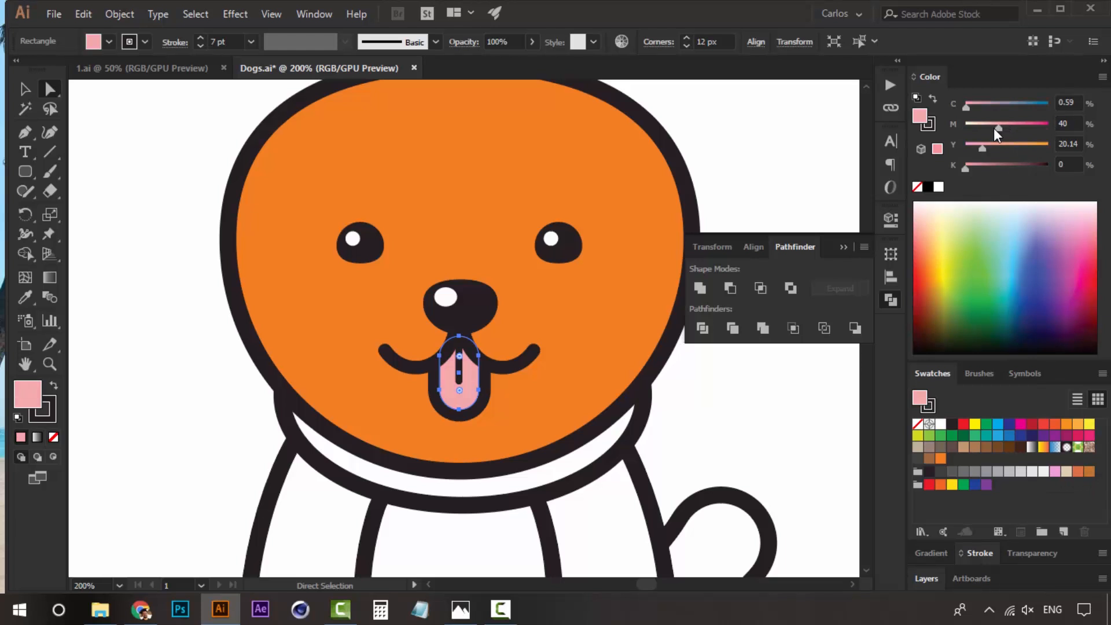
click(995, 127)
click(806, 179)
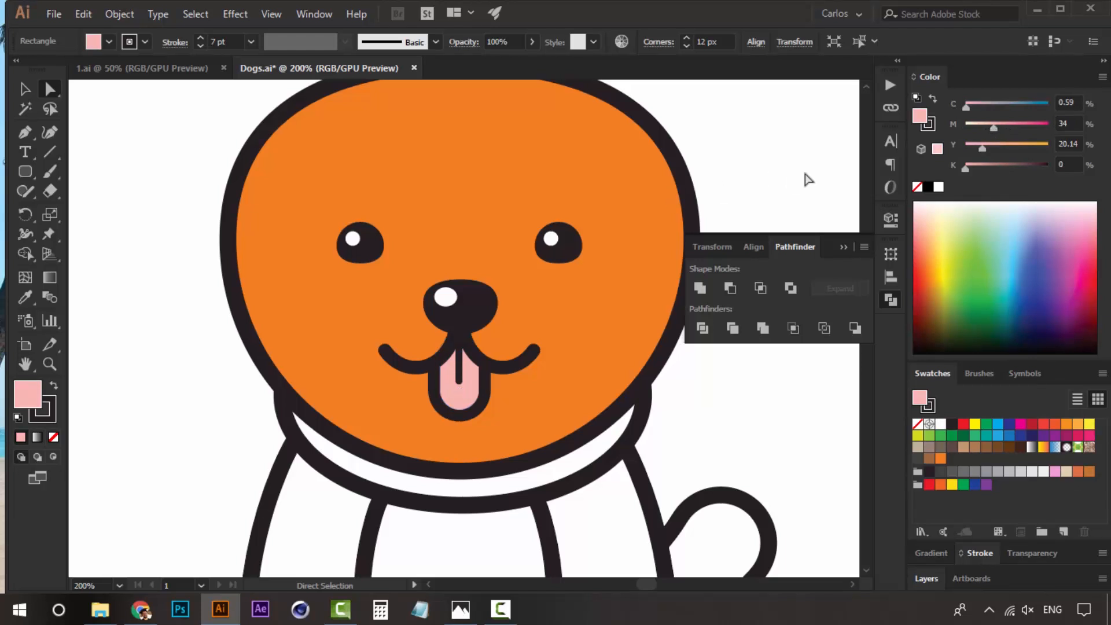
Step: Select both front leg shapes and fill them with the saved orange swatch
drag(590, 290, 520, 298)
key(z)
alt+click(500, 333)
alt+click(500, 334)
alt+click(500, 333)
click(476, 345)
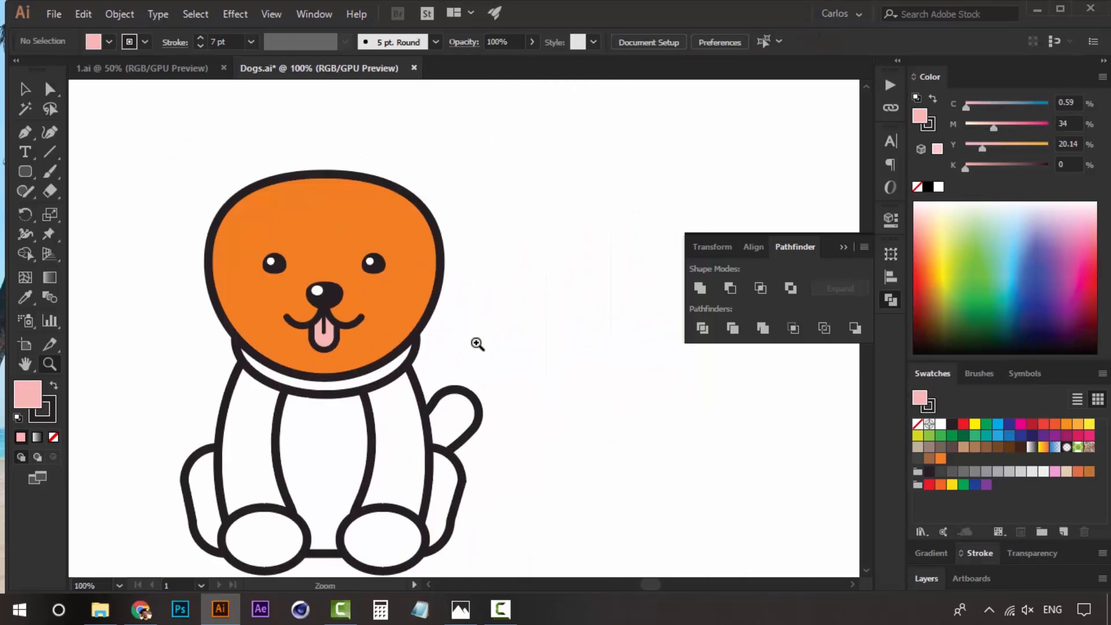
click(409, 320)
drag(392, 320, 430, 236)
alt+click(414, 326)
alt+click(413, 326)
click(517, 317)
drag(477, 358, 494, 360)
key(a)
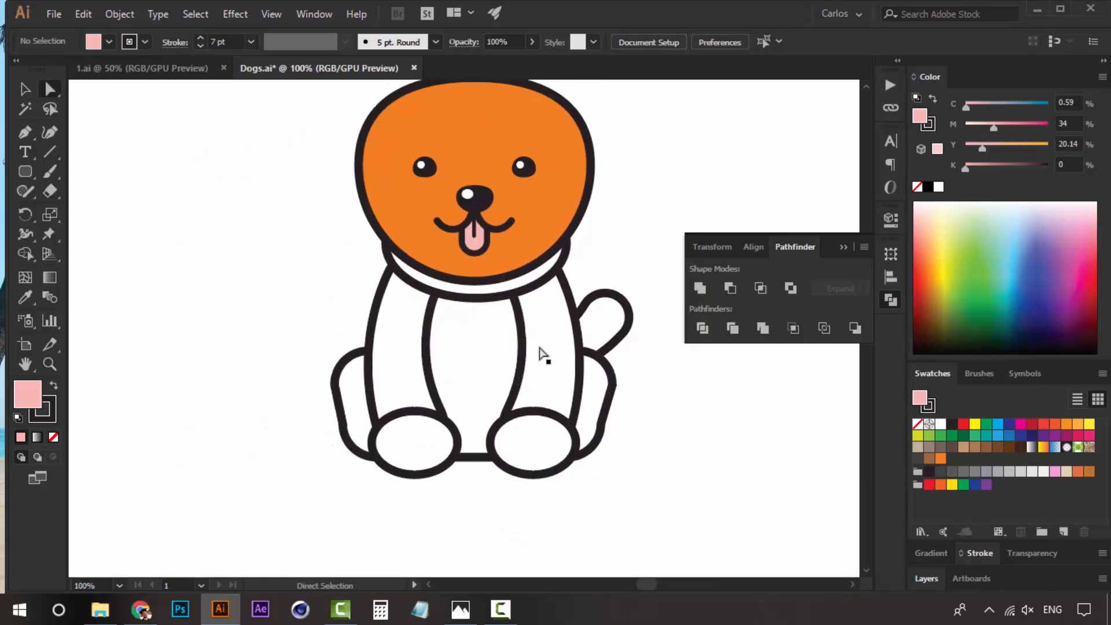
click(541, 349)
shift+click(382, 360)
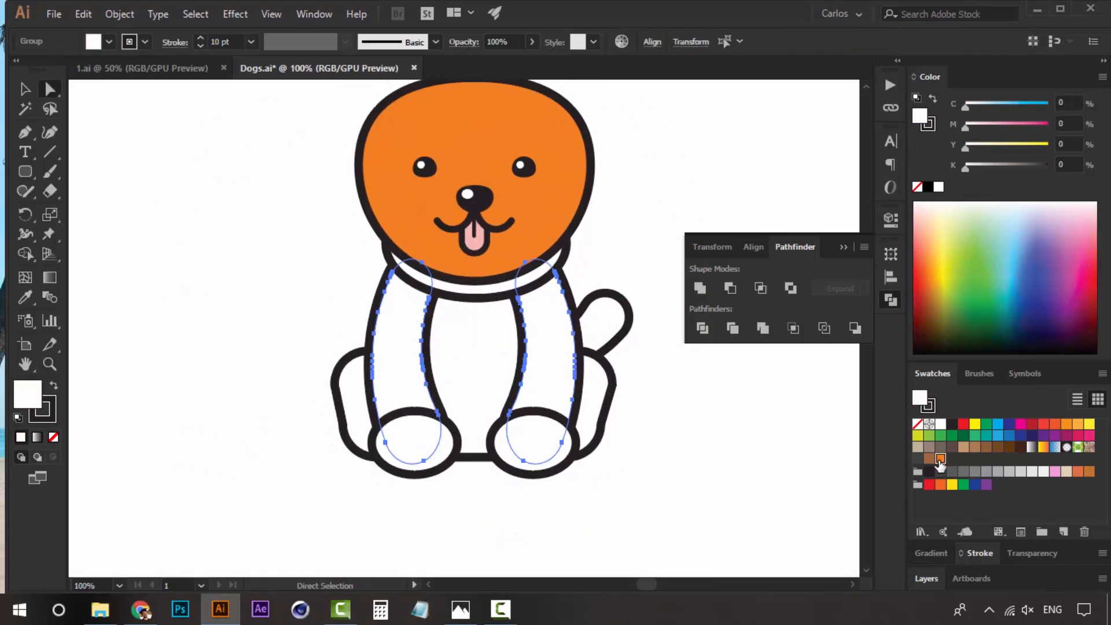
click(942, 459)
click(702, 471)
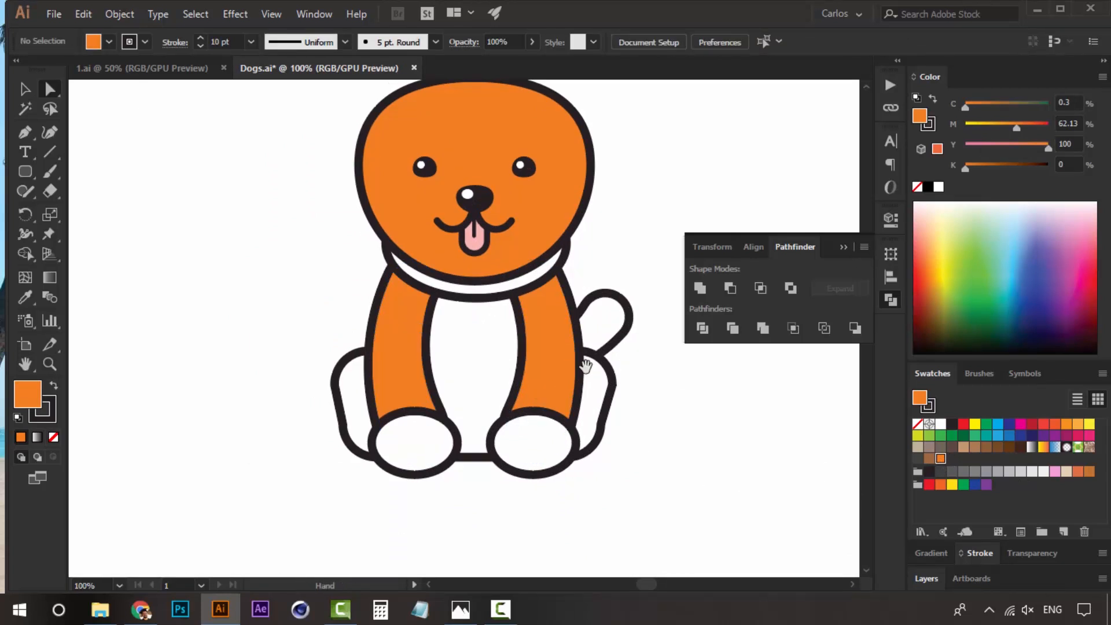
Step: Fill the hind leg shape with the saved orange swatch and darken it by setting black to 35%
drag(580, 359, 553, 402)
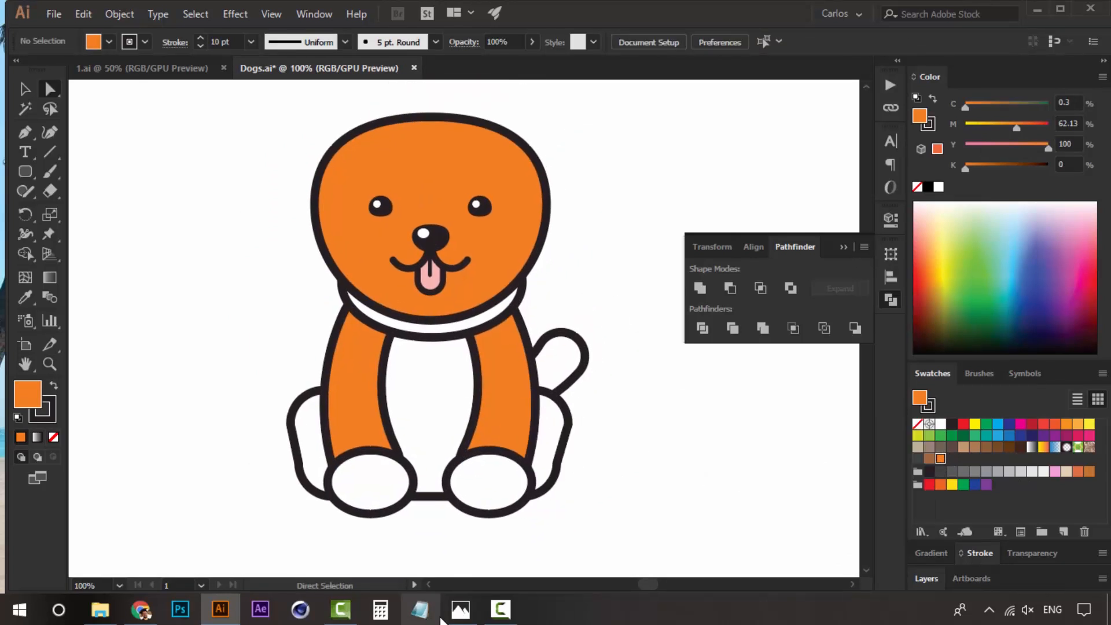
click(541, 440)
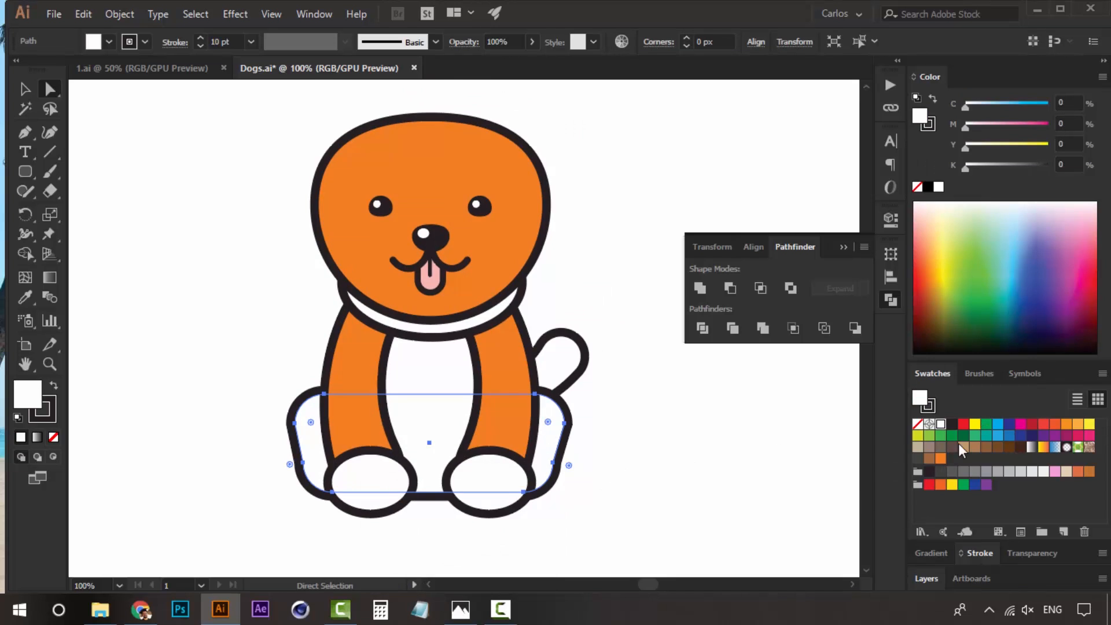
click(941, 459)
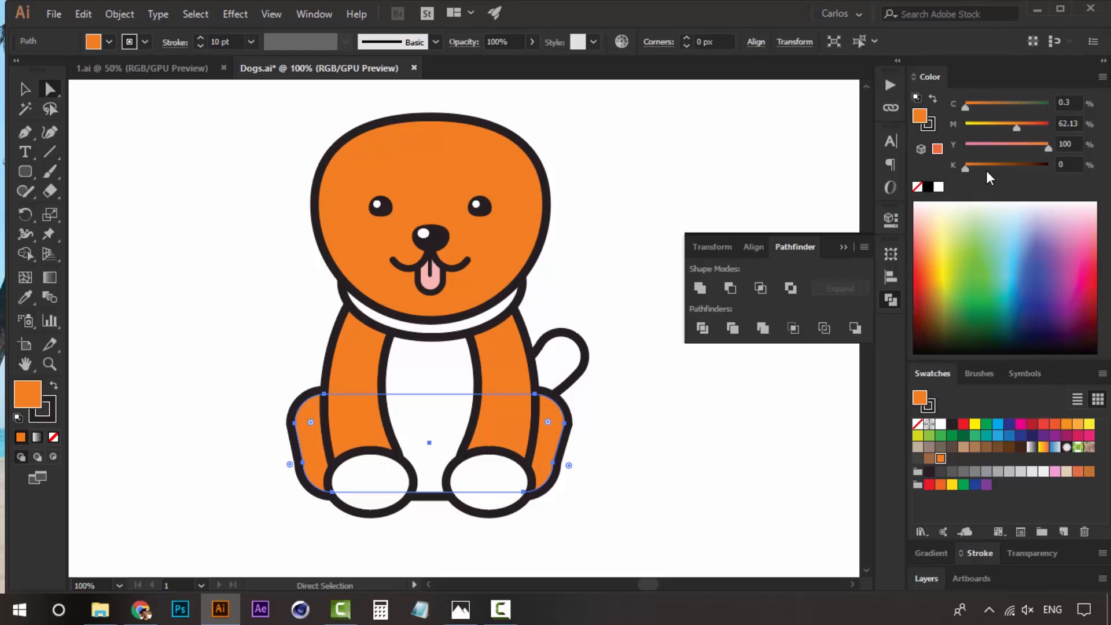
drag(977, 168, 994, 164)
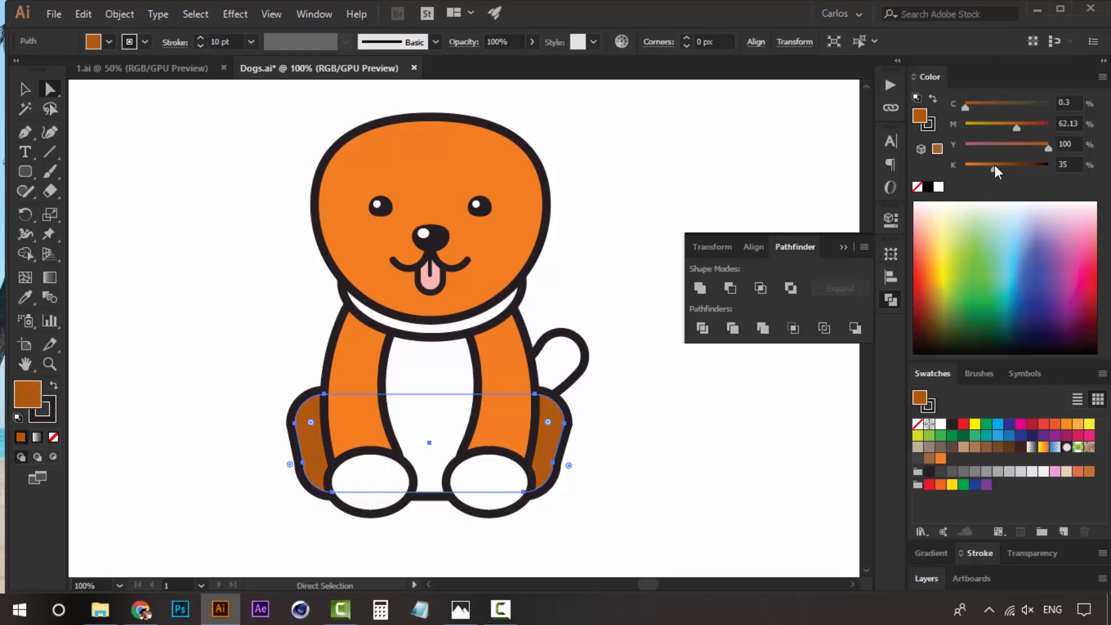
click(637, 423)
Step: Fill the tail with the hind legs' dark orange by sampling it with the Eyedropper
click(577, 354)
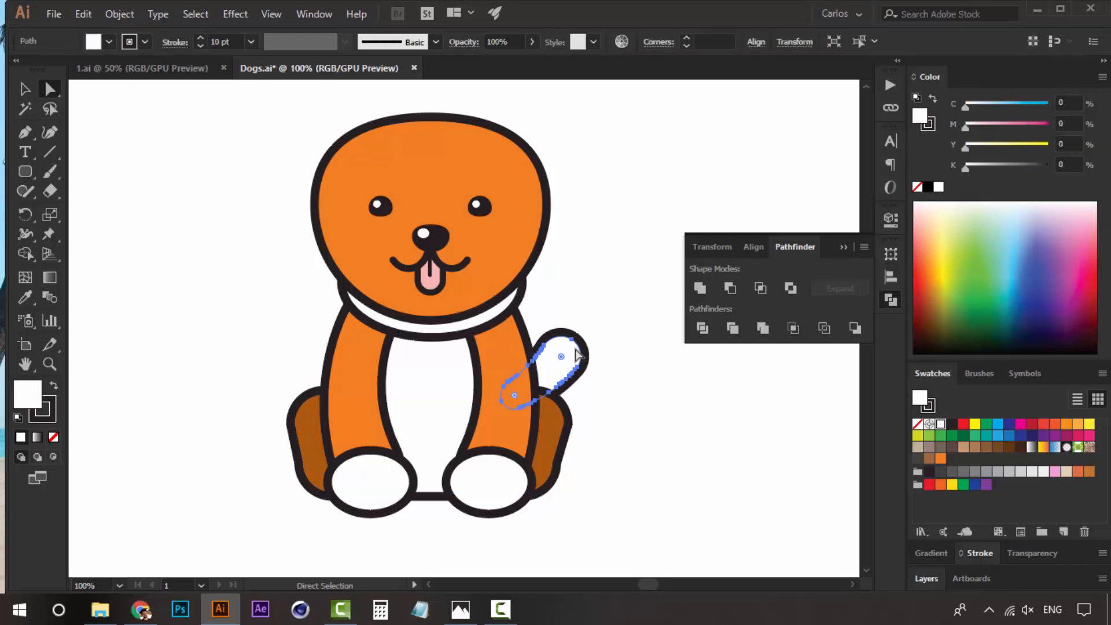
key(i)
click(555, 435)
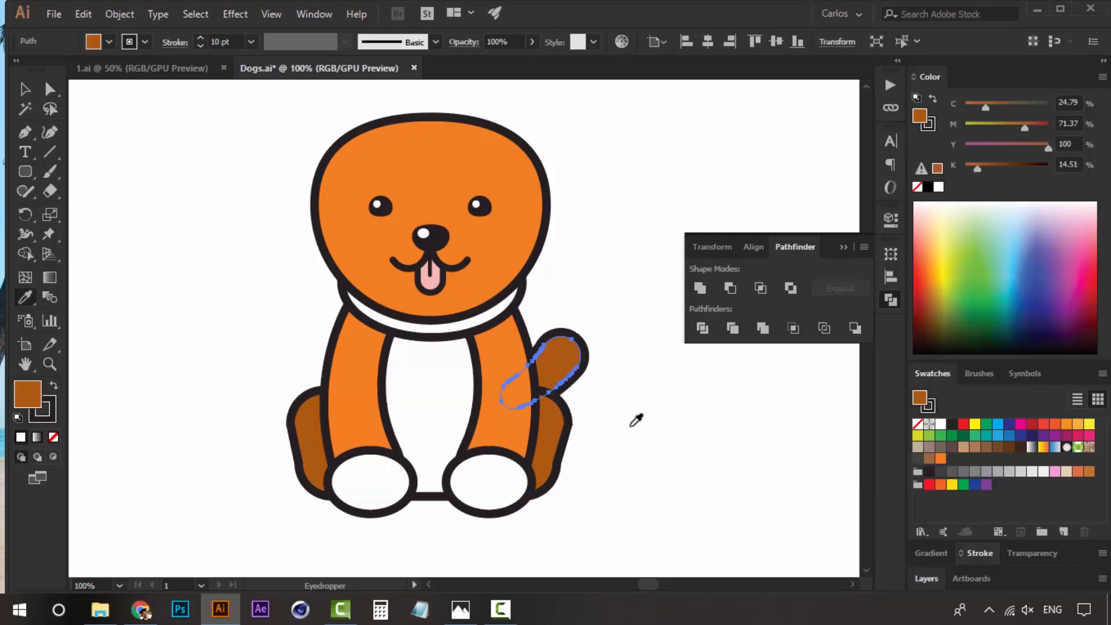
key(a)
click(630, 425)
Step: Check the corgi reference photo again and select the white collar ellipse beneath the head
key(space)
drag(546, 407, 555, 398)
click(461, 609)
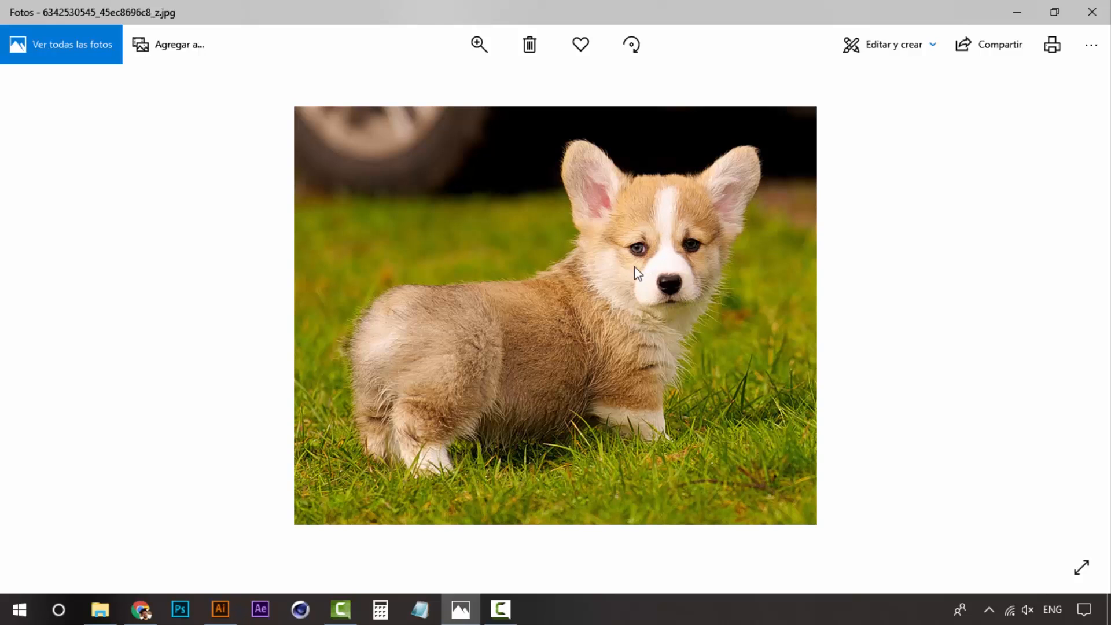
click(461, 611)
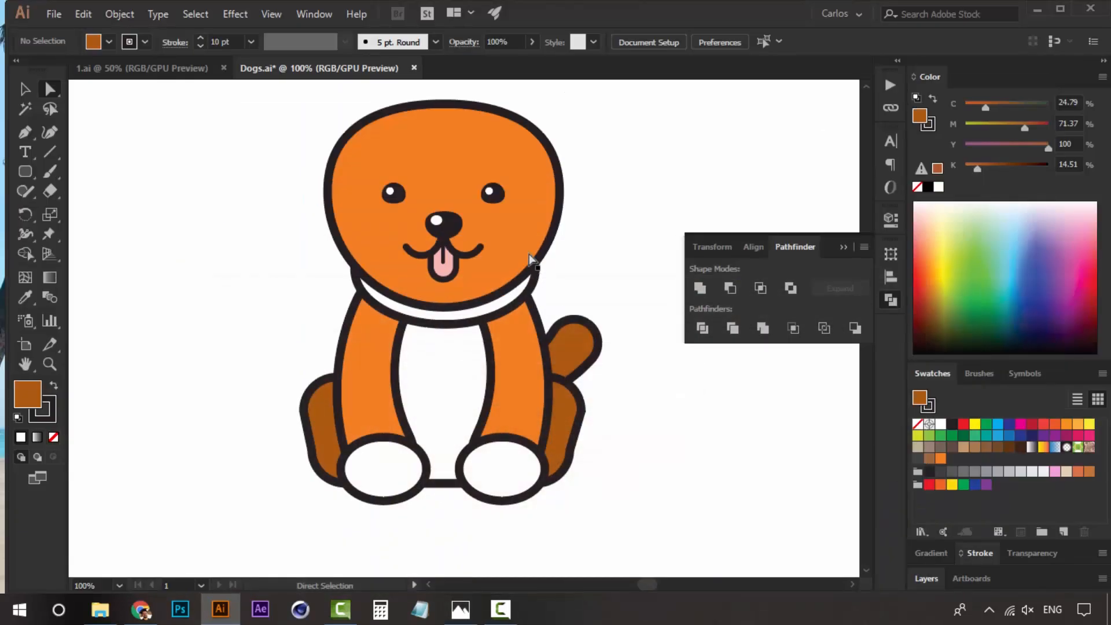
click(459, 390)
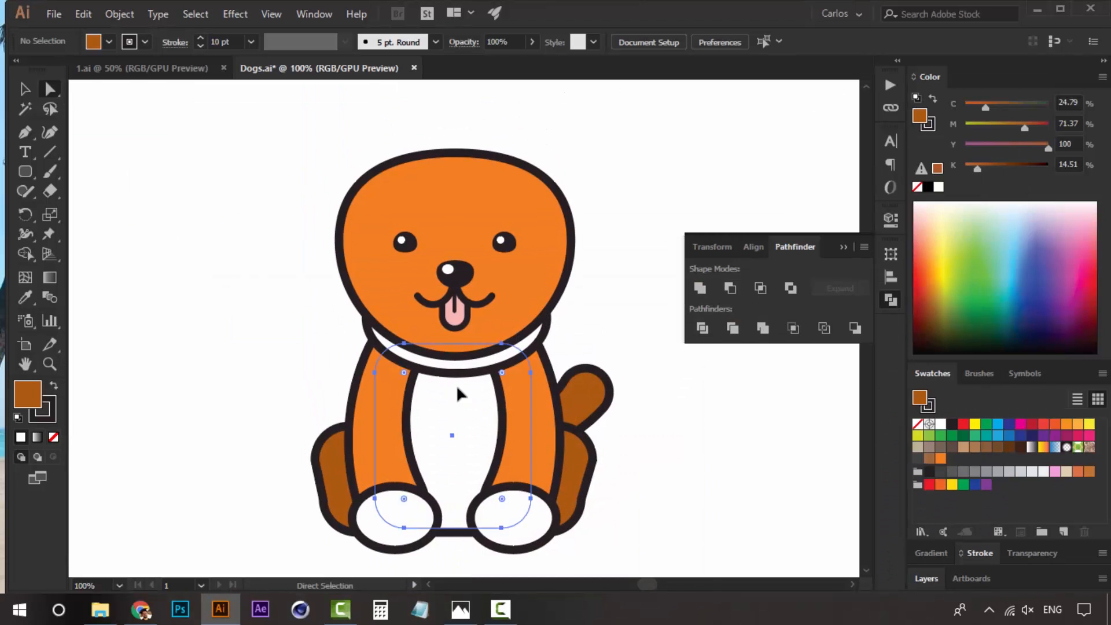
click(615, 378)
click(514, 355)
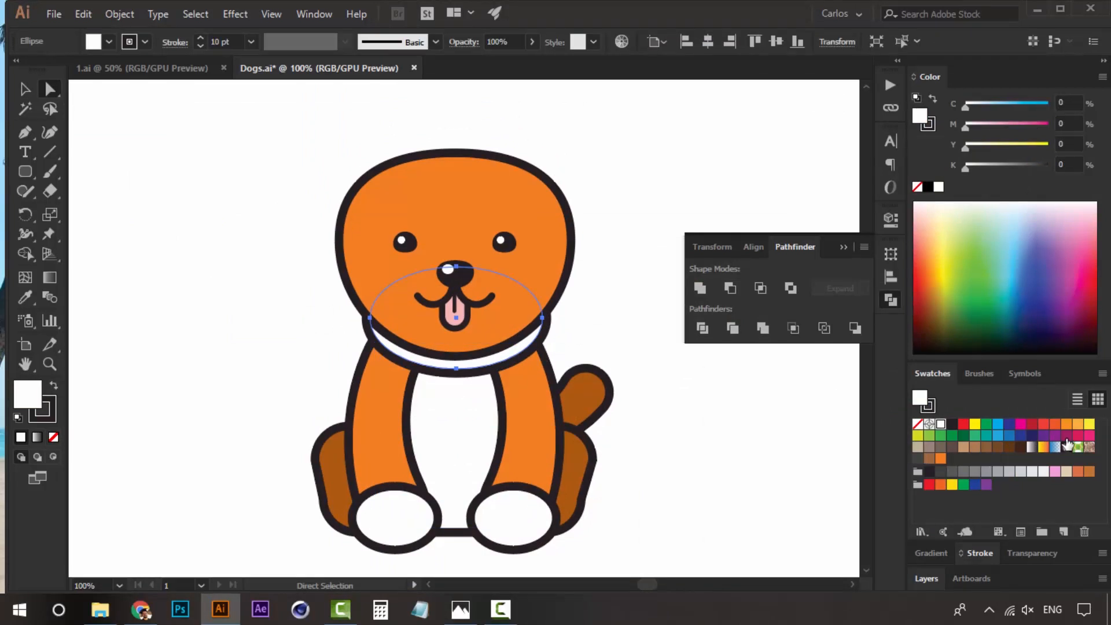
Step: Fill the collar ellipse around the dog's neck with the dark blue swatch
click(1021, 436)
click(783, 416)
mouse_move(573, 421)
mouse_down()
mouse_move(583, 300)
mouse_move(589, 339)
mouse_move(570, 414)
mouse_up()
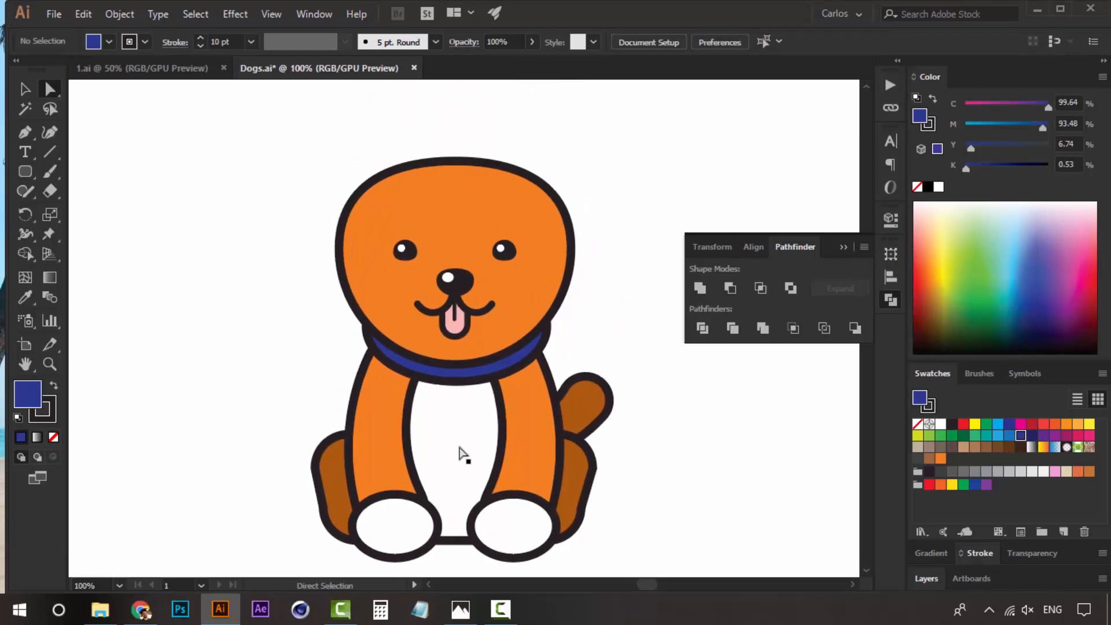
Step: Give the white chest shape and both front paws a cream fill with Yellow at 7%
click(461, 450)
drag(472, 449, 450, 353)
key(ctrl+shift+a)
click(427, 356)
shift+click(484, 434)
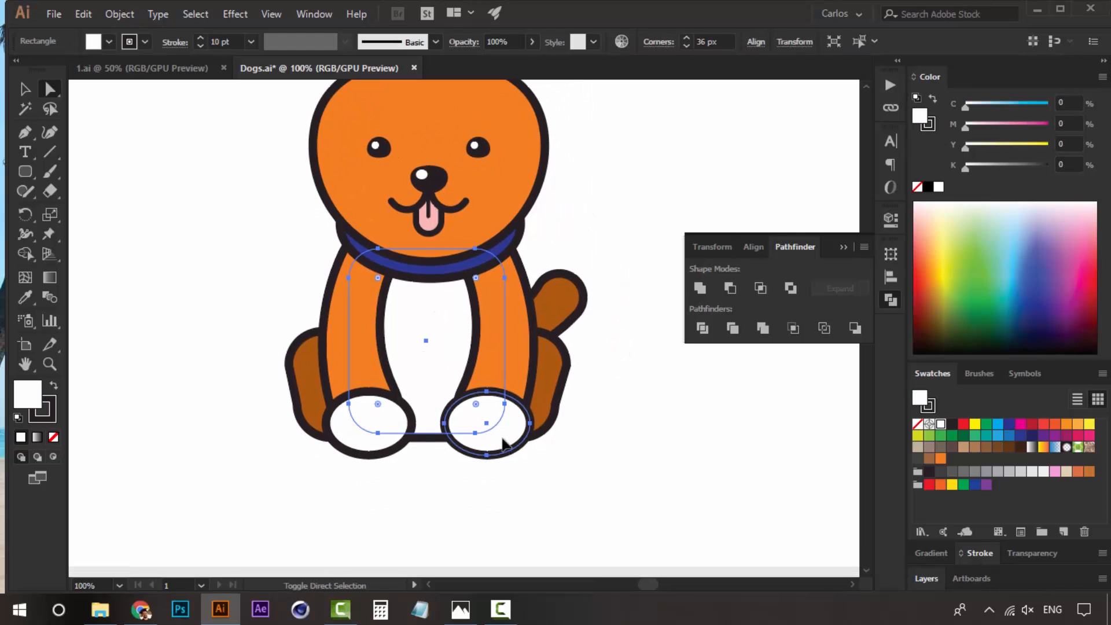
shift+click(382, 417)
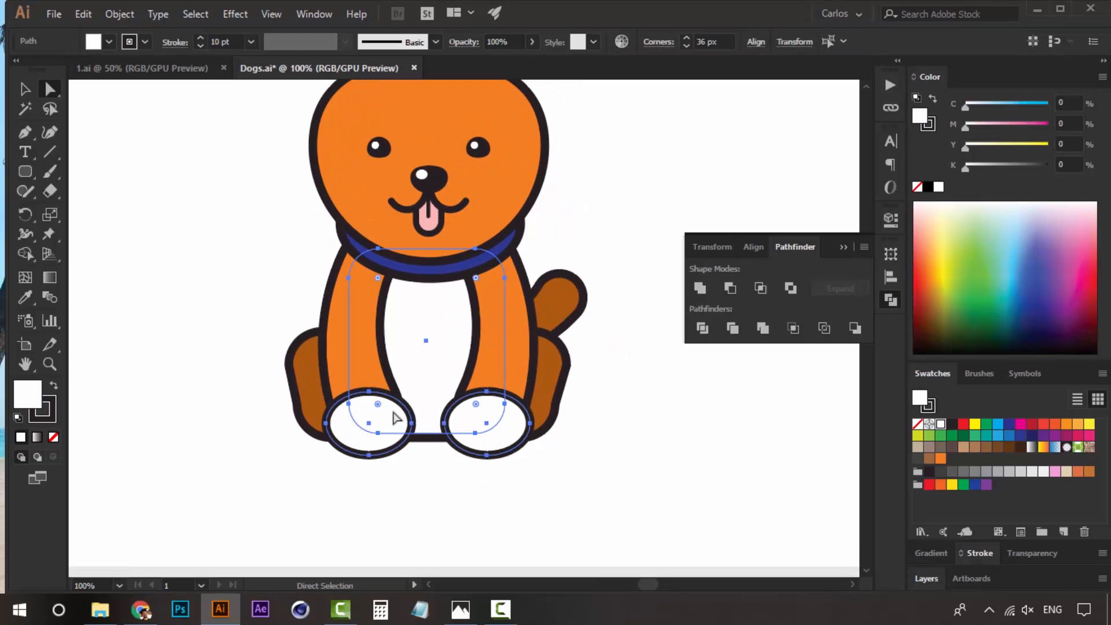
click(972, 147)
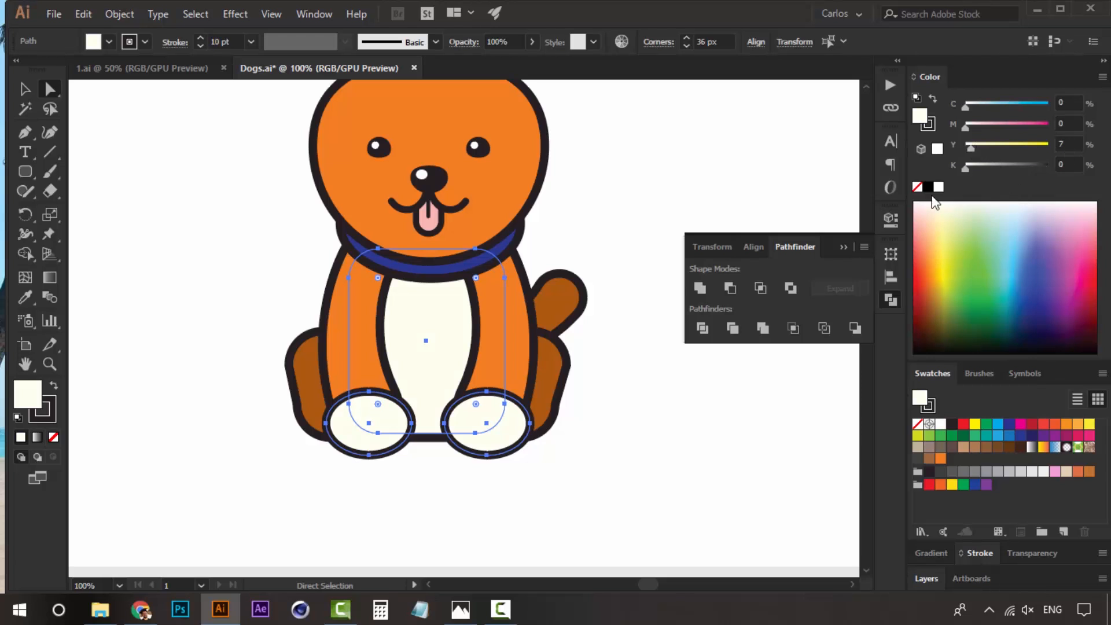
click(640, 415)
drag(430, 332, 433, 395)
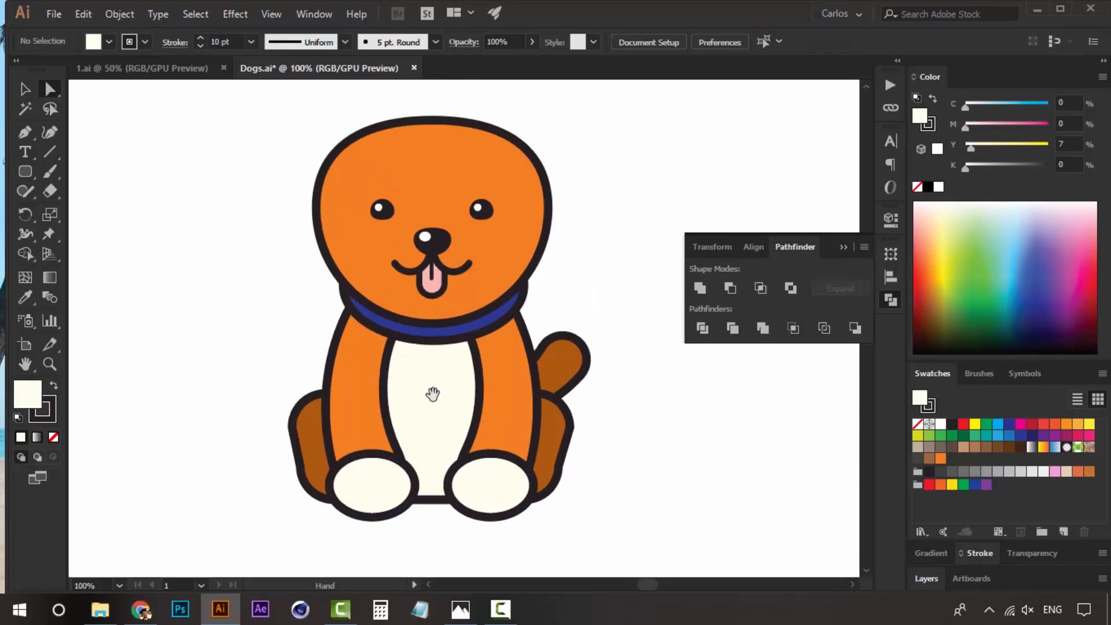
Step: Duplicate the orange head shape in front and scale the copy down over the lower face
drag(418, 223, 369, 289)
key(z)
click(430, 317)
key(v)
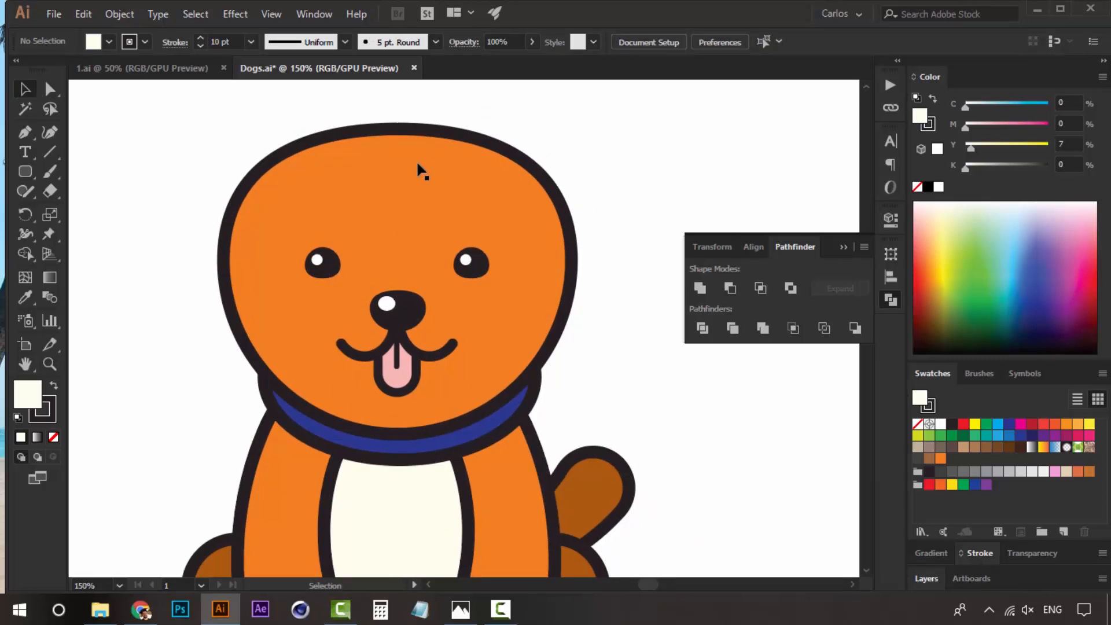
click(428, 174)
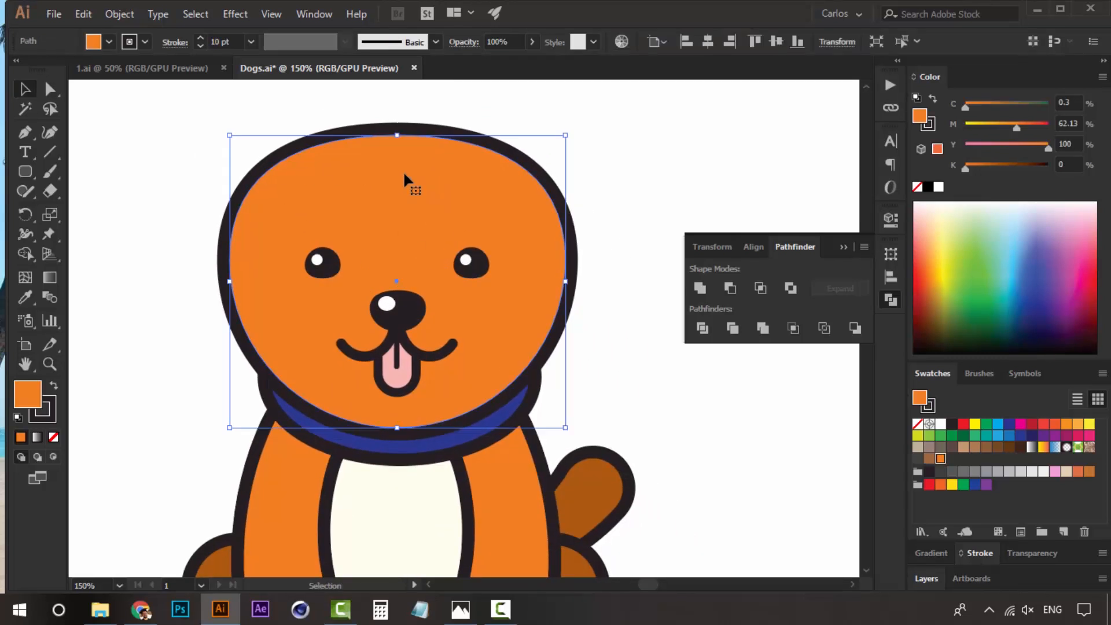
key(ctrl)
key(ctrl)
drag(575, 284, 210, 238)
drag(565, 136, 508, 158)
drag(436, 194, 436, 242)
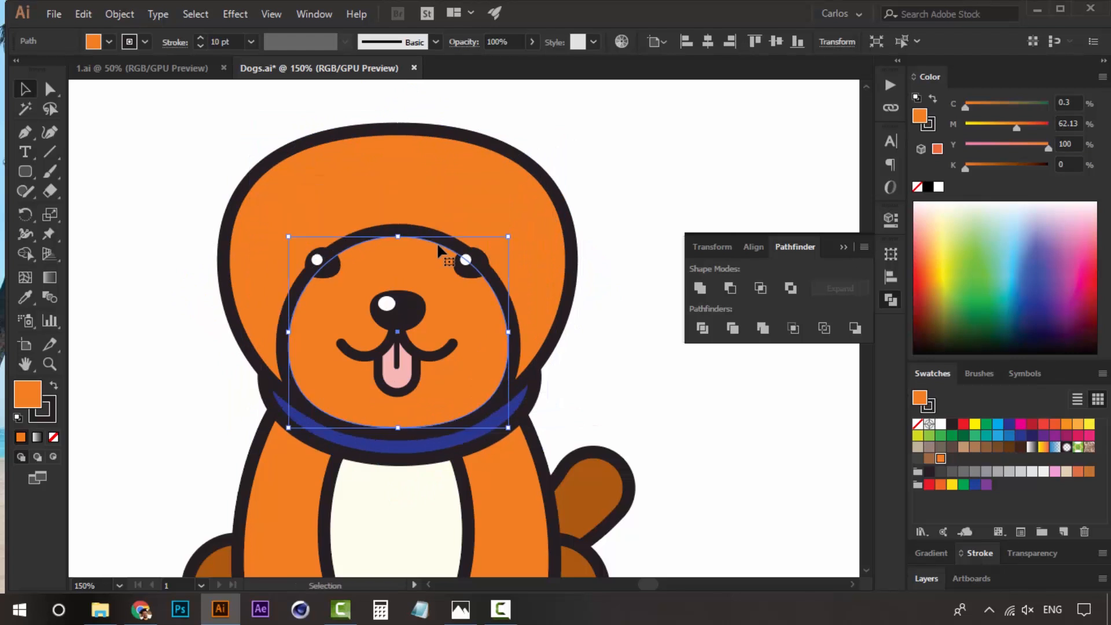
Step: Remove the outline from the smaller head copy and fill it with white
click(925, 129)
click(917, 188)
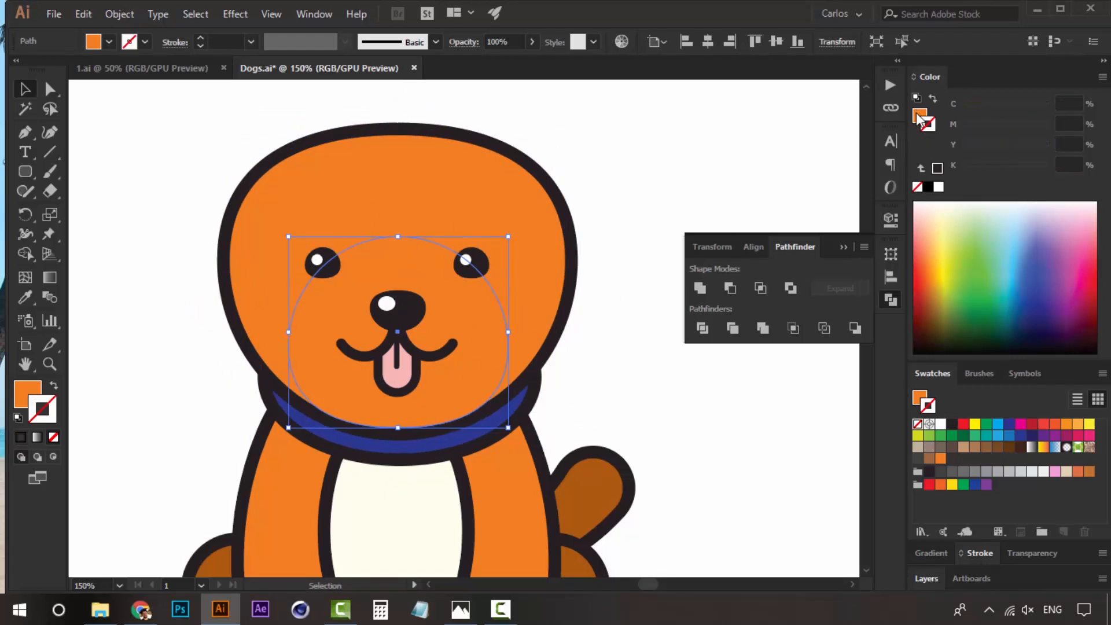
click(919, 119)
click(938, 187)
Step: Shrink the white muzzle shape further and place it around the mouth, against the lower edge of the head
key(Left)
key(Left)
key(Up)
key(Up)
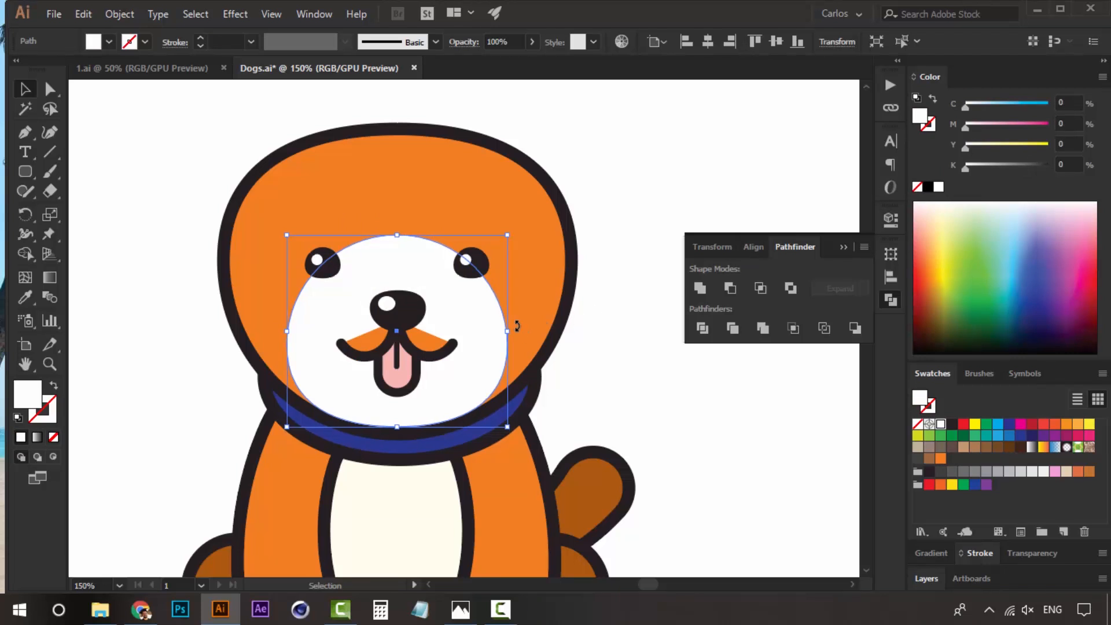
key(Up)
key(Up)
key(Up)
key(Down)
key(Down)
key(Right)
key(Down)
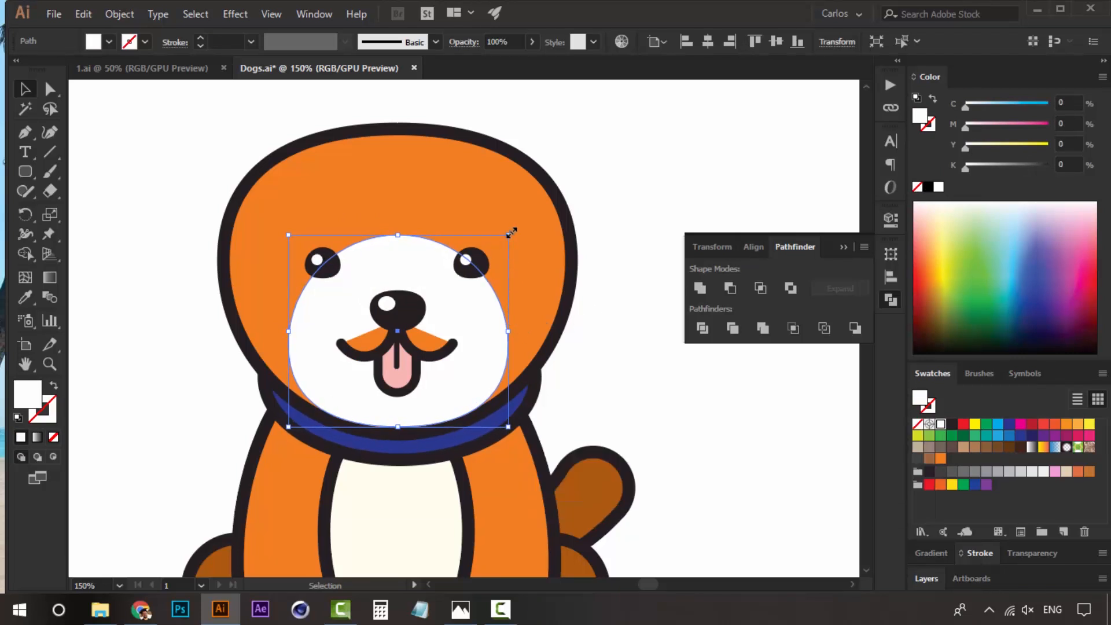
drag(512, 232, 490, 251)
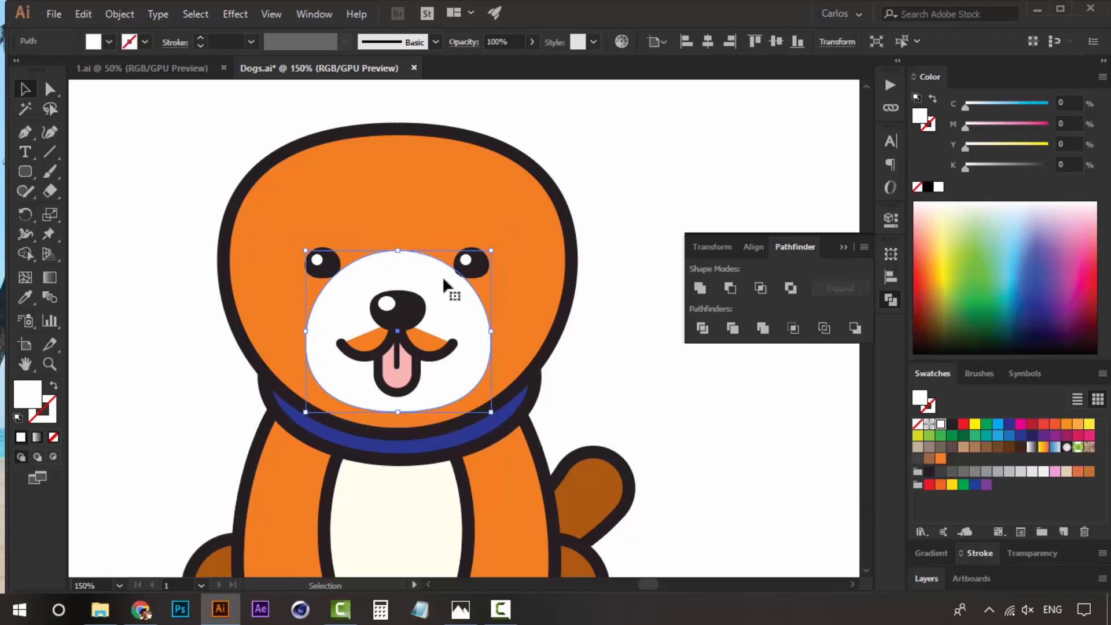
drag(437, 297, 439, 297)
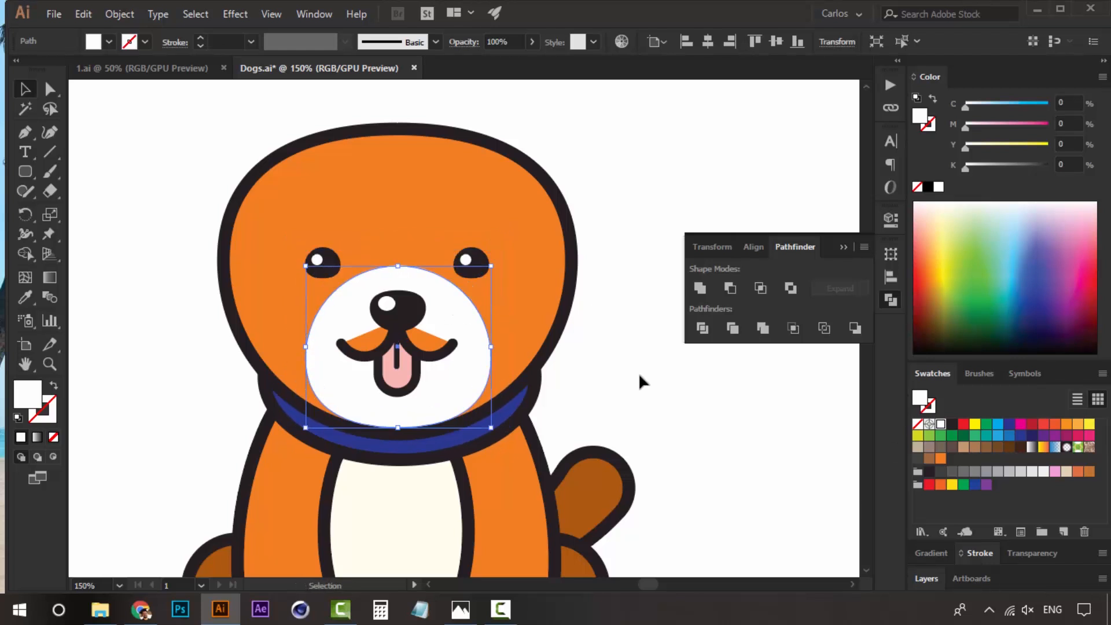
key(Up)
key(Left)
key(Down)
key(Down)
click(670, 425)
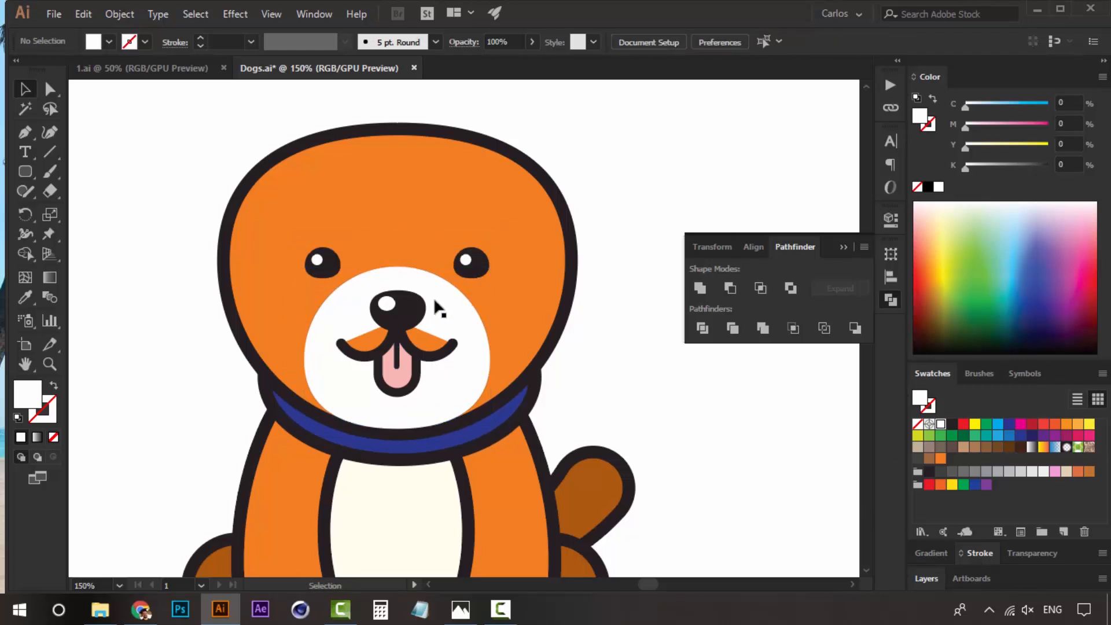
Step: Change the fill of both mouth curves to white so they blend with the muzzle
click(437, 349)
shift+click(379, 354)
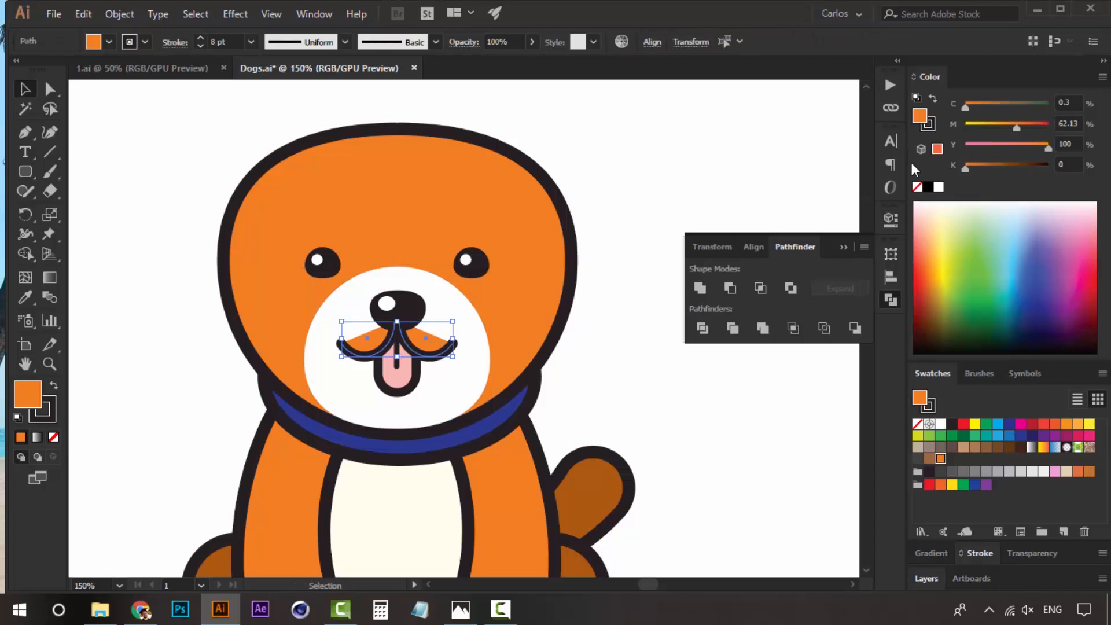
click(937, 187)
click(679, 405)
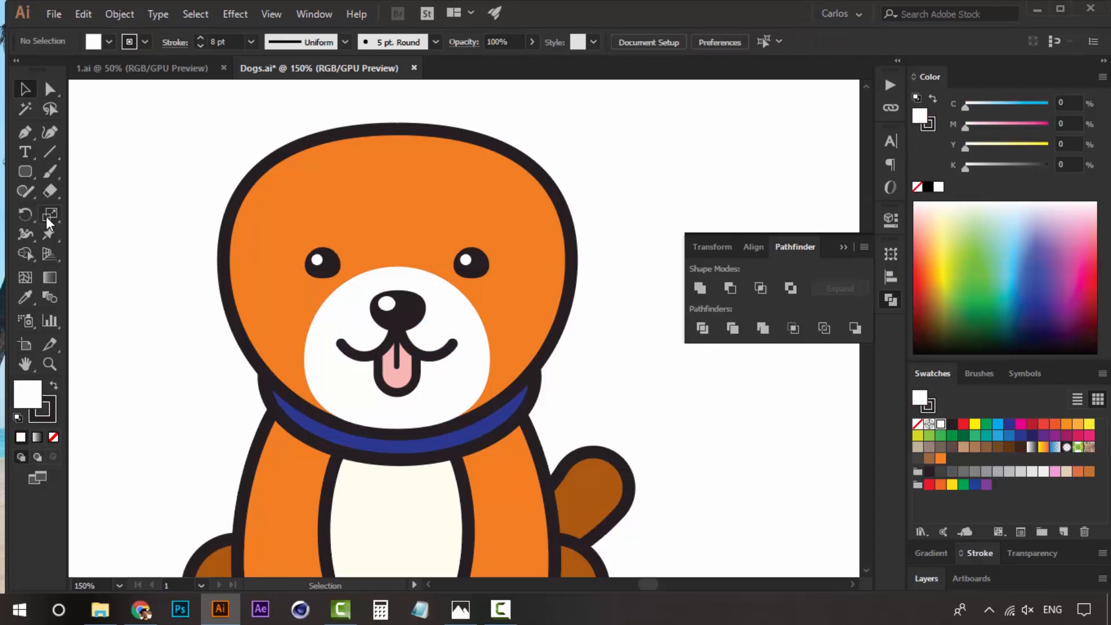
Step: Draw a tall, narrow white ellipse from the forehead down to the nose and remove its outline
drag(26, 172, 105, 206)
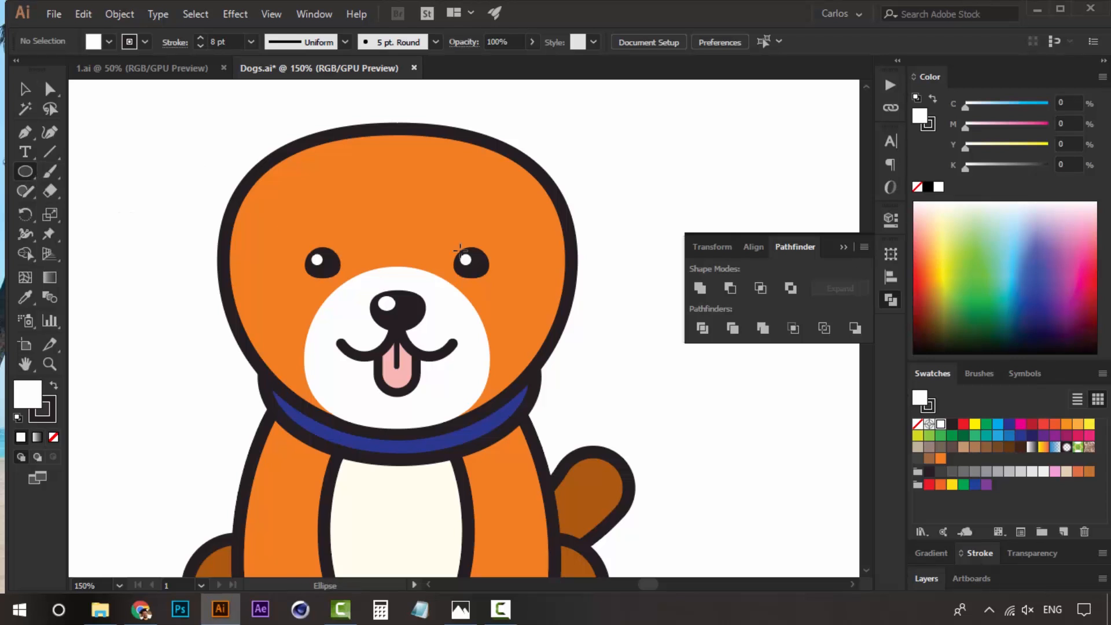
drag(387, 172, 416, 293)
key(v)
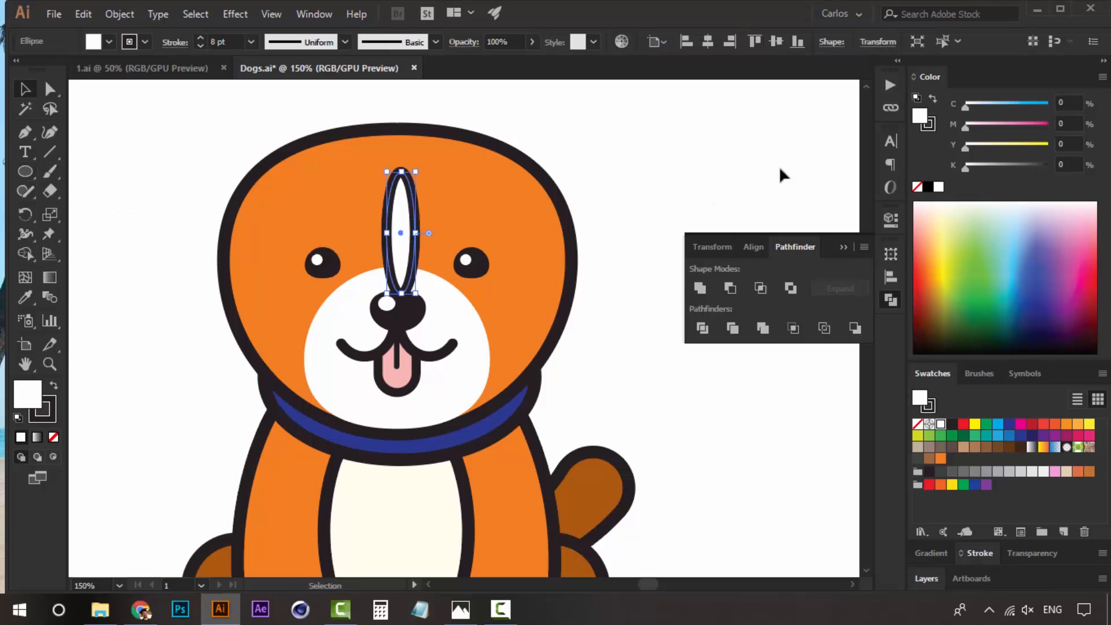
click(928, 123)
key(/)
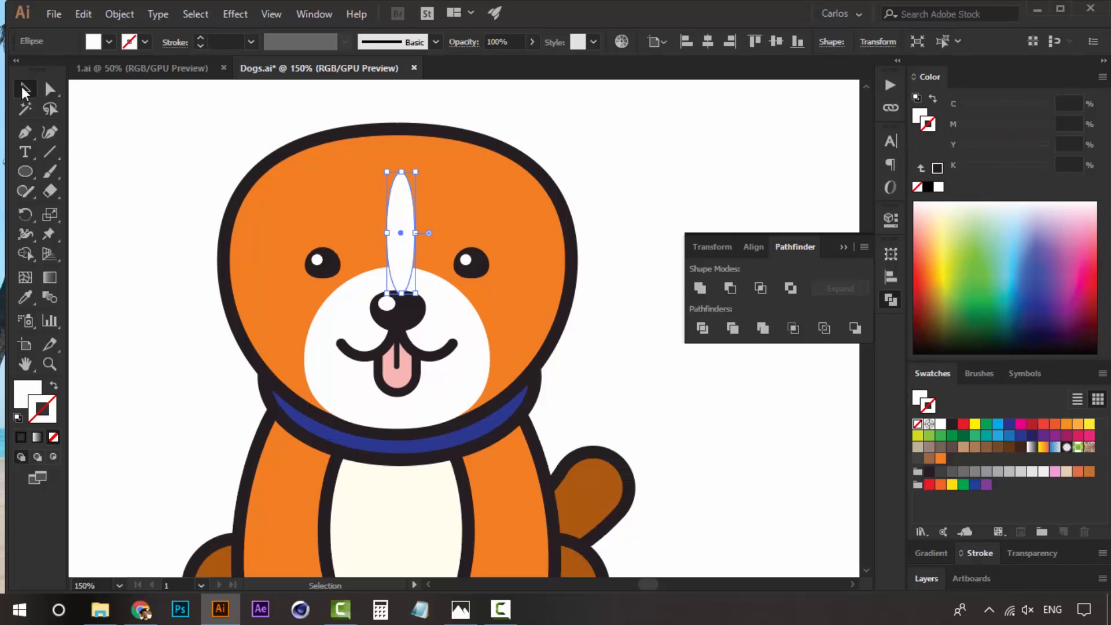
Step: Nudge the forehead ellipse down and sideways until it is centred above the nose
key(Left)
key(Left)
key(Down)
key(Down)
key(Left)
key(Left)
key(Down)
key(Down)
key(Down)
key(Down)
key(Right)
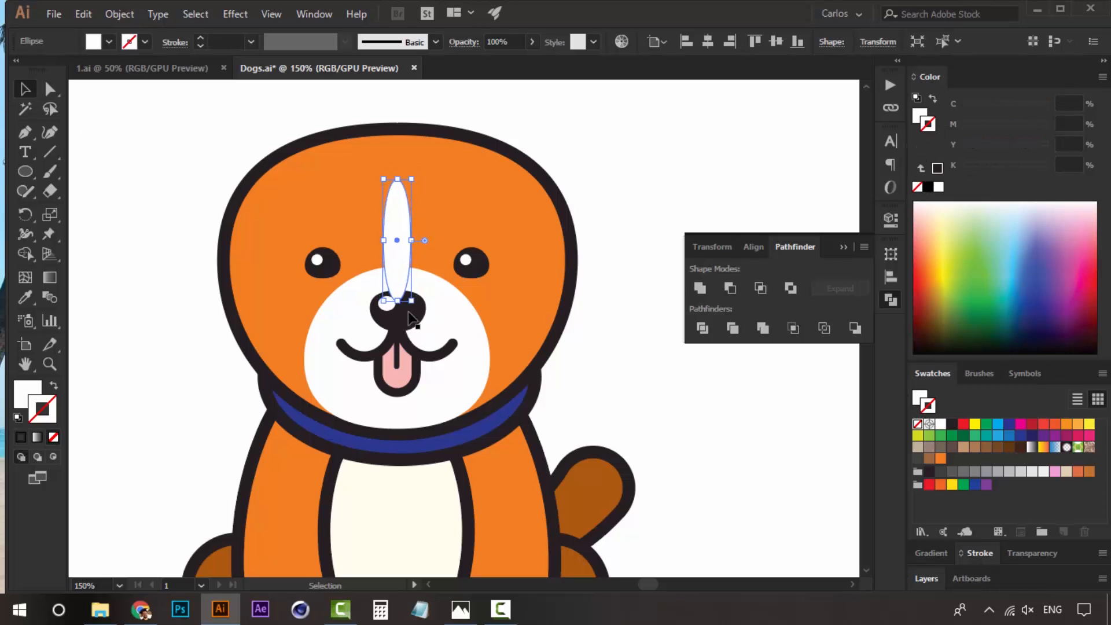
Step: Bring the nose group to the front, above the white forehead stripe
click(408, 313)
right_click(402, 315)
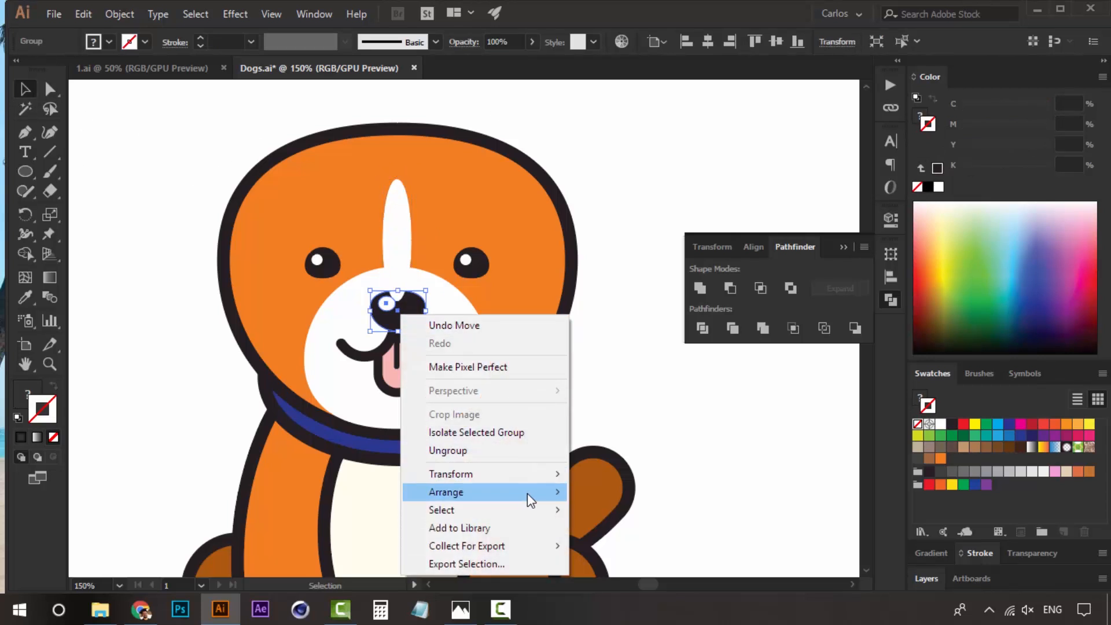
mouse_move(526, 494)
click(604, 494)
click(610, 357)
drag(513, 333, 536, 381)
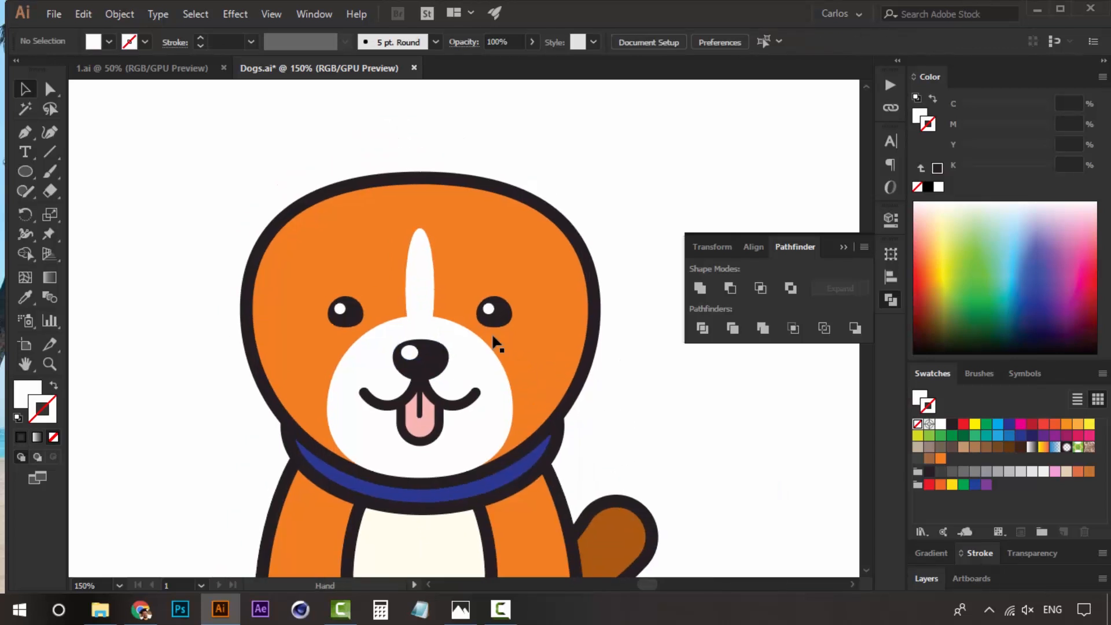
Step: Examine the coloured dog as a whole from farther out and then closer up
drag(492, 284, 483, 355)
key(z)
alt+click(482, 360)
alt+click(492, 367)
alt+click(496, 369)
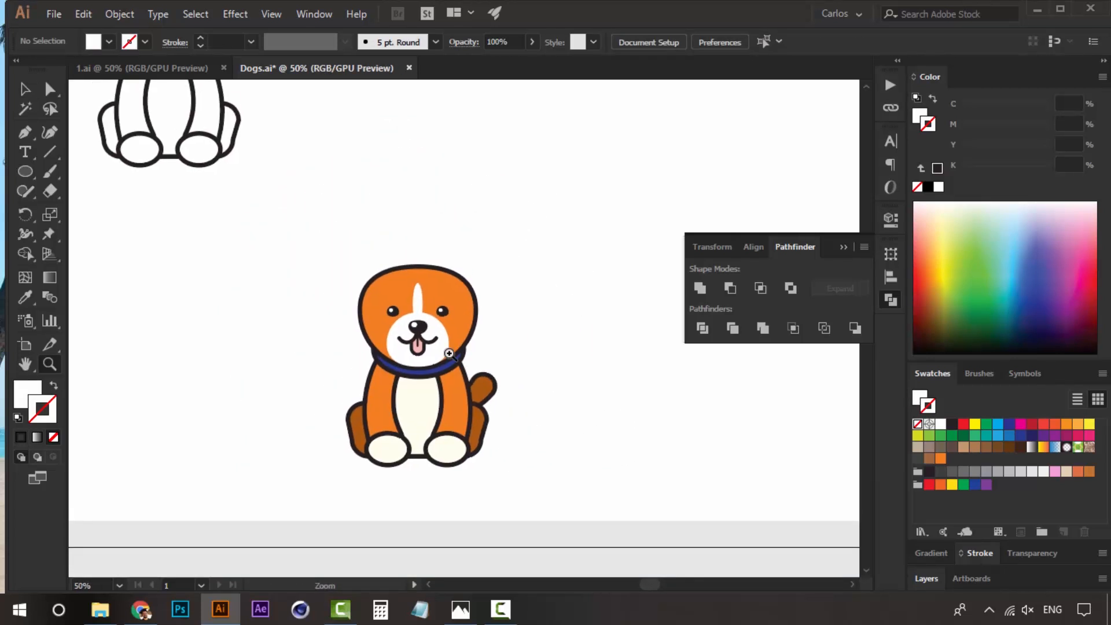
click(450, 353)
click(450, 354)
drag(462, 314, 460, 386)
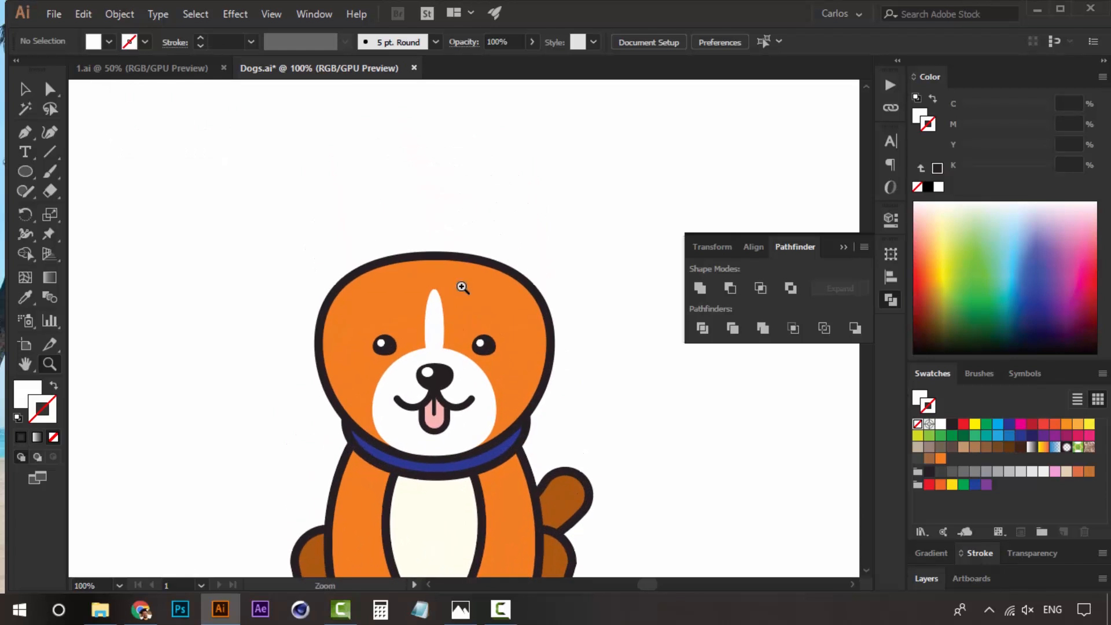
Step: Sample the chest's cream colour onto the forehead stripe and muzzle, keeping both without an outline
click(463, 287)
drag(474, 296, 509, 94)
key(a)
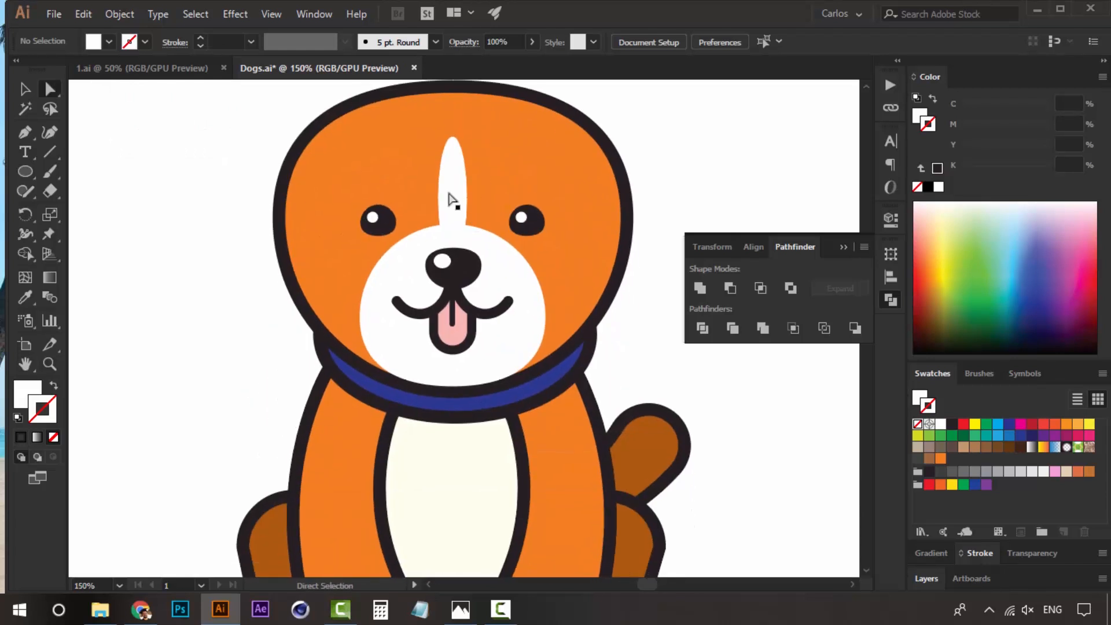
click(451, 198)
shift+click(510, 272)
scroll(509, 367, down, 3)
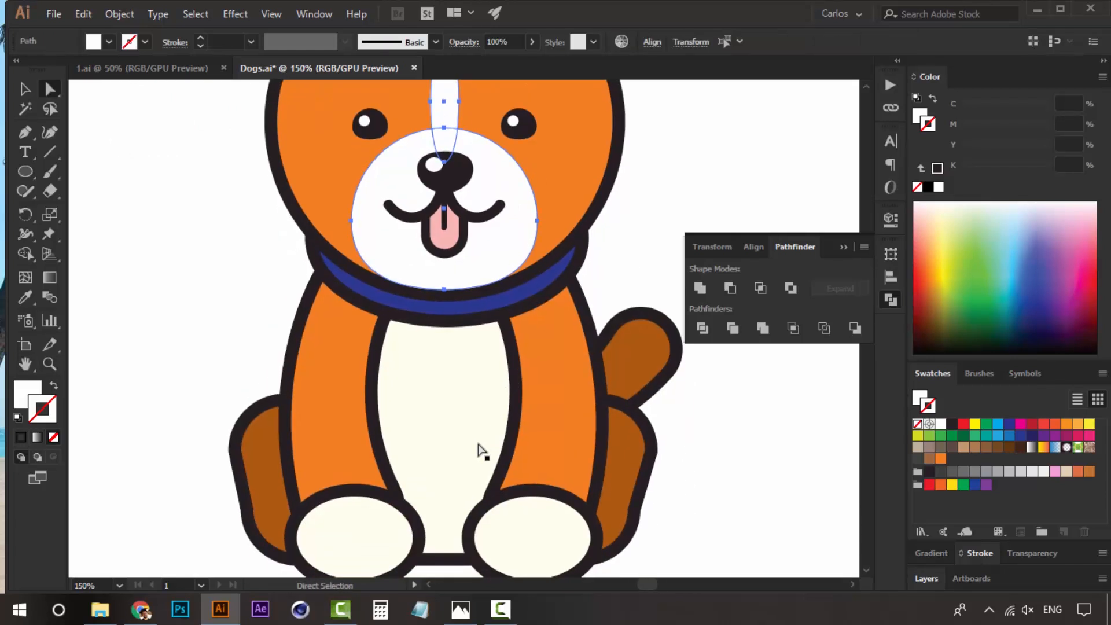
key(i)
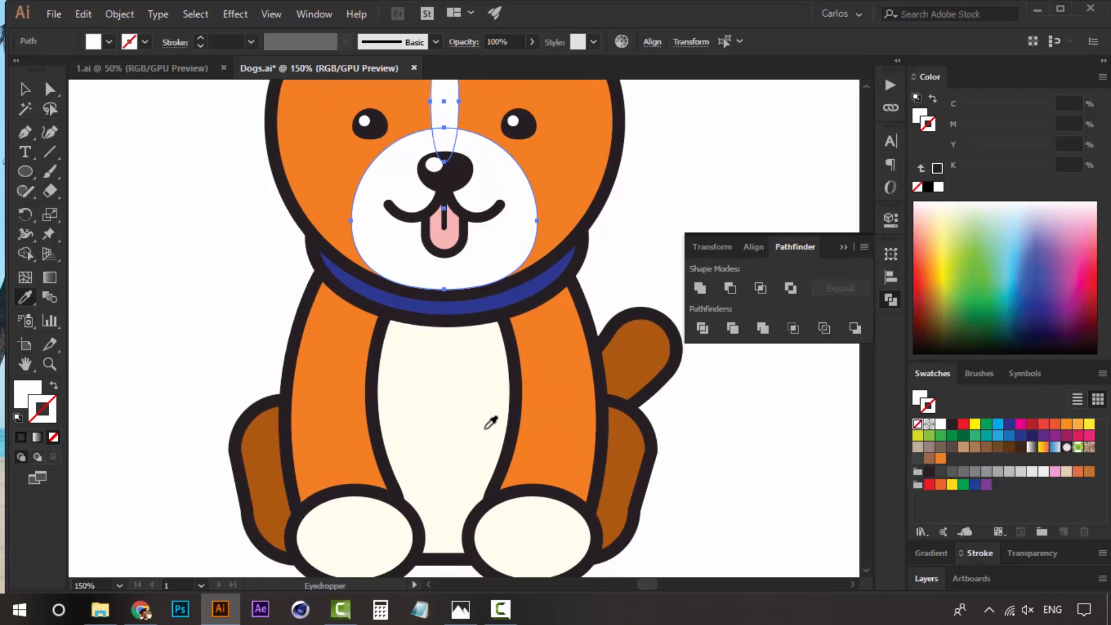
click(458, 401)
click(918, 187)
drag(634, 149, 617, 303)
Step: Set the fill of both mouth curves to cream with Yellow at 7%
key(a)
click(633, 213)
drag(573, 194, 579, 258)
click(480, 430)
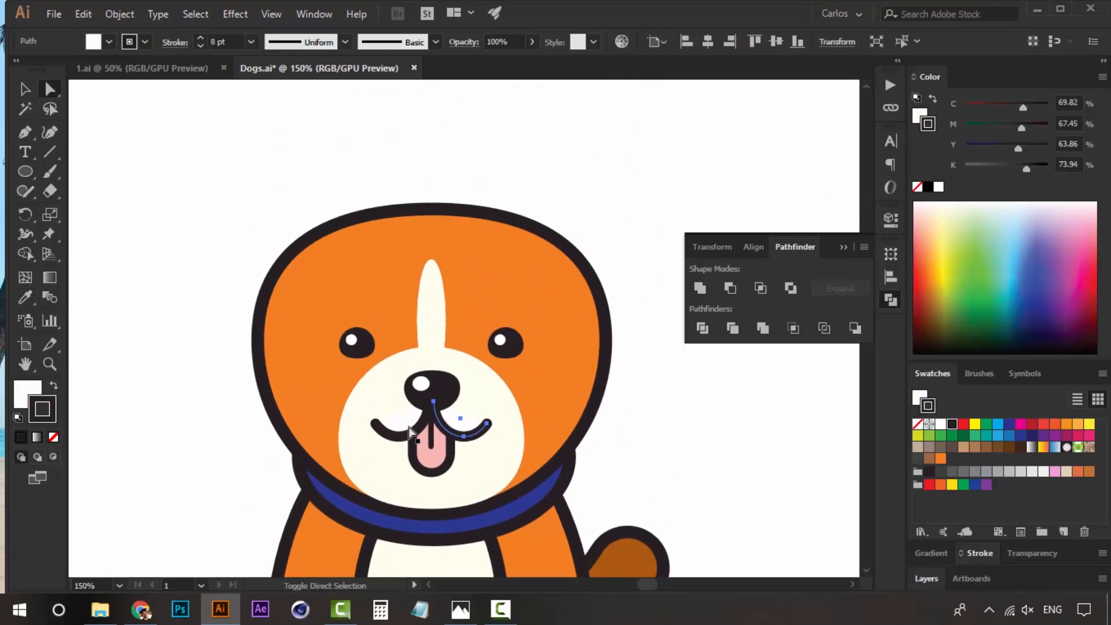
click(916, 118)
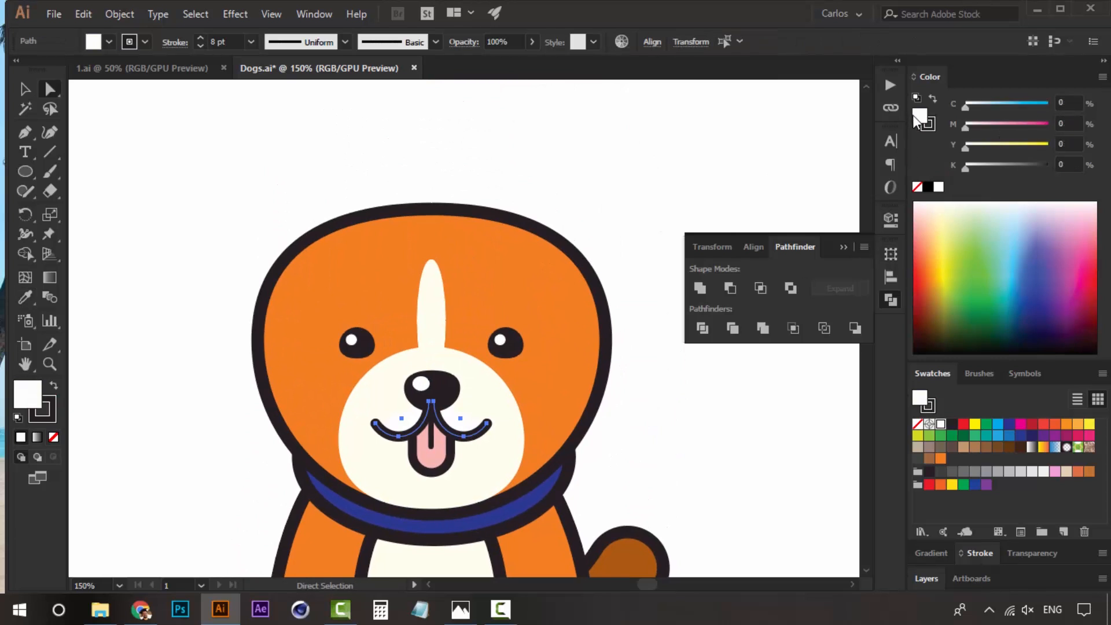
click(1061, 144)
text(7)
click(732, 169)
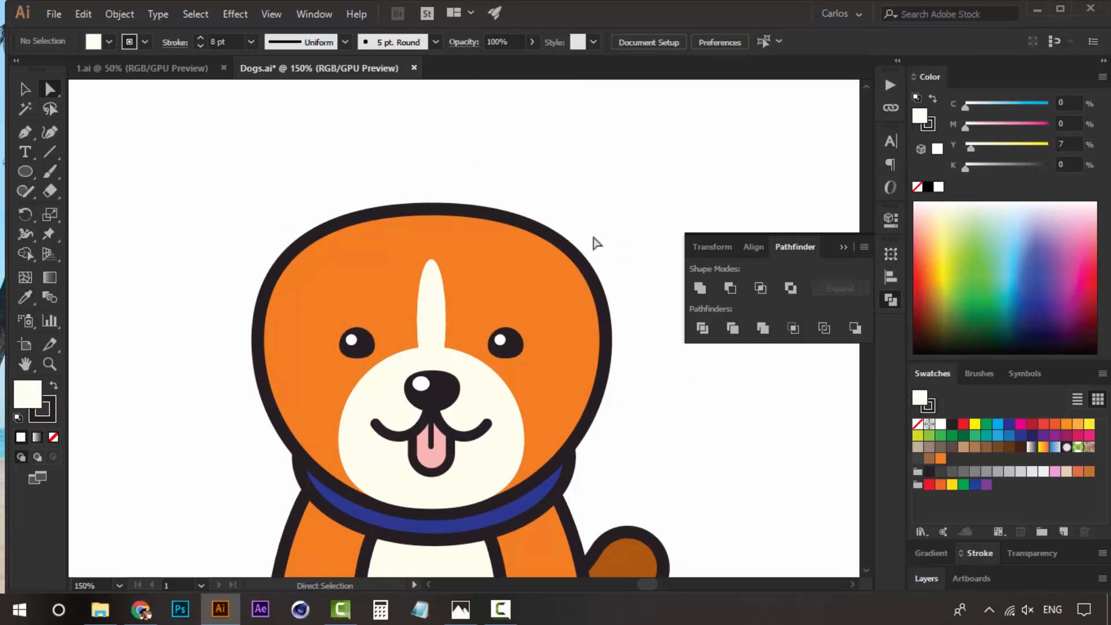
Step: Switch to the Photos app to study the corgi reference picture, and return to the illustration
drag(483, 208, 450, 291)
click(461, 610)
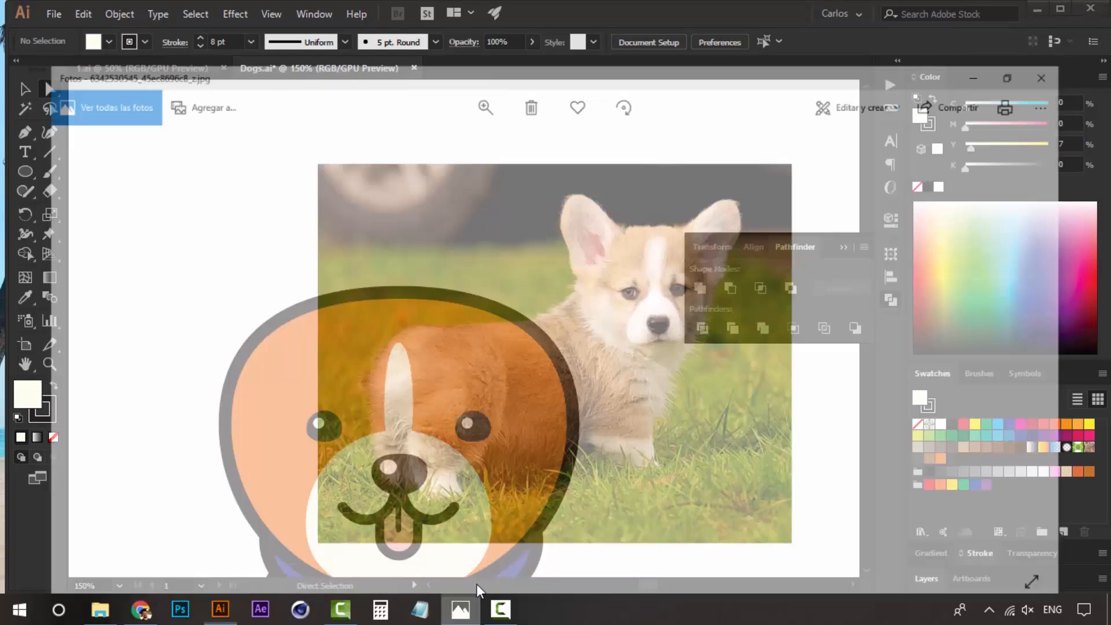
click(462, 608)
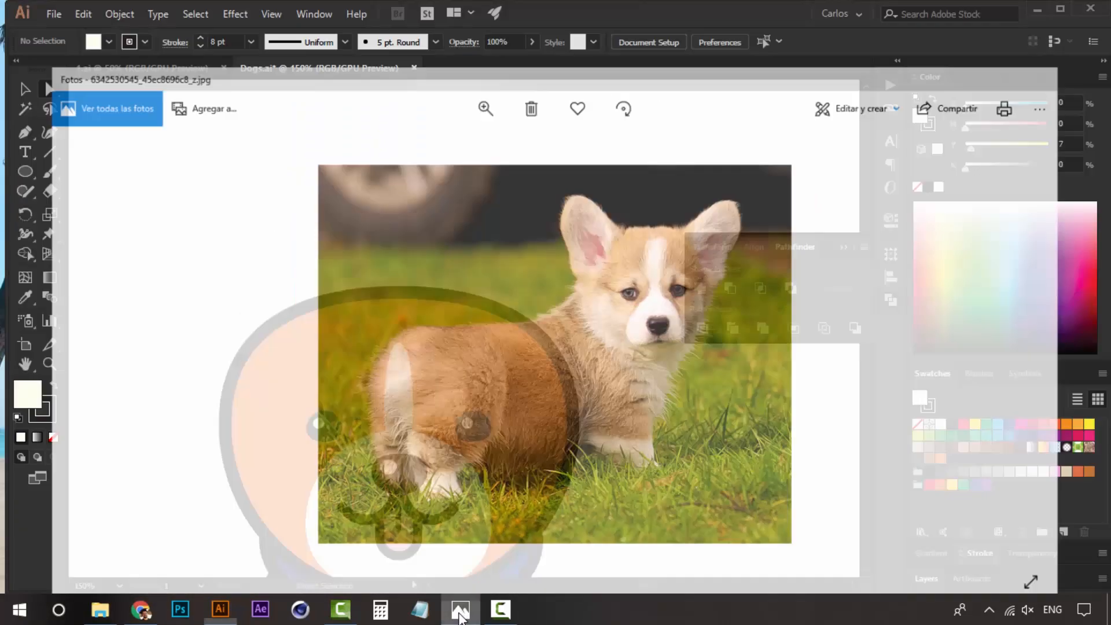
Step: Draw a three-sided polygon in the empty space beside the dog's head, for an ear
drag(16, 172, 120, 230)
scroll(461, 277, right, 5)
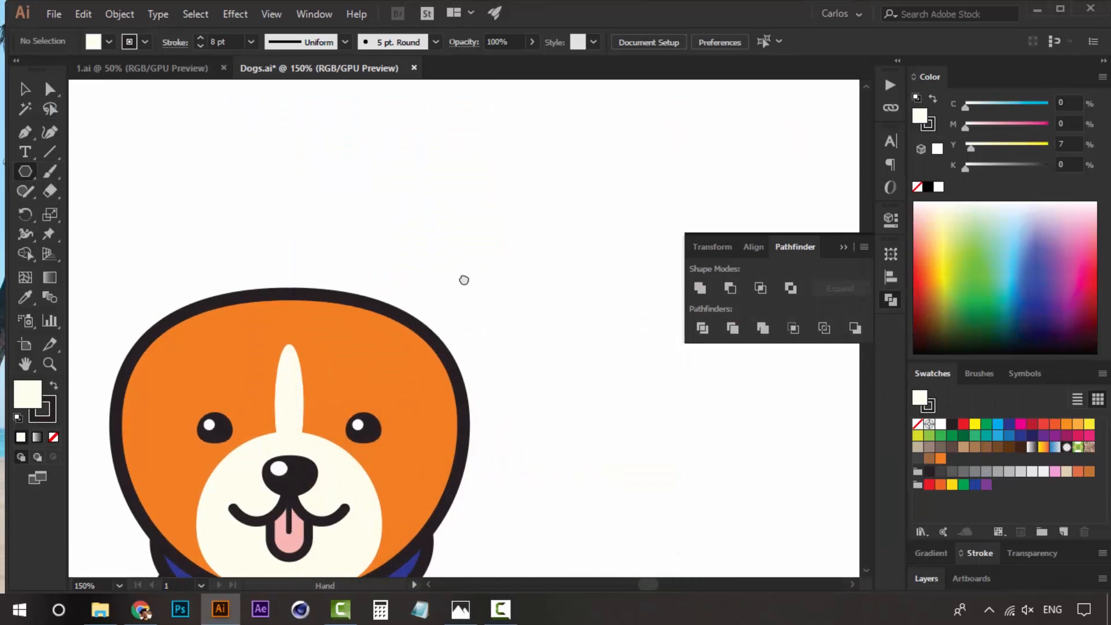
drag(469, 219, 557, 273)
key(Up)
key(Up)
key(Up)
key(Down)
key(Down)
key(Down)
Step: Move the triangle clear of the head and sample the head's orange fill and dark outline onto it
key(v)
drag(510, 235, 581, 264)
drag(524, 323, 508, 308)
key(i)
click(340, 345)
scroll(409, 310, up, 3)
Step: Open the Round Corners effect on the triangle with preview enabled and try a 50 px radius
click(235, 14)
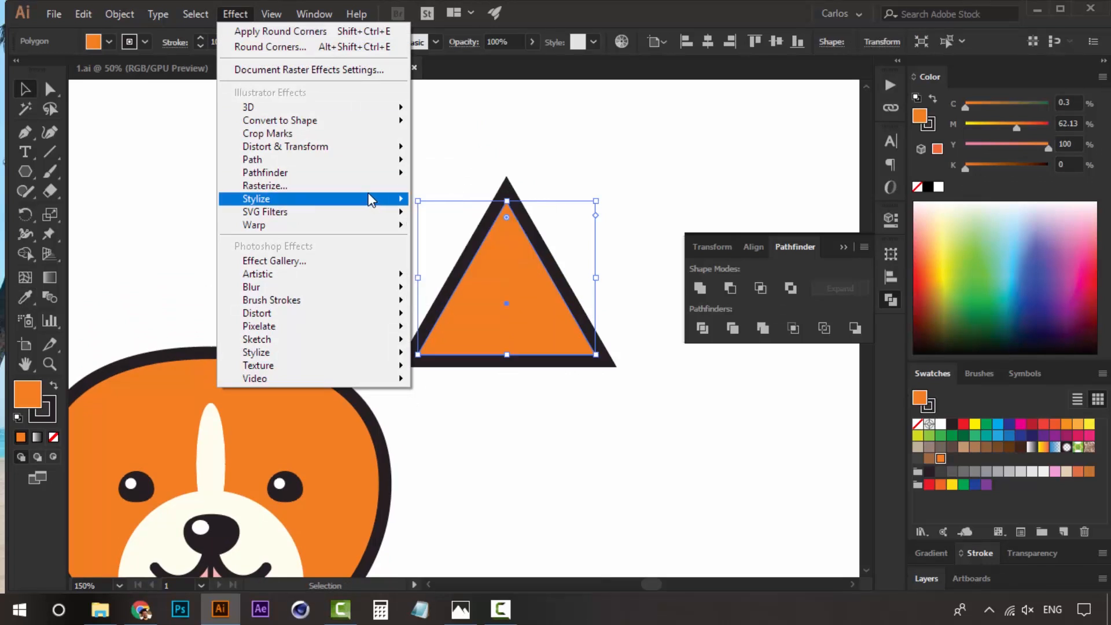
mouse_move(360, 202)
click(508, 273)
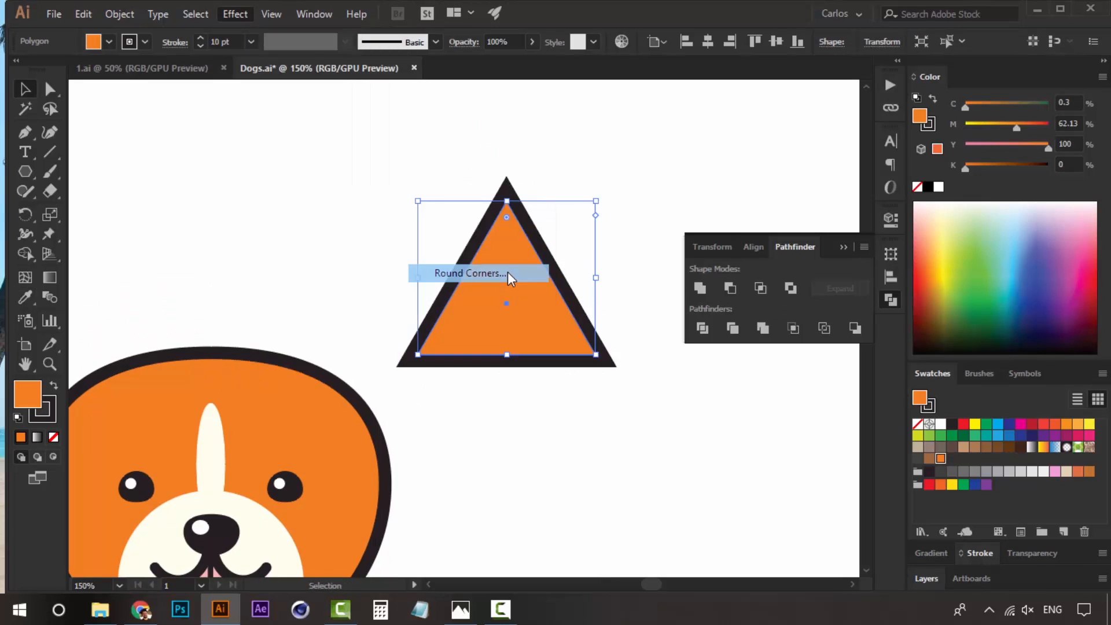
drag(707, 255, 861, 234)
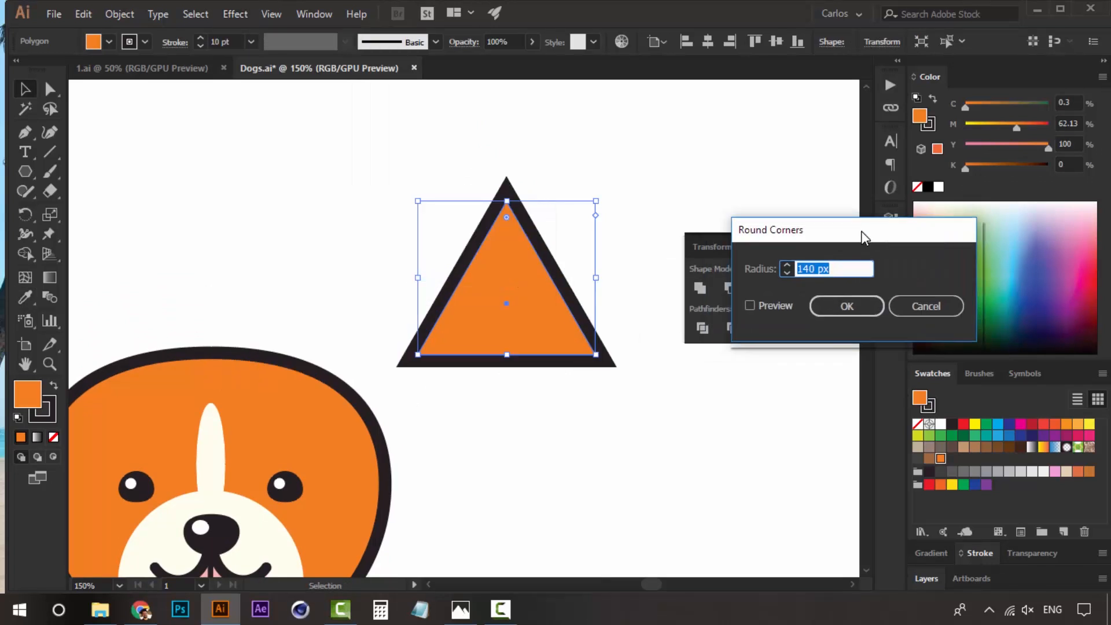
click(760, 307)
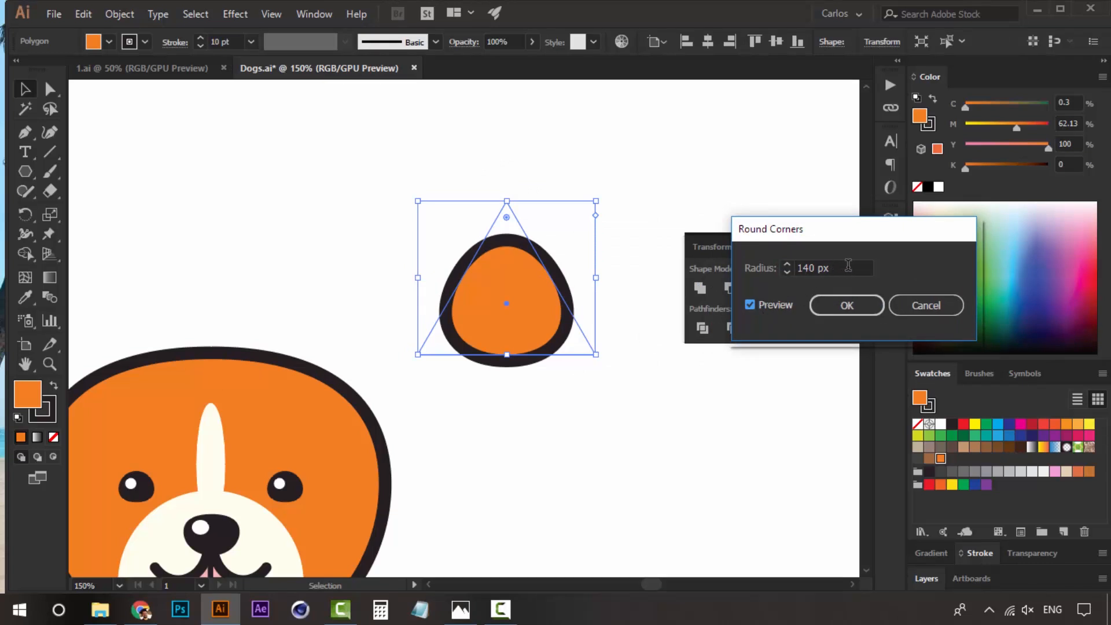
click(788, 271)
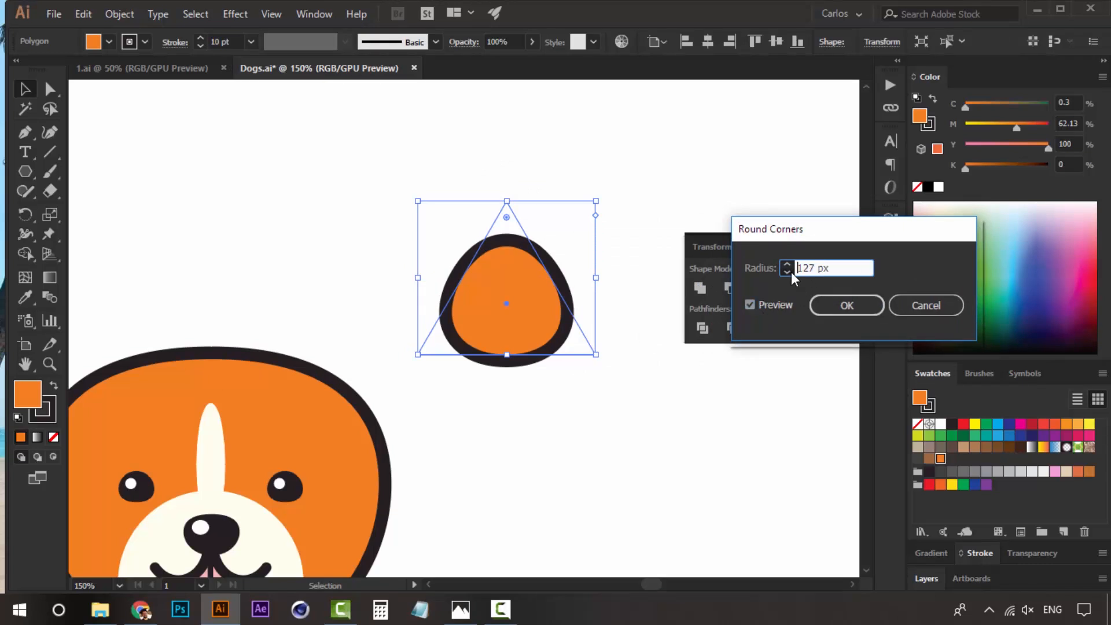
click(790, 272)
click(790, 273)
drag(848, 261, 752, 264)
text(50)
key(Tab)
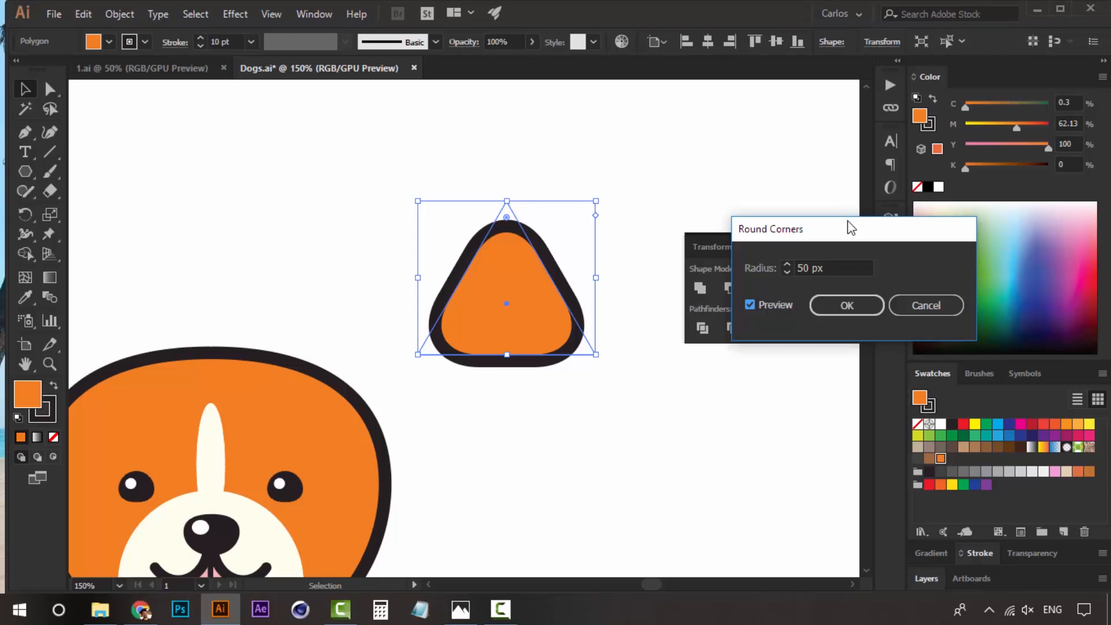
Step: Try a 90 px corner radius on the triangle, and apply the Round Corners effect at 75 px
drag(846, 267, 752, 257)
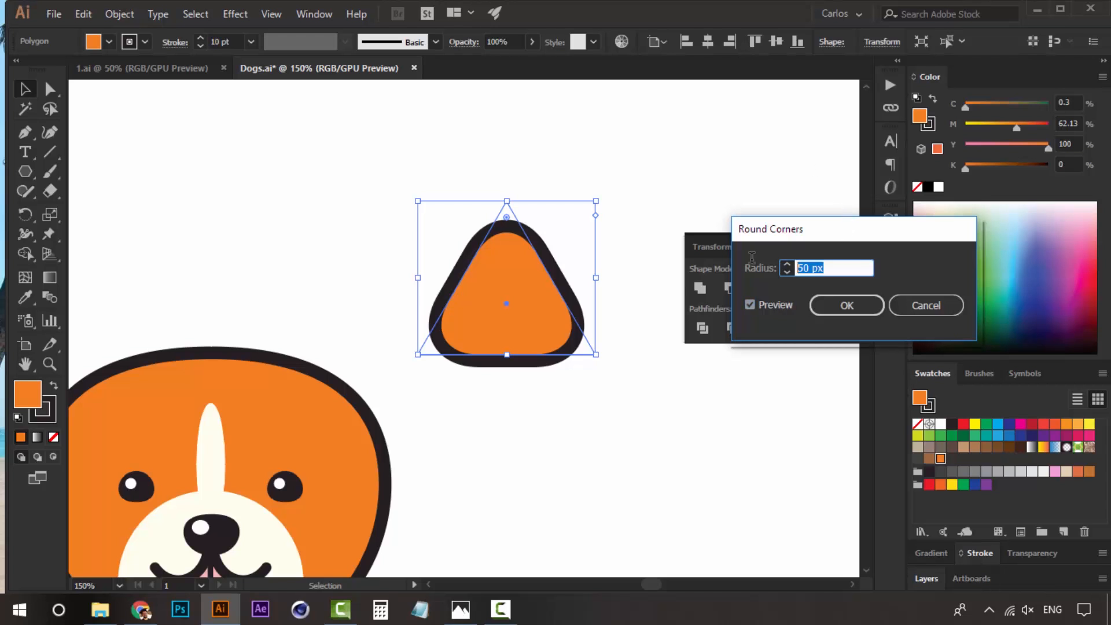
text(90)
click(779, 303)
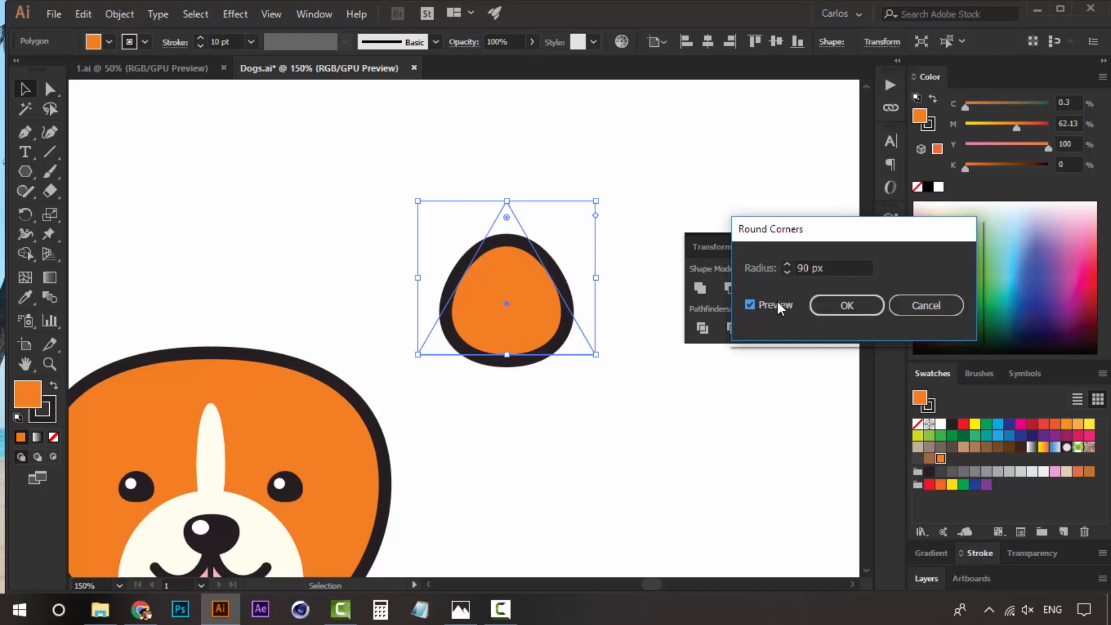
drag(825, 267, 743, 262)
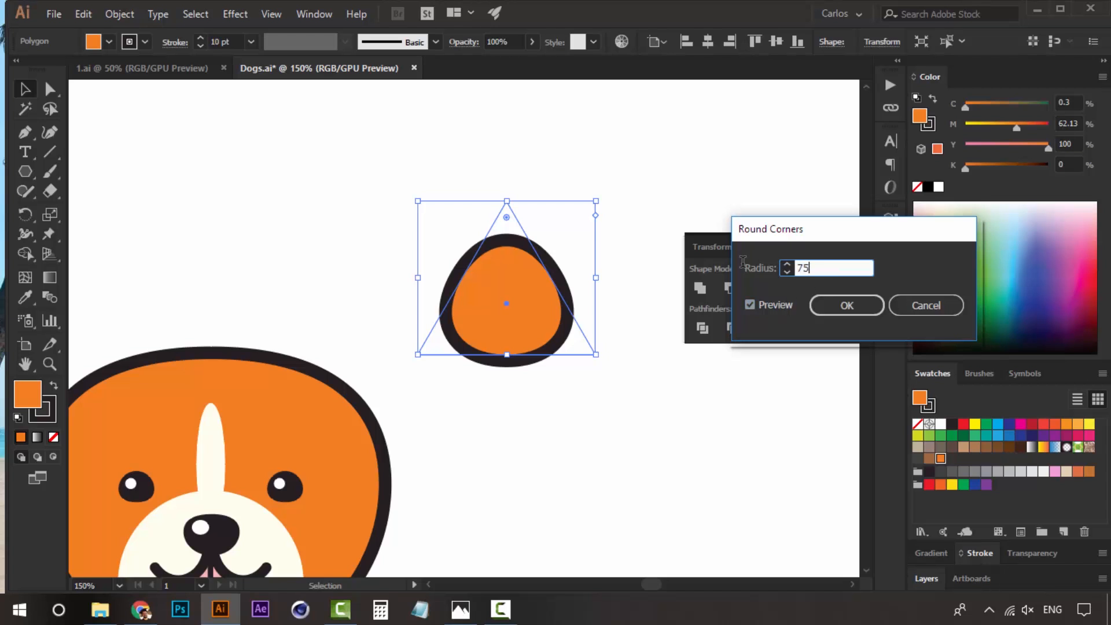
text(75)
click(779, 306)
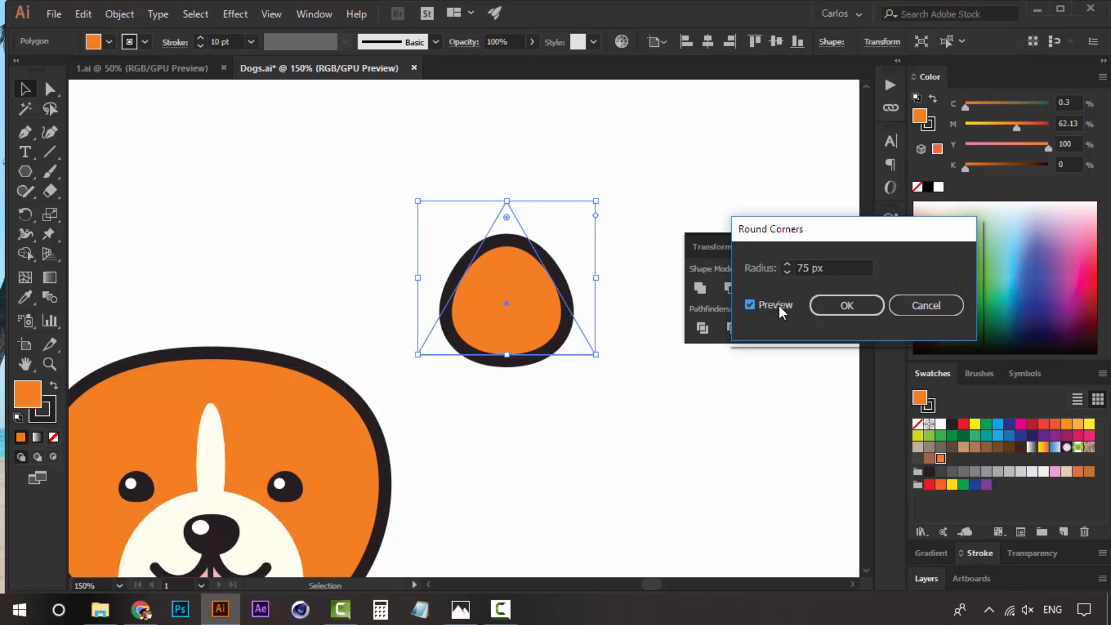
click(847, 305)
click(605, 304)
click(533, 295)
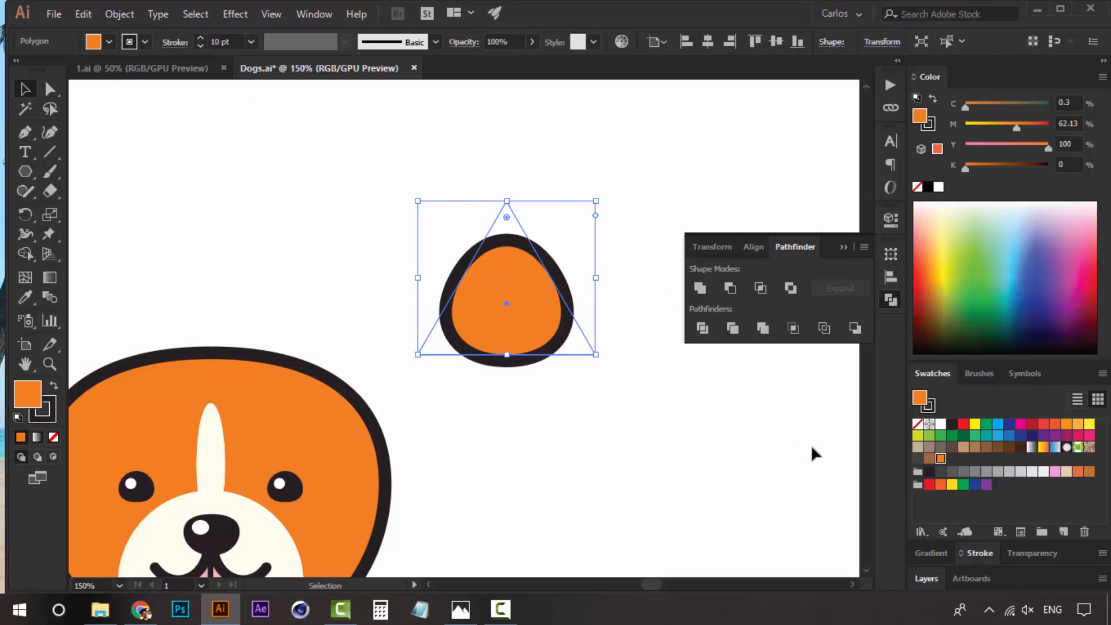
Step: Reopen the triangle's applied Round Corners effect from its appearance and set the radius to 55 px
click(305, 15)
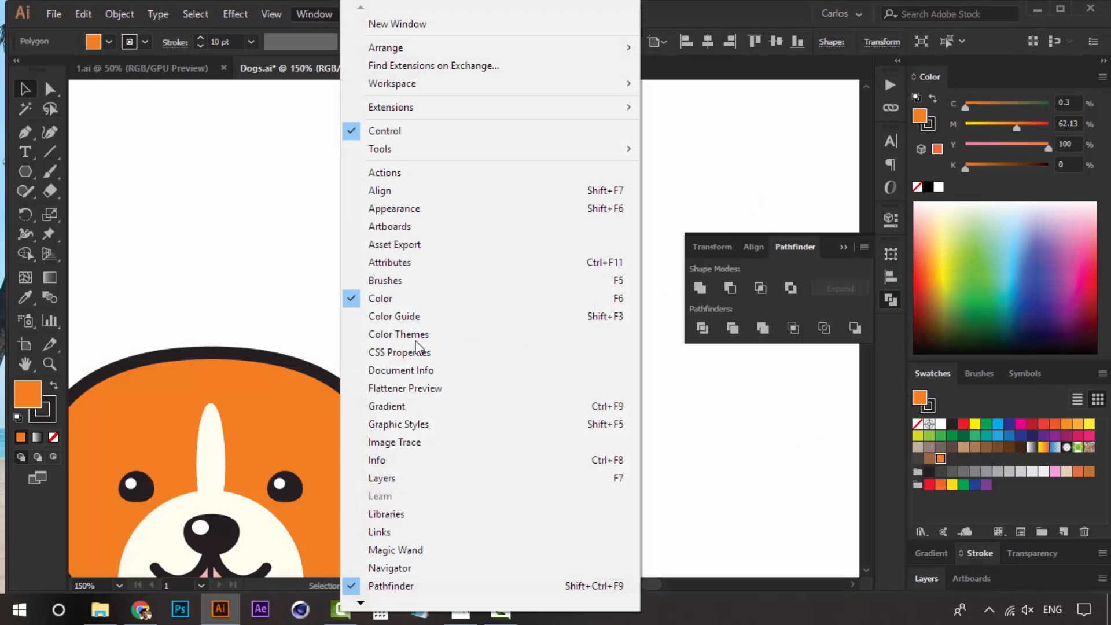
click(411, 208)
click(814, 341)
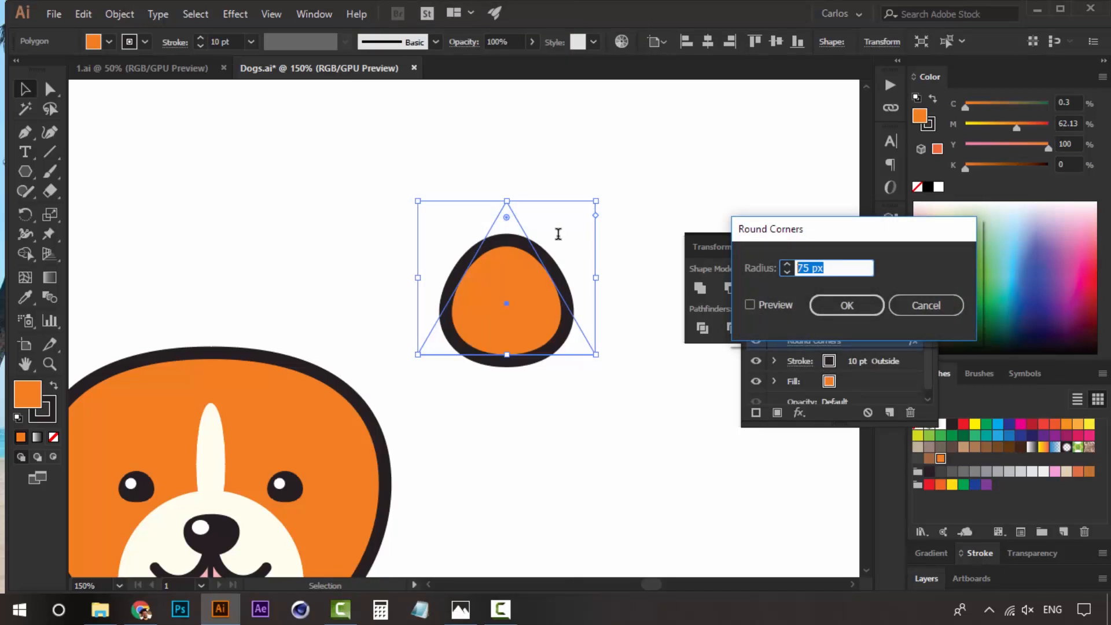
click(762, 305)
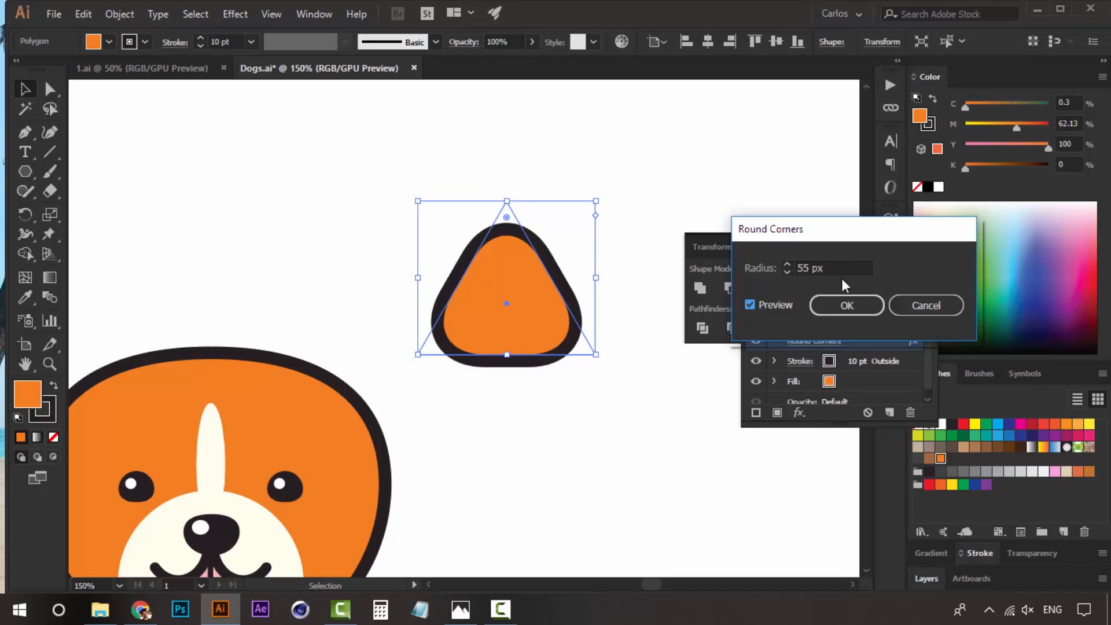
click(840, 302)
click(932, 278)
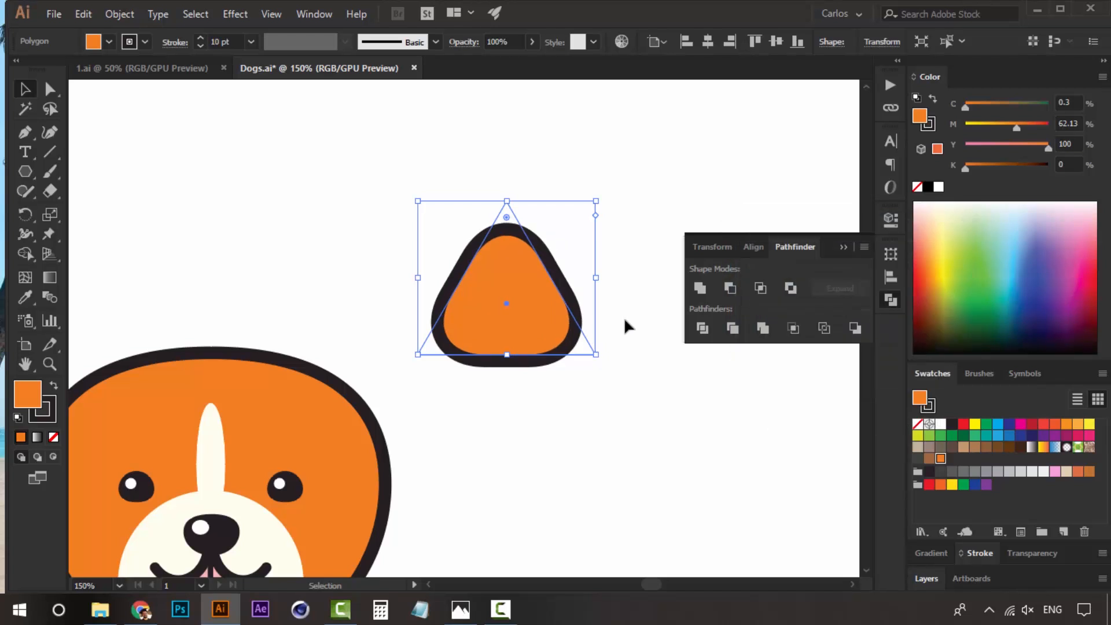
Step: Expand the rounded triangle's appearance and move it to just above the dog's head
click(590, 299)
mouse_move(555, 318)
mouse_down()
mouse_move(553, 351)
mouse_move(553, 320)
mouse_up()
click(122, 14)
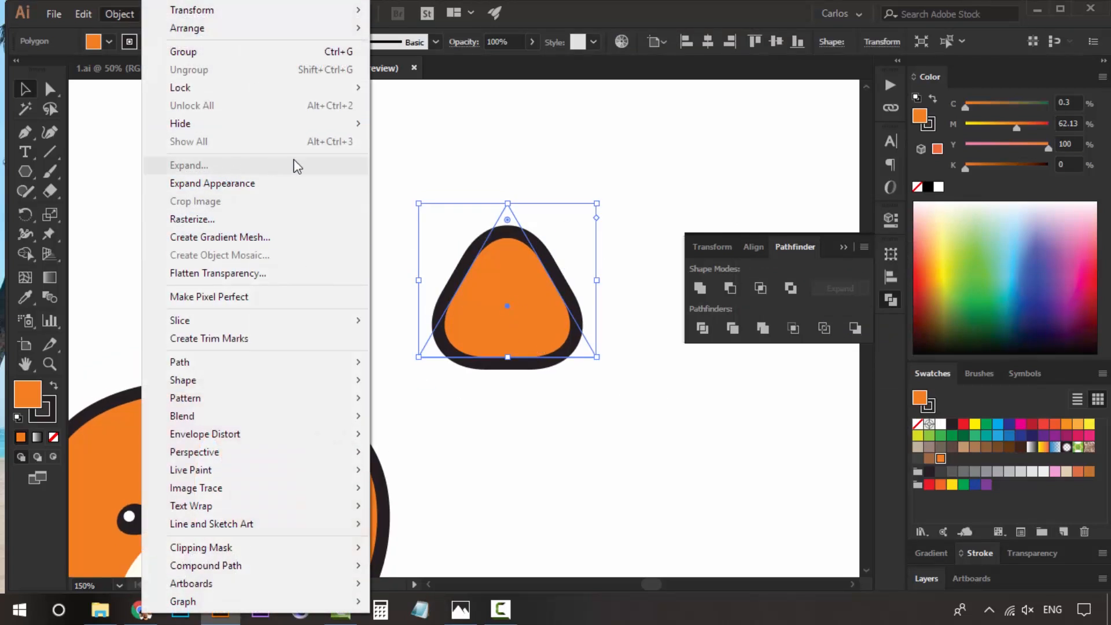
click(230, 183)
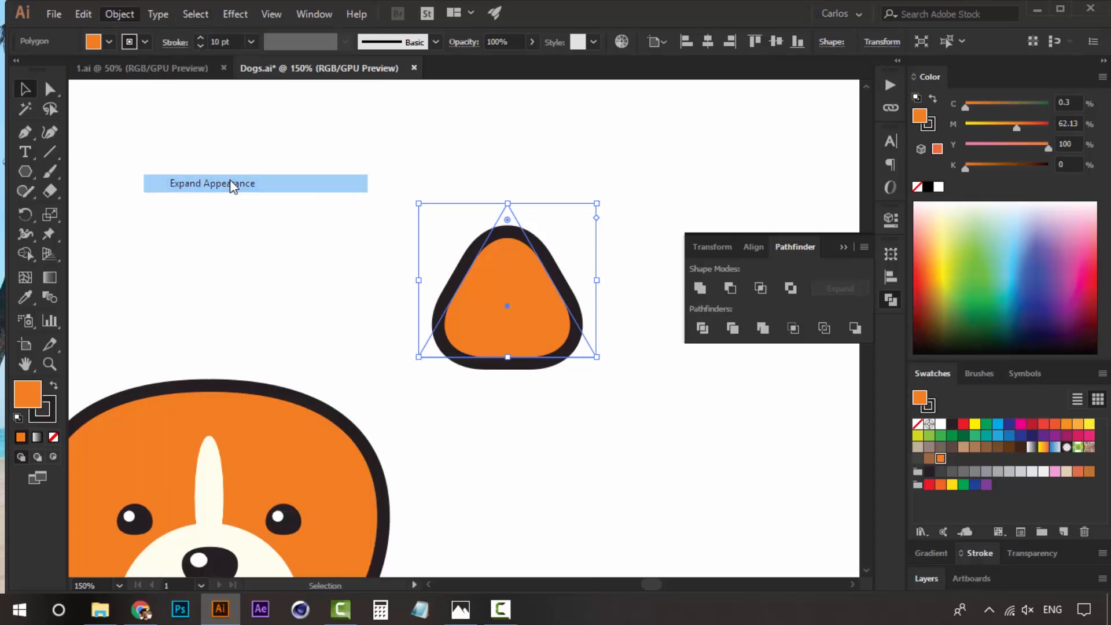
scroll(485, 331, left, 2)
drag(585, 275, 318, 278)
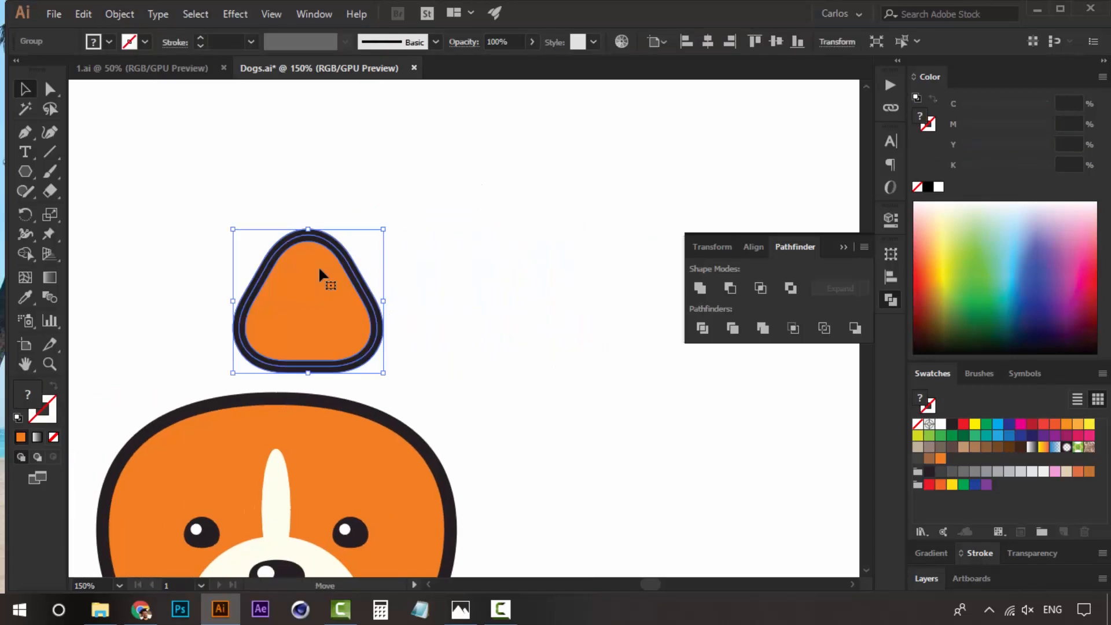
Step: Stretch the ear shape taller by raising its tip, and place it above the head, slightly left of centre
scroll(376, 283, left, 2)
drag(412, 266, 412, 232)
click(439, 196)
click(433, 279)
drag(430, 361, 519, 280)
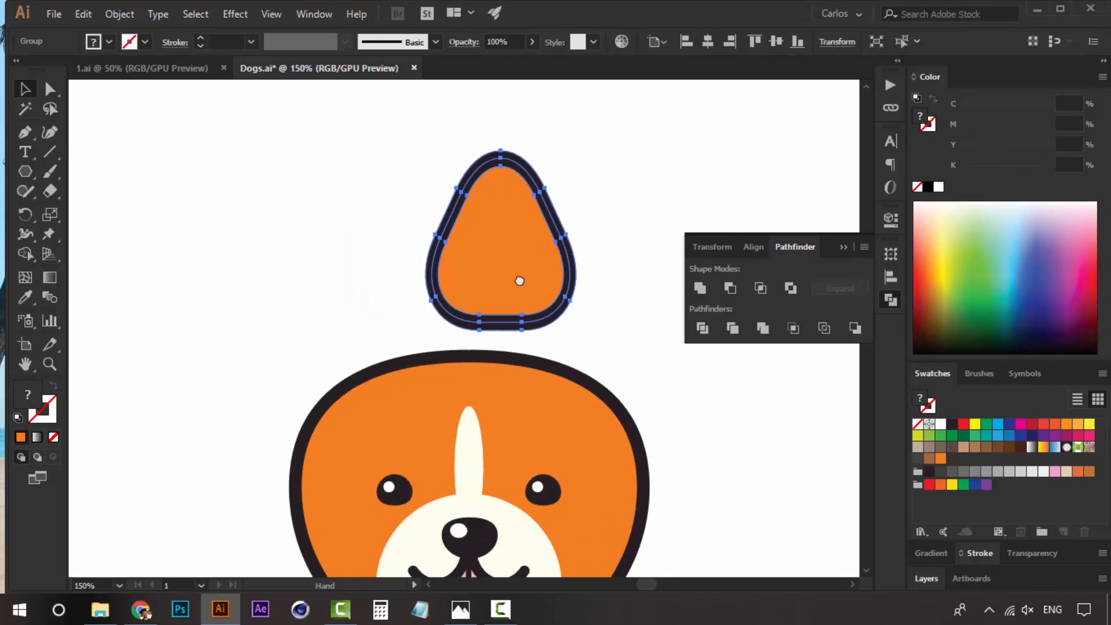
drag(515, 231, 418, 198)
Step: Isolate the ear's orange fill path in outline view, cut it and paste it behind the dark outline
click(486, 258)
key(a)
click(476, 255)
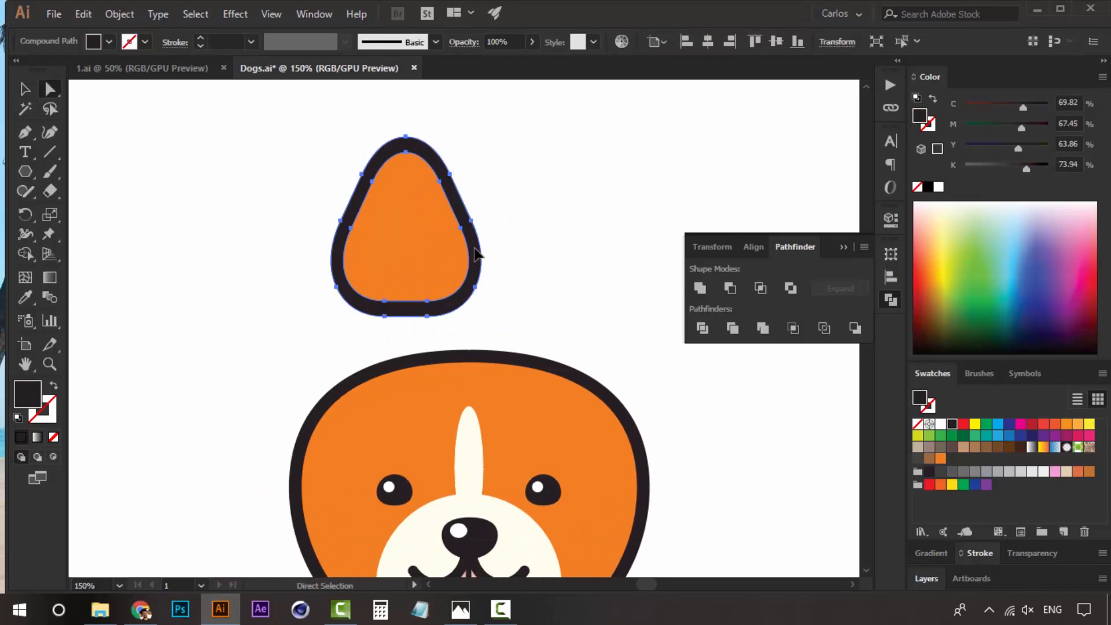
key(ctrl+y)
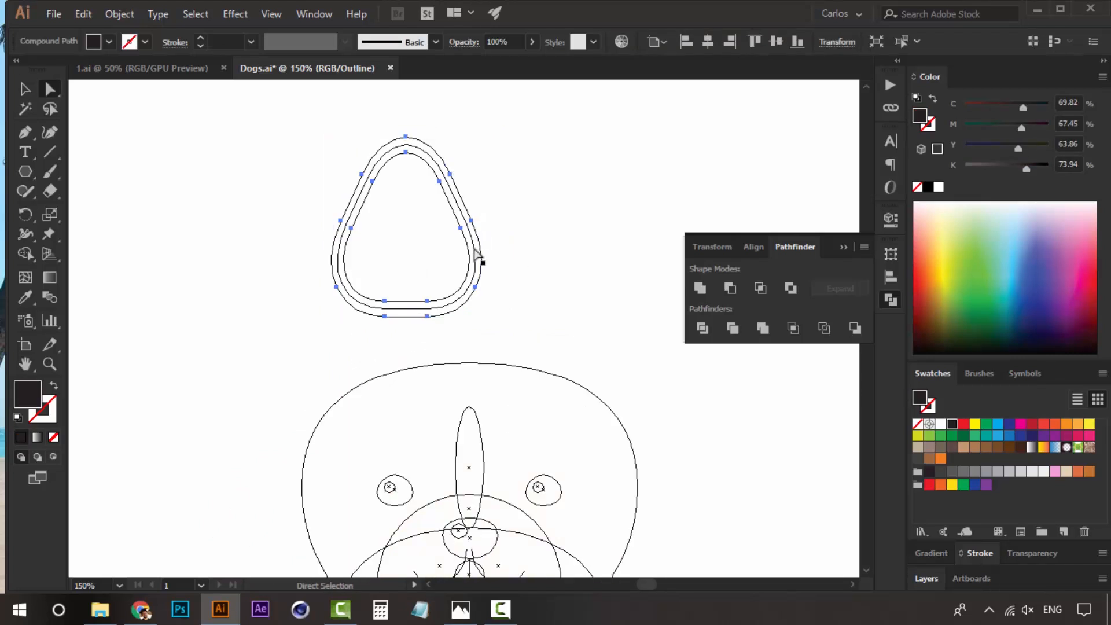
click(476, 256)
key(ctrl+y)
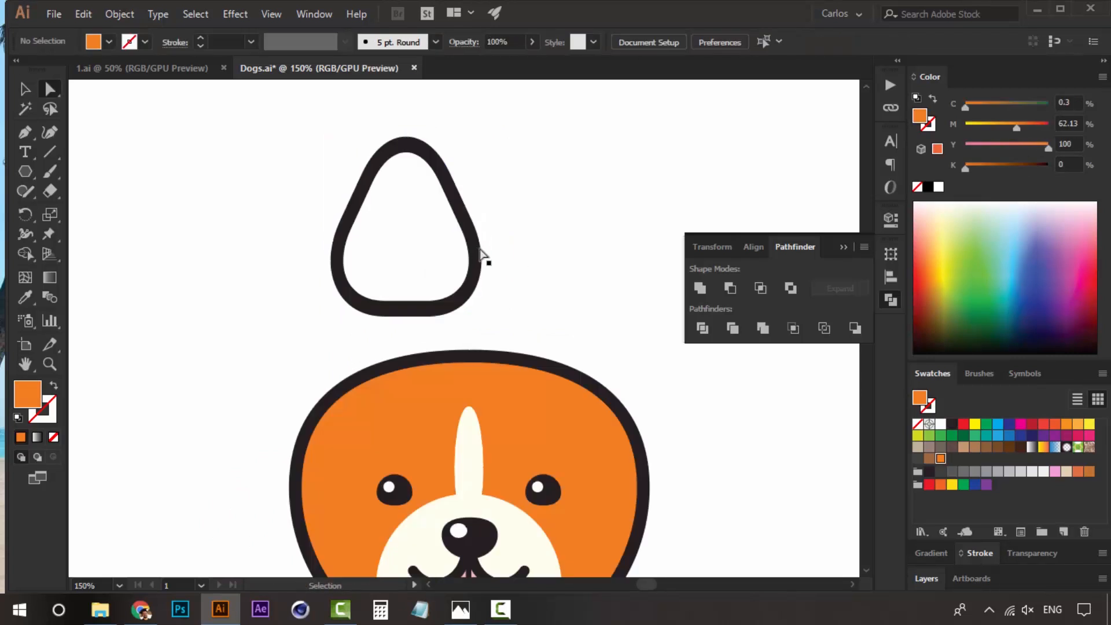
key(ctrl+b)
click(510, 244)
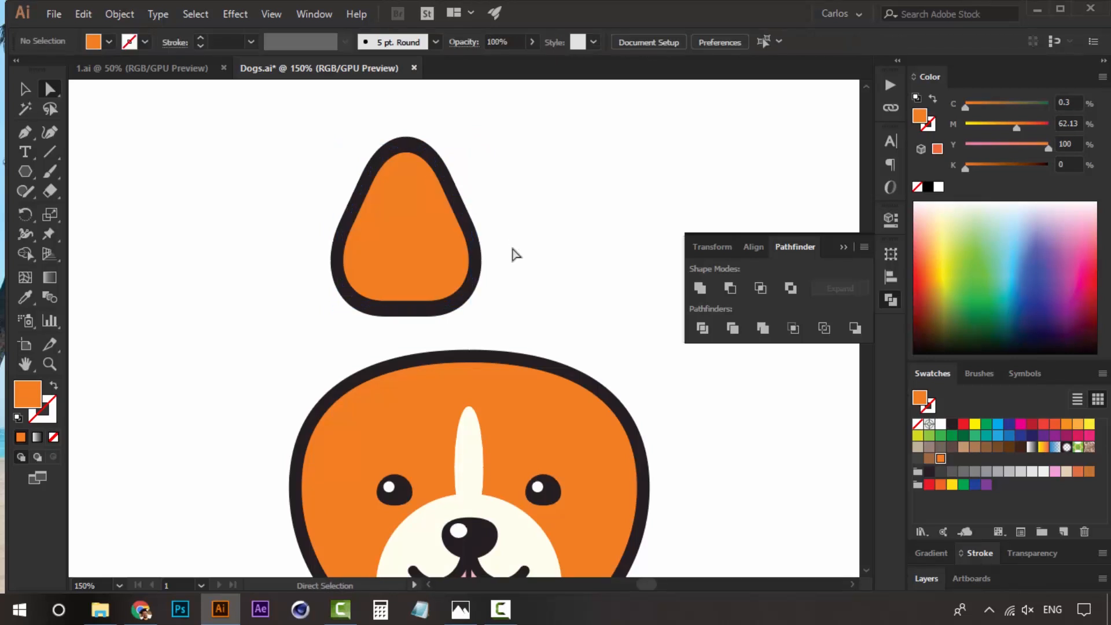
Step: Replace the ear's expanded outline with an editable 10 pt dark stroke on the orange shape
key(v)
click(457, 284)
drag(480, 298, 475, 322)
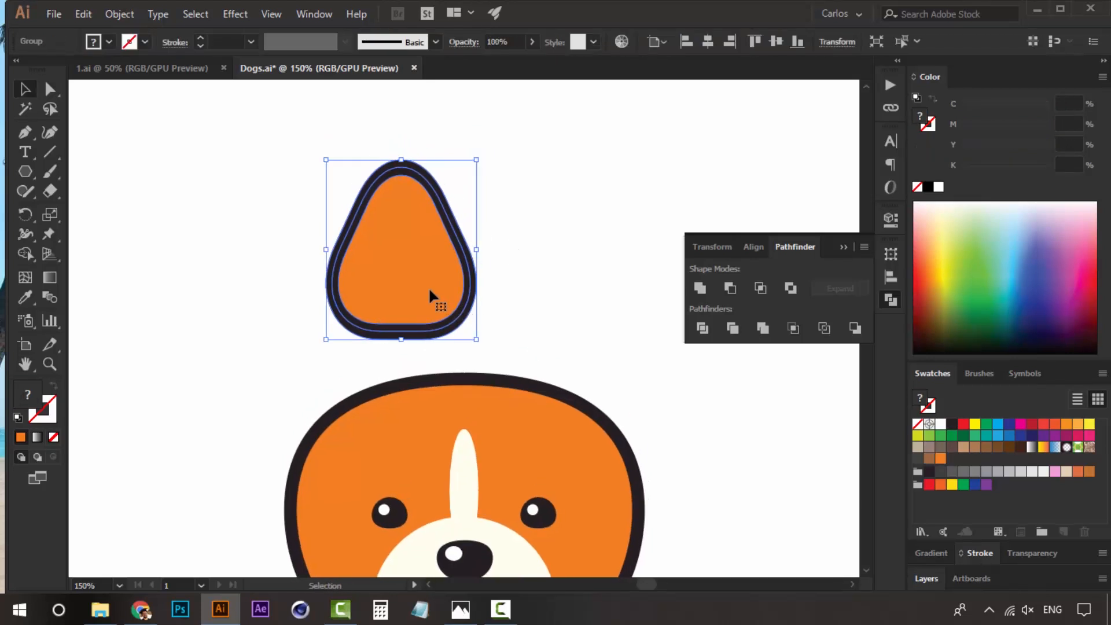
click(531, 294)
drag(523, 295, 486, 308)
key(a)
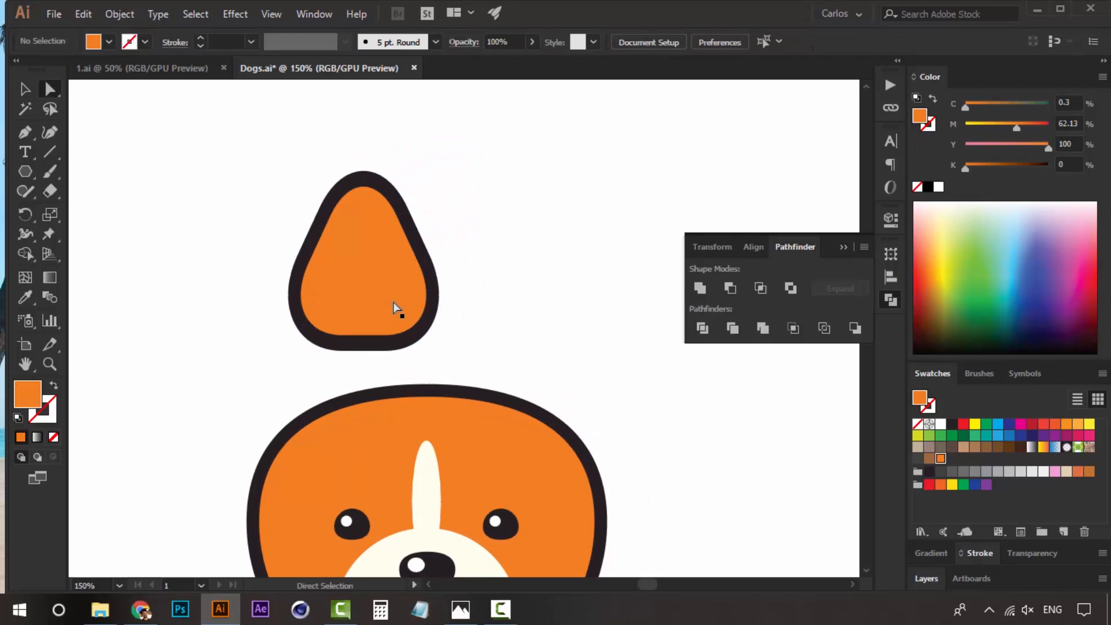
key(v)
click(394, 303)
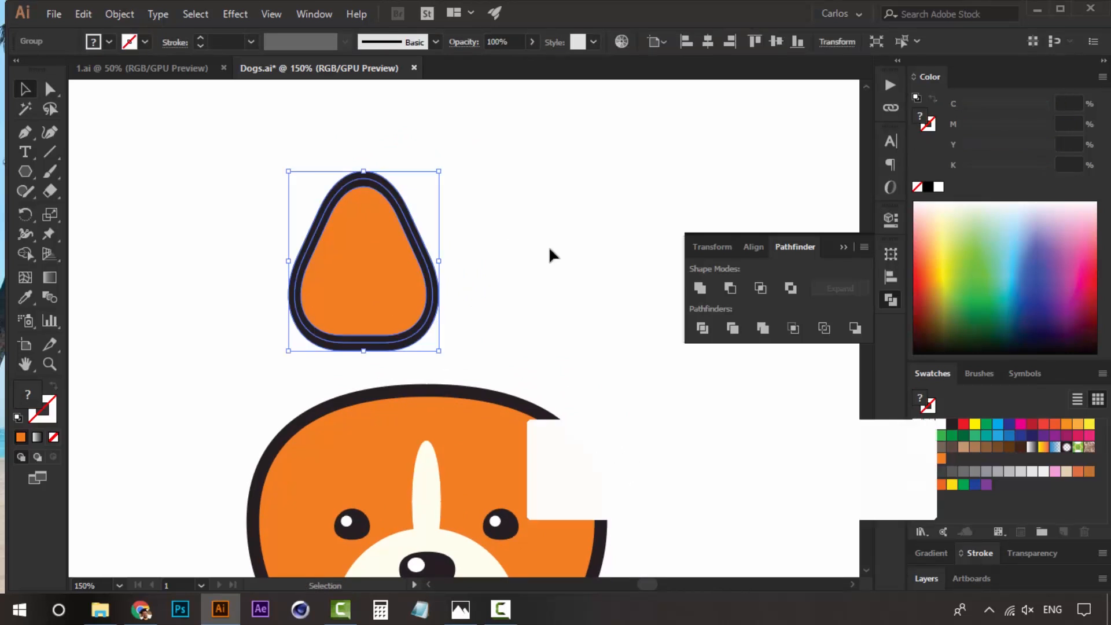
click(484, 293)
key(a)
click(378, 304)
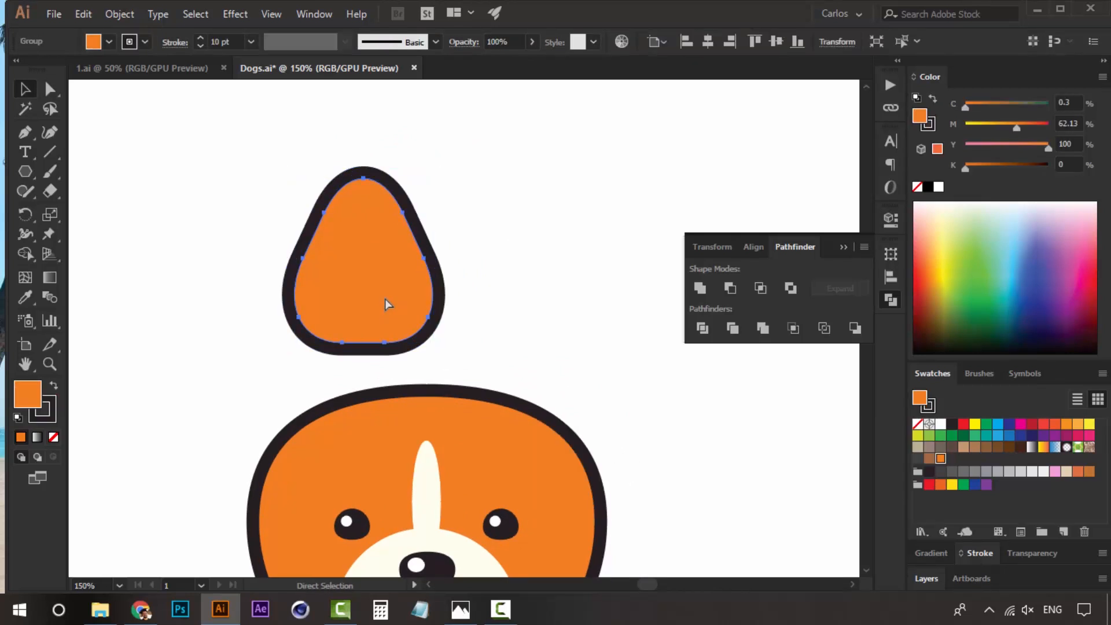
Step: Place a scaled-down copy of the ear shape inside the ear and nudge it into position at the ear's base
key(v)
drag(435, 179, 405, 190)
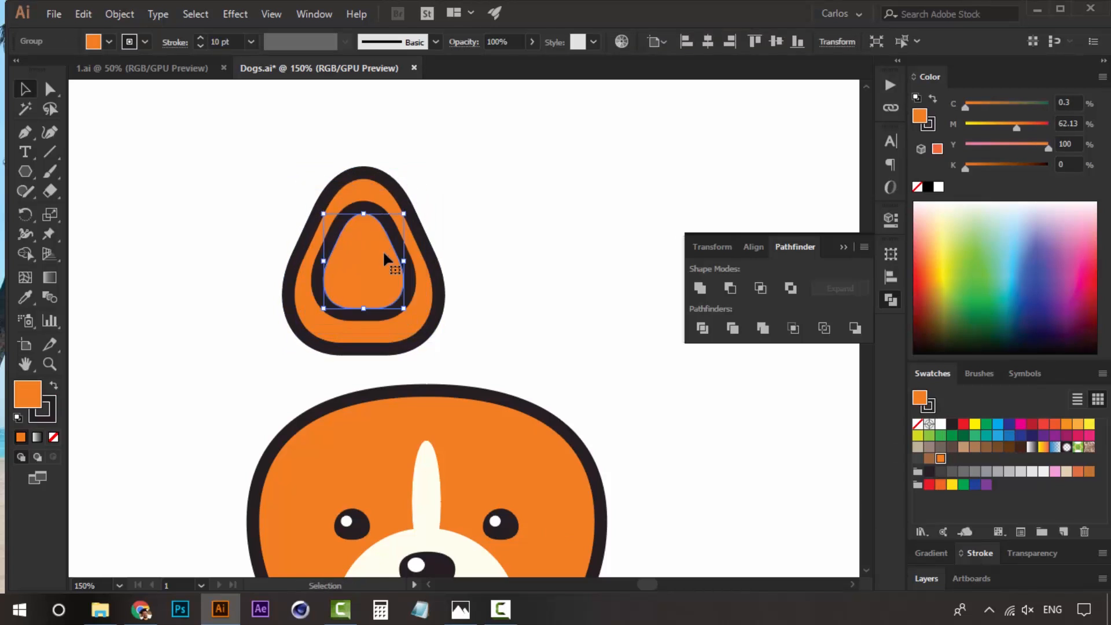
drag(384, 276, 381, 284)
key(Up)
key(Up)
key(Up)
key(Up)
key(Up)
key(Up)
key(Up)
key(Up)
key(Up)
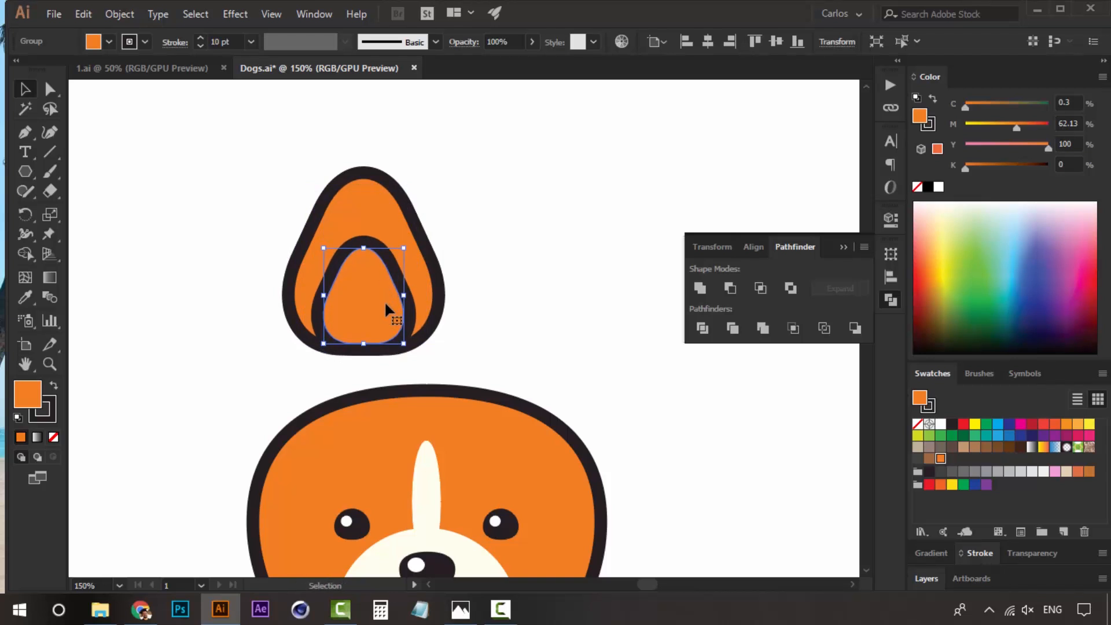
Step: Sample the front paw's cream fill and dark outline onto the inner ear shape
key(i)
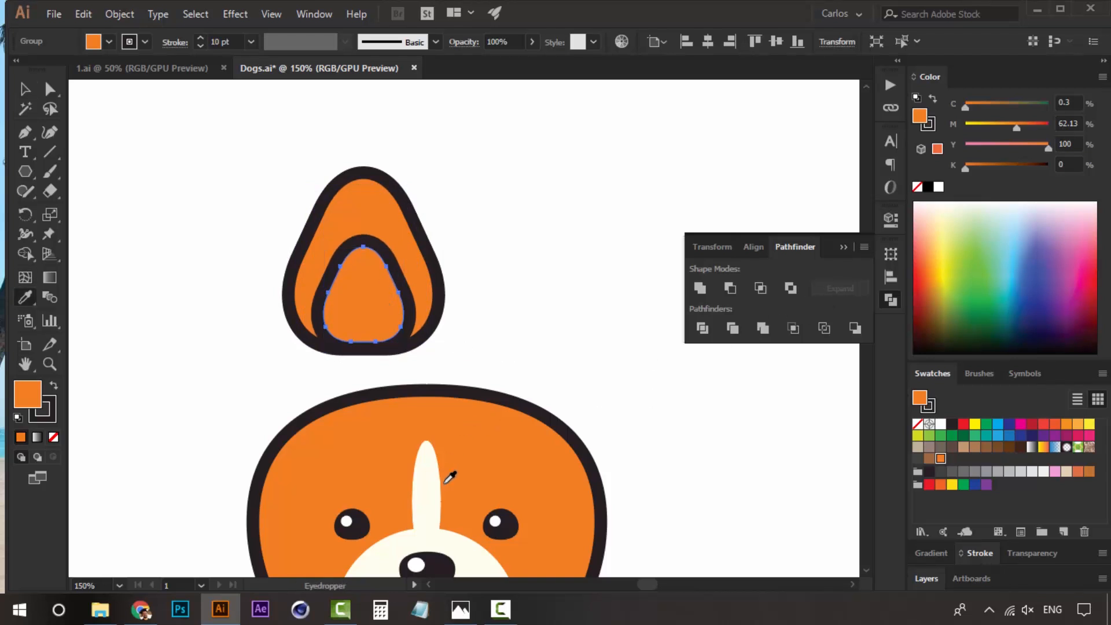
scroll(508, 359, down, 5)
scroll(510, 370, down, 3)
click(513, 417)
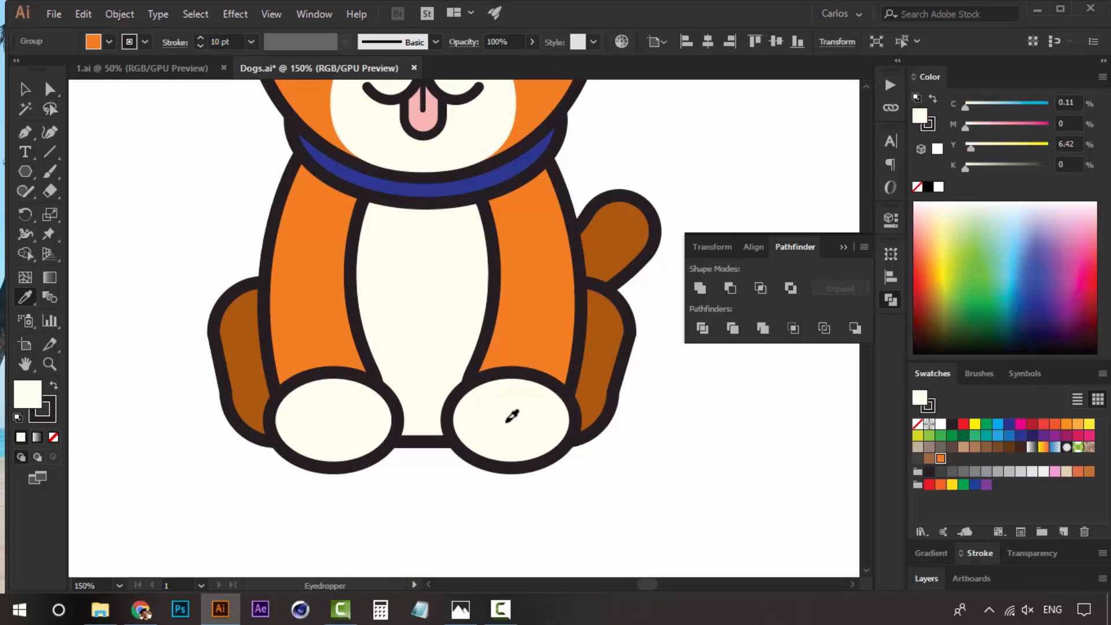
scroll(513, 417, up, 7)
scroll(445, 250, up, 2)
key(v)
click(540, 311)
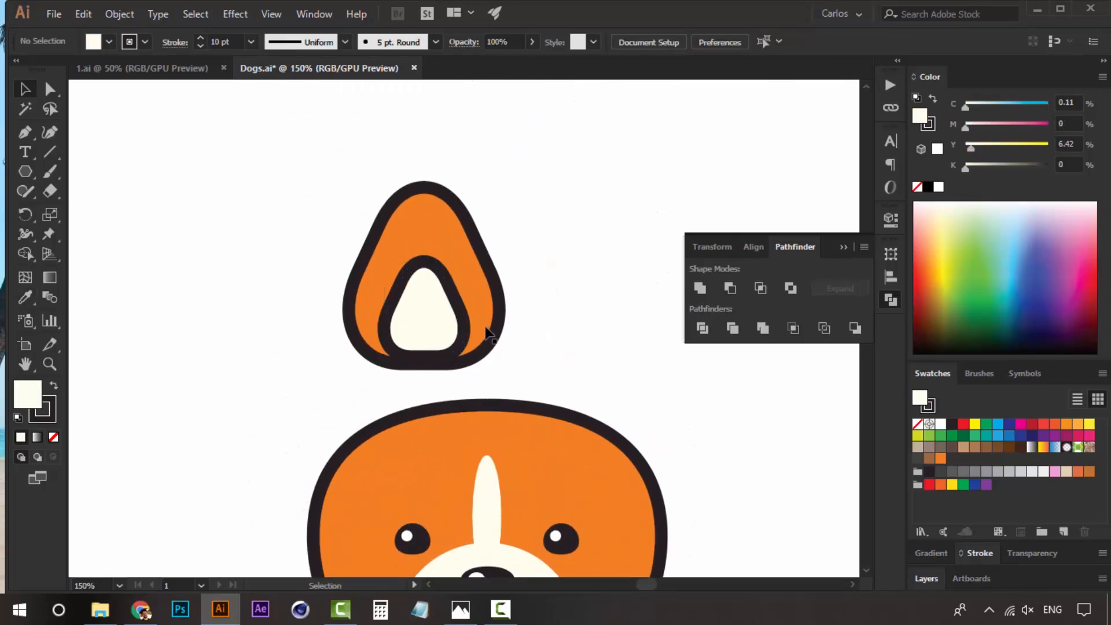
Step: Enlarge the cream inner ear slightly and nudge it so its base lines up with the outer ear's lower outline
click(428, 315)
key(Down)
click(533, 281)
click(440, 300)
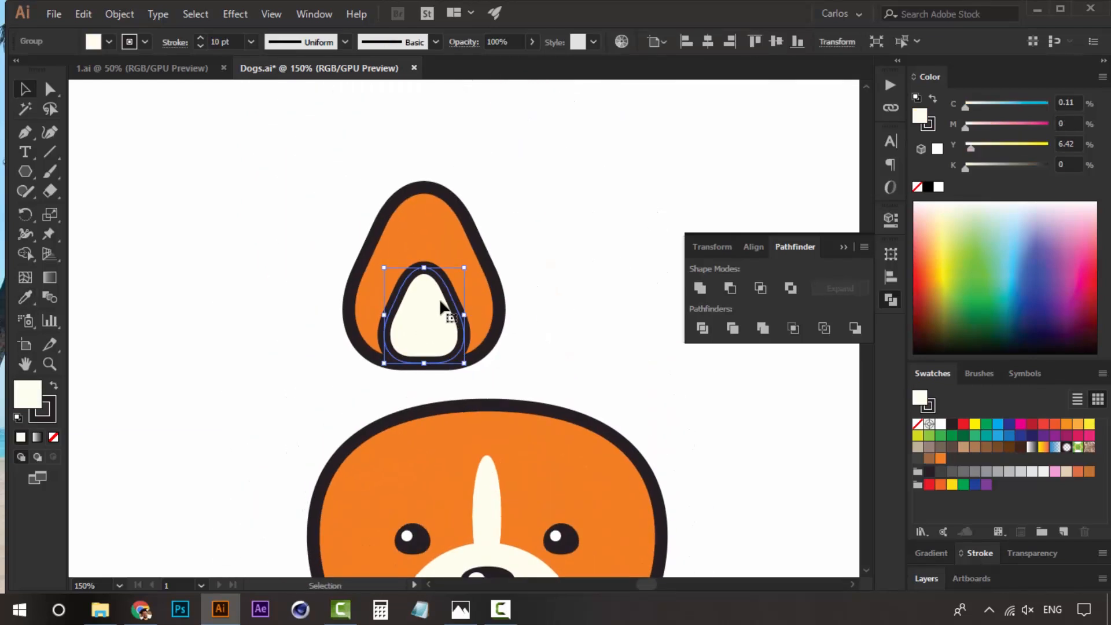
drag(471, 271, 473, 260)
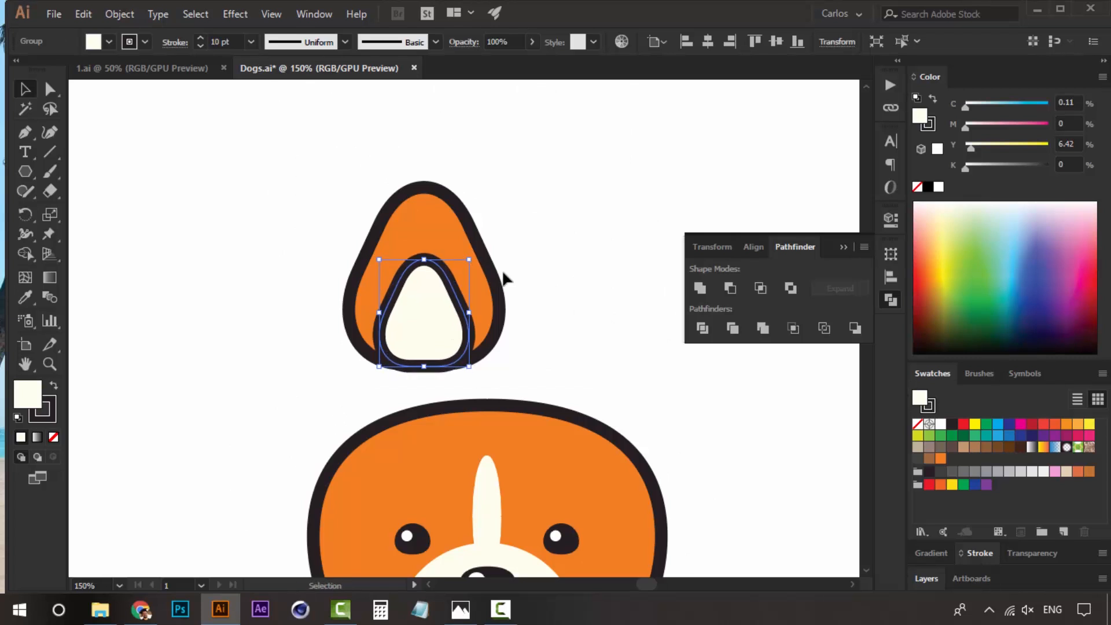
click(560, 294)
click(441, 300)
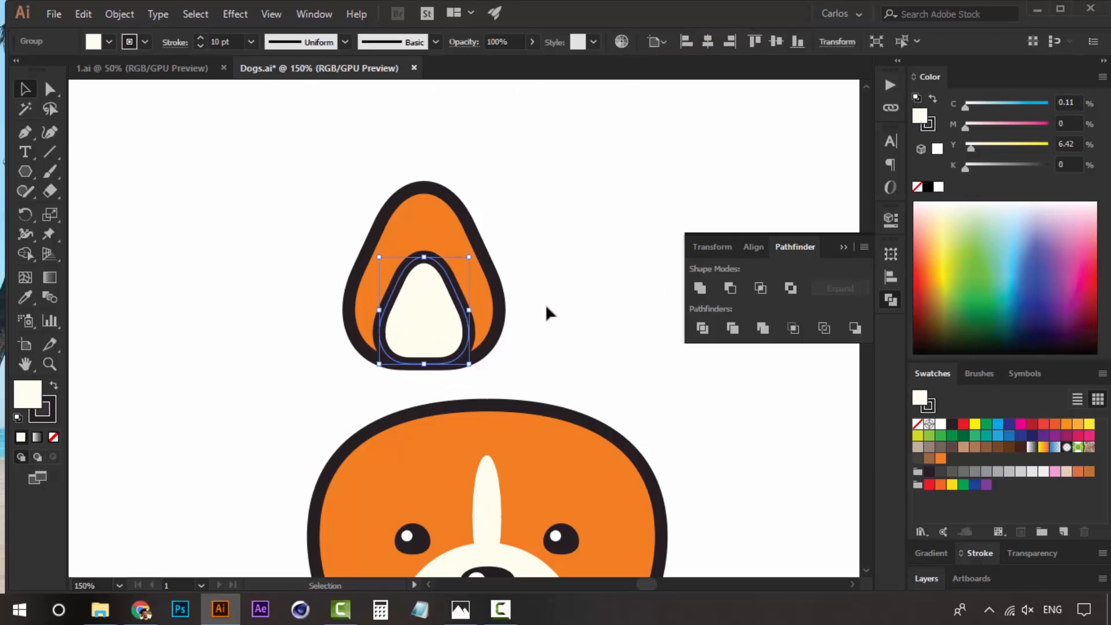
Step: Select the outer and inner ear shapes together, lower them towards the corgi's head and tilt the ear counterclockwise
click(545, 304)
click(367, 333)
click(435, 294)
drag(382, 339, 382, 339)
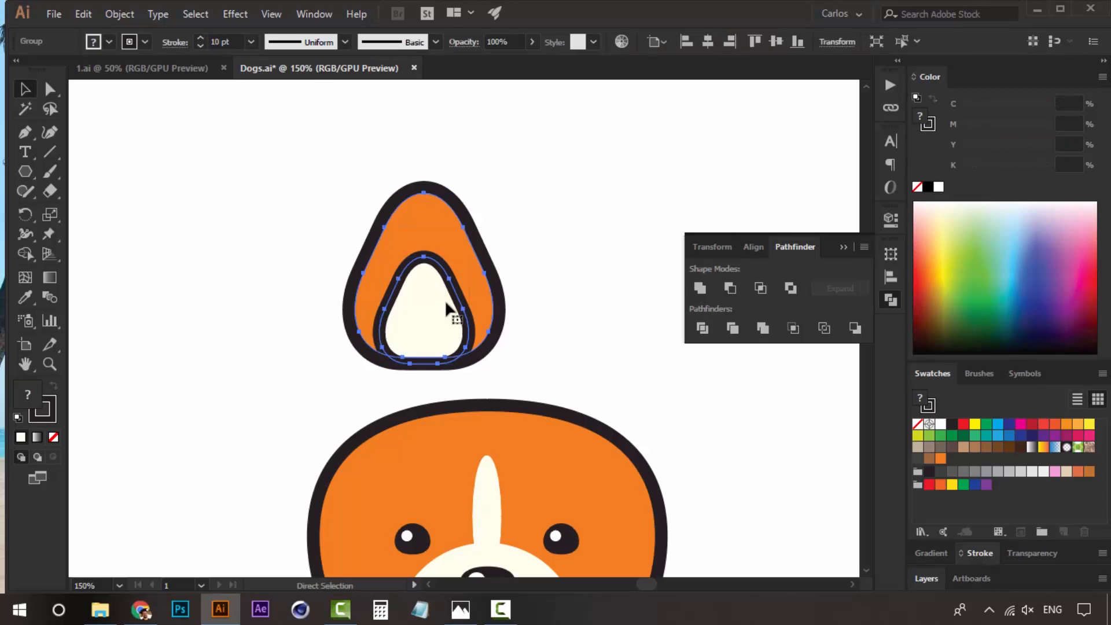
ctrl+alt+click(446, 381)
key(shift+Down)
key(shift+Down)
key(shift+Down)
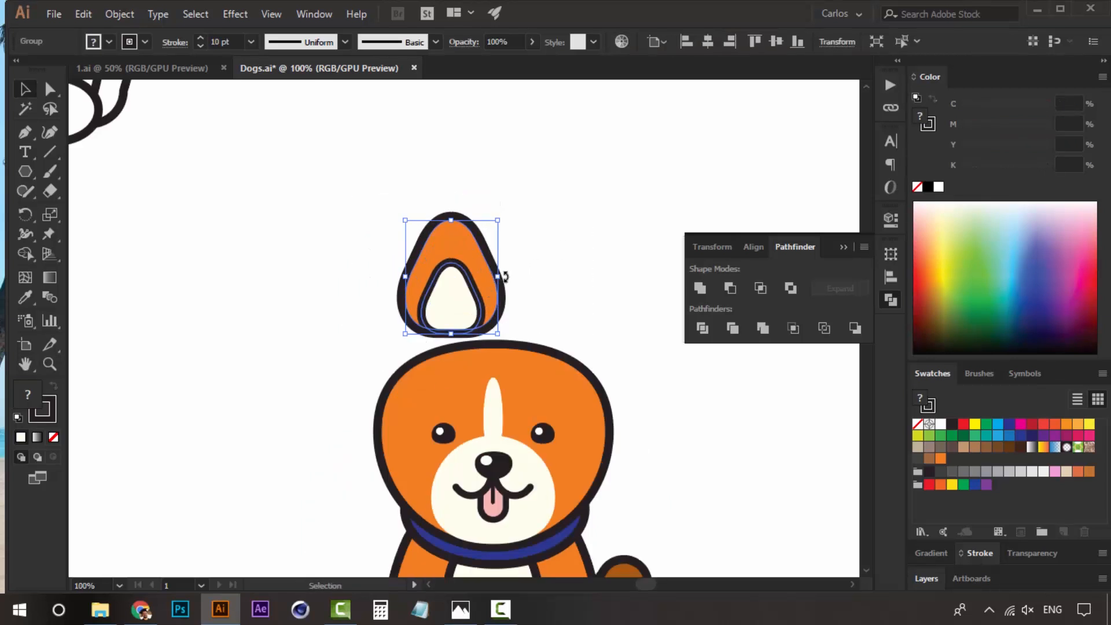
drag(505, 267, 501, 259)
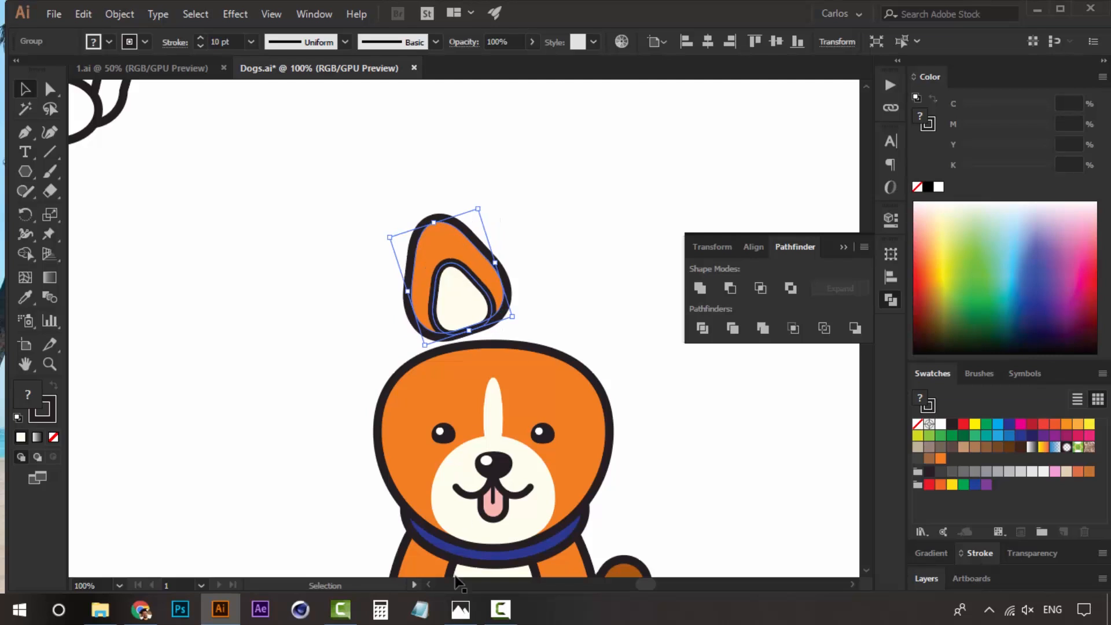
Step: Check the ear placement in the corgi reference photo, then position the ear at the head's upper left and send it behind the head
click(461, 610)
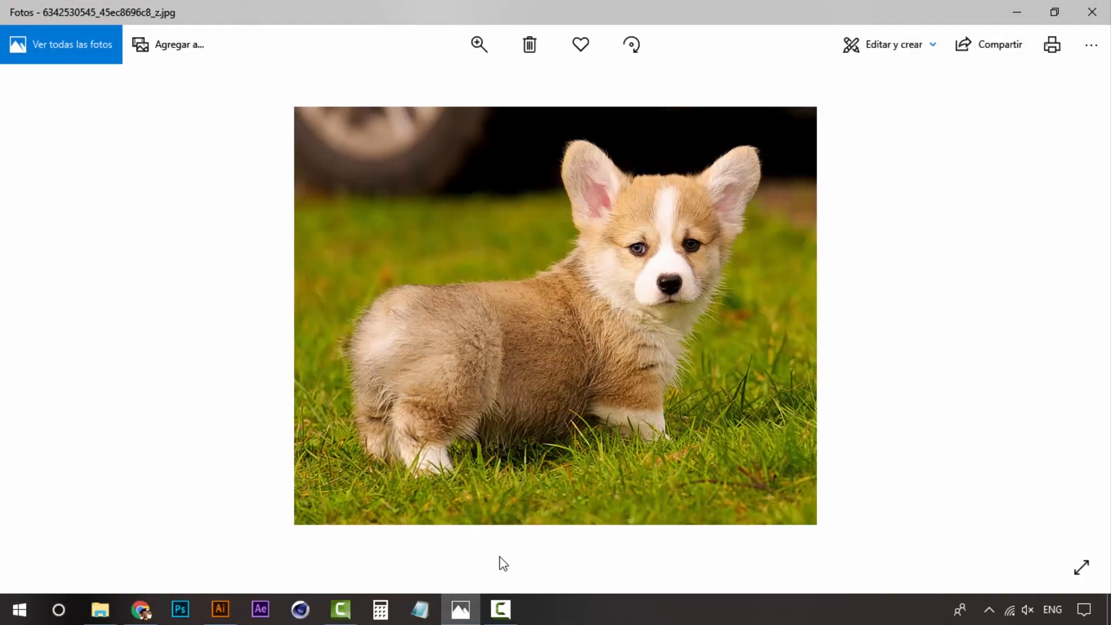
click(477, 606)
drag(470, 293, 412, 345)
right_click(438, 339)
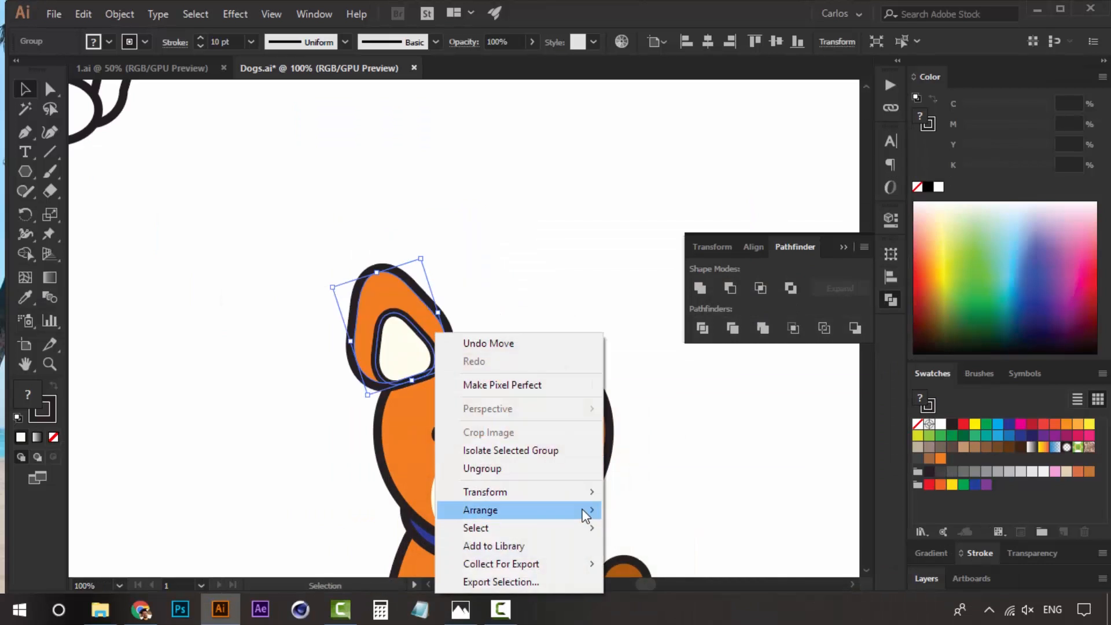
mouse_move(586, 510)
click(670, 562)
click(613, 318)
Step: Scale the ear down slightly and reposition it against the upper-left edge of the head
drag(428, 320, 439, 326)
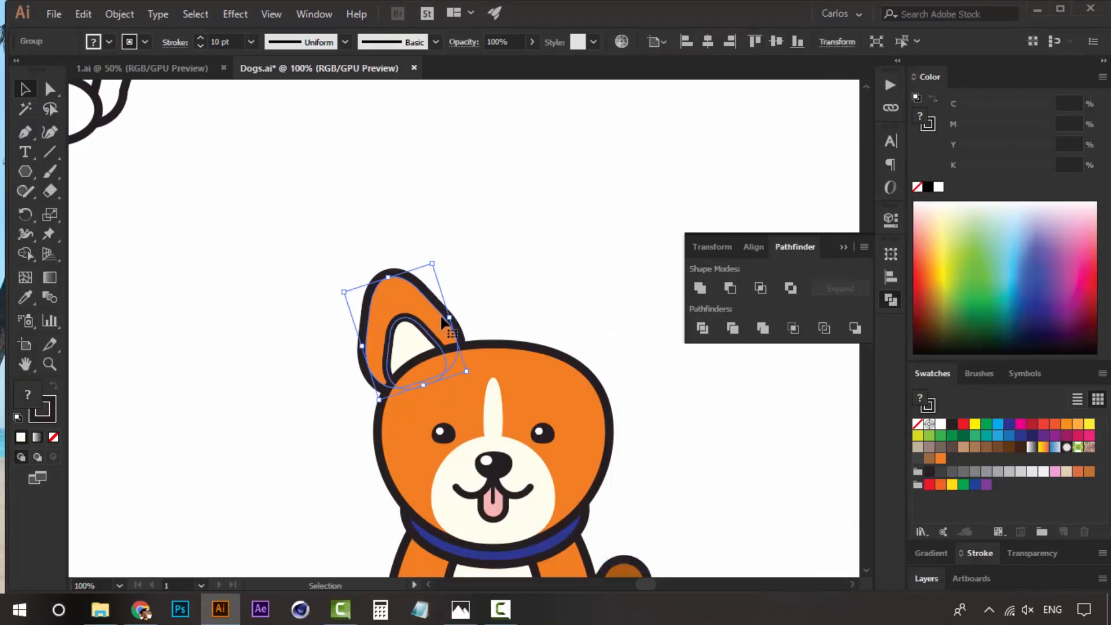
drag(436, 268, 427, 273)
click(457, 311)
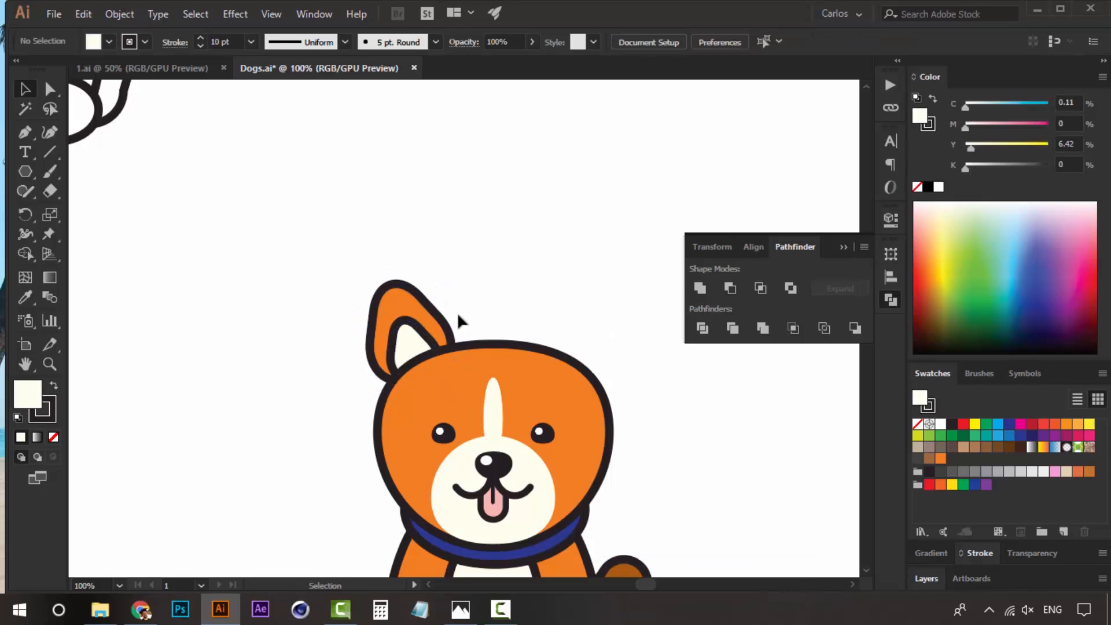
drag(429, 324, 456, 318)
click(512, 280)
Step: Enlarge the ear slightly, rotate it further outward and settle its base behind the head
key(z)
alt+click(475, 369)
drag(477, 362, 438, 372)
key(v)
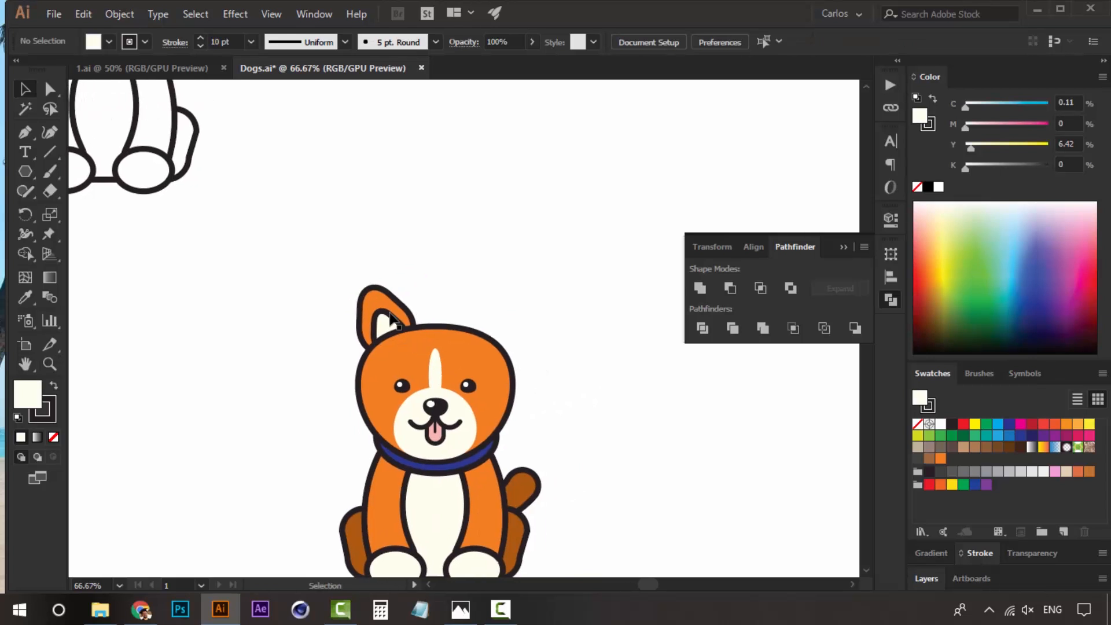
click(384, 323)
drag(384, 322, 382, 325)
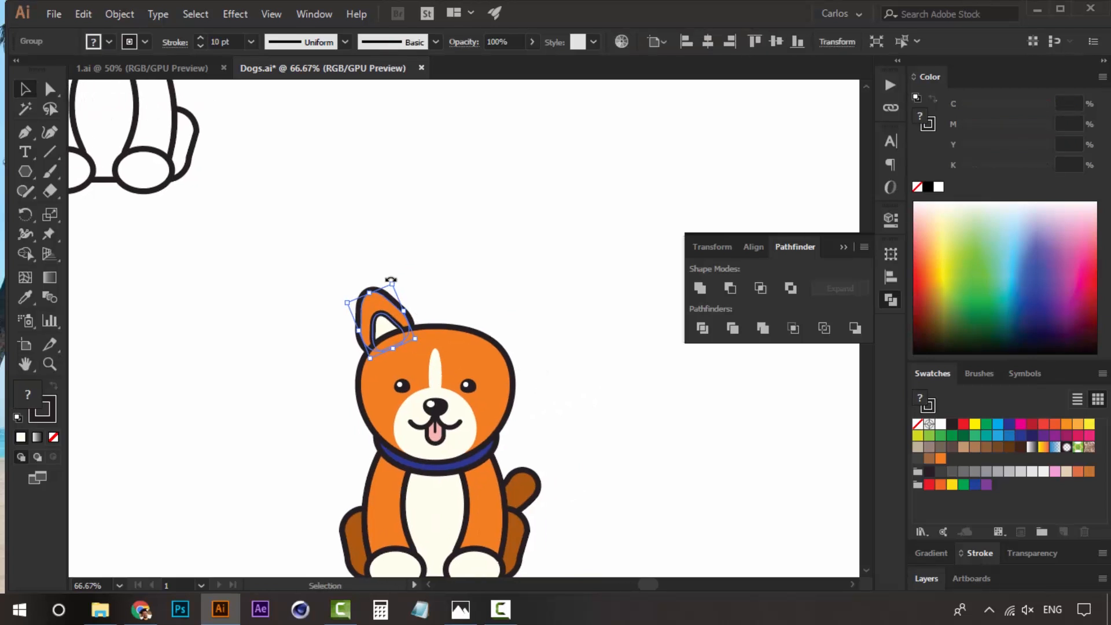
drag(394, 282, 367, 279)
click(396, 288)
click(384, 301)
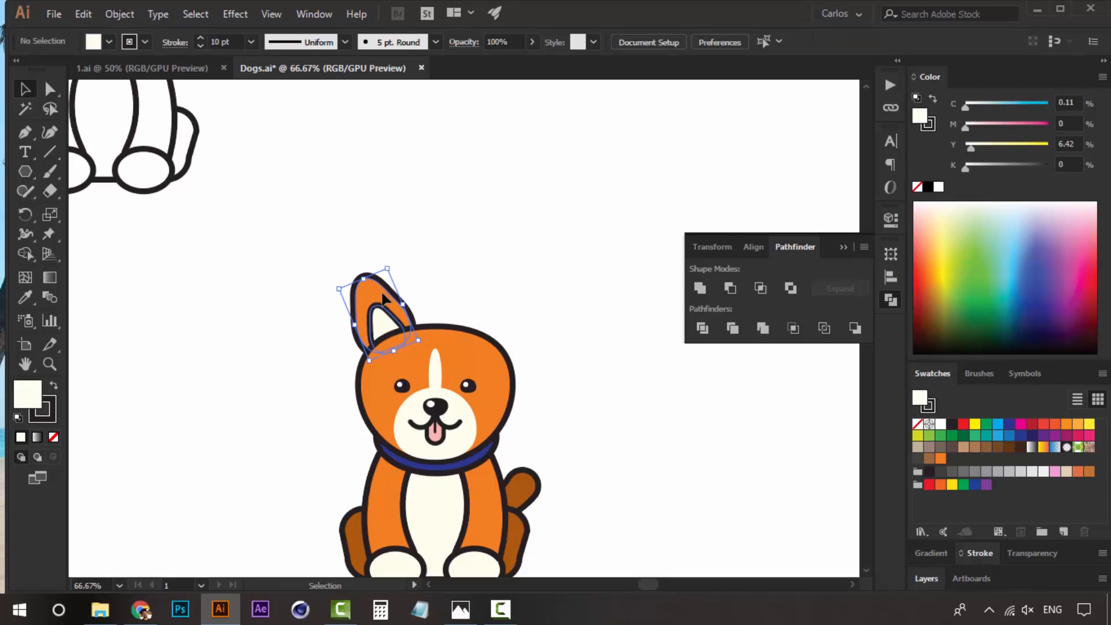
click(427, 289)
key(a)
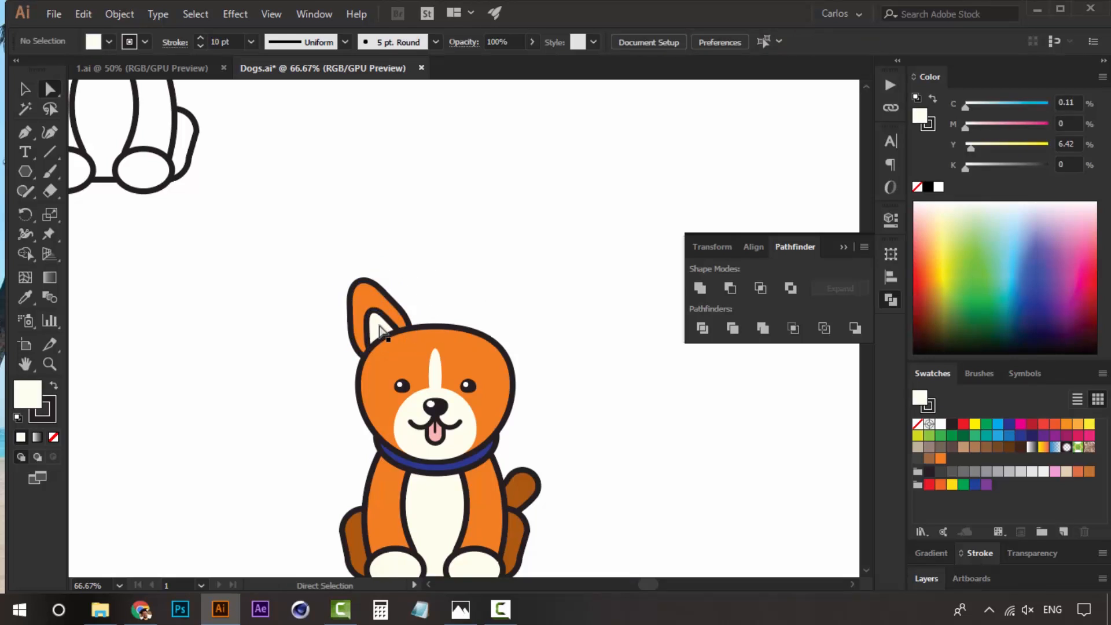
Step: Duplicate the ear onto the other side of the head and reflect the copy across the vertical axis
key(v)
drag(380, 332, 483, 334)
right_click(521, 348)
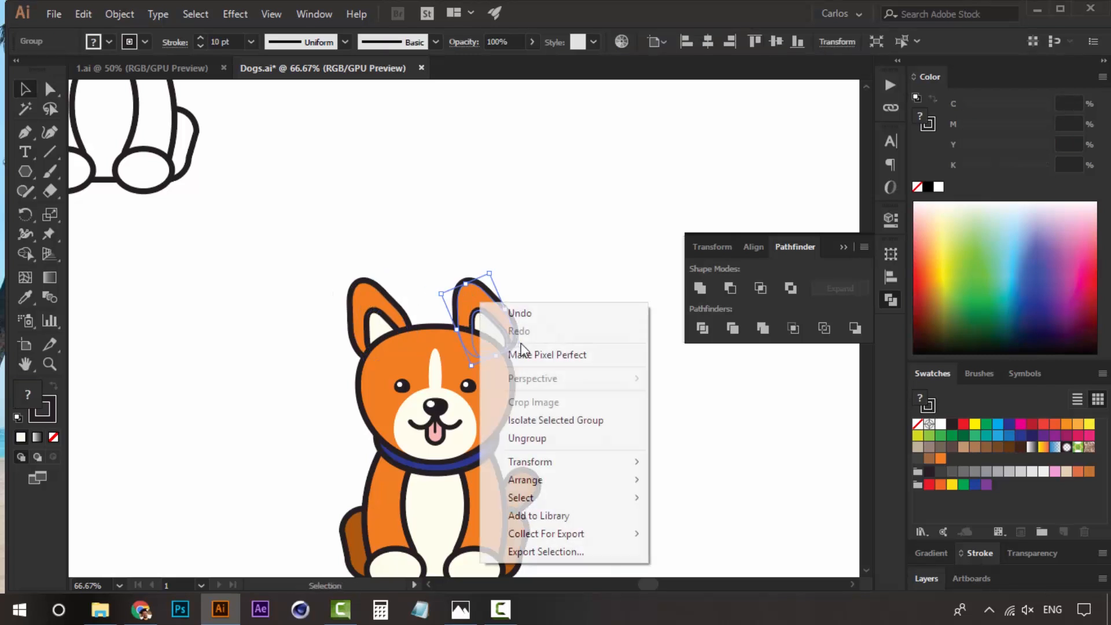
mouse_move(567, 462)
click(728, 522)
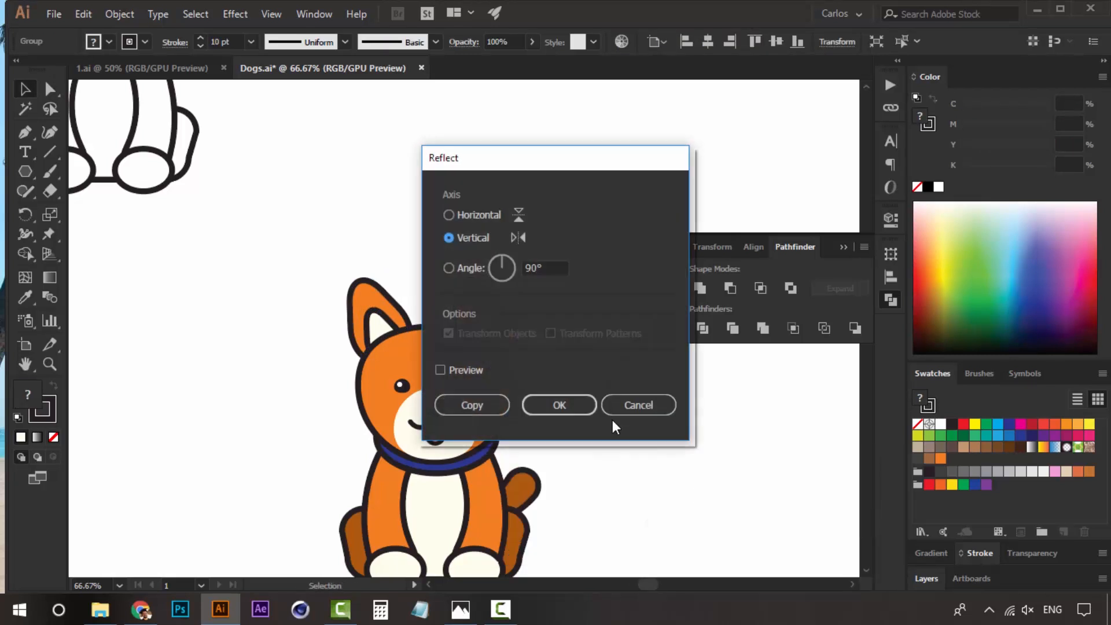
click(553, 401)
click(537, 293)
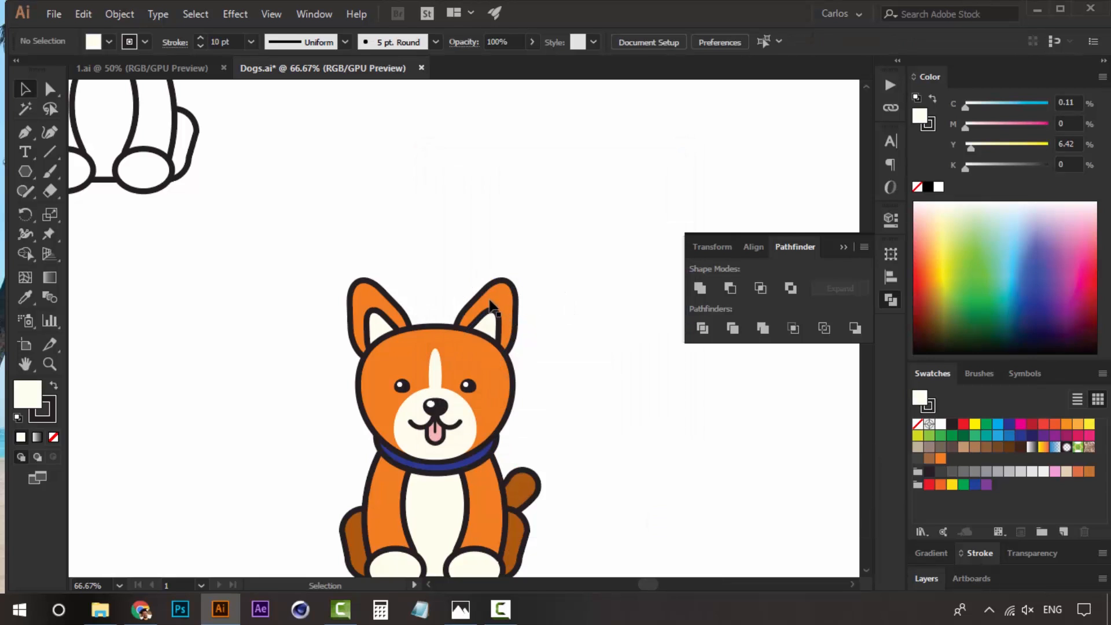
Step: Nudge the mirrored ear slightly to the right so both ears sit symmetrically on the head
click(512, 308)
key(Right)
key(Right)
key(Right)
key(Right)
key(Right)
key(Right)
click(564, 250)
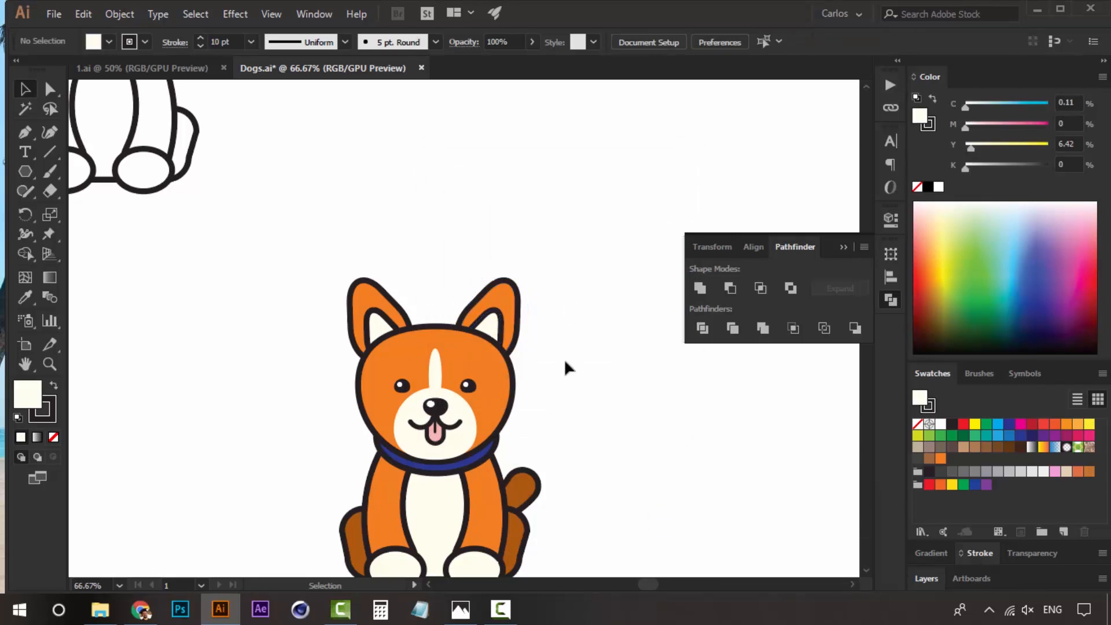
Step: Select both ears and shift them slightly down behind the head
drag(469, 336, 446, 255)
click(368, 234)
click(498, 202)
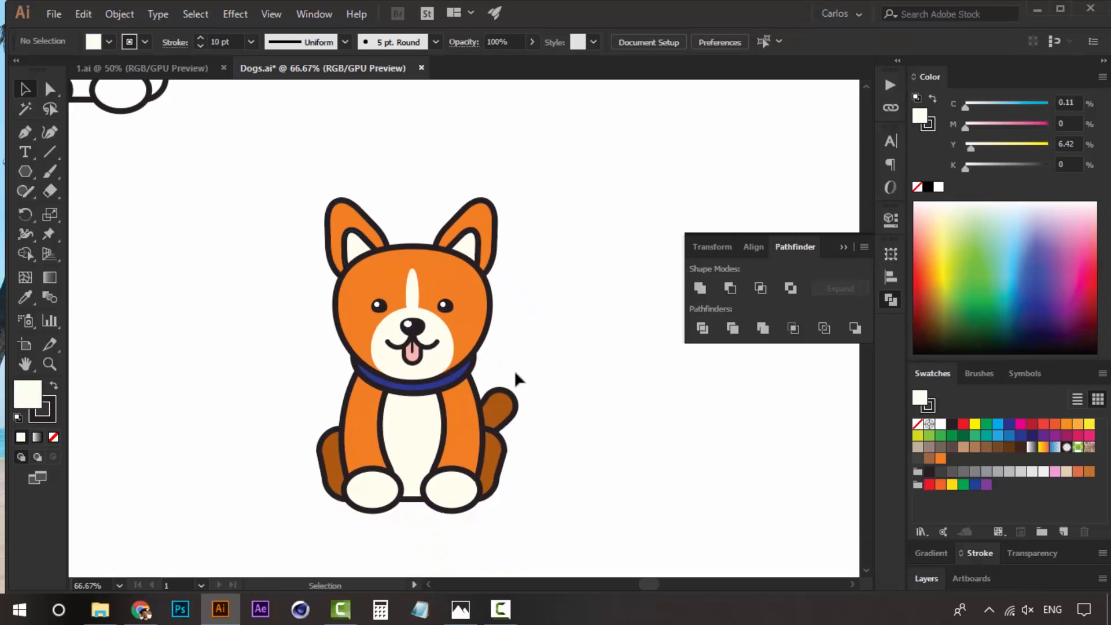
scroll(516, 379, down, 2)
scroll(451, 336, up, 1)
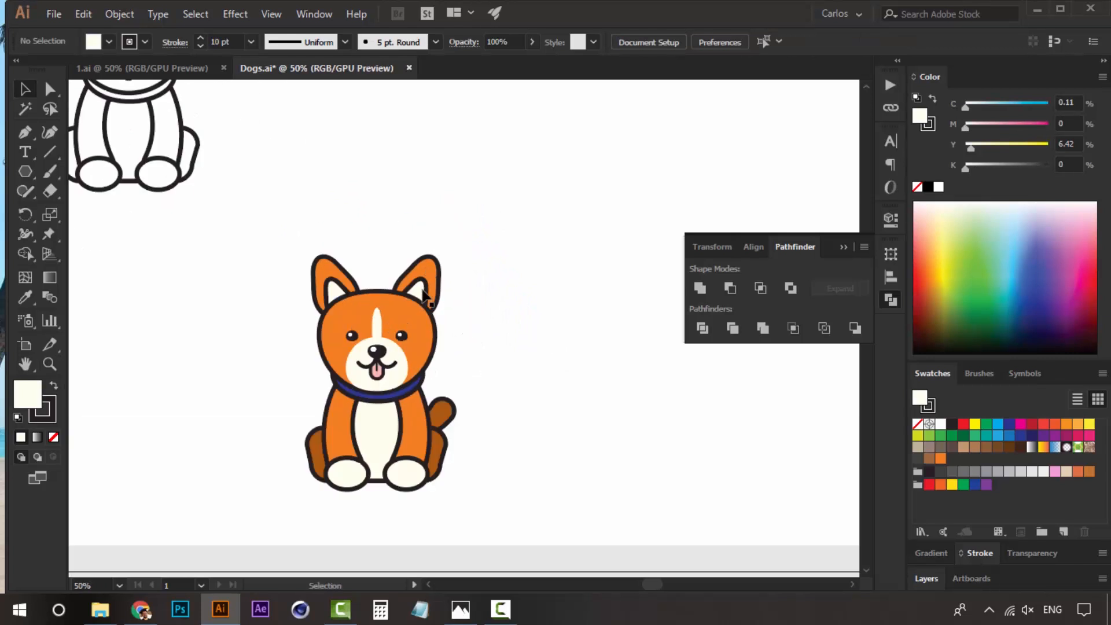
click(426, 295)
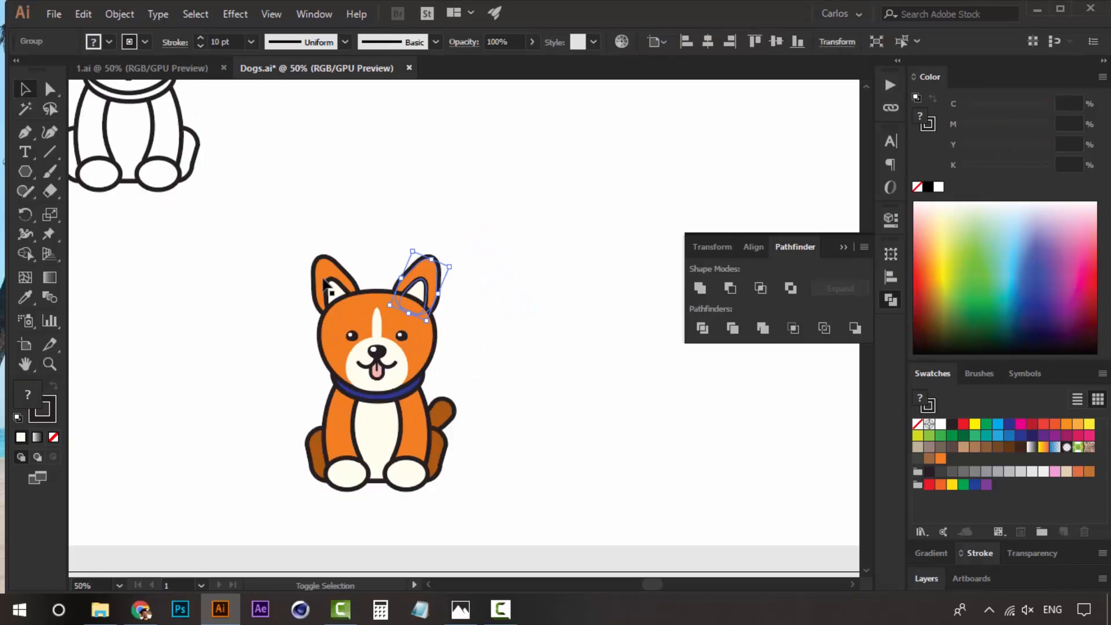
click(393, 191)
Step: Examine the finished corgi up close and next to the other puppy drawings
key(z)
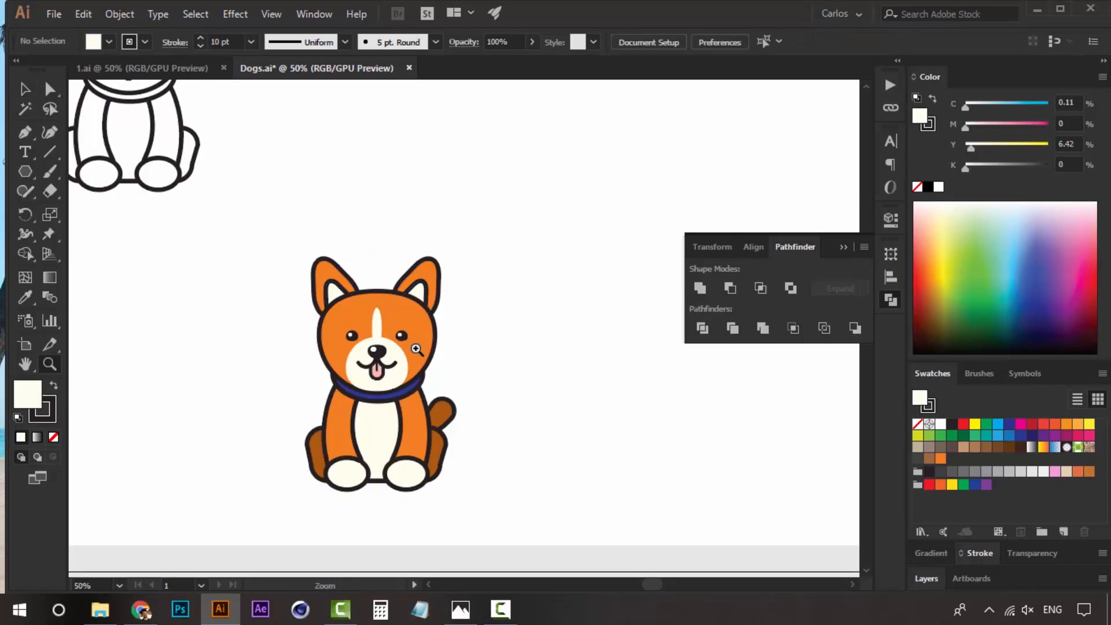
click(415, 349)
click(479, 417)
alt+click(438, 338)
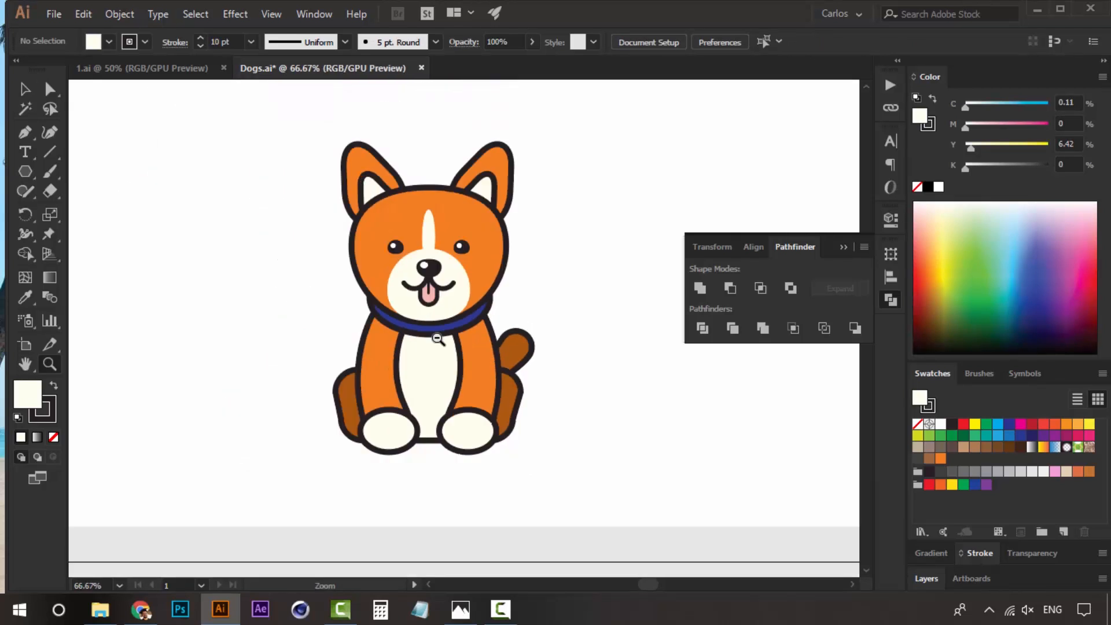
key(space)
drag(403, 356, 362, 433)
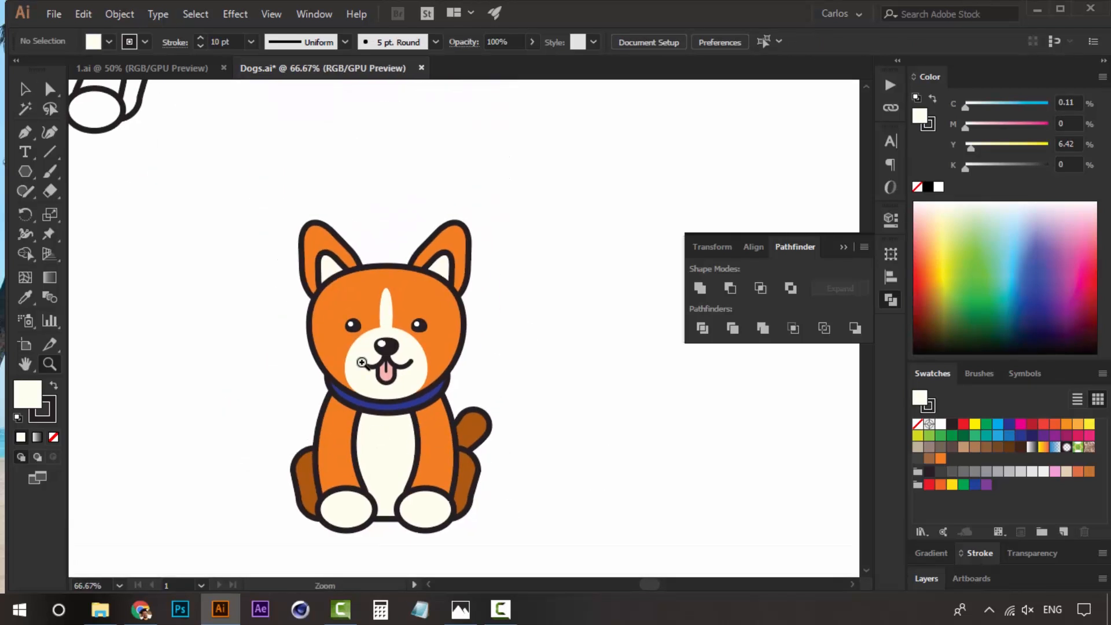
key(z)
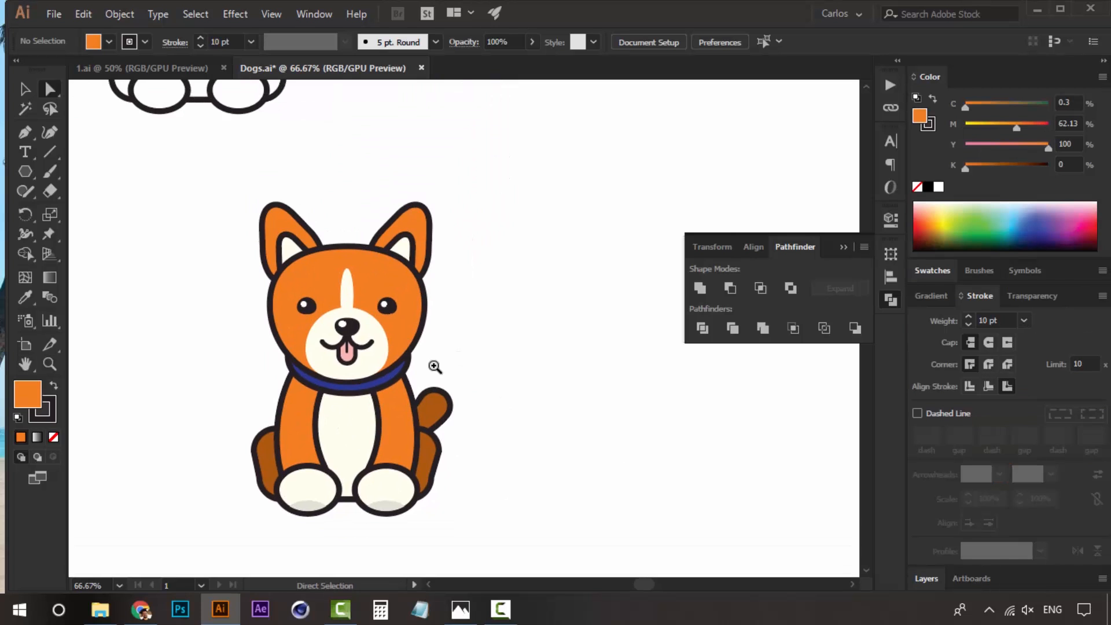
alt+click(430, 369)
key(space)
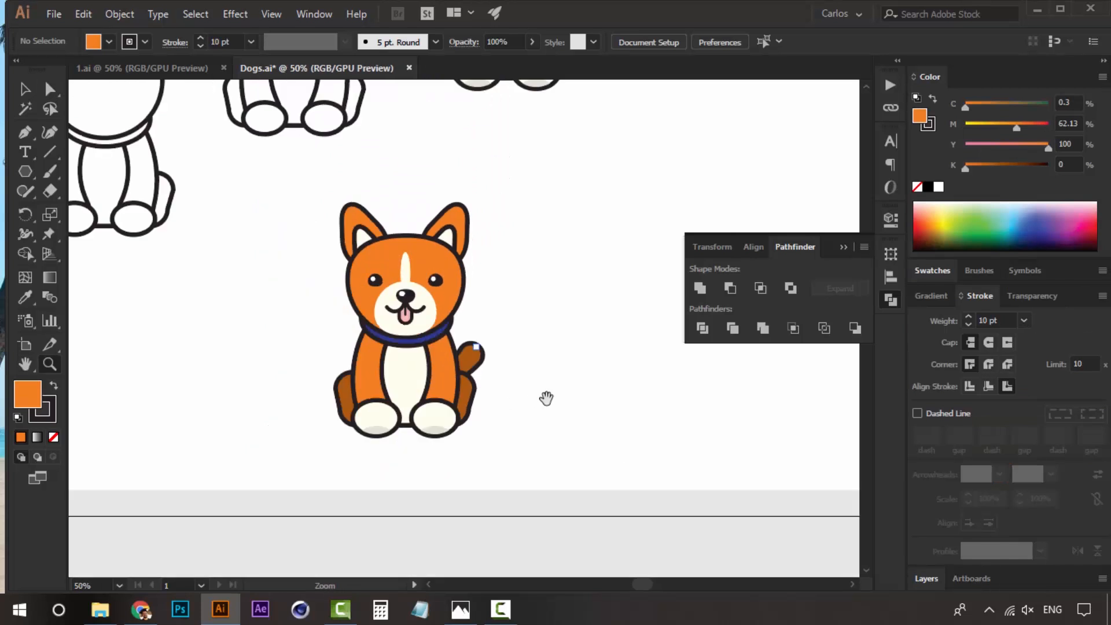
drag(546, 397, 455, 427)
key(v)
key(space)
drag(458, 296, 463, 340)
key(z)
alt+click(416, 365)
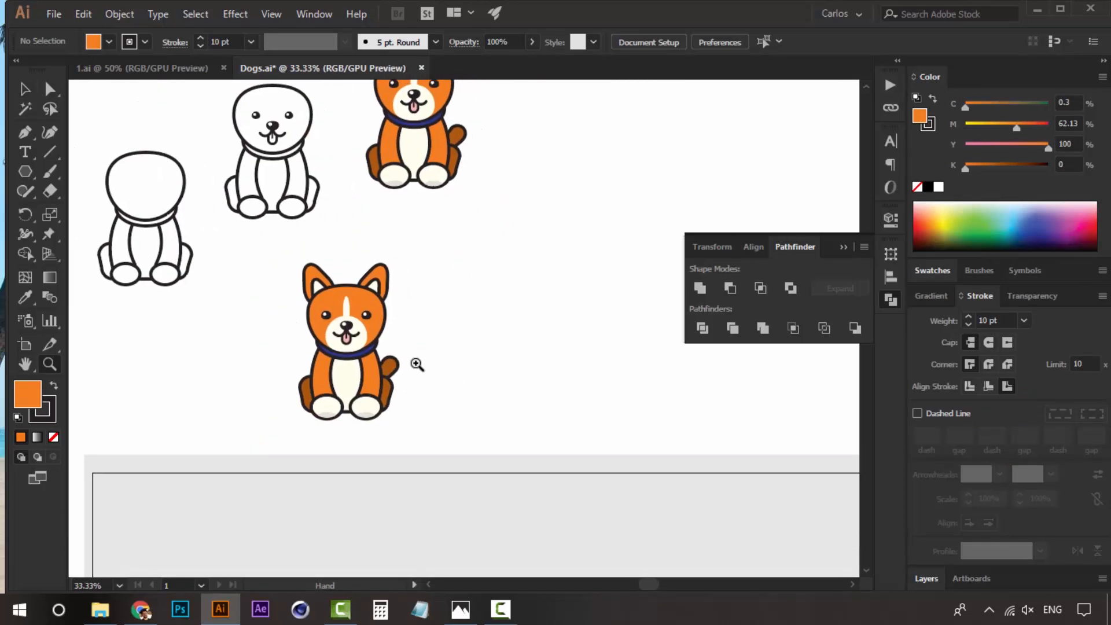
Step: Place a duplicate of the finished corgi beside the original
key(v)
drag(359, 344, 473, 307)
key(space)
key(z)
click(450, 332)
key(space)
key(v)
click(547, 285)
Step: Examine the miniature poodle reference photo for the next dog, then return to the drawing
key(z)
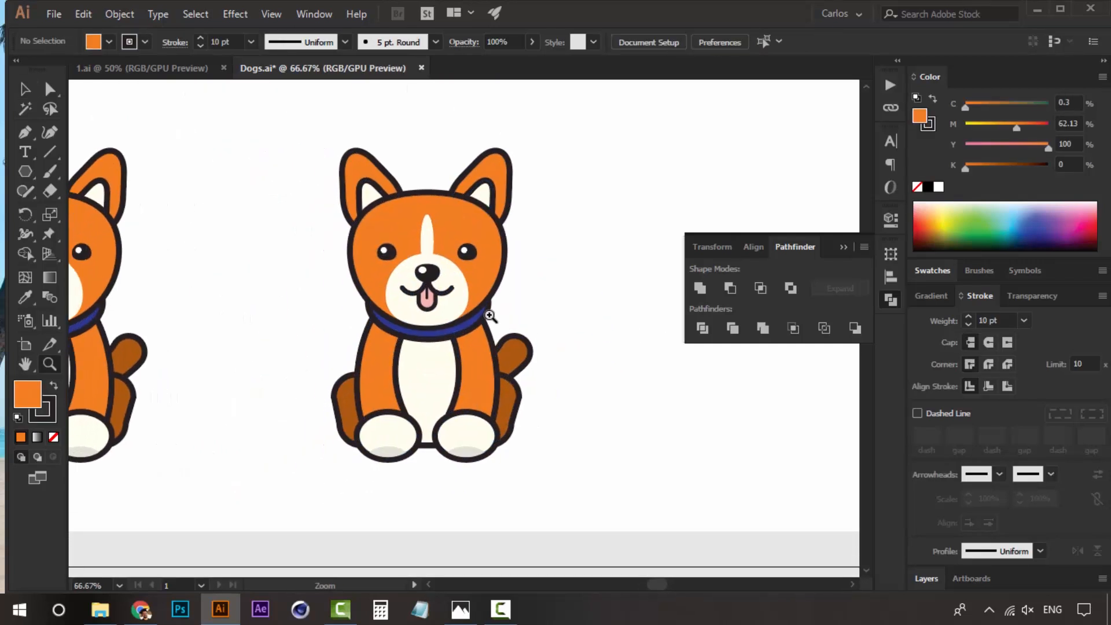
click(492, 318)
key(space)
click(461, 609)
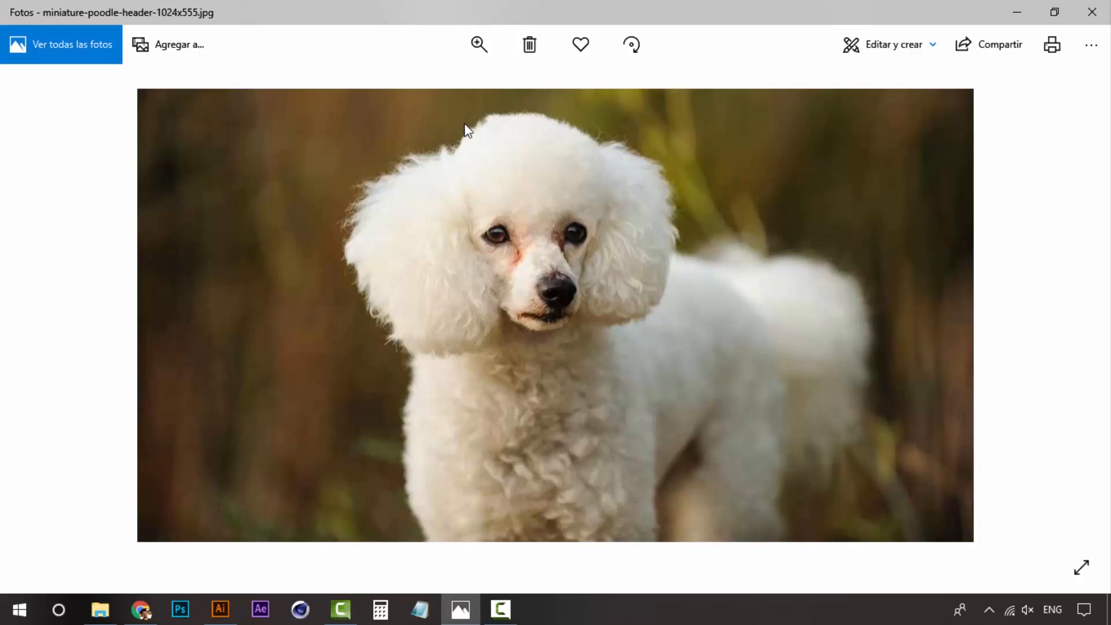
click(461, 609)
scroll(568, 434, up, 1)
key(a)
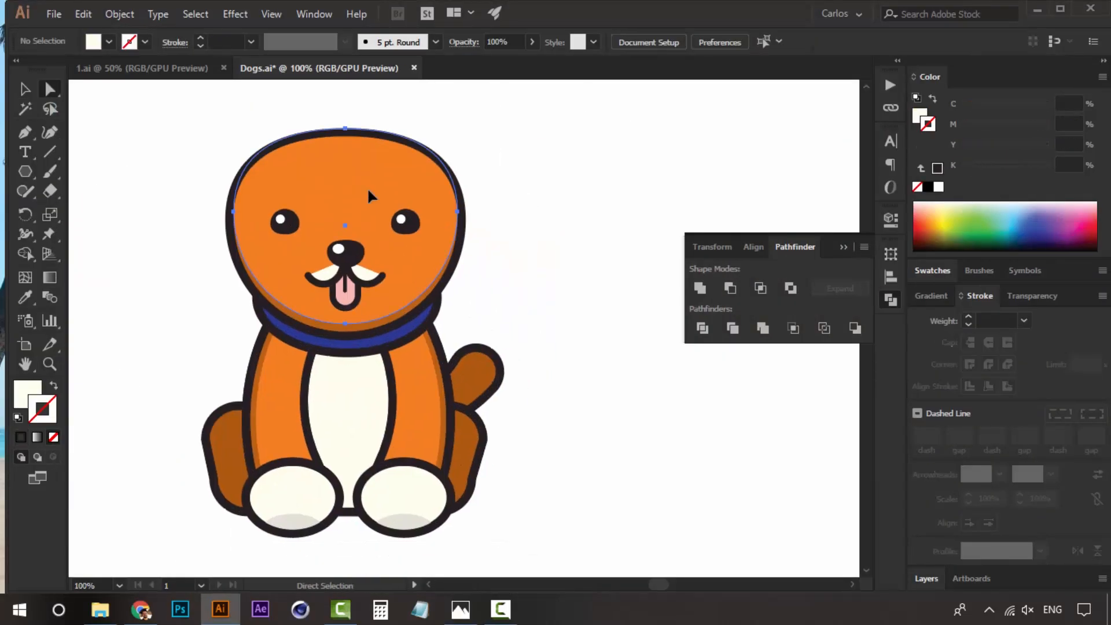
click(367, 191)
shift+click(283, 405)
shift+click(415, 400)
key(i)
click(363, 404)
key(ctrl+z)
key(a)
key(ctrl+shift+a)
Step: Fill both front legs of the earless puppy with the light beige swatch
click(414, 394)
click(932, 271)
click(1067, 471)
key(ctrl+plus)
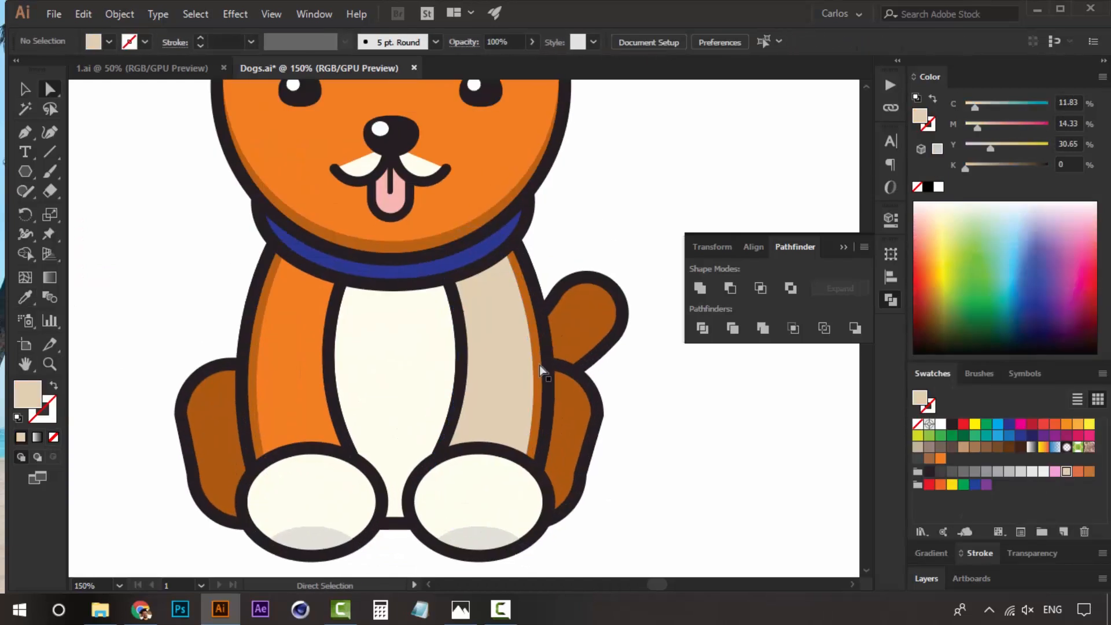
click(254, 335)
click(250, 339)
click(1067, 471)
Step: Fill the puppy's hind legs and tail with the darker greyish-tan swatch
click(571, 440)
click(919, 447)
click(586, 313)
click(919, 447)
Step: Sample the front leg's beige onto the head and fill the head's lower shading with the greyish-tan swatch
scroll(446, 453, up, 2)
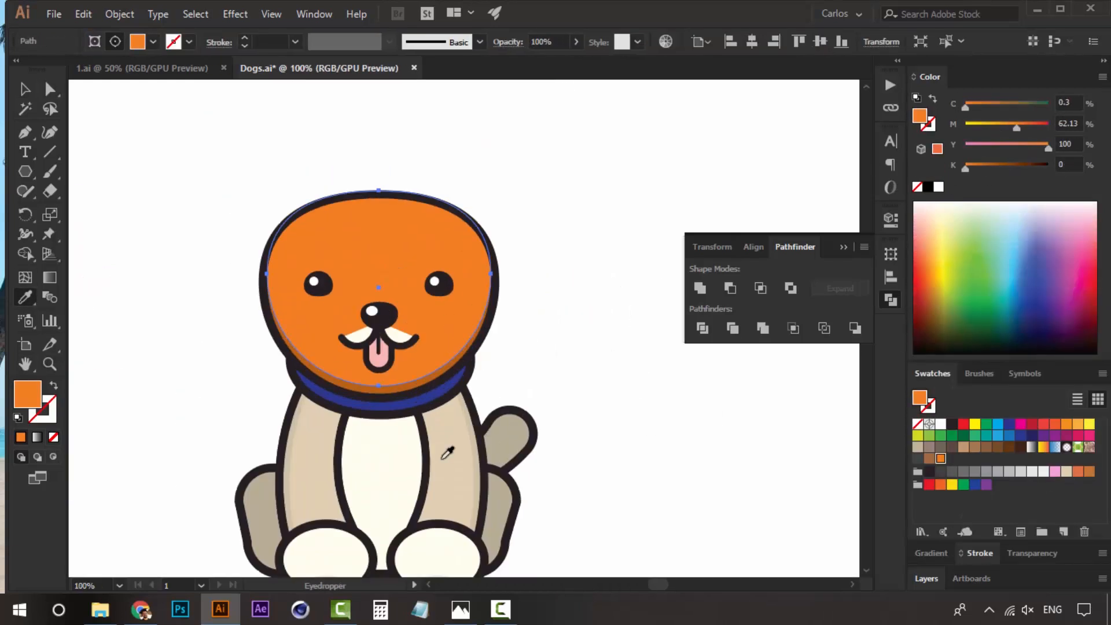
click(447, 454)
click(398, 371)
click(918, 447)
Step: Fill the puppy's collar with the red swatch
click(410, 374)
click(1044, 424)
click(613, 290)
key(ctrl+minus)
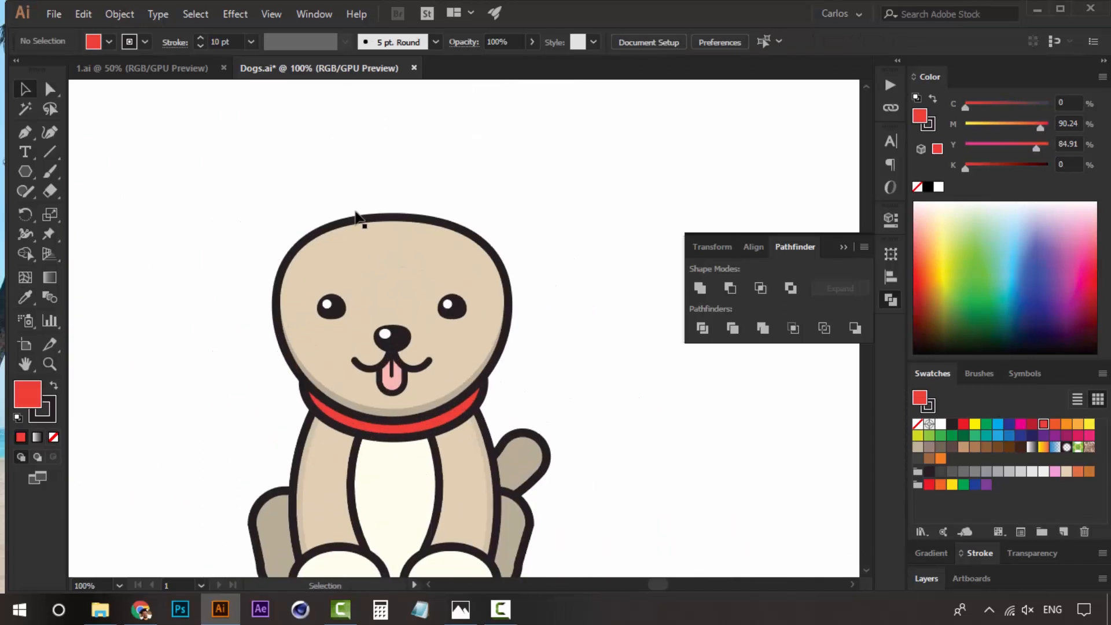
Step: Draw a white circle with a dark outline on the head and duplicate it in a row across the forehead
key(l)
drag(358, 258, 335, 230)
key(v)
click(941, 423)
mouse_move(357, 258)
mouse_down()
mouse_move(301, 286)
mouse_move(349, 296)
mouse_move(392, 289)
mouse_up()
drag(392, 289, 443, 305)
drag(443, 305, 488, 292)
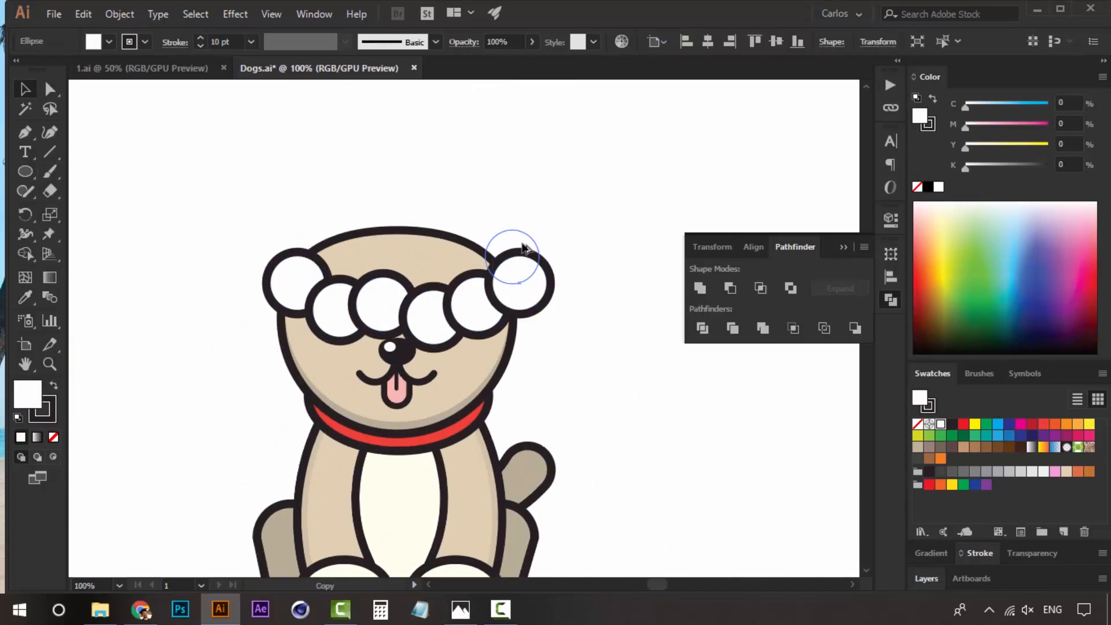
Step: Cover the rest of the forehead and crown with more copies of the white circle and unite them into one curly hair shape
drag(317, 237, 281, 236)
drag(281, 236, 310, 215)
drag(311, 215, 361, 255)
drag(389, 225, 510, 216)
click(378, 173)
drag(378, 170, 382, 176)
drag(345, 194, 337, 190)
drag(266, 156, 573, 347)
click(700, 288)
Step: Cover the dark gaps inside the curly hair with additional white ellipses and unite everything into one solid shape
key(l)
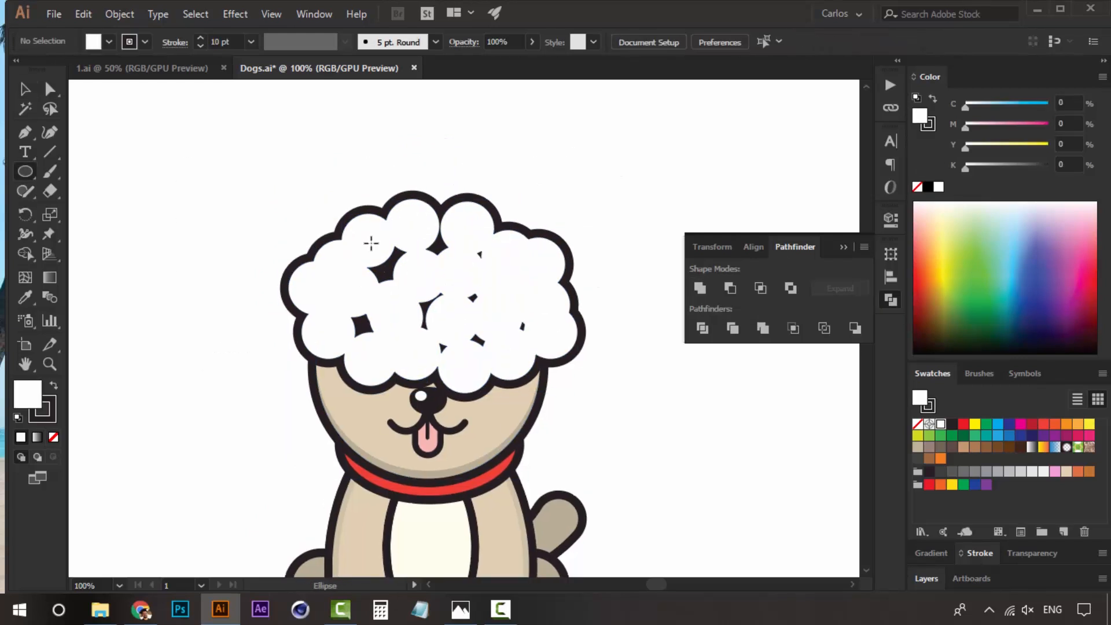
drag(363, 240, 431, 304)
key(v)
drag(407, 261, 438, 301)
drag(272, 173, 528, 442)
click(699, 287)
click(601, 187)
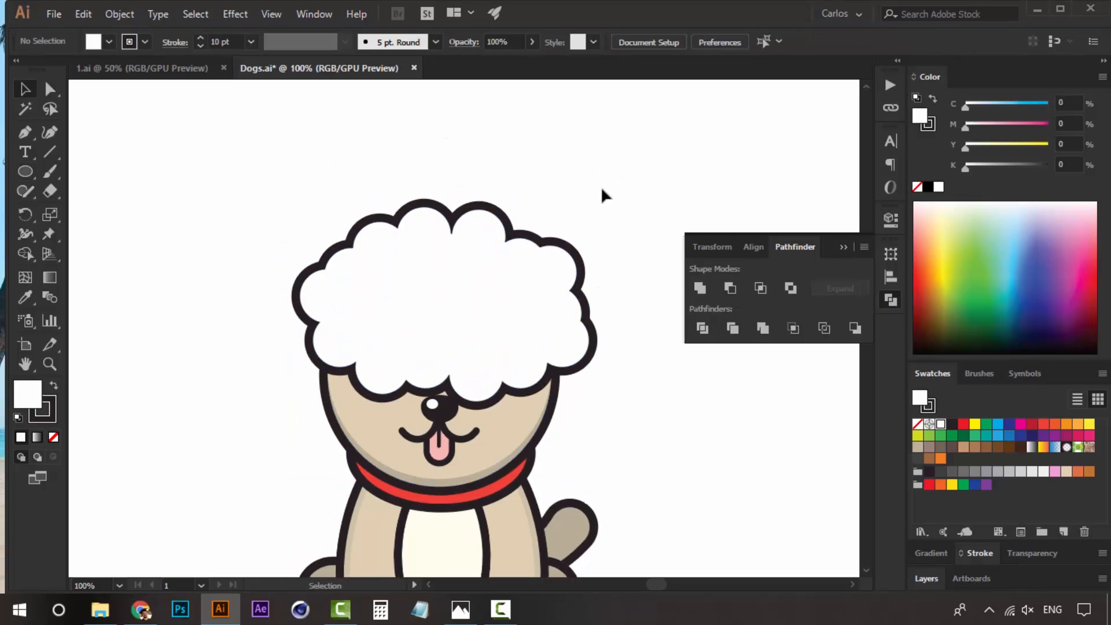
Step: Add light grey shading along the lower edge of the white curly hair
click(467, 307)
key(ctrl+=)
key(a)
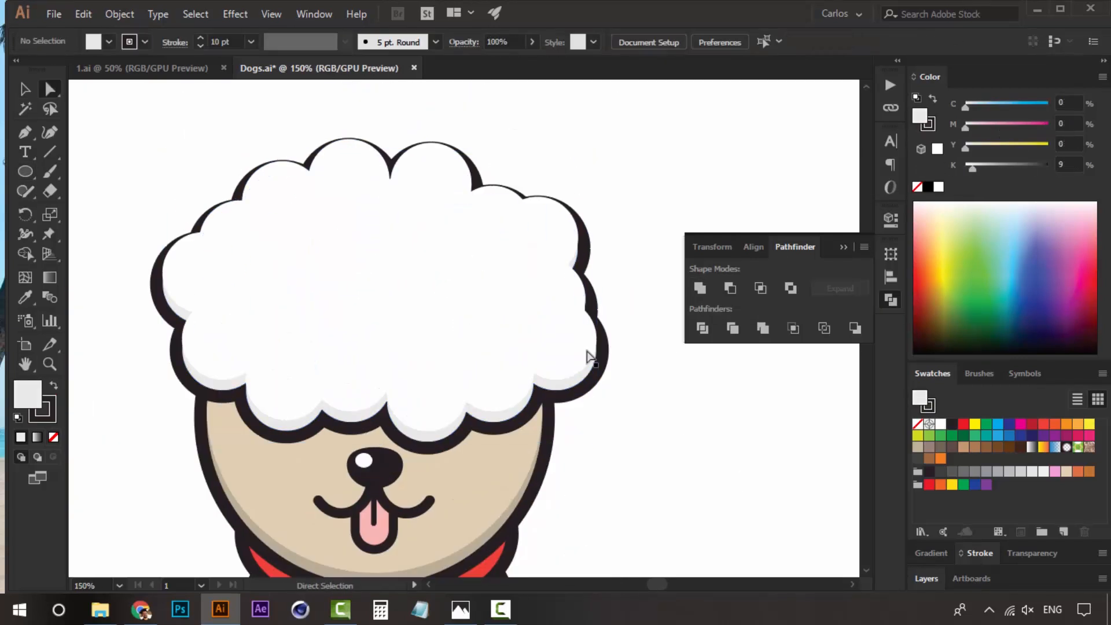
click(454, 252)
key(ctrl+minus)
key(ctrl+shift+a)
Step: Draw a white curly ear with a dark outline from overlapping circles beside the face and make a vertically reflected copy for the other side
key(l)
drag(482, 309, 521, 353)
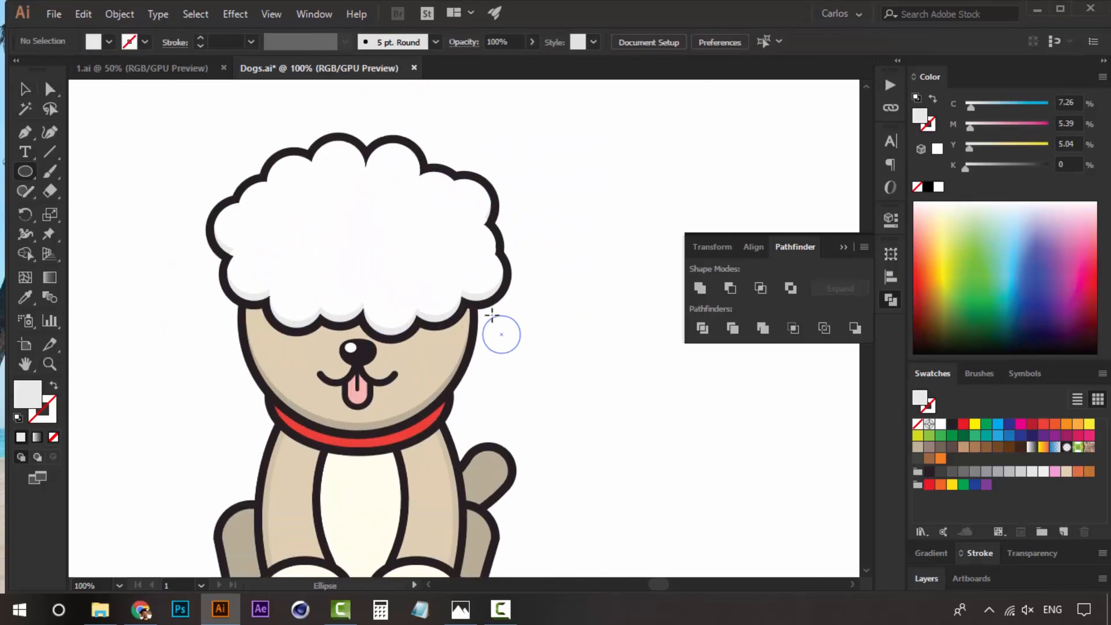
key(ctrl+equal)
key(i)
click(412, 267)
key(ctrl+minus)
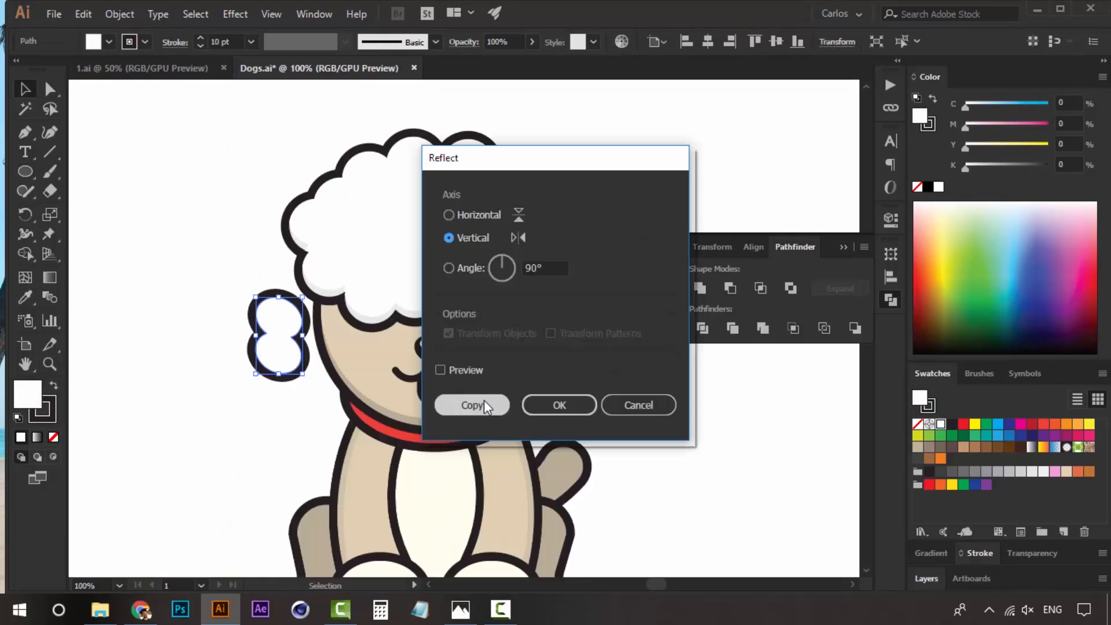
click(480, 404)
click(369, 362)
Step: Draw three overlapping white circles with dark outlines on the tip of the poodle's tail and unite them into one pompom
key(ctrl+equal)
key(l)
drag(393, 302, 451, 359)
drag(436, 283, 492, 340)
drag(433, 329, 490, 386)
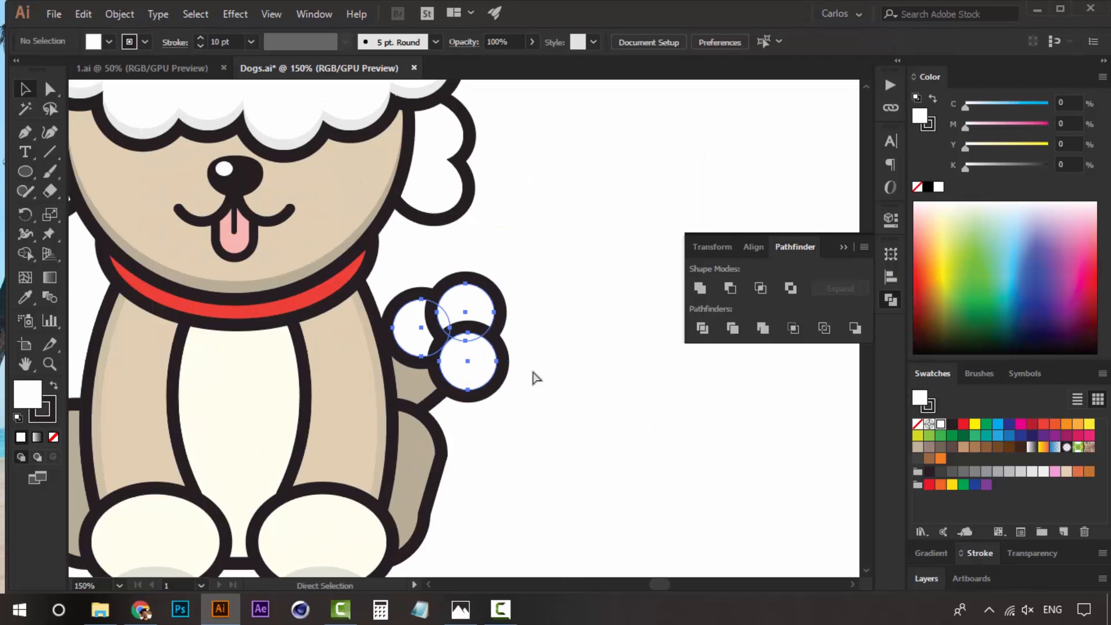
click(422, 330)
shift+click(478, 354)
shift+click(476, 307)
key(ctrl+4)
drag(463, 342, 479, 343)
drag(512, 285, 530, 365)
Step: Move the whole poodle closer to the corgi
key(ctrl+shift+a)
key(z)
alt+click(474, 320)
alt+click(475, 321)
alt+click(474, 320)
alt+click(474, 321)
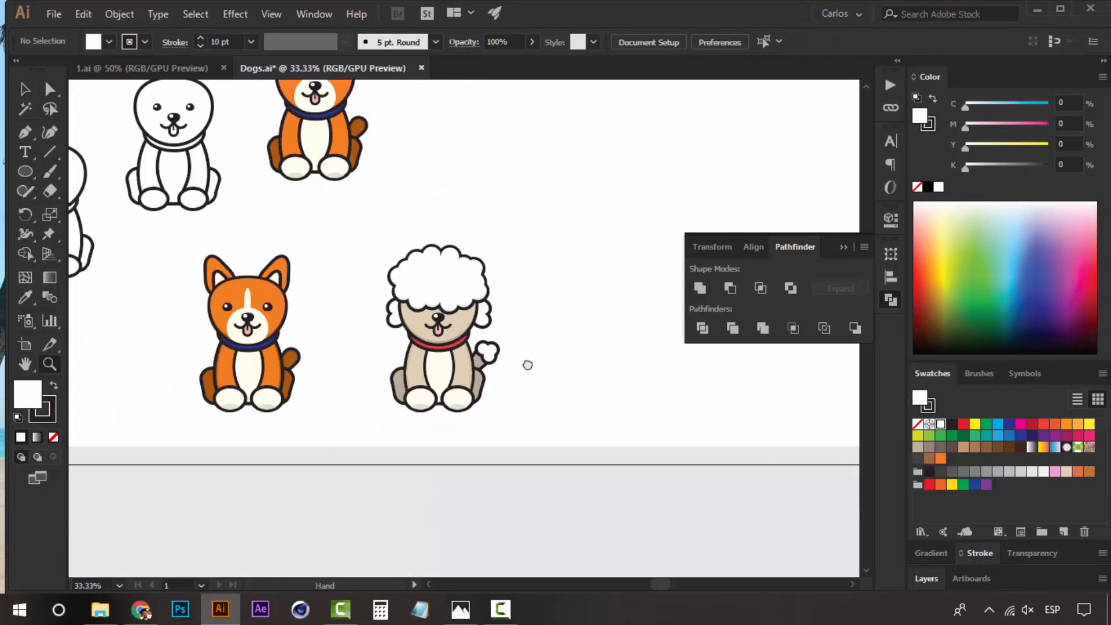
click(448, 354)
key(v)
drag(465, 335, 439, 347)
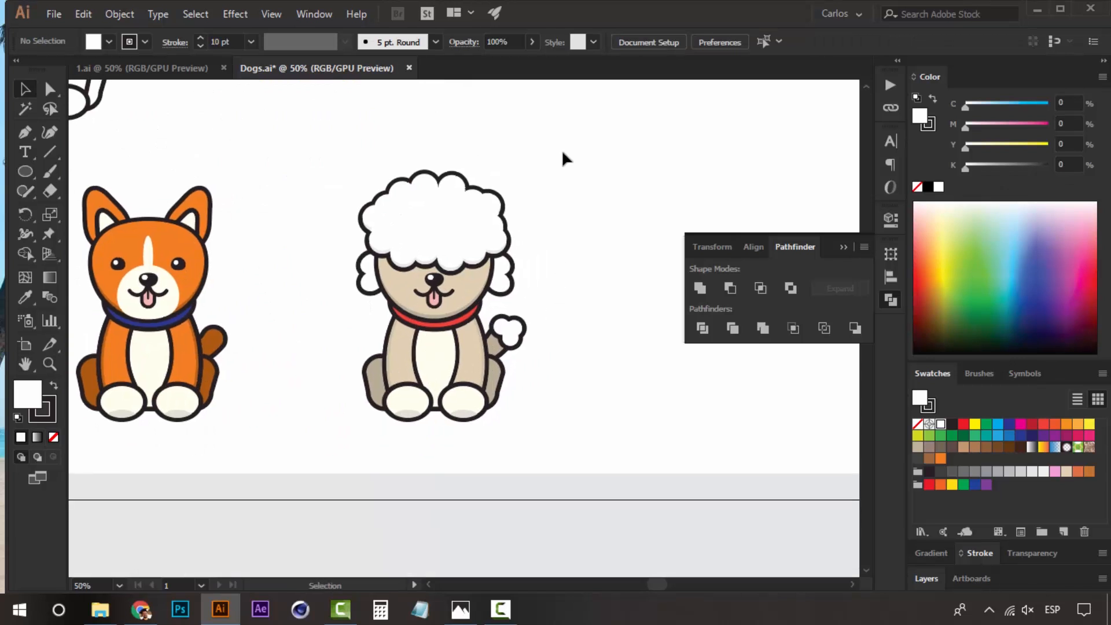
drag(563, 153, 333, 387)
drag(447, 255, 372, 255)
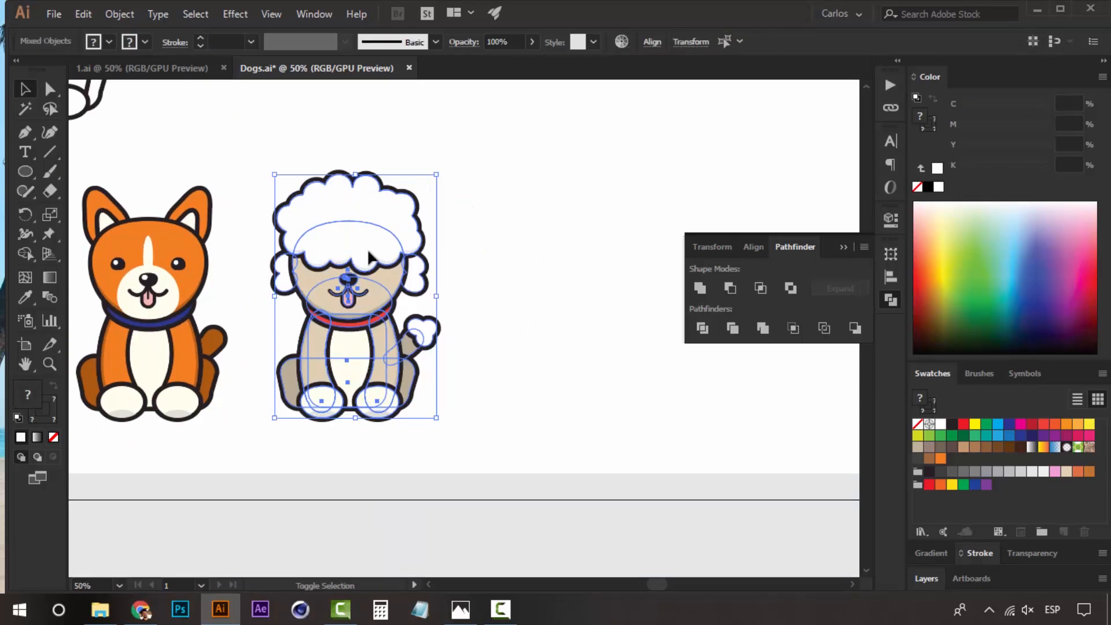
click(521, 347)
key(ctrl+minus)
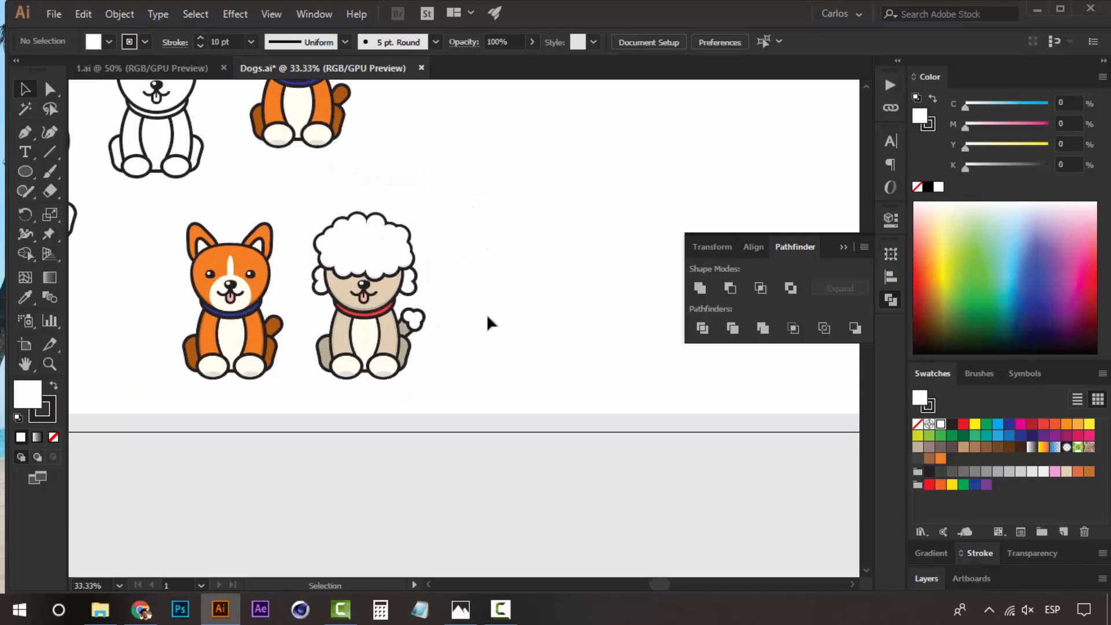
Step: Duplicate the orange corgi and place the copy on the far side of the poodle
ctrl+click(455, 307)
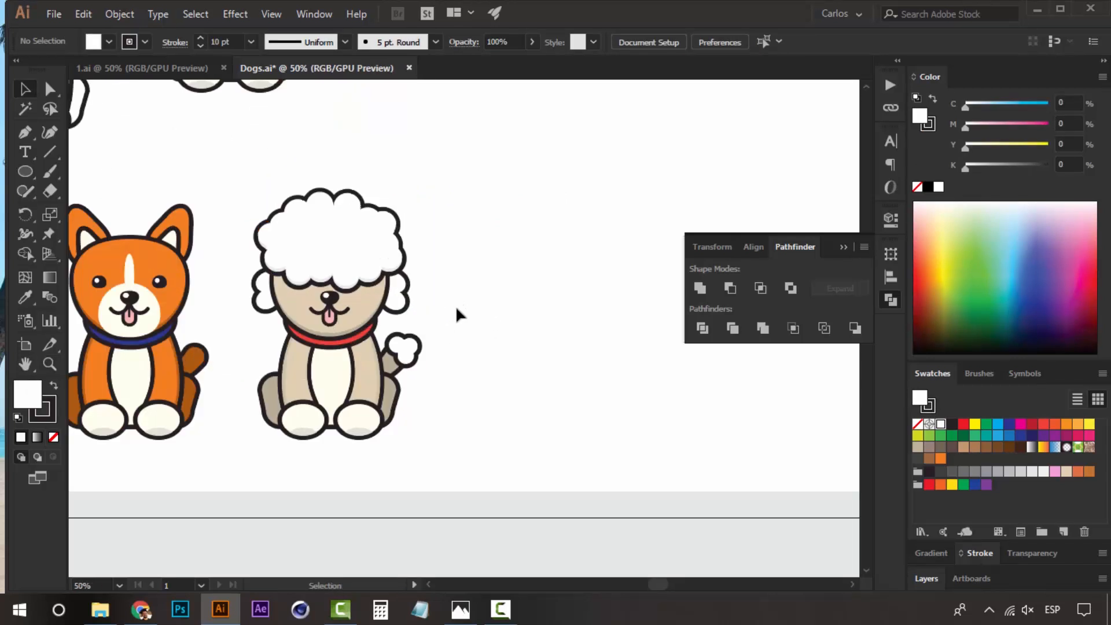
drag(456, 307, 554, 318)
drag(139, 207, 314, 459)
key(ctrl+minus)
drag(414, 401, 345, 413)
drag(253, 296, 568, 291)
key(ctrl+shift+a)
Step: Switch to the Photos app and examine the husky puppy reference photo puppyy11.jpg
key(z)
click(551, 311)
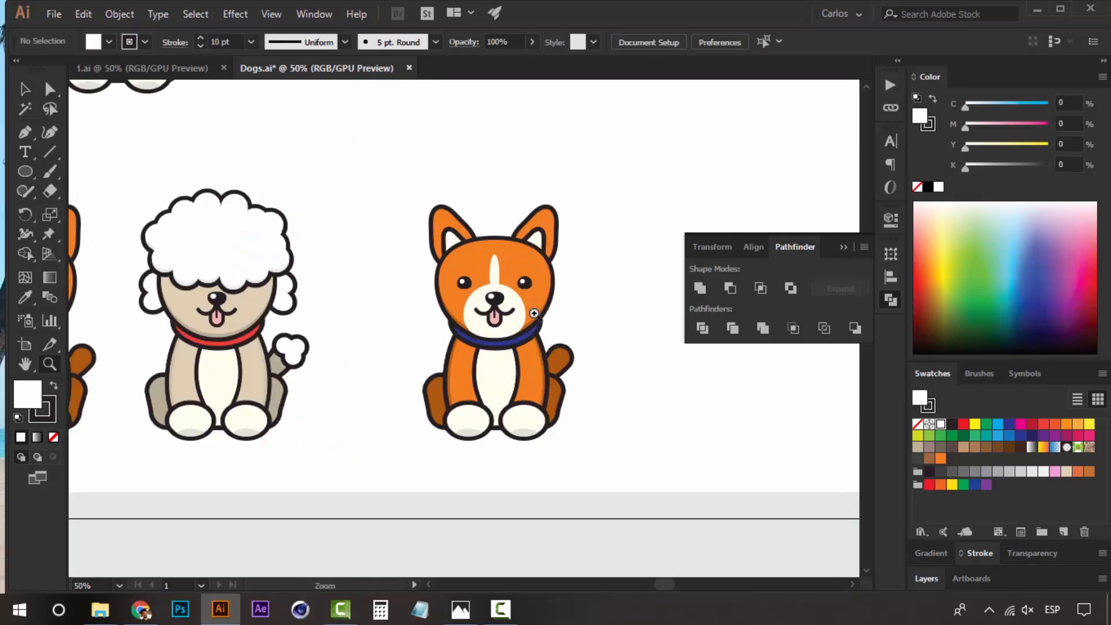
click(530, 312)
key(v)
drag(477, 359, 472, 333)
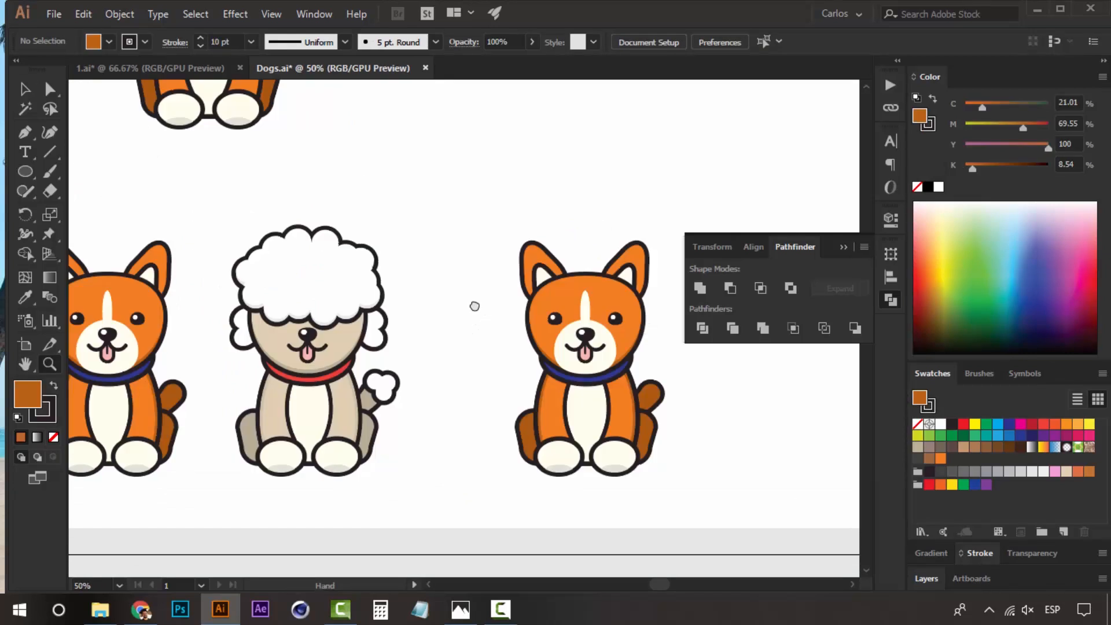
drag(474, 306, 374, 298)
click(461, 610)
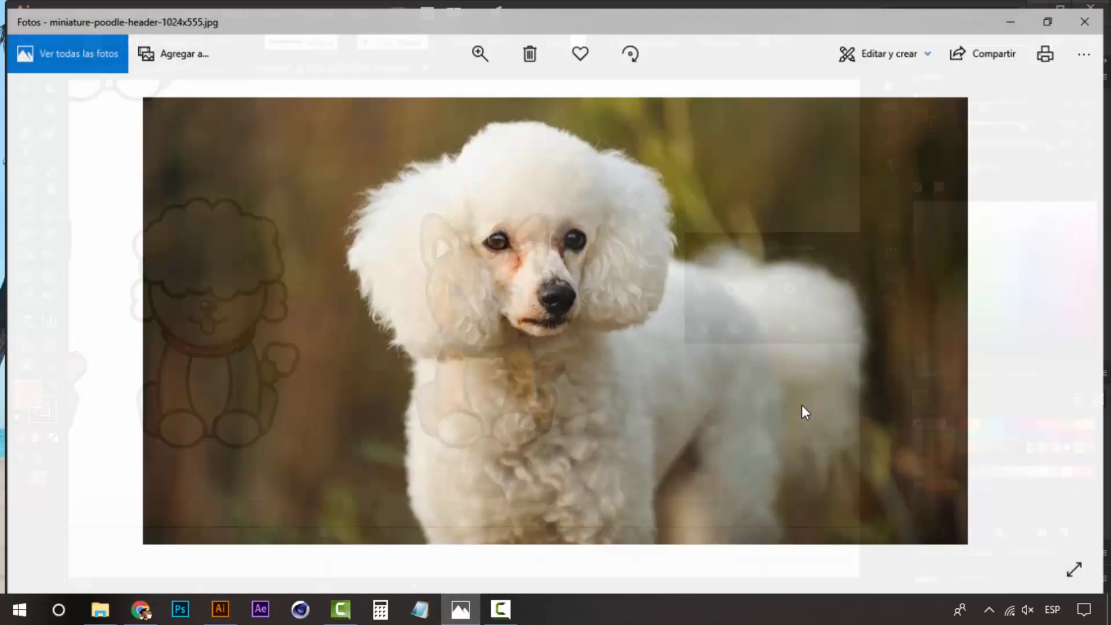
click(1071, 317)
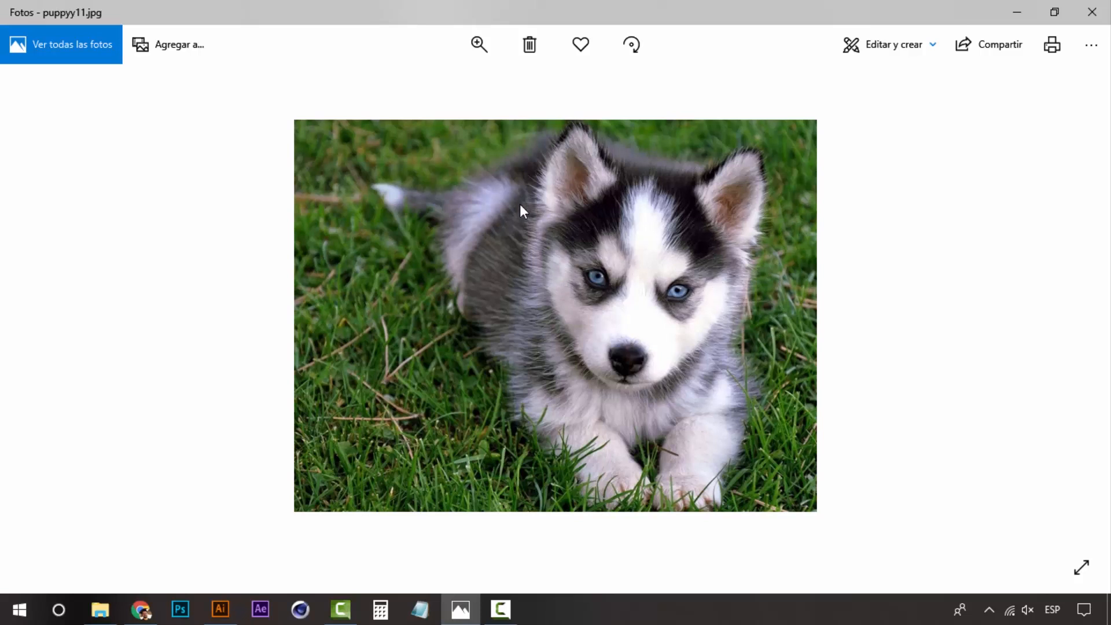
Step: Switch back to Illustrator and delete the cream muzzle patch and forehead stripe from the duplicated corgi's face
click(220, 609)
click(451, 310)
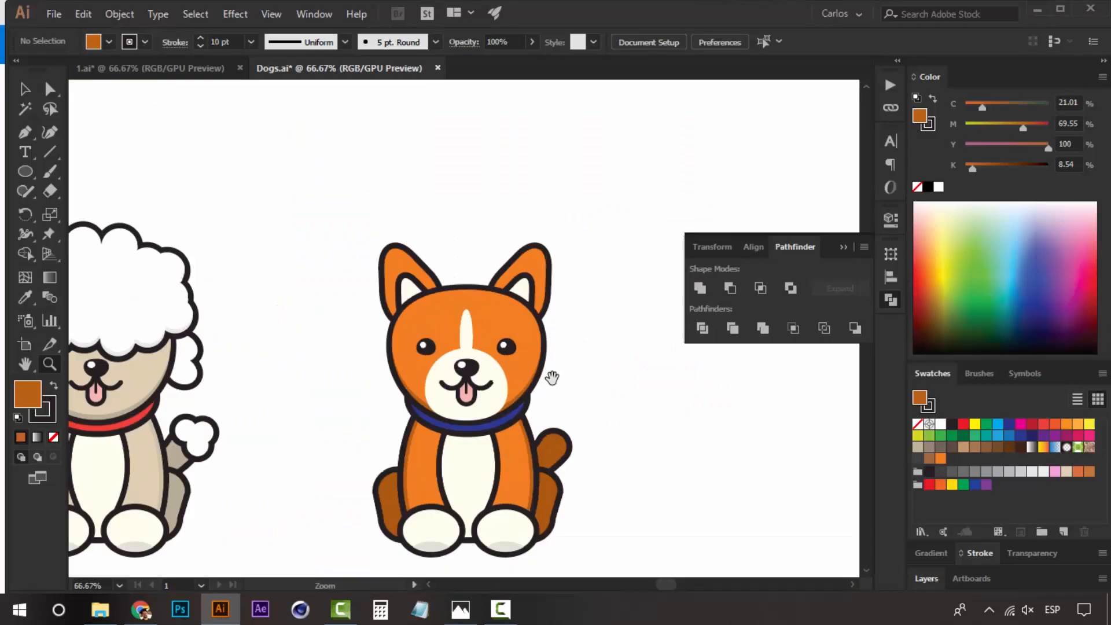
click(513, 306)
key(v)
click(483, 299)
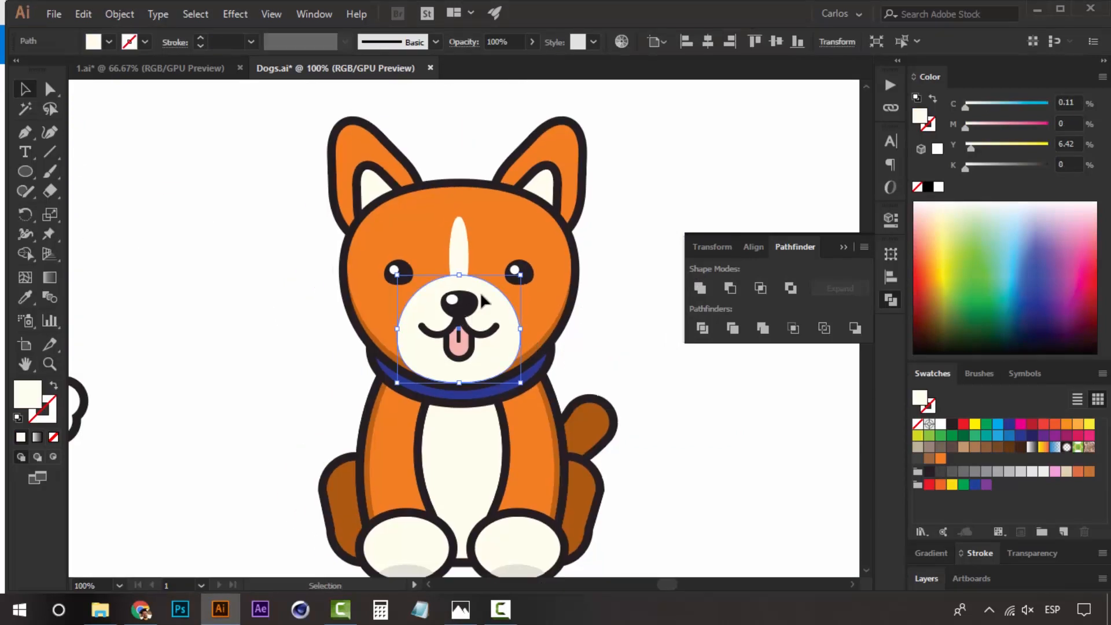
key(Delete)
click(461, 255)
key(Delete)
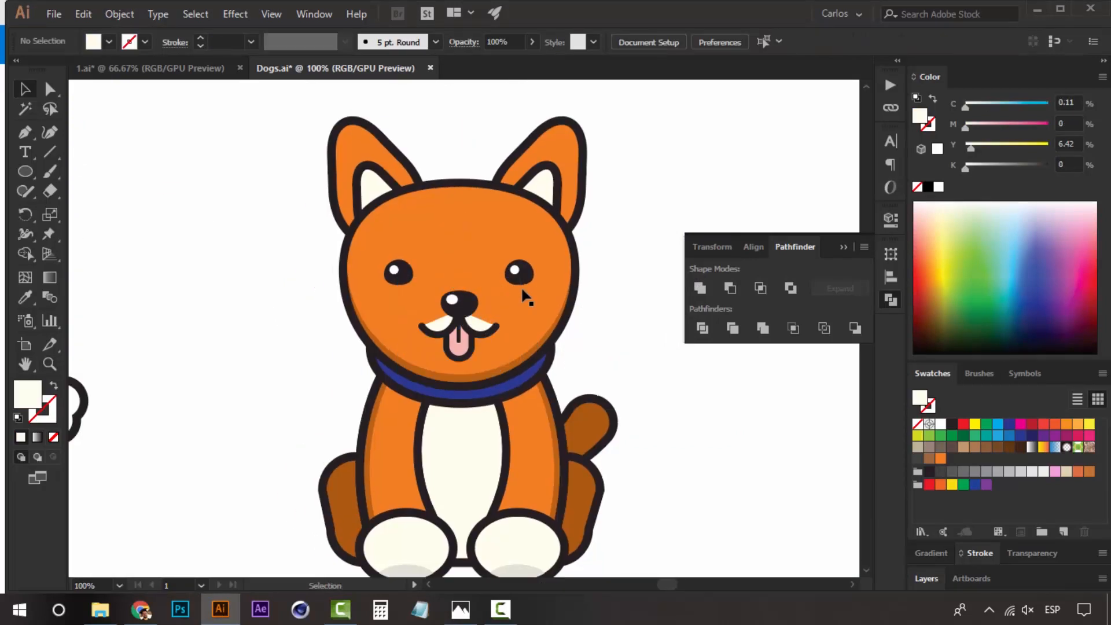
Step: Delete the orange face shape inside the head and fill the remaining head shape with a light grey swatch
scroll(524, 296, down, 5)
scroll(524, 297, up, 4)
key(a)
click(523, 298)
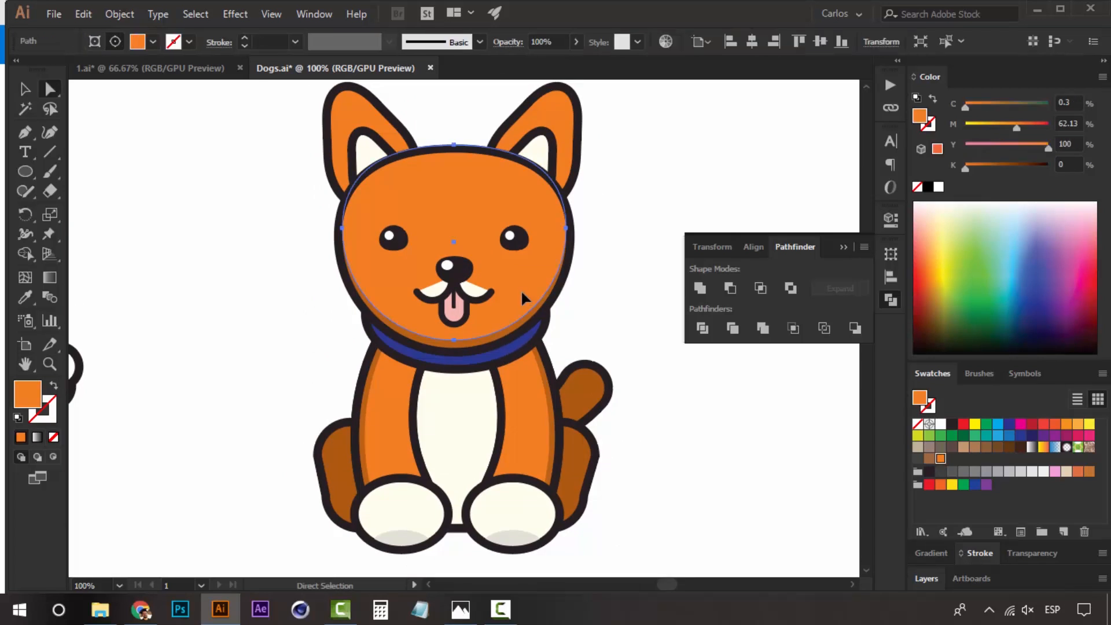
click(512, 333)
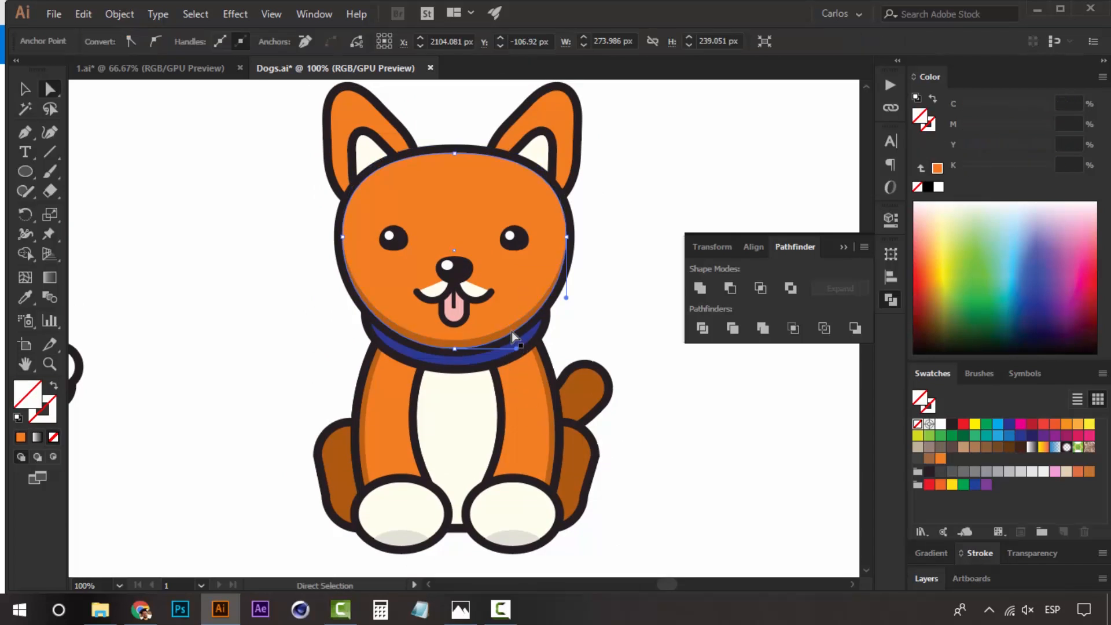
click(513, 309)
key(Delete)
click(513, 325)
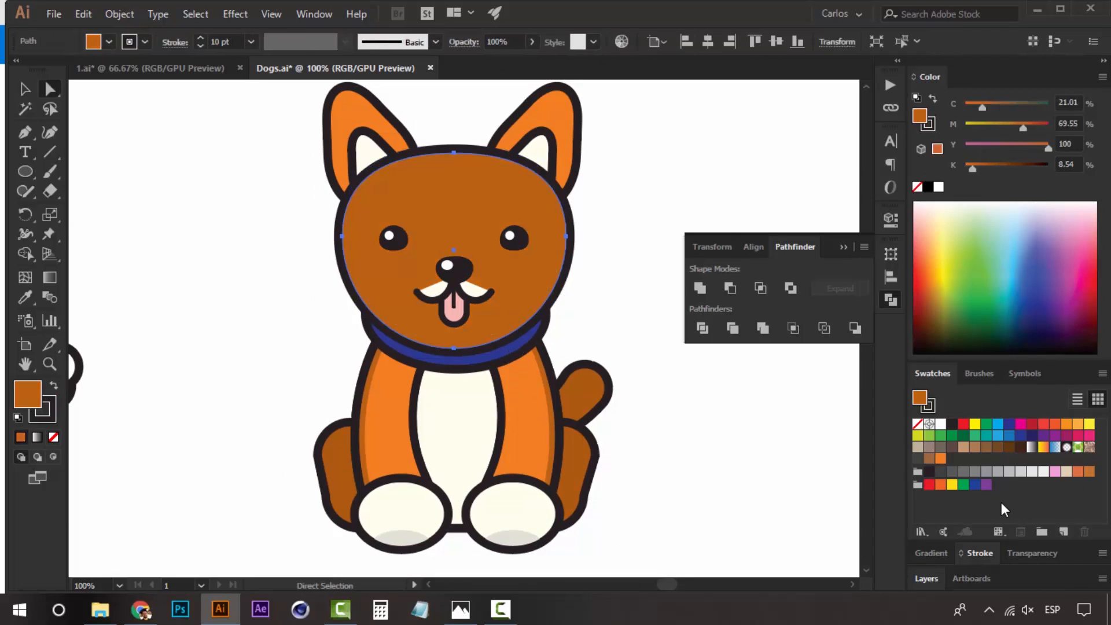
click(1009, 471)
click(998, 472)
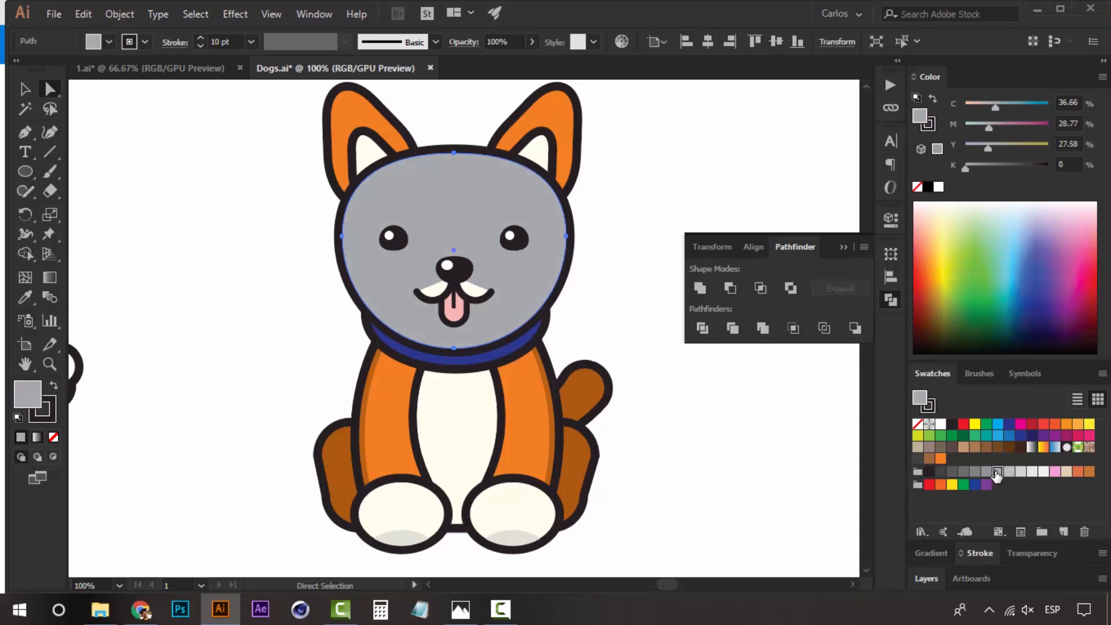
click(613, 322)
click(485, 292)
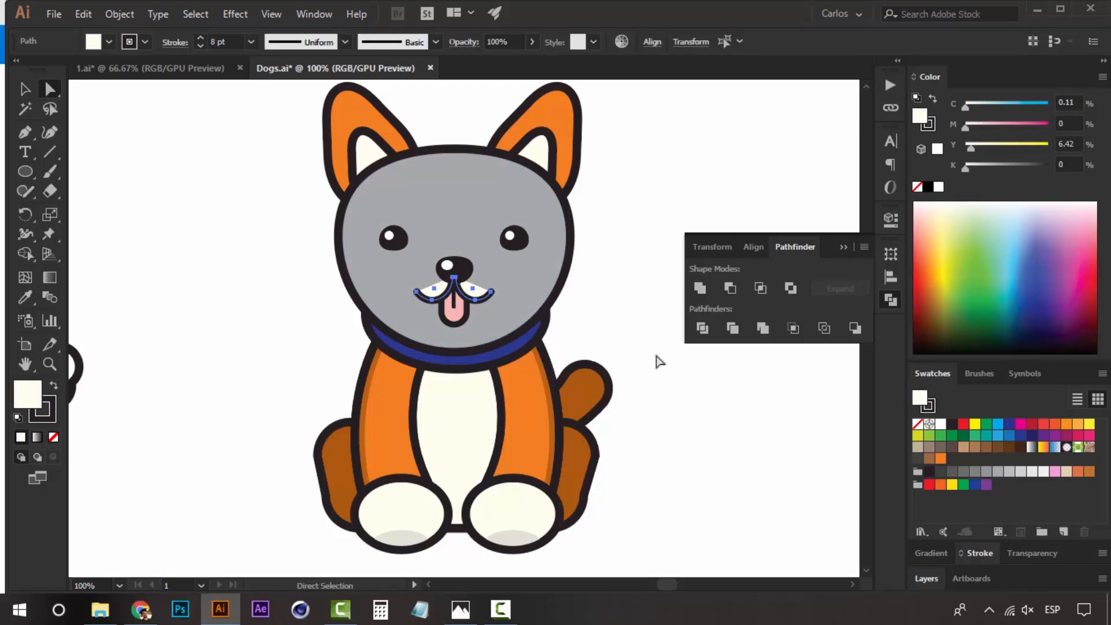
click(659, 360)
Step: Fill the orange areas of both front legs with a medium grey swatch
click(541, 400)
shift+click(382, 421)
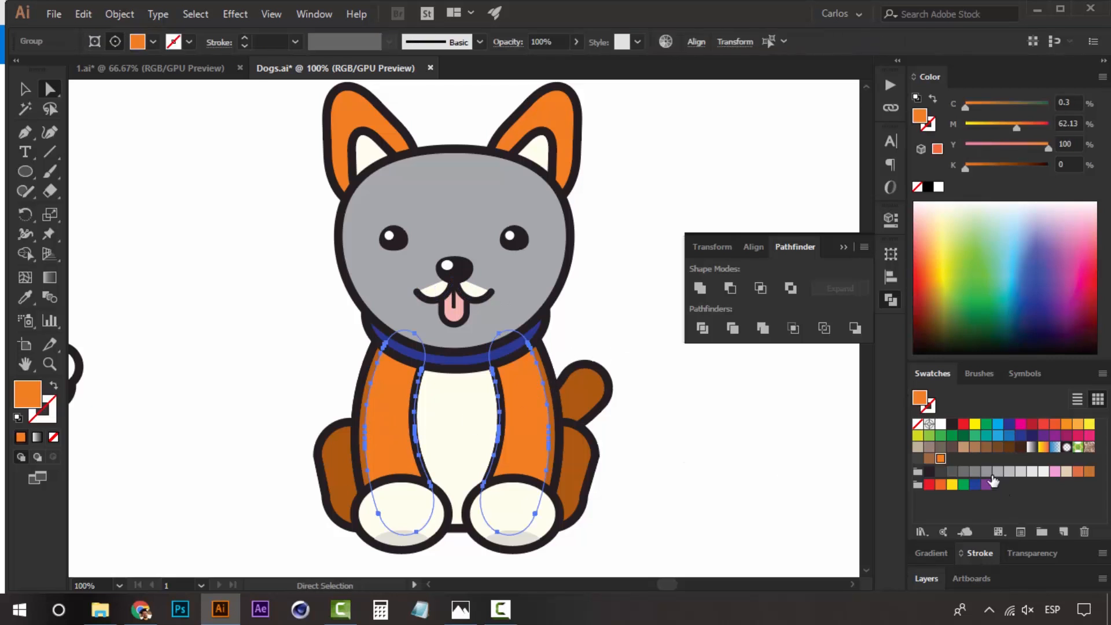
click(989, 471)
click(628, 459)
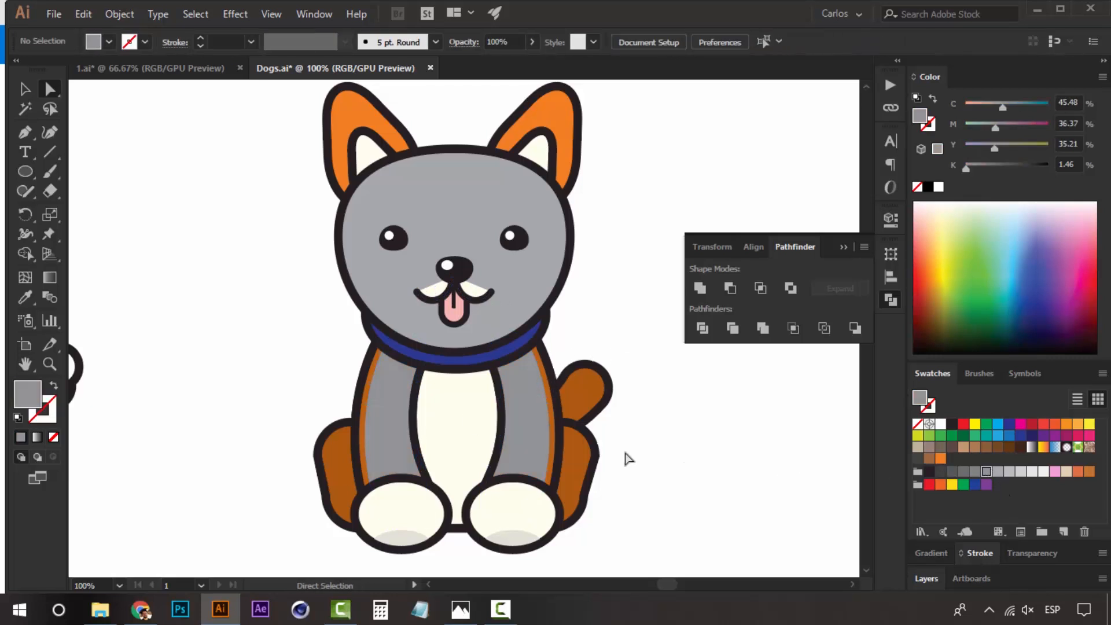
Step: Fill the shading strips along the outer edges of both front legs with a slightly darker grey swatch
click(565, 443)
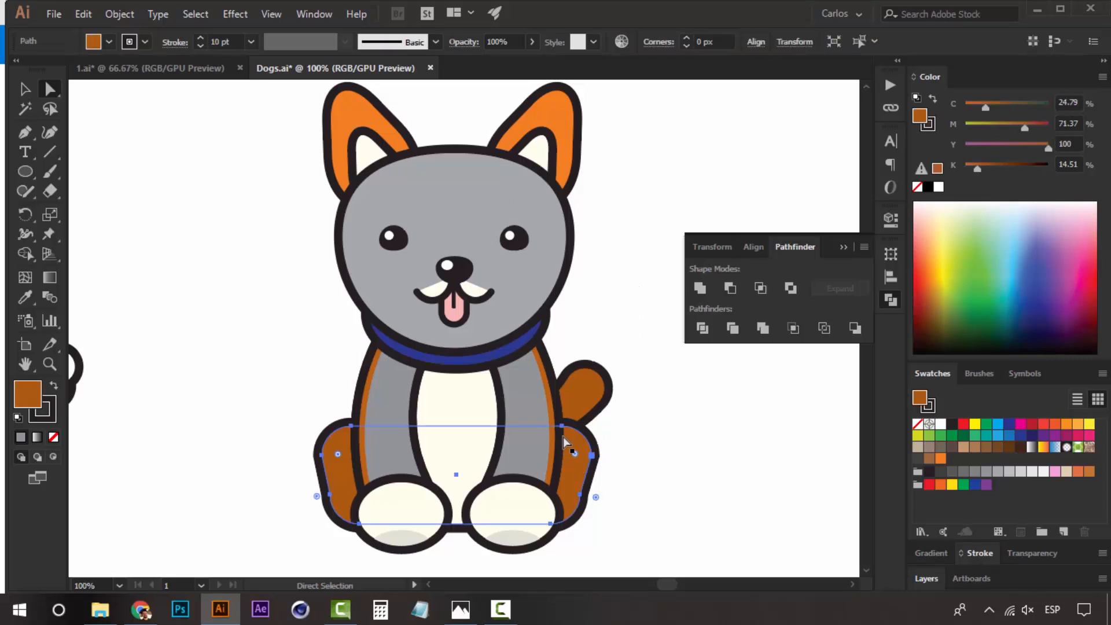
click(552, 404)
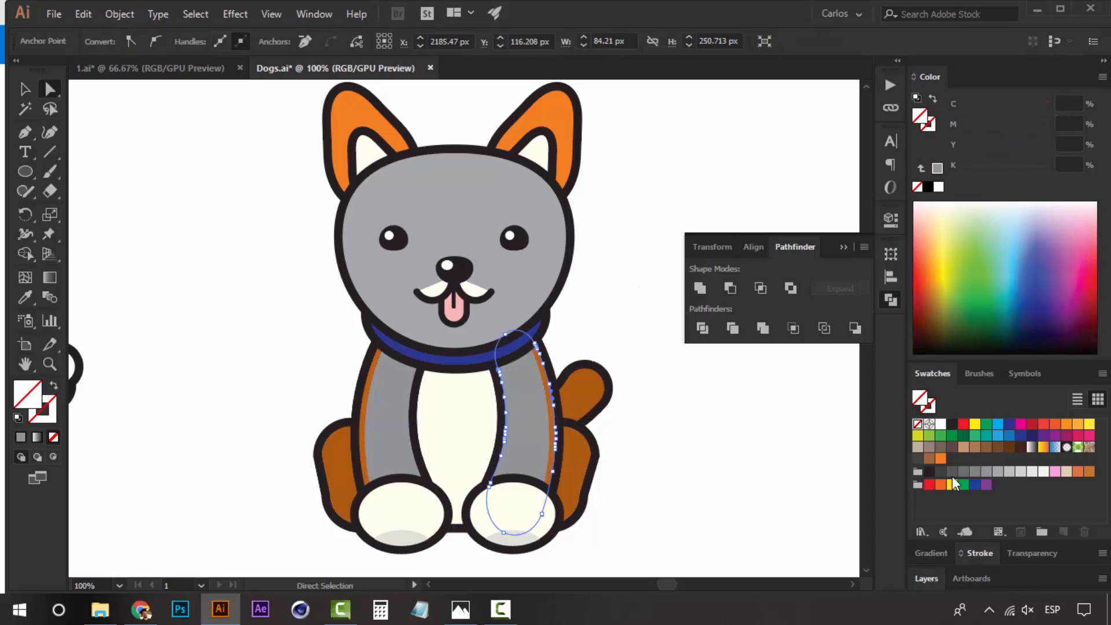
click(973, 473)
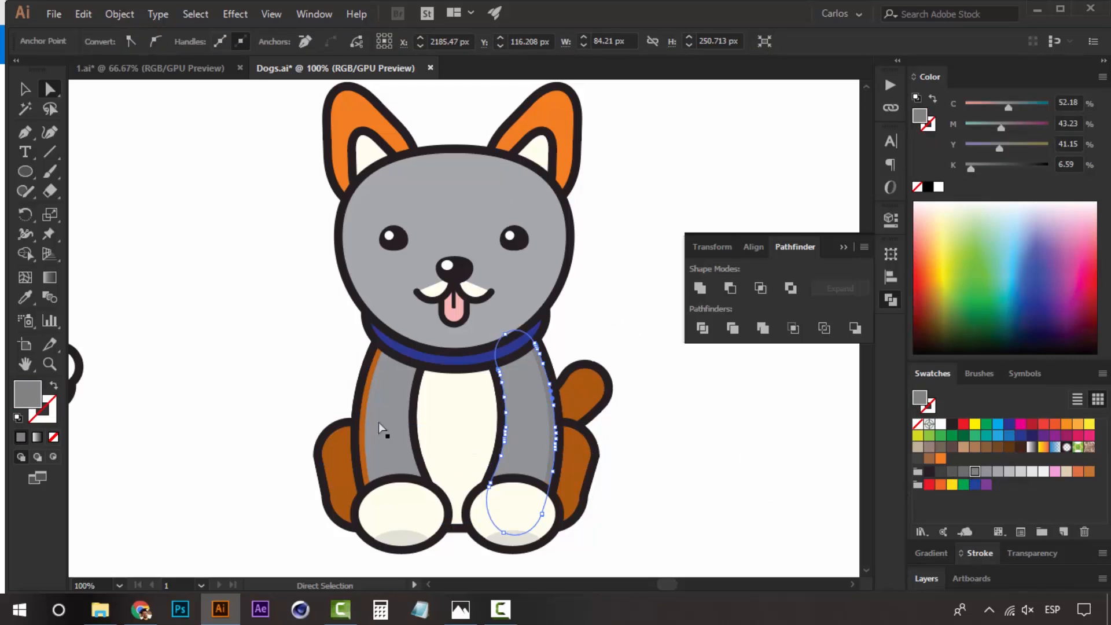
click(364, 418)
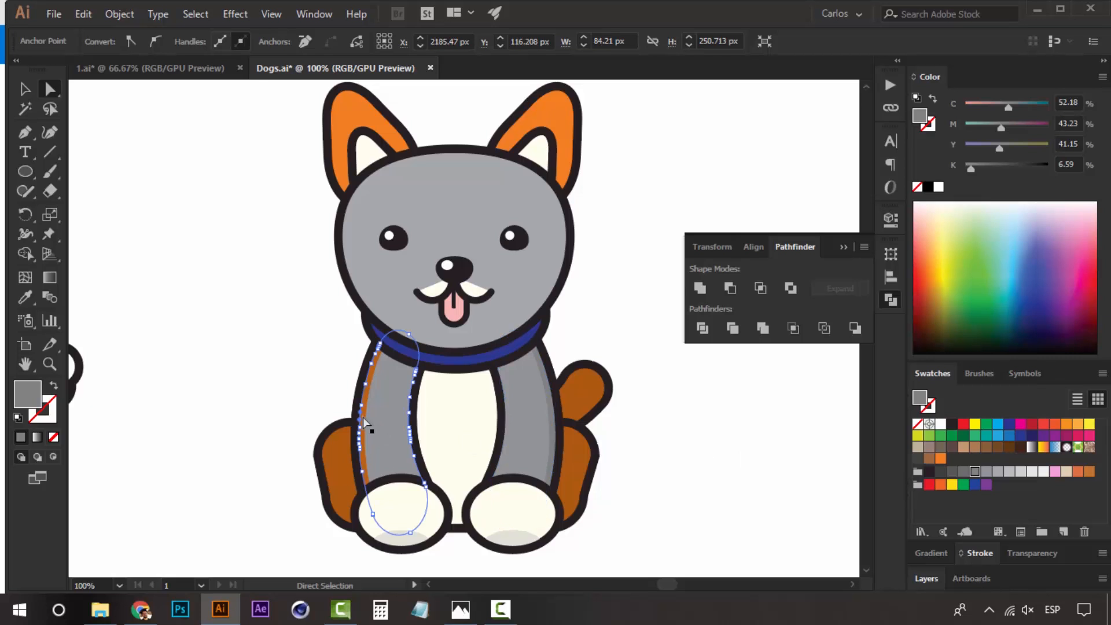
click(975, 472)
Step: Fill the brown tail and hind legs with the same darker grey as the front-leg shading
click(632, 431)
click(579, 396)
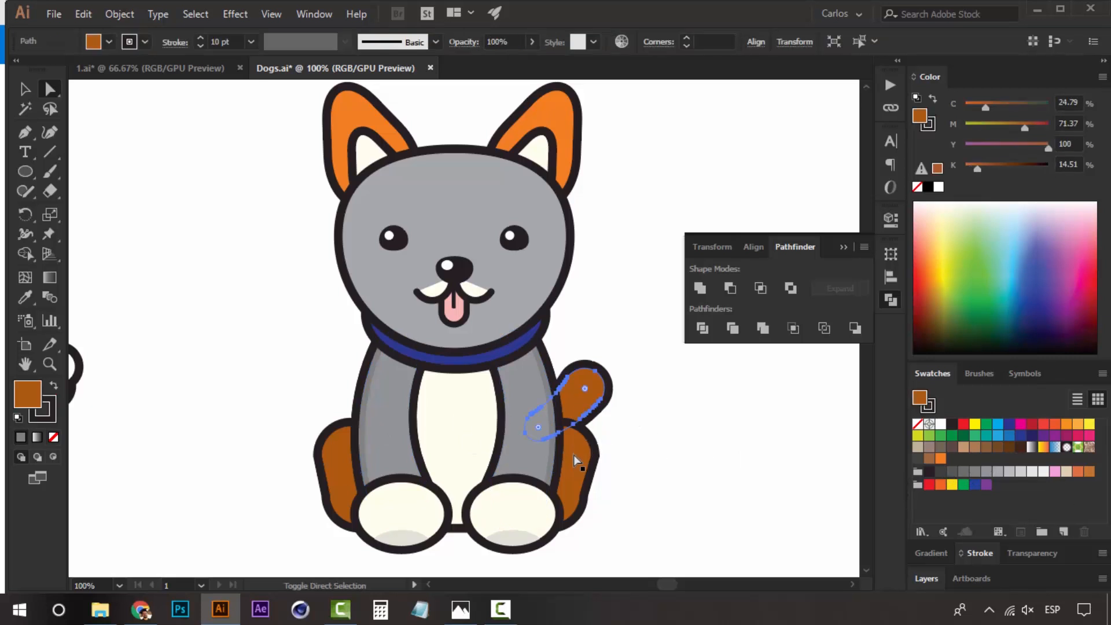
click(971, 476)
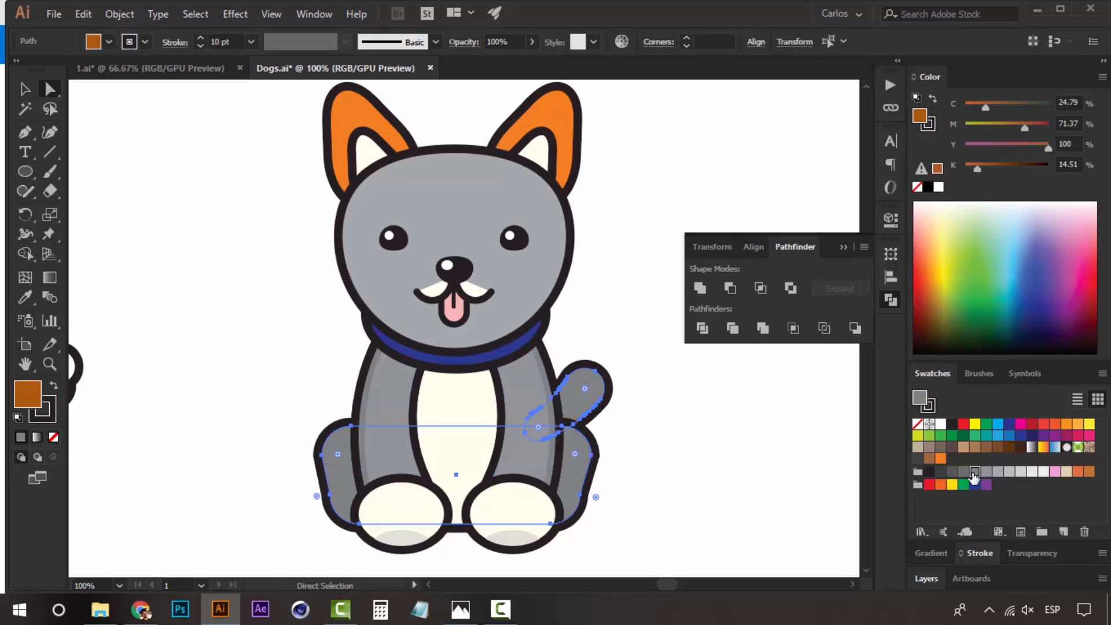
click(739, 454)
Step: Apply the head's light grey fill to both orange outer ears
drag(553, 475, 564, 463)
scroll(519, 459, up, 3)
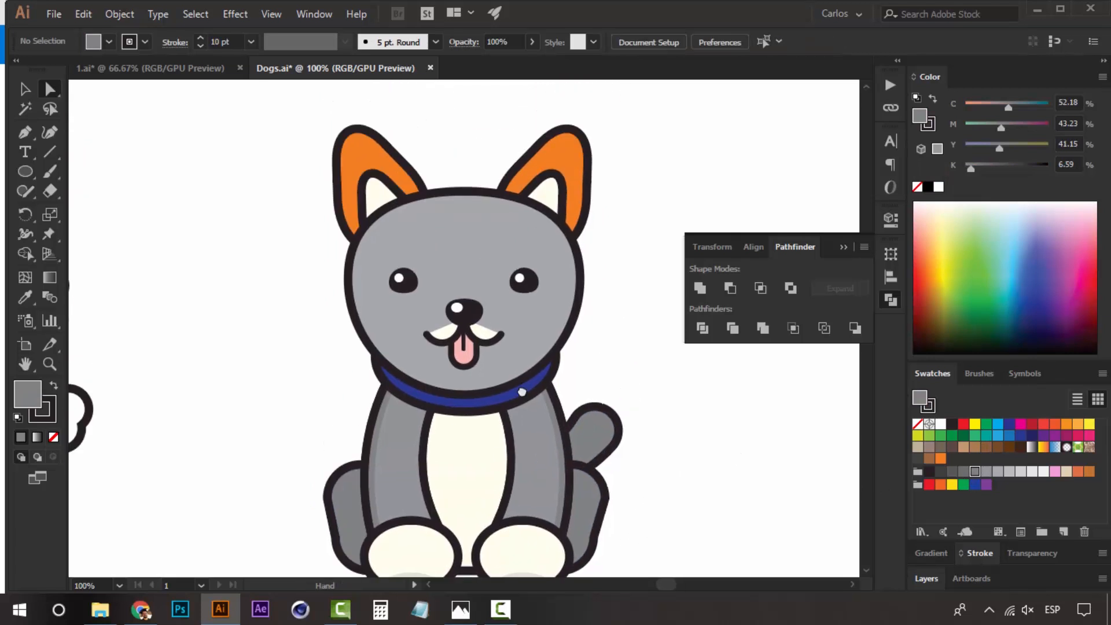
key(v)
drag(483, 333, 464, 322)
key(a)
click(535, 197)
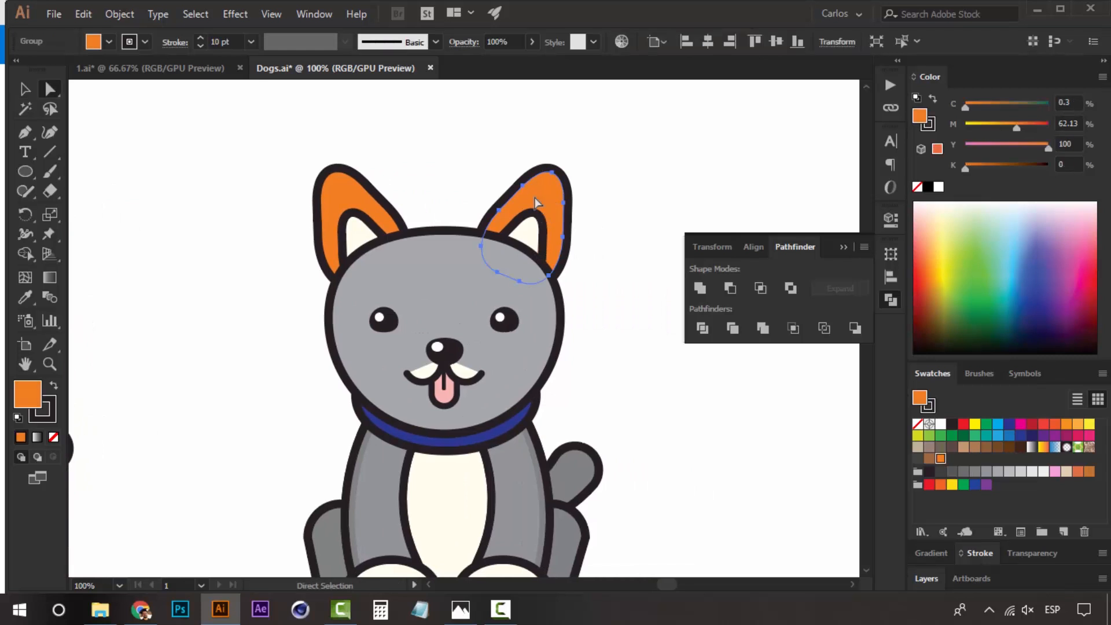
shift+click(327, 189)
key(i)
click(466, 255)
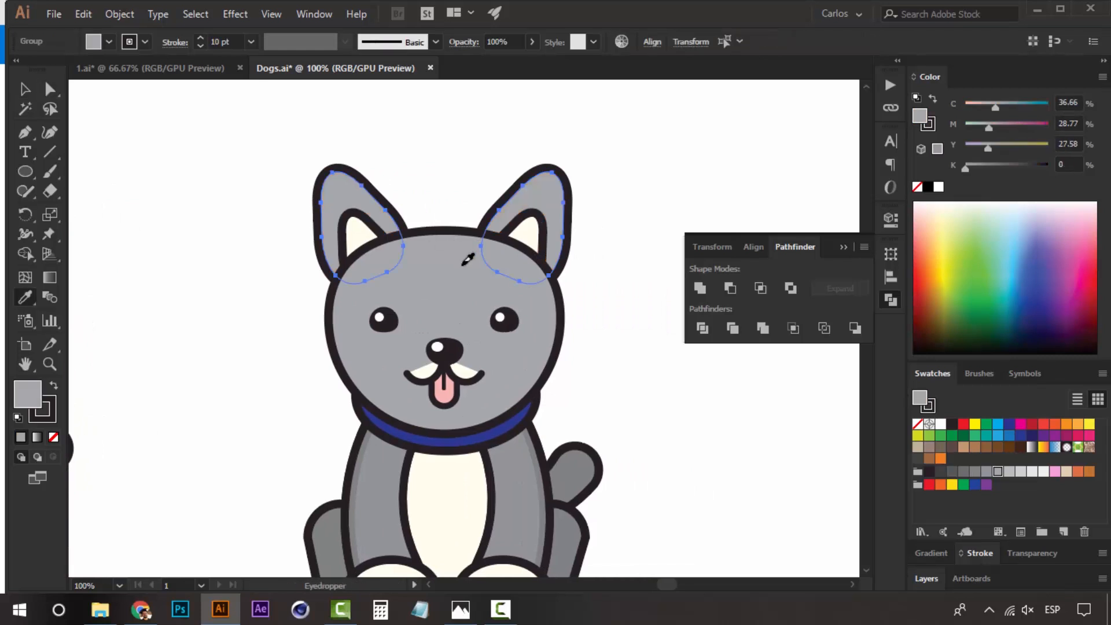
key(v)
click(426, 162)
Step: Turn the grey head shape upside down so that its wider part sits at the chin
drag(426, 165, 464, 179)
click(543, 263)
key(ctrl+shift+a)
drag(463, 414, 447, 377)
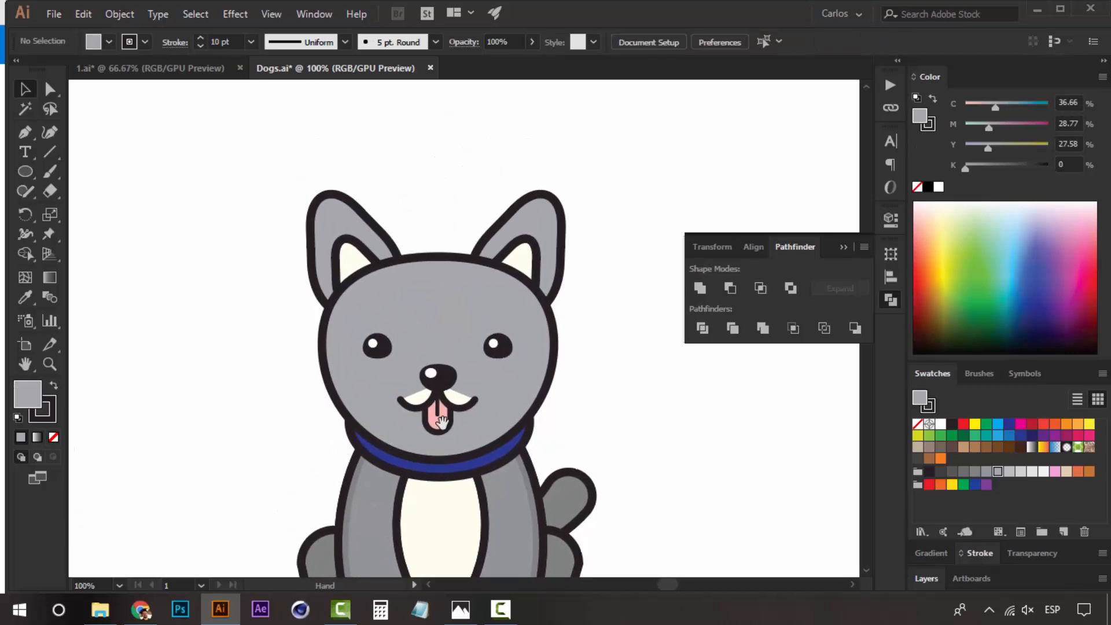
click(440, 279)
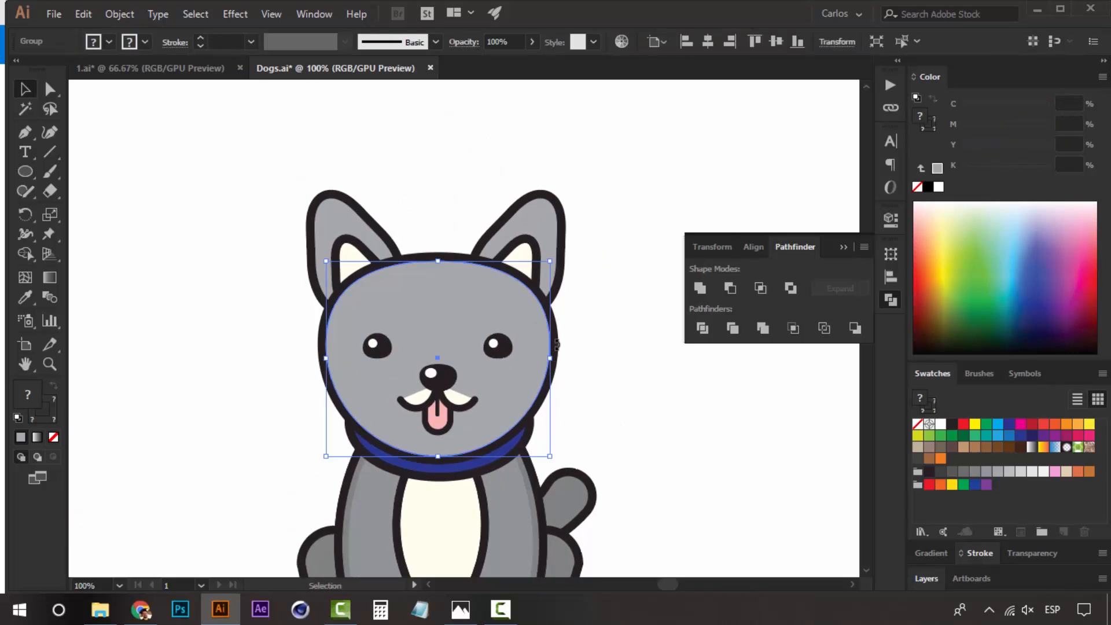
click(422, 172)
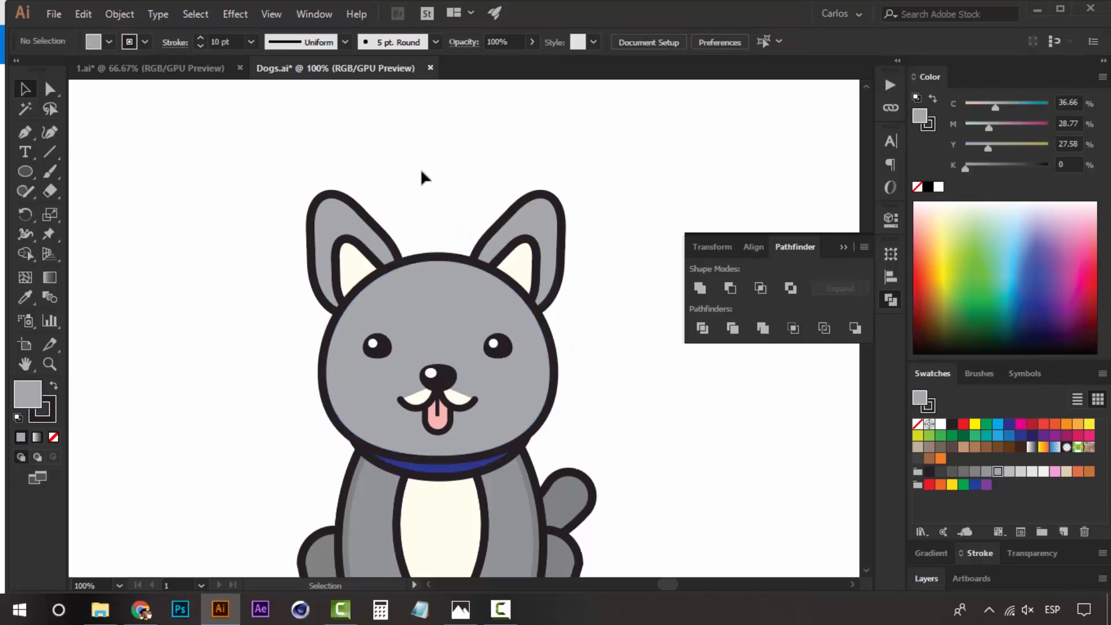
click(479, 262)
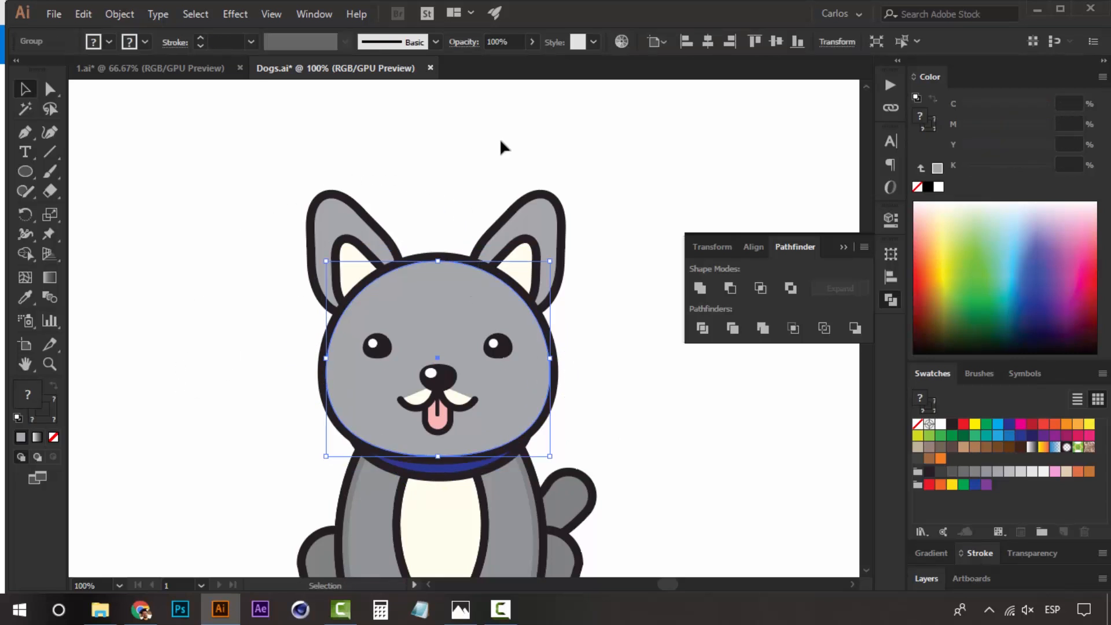
Step: Select both ears and move them straight up, clear of the head
click(499, 138)
key(z)
click(505, 369)
drag(484, 364, 599, 371)
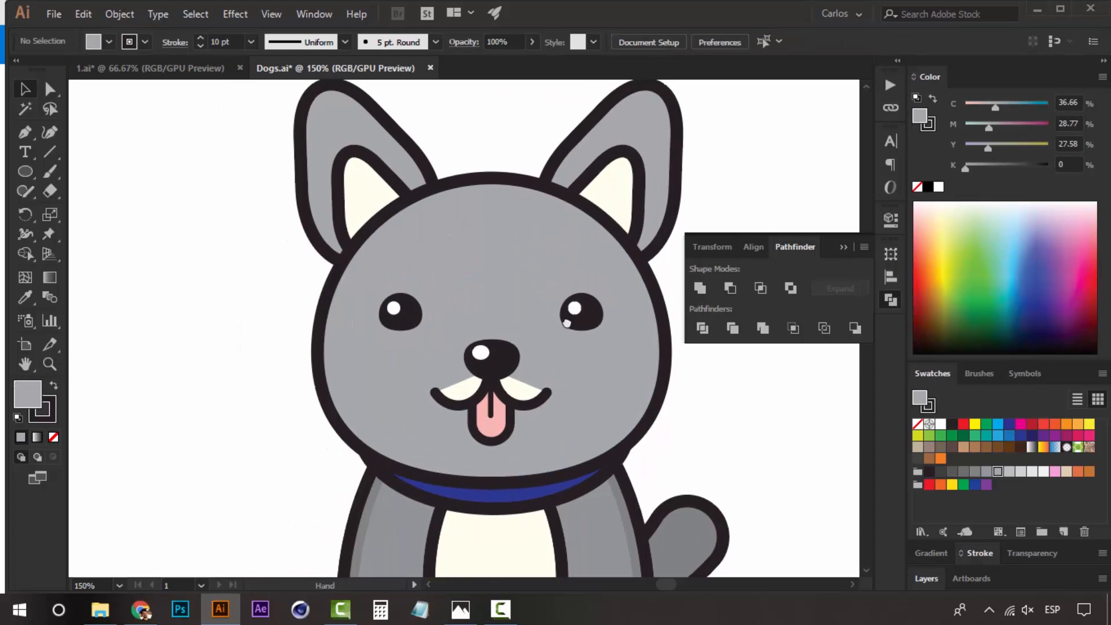
drag(565, 322, 562, 388)
key(ctrl+space)
click(427, 332)
key(v)
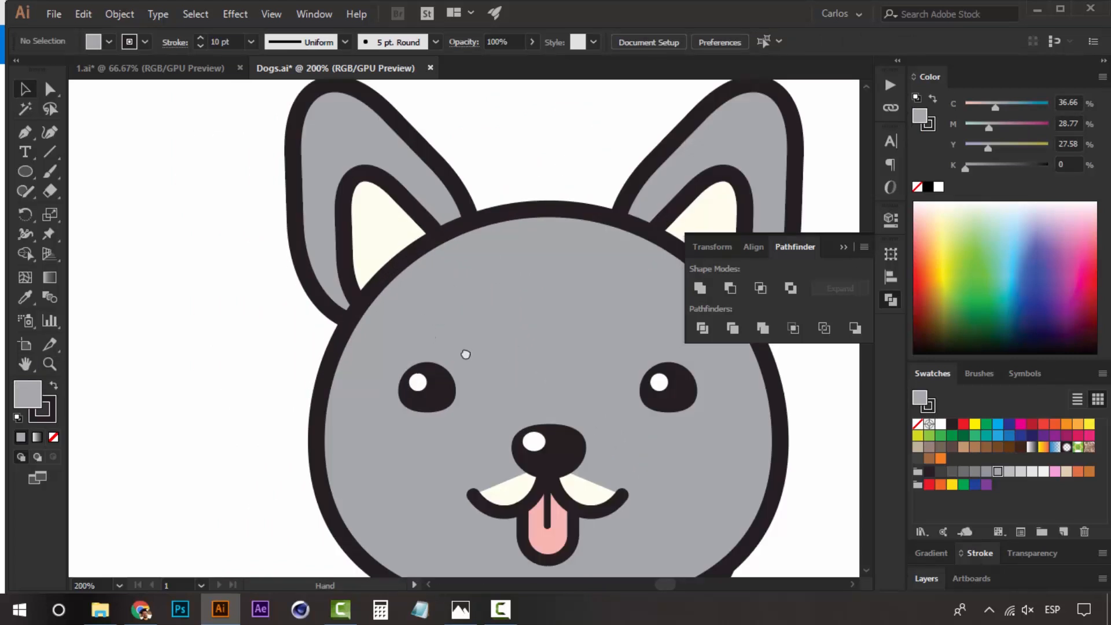
drag(469, 250, 390, 473)
click(302, 411)
key(z)
alt+click(509, 436)
alt+click(508, 437)
drag(471, 359, 480, 458)
key(v)
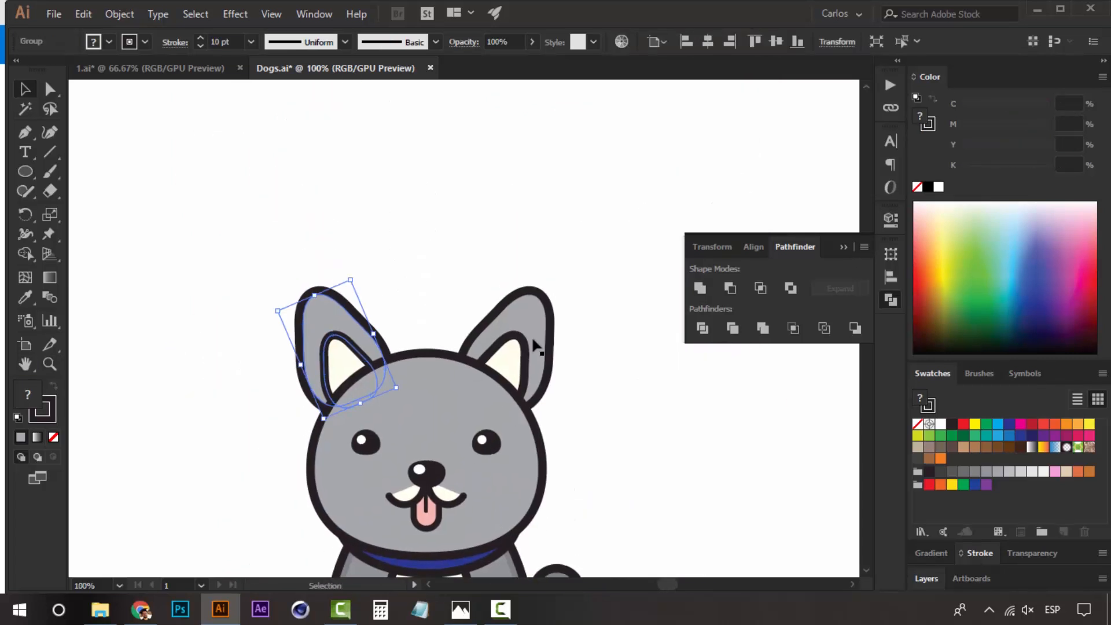
shift+click(523, 365)
drag(523, 365, 524, 203)
click(493, 289)
Step: Draw a pointed, curved fur tuft with the Pen tool on the left edge of the head, level with the eyes
key(z)
click(449, 390)
click(449, 390)
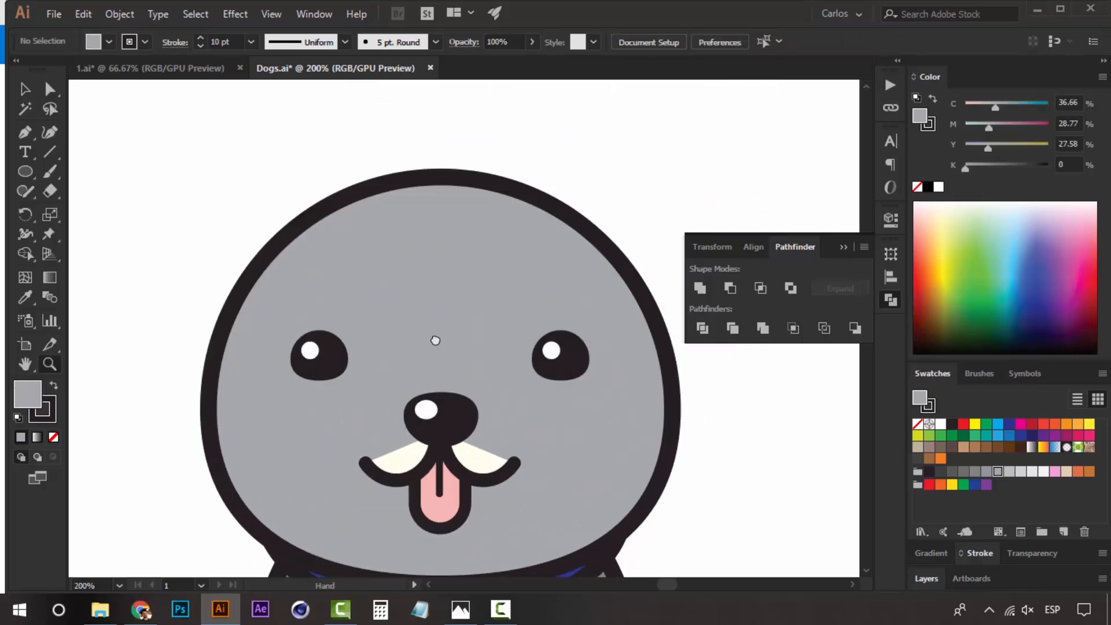
drag(434, 340, 495, 315)
key(v)
click(453, 264)
drag(397, 324, 301, 315)
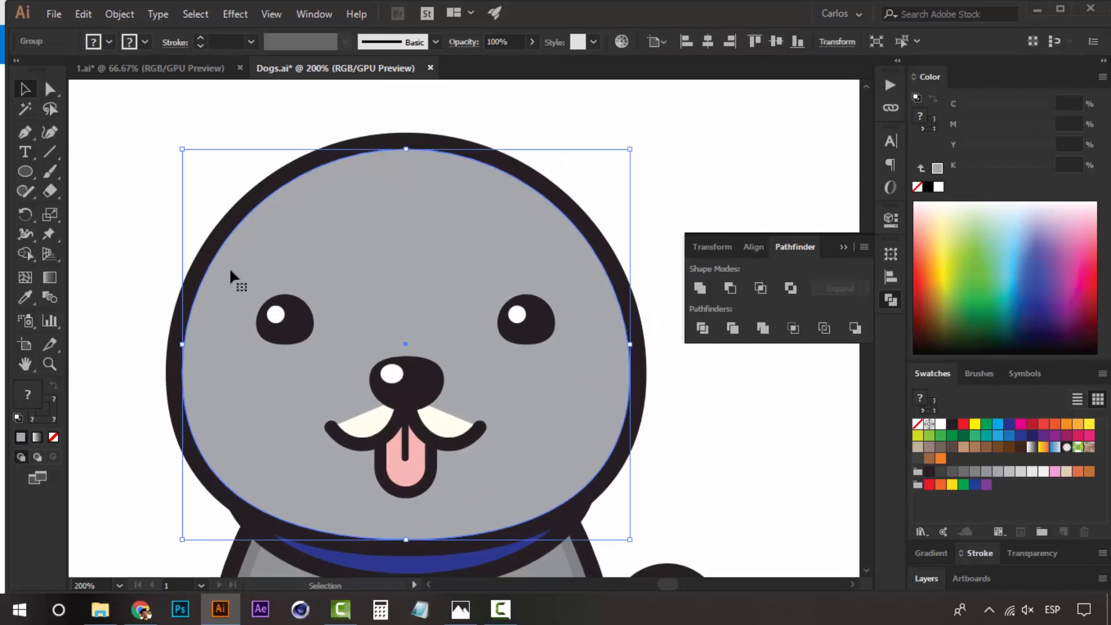
click(124, 216)
click(24, 132)
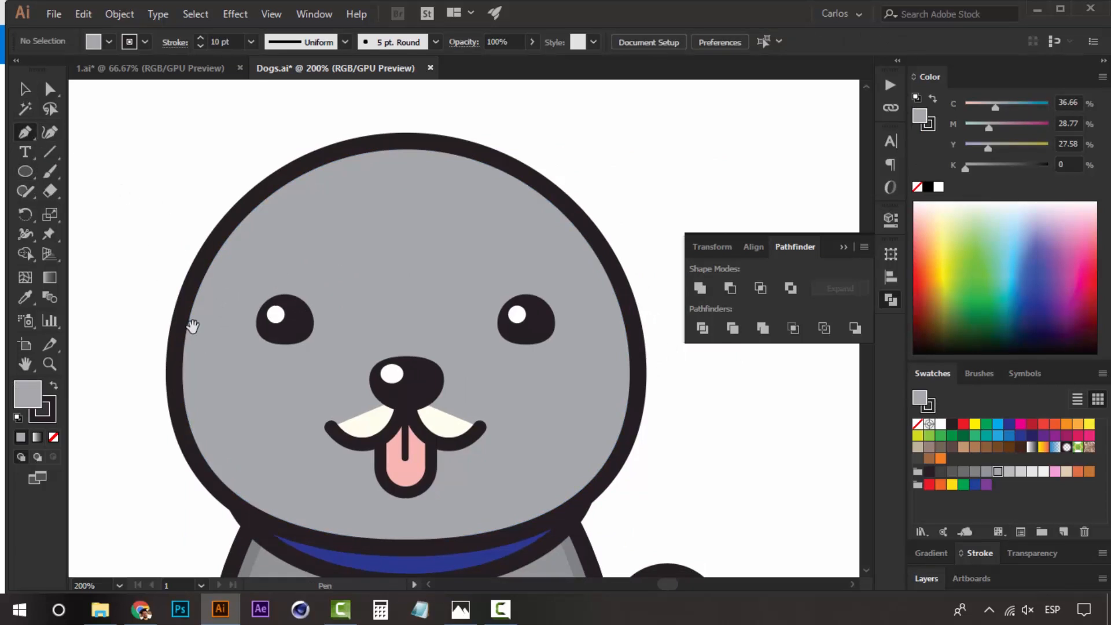
drag(191, 323, 244, 302)
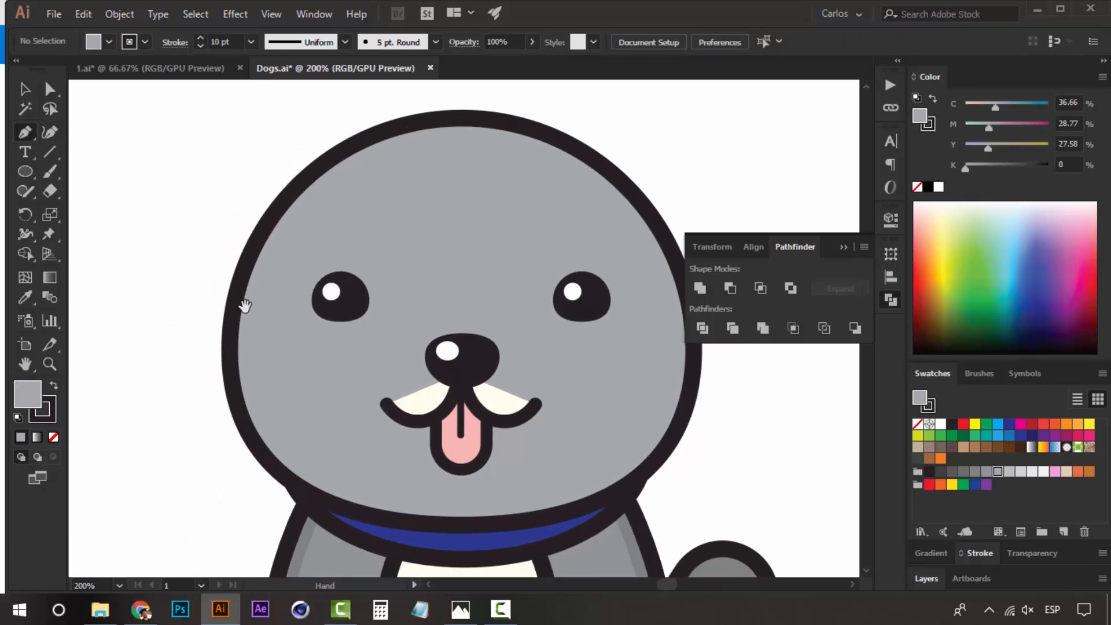
click(259, 261)
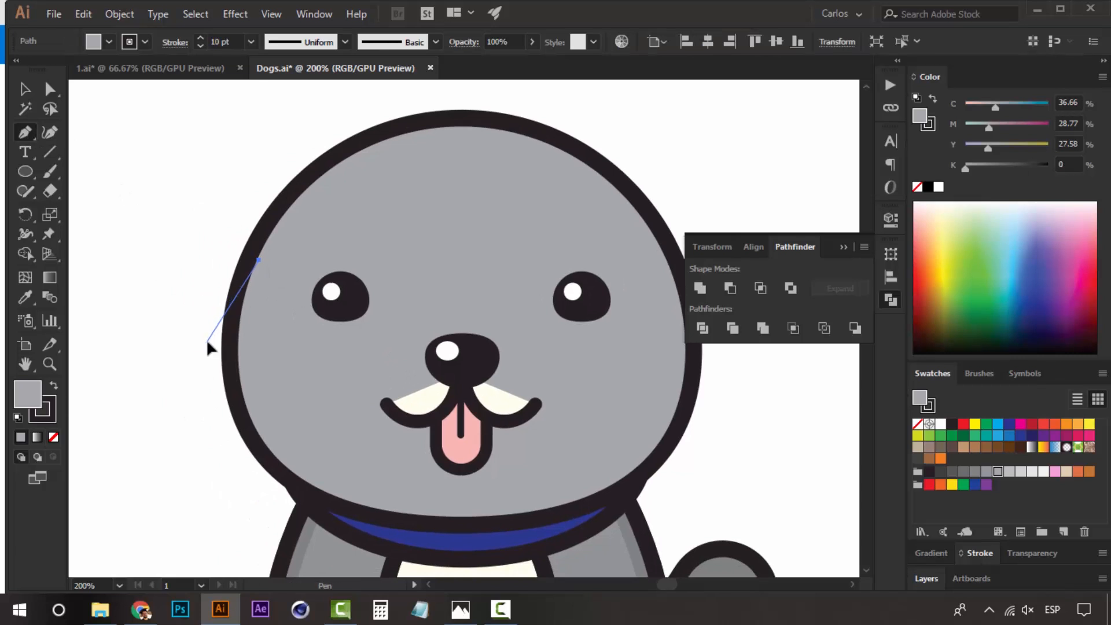
drag(184, 348, 176, 357)
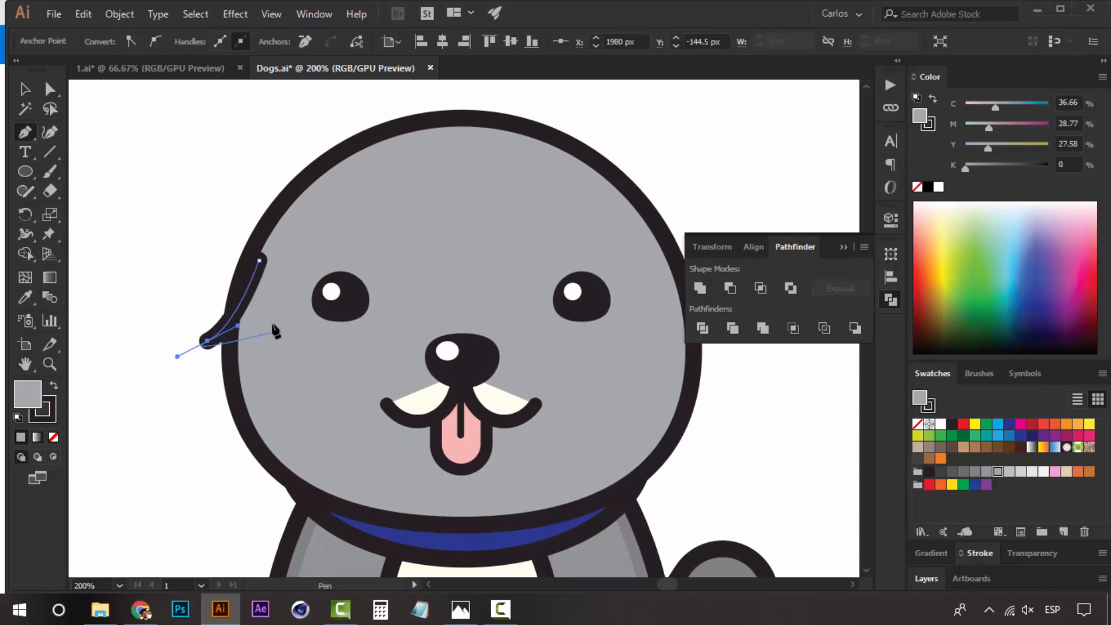
drag(281, 317, 286, 314)
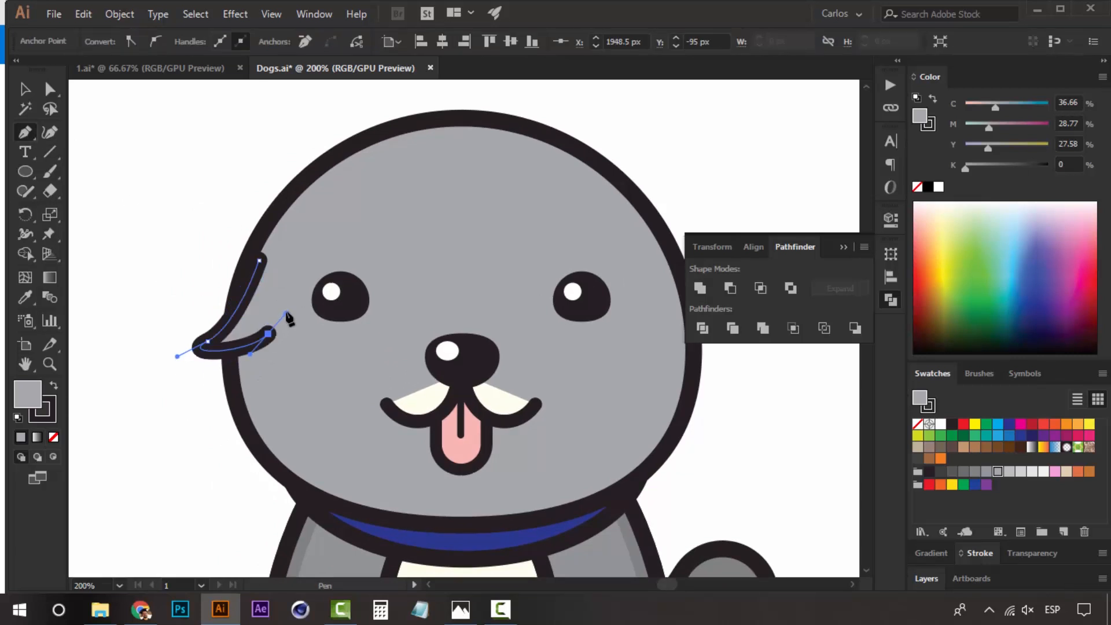
click(258, 261)
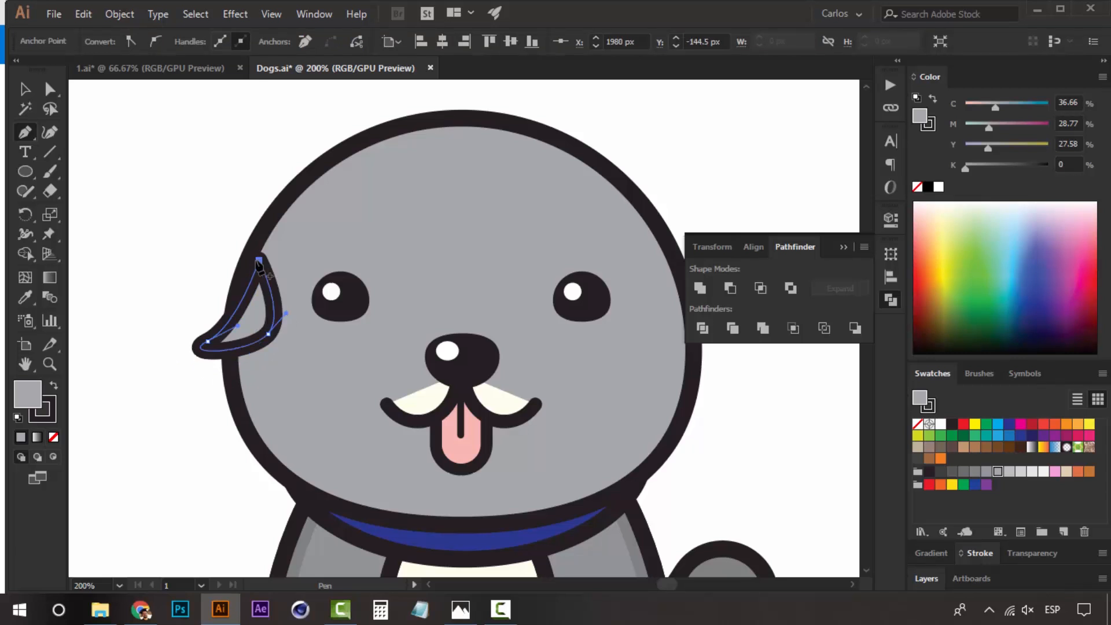
key(v)
key(ctrl+shift+a)
Step: Duplicate the fur tuft directly below the first one, overlapping it
drag(250, 310, 254, 324)
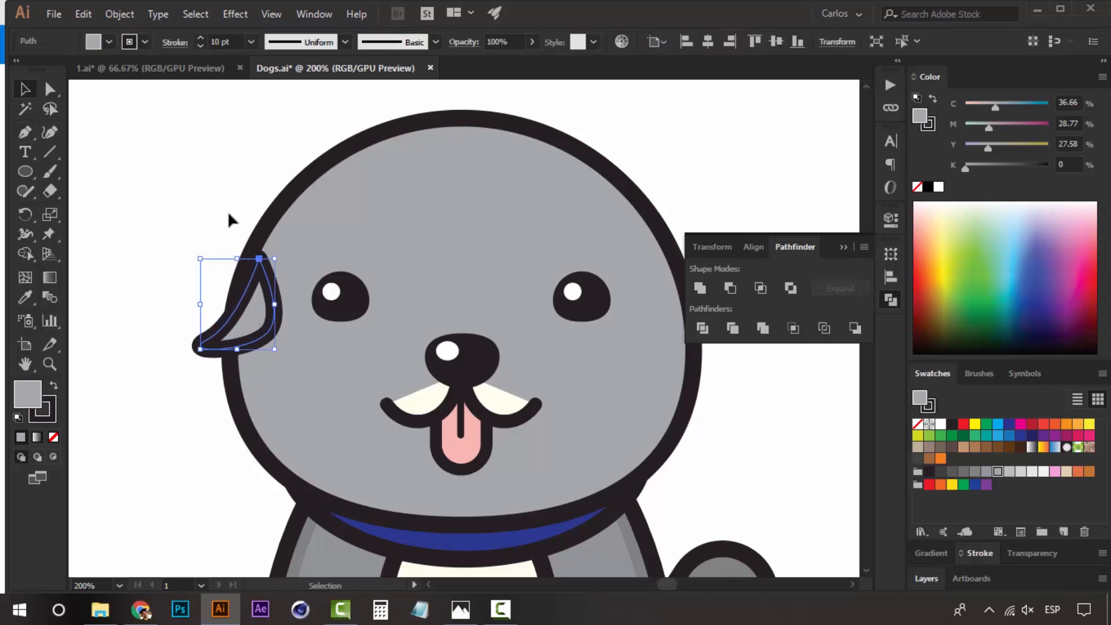
click(227, 211)
click(263, 310)
drag(263, 305, 264, 349)
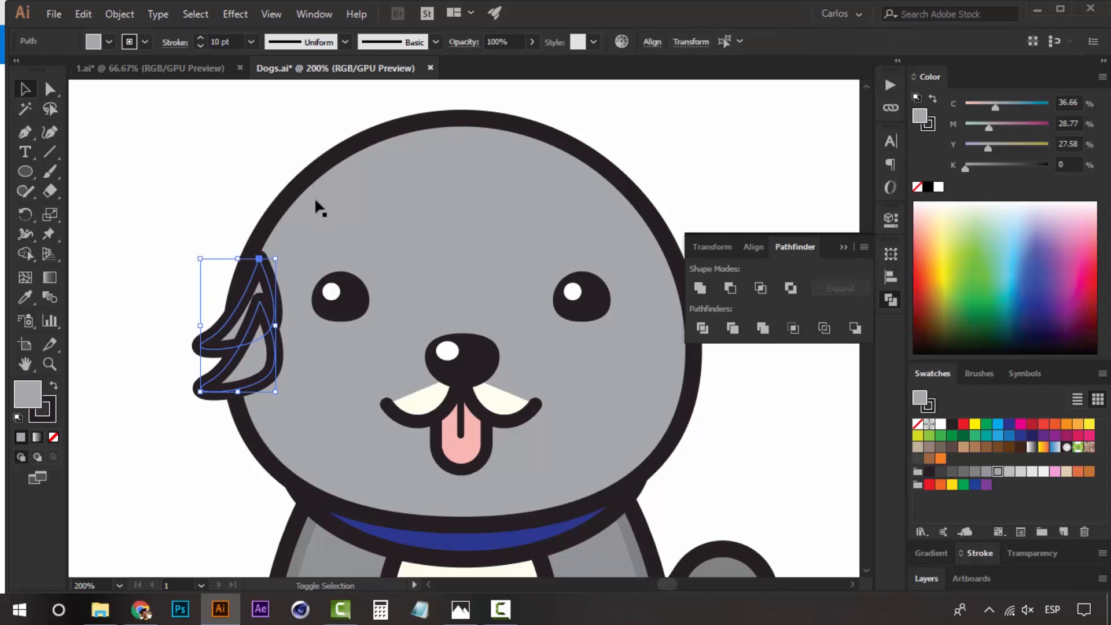
Step: Try to unite the two left fur tufts with the head shape, and undo the merge
shift+click(658, 259)
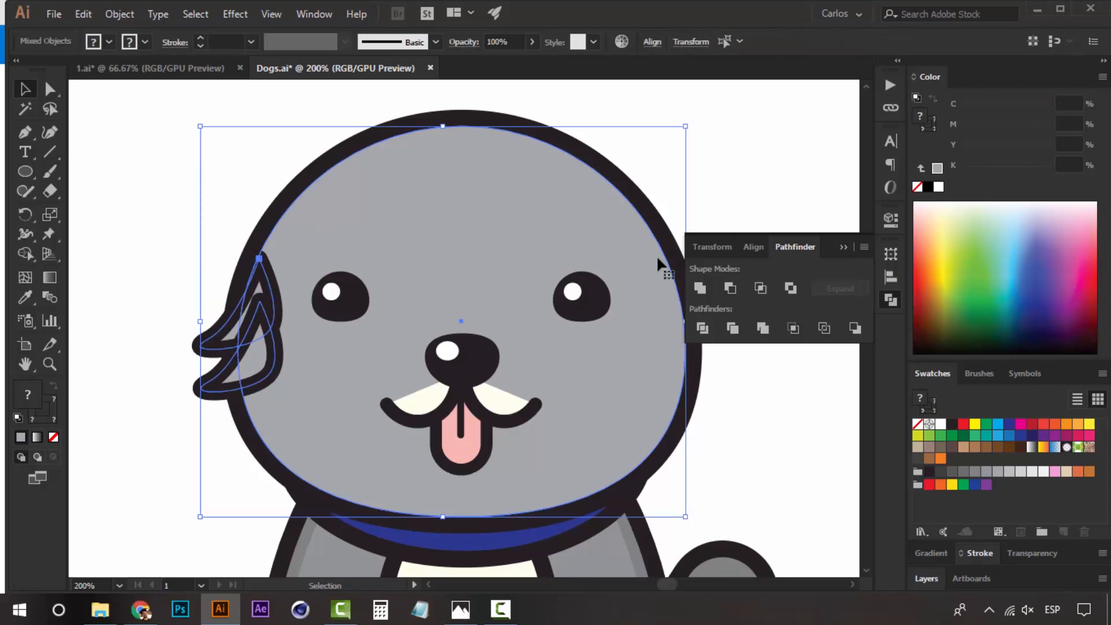
click(697, 288)
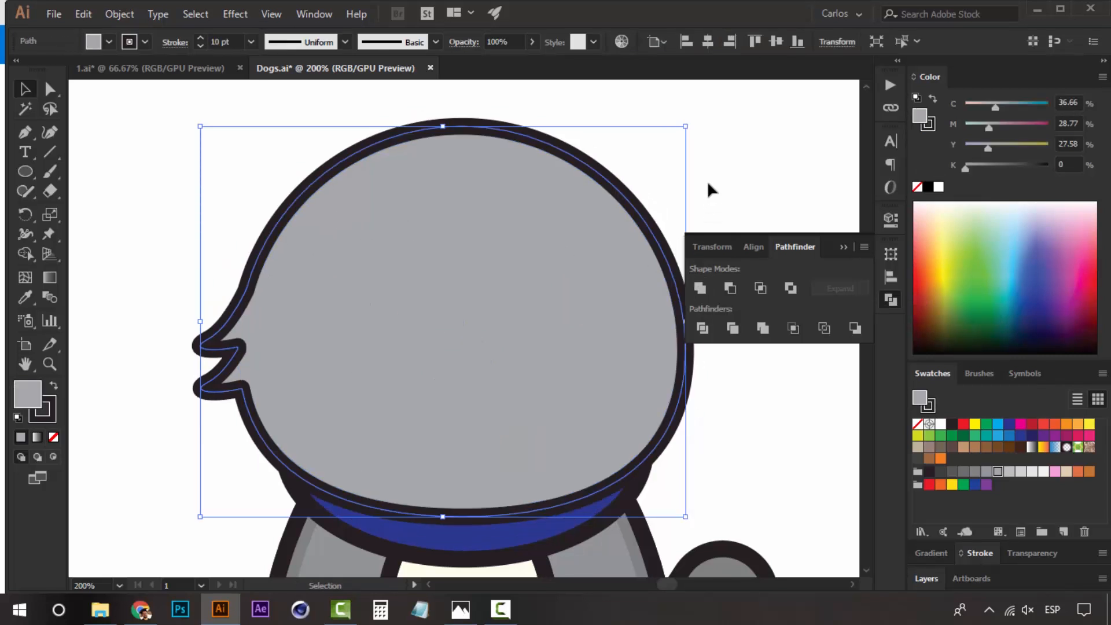
click(715, 132)
drag(619, 265, 501, 280)
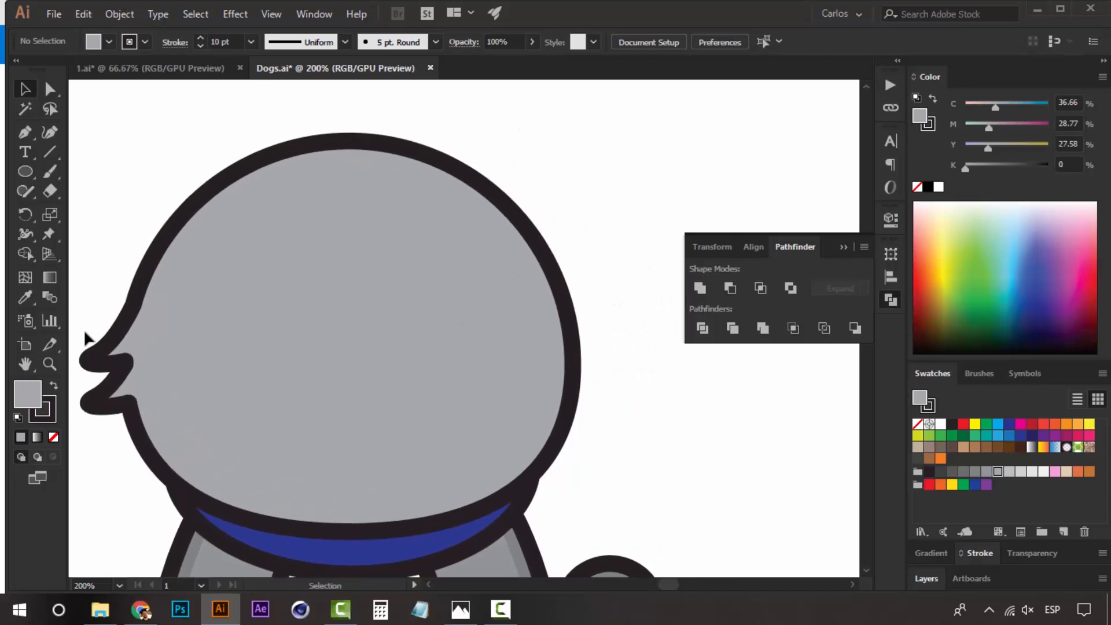
key(a)
key(ctrl+z)
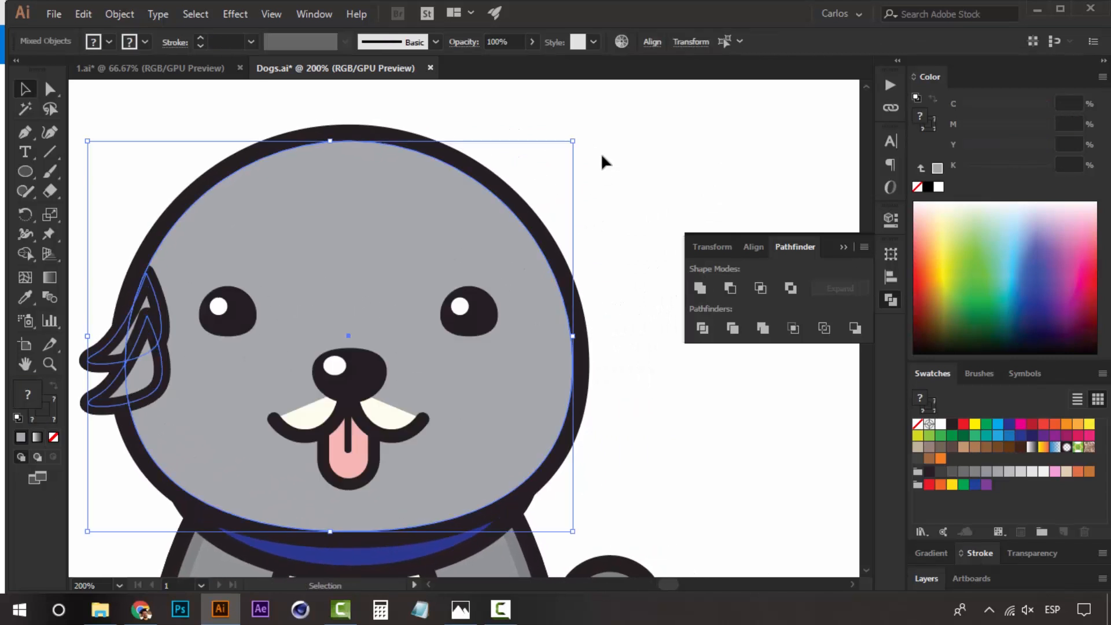
click(601, 153)
Step: Widen the lower fur tuft and shift it outward so its tip extends past the upper tuft
drag(144, 360, 170, 366)
click(169, 367)
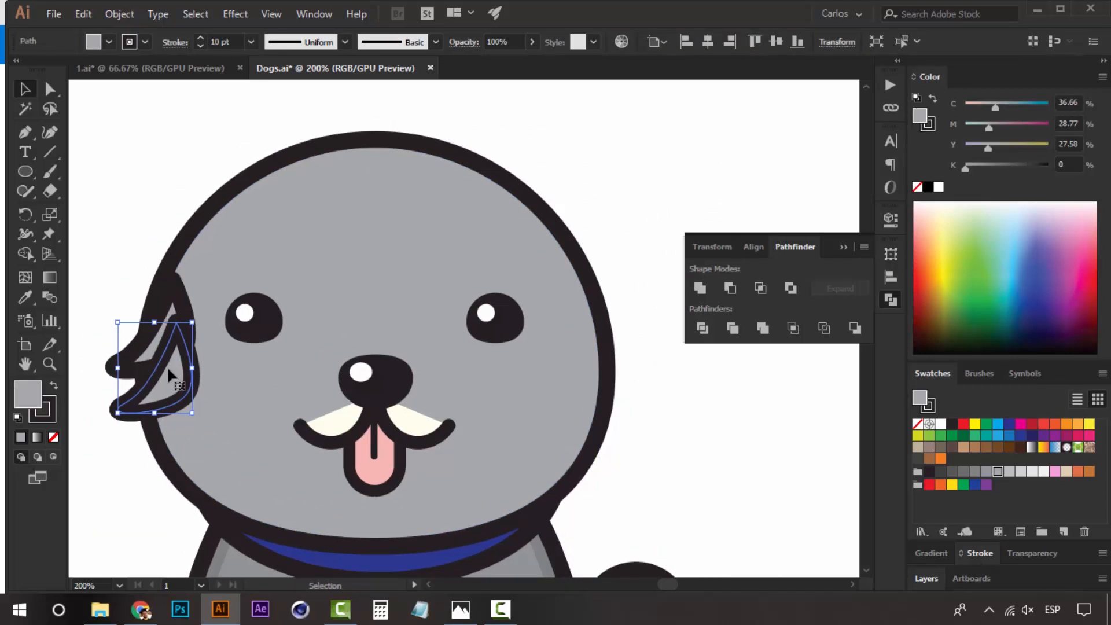
mouse_move(168, 366)
mouse_down()
mouse_move(161, 382)
mouse_move(149, 367)
mouse_move(185, 373)
mouse_up()
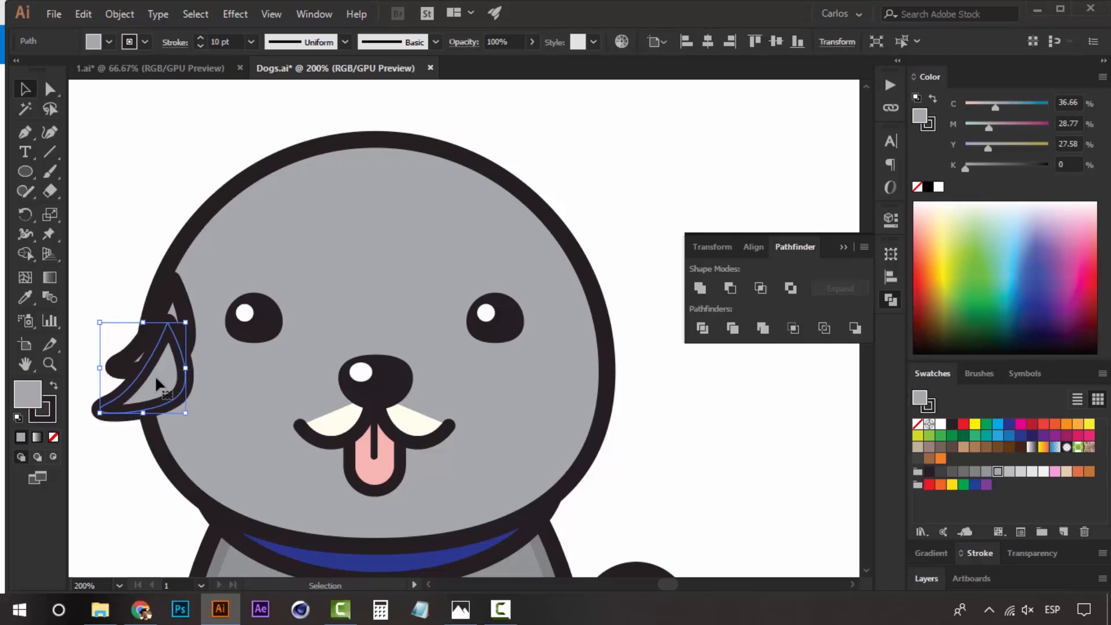
Step: Copy both fur tufts to the right side of the head, reflect the copies vertically and align them to the edge
drag(169, 325, 607, 322)
right_click(607, 321)
mouse_move(681, 239)
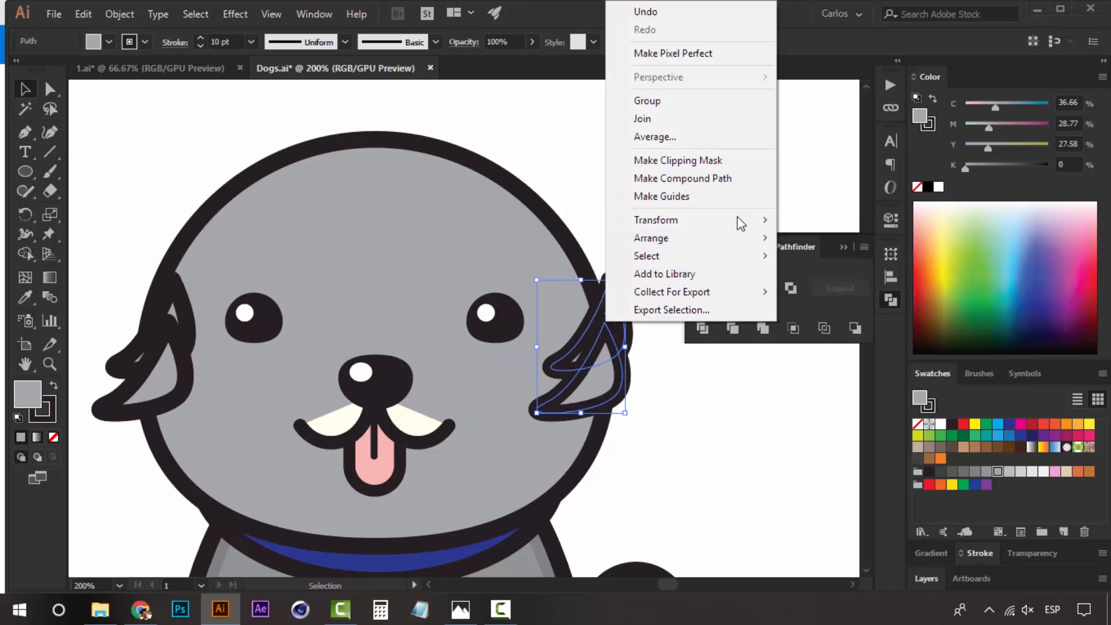
mouse_move(765, 220)
click(841, 281)
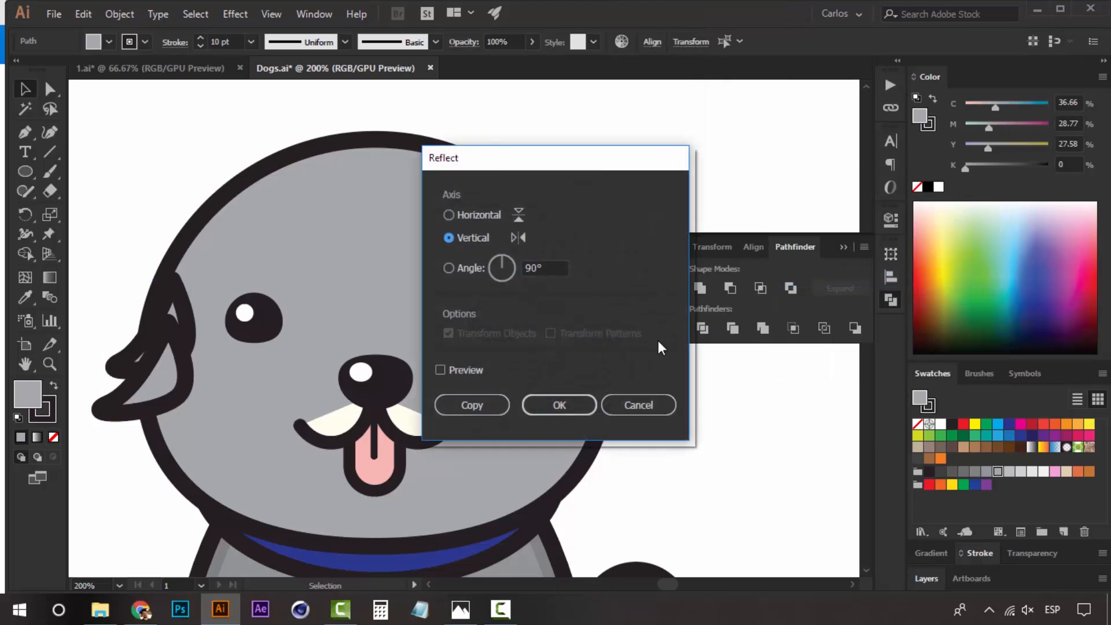
click(559, 404)
drag(585, 353, 588, 331)
key(Right)
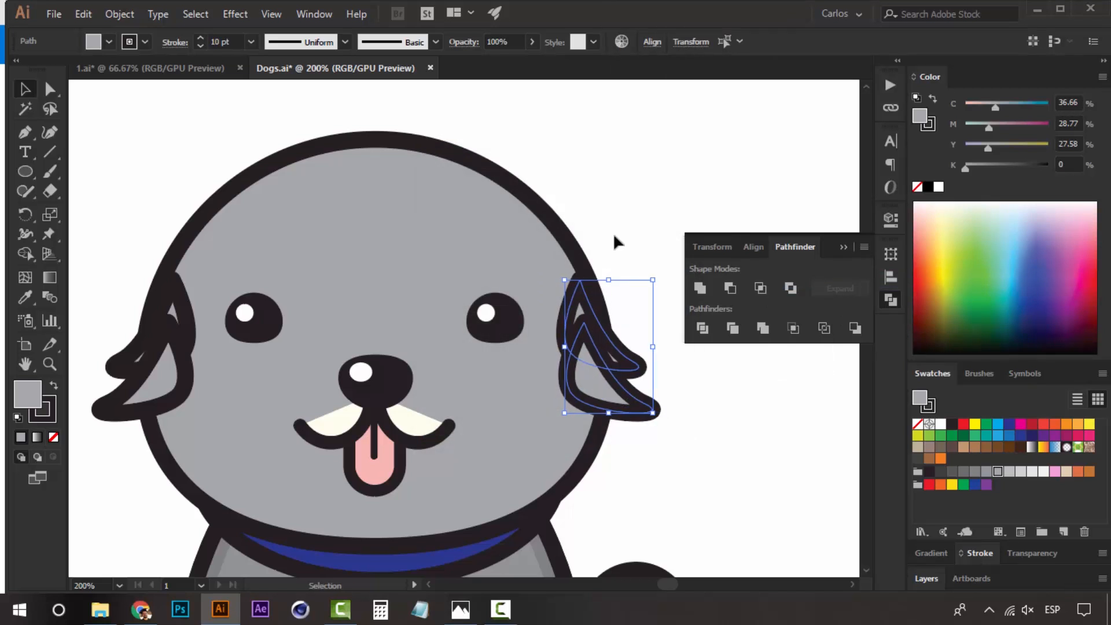
Step: Try to unite the head with the fur tufts on both sides, and undo the merge
shift+click(496, 397)
shift+click(177, 324)
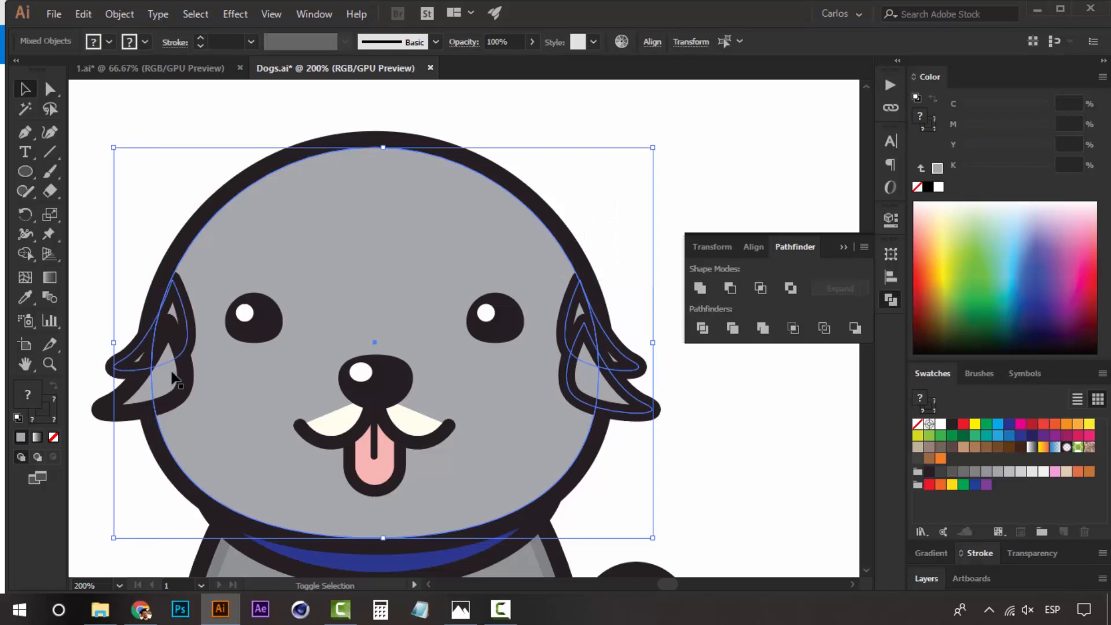
shift+click(175, 379)
click(701, 289)
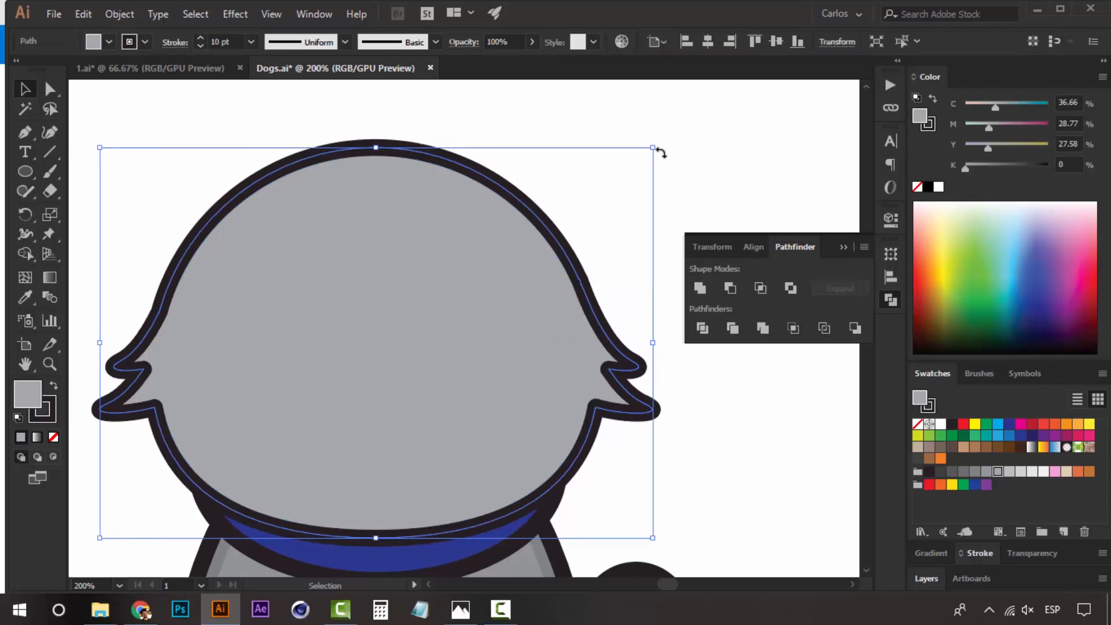
click(683, 176)
key(b)
key(z)
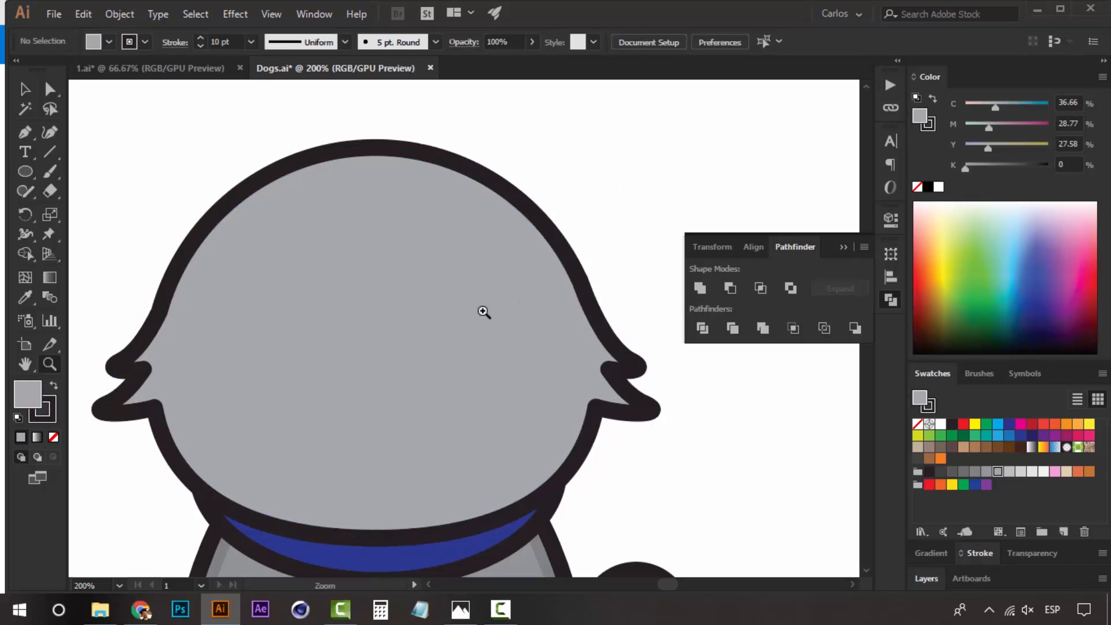
alt+click(481, 315)
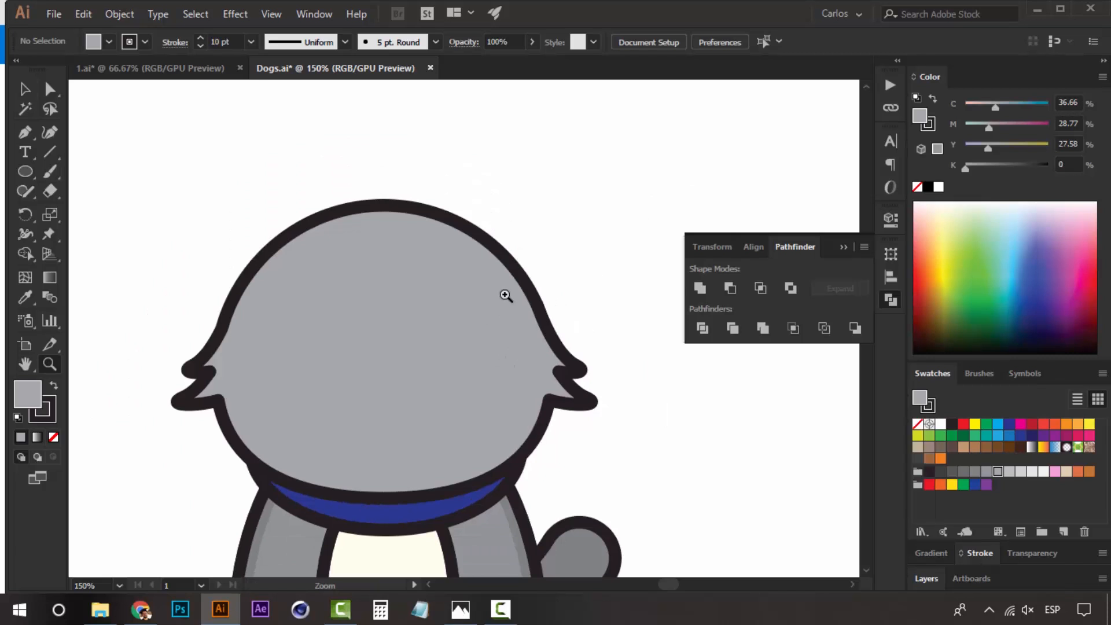
key(c)
key(v)
key(ctrl+z)
click(593, 288)
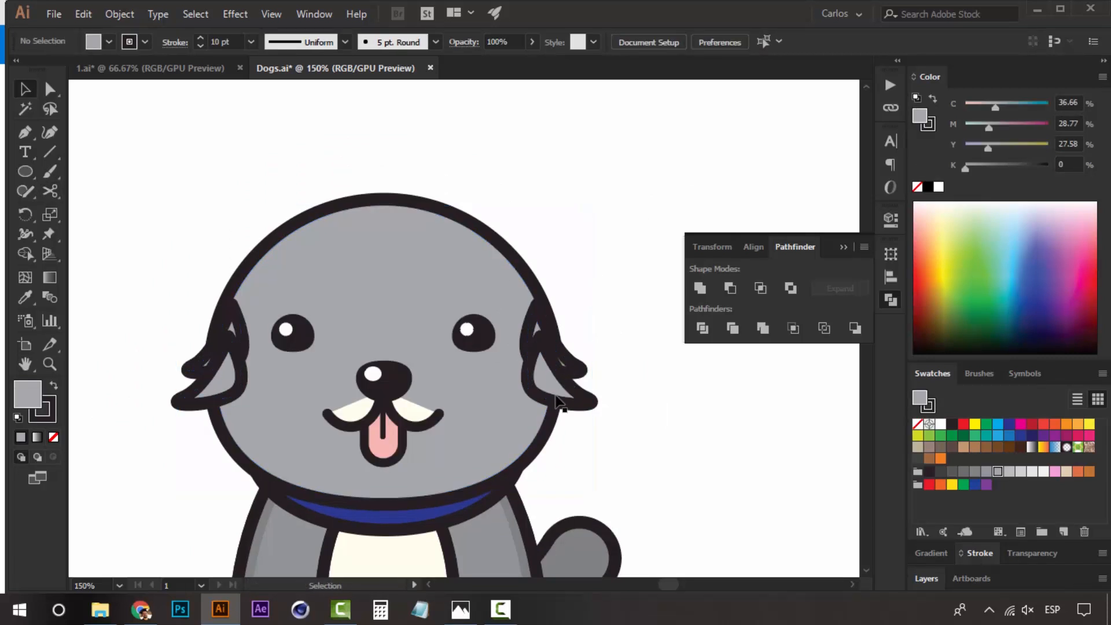
Step: Raise all four fur tufts together so their upper tips sit above eye level
shift+click(556, 397)
shift+click(205, 396)
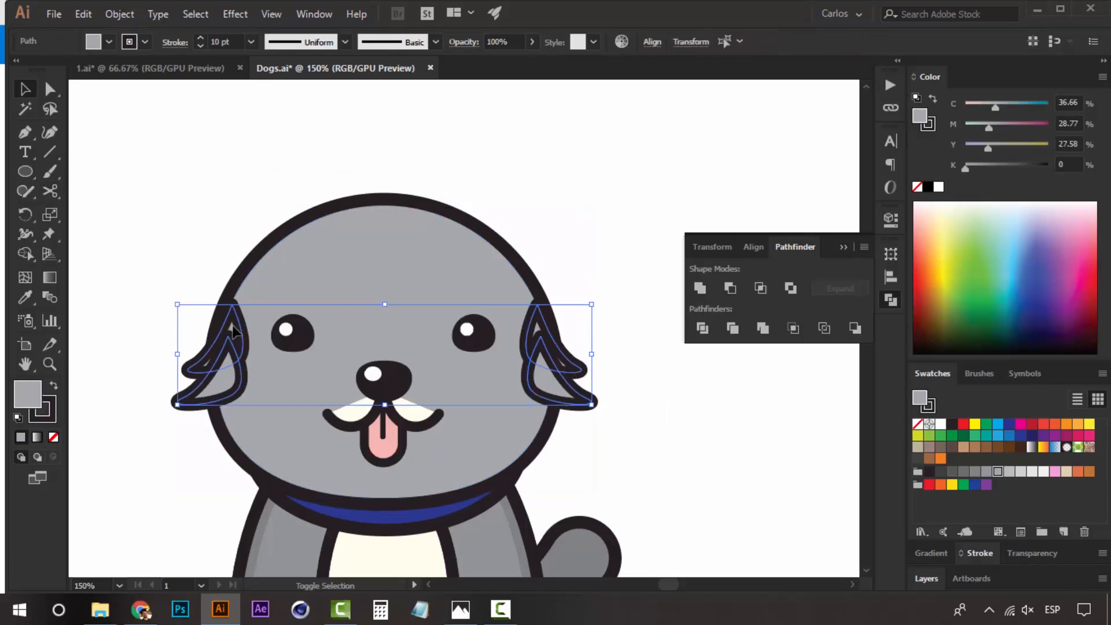
drag(232, 346, 231, 320)
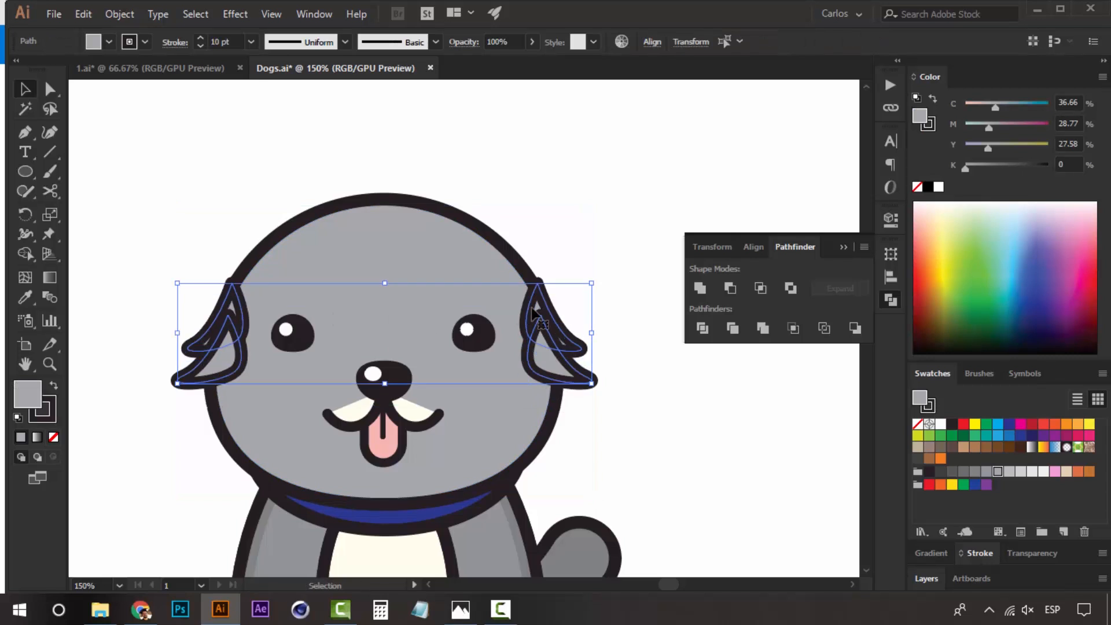
key(Up)
key(Up)
key(Up)
key(Up)
key(Up)
key(Up)
key(Up)
key(Up)
key(Up)
key(Up)
key(Up)
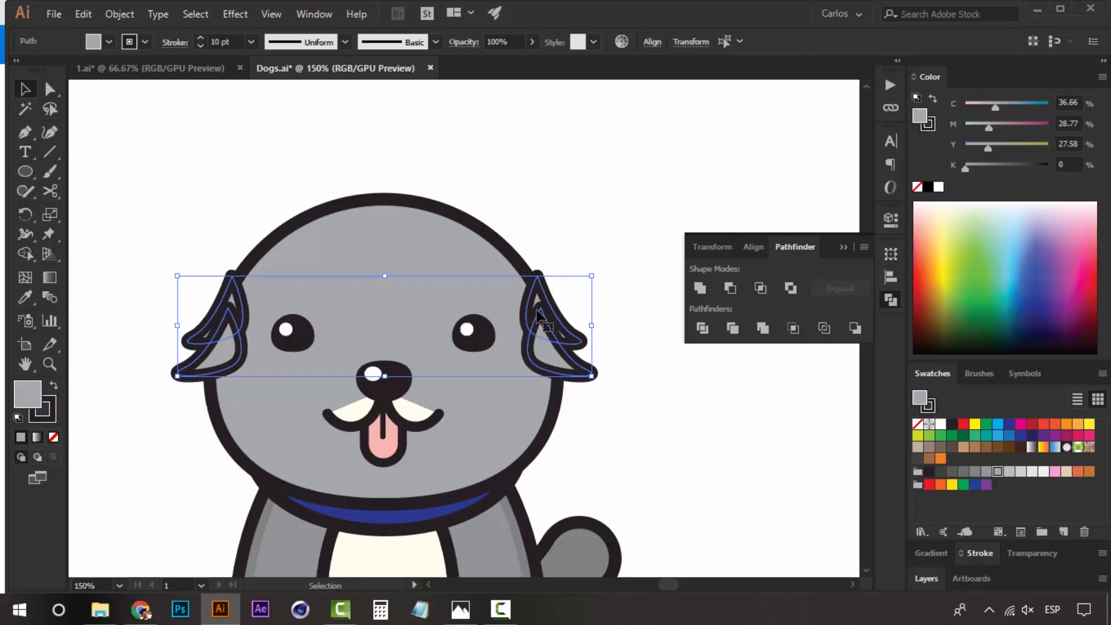
click(636, 223)
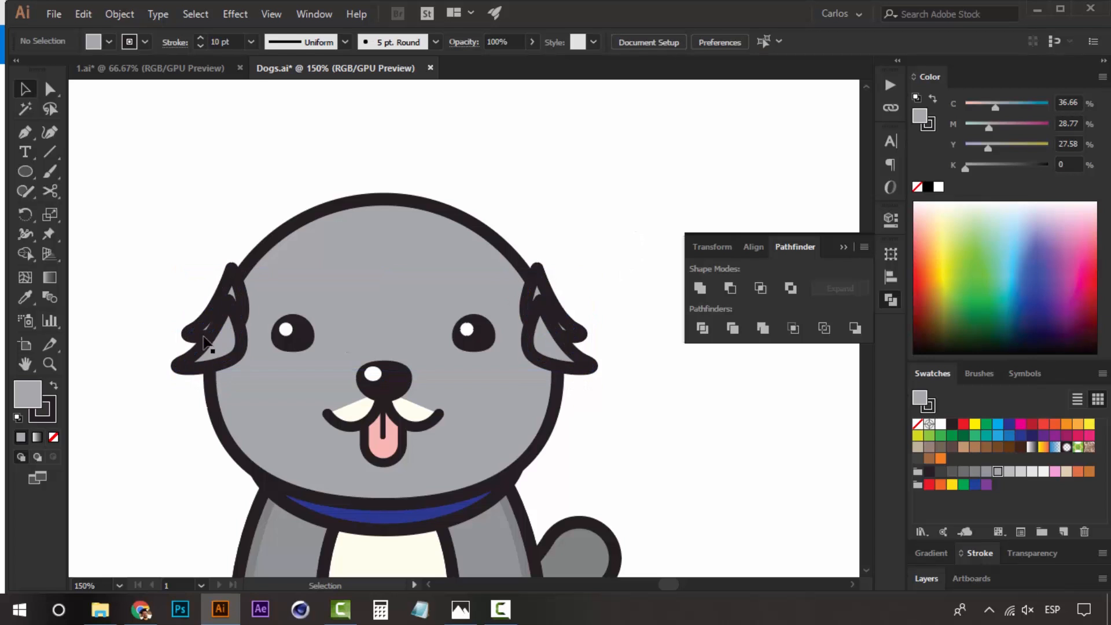
Step: Nudge the left and right pairs of fur tufts inward toward the face
click(231, 290)
shift+click(231, 290)
shift+click(231, 291)
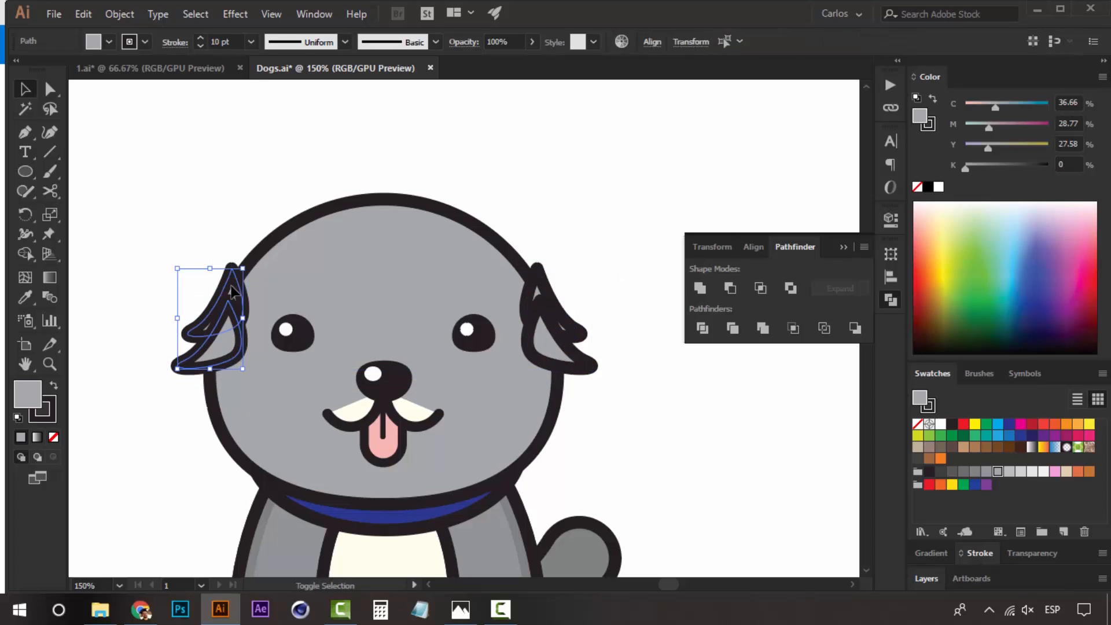
key(Right)
key(Right)
key(Right)
key(Right)
key(Right)
key(Right)
key(Right)
key(Right)
key(Right)
key(Right)
key(Right)
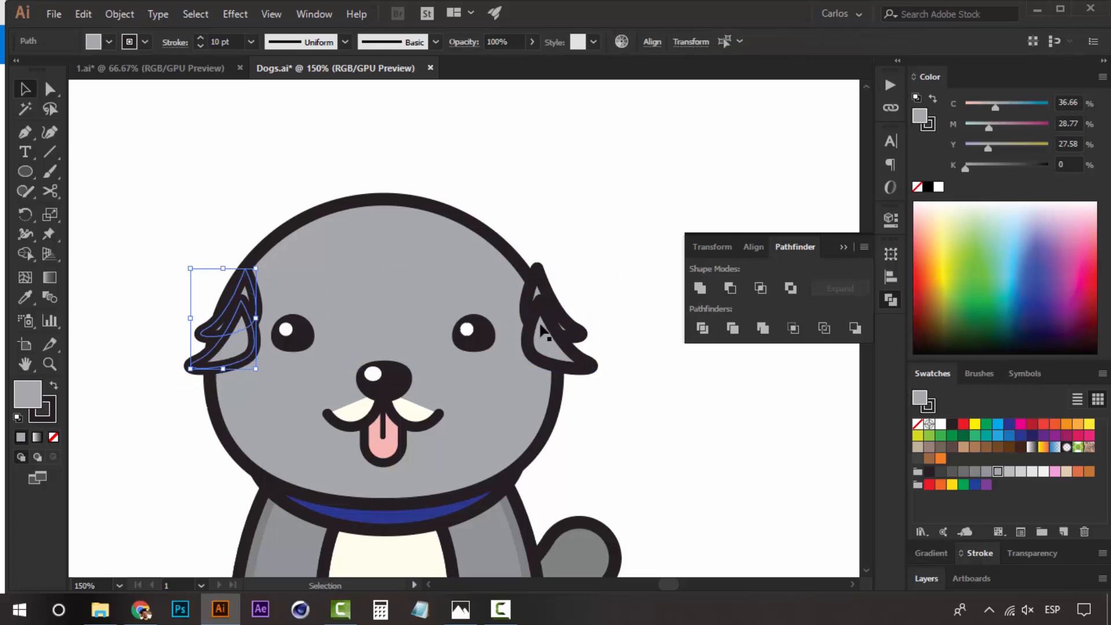
key(Left)
key(Left)
click(541, 332)
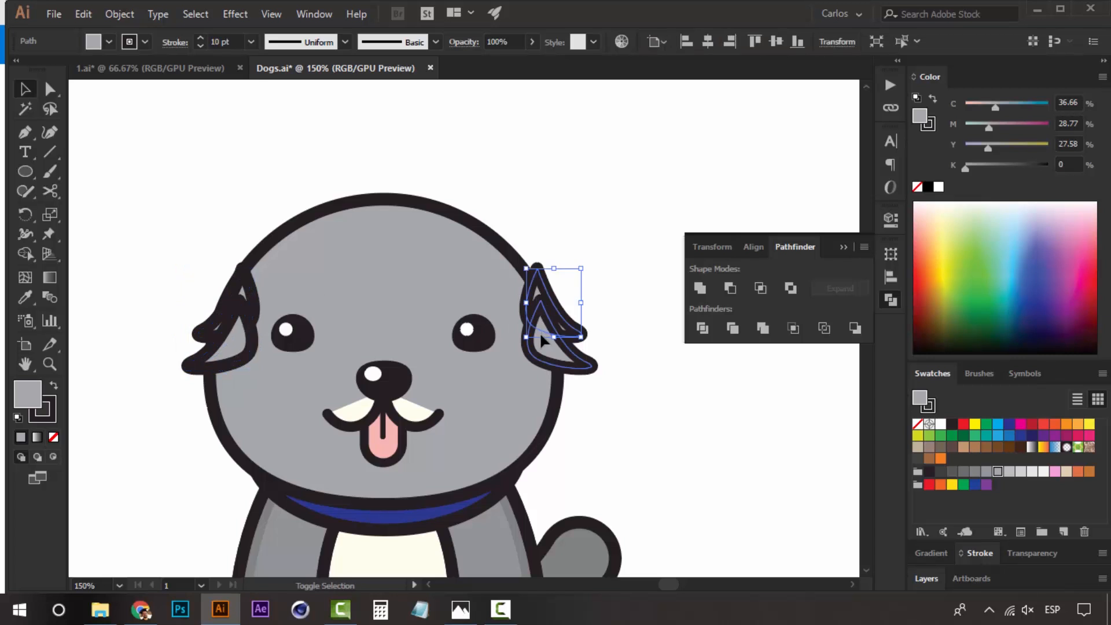
key(shift+Left)
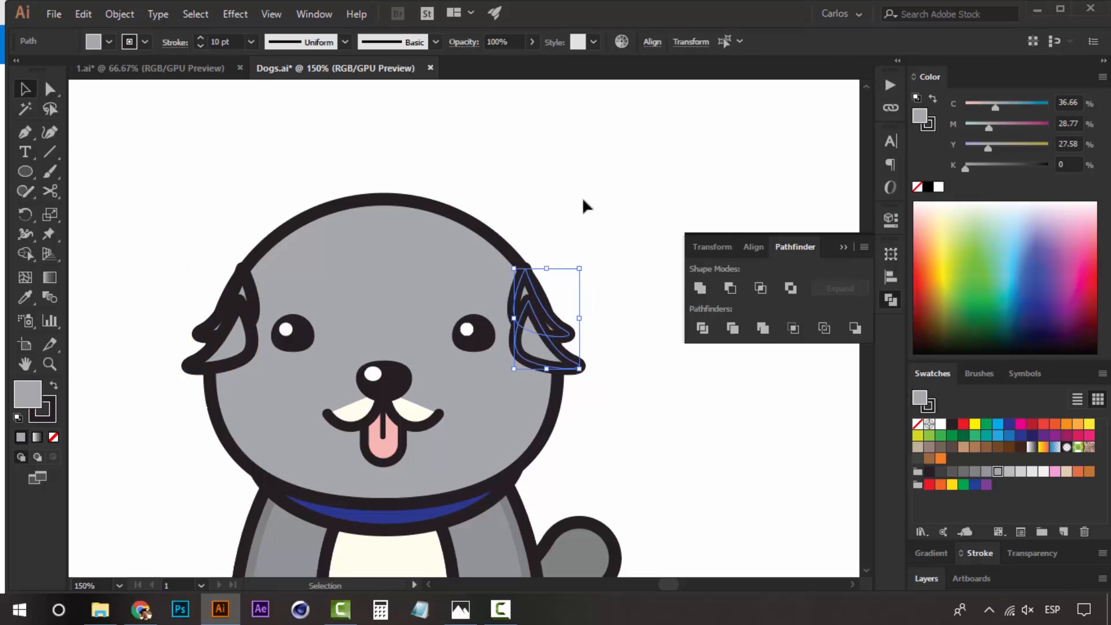
Step: Unite the head with the fur tufts on both sides into a single grey shape
drag(583, 200, 267, 295)
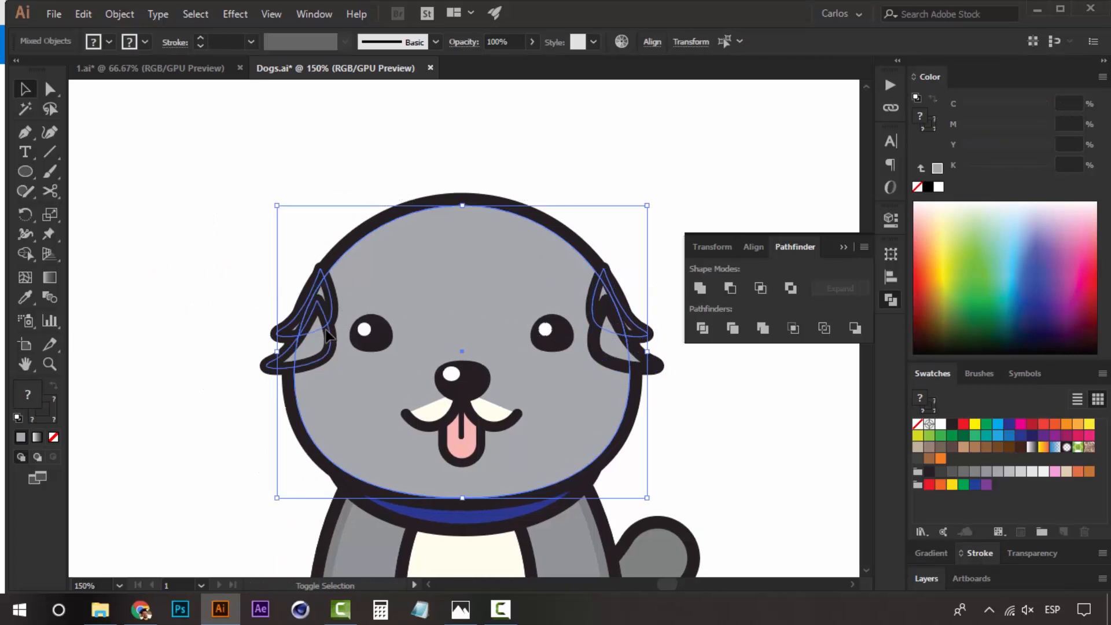
click(700, 288)
drag(644, 187, 624, 188)
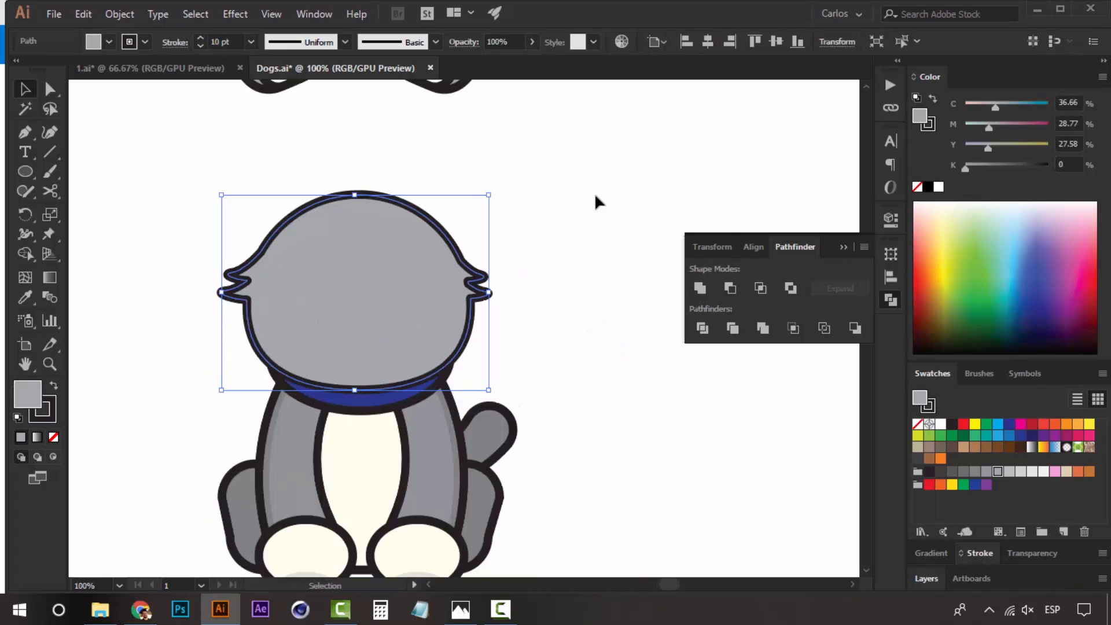
click(596, 195)
Step: Bring the hidden eyes, nose, mouth and tongue in front of the merged head, leaving the blue collar behind it
drag(350, 314, 381, 310)
key(z)
click(392, 276)
key(v)
click(438, 302)
drag(479, 327, 396, 289)
key(ctrl+y)
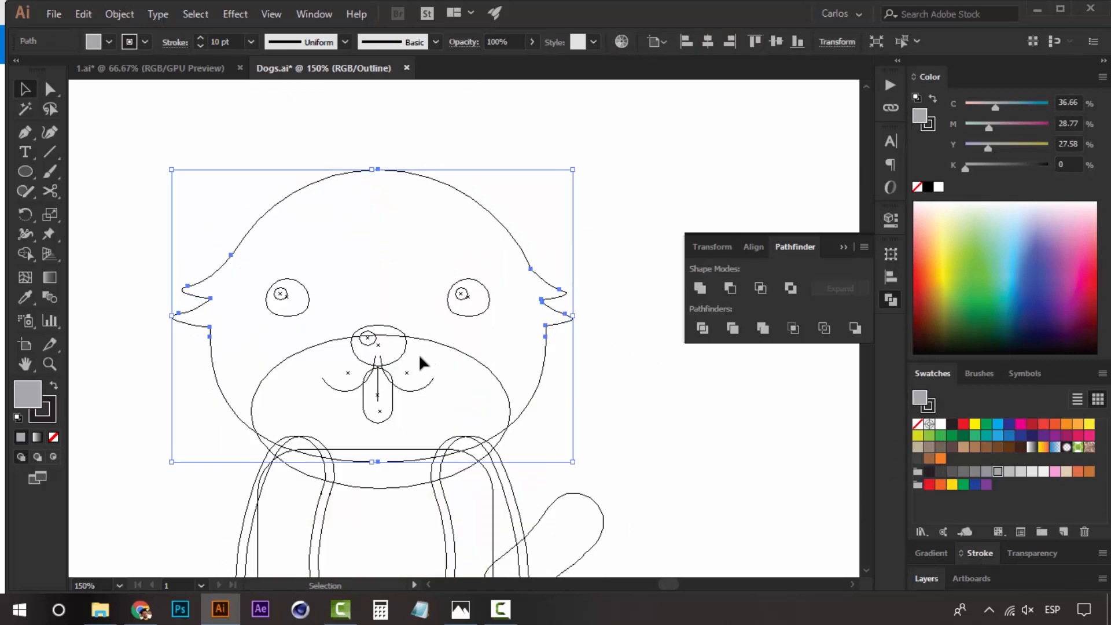
click(398, 381)
click(400, 384)
click(463, 272)
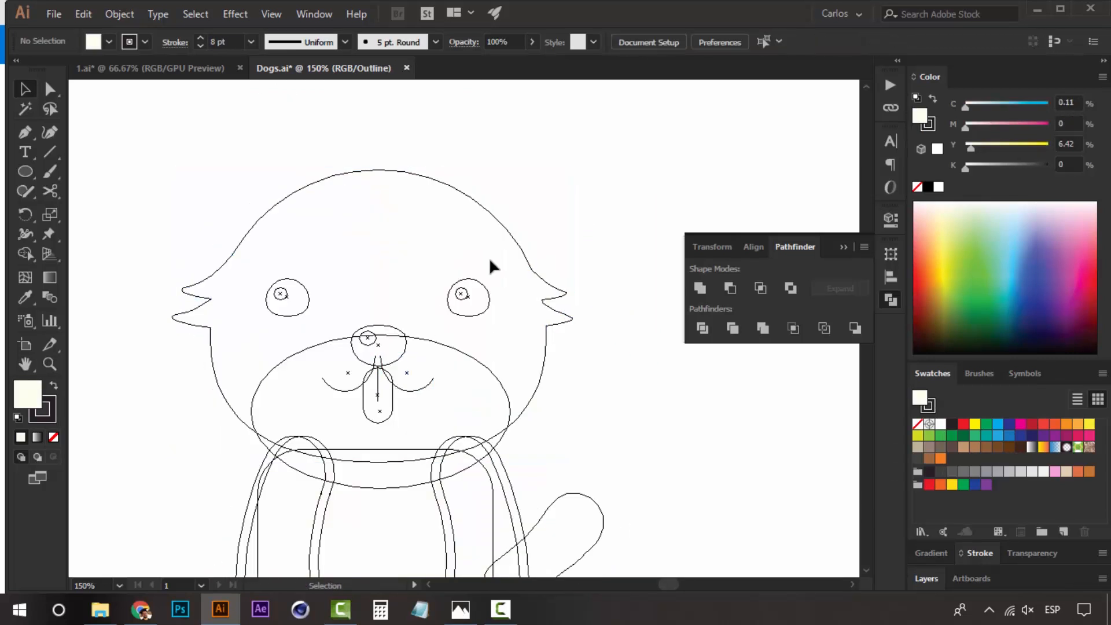
drag(490, 258, 266, 323)
drag(446, 418, 278, 258)
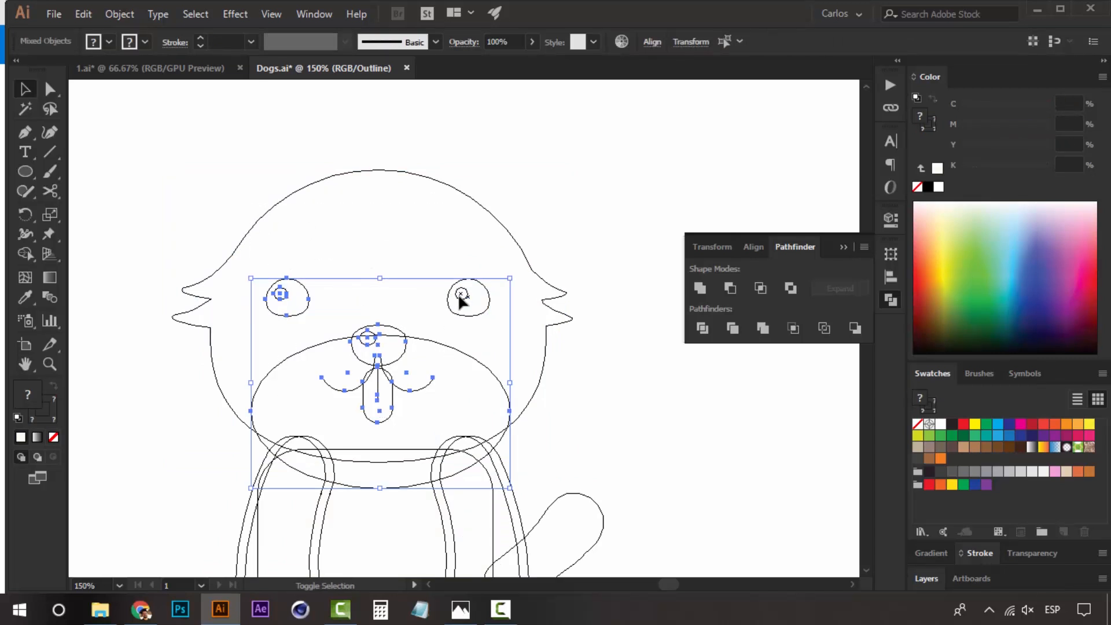
key(ctrl+y)
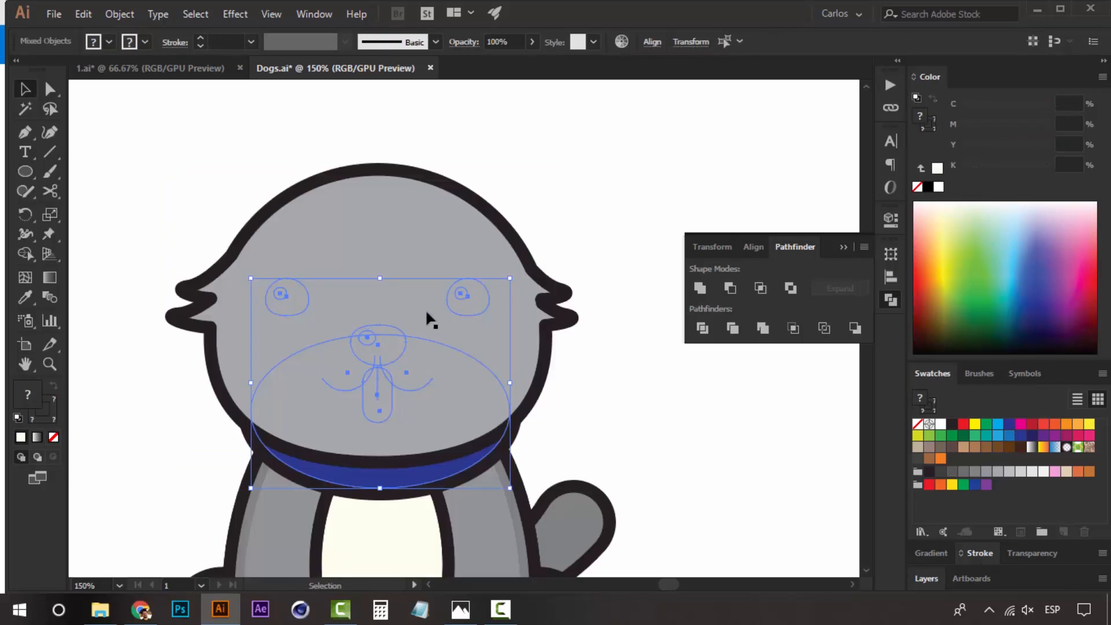
shift+click(434, 480)
right_click(435, 422)
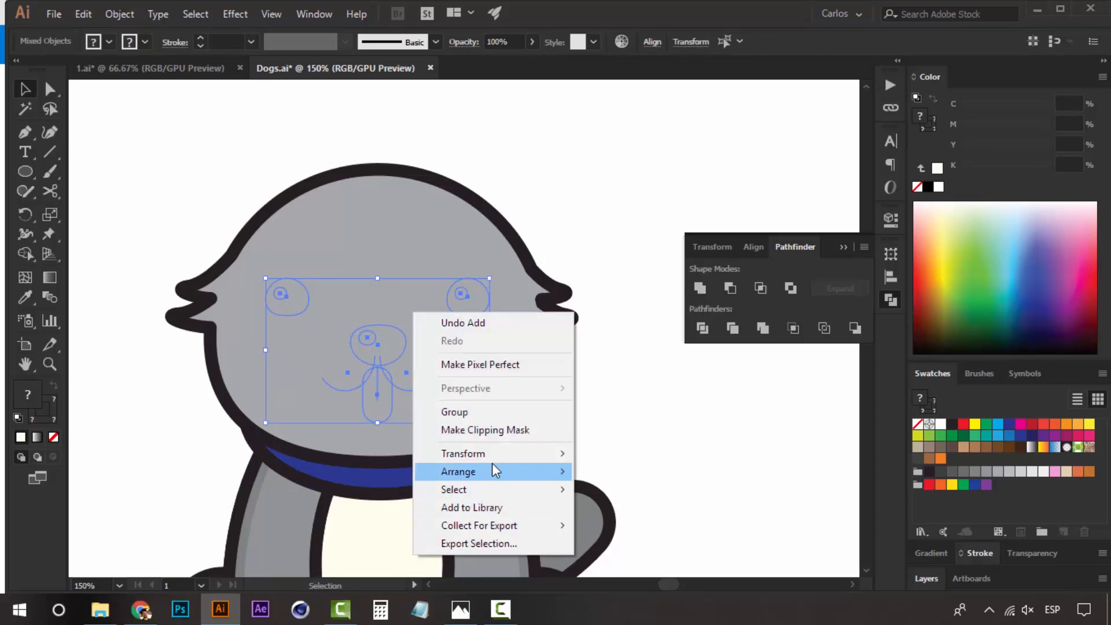
click(633, 467)
click(628, 183)
drag(627, 183, 658, 189)
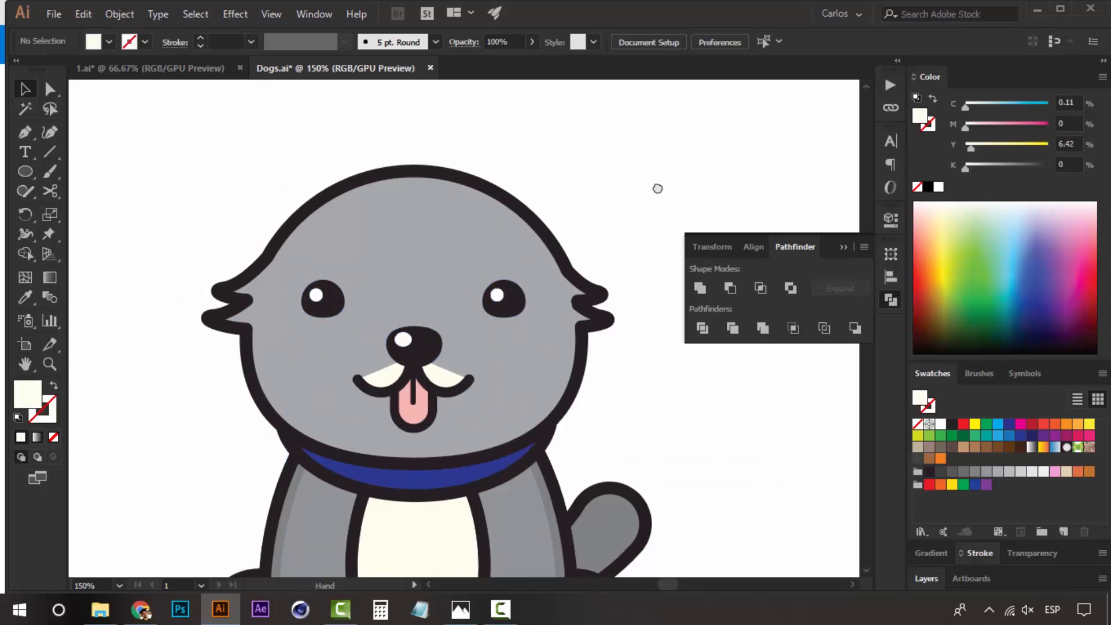
Step: Move the grouped pair of ears straight down onto the top of the head
key(z)
alt+click(499, 271)
alt+click(498, 273)
drag(465, 340, 496, 298)
drag(466, 308, 510, 315)
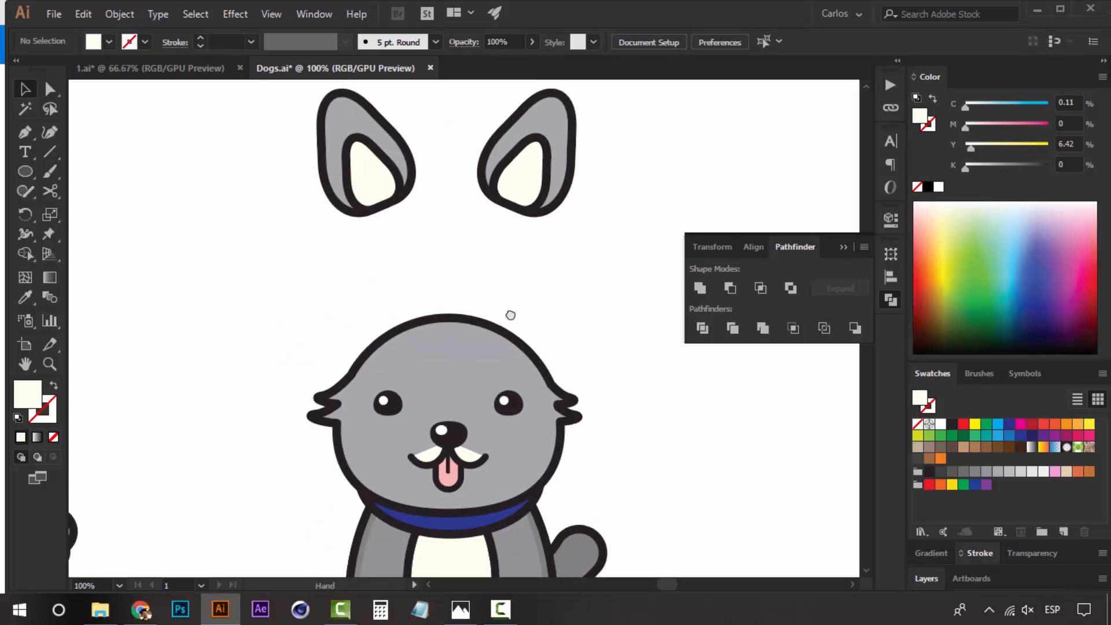
click(547, 180)
drag(374, 132, 374, 289)
Step: Nudge the ears further down so their bases tuck in behind the head just above the fur tufts
key(Down)
key(Down)
key(Down)
key(Down)
key(Down)
key(Down)
key(Down)
key(Down)
key(Down)
key(Down)
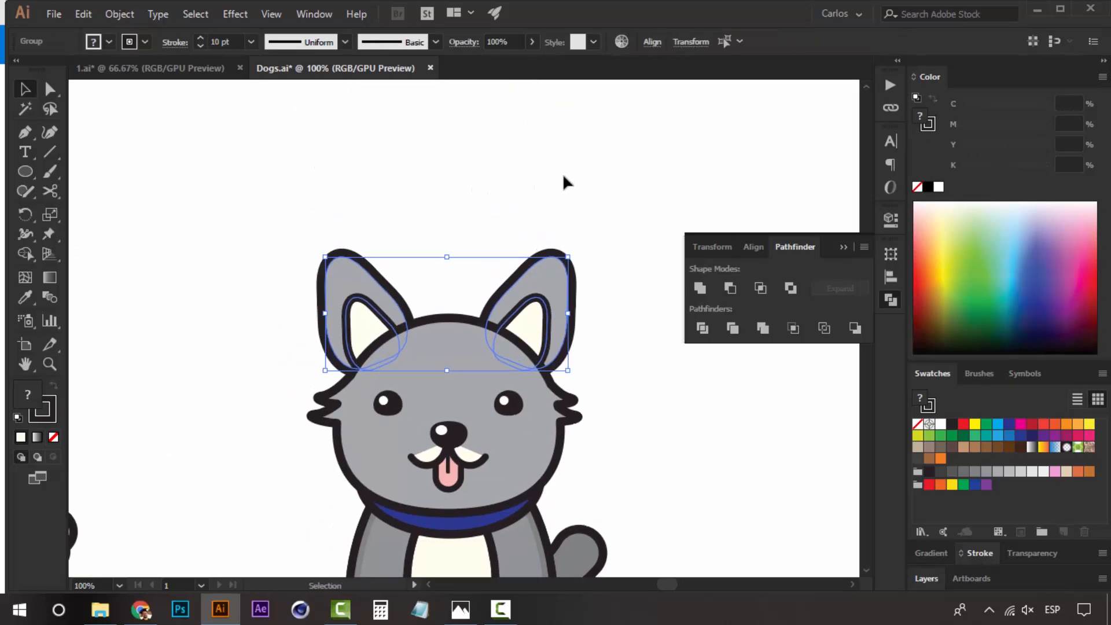
key(Down)
key(Down)
key(Down)
key(Down)
key(Down)
key(Down)
key(Down)
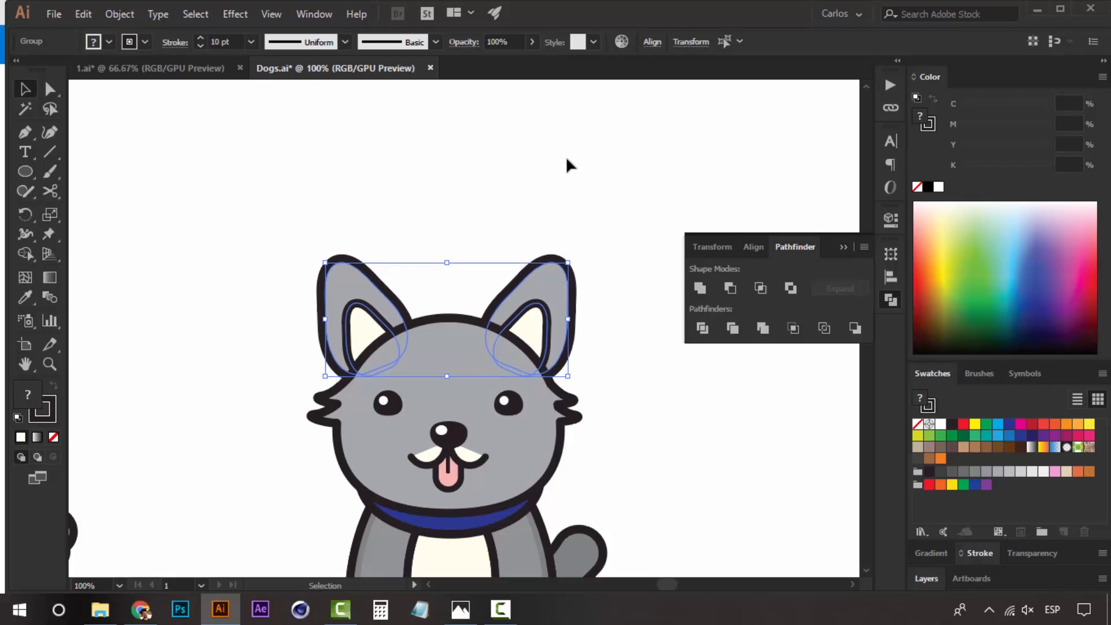
click(568, 159)
Step: Duplicate the head shape in place and scale the copy down proportionally around its centre to form an inner face patch
drag(523, 230, 489, 186)
key(z)
click(436, 301)
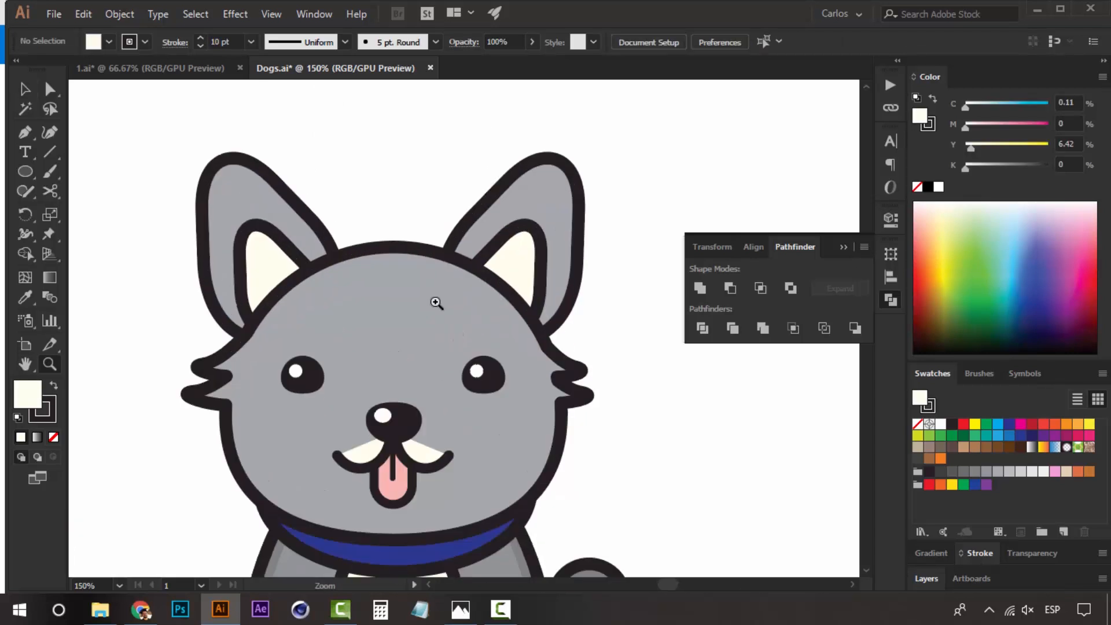
drag(436, 301, 441, 266)
key(v)
click(429, 249)
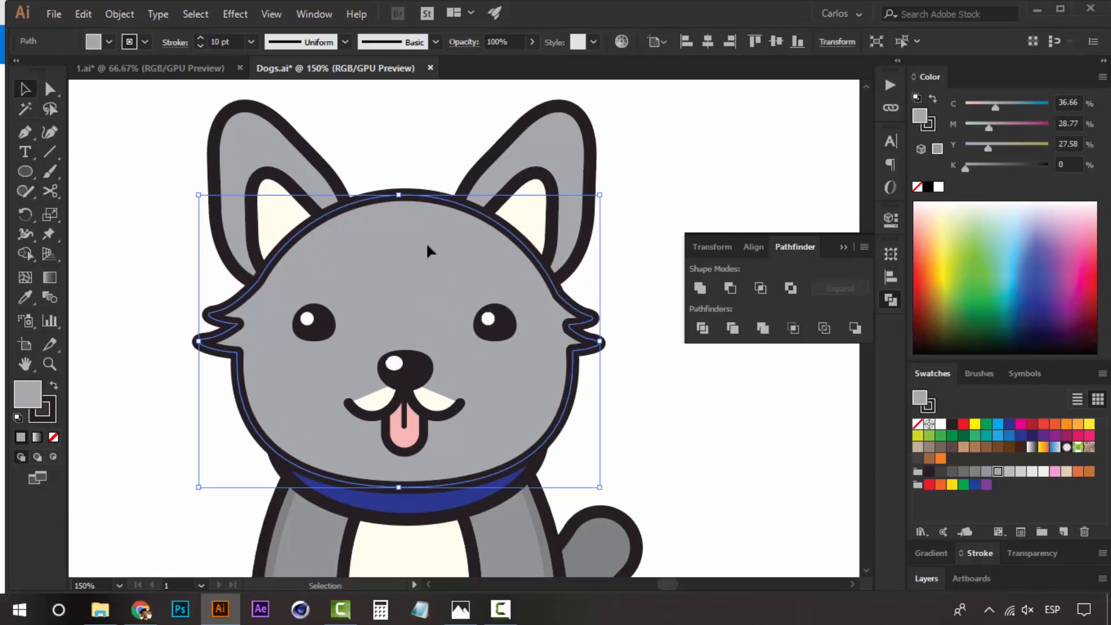
key(a)
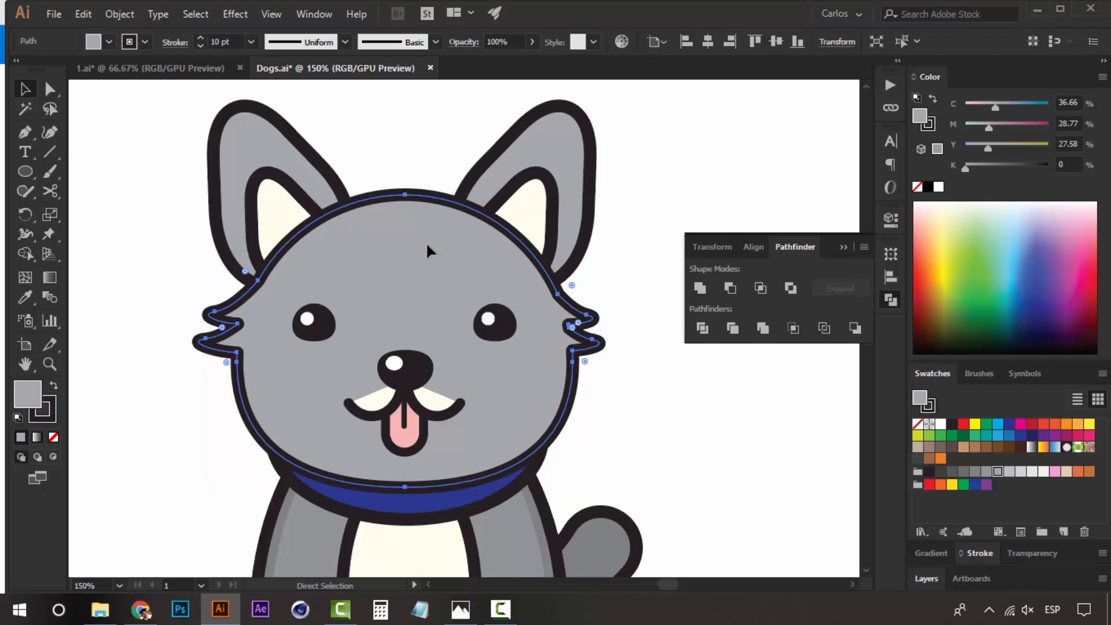
key(v)
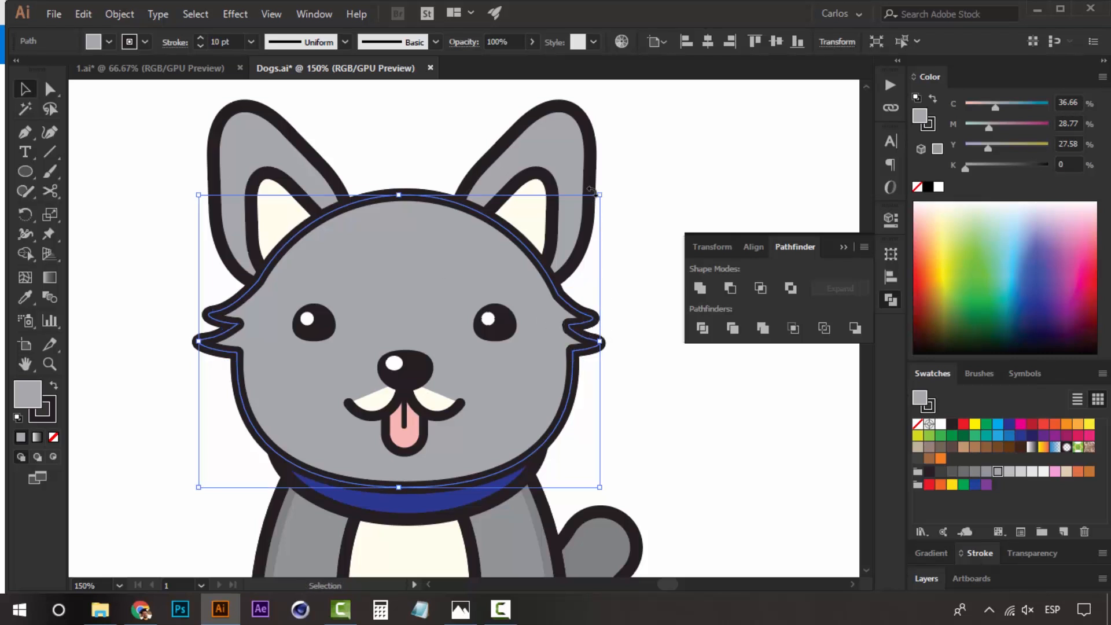
drag(600, 195, 535, 216)
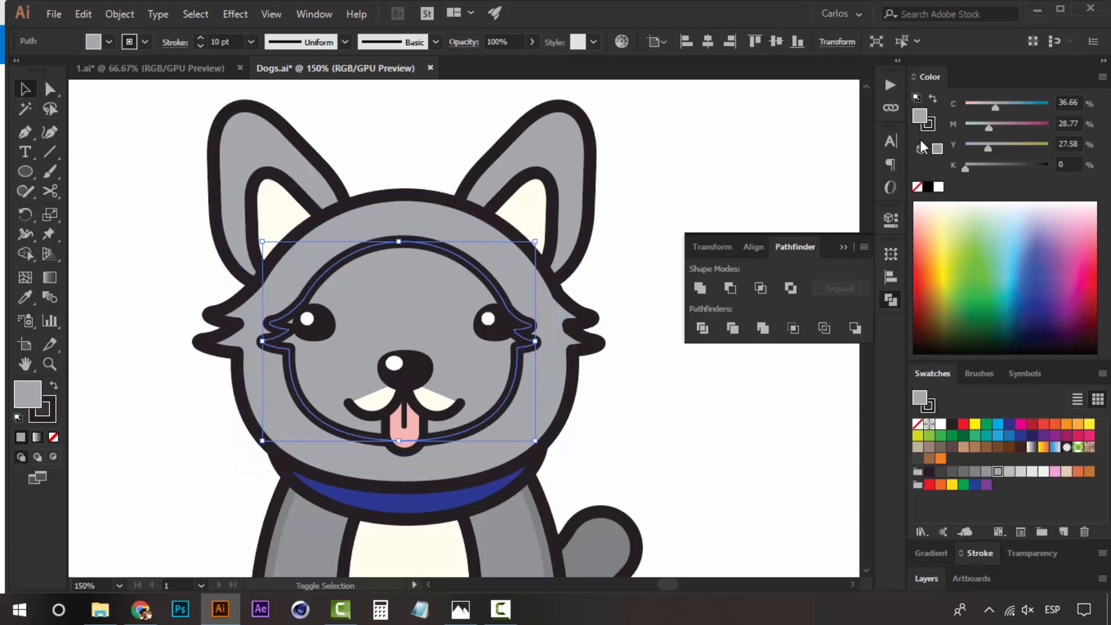
Step: Fill the inner face patch with white and remove its stroke
click(939, 188)
key(x)
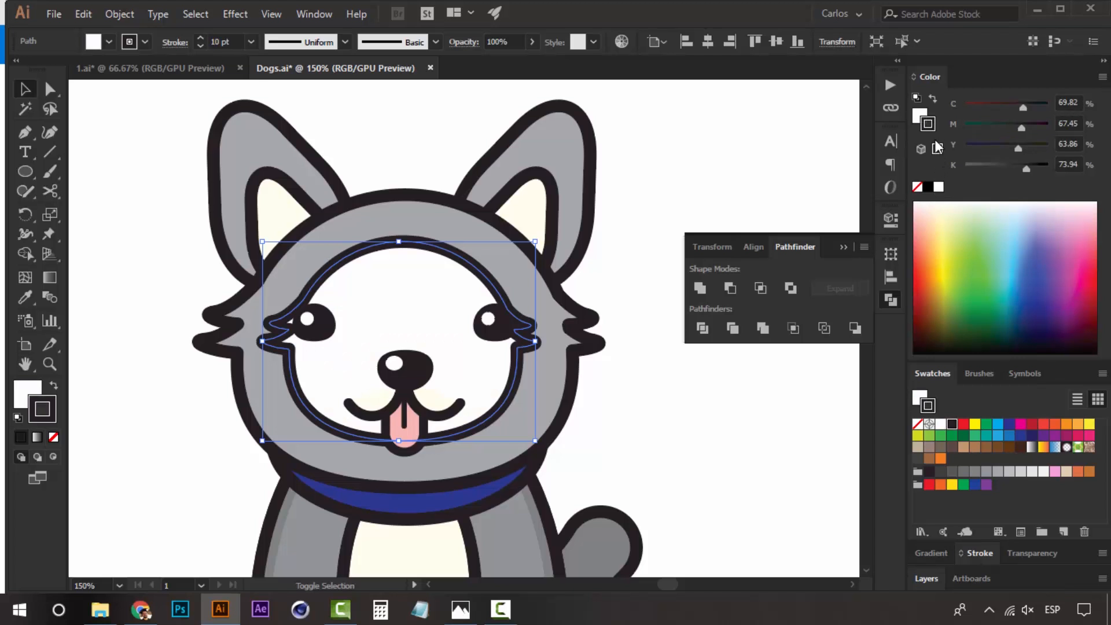
click(918, 187)
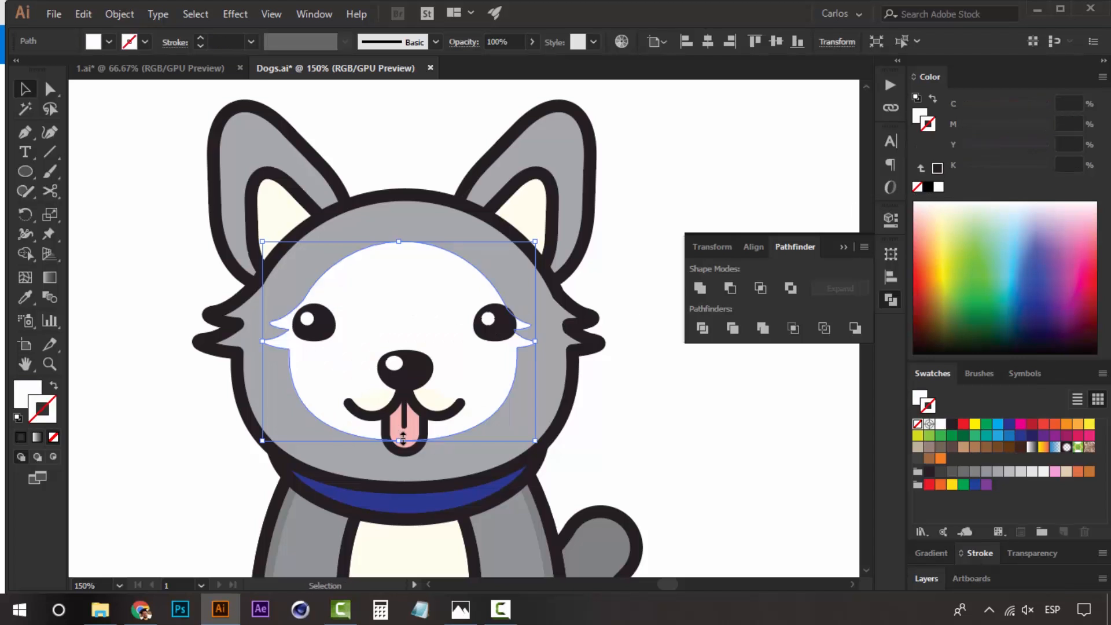
Step: Stretch the white face patch down to the chin, slightly up and wider, to about 241 by 205 px
drag(401, 447, 400, 483)
drag(403, 246, 403, 231)
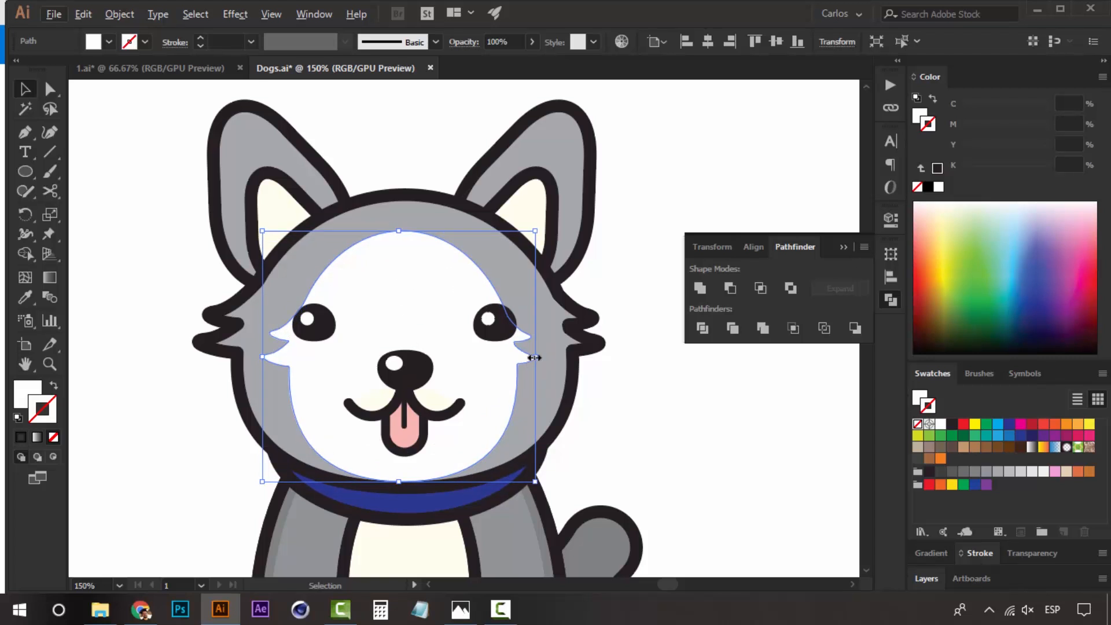
drag(535, 358, 541, 357)
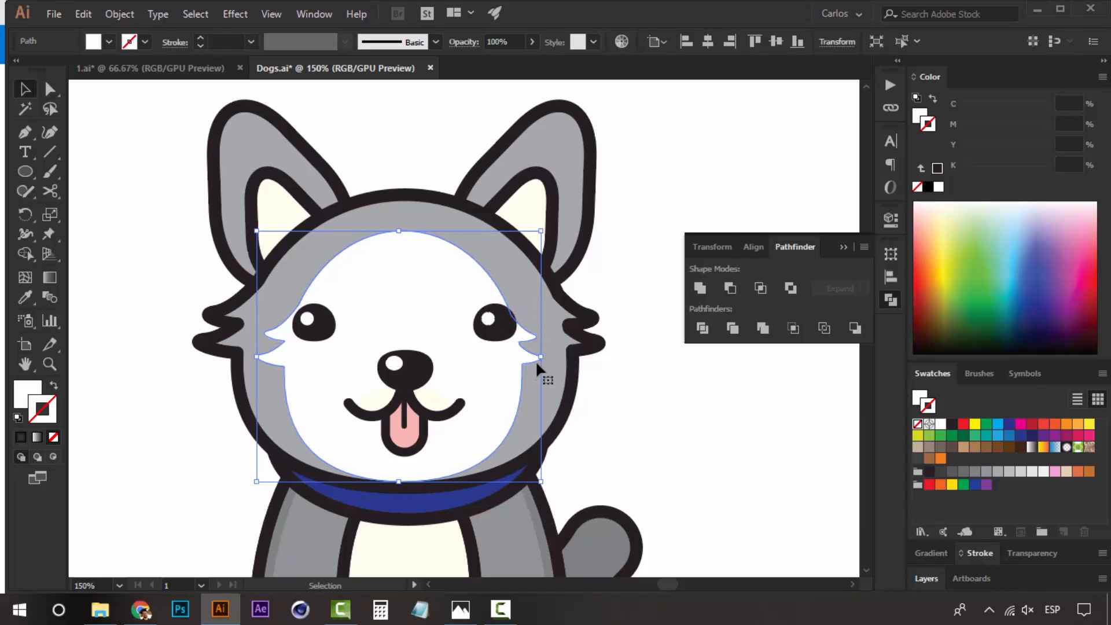
drag(542, 357, 553, 357)
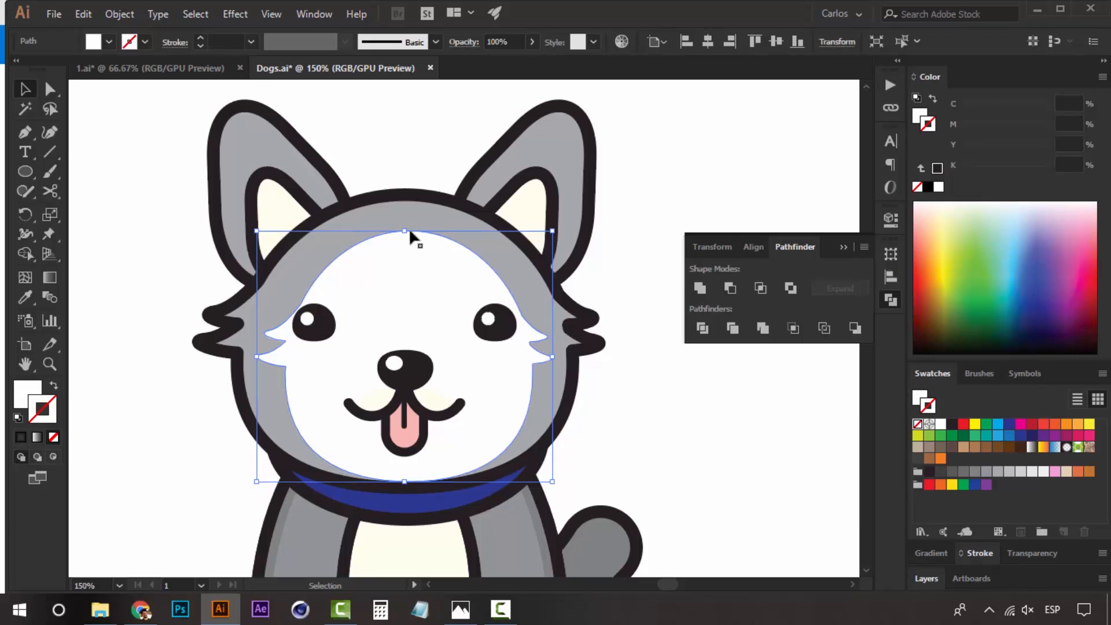
Step: Shorten both handles of the white patch's bottom anchor point so the patch tapers to a point at the chin
key(a)
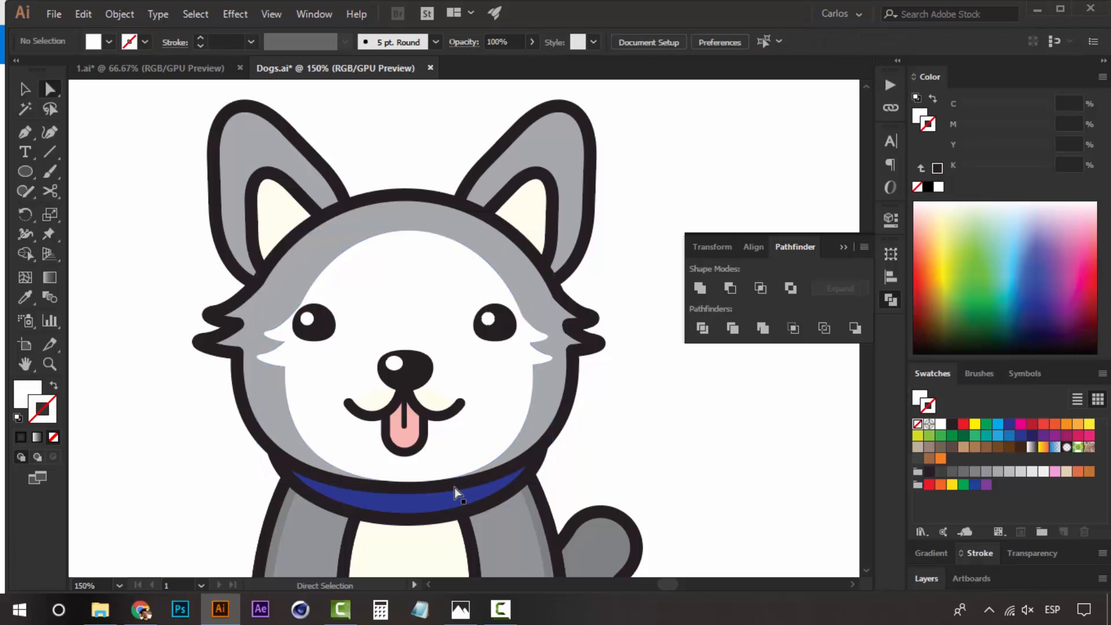
click(406, 480)
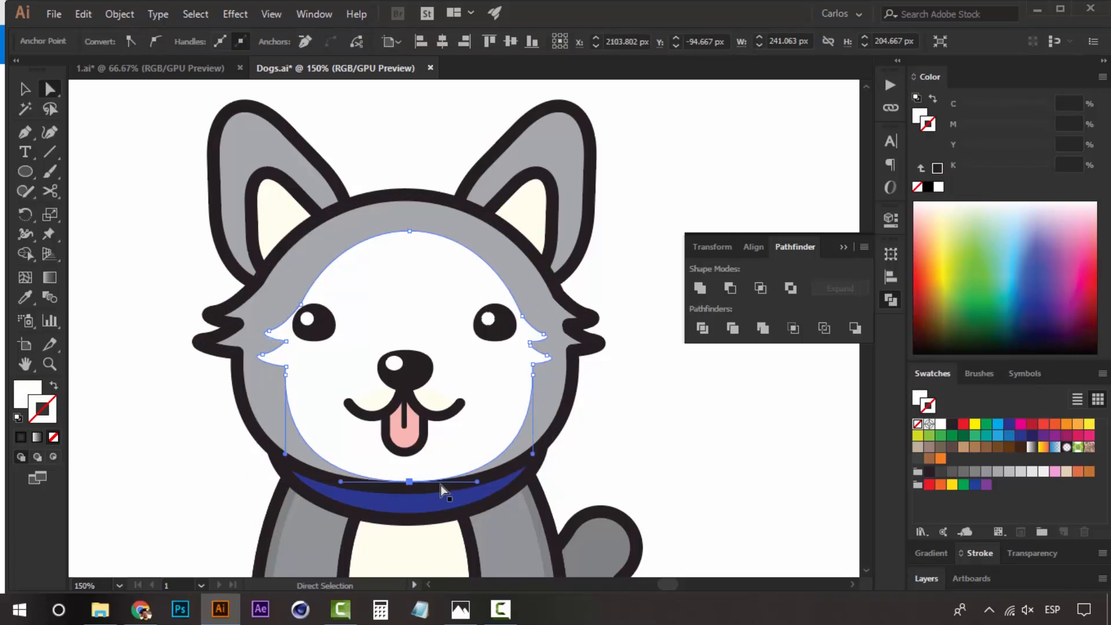
click(463, 483)
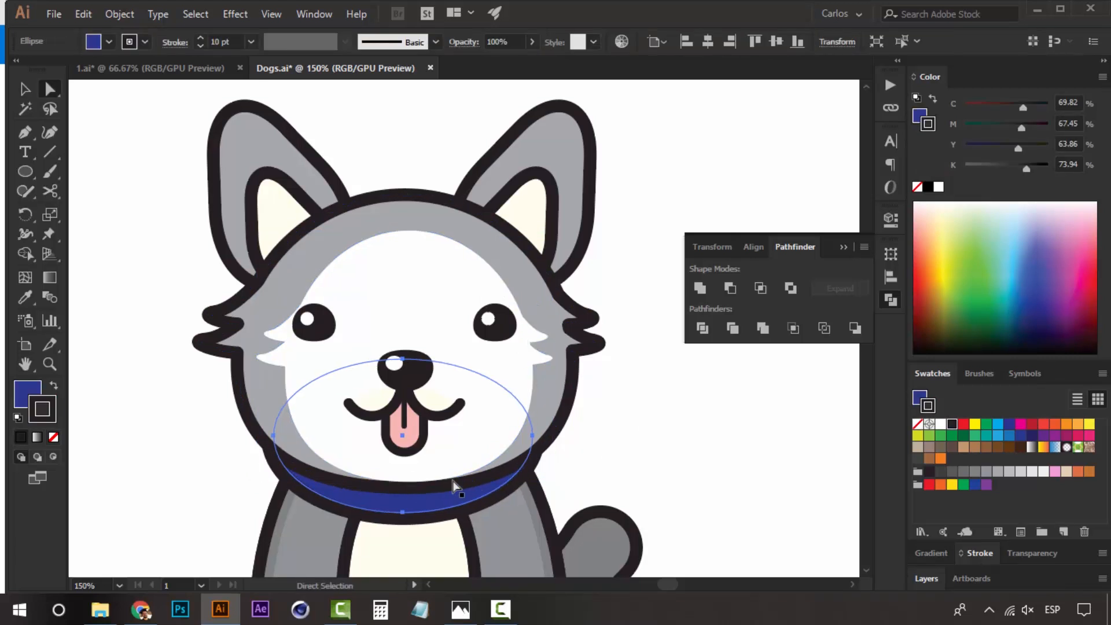
click(412, 480)
click(410, 481)
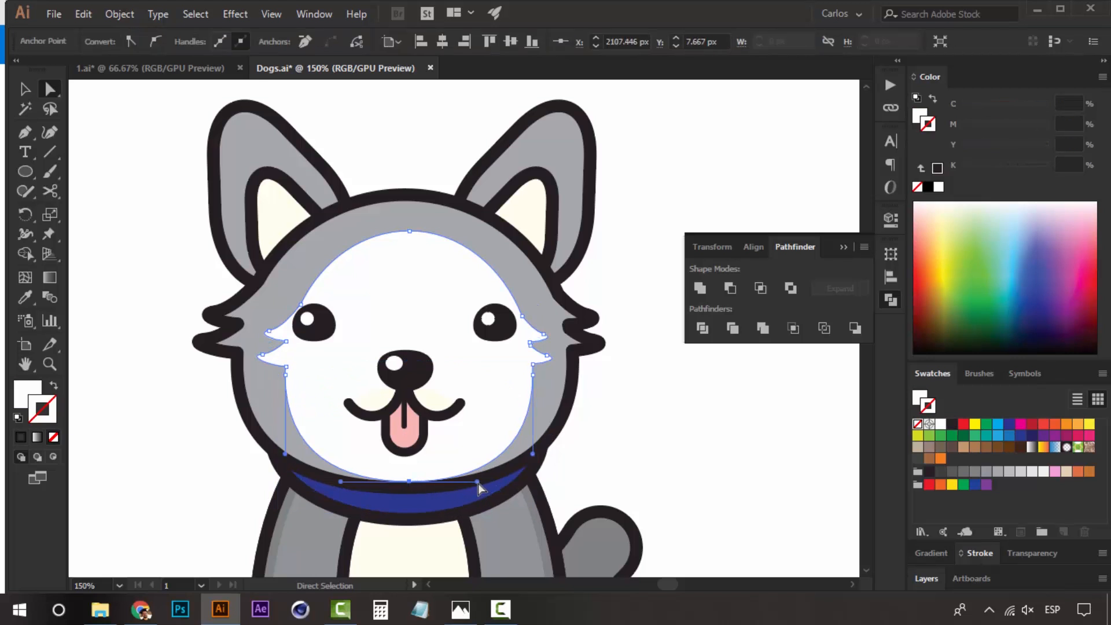
drag(478, 484, 416, 484)
drag(341, 476, 401, 480)
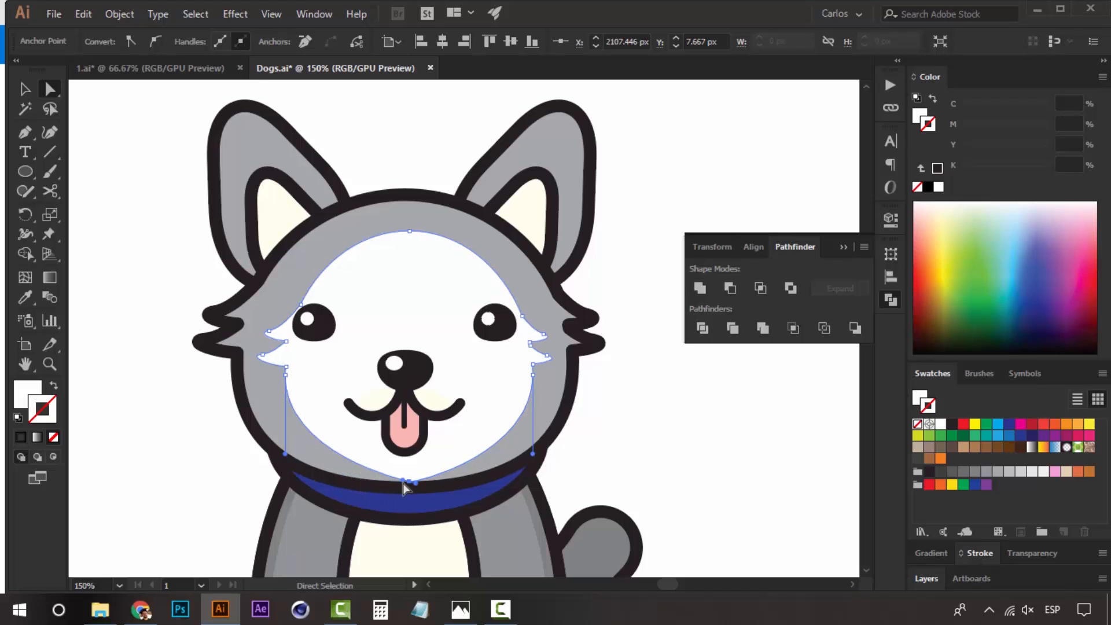
Step: Raise the white patch's two right tuft tips to about X 2218, Y -119 px and X 2220.5, Y -100.5 px
drag(444, 296, 461, 341)
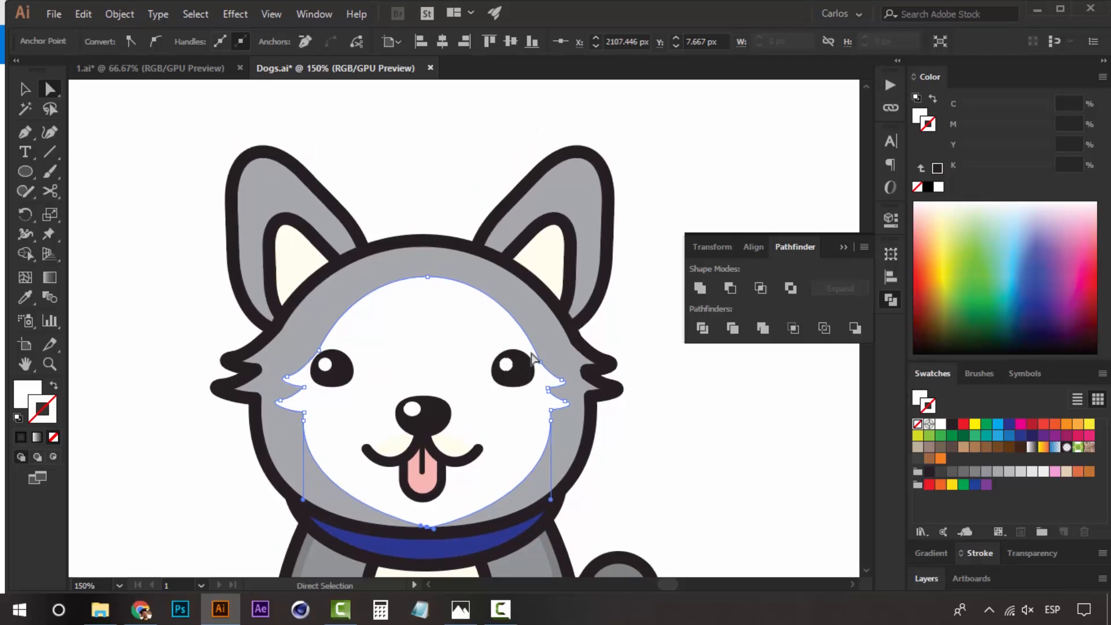
click(563, 381)
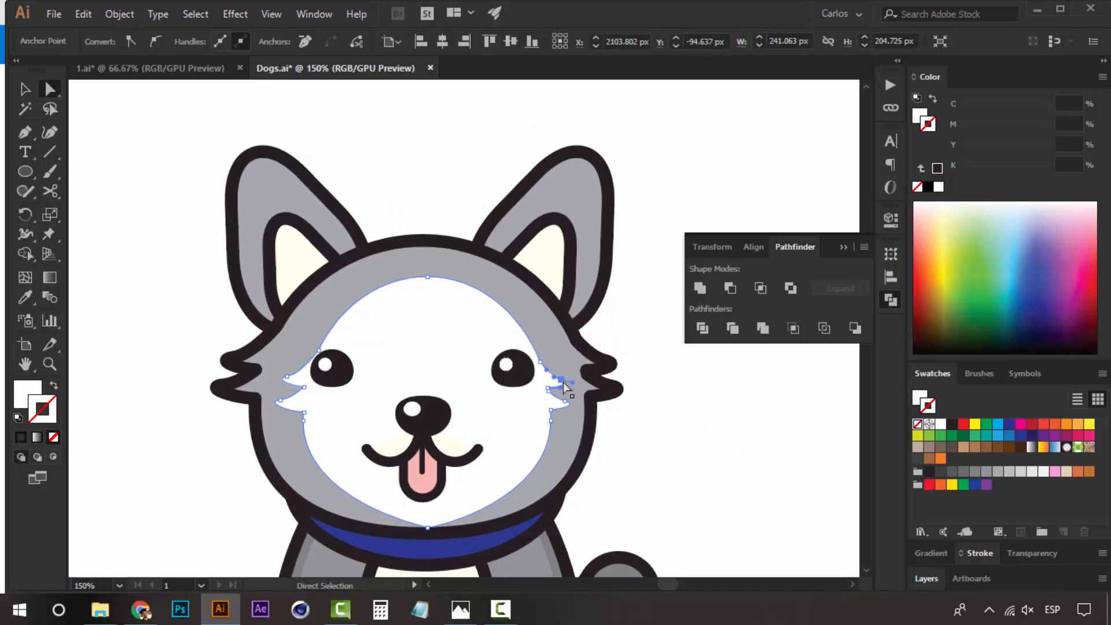
click(561, 380)
key(ctrl+space)
click(509, 370)
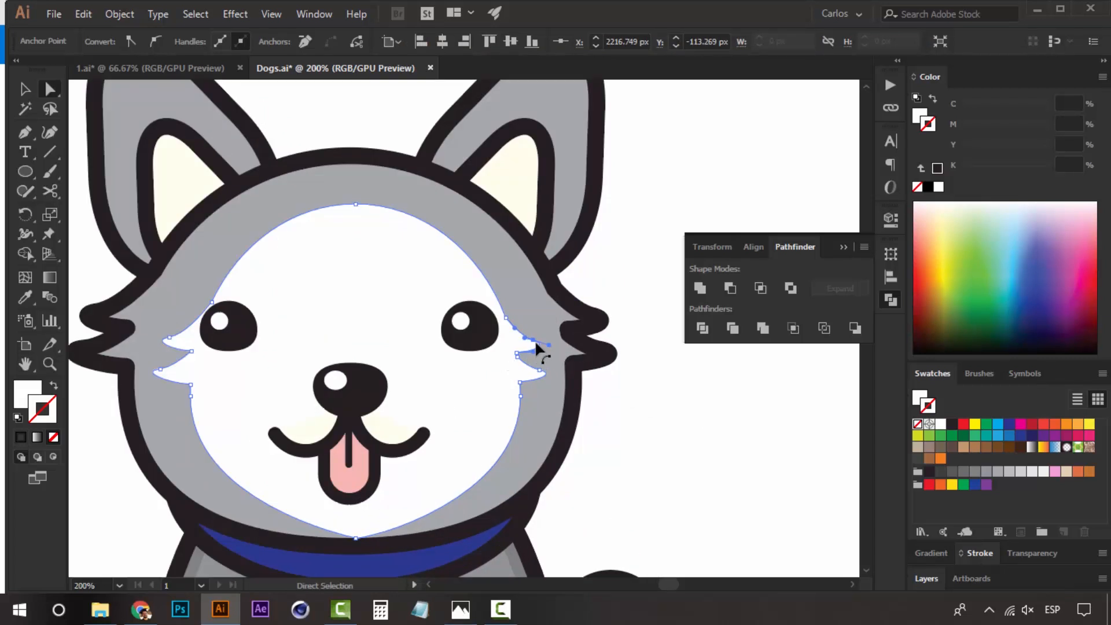
drag(536, 342, 540, 327)
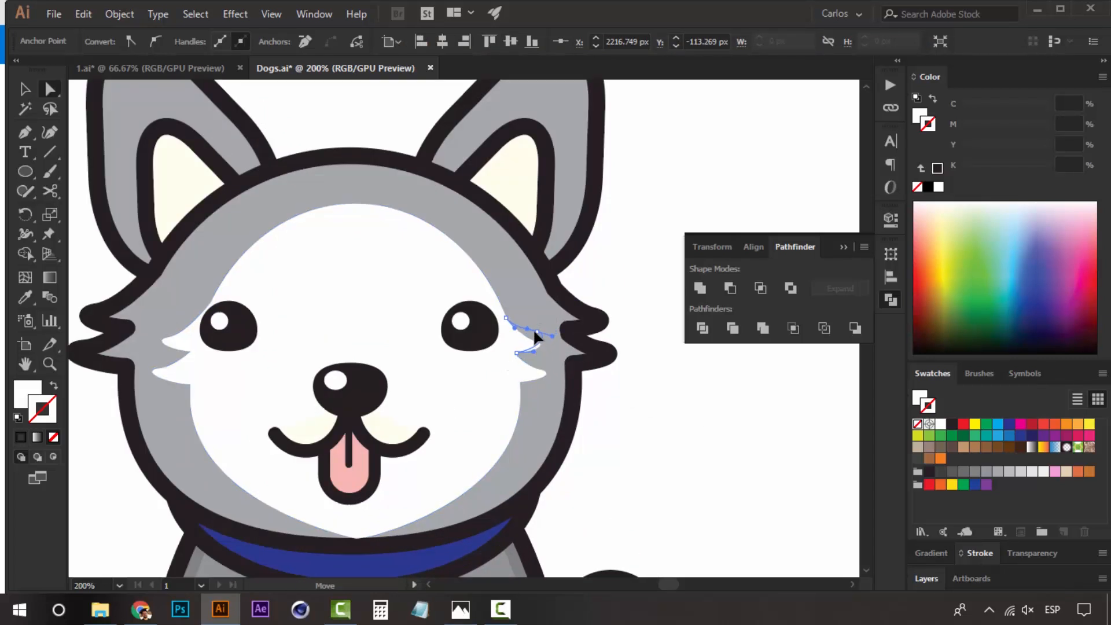
click(533, 328)
click(541, 370)
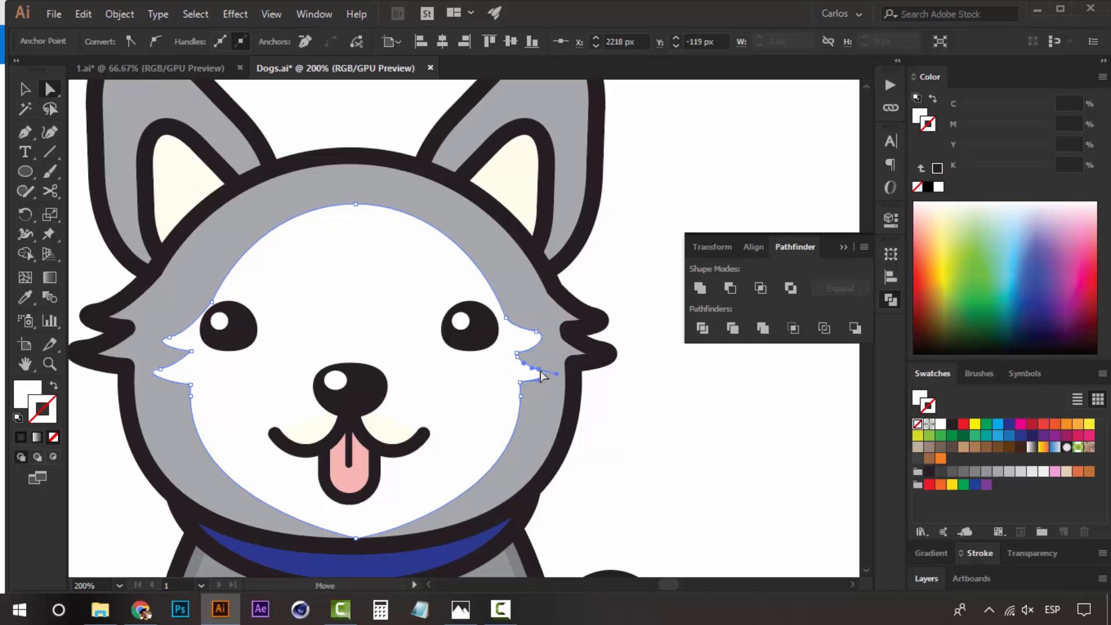
mouse_move(541, 369)
mouse_down()
mouse_move(540, 359)
mouse_move(543, 387)
mouse_move(535, 371)
mouse_up()
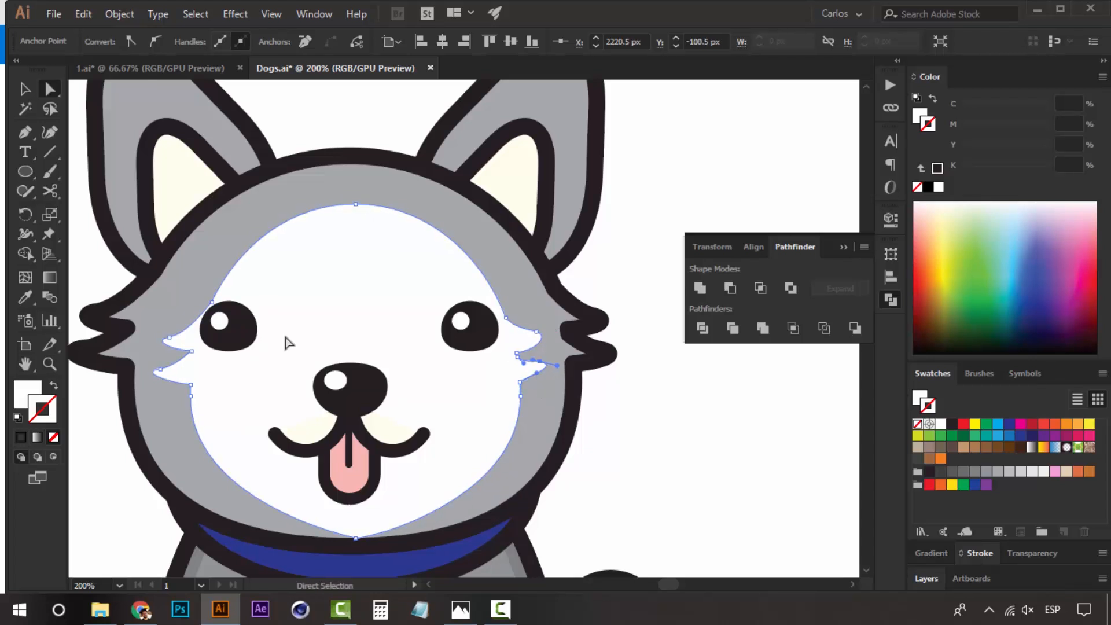
Step: Reshape the white patch's left tuft tips to mirror the right ones, and shift the patch slightly left to centre it
drag(169, 337, 168, 376)
key(v)
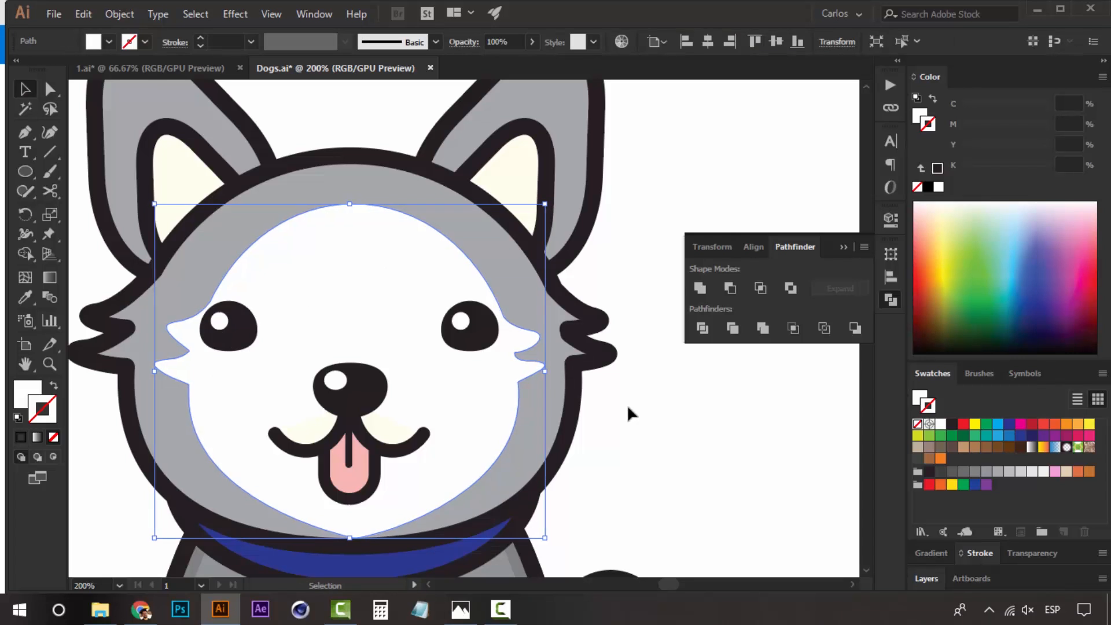
scroll(567, 470, left, 1)
key(a)
drag(457, 334, 470, 343)
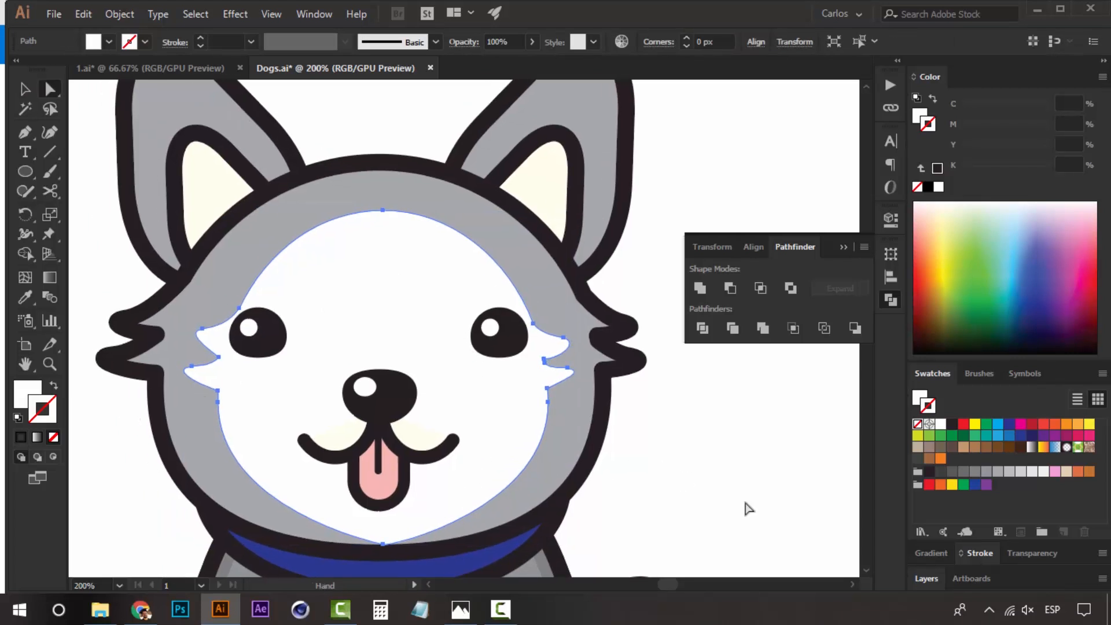
click(745, 504)
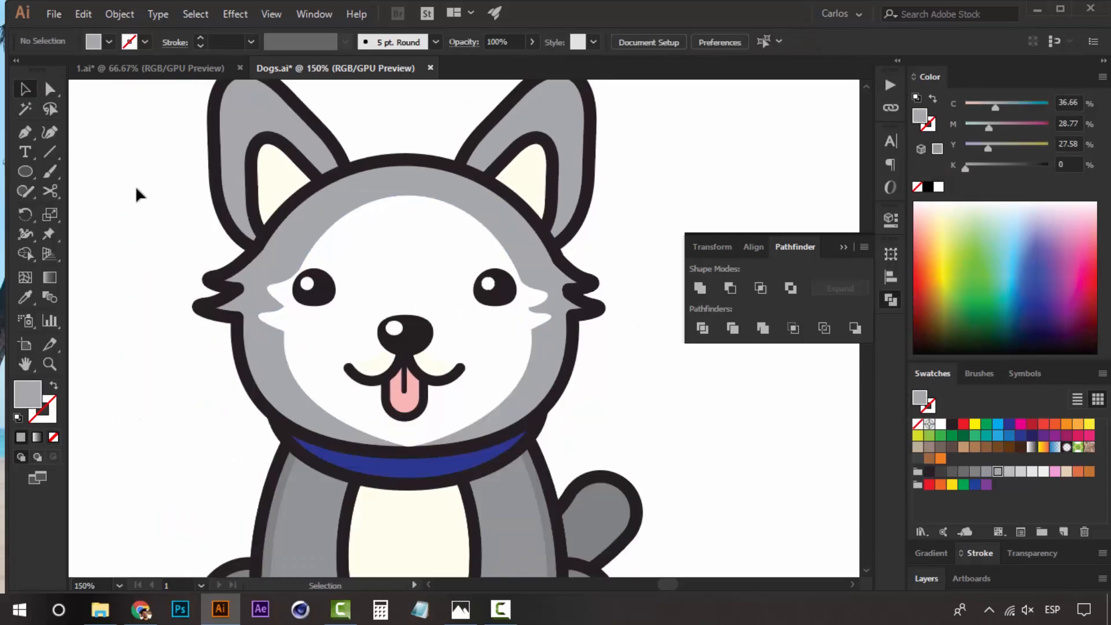
Step: Draw a small pointed fur tuft with the Pen tool at the white patch's left cheek edge and fill it with the patch's white
click(26, 132)
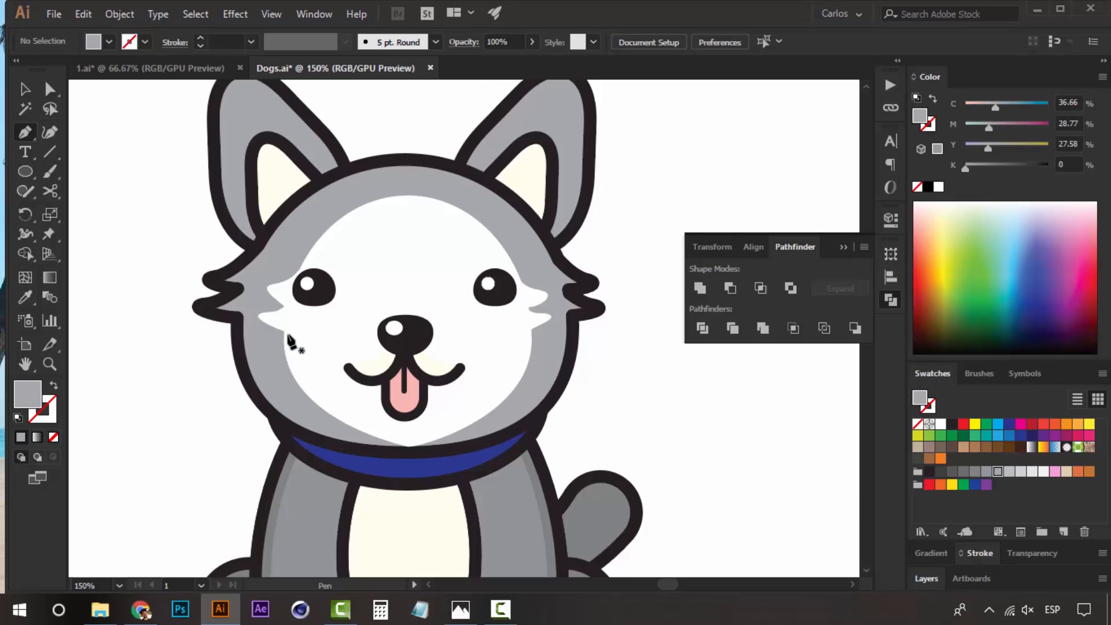
drag(283, 341, 267, 340)
click(297, 369)
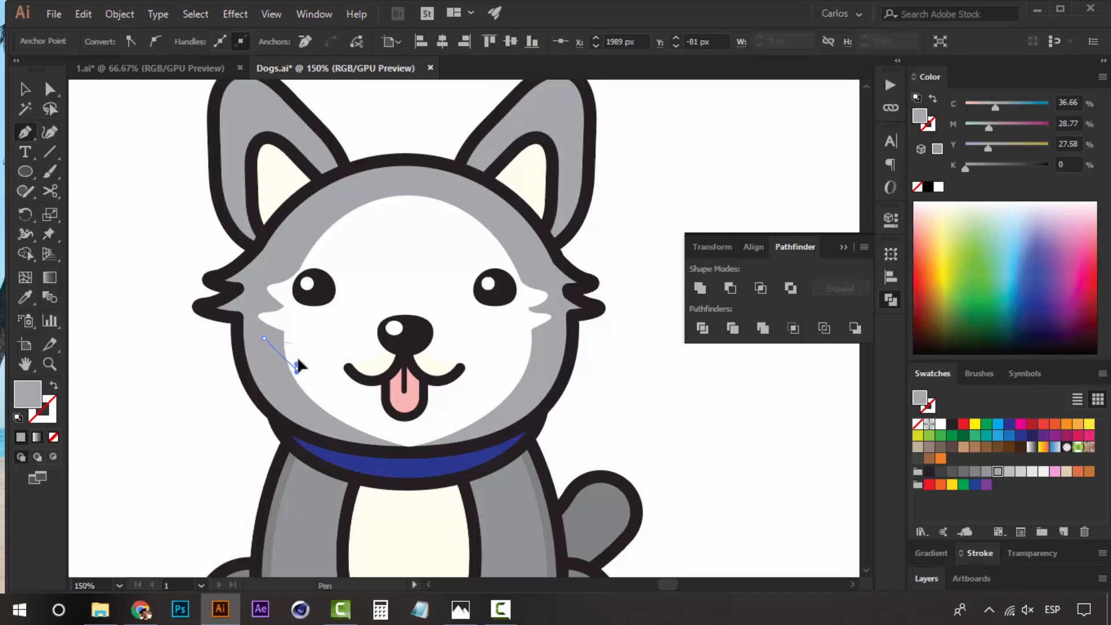
click(292, 344)
key(i)
click(325, 338)
key(v)
click(318, 334)
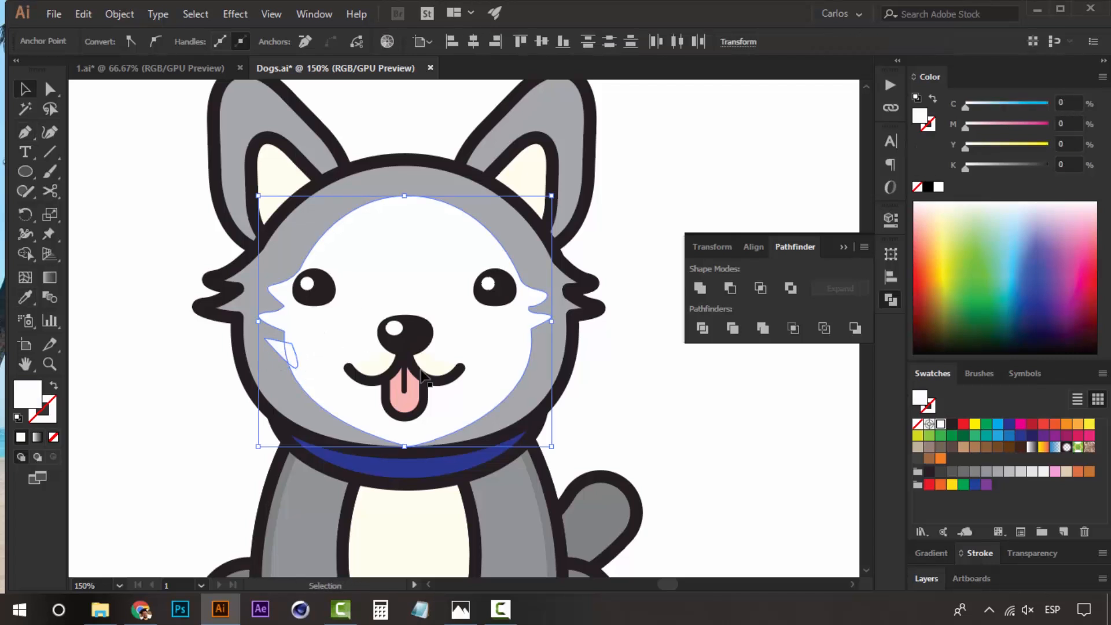
key(ctrl+shift+a)
click(281, 342)
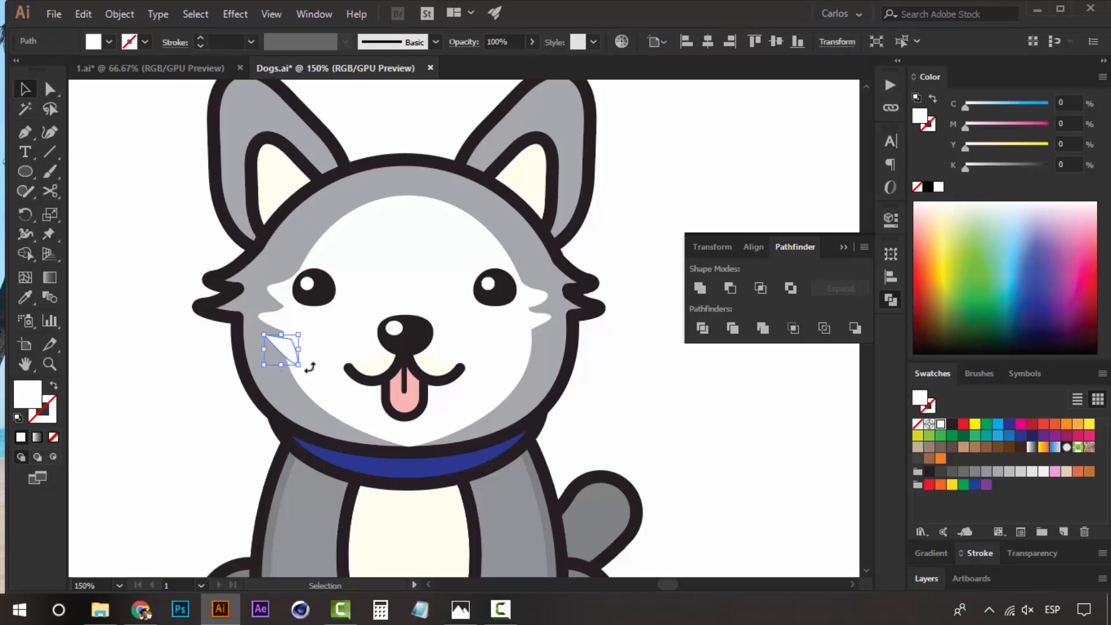
Step: Duplicate the white cheek tuft onto the right cheek and reflect the copy so it mirrors the left one
key(ctrl+shift+a)
drag(280, 350, 512, 349)
right_click(512, 349)
mouse_move(595, 251)
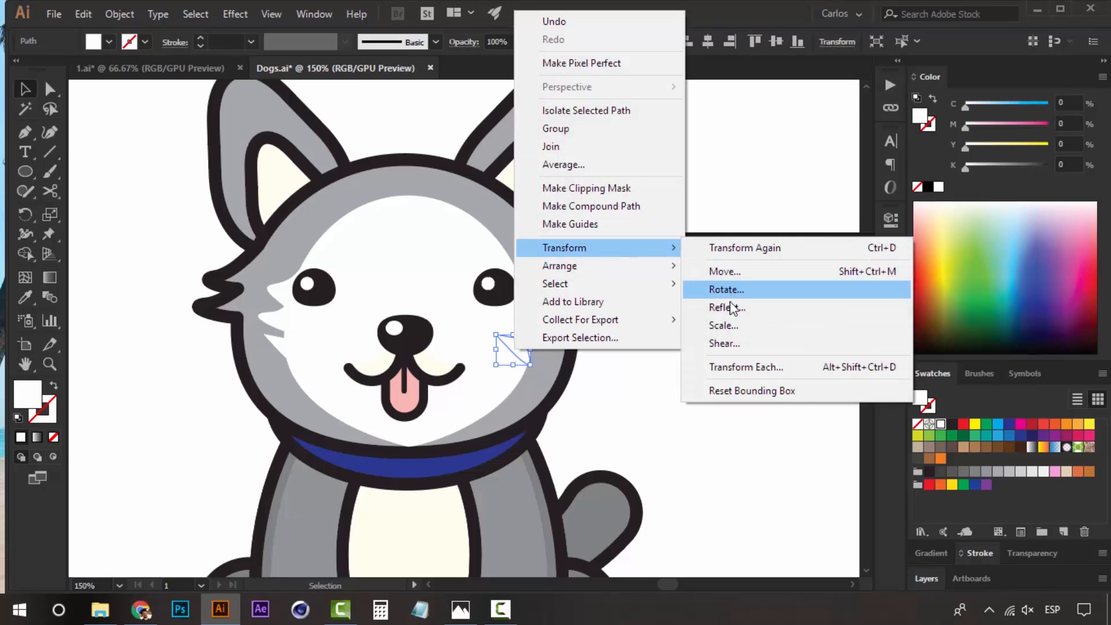
click(727, 307)
click(558, 407)
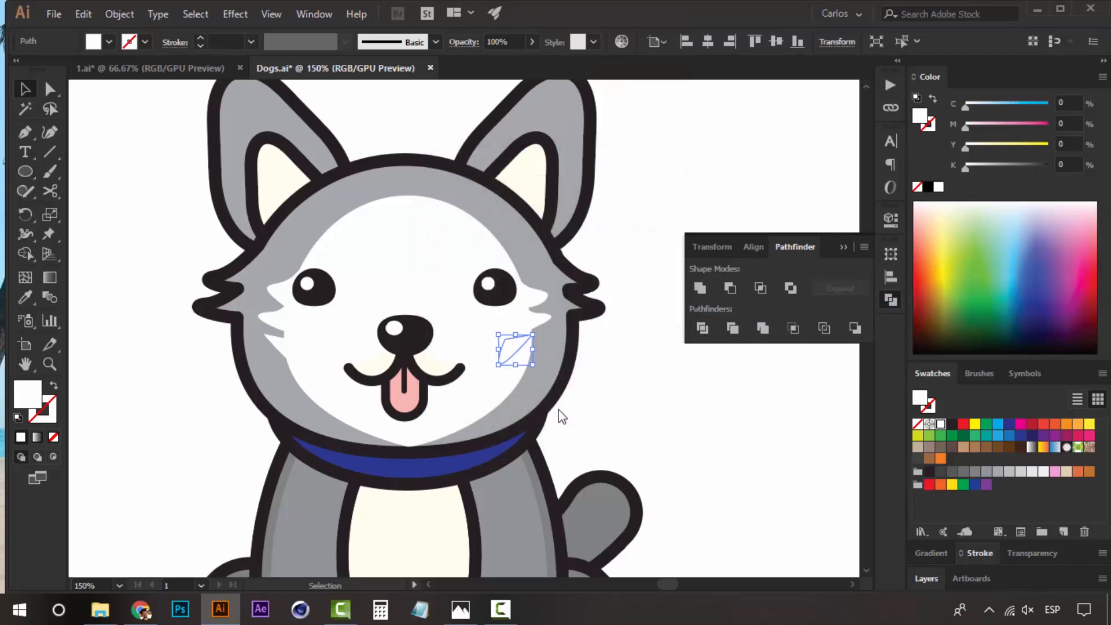
Step: Shift the mirrored tuft outward and slightly up so it sticks out of the white patch's right edge
key(Left)
key(Left)
key(Left)
key(Left)
key(Left)
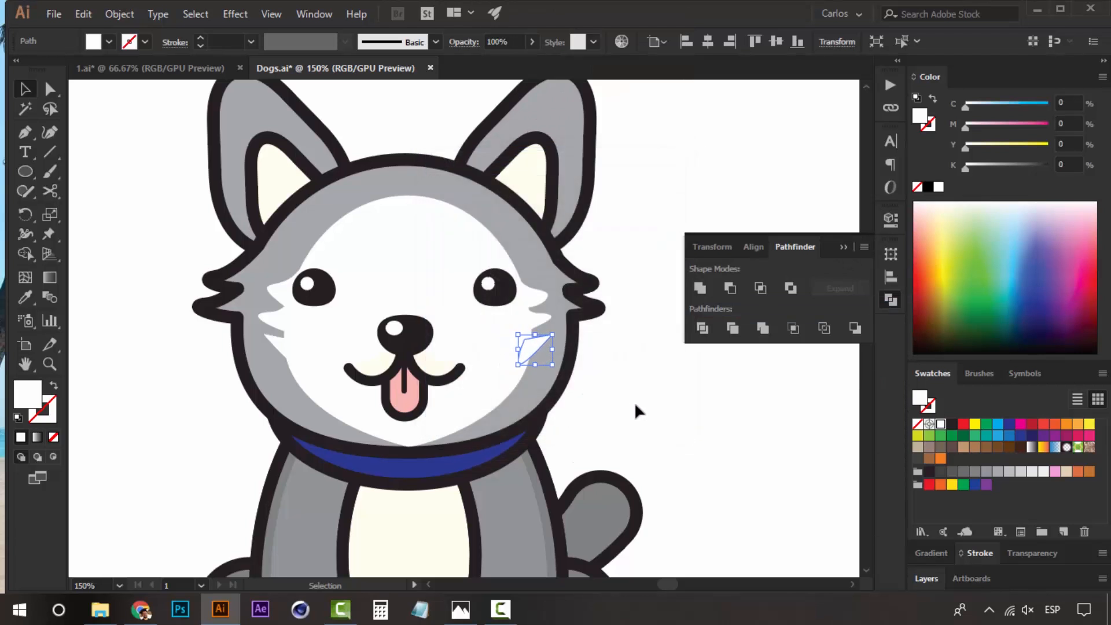
key(Up)
key(Up)
click(673, 407)
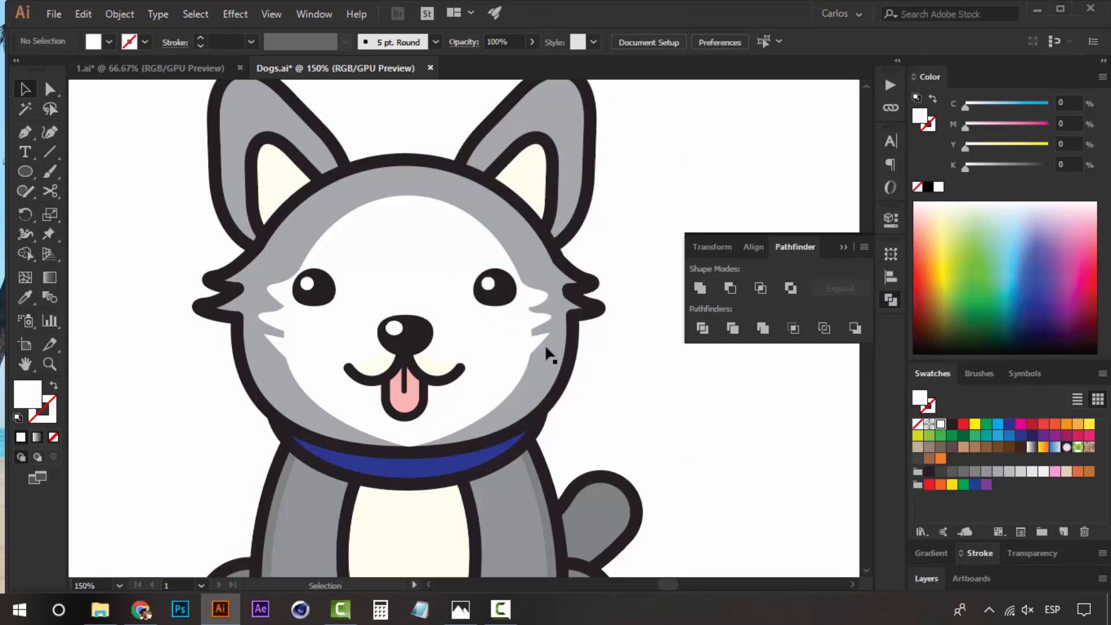
click(547, 350)
click(670, 408)
Step: Draw a narrow vertical ellipse on the forehead, from above the white patch to above the nose, and centre it on the face
drag(23, 175, 152, 209)
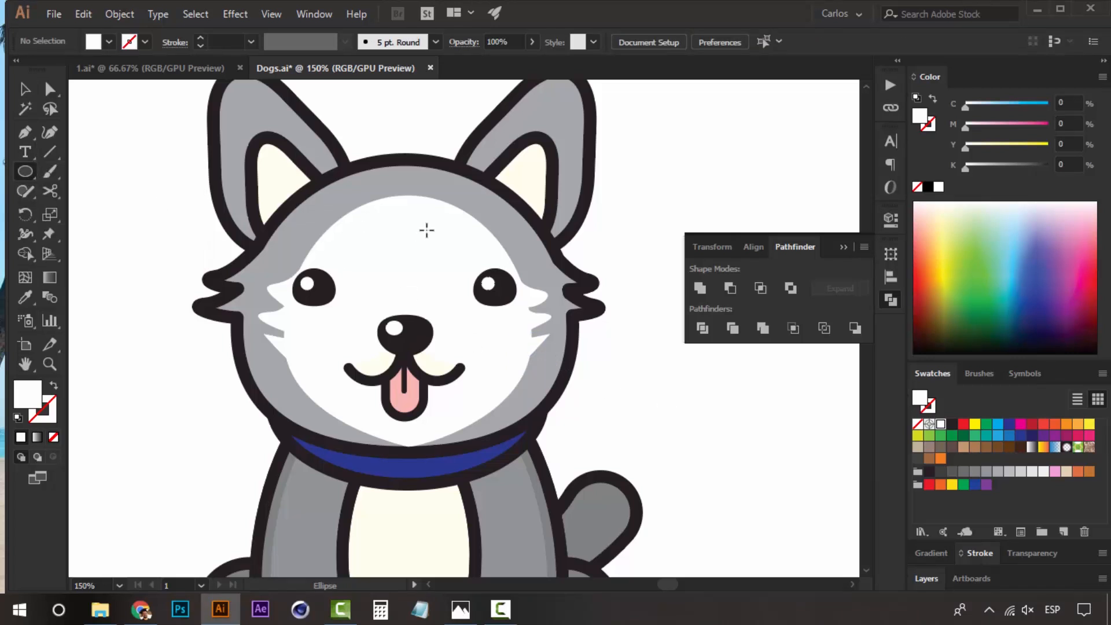
drag(397, 180, 426, 302)
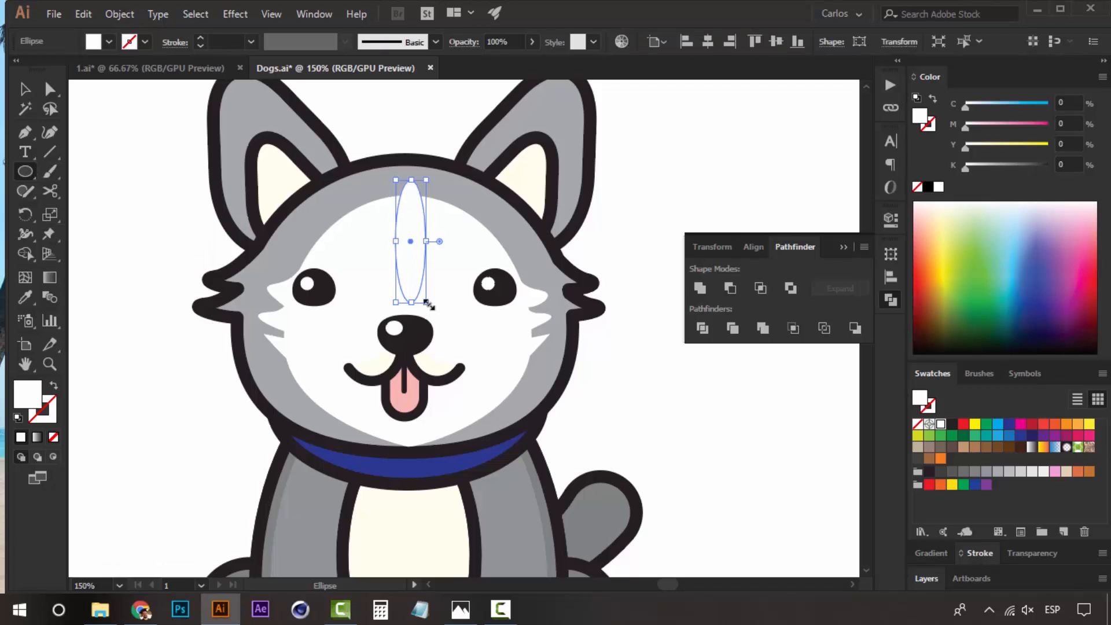
key(v)
key(Left)
key(Left)
key(Left)
key(Left)
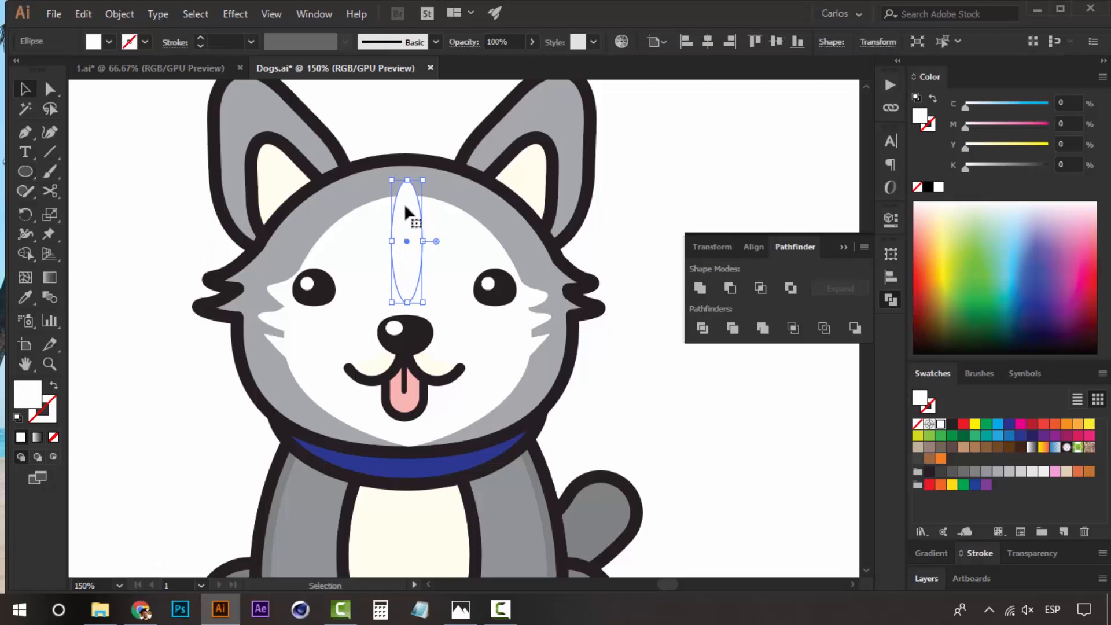
Step: Give the forehead ellipse the head's grey fill and remove its stroke
key(i)
click(504, 212)
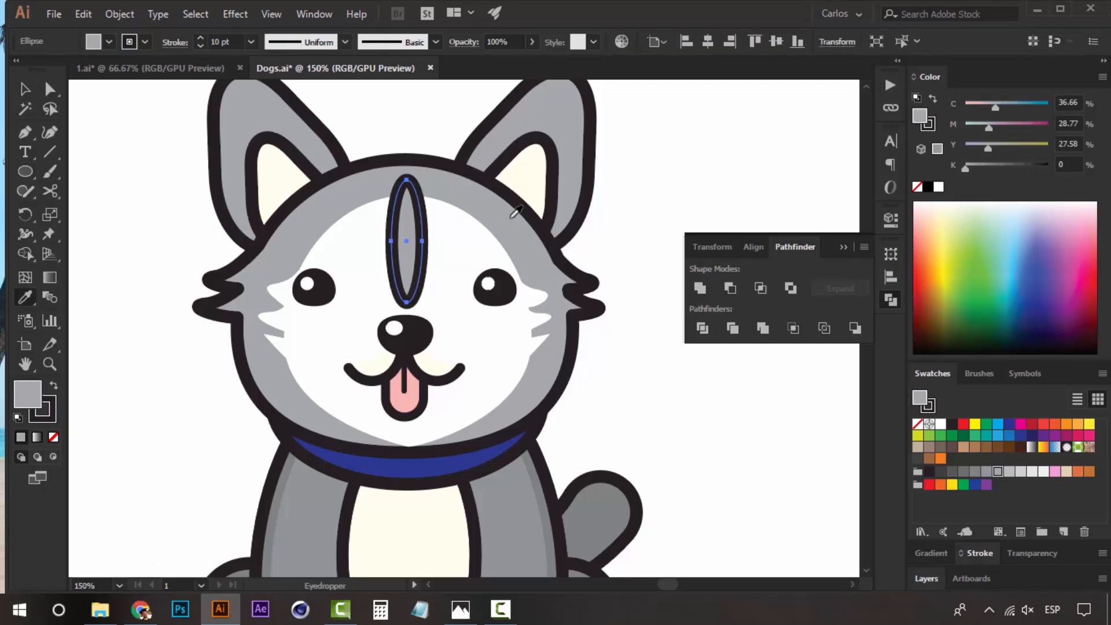
click(934, 124)
key(slash)
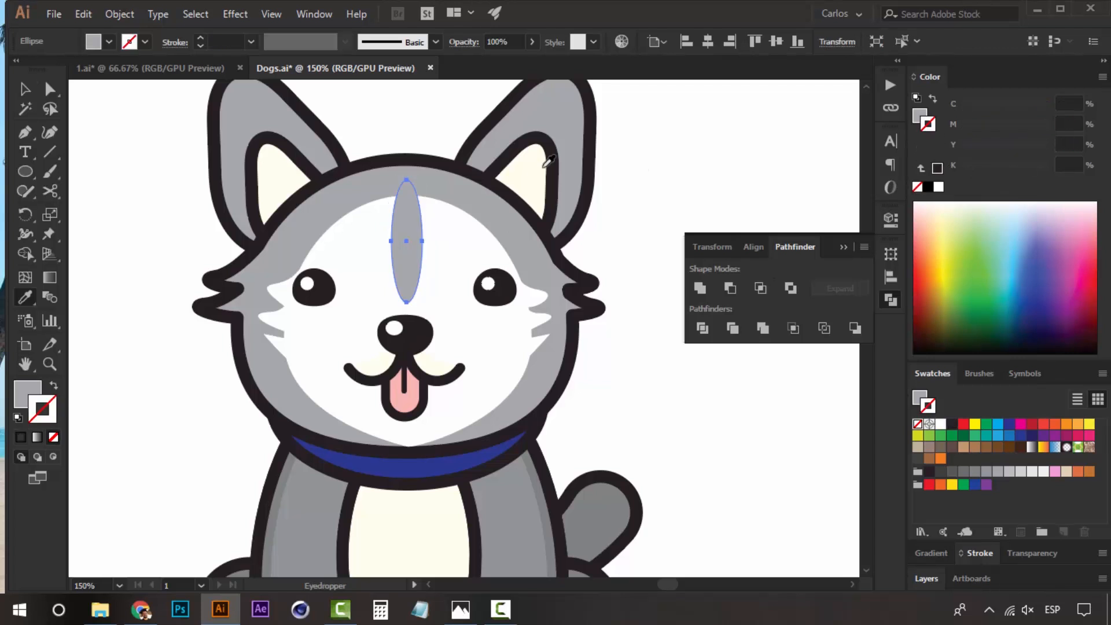
key(v)
Step: Widen the grey forehead ellipse slightly and evenly on both sides
click(672, 183)
scroll(528, 236, up, 1)
click(412, 258)
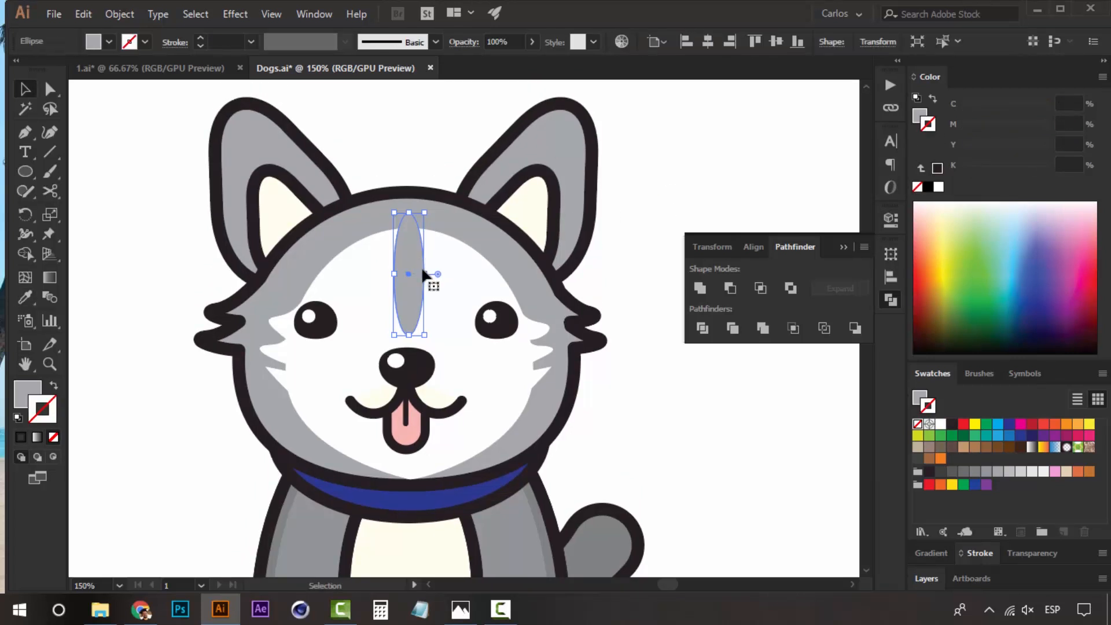
click(587, 220)
click(421, 279)
drag(425, 273, 431, 273)
click(589, 200)
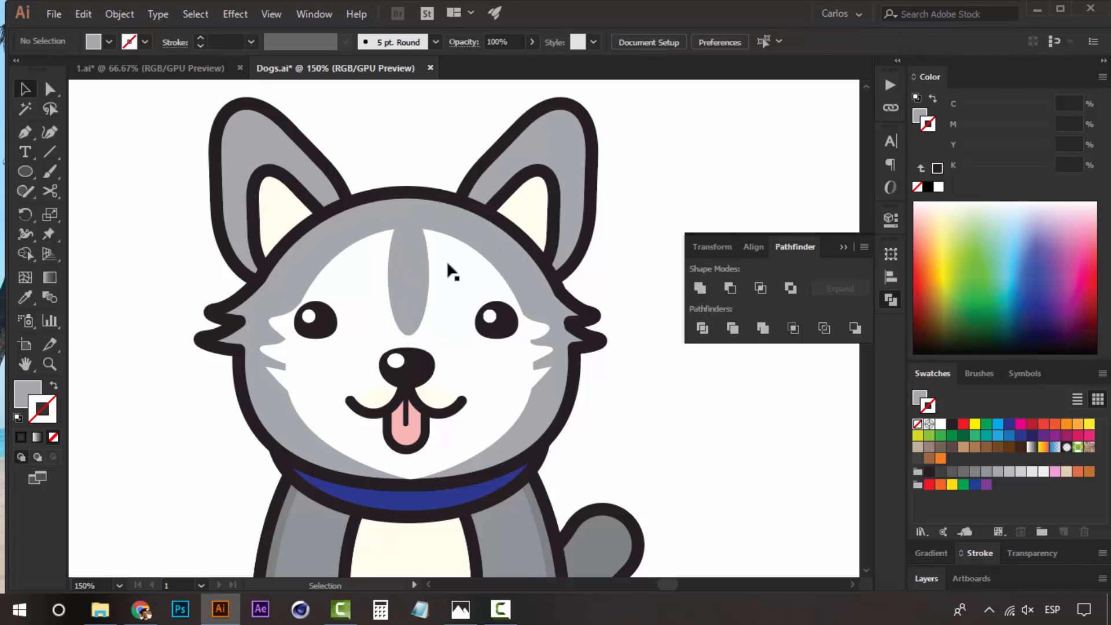
Step: Make a smaller copy of the grey forehead ellipse at its centre and fill the copy white
click(416, 274)
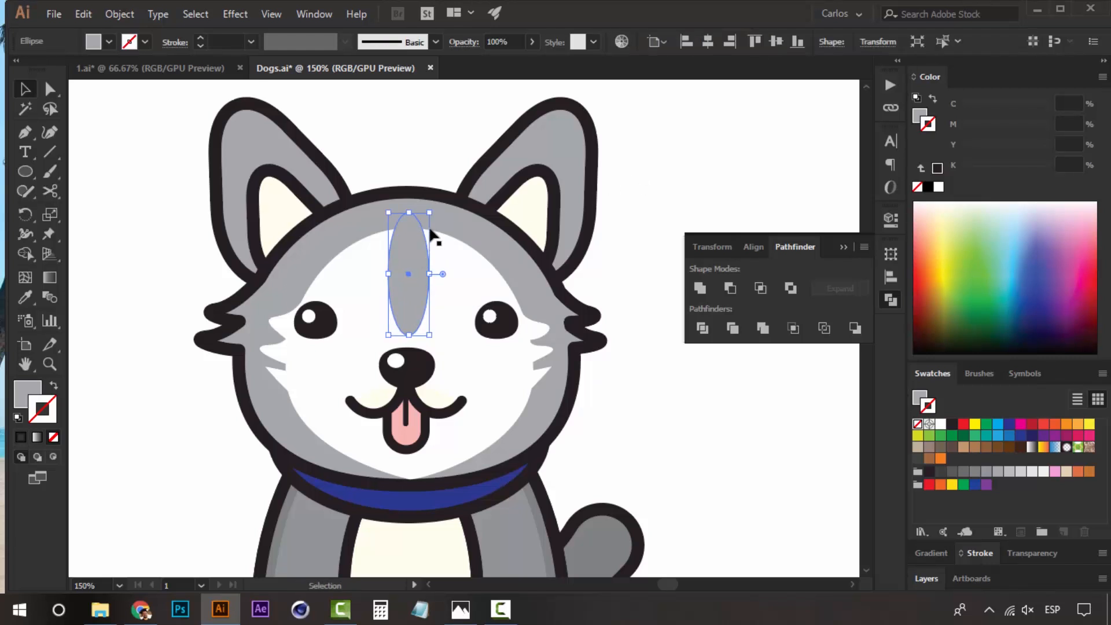
drag(427, 212, 421, 239)
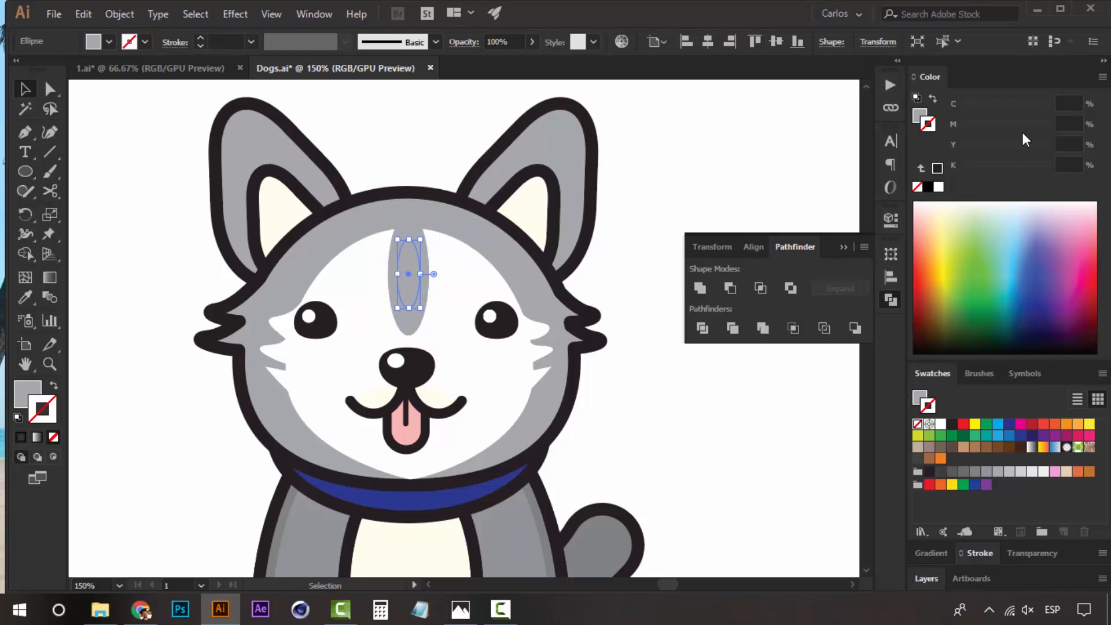
click(922, 115)
click(938, 187)
Step: Move the small white ellipse straight down past the grey stripe's lower end so the stripe splits into two points
key(Down)
key(Down)
key(Down)
key(Down)
key(Down)
key(Down)
key(Down)
key(Down)
key(Down)
key(Down)
key(Down)
key(Down)
key(Down)
key(Down)
key(Down)
key(Down)
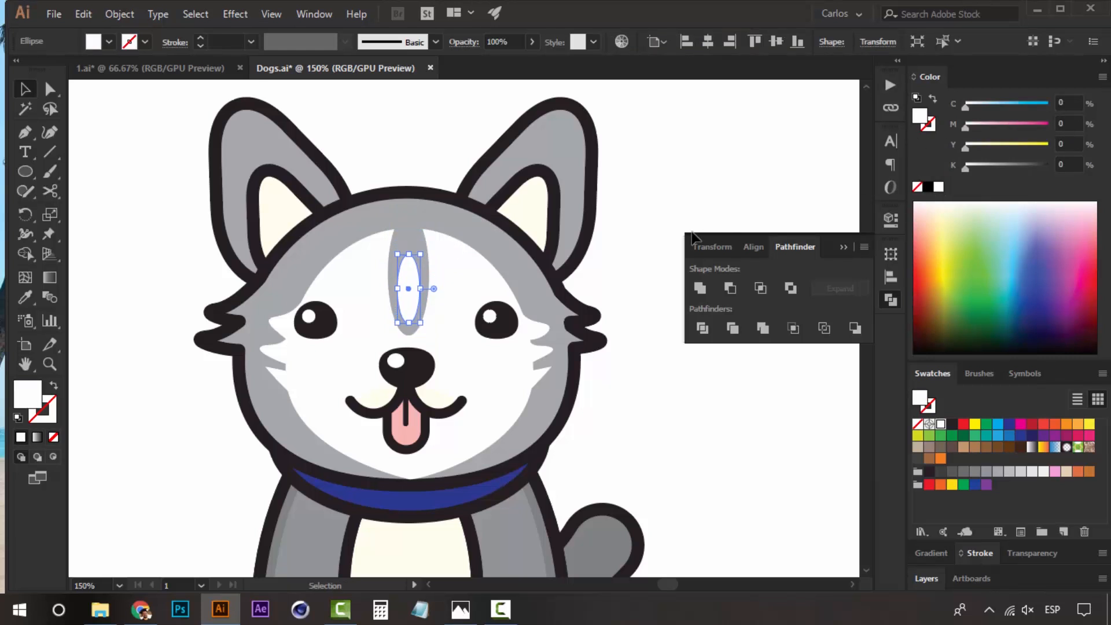
key(Down)
key(Down)
key(Down)
key(Down)
key(Down)
key(Down)
key(Down)
key(Down)
key(Down)
key(Down)
key(Down)
key(Down)
key(Down)
key(Down)
key(Down)
key(Down)
key(Down)
key(Down)
key(Down)
key(Down)
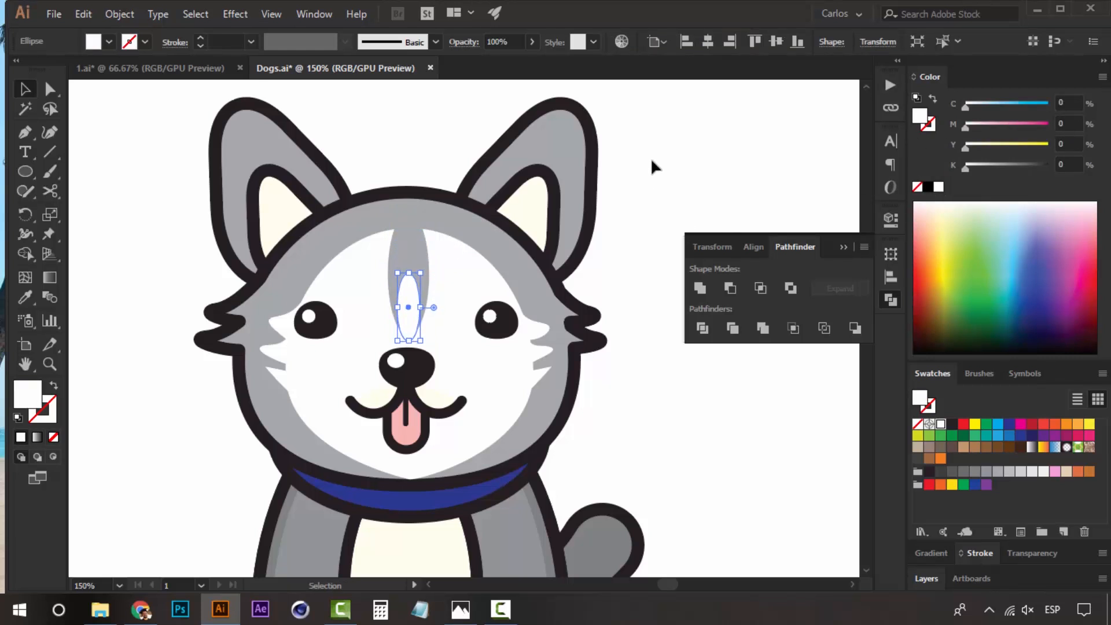
click(652, 161)
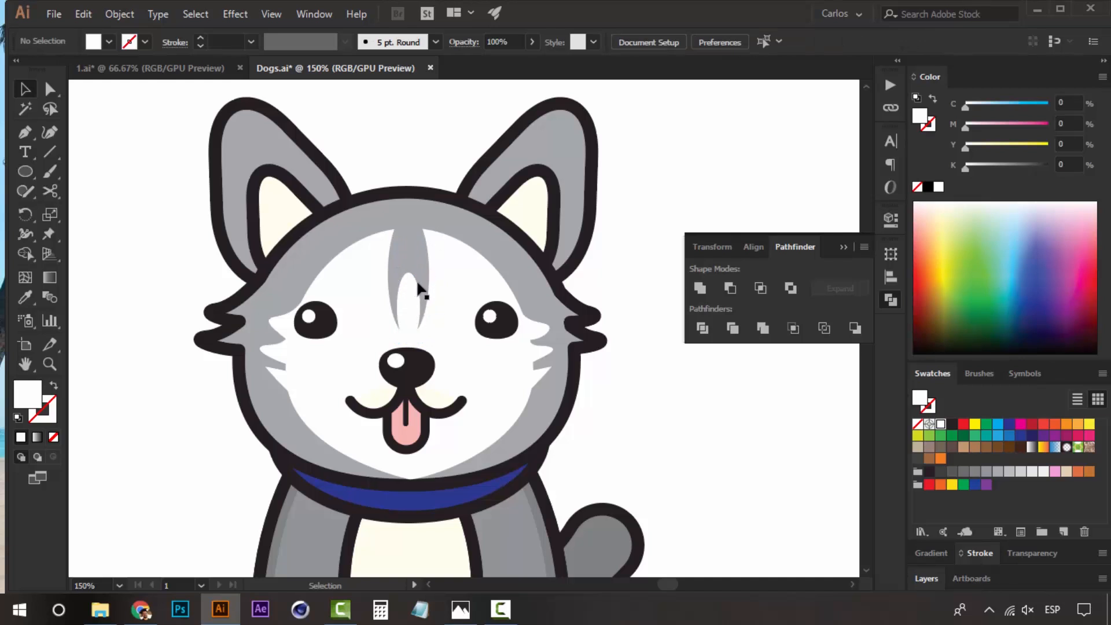
Step: Check the husky reference photo and recolour both black eye shapes light blue (C 70.68, M 15.93, Y 0, K 0)
click(462, 609)
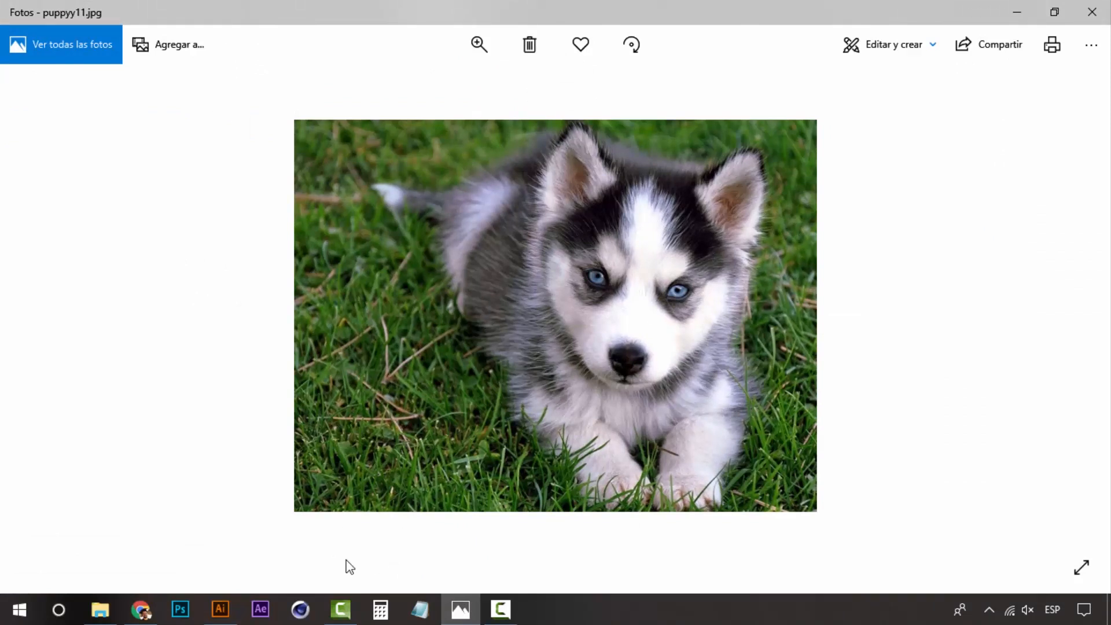
click(461, 610)
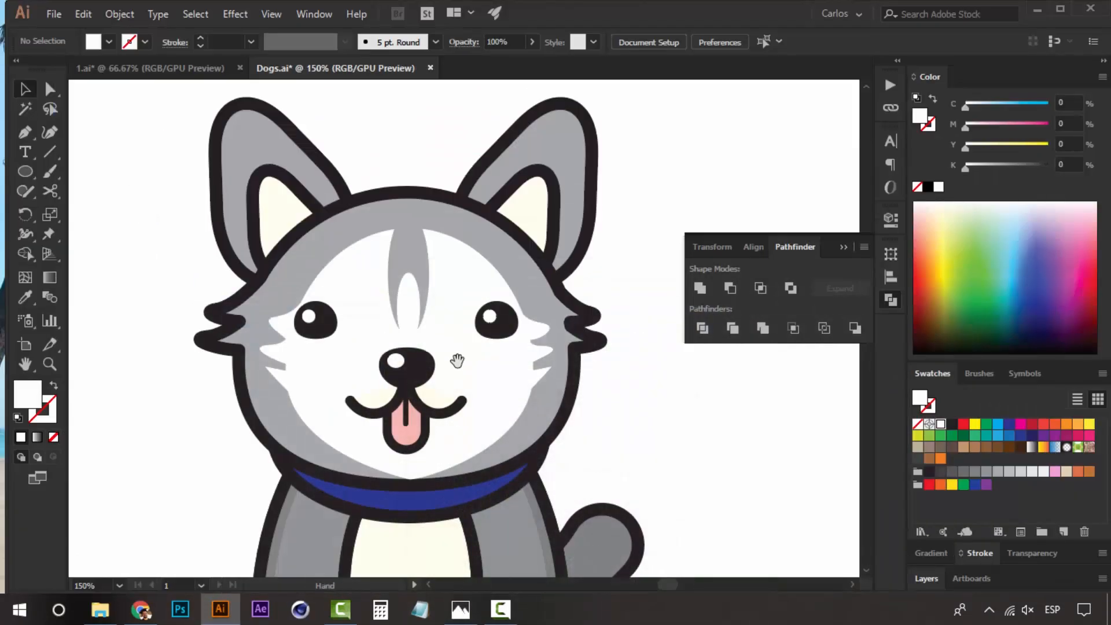
click(412, 354)
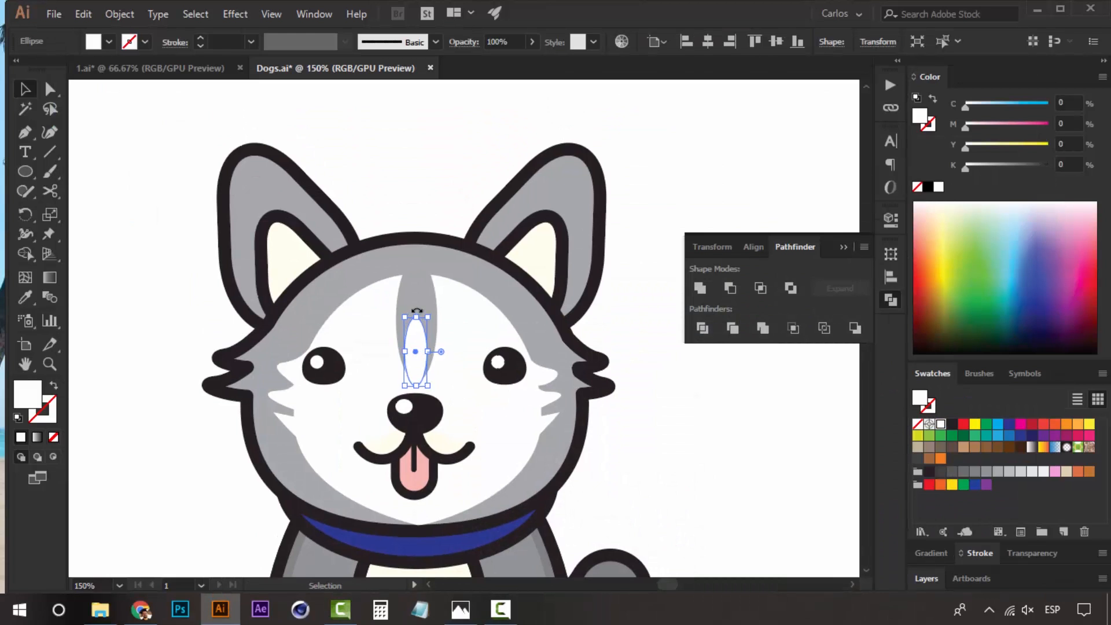
click(450, 300)
click(627, 213)
drag(601, 367, 603, 292)
drag(524, 364, 532, 389)
key(a)
click(524, 317)
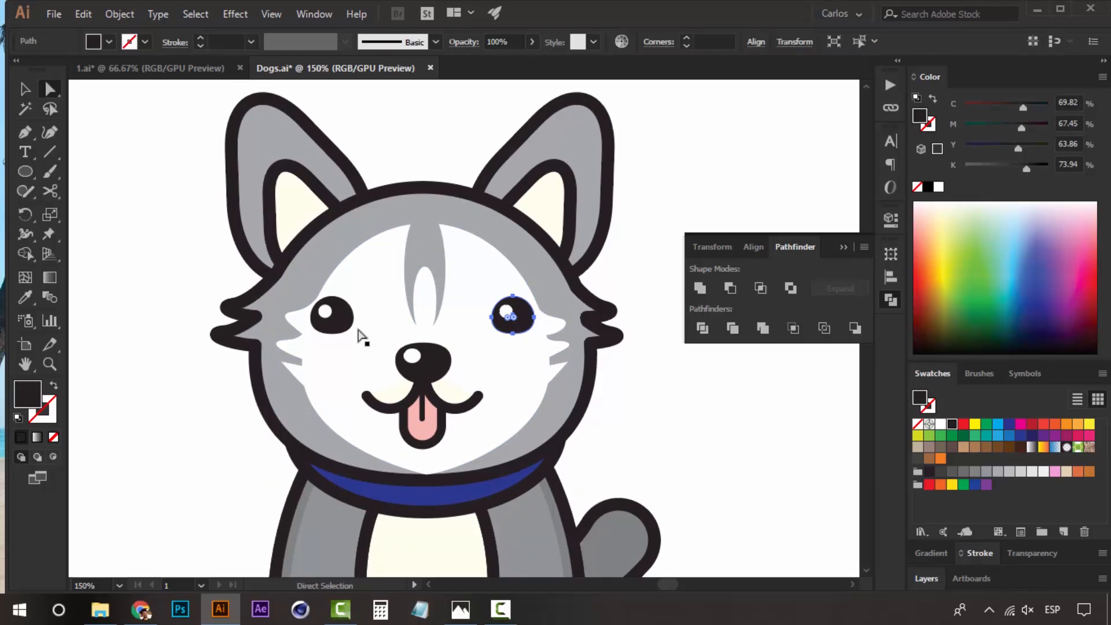
shift+click(342, 329)
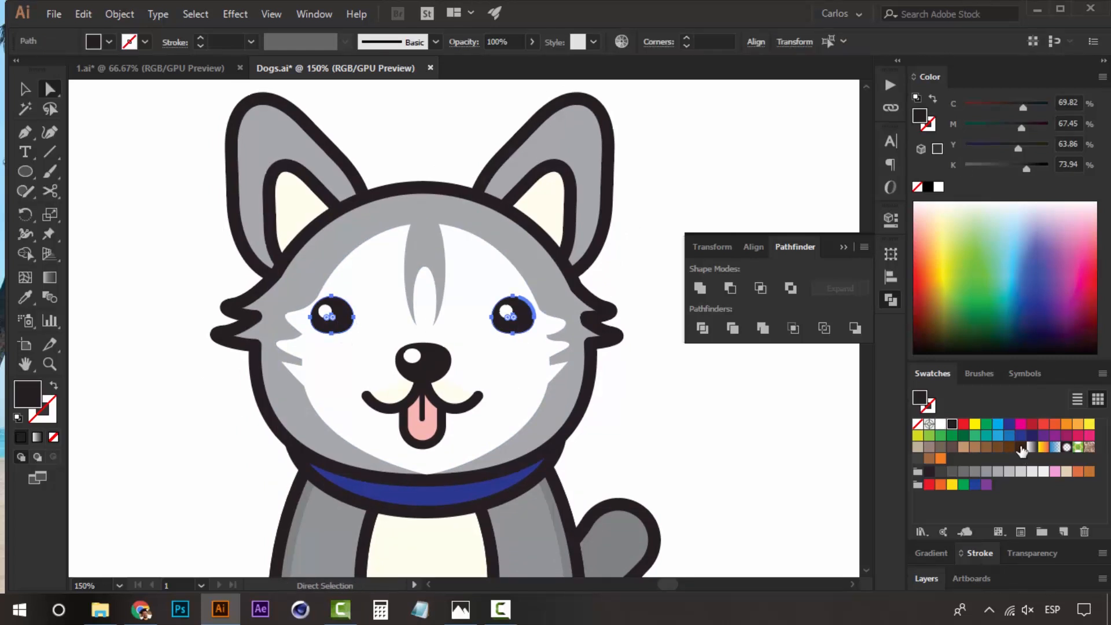
click(1002, 440)
click(697, 453)
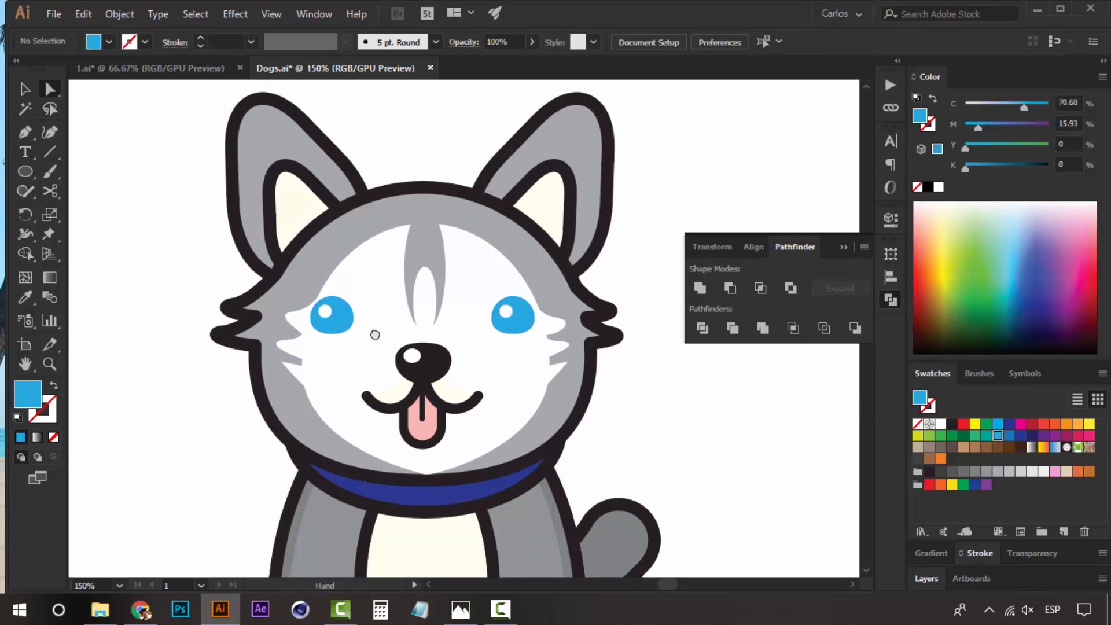
Step: Change the cream fill of the mouth lines to pure white
drag(419, 376, 425, 317)
click(470, 346)
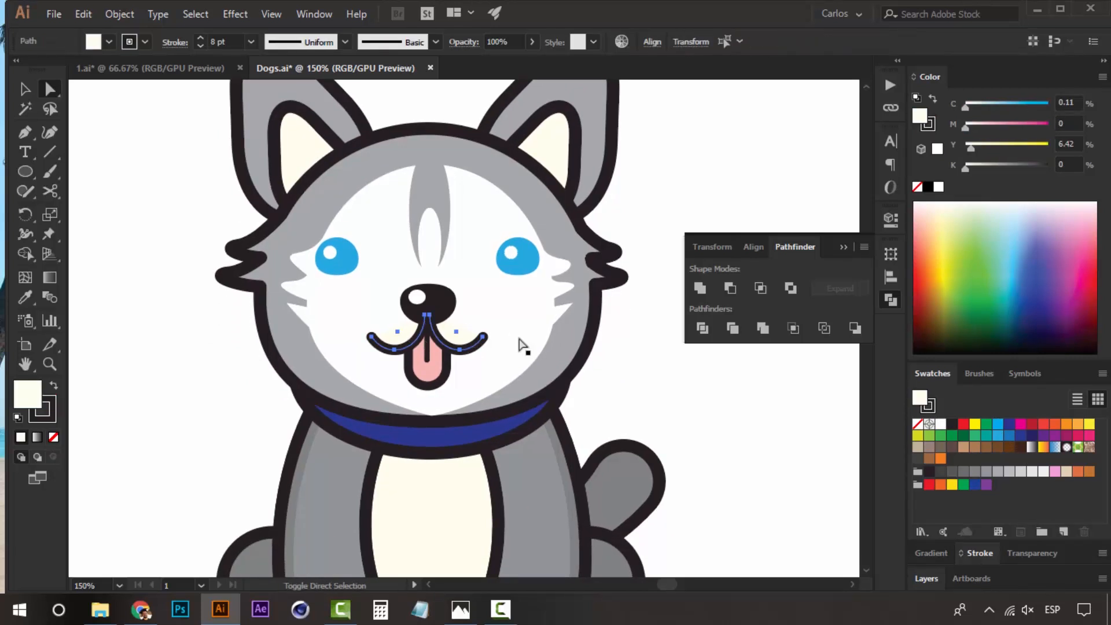
click(939, 186)
click(648, 412)
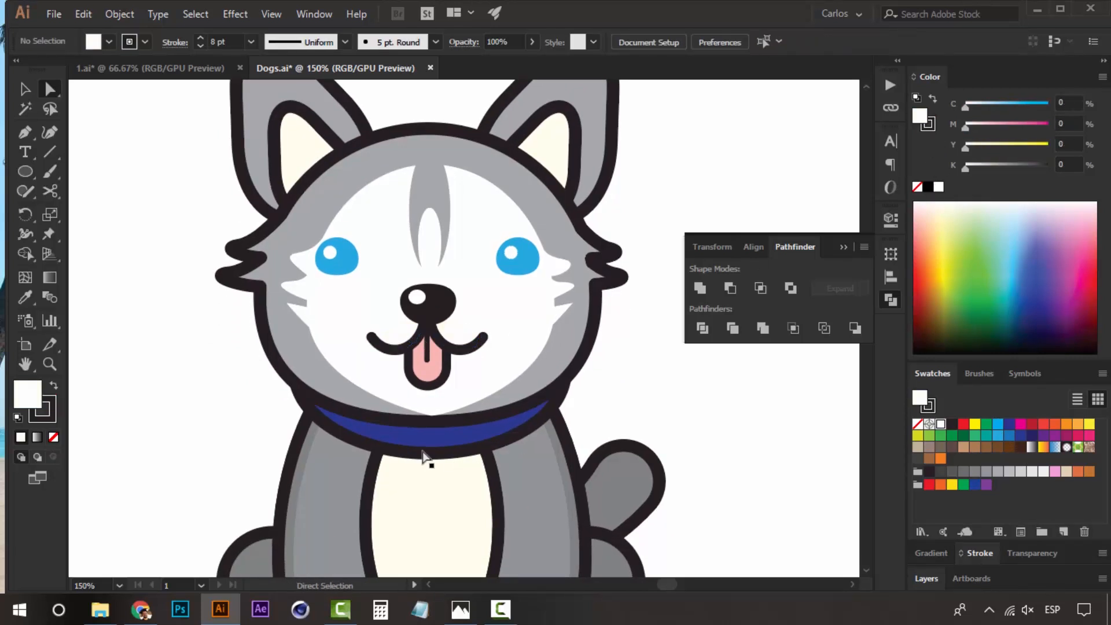
Step: Recolour the blue collar light orange (C 0.22, M 35.41, Y 84.48, K 0)
click(435, 445)
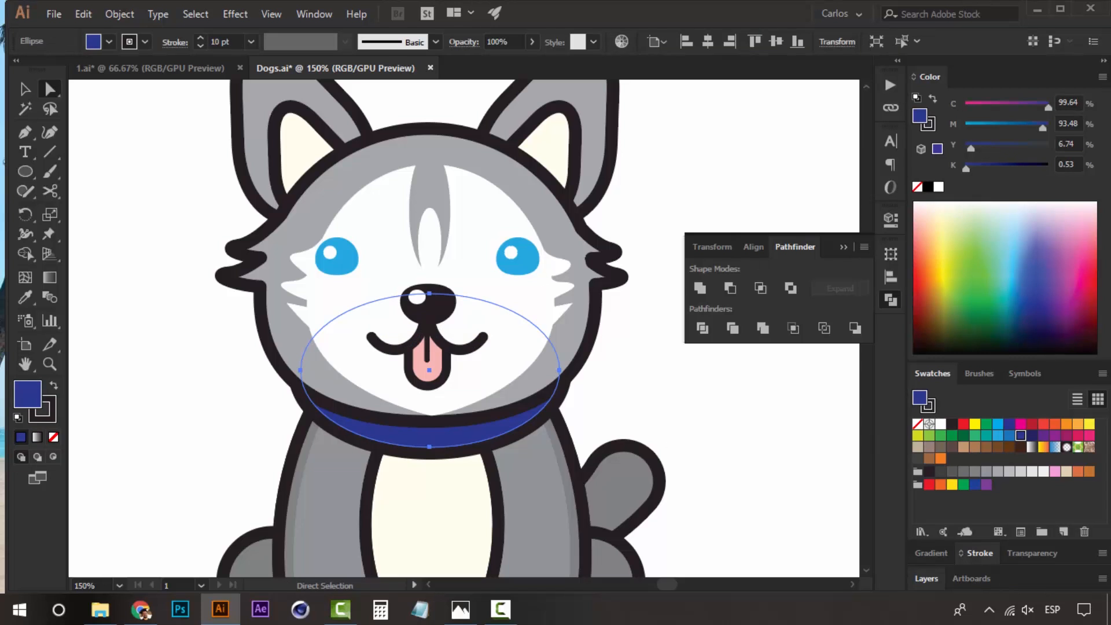
click(1078, 424)
click(608, 397)
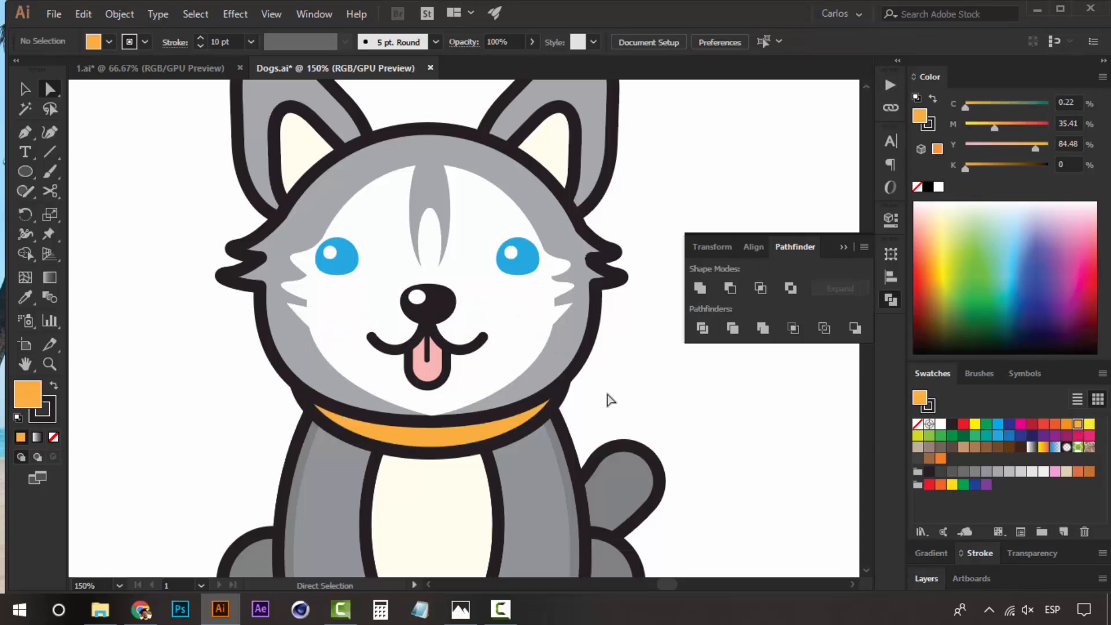
Step: Move both eye groups inward so they sit closer together on either side of the forehead stripe
key(z)
alt+click(464, 323)
alt+click(465, 324)
click(466, 322)
click(466, 322)
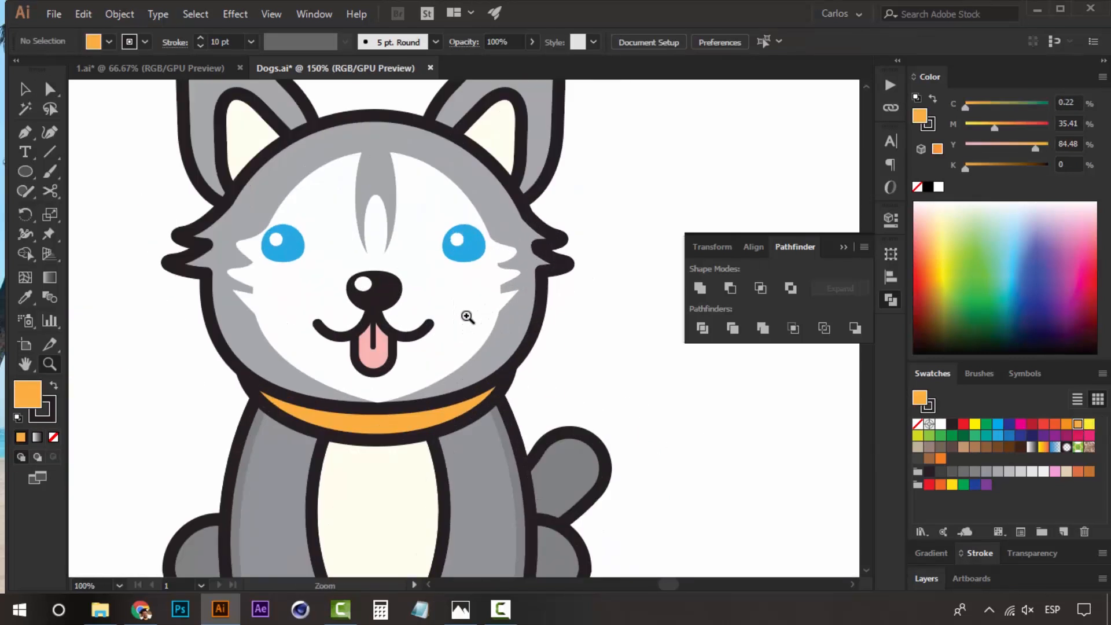
key(v)
click(458, 253)
click(283, 248)
drag(284, 247, 306, 253)
drag(463, 251, 448, 250)
click(625, 183)
click(298, 238)
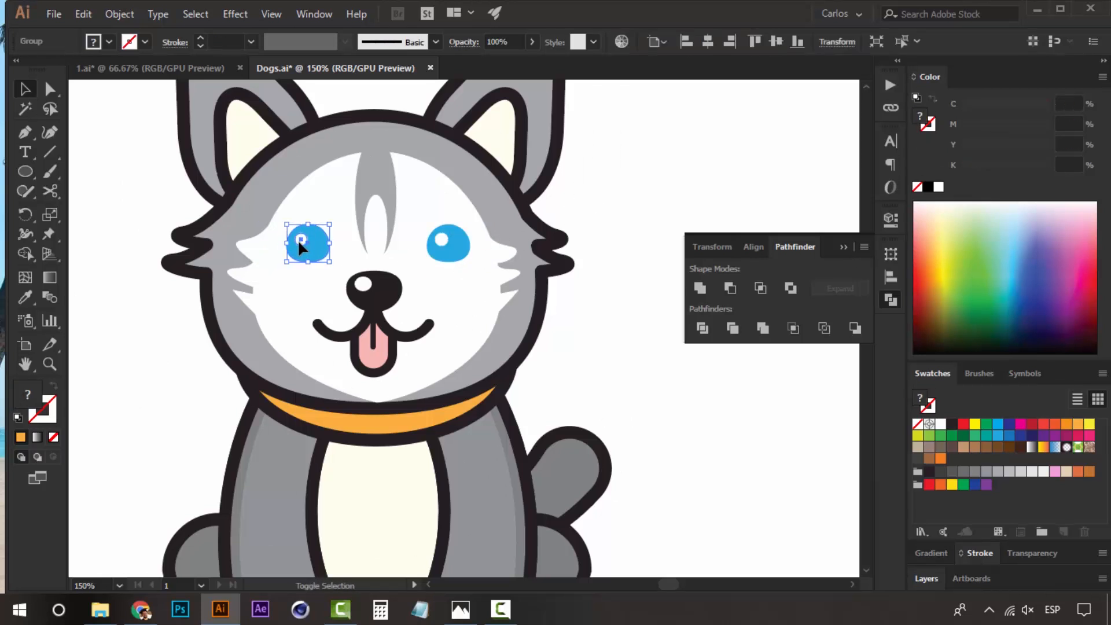
click(613, 183)
Step: Move both of the husky's ears, including their inner shapes, slightly down towards the head
key(z)
alt+click(491, 297)
alt+click(492, 297)
alt+click(491, 297)
click(466, 375)
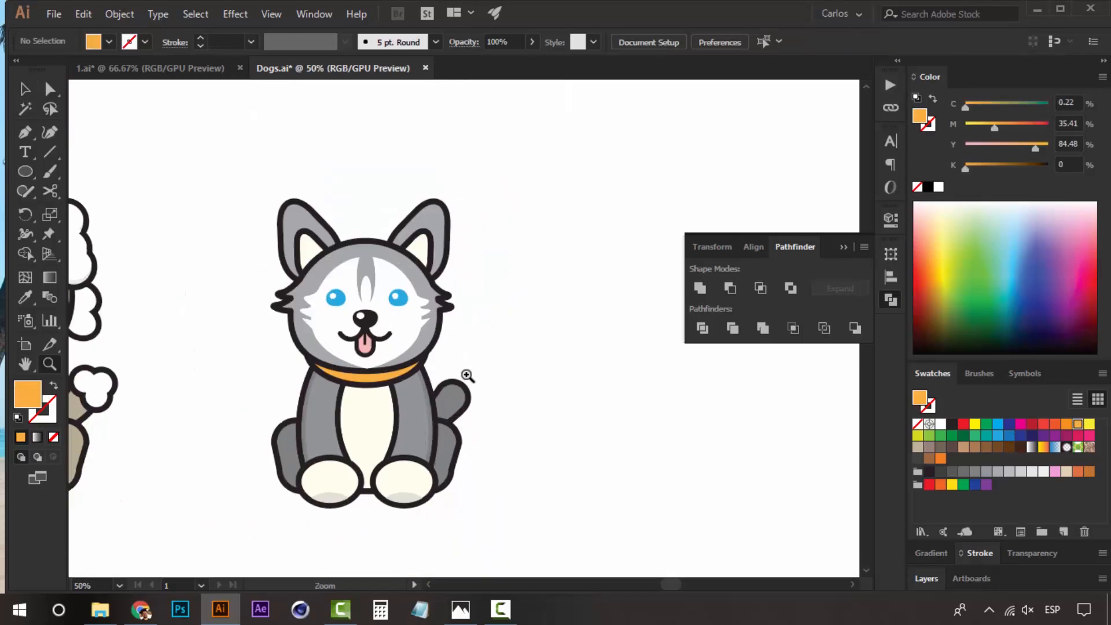
drag(400, 387, 462, 355)
key(a)
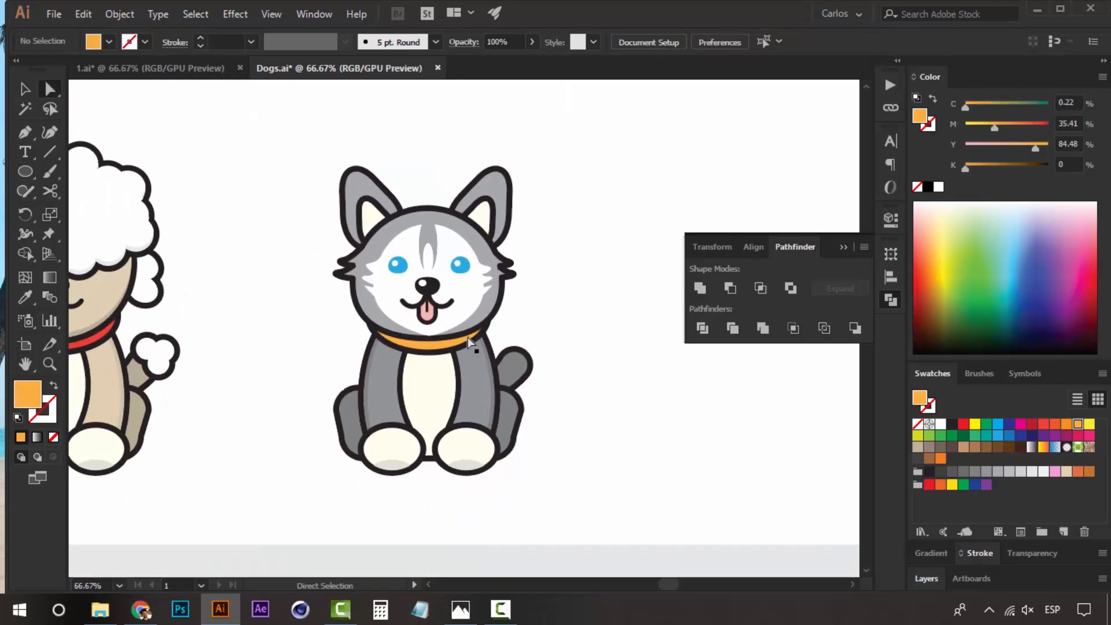
click(502, 220)
shift+click(369, 199)
key(v)
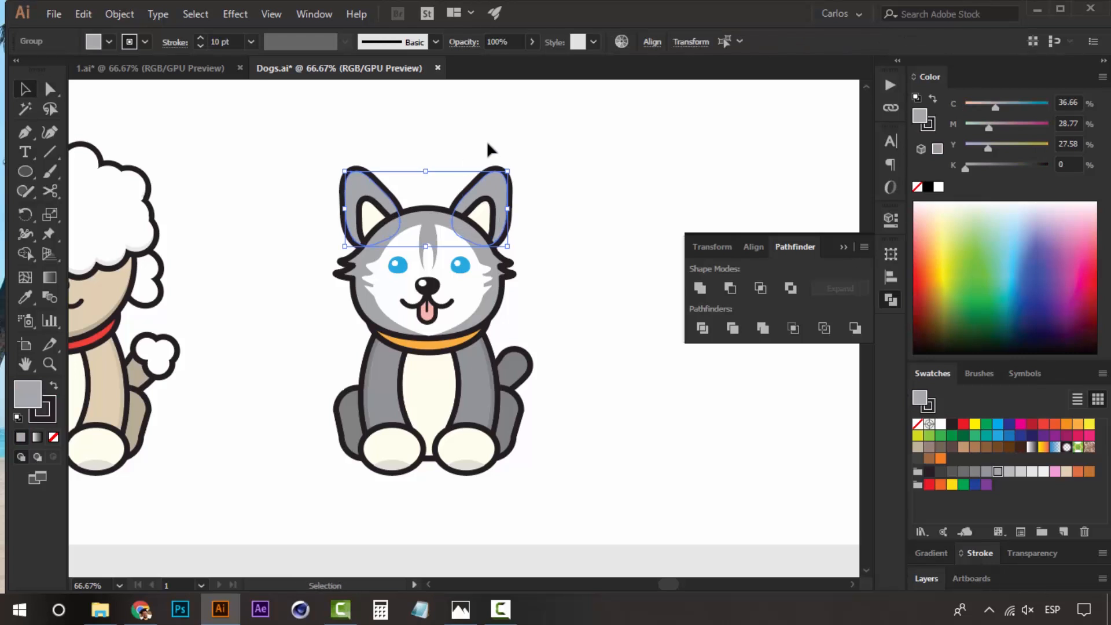
drag(483, 191, 483, 185)
key(Down)
key(Down)
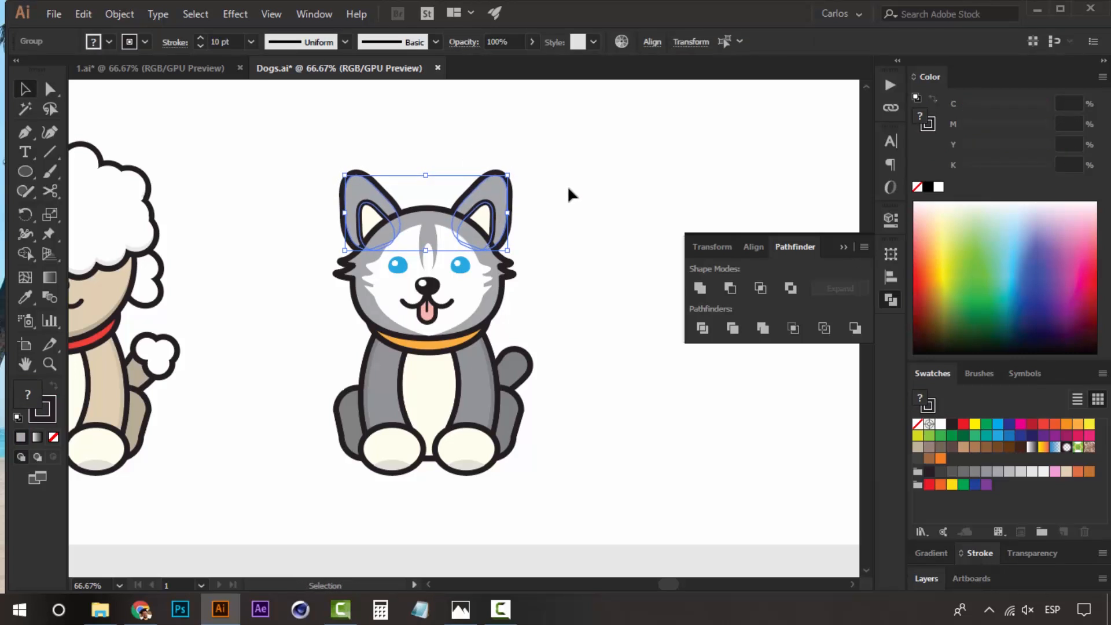
click(568, 194)
Step: Change the cream fill of the husky's inner ears and chest to pure white
key(a)
click(482, 219)
shift+click(385, 223)
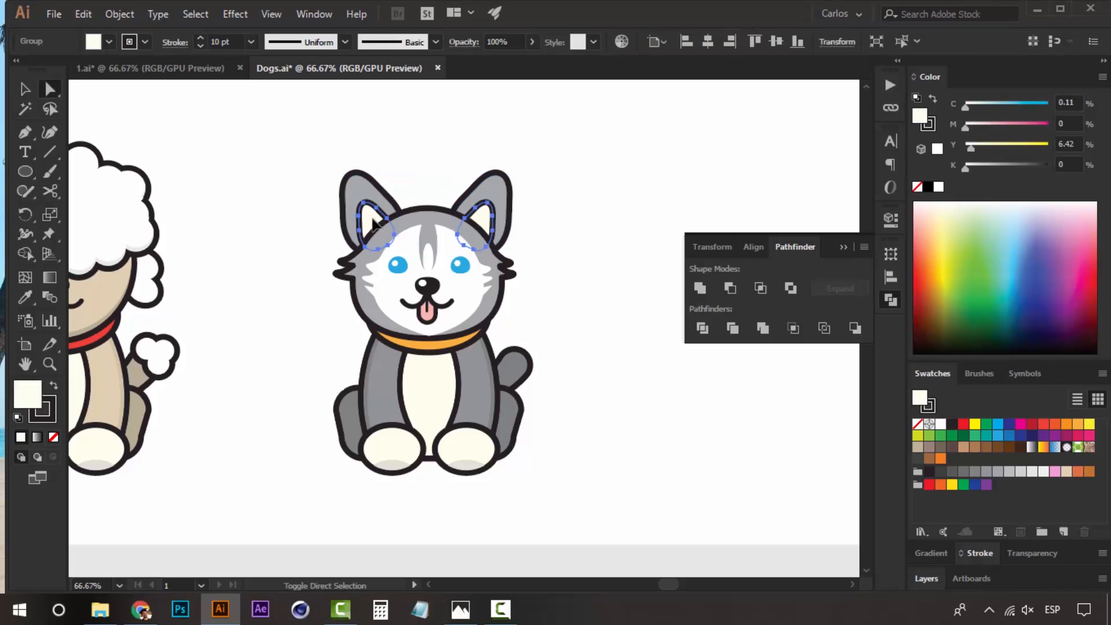
click(608, 253)
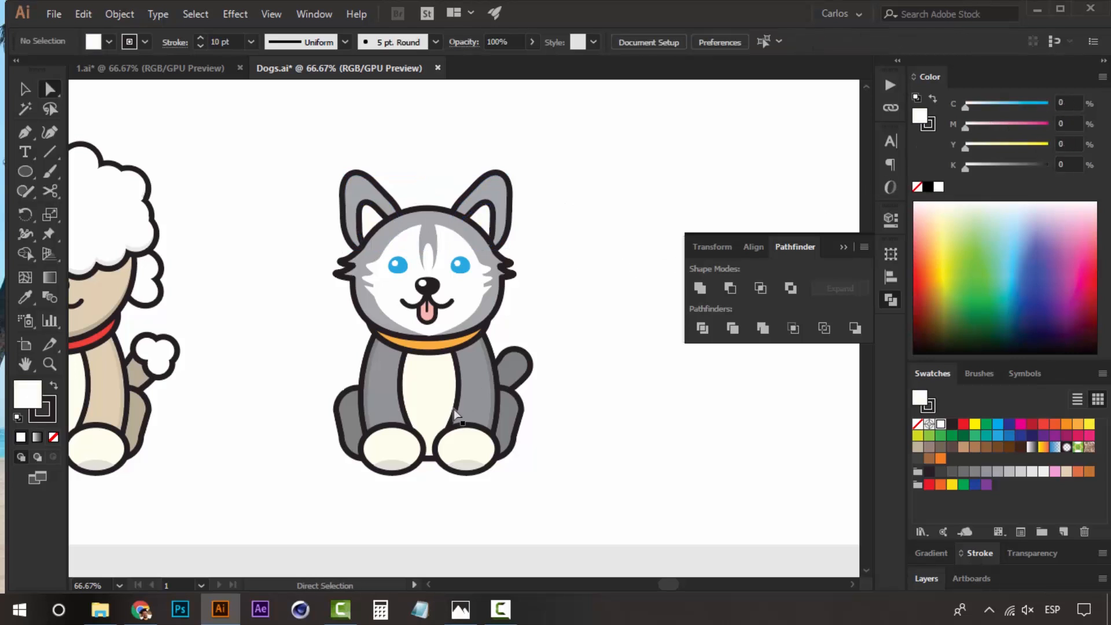
click(454, 408)
click(939, 186)
click(611, 330)
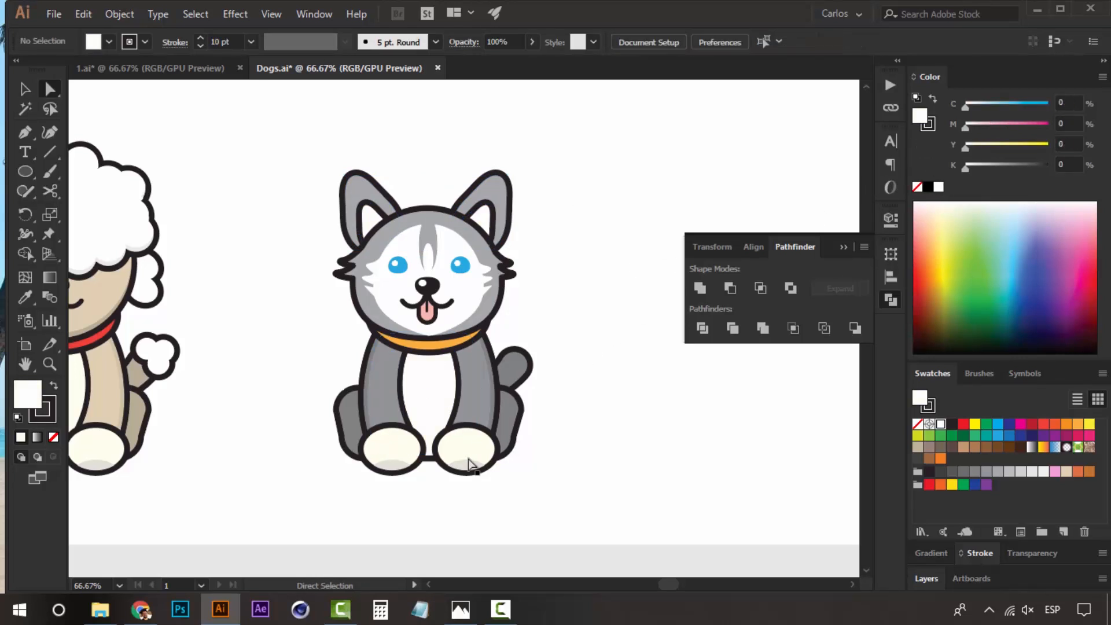
Step: Change the cream fill of both front paws of the husky to pure white
click(466, 454)
shift+click(397, 445)
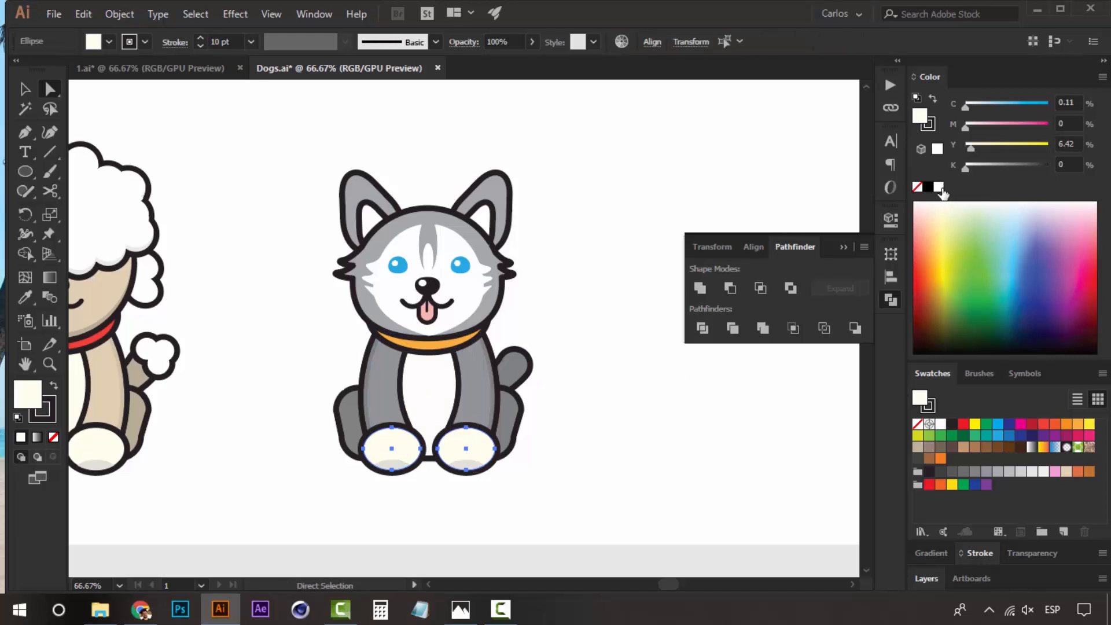
click(939, 186)
click(612, 382)
key(v)
Step: Move the whole finished husky sideways so it sits closer to the poodle in the row
scroll(551, 298, up, 2)
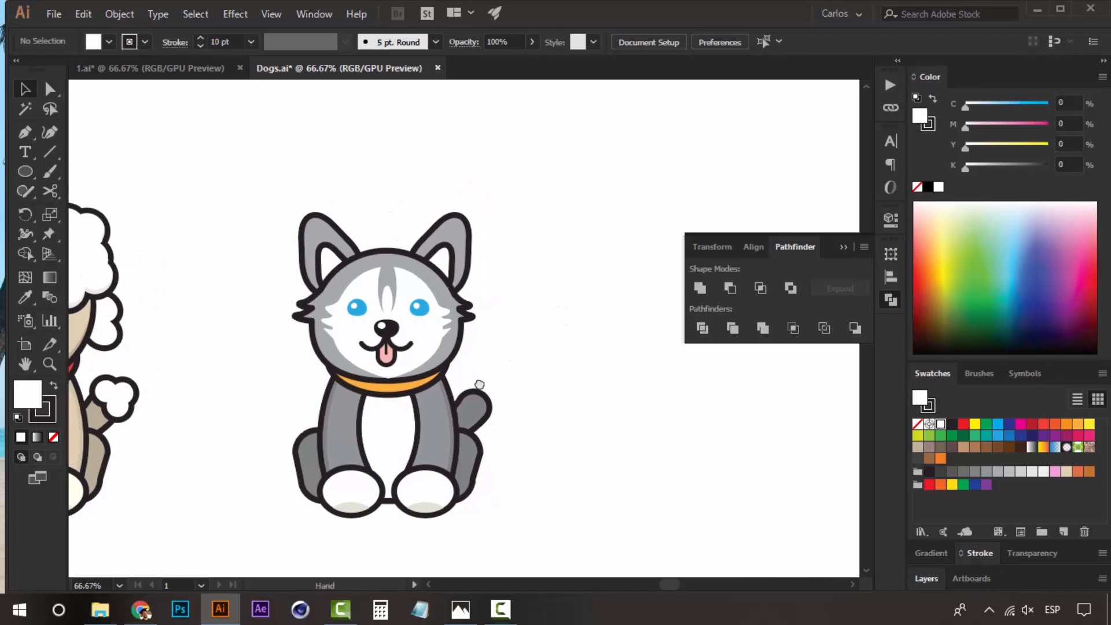
scroll(450, 364, down, 3)
scroll(438, 347, up, 1)
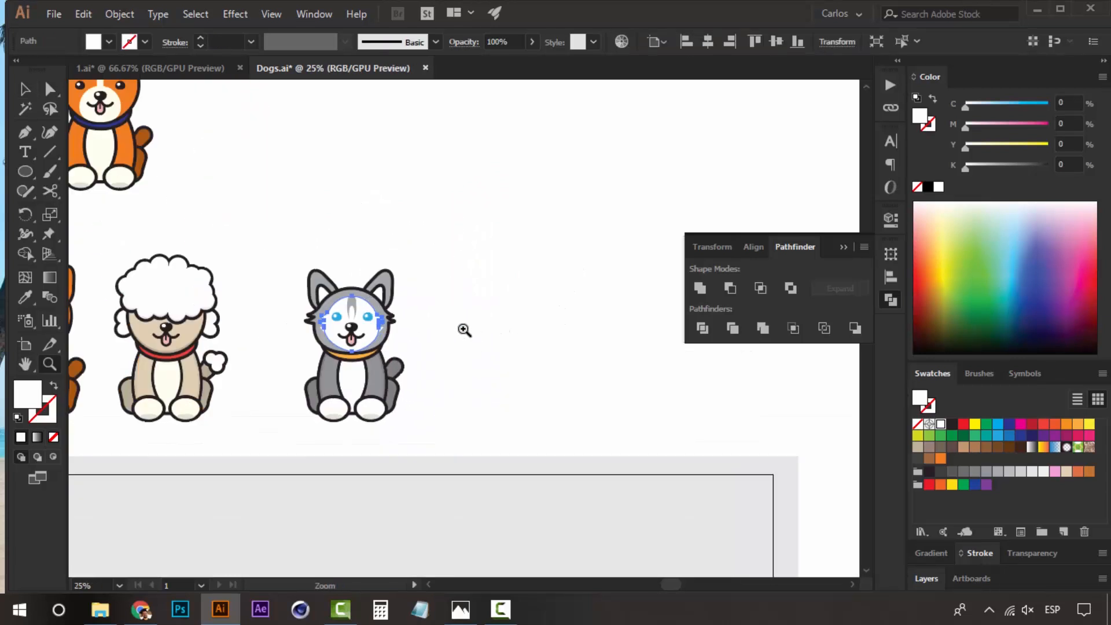
drag(464, 327, 526, 335)
click(474, 337)
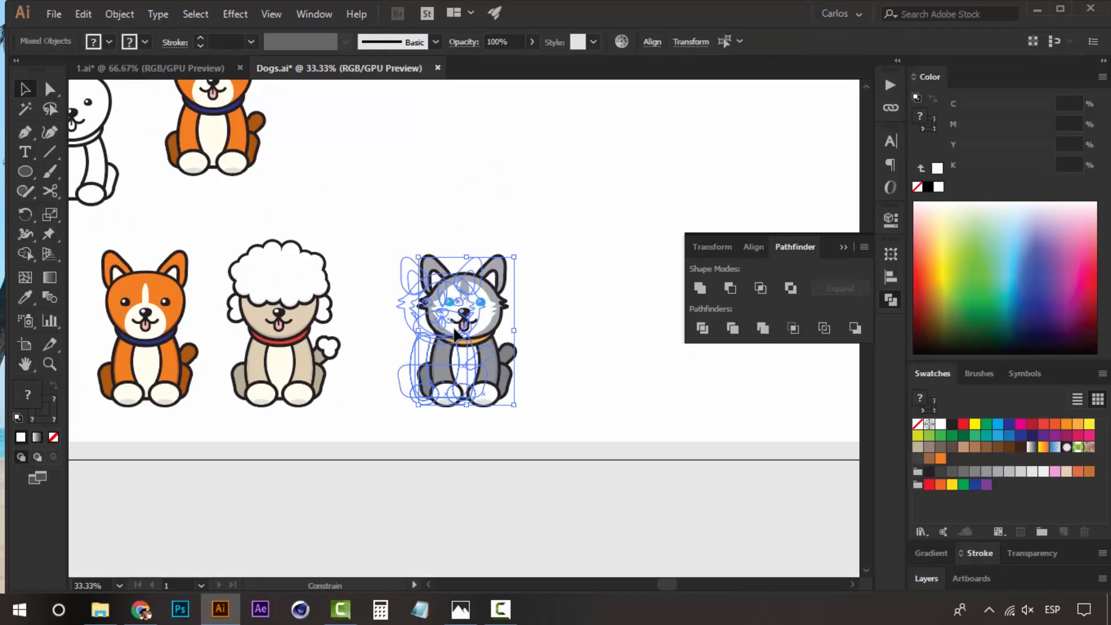
Step: Switch to the photo viewer and examine the Saint Bernard puppy photo that follows the husky reference
click(461, 610)
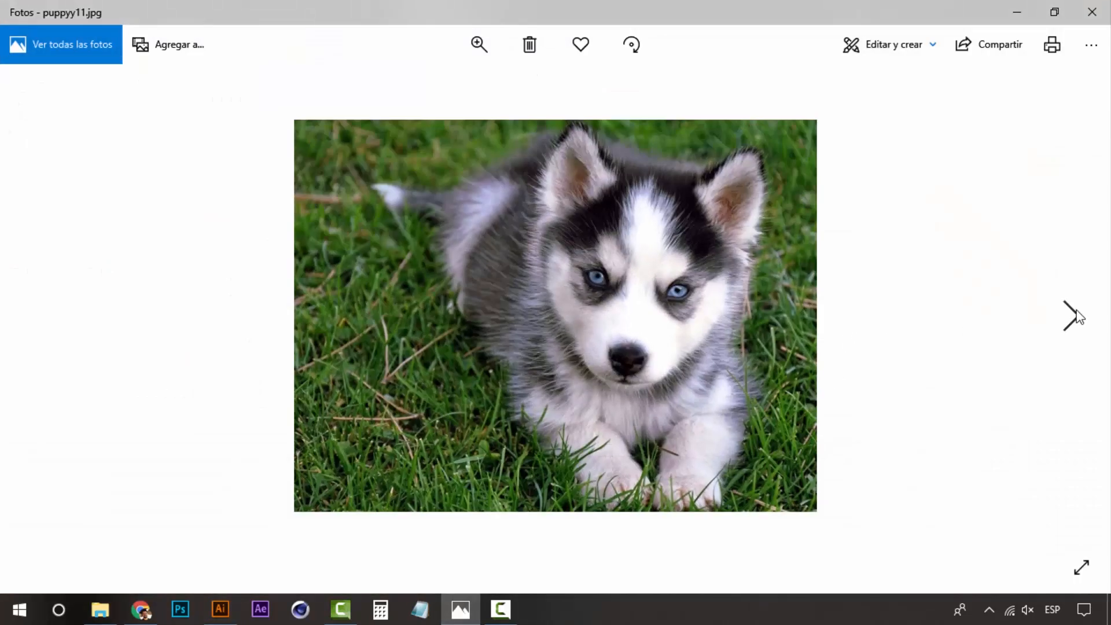
click(1074, 316)
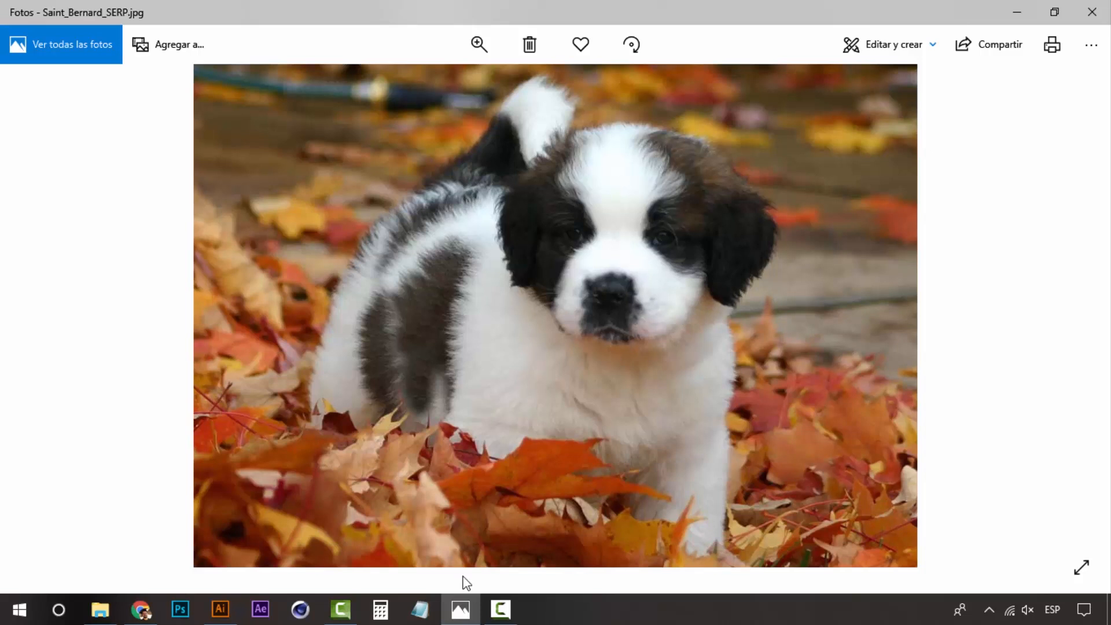
click(466, 611)
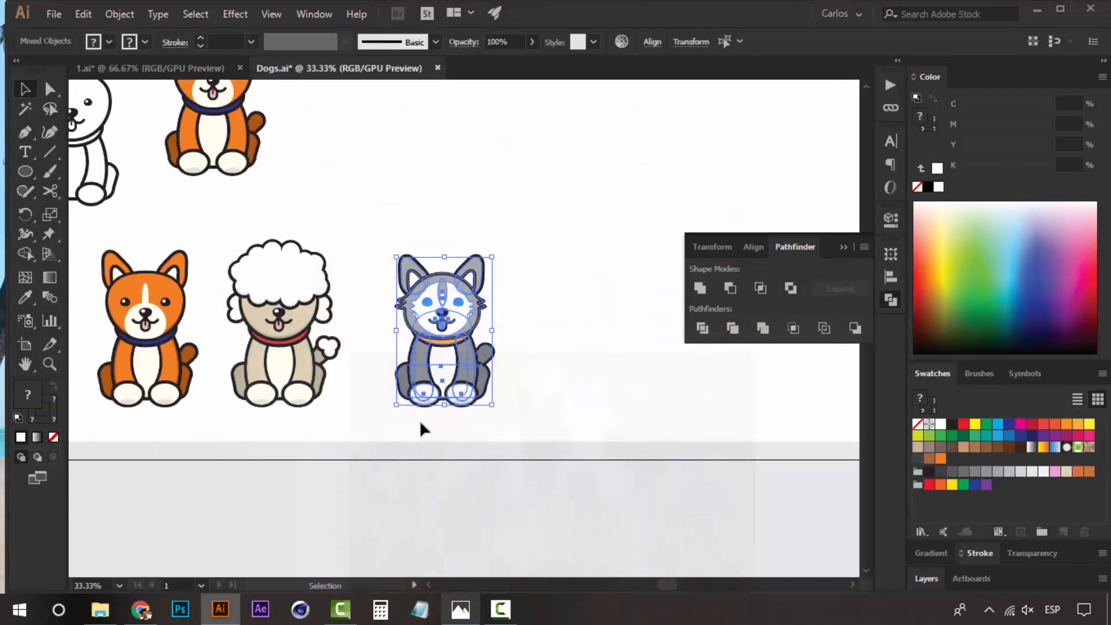
click(523, 325)
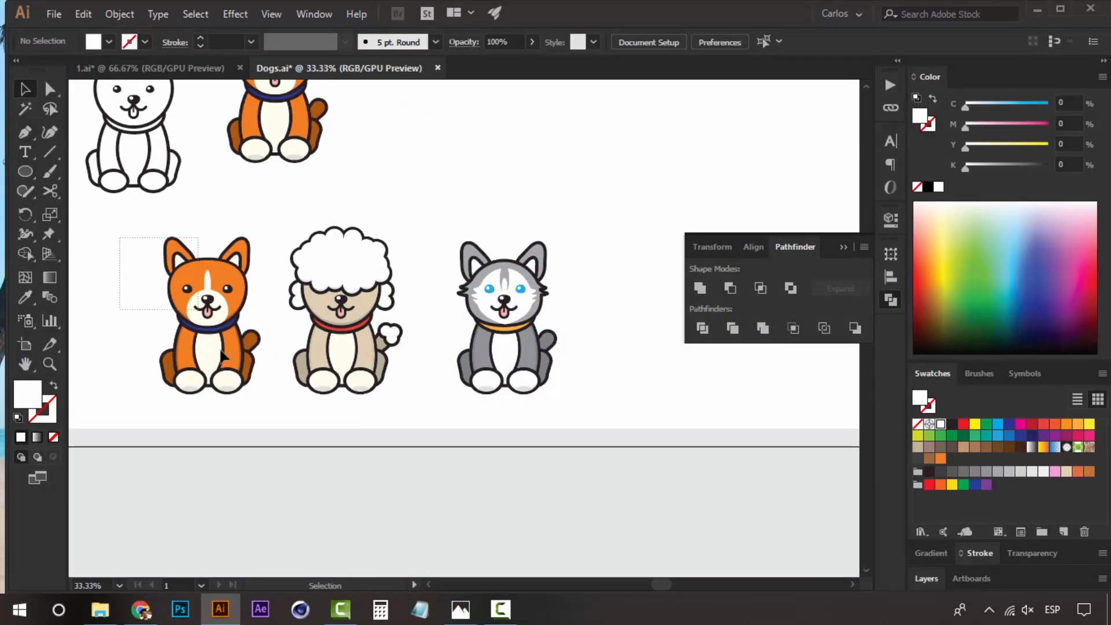
Step: Duplicate the orange corgi and place the copy at the end of the row beside the husky
drag(262, 417, 259, 398)
drag(198, 298, 647, 293)
drag(570, 283, 402, 286)
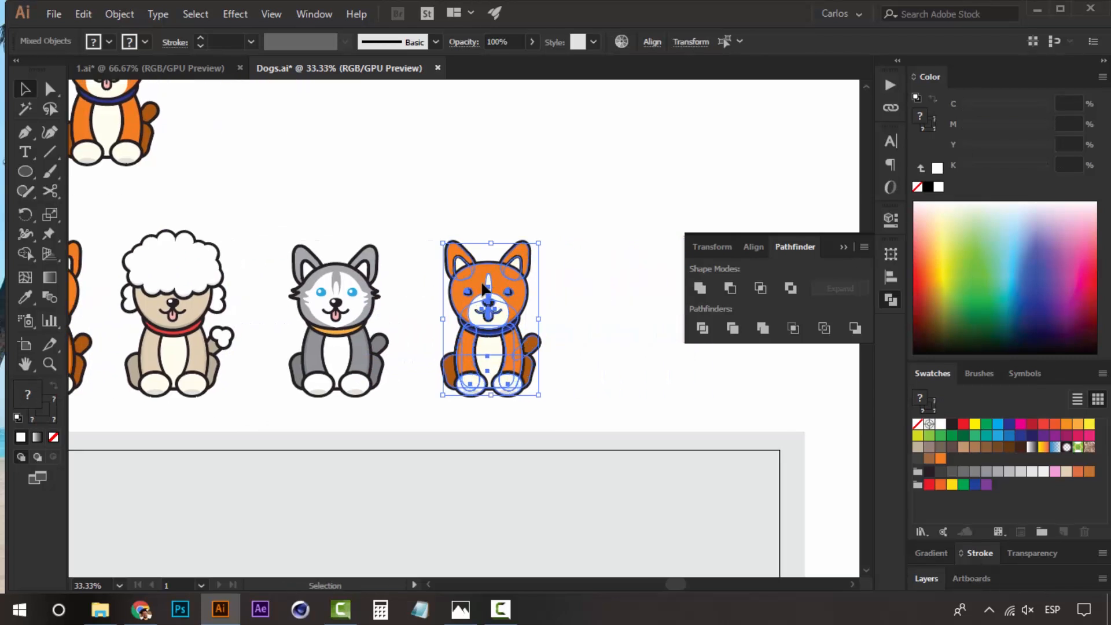
drag(479, 284, 493, 285)
click(488, 207)
Step: Recolour the duplicated corgi with brown fur, white markings and a green collar, and set one orange ear above its head
key(z)
click(464, 298)
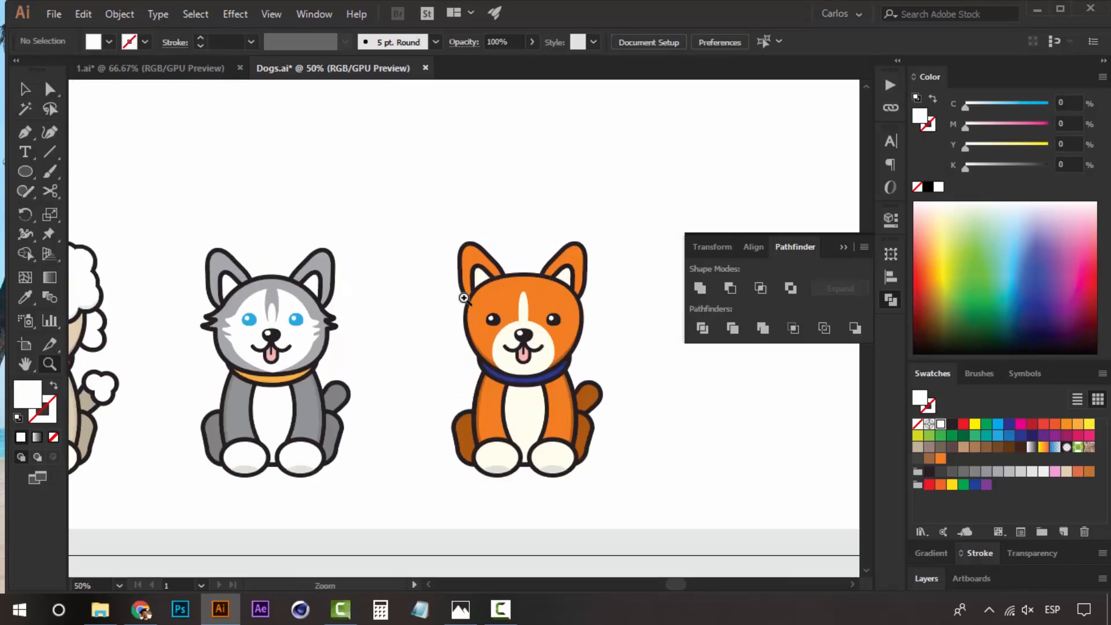
drag(488, 340, 348, 335)
key(v)
drag(501, 217, 319, 449)
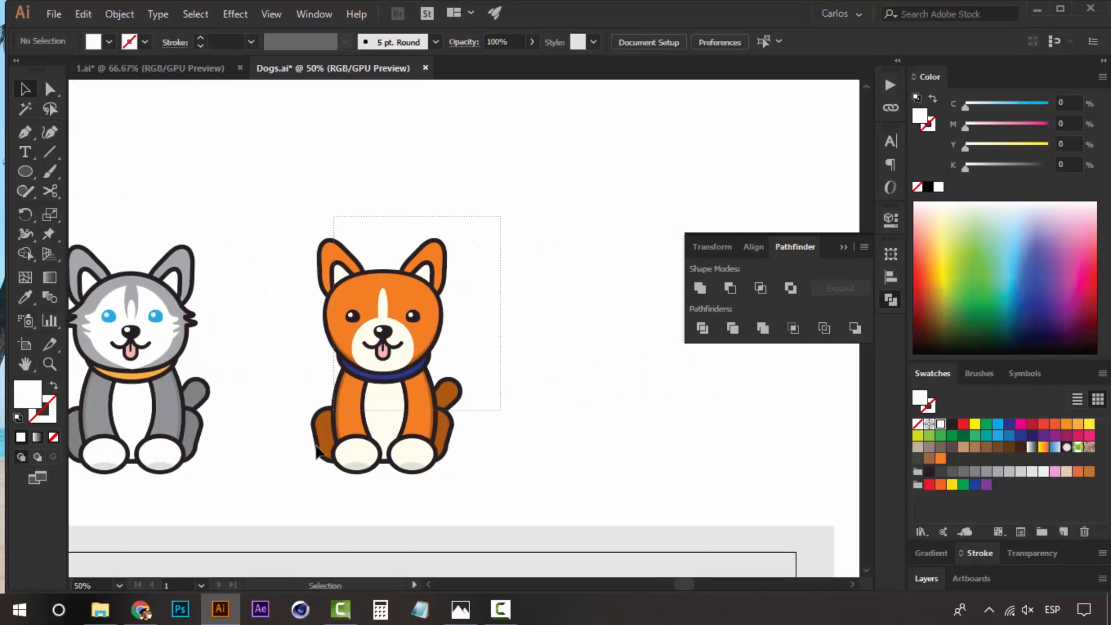
key(ctrl+plus)
drag(467, 241, 467, 128)
key(ctrl+shift+a)
key(z)
click(457, 455)
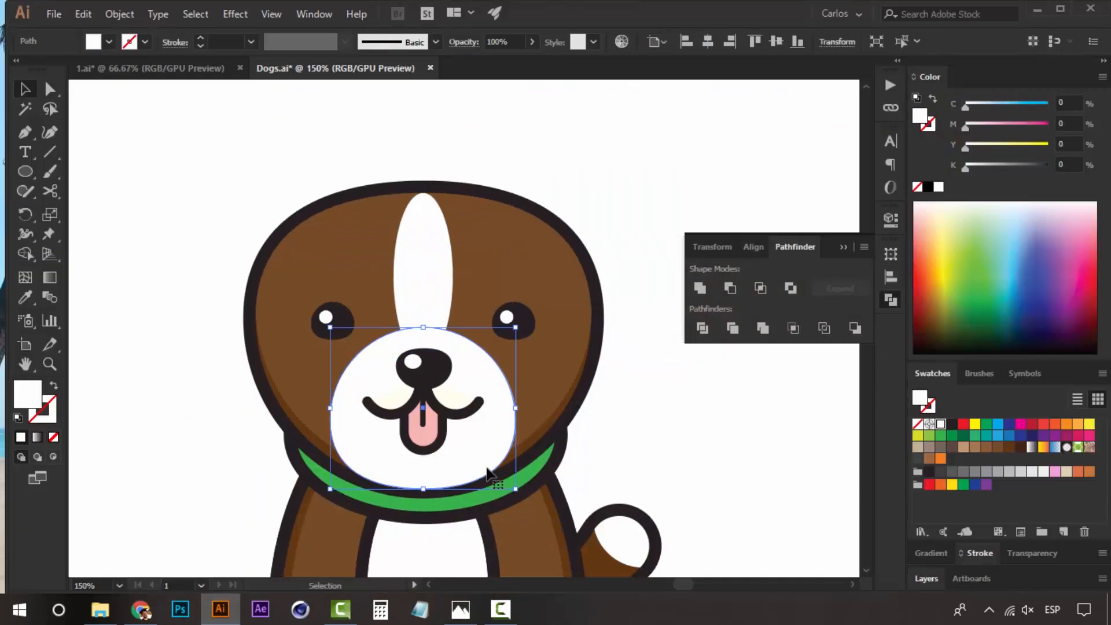
click(653, 132)
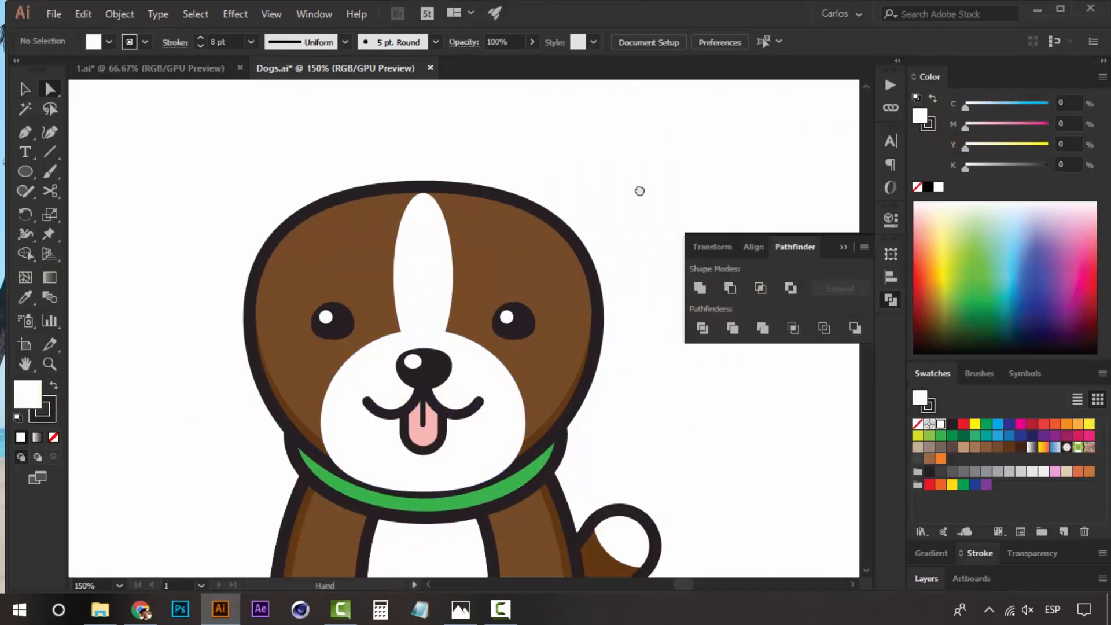
Step: Compare the brown puppy with the neighbouring dogs and with the Saint Bernard reference photo
drag(640, 191, 633, 273)
key(z)
alt+click(511, 279)
alt+click(510, 279)
alt+click(511, 279)
drag(488, 342, 539, 213)
click(450, 336)
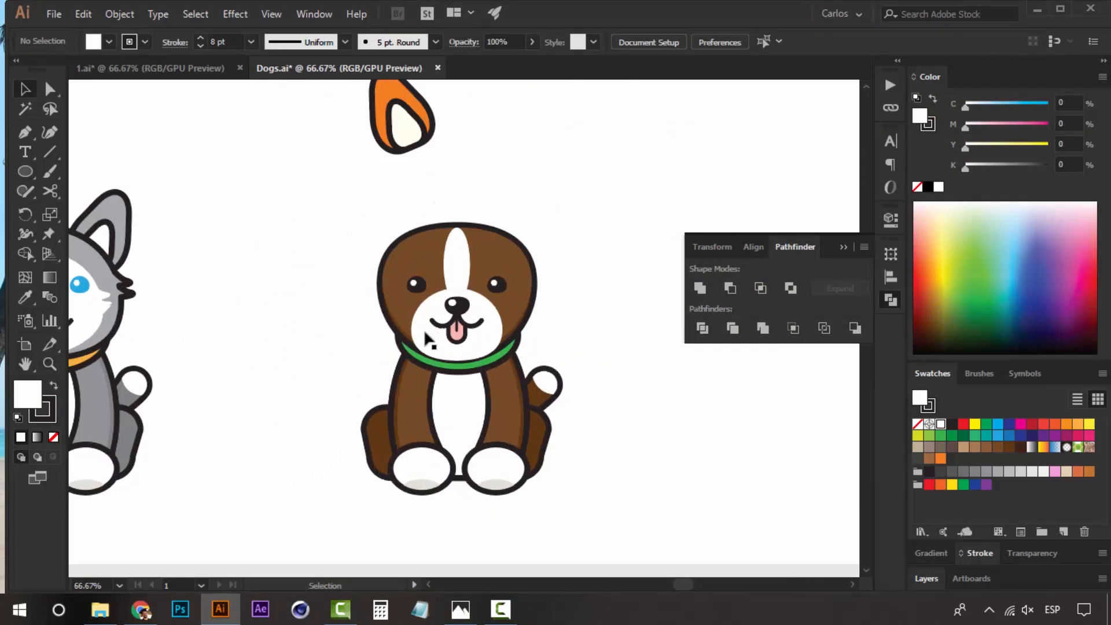
drag(421, 280, 381, 297)
key(z)
alt+click(431, 315)
alt+click(432, 314)
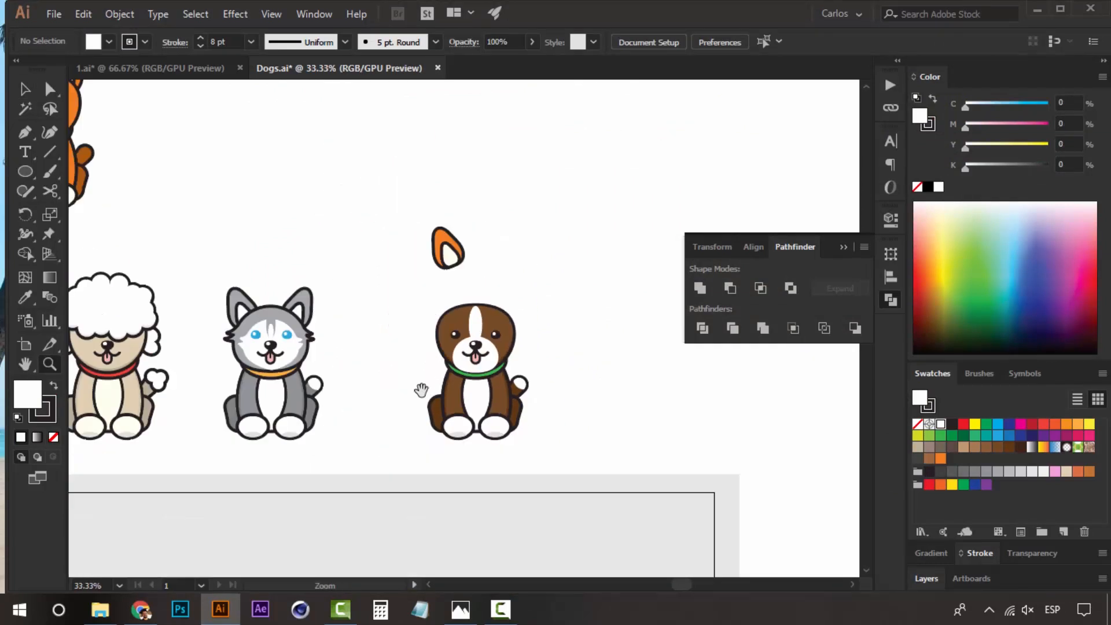
drag(422, 392, 679, 371)
drag(468, 319, 350, 313)
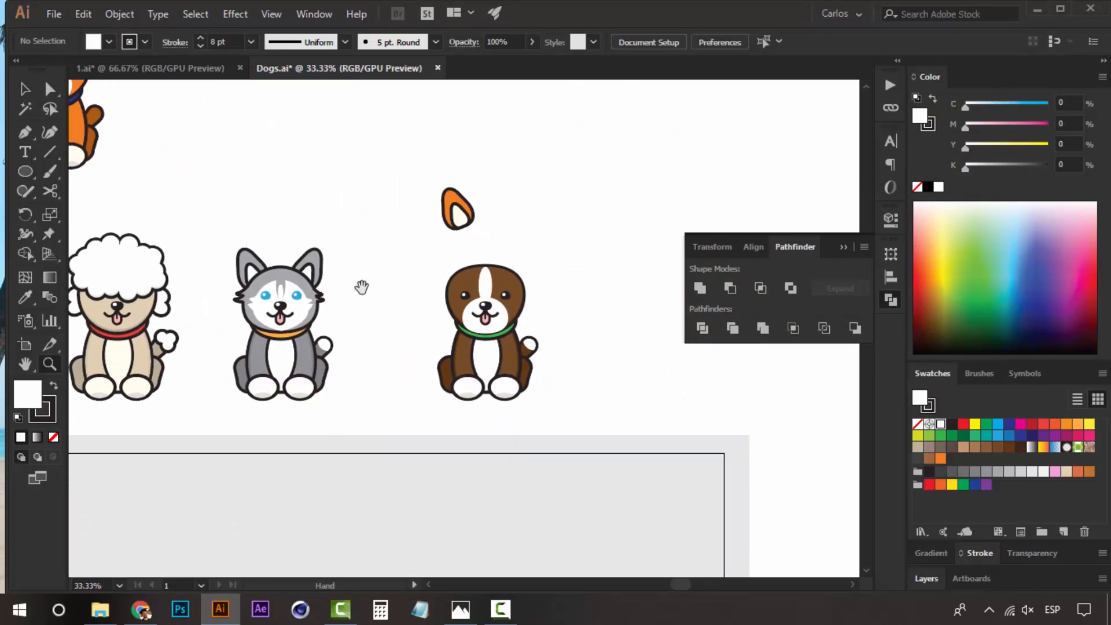
click(362, 288)
click(461, 609)
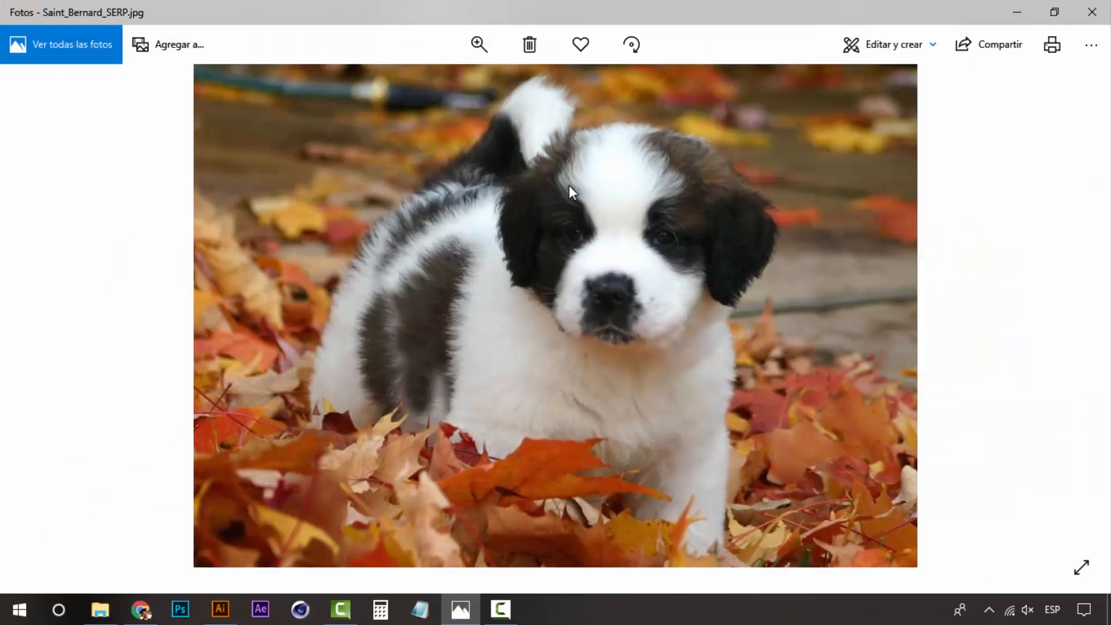
click(459, 608)
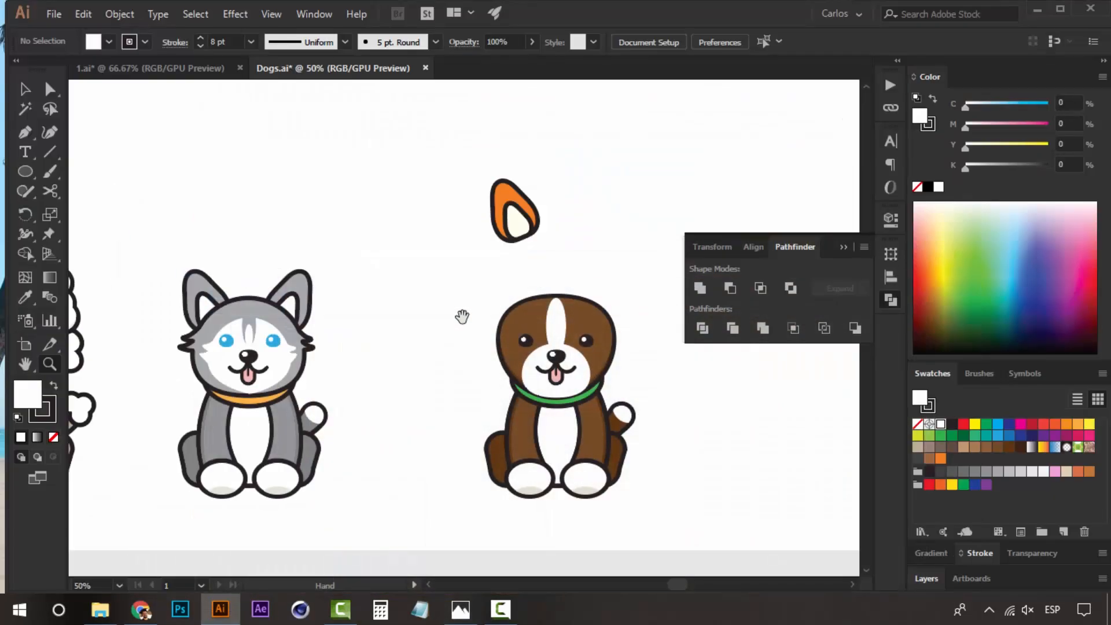
Step: Delete the cream inner shape from the orange ear above the brown puppy's head
drag(523, 282, 369, 192)
click(469, 287)
key(ctrl+plus)
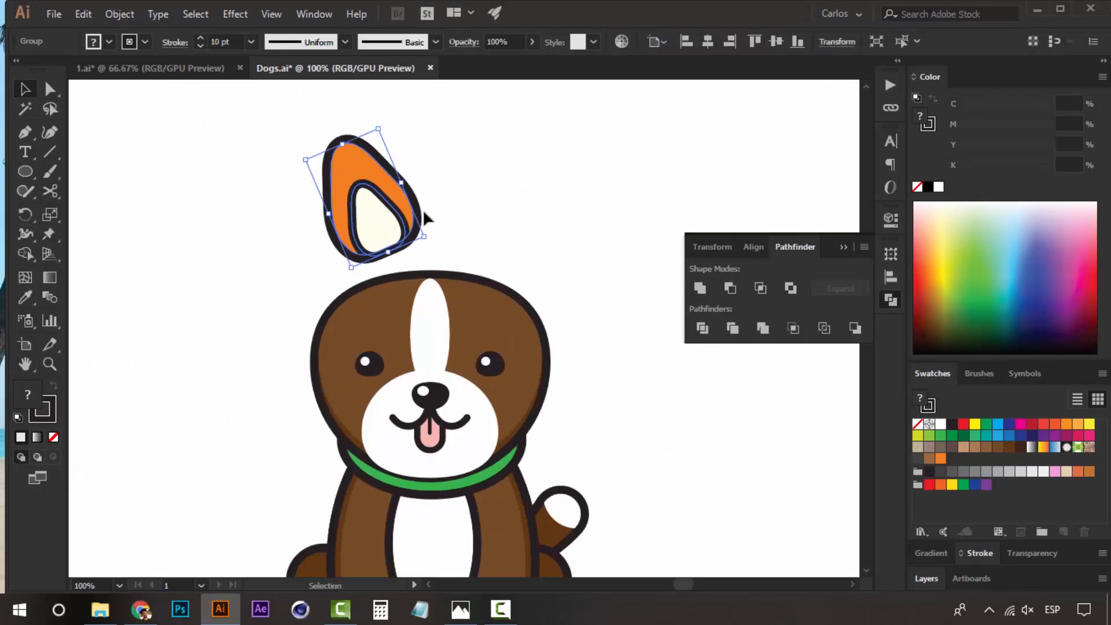
click(423, 210)
key(a)
click(384, 228)
key(Delete)
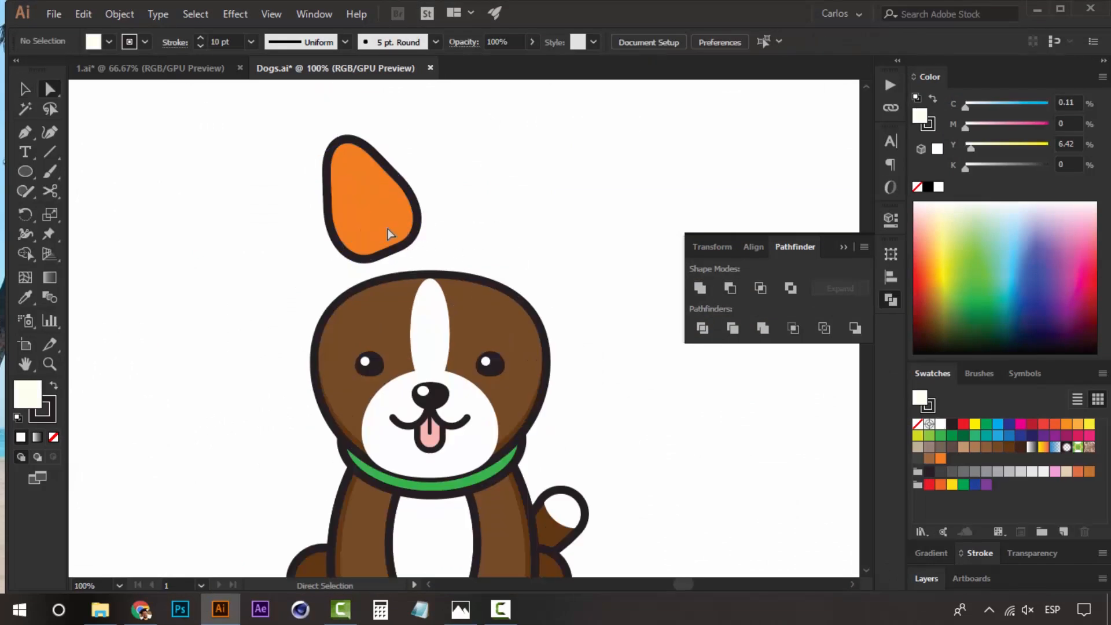
Step: Fill the detached ear with the head's brown (C 39.17, M 64.2, Y 89.47, K 35.51), keeping its 10 pt dark outline
key(v)
click(390, 210)
key(i)
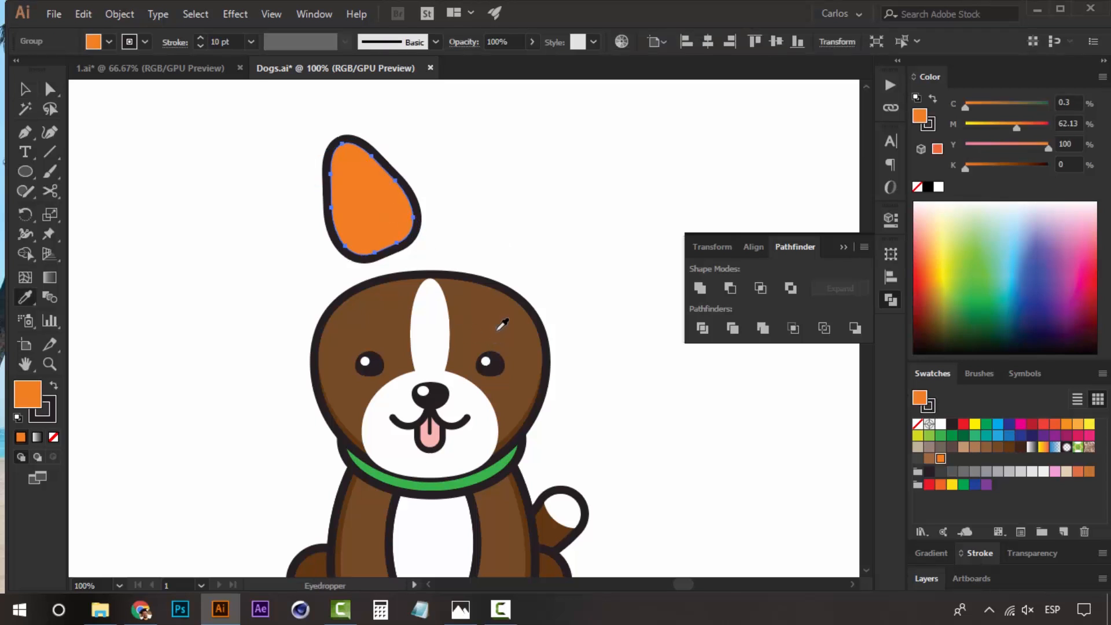
click(510, 319)
key(ctrl+z)
click(511, 527)
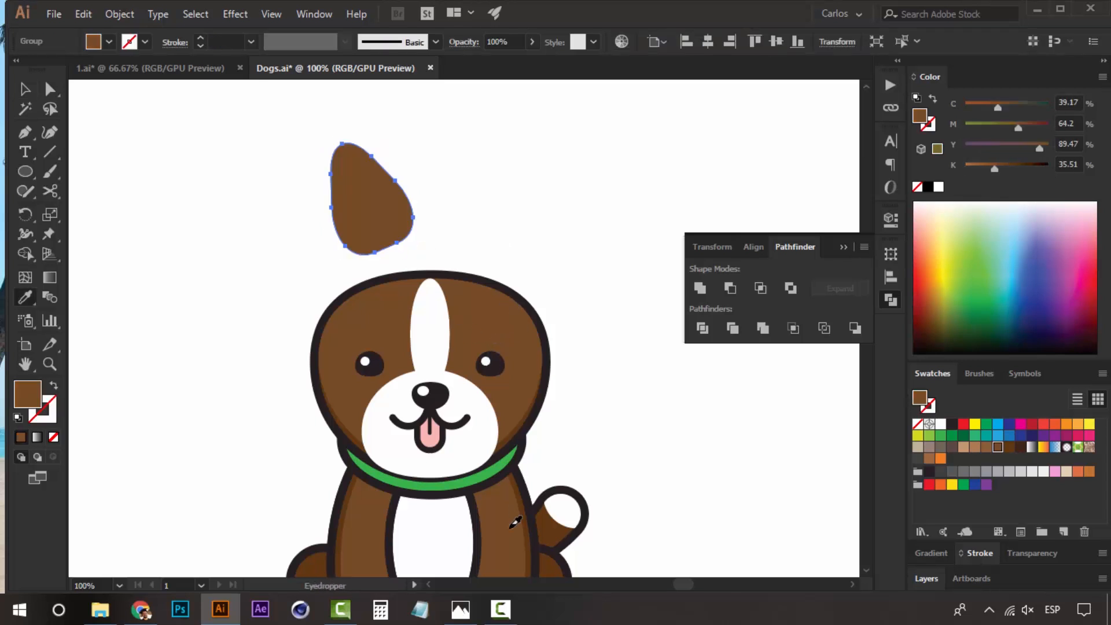
key(ctrl+z)
click(998, 447)
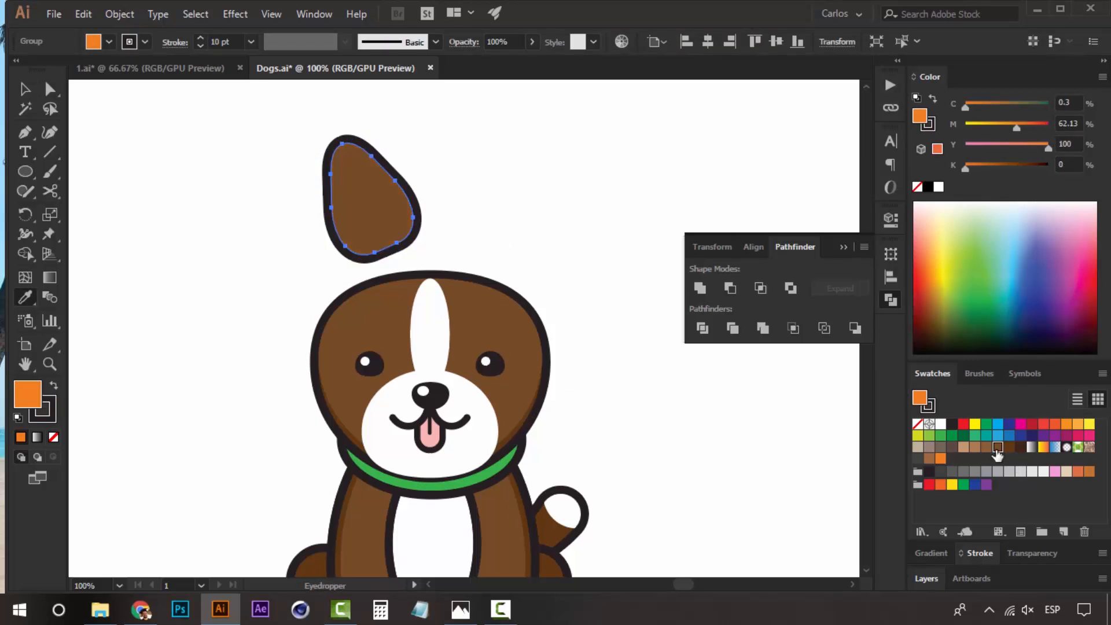
key(v)
click(494, 169)
Step: Rotate the brown ear outward beside the upper head and overlap a flipped copy hanging downward to form a folded ear
drag(330, 207, 251, 245)
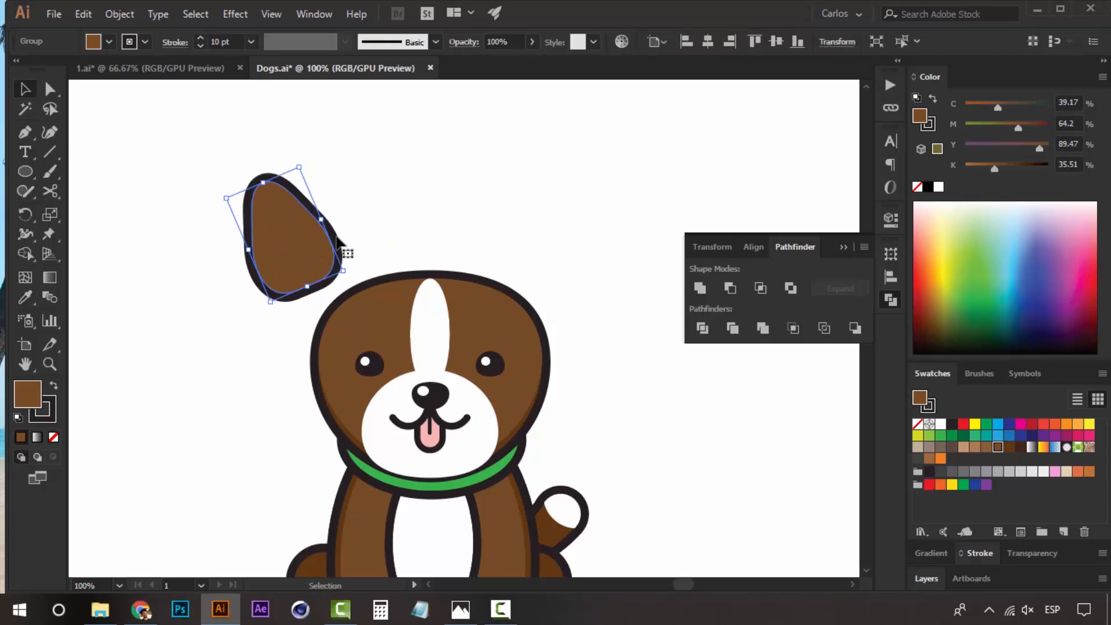
drag(353, 264, 307, 283)
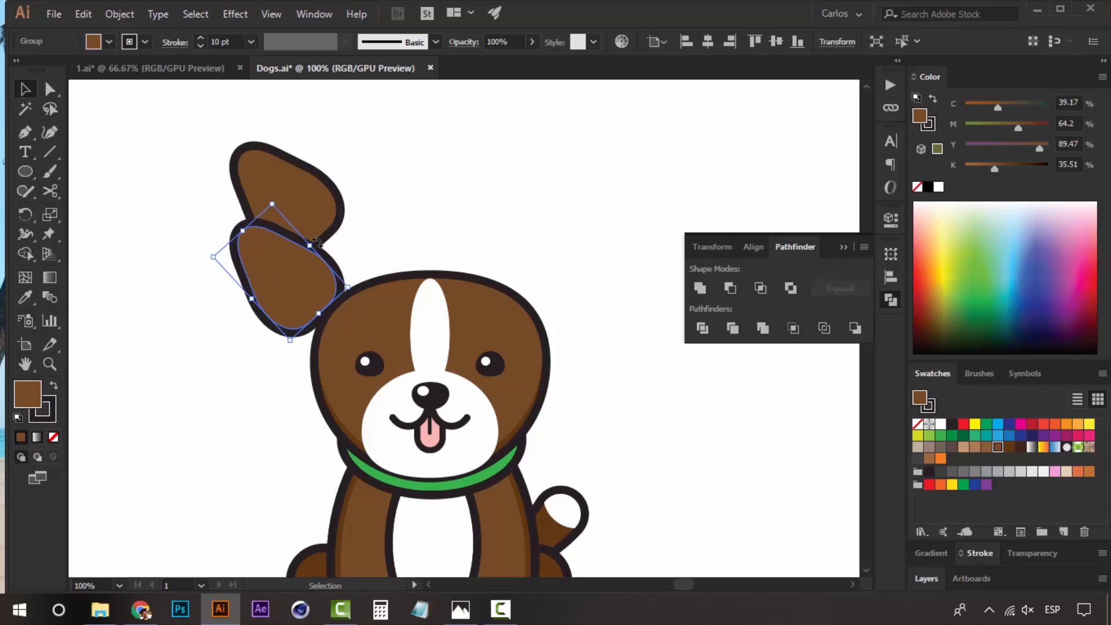
drag(320, 244, 280, 219)
click(426, 164)
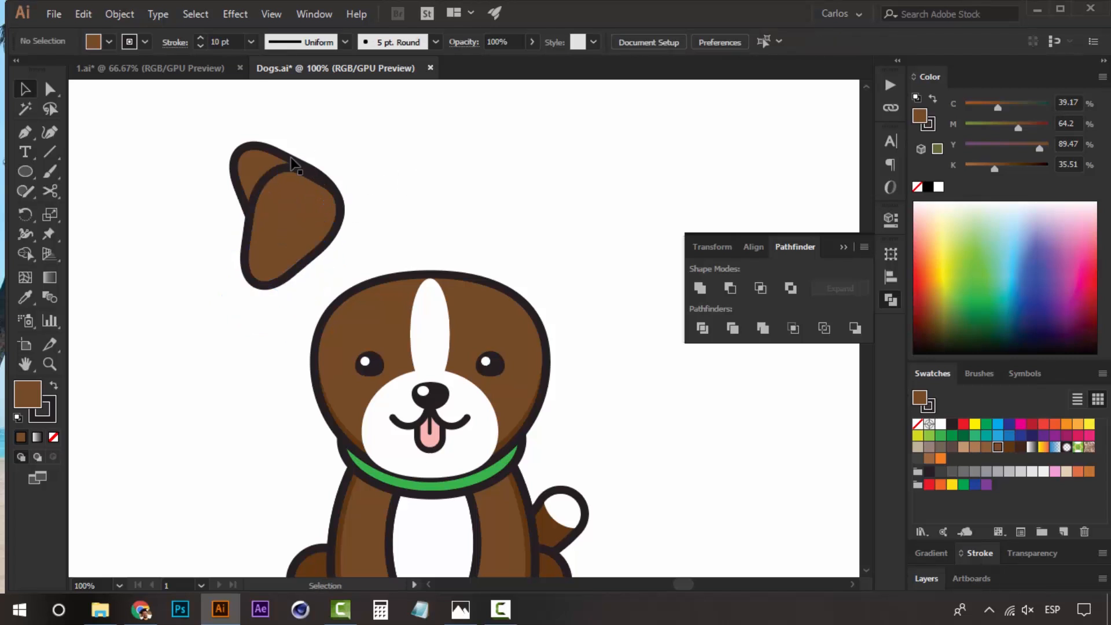
Step: Unite the two overlapping brown ear shapes into a single floppy ear outline
click(293, 165)
click(309, 225)
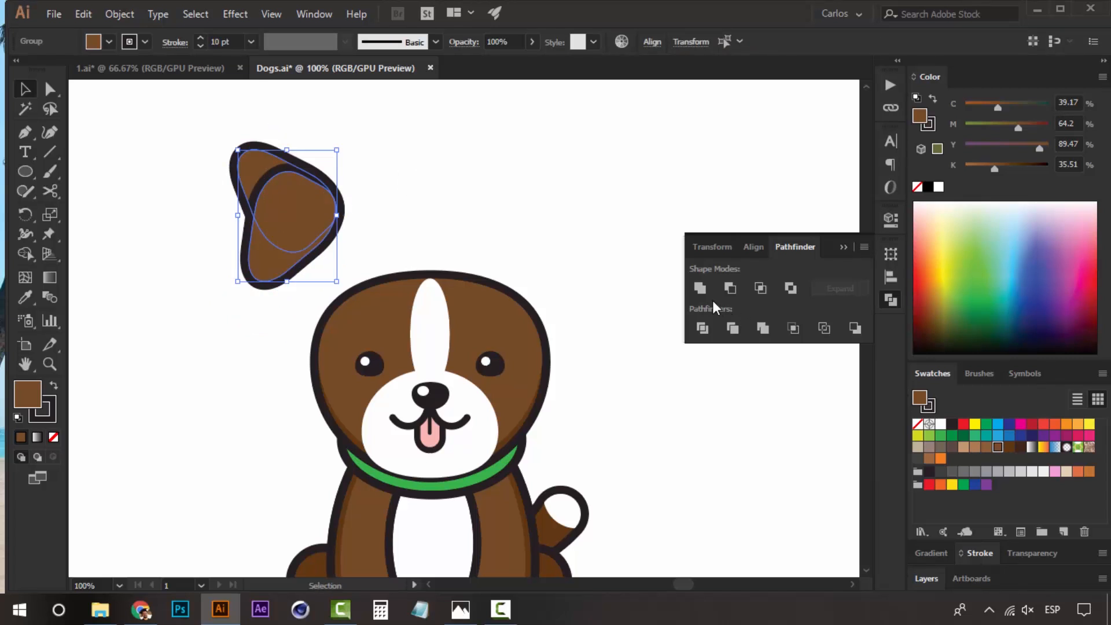
click(700, 288)
click(417, 181)
click(311, 212)
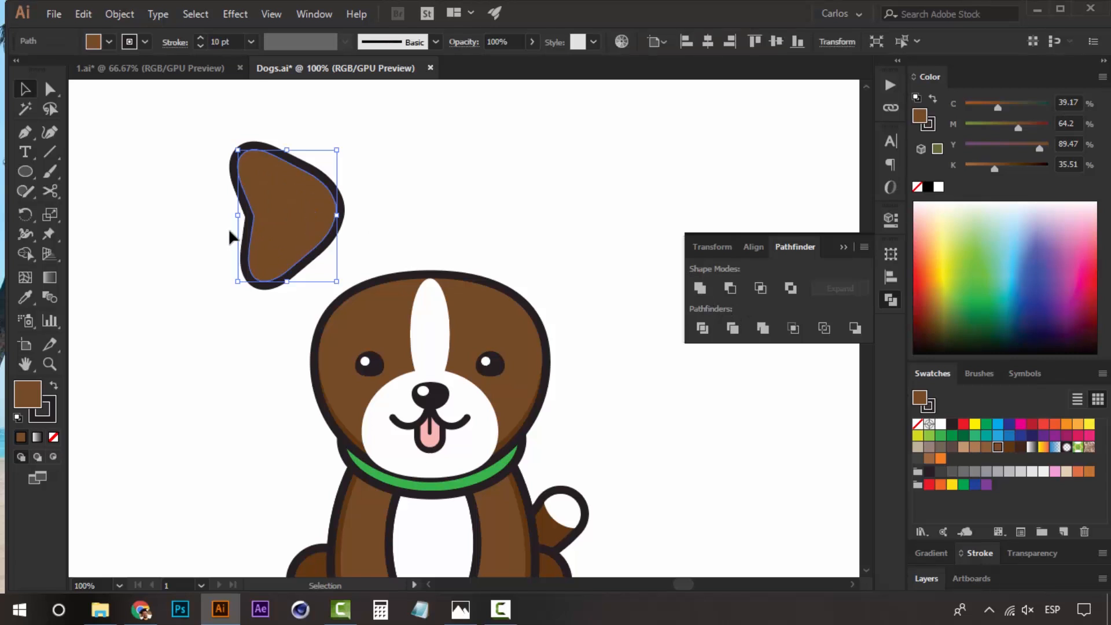
Step: Narrow the floppy brown ear, place it over the head's upper edge beside the white blaze and rotate it to hang outward
drag(250, 214, 256, 215)
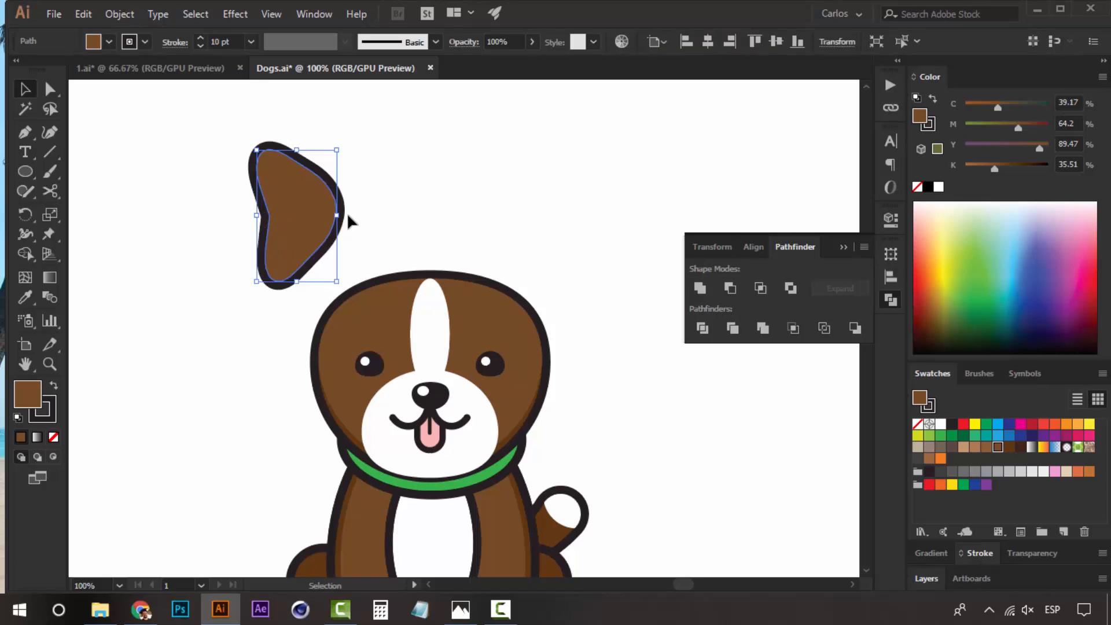
drag(346, 210, 251, 87)
scroll(338, 245, up, 3)
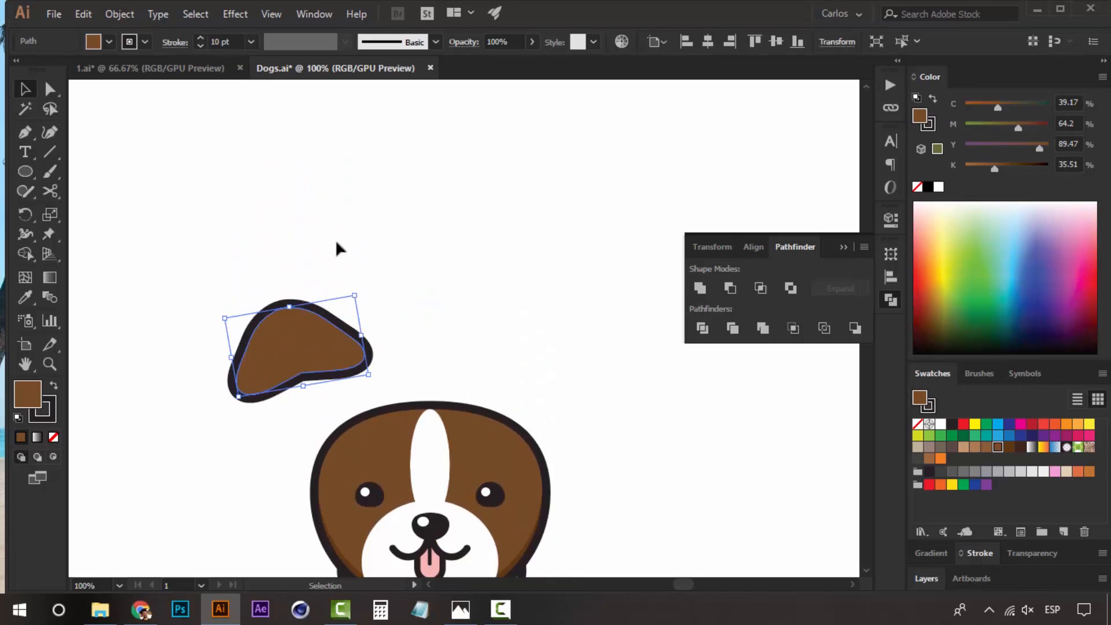
drag(289, 355, 312, 426)
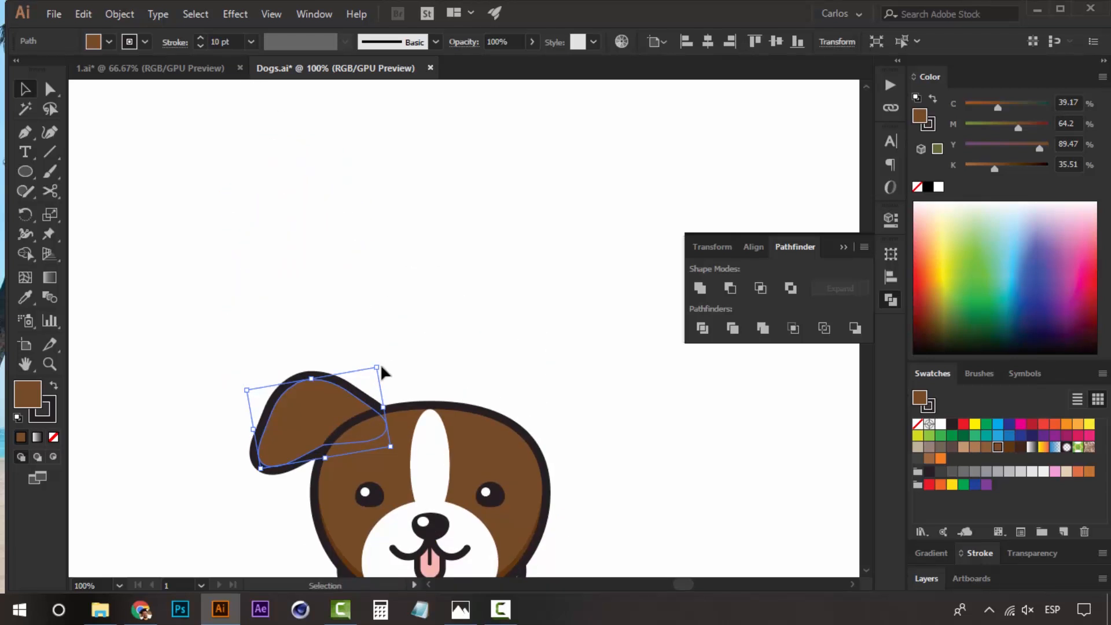
drag(385, 364, 339, 414)
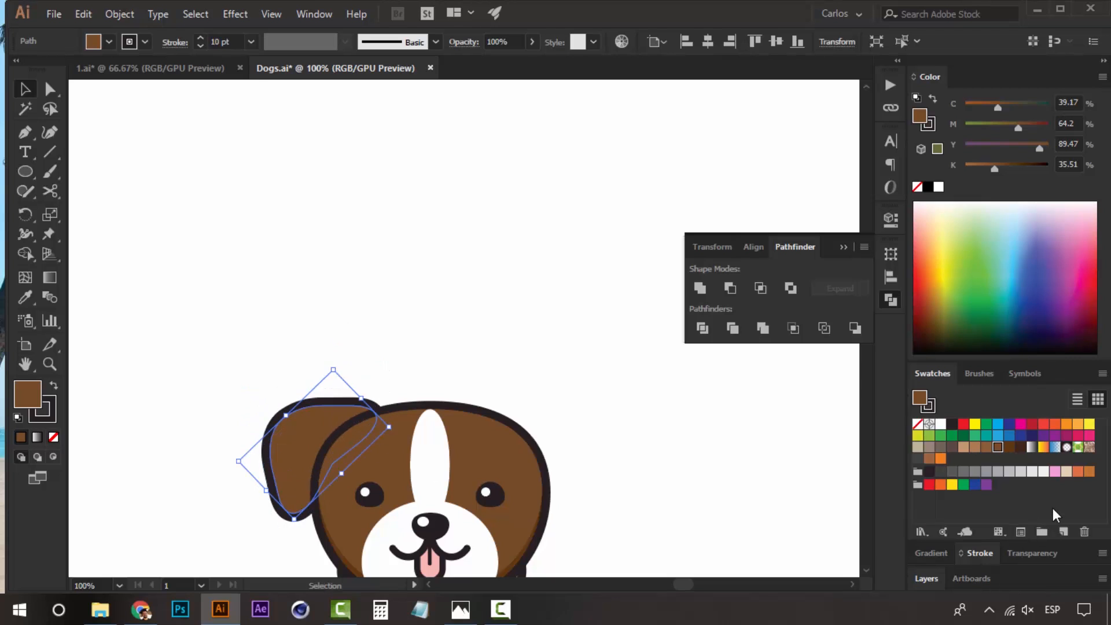
Step: Fill the ear with darker brown (C 41.57, M 70.02, Y 97.06, K 49.15), tilt it further and bring it in front of the head
click(1011, 447)
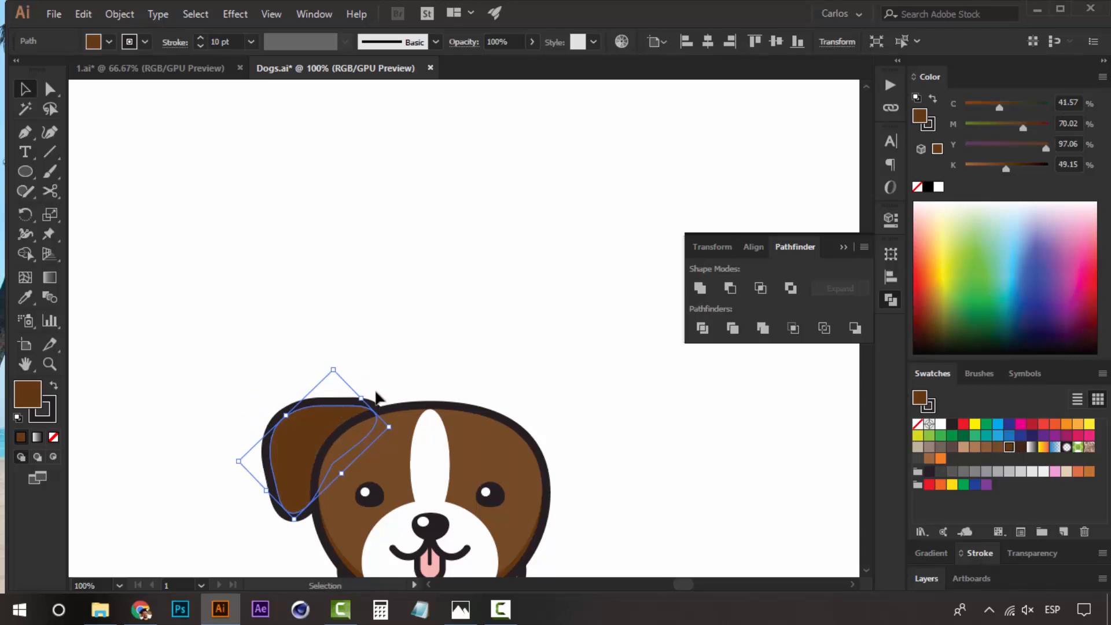
drag(368, 393, 330, 417)
right_click(330, 417)
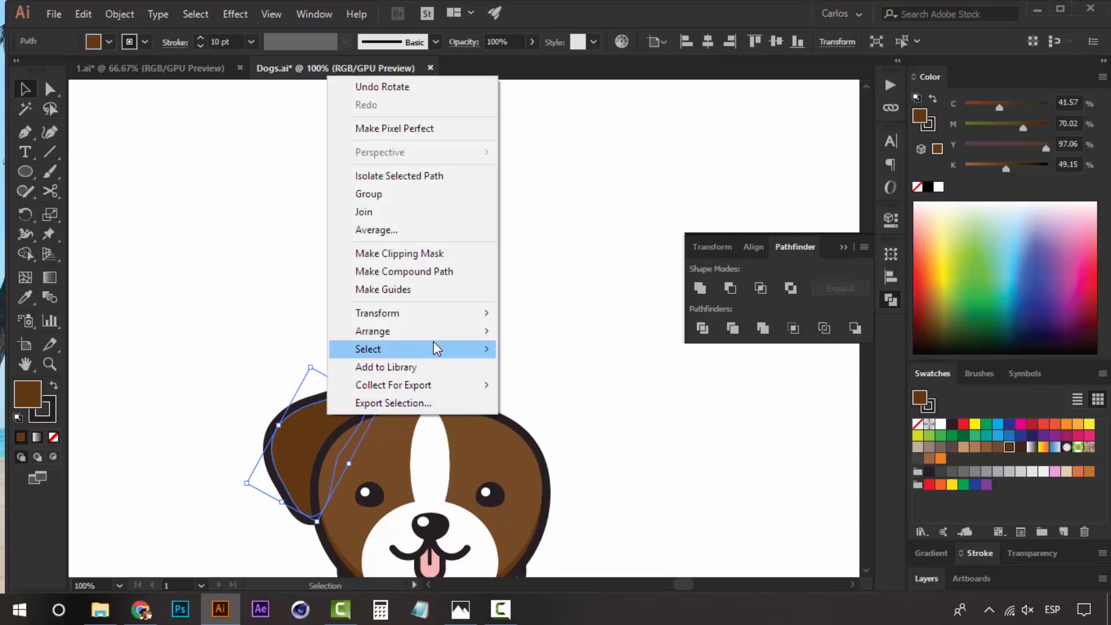
mouse_move(440, 340)
click(553, 331)
click(490, 280)
scroll(449, 290, down, 3)
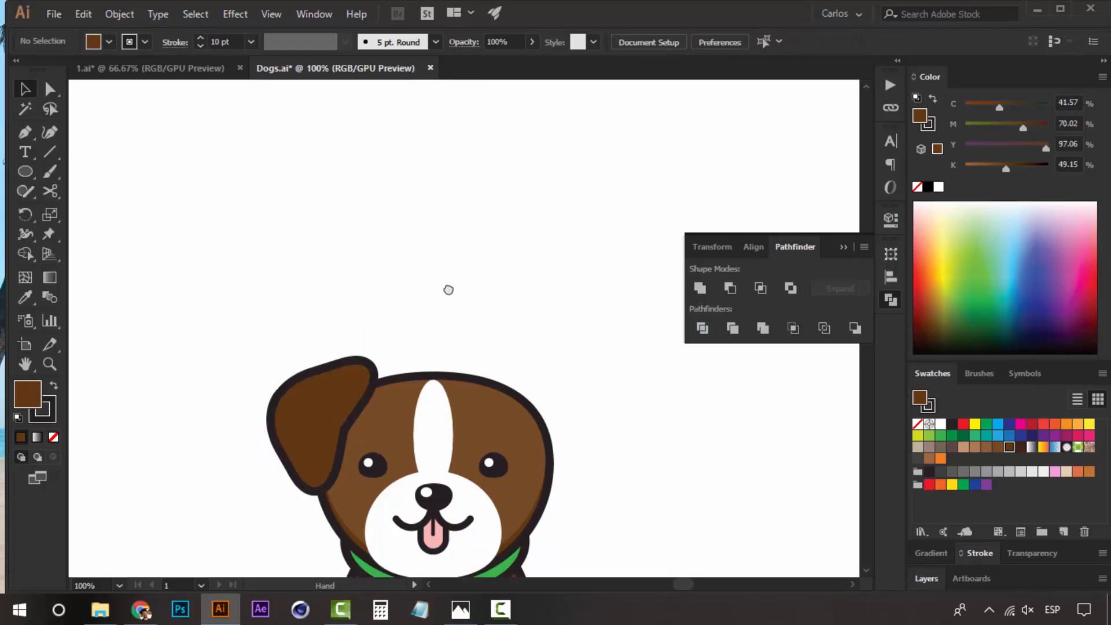
Step: Darken the ear's brown fill by setting its K value to 80%
click(328, 371)
scroll(841, 215, down, 2)
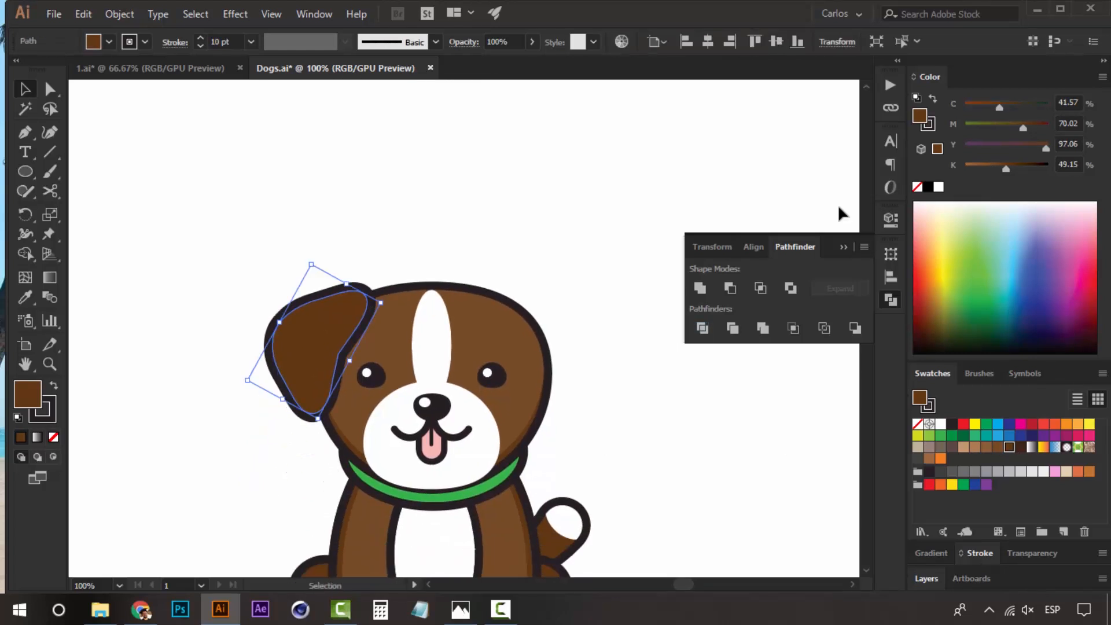
click(1022, 166)
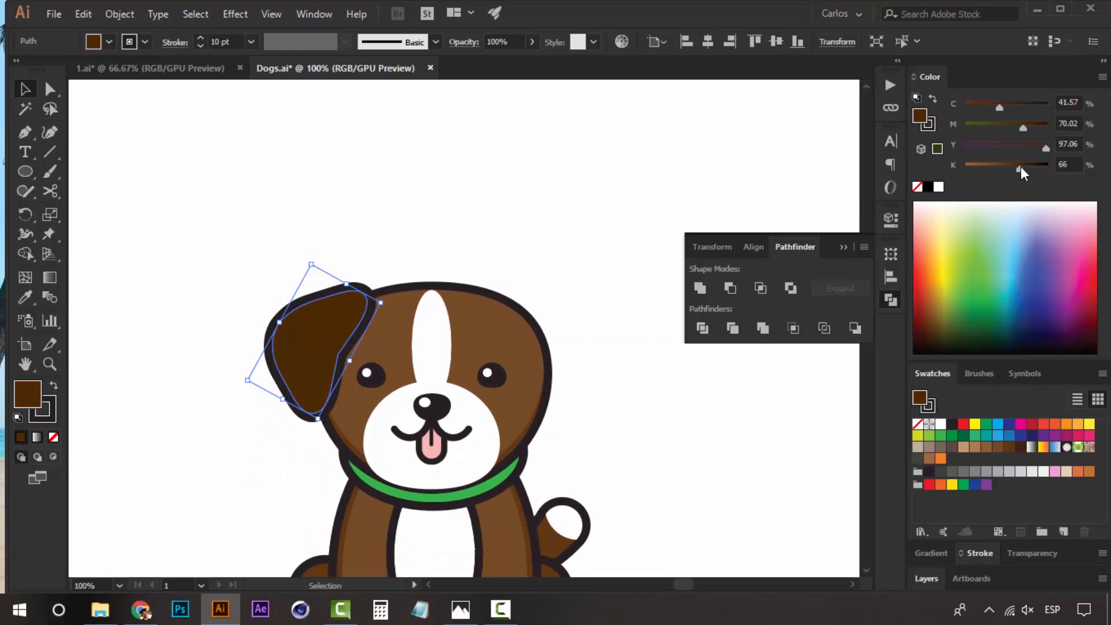
drag(1026, 168, 1033, 169)
click(533, 200)
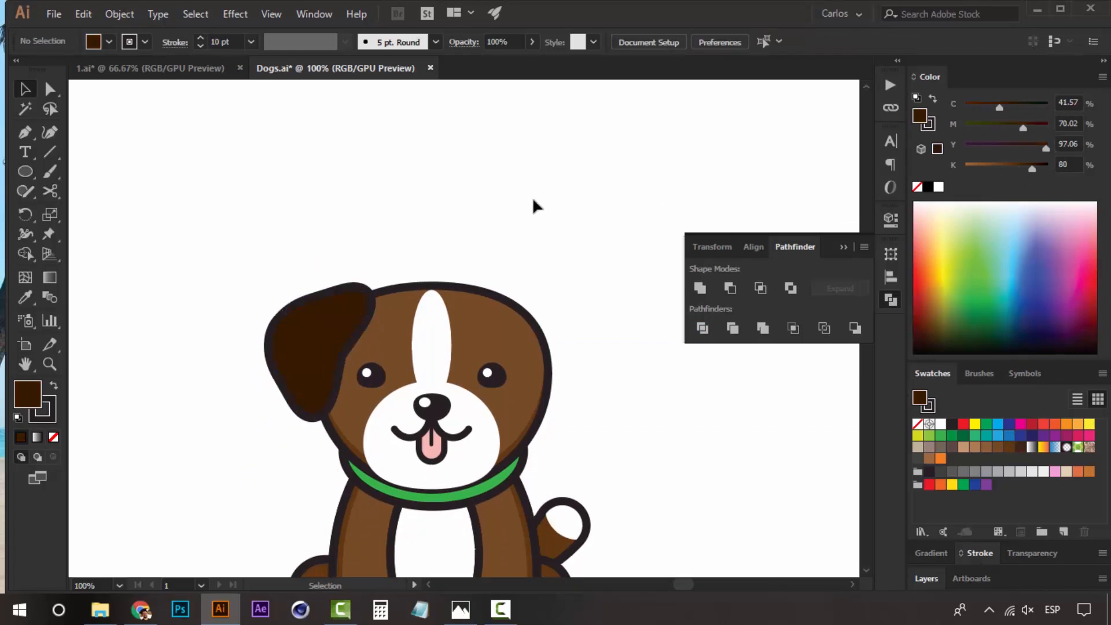
Step: Copy the dark brown ear to the opposite side of the head and reflect the copy across the vertical axis
click(304, 337)
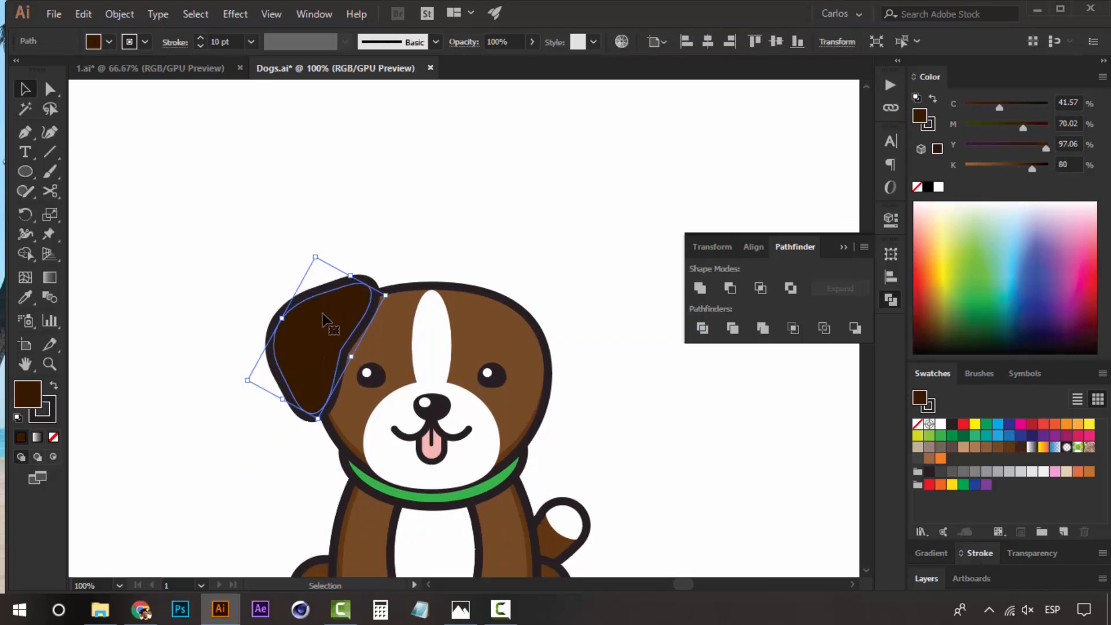
drag(330, 324, 550, 317)
right_click(550, 317)
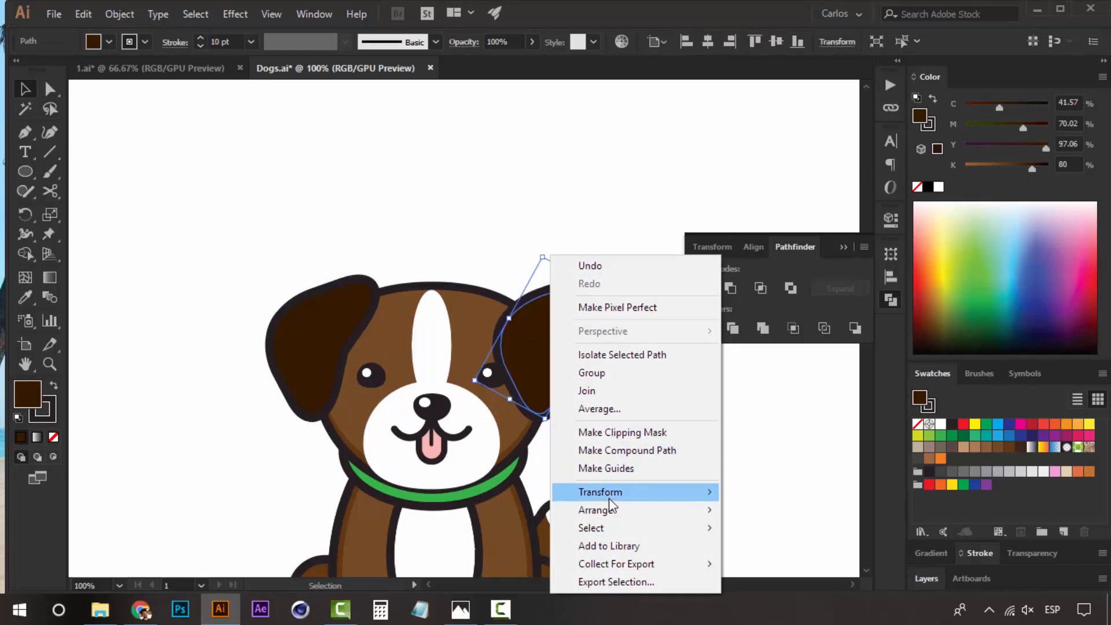
mouse_move(600, 492)
click(790, 407)
click(580, 413)
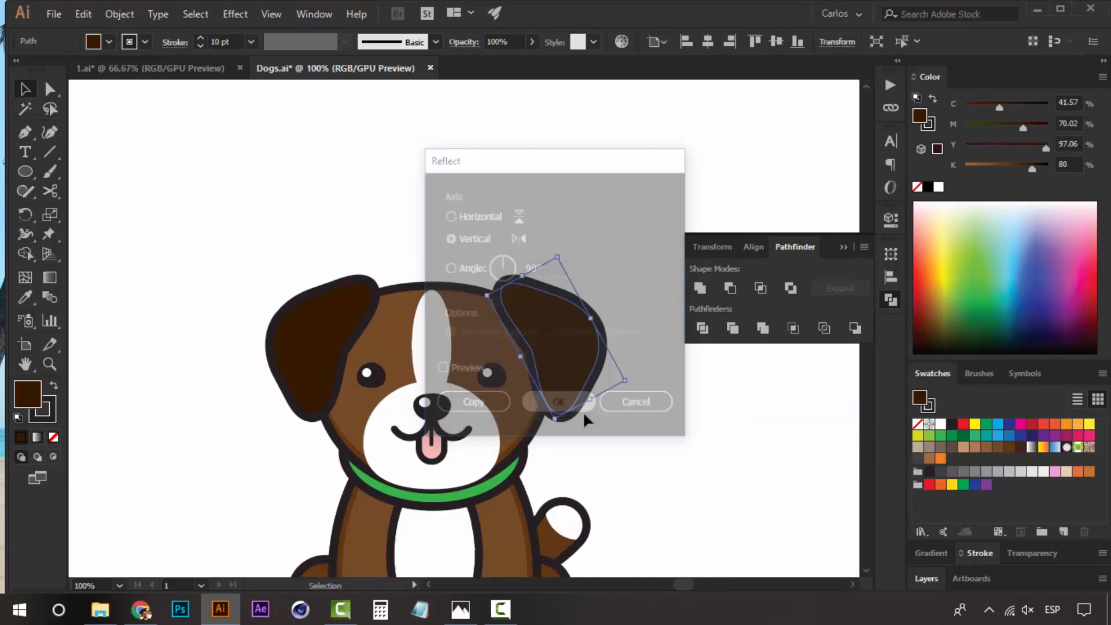
drag(568, 339, 560, 339)
click(551, 209)
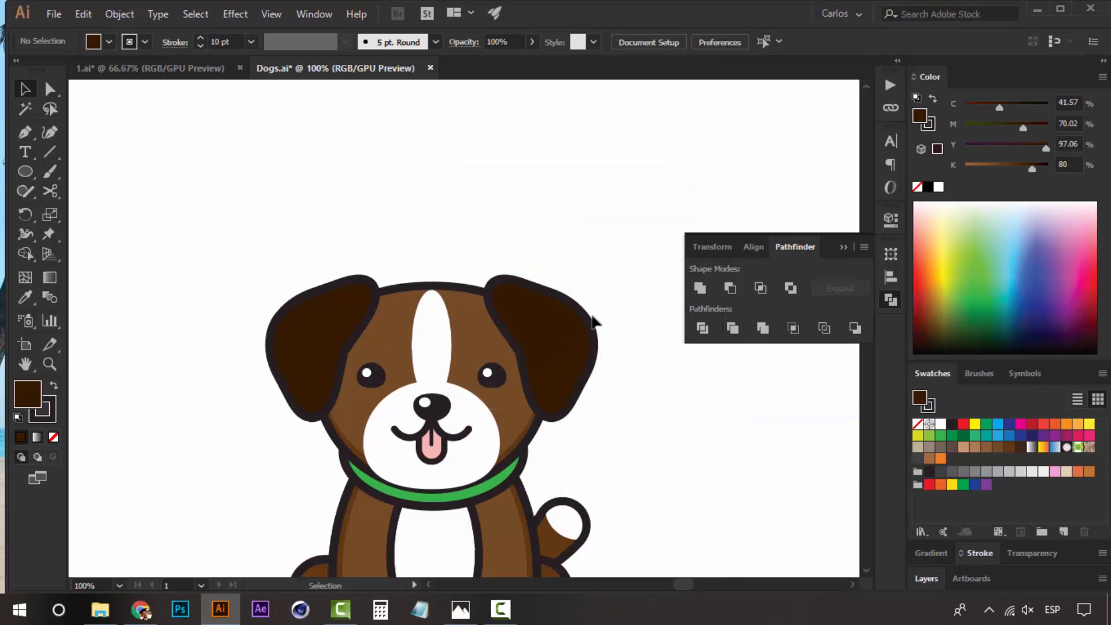
Step: Nudge the mirrored ear slightly inward and downward to match the original ear
click(588, 327)
key(Left)
key(Down)
key(Down)
click(572, 210)
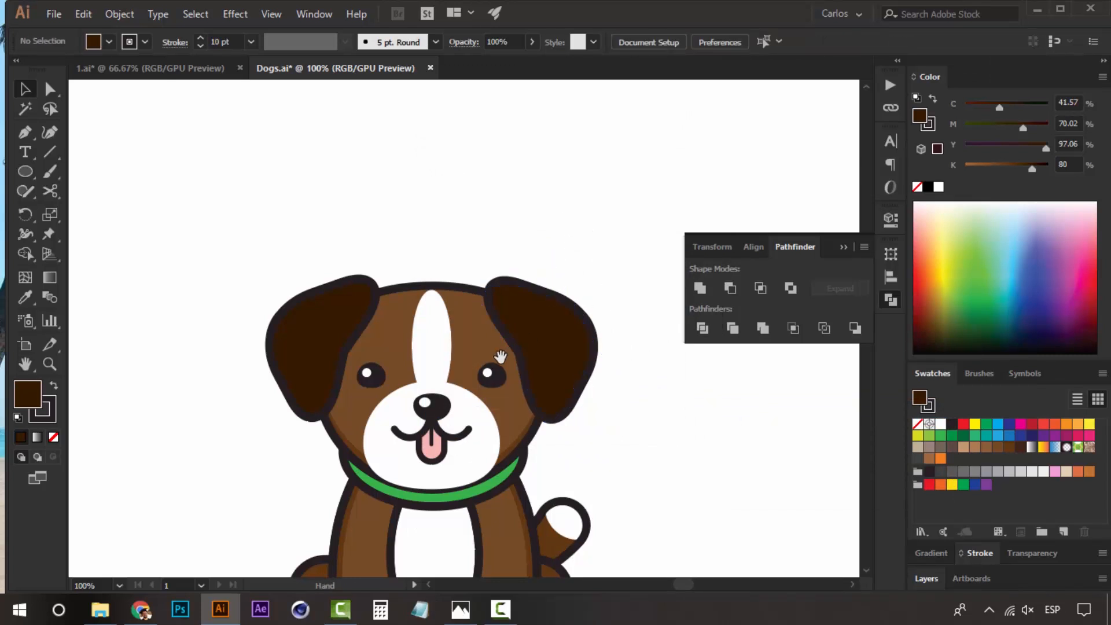
Step: Examine the whole puppy with both ears in place next to the husky
drag(502, 357, 428, 271)
key(z)
alt+click(422, 337)
drag(471, 424, 415, 447)
alt+click(424, 406)
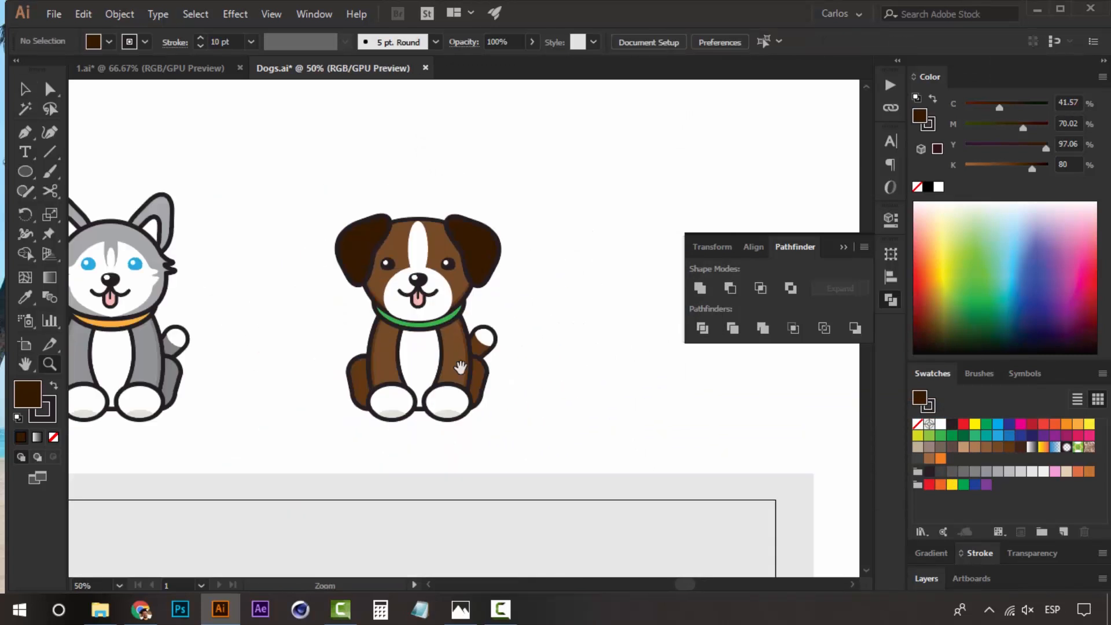
drag(462, 367, 469, 375)
click(457, 359)
click(457, 319)
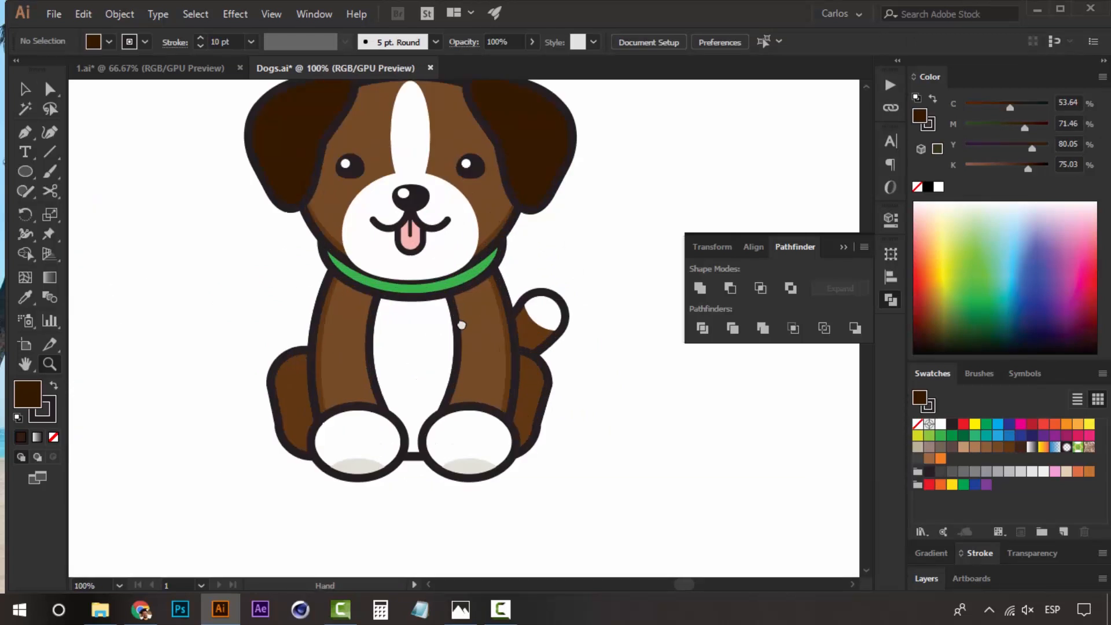
Step: Stretch the white forehead blaze ellipse down to the mouth and widen it symmetrically to about 63 px
drag(461, 325, 471, 439)
key(a)
key(v)
click(419, 289)
drag(424, 307, 423, 348)
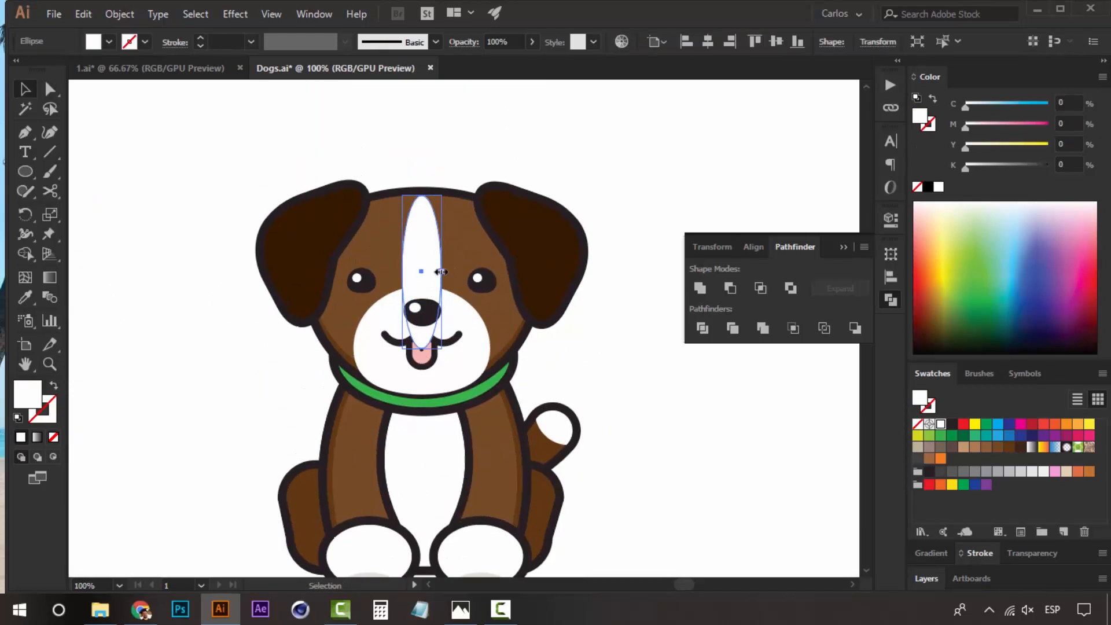
drag(441, 272, 450, 273)
click(617, 359)
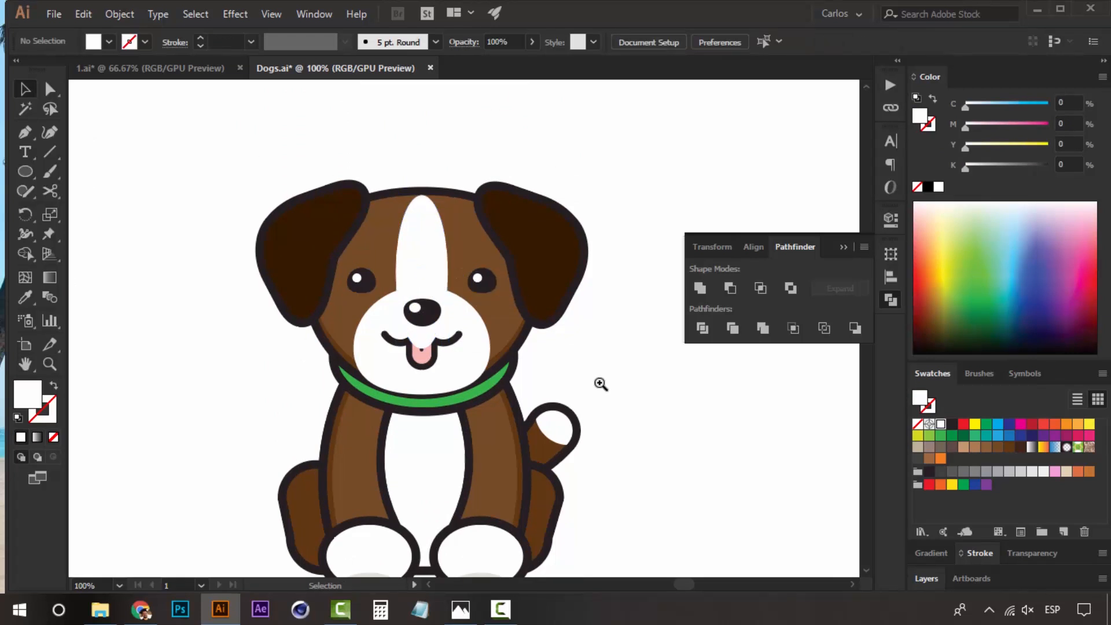
Step: Shorten the white blaze ellipse from its lower end to about 162 px high so it clears the mouth
key(z)
click(429, 268)
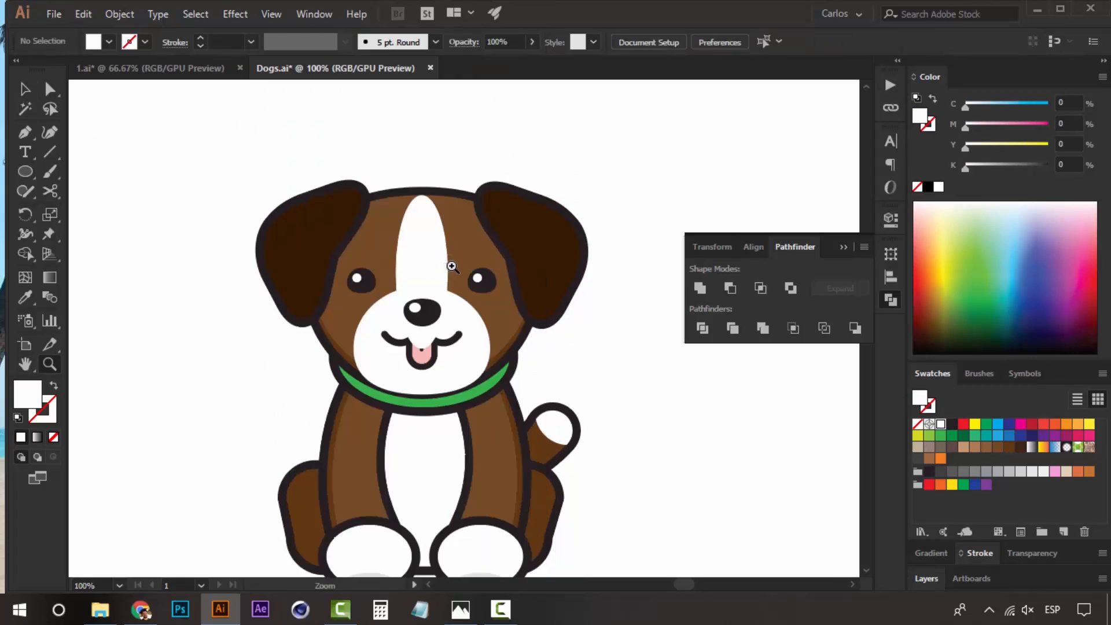
key(v)
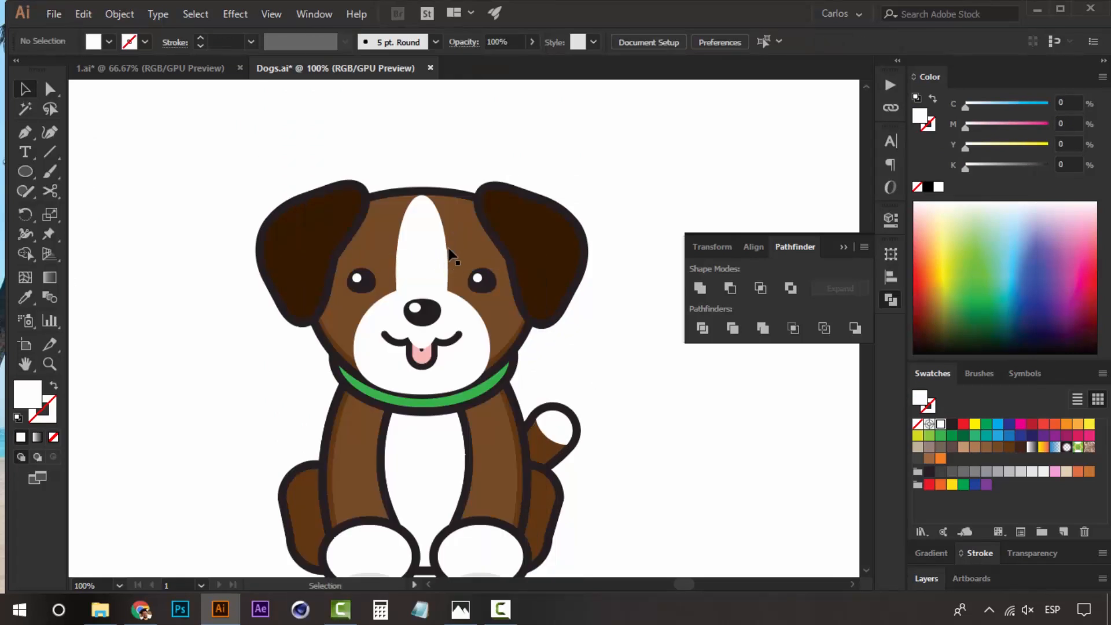
click(428, 264)
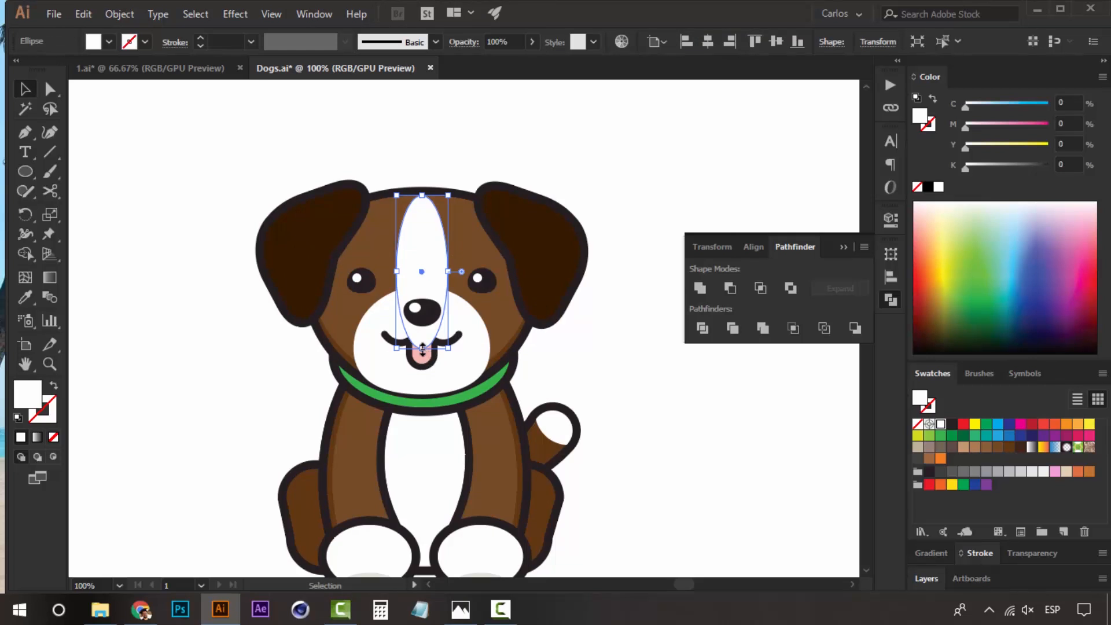
drag(423, 348, 428, 328)
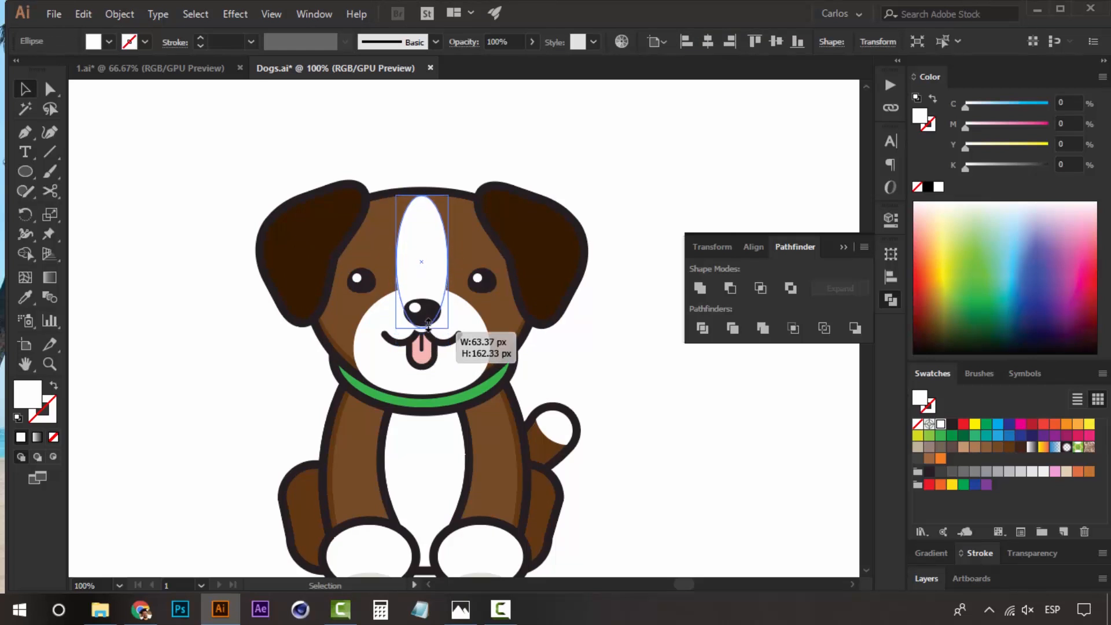
click(635, 391)
Step: Select the puppy's black nose group with its white highlight
drag(627, 390, 568, 403)
key(z)
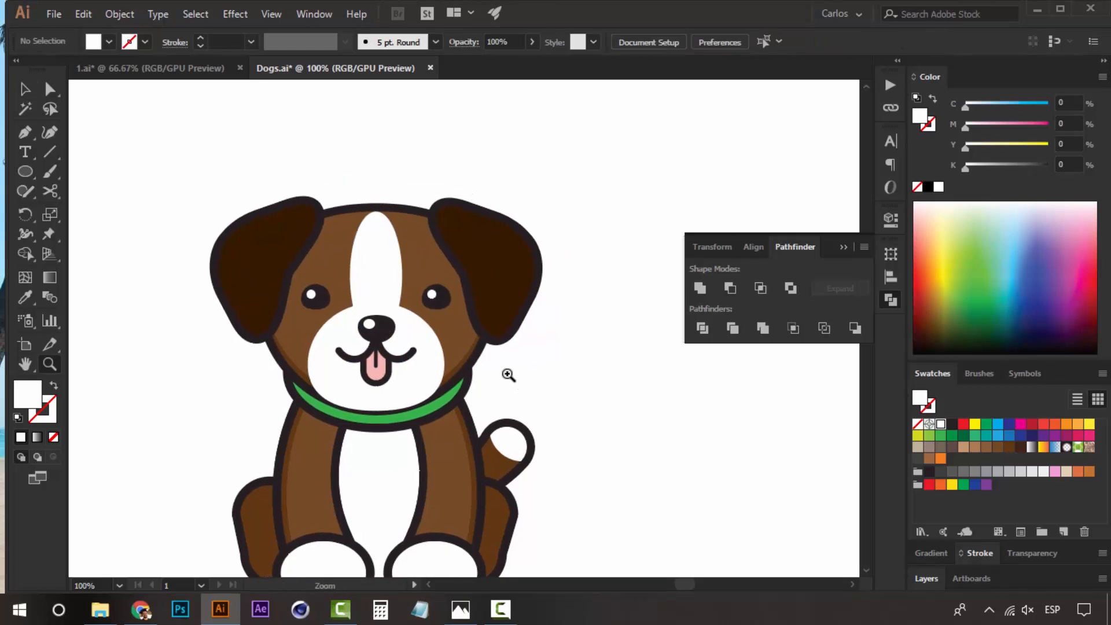
alt+click(508, 373)
alt+click(508, 362)
drag(510, 353, 494, 367)
click(432, 313)
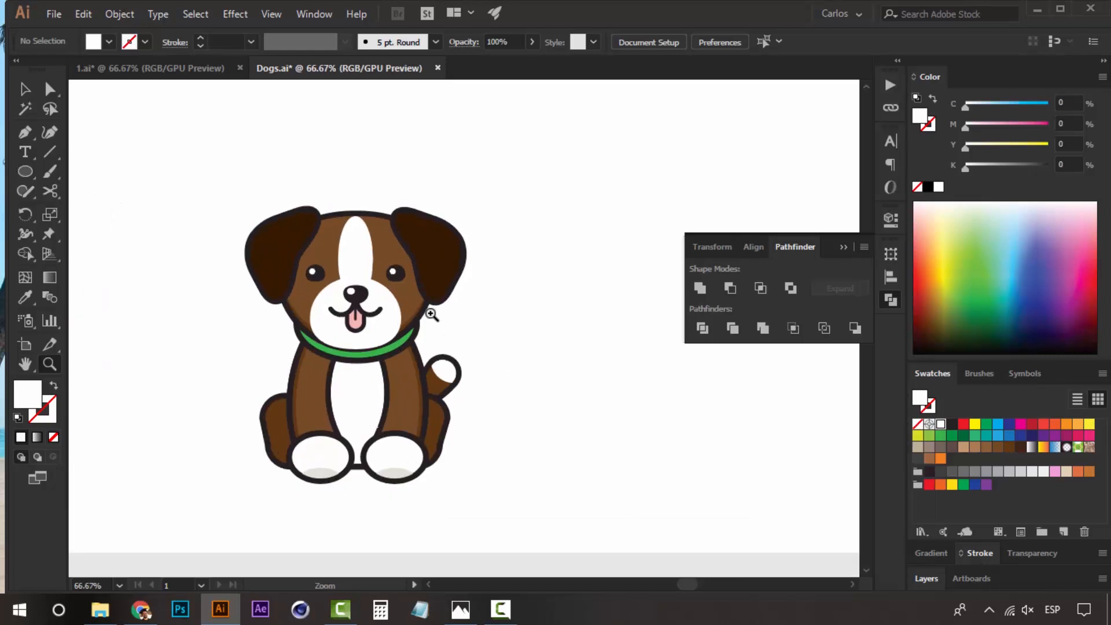
click(431, 314)
key(v)
key(z)
click(369, 305)
key(v)
click(427, 320)
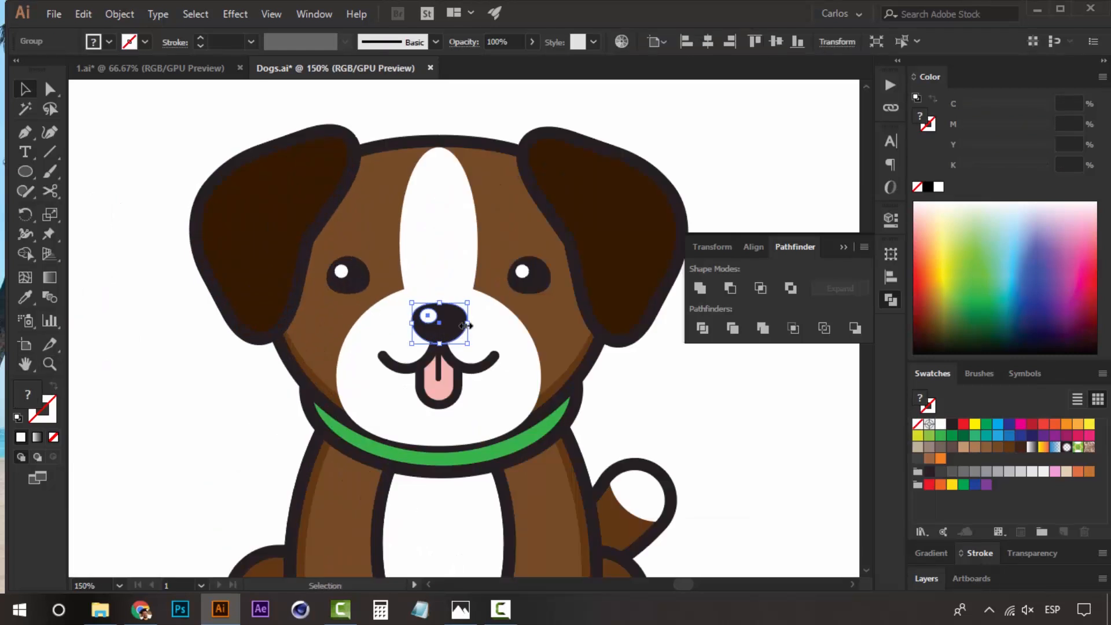